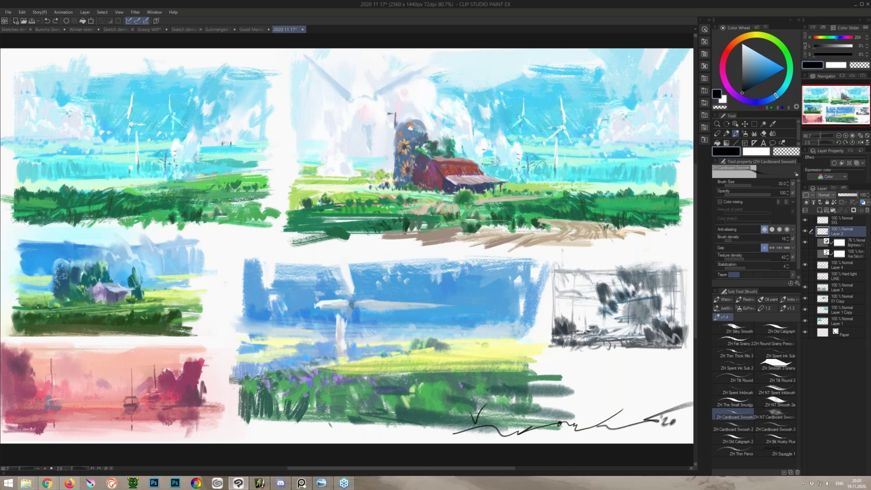
Step: Examine the red barn painting and the wind turbine landscape in the canvas's upper row up close
scroll(540, 166, up, 2)
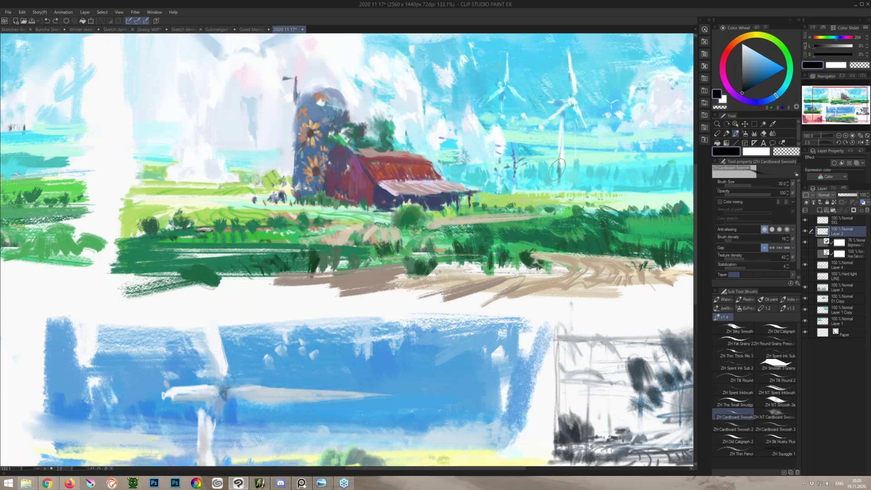
drag(535, 167, 430, 227)
scroll(430, 228, down, 1)
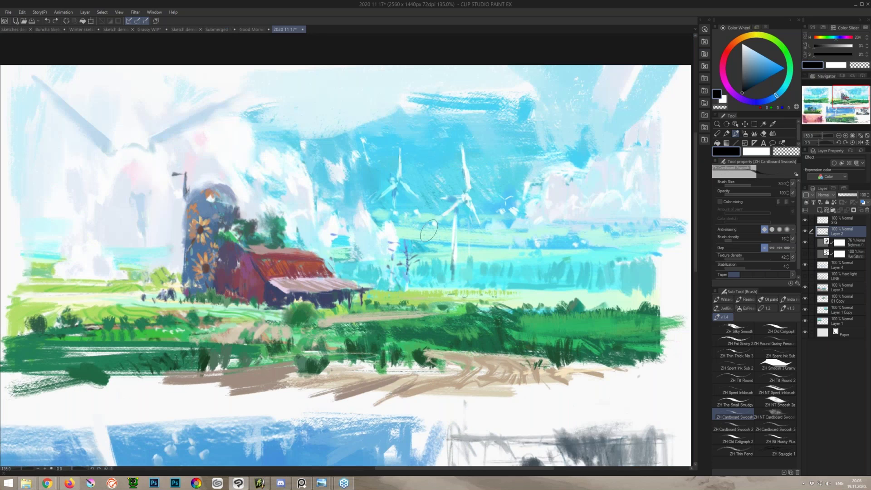
scroll(428, 230, down, 3)
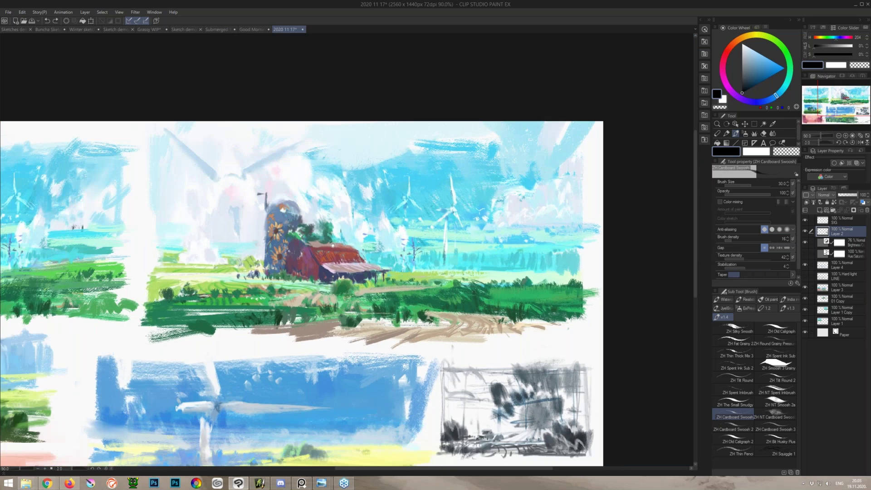
drag(332, 245, 532, 146)
drag(207, 122, 322, 229)
scroll(322, 230, up, 5)
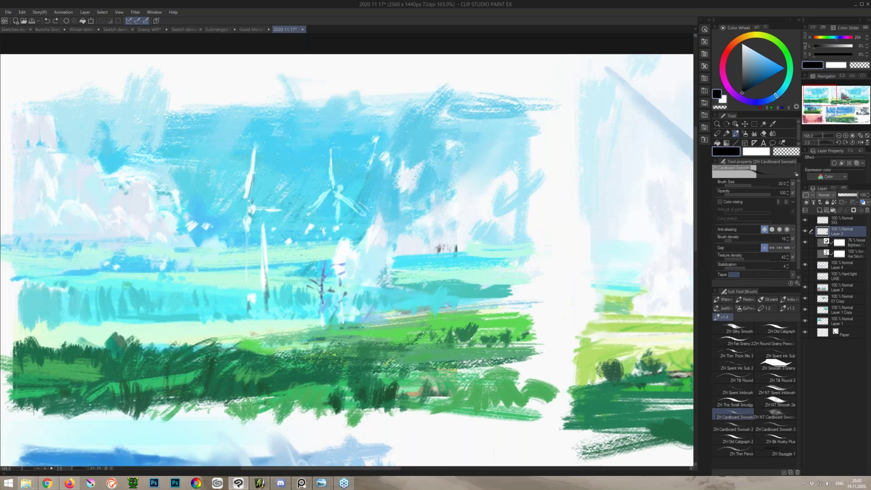
scroll(331, 229, down, 6)
drag(282, 131, 140, 37)
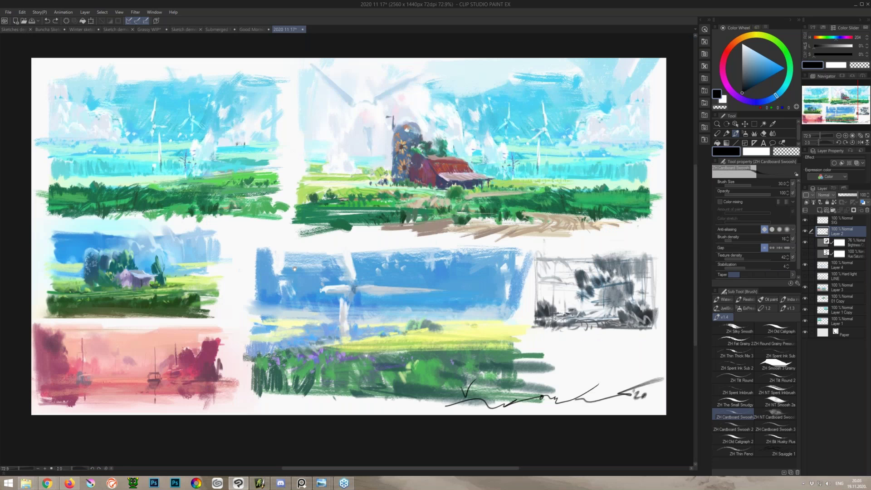
Step: Examine the blue-sky windmill landscape and the grayscale thumbnail in the canvas's lower row, then the whole sheet
scroll(370, 308, up, 1)
scroll(479, 400, up, 6)
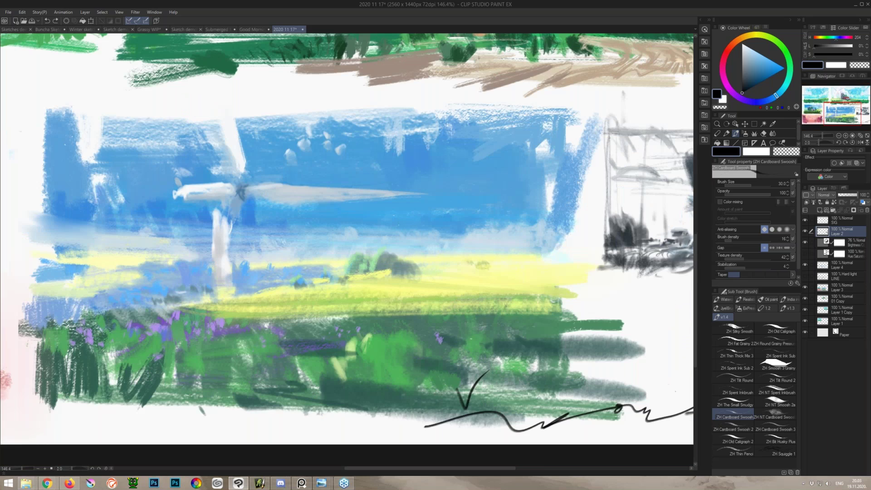
scroll(315, 237, down, 7)
drag(315, 237, 196, 245)
scroll(429, 227, up, 11)
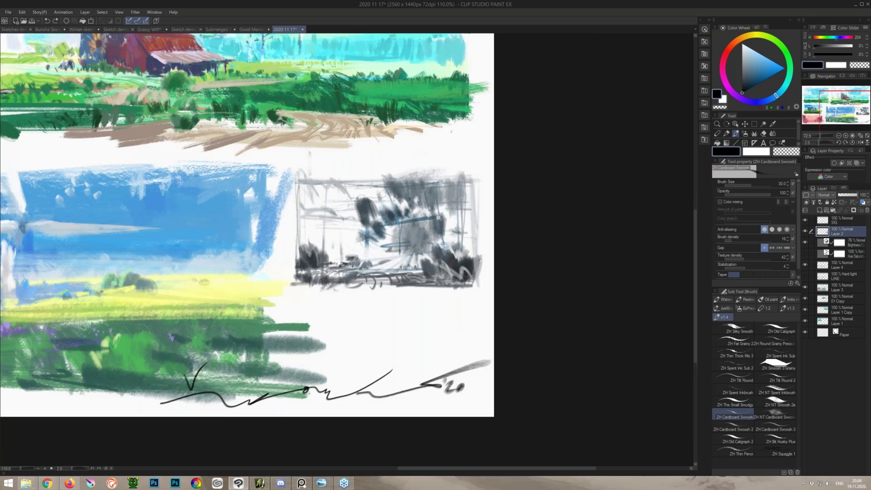
scroll(429, 234, up, 3)
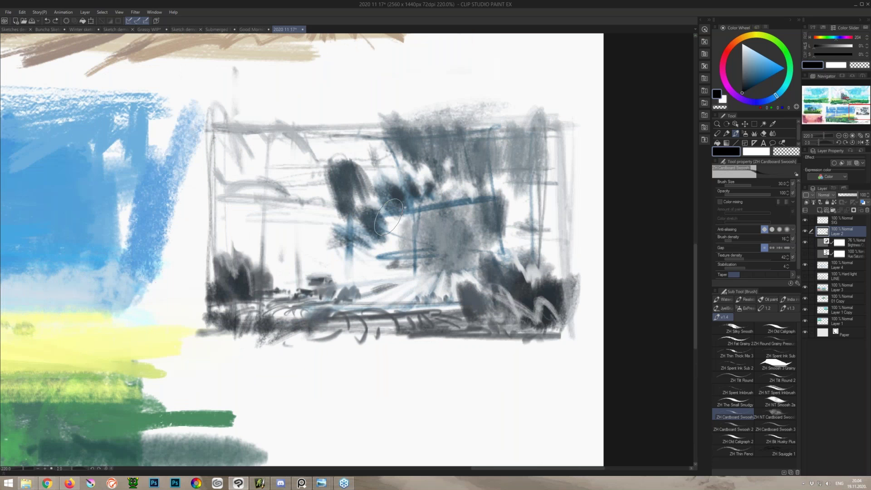
scroll(340, 229, down, 6)
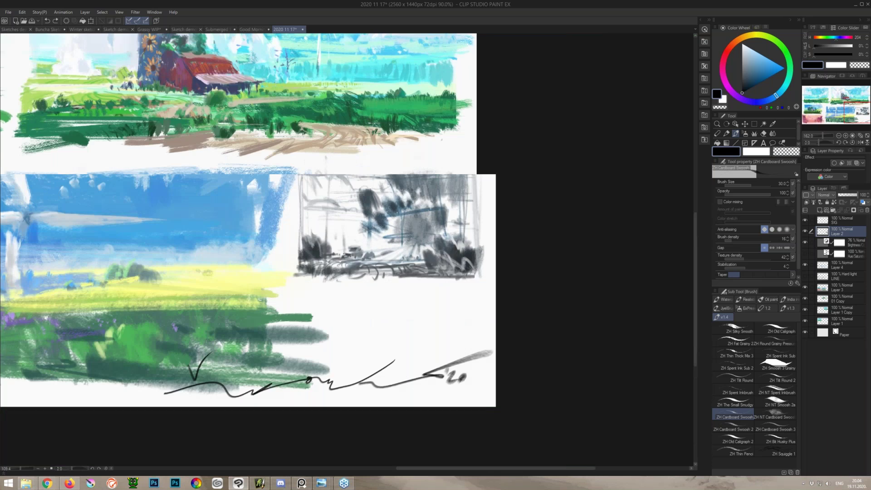
scroll(370, 239, down, 2)
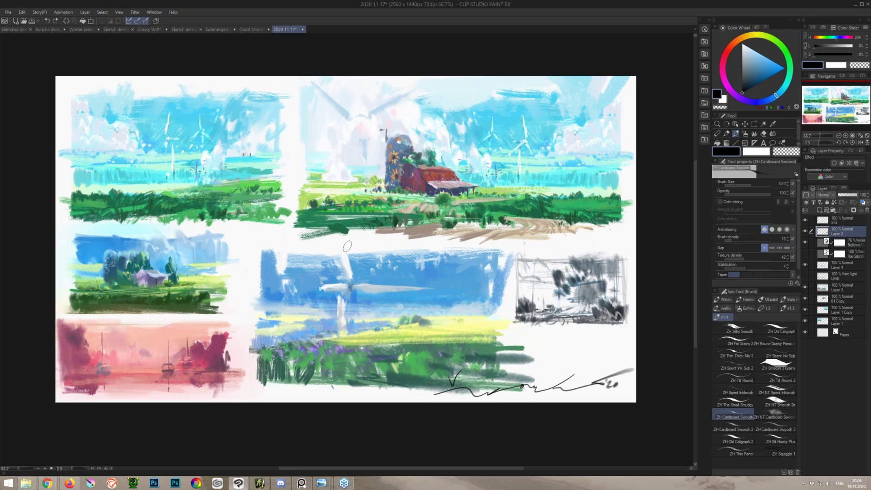
scroll(347, 246, up, 1)
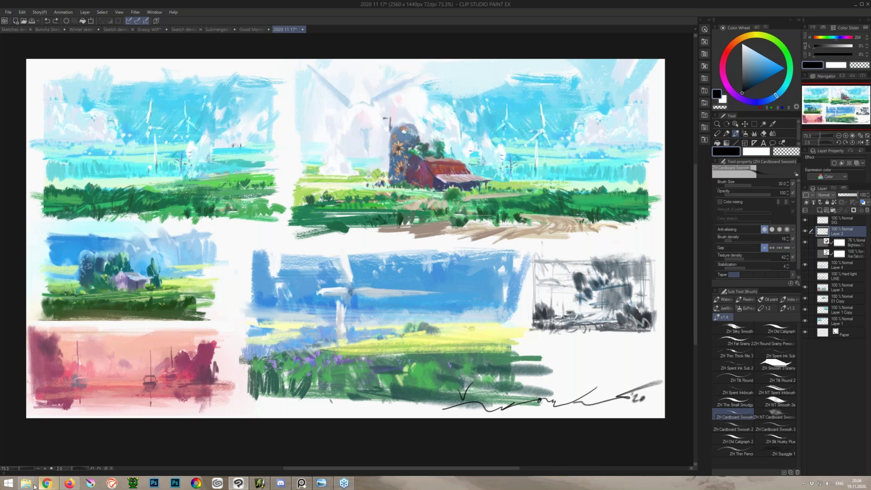
Step: Switch to File Explorer and open 2019 06 19 thumbs 2560.jpg from the Thumbnails folder inside Webinar
mouse_move(31, 486)
click(26, 483)
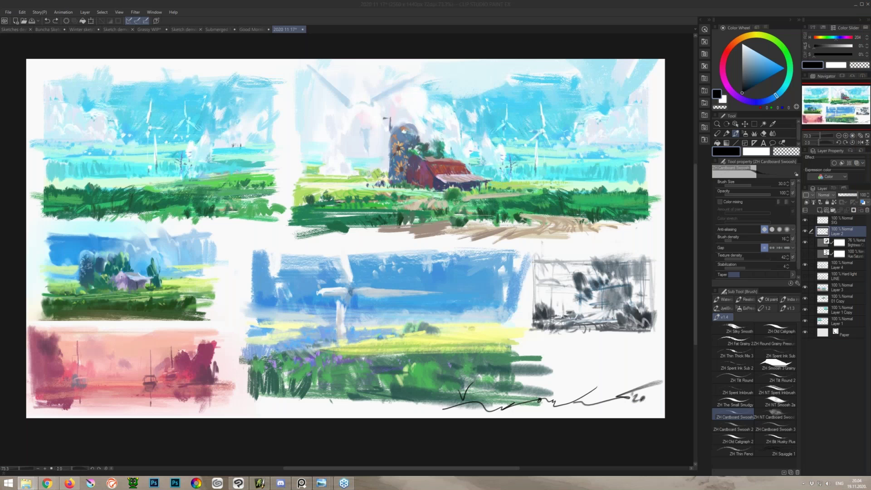
click(34, 484)
drag(870, 103, 438, 85)
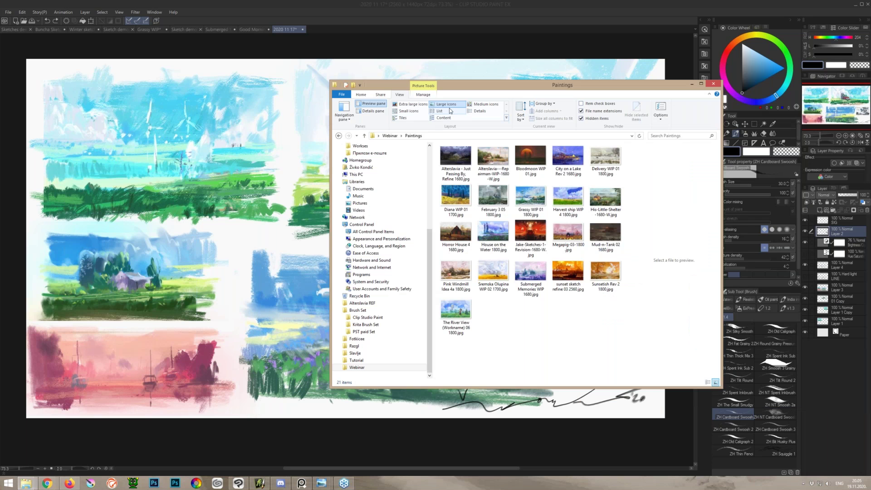
click(388, 138)
double_click(487, 162)
scroll(541, 270, down, 5)
scroll(541, 272, up, 5)
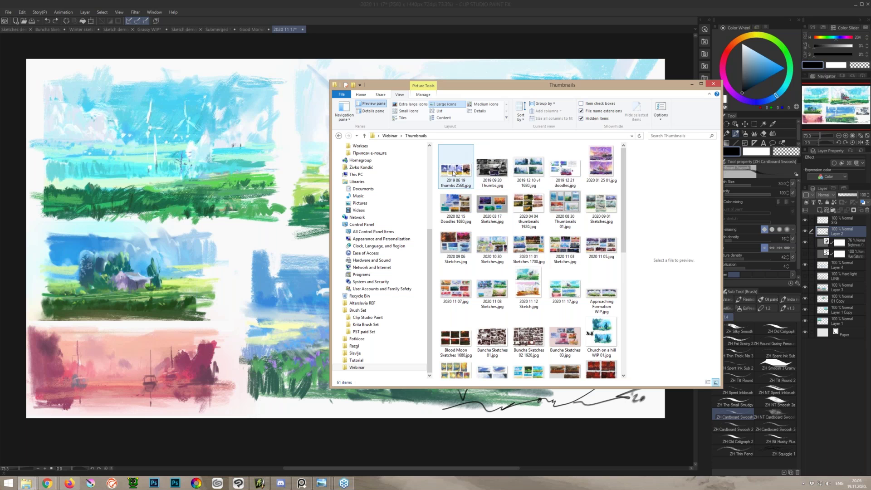
double_click(458, 172)
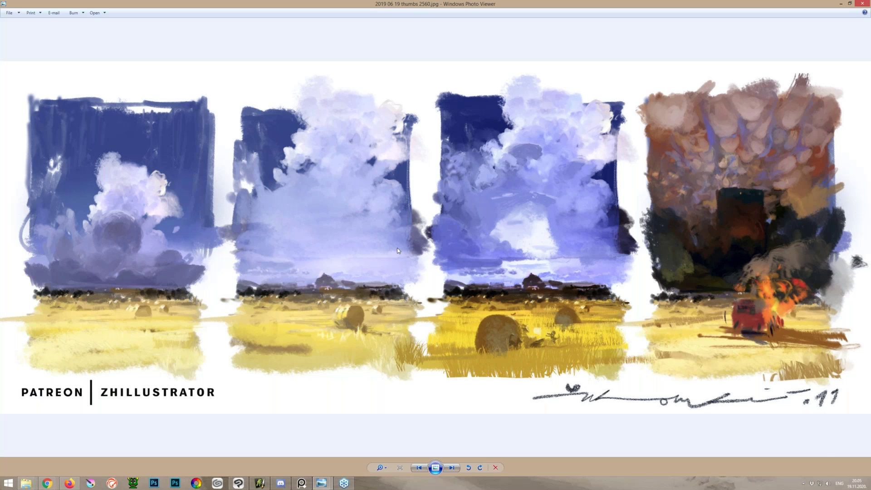
Step: Show 2019 09 20 Thumbs.jpg and examine its coloured moonlit house thumbnail and the grayscale thumbnail with the utility pole
key(Right)
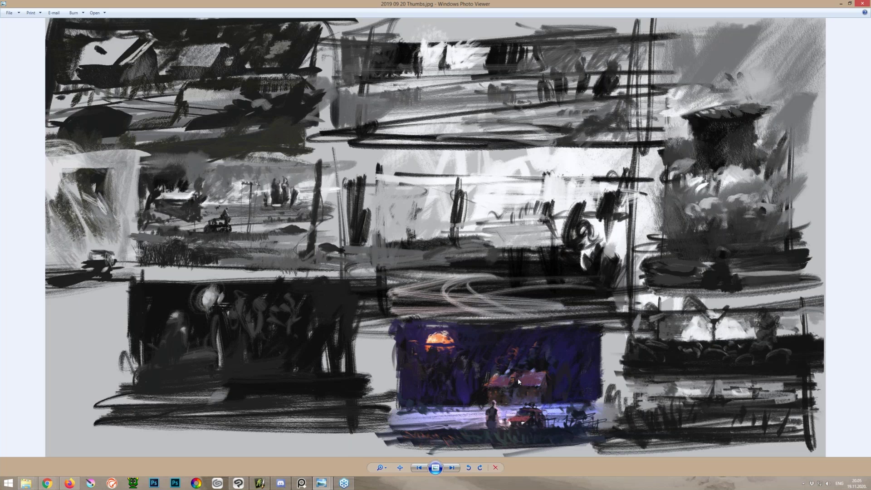
scroll(518, 377, up, 1)
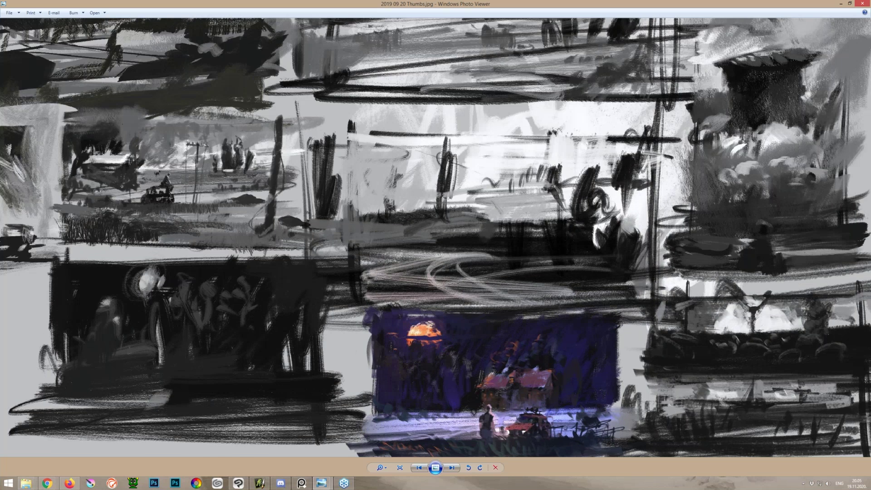
scroll(521, 355, up, 1)
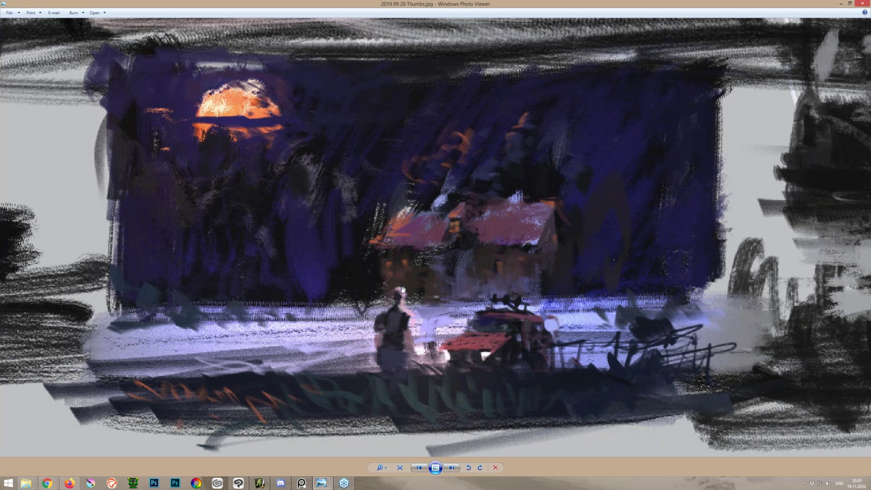
scroll(403, 289, down, 1)
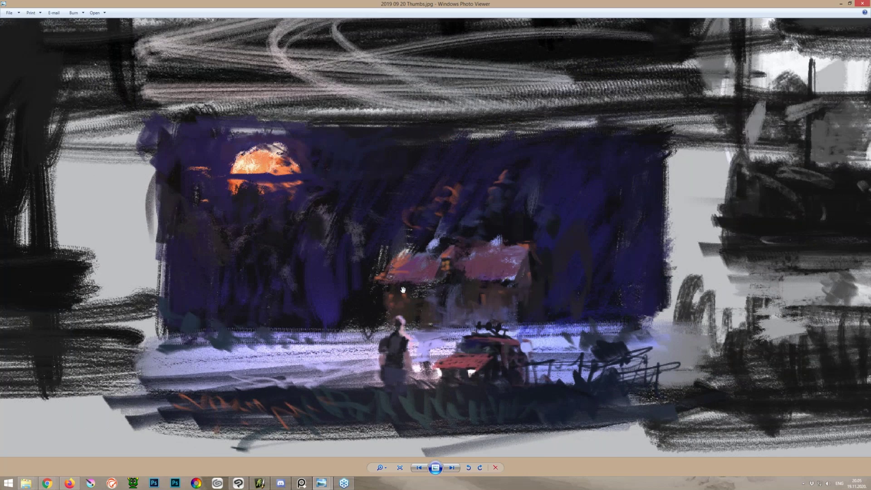
scroll(403, 290, down, 2)
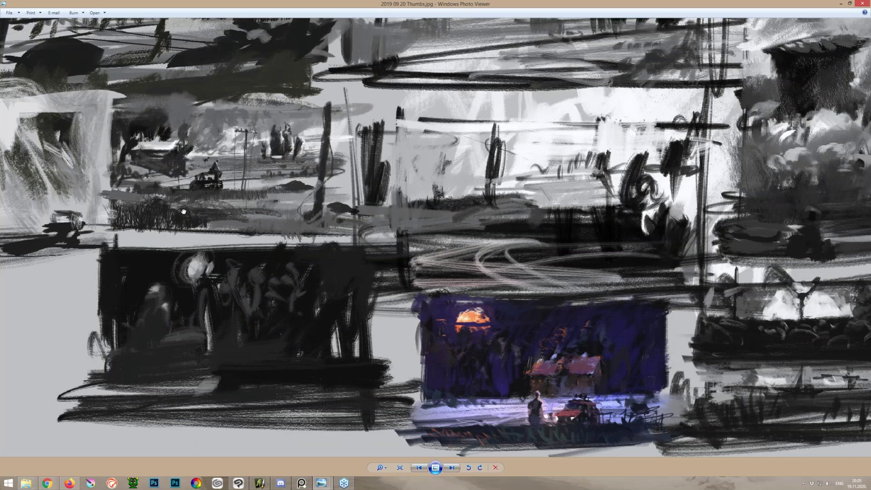
scroll(183, 211, up, 2)
drag(489, 170, 602, 219)
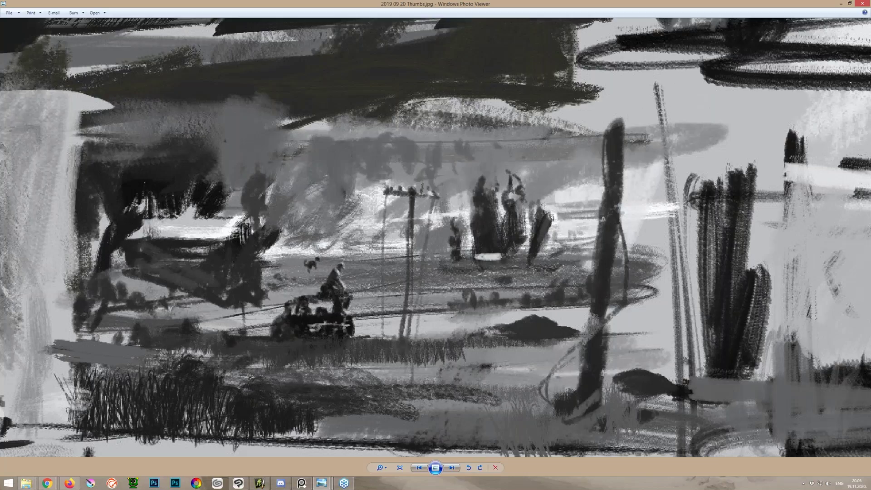
scroll(379, 312, up, 1)
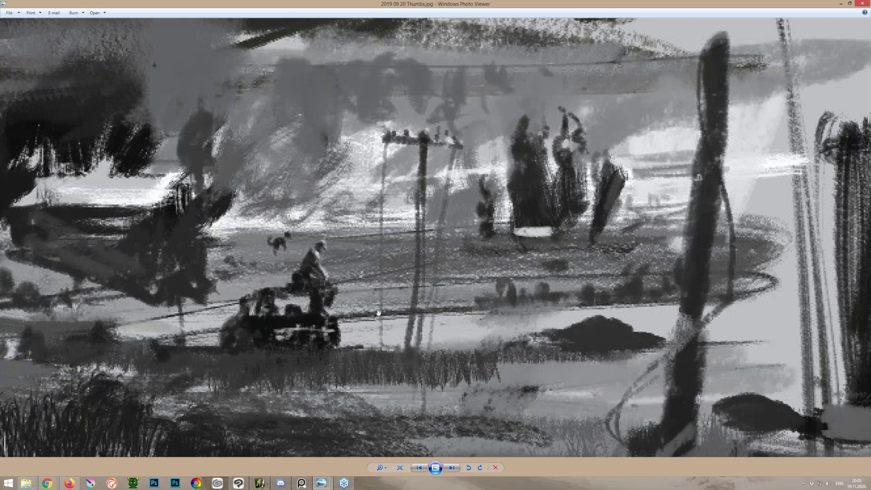
scroll(378, 312, down, 1)
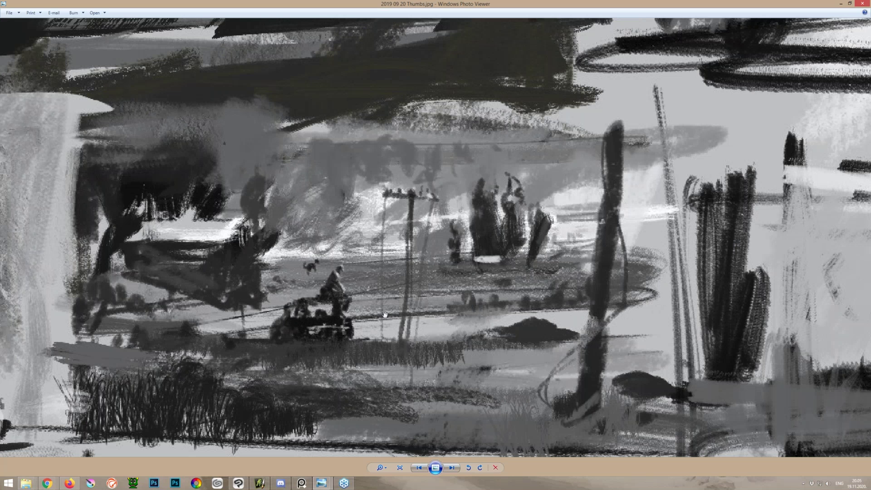
scroll(385, 314, down, 3)
Step: Show 2019 12 10 v1 1680.jpg and examine its four variations of the house and flower field scene
key(Right)
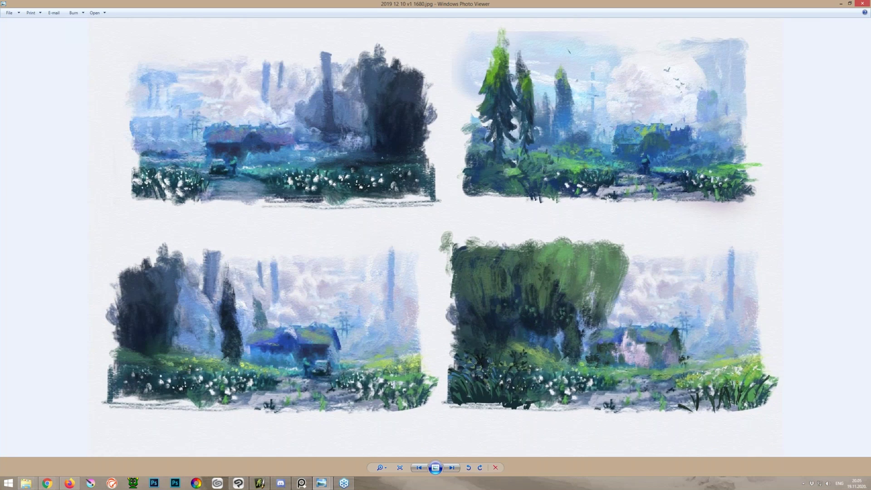
scroll(404, 208, up, 2)
scroll(267, 239, up, 1)
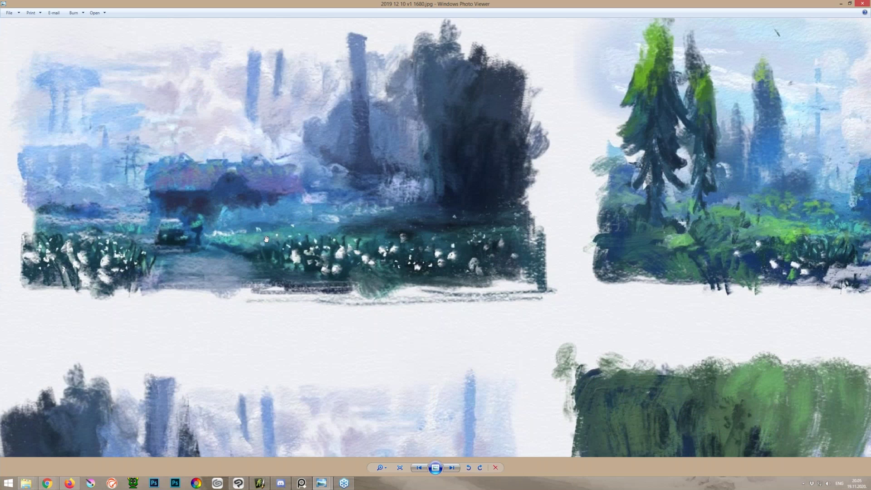
scroll(379, 258, up, 1)
scroll(379, 258, down, 1)
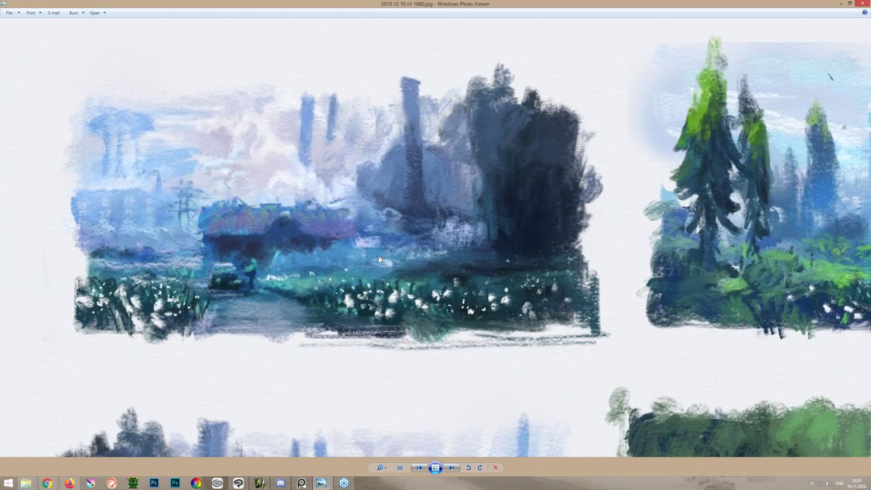
scroll(681, 199, down, 2)
scroll(681, 199, up, 1)
mouse_move(682, 199)
mouse_down()
mouse_move(577, 273)
mouse_move(472, 85)
mouse_up()
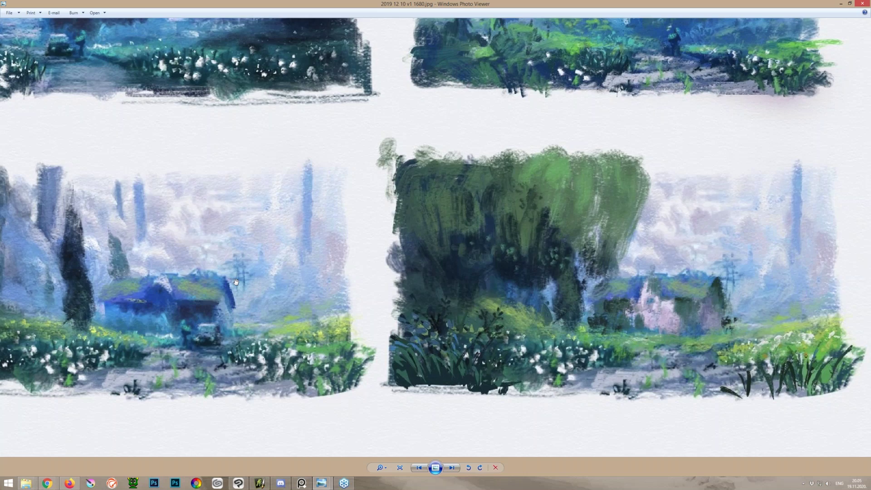
drag(236, 281, 360, 278)
drag(549, 41, 553, 229)
drag(612, 397, 488, 397)
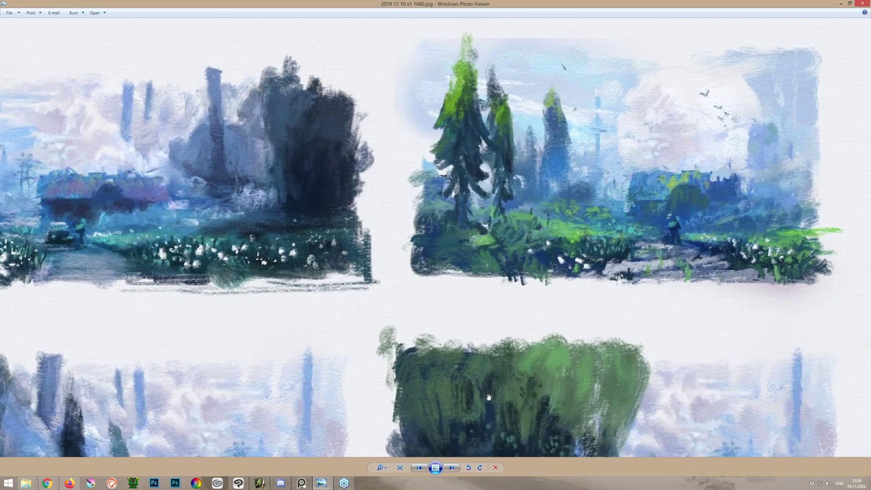
scroll(488, 397, down, 3)
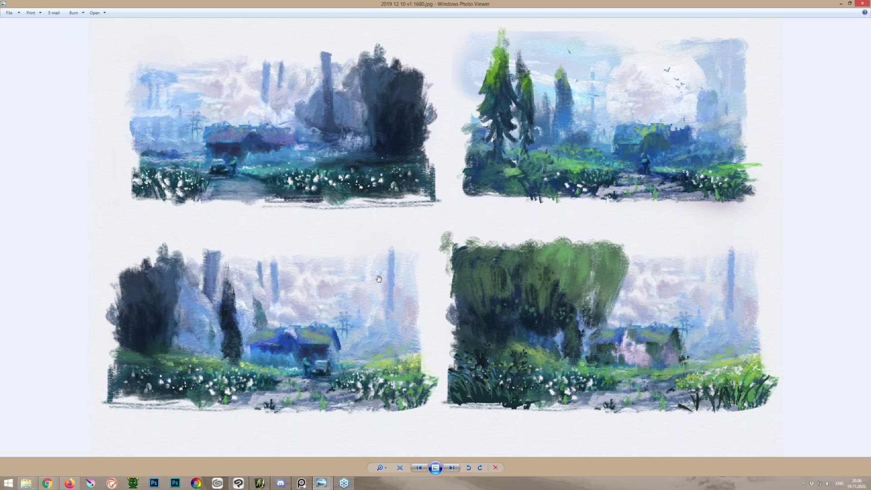
Step: Show 2019 12 21 doodles.jpg and examine its landscape doodles with the colour swatches beside them
key(Right)
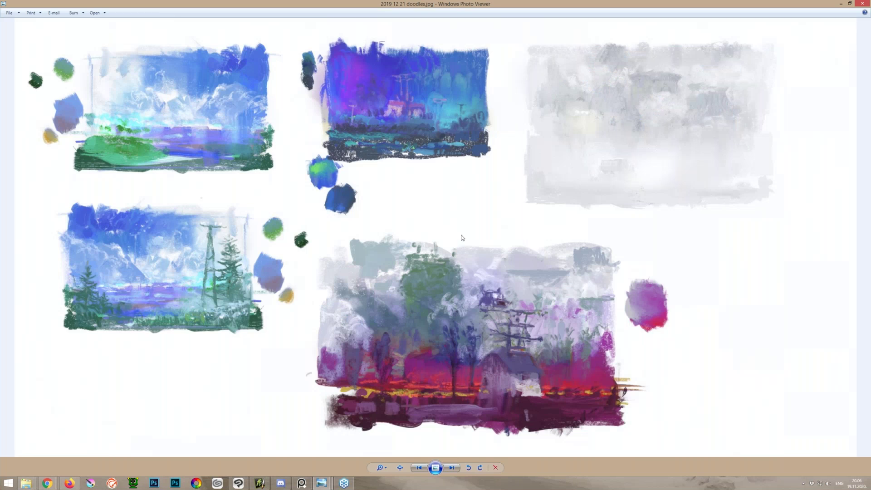
scroll(510, 190, up, 1)
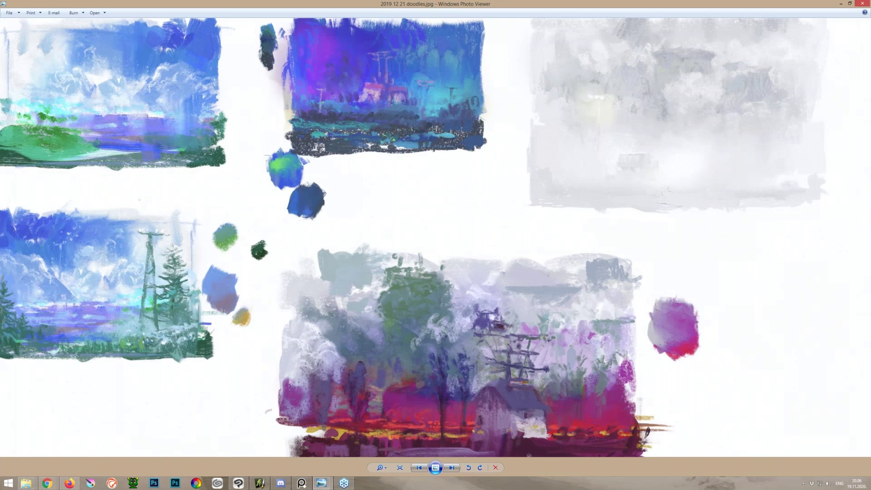
scroll(441, 163, up, 4)
scroll(441, 163, down, 4)
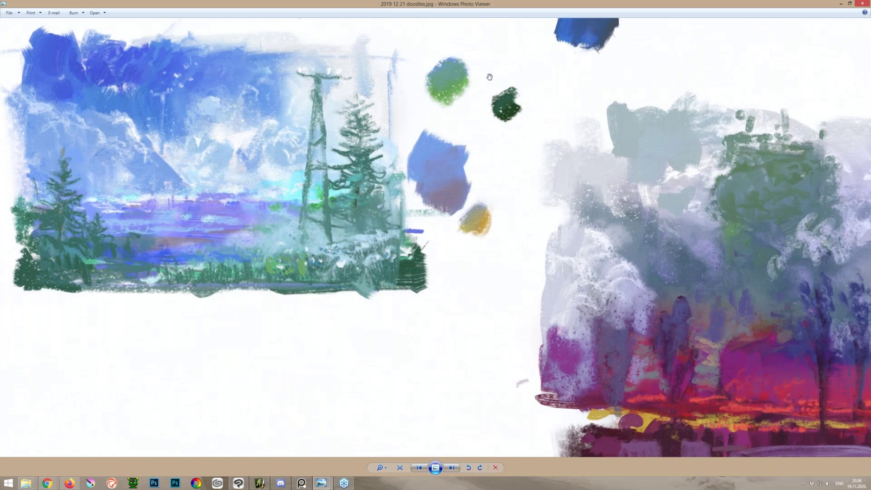
scroll(424, 269, down, 3)
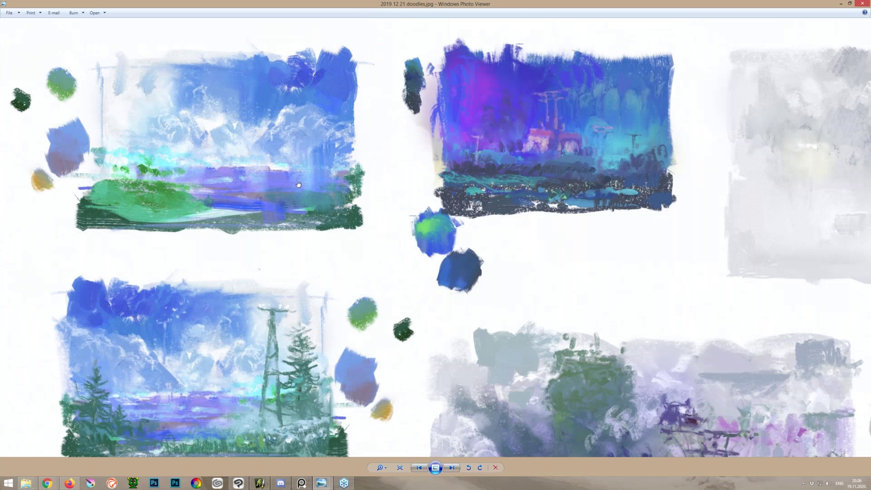
Step: Show 2020 01 25 01.jpg and examine its two purple sunset sketches up close
key(Right)
scroll(498, 282, up, 4)
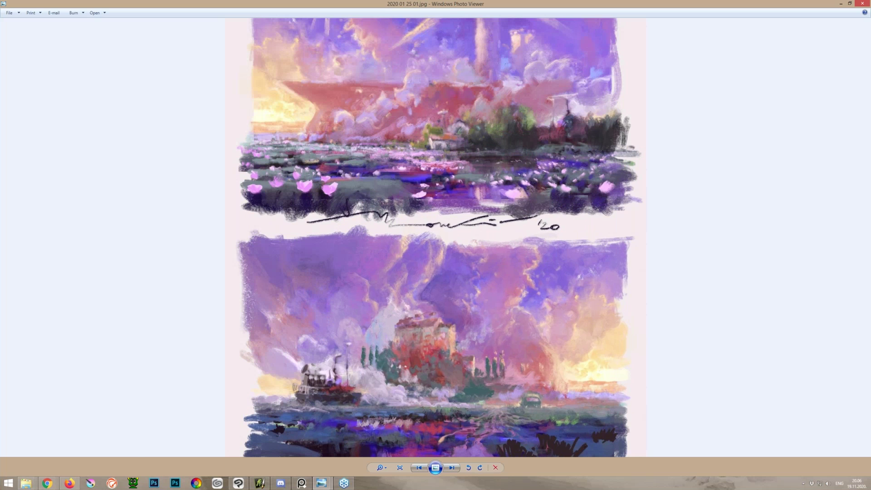
scroll(556, 278, down, 4)
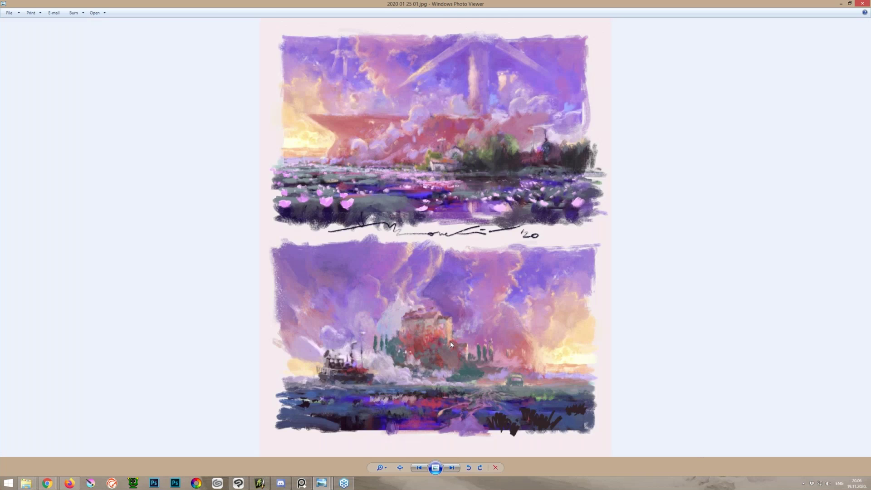
Step: Show 2020 02 15 Doodles 1680.jpg and 2020 03 17 Sketches.jpg in turn to view their landscape sketches
key(Left)
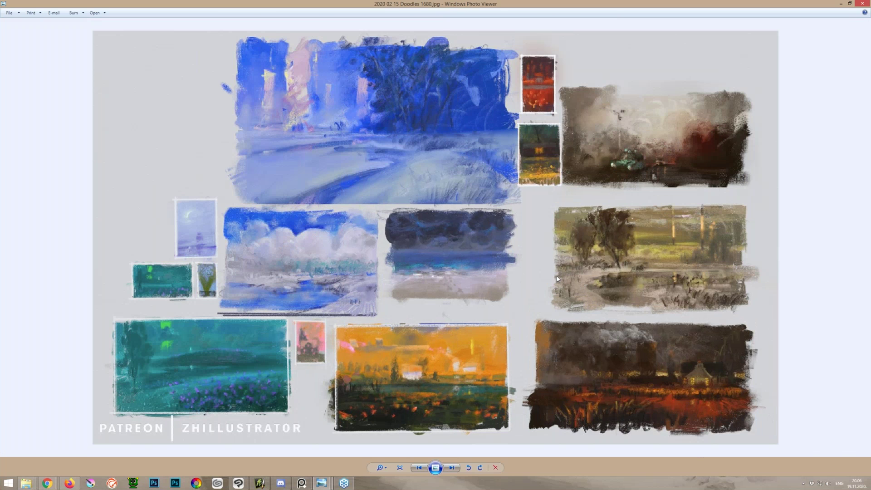
scroll(557, 275, up, 1)
key(Right)
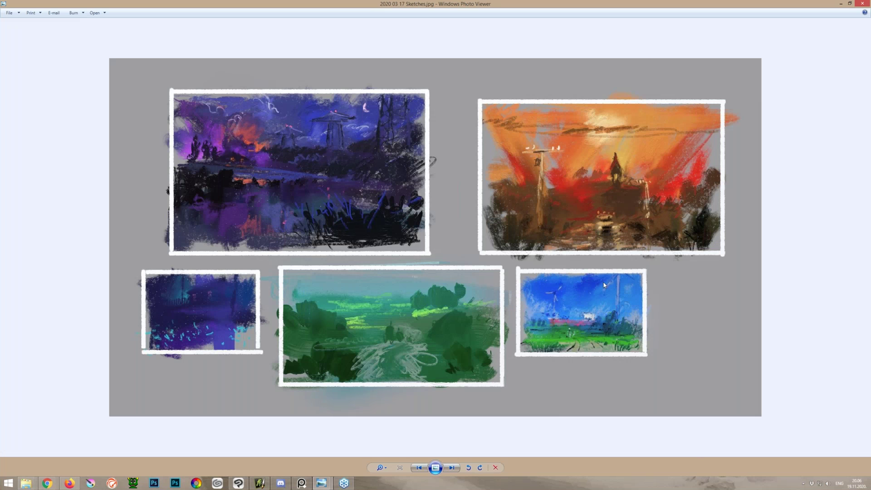
Step: Show 2020 04 04 thumbnails 1920.jpg and examine its giant pig thumbnail up close before returning to the full sheet
key(Right)
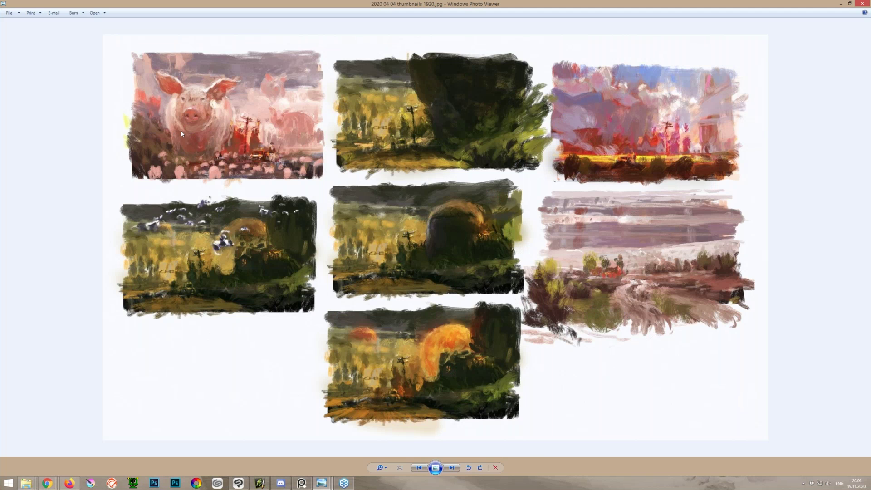
scroll(231, 107, up, 1)
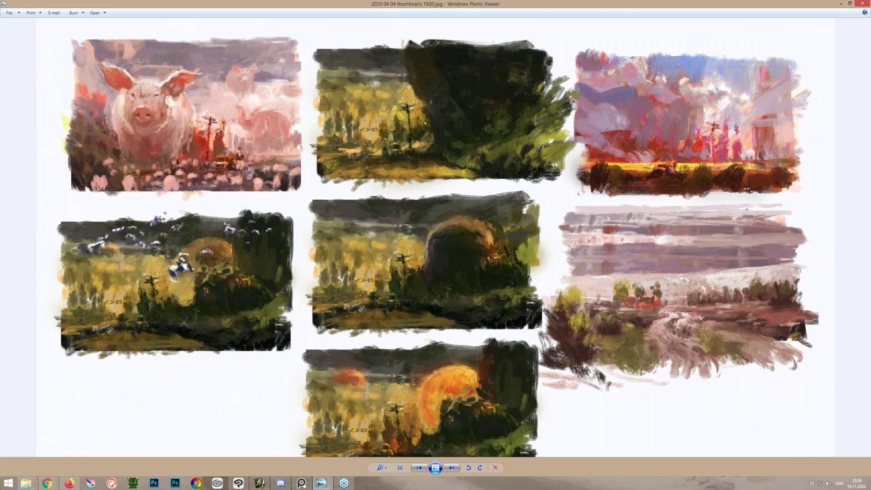
scroll(382, 228, up, 2)
scroll(383, 228, up, 1)
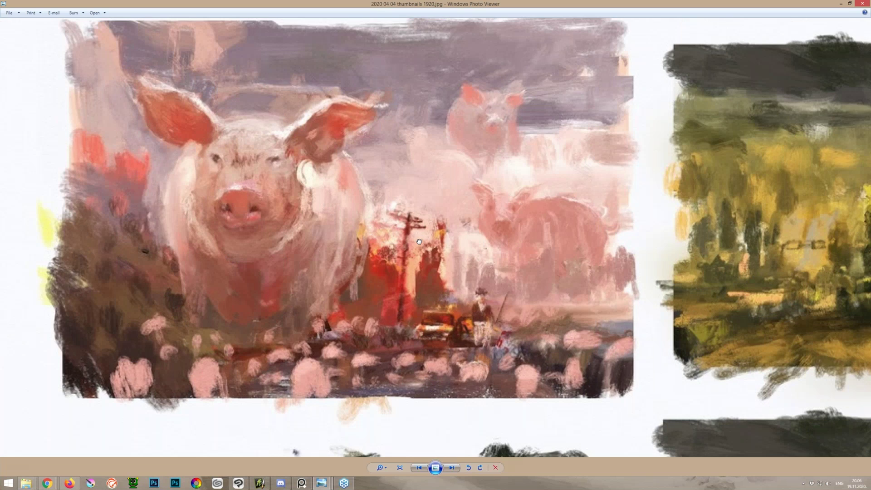
scroll(419, 242, down, 1)
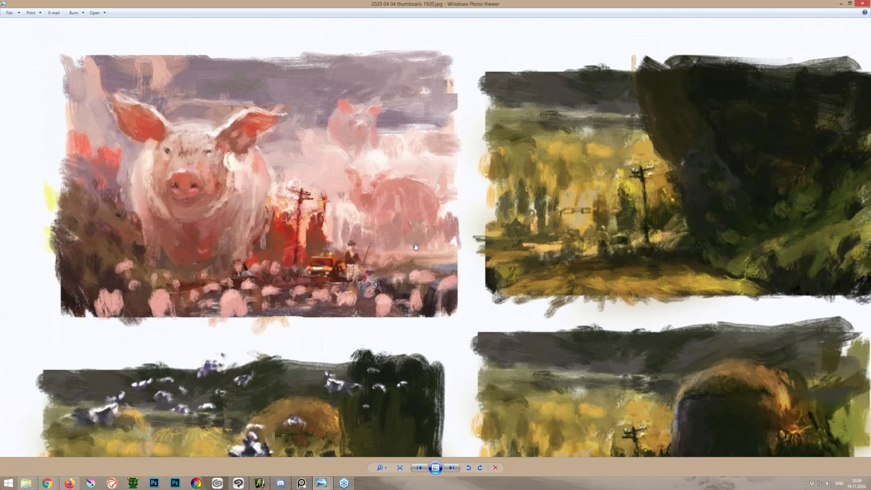
scroll(410, 251, down, 2)
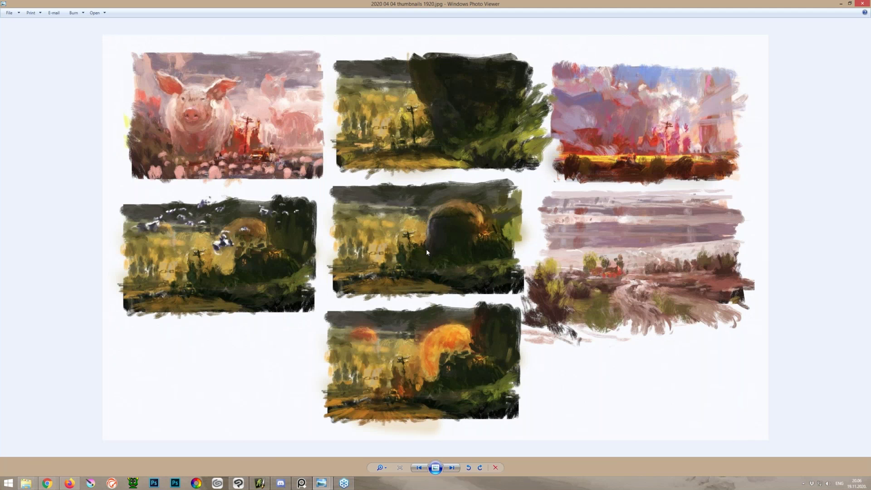
Step: Show 2020 08 30 Thumbnails 01.jpg and compare it with the preceding sheet of thumbnails
key(Right)
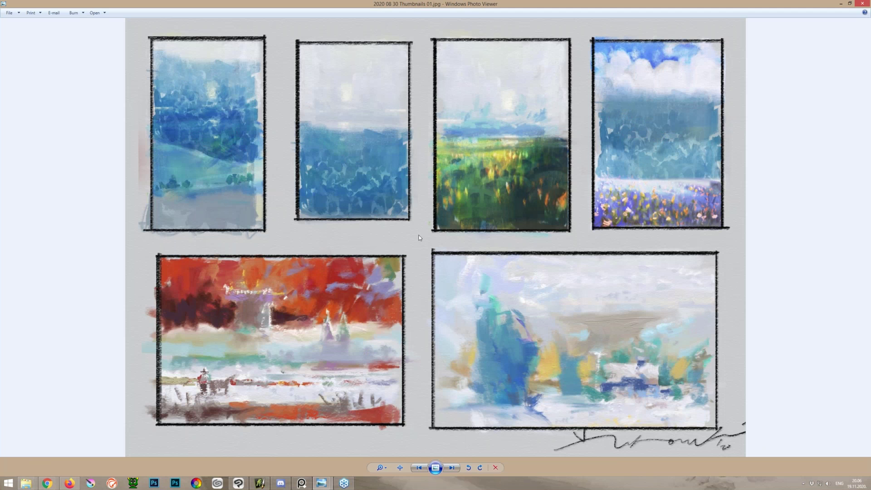
key(Left)
key(Right)
Step: Show 2020 09 01 Sketches.jpg and examine its dark flower field with the standing figure and its purple-blue landscape
key(Right)
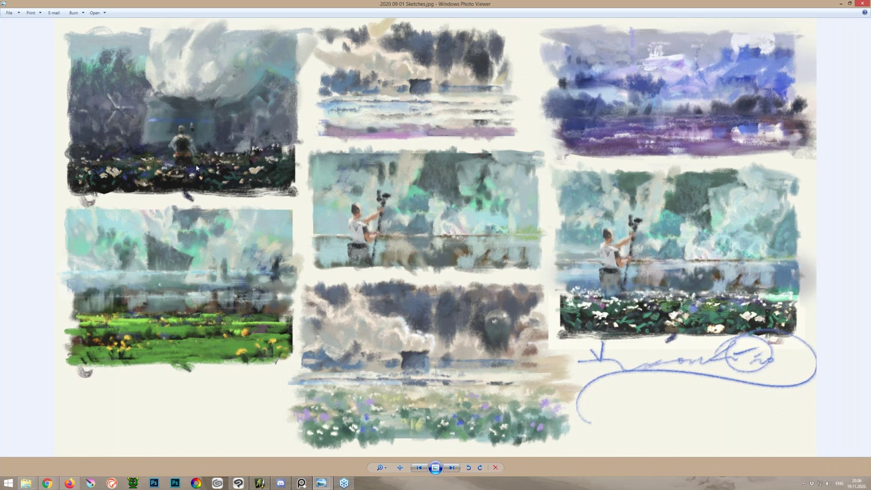
scroll(185, 144, up, 3)
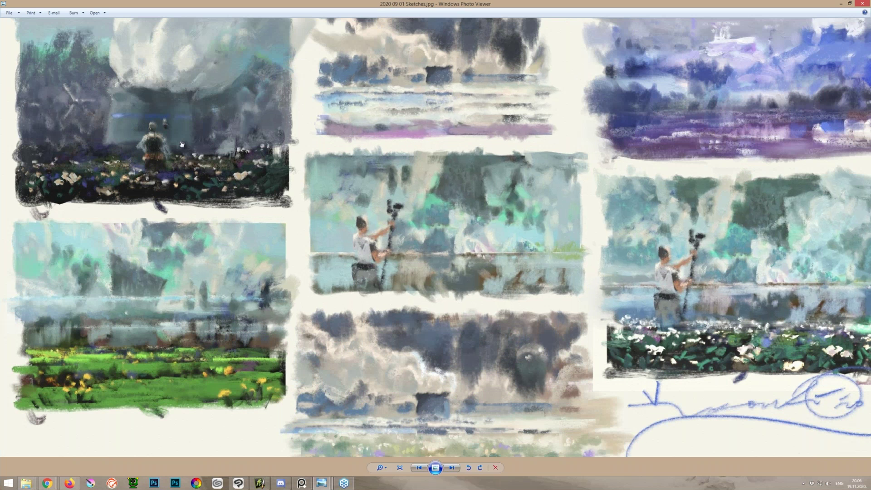
scroll(280, 268, up, 1)
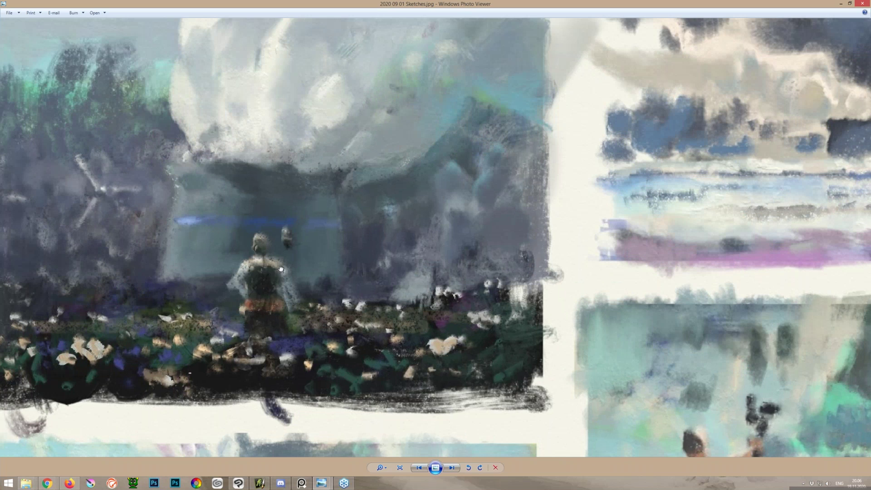
drag(280, 268, 166, 280)
drag(771, 258, 368, 251)
scroll(367, 252, down, 1)
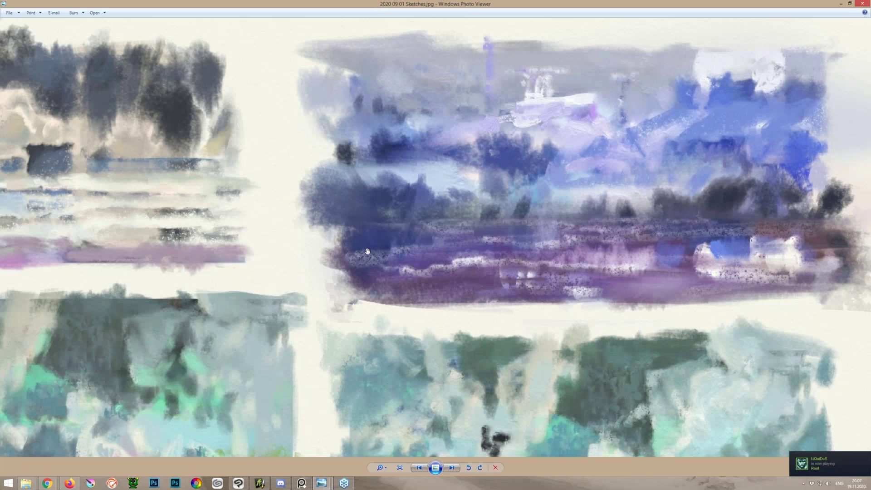
scroll(451, 183, down, 2)
drag(334, 314, 387, 254)
scroll(390, 299, down, 2)
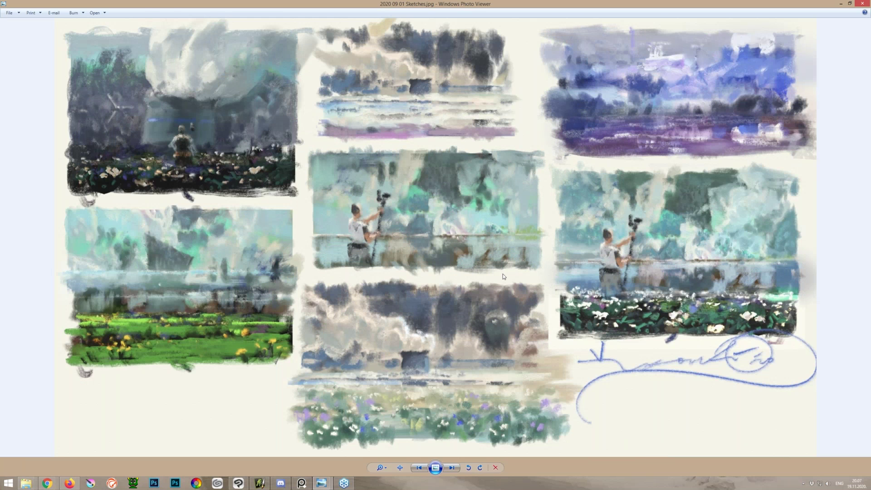
Step: Page past 2020 09 06 Sketches.jpg to 2020 10 30 Sketches.jpg and examine its green meadow landscape and small framed green sketch
key(Right)
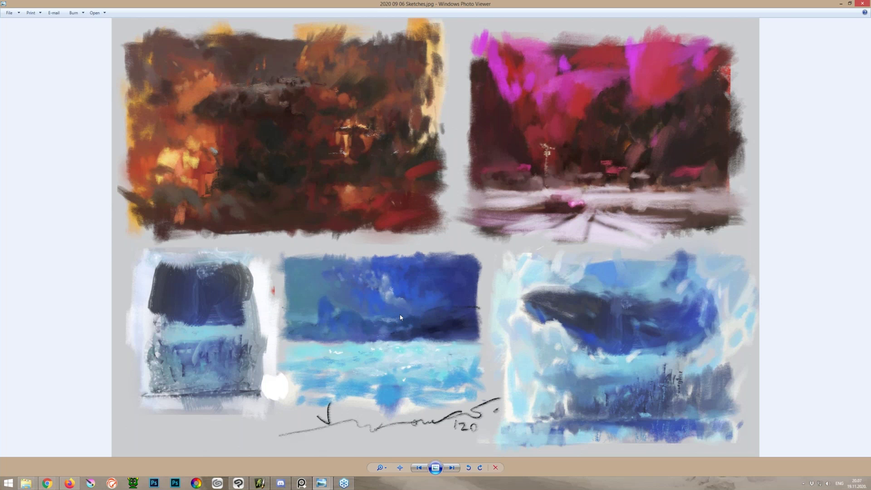
key(Right)
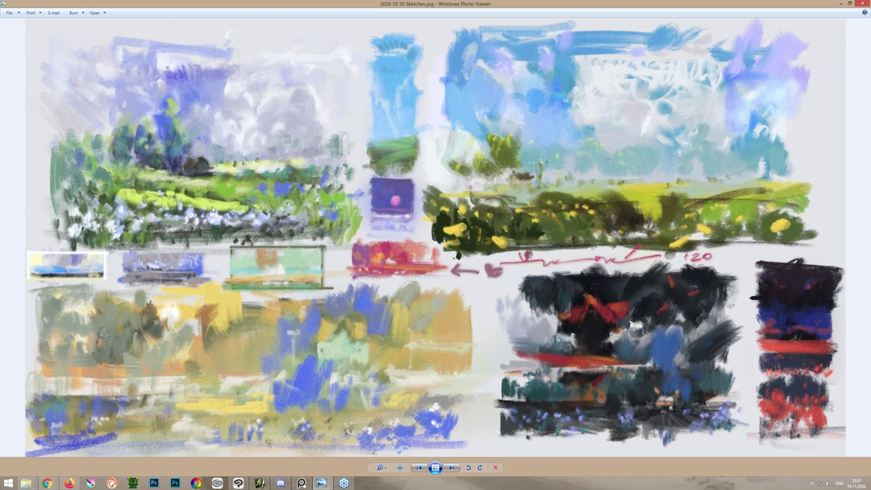
scroll(211, 205, up, 1)
scroll(345, 272, up, 3)
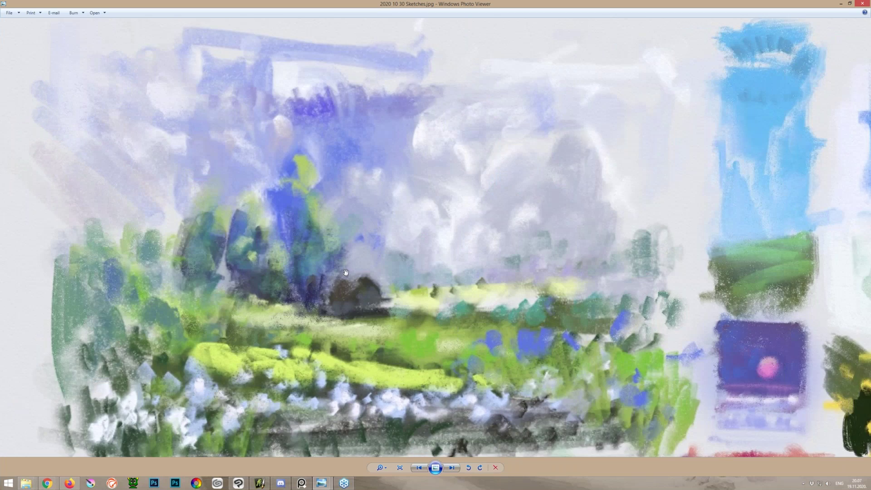
scroll(345, 272, down, 1)
drag(471, 377, 446, 257)
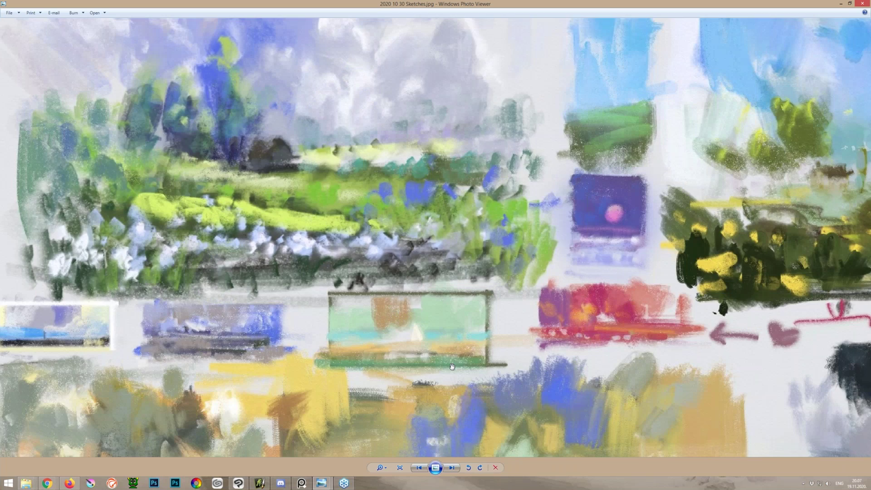
drag(452, 366, 350, 271)
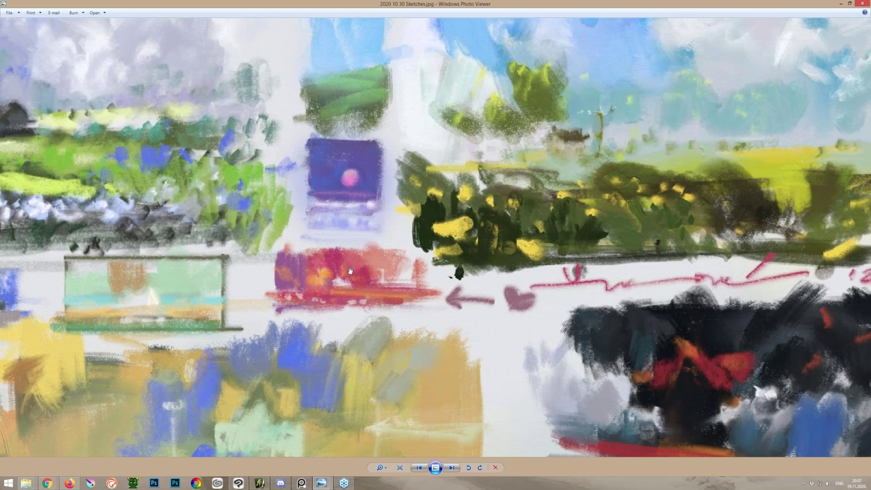
scroll(350, 271, up, 3)
drag(355, 252, 429, 239)
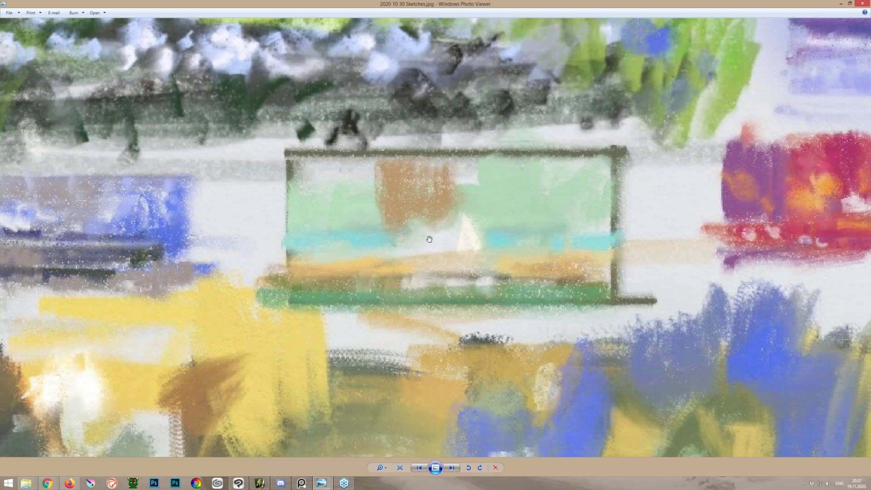
scroll(429, 238, down, 5)
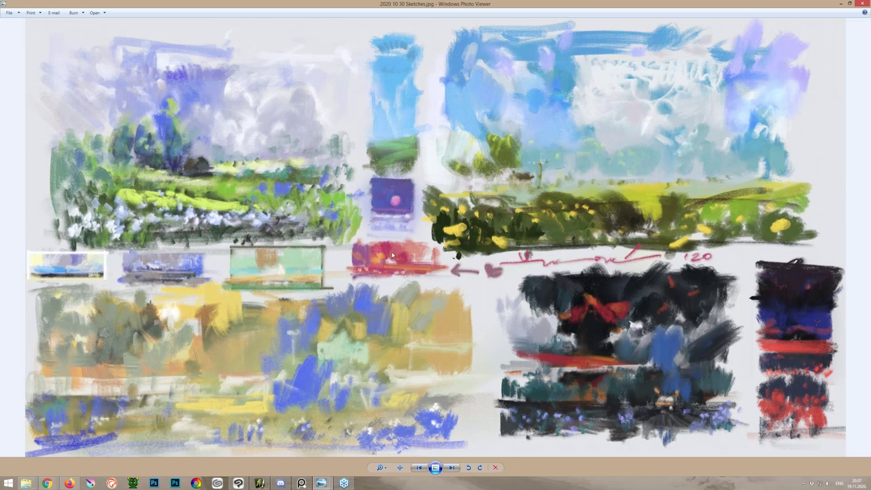
Step: Examine the tiny purple sketch with the pink moon up close, then return to the full sheet
scroll(400, 192, up, 1)
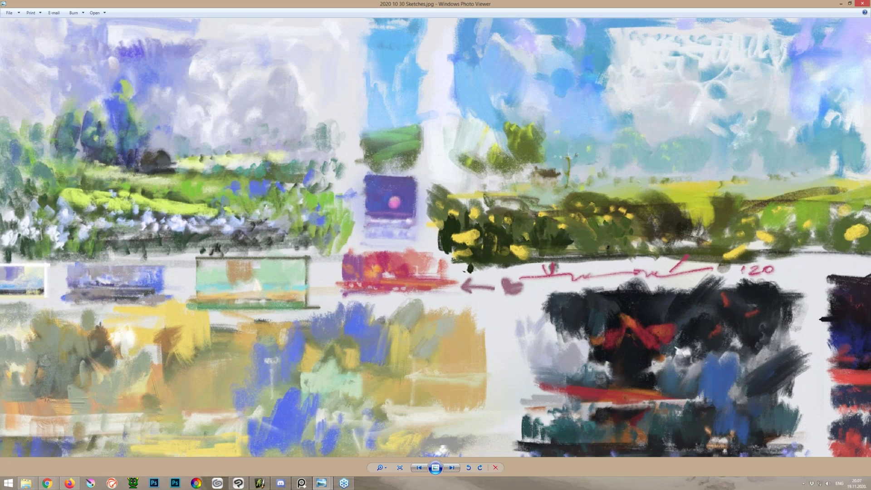
scroll(388, 259, up, 3)
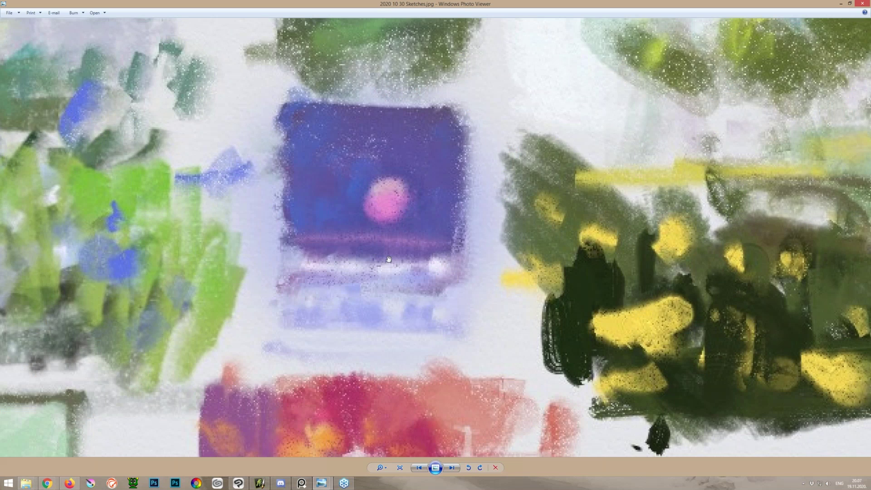
scroll(388, 259, down, 2)
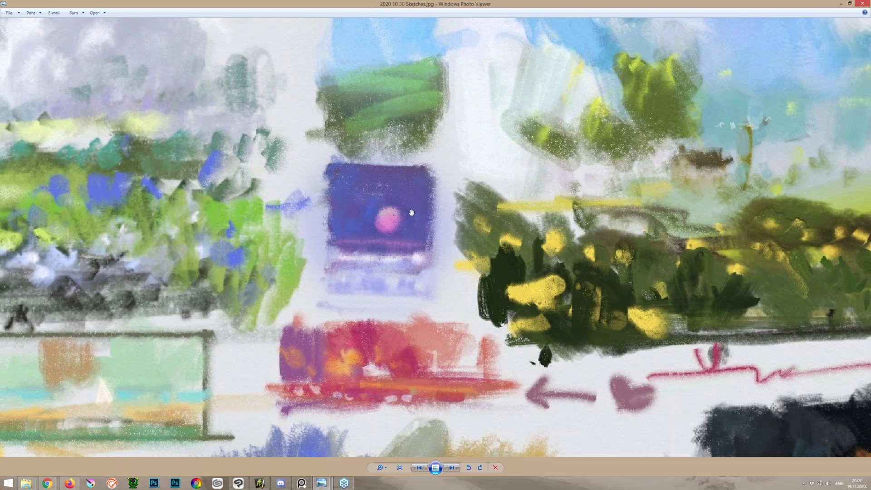
scroll(411, 213, down, 1)
scroll(411, 212, down, 1)
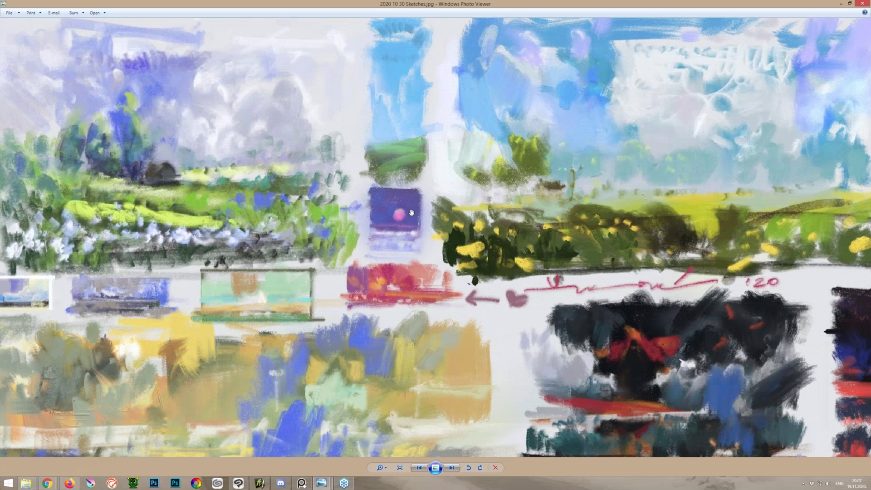
scroll(411, 212, down, 2)
Step: Show 2020 11 01 Sketches 1700.jpg, 2020 11 03 Sketches.jpg and 2020 11 05.jpg in turn
key(Right)
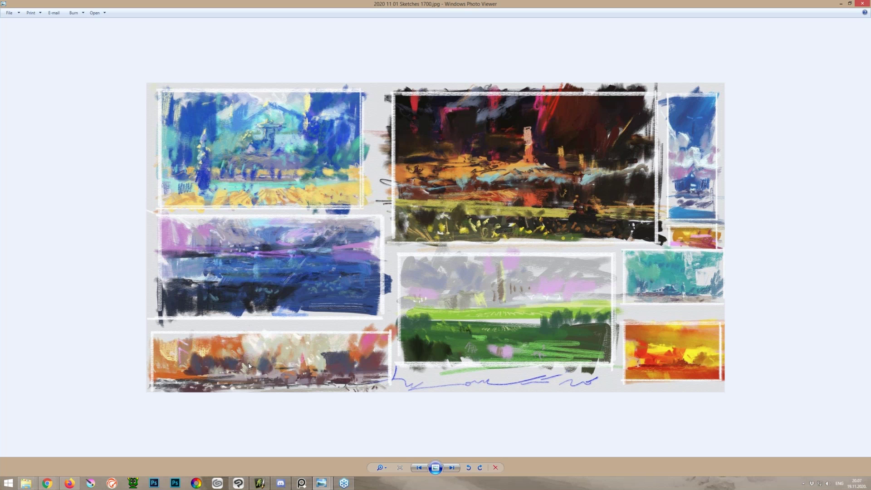
key(Right)
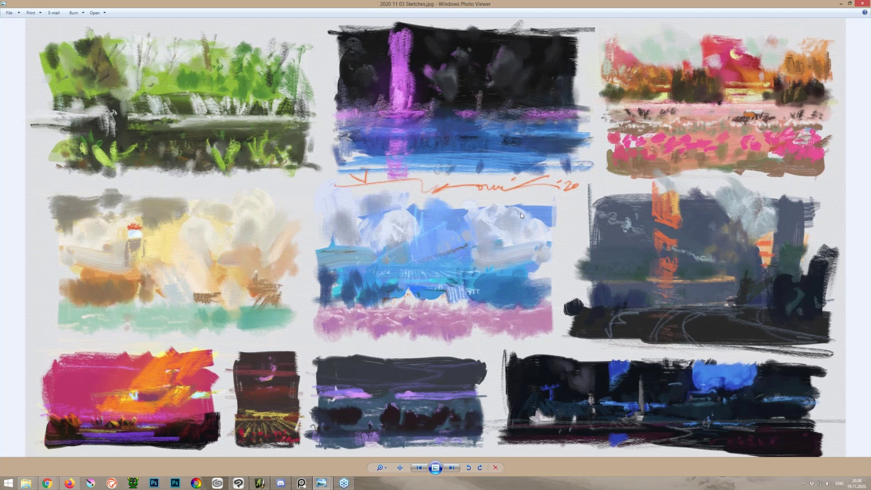
key(Right)
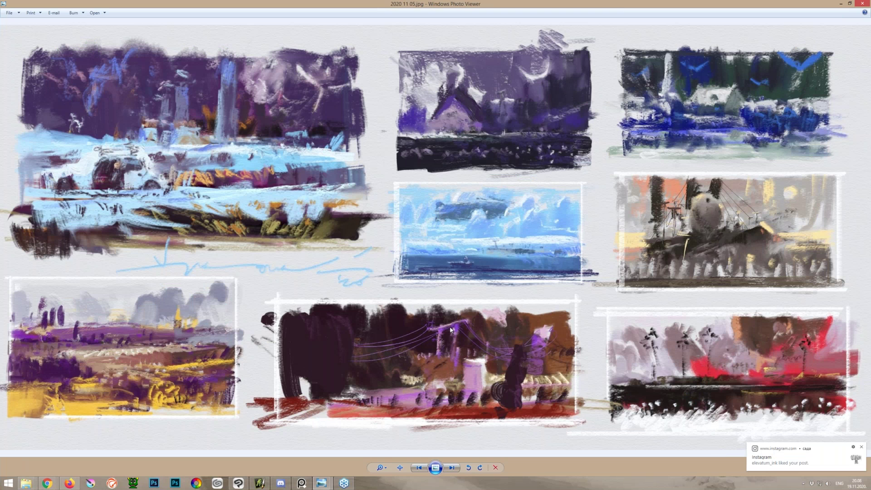
Step: Compare the thumbnail sheets 2020 11 07.jpg and 2020 11 05.jpg by switching between them, ending on 2020 11 05.jpg
key(Right)
key(Left)
key(Right)
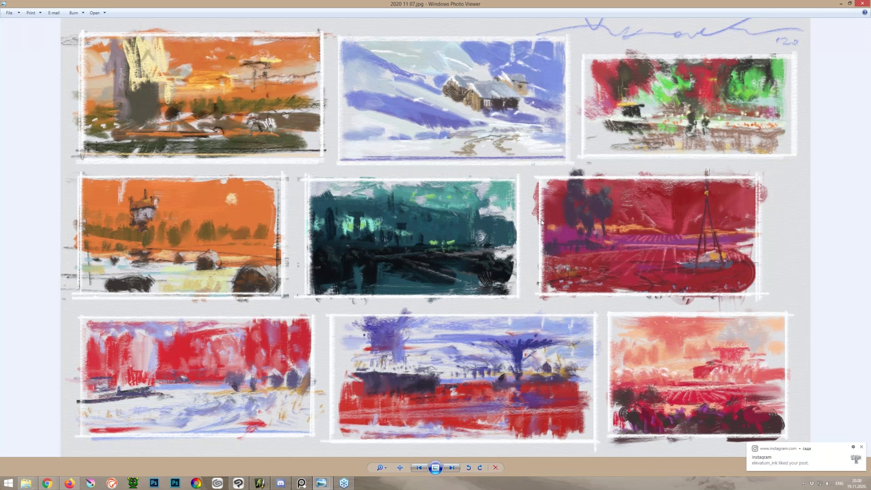
key(Left)
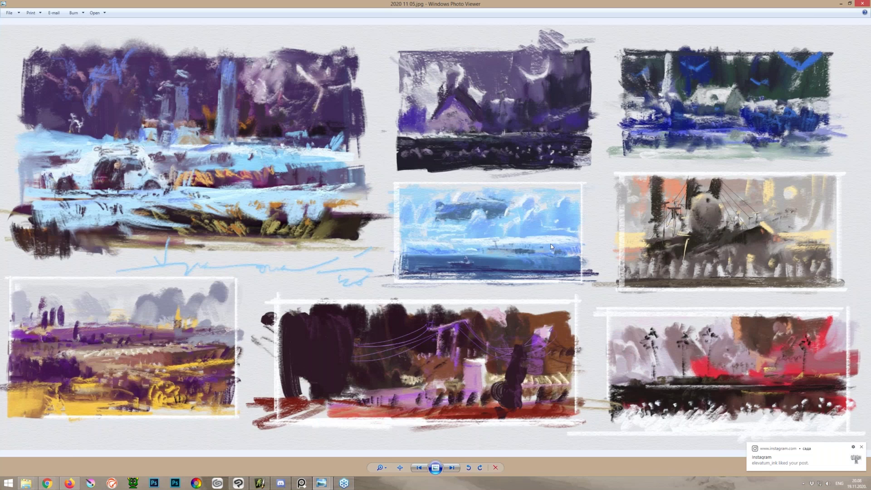
Step: Examine the blue seascape thumbnail with the small boat up close, then return to the full sheet
scroll(551, 247, up, 1)
scroll(524, 246, up, 5)
scroll(396, 200, down, 1)
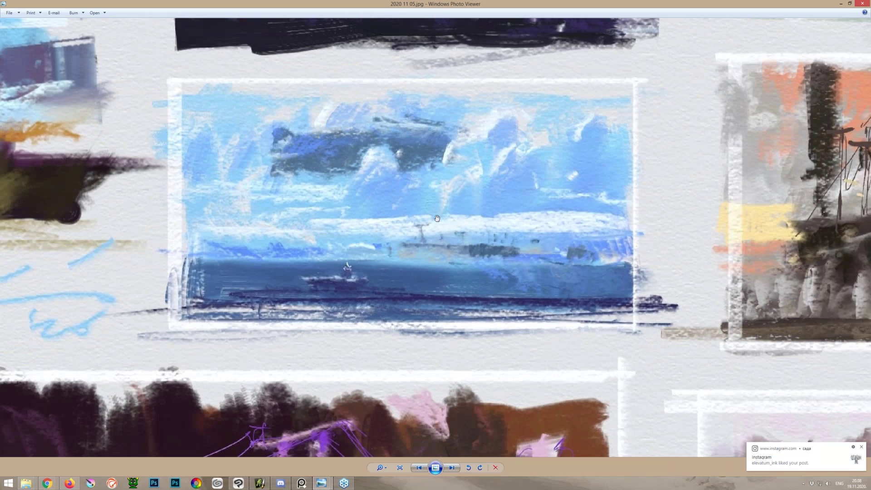
scroll(513, 107, down, 5)
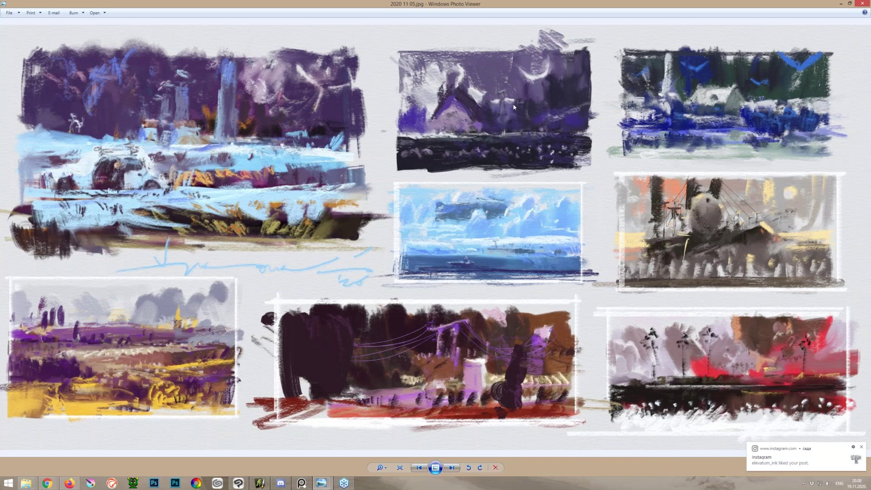
Step: Examine the purple night thumbnail with the house and crescent moon up close
scroll(514, 107, up, 1)
scroll(522, 77, up, 3)
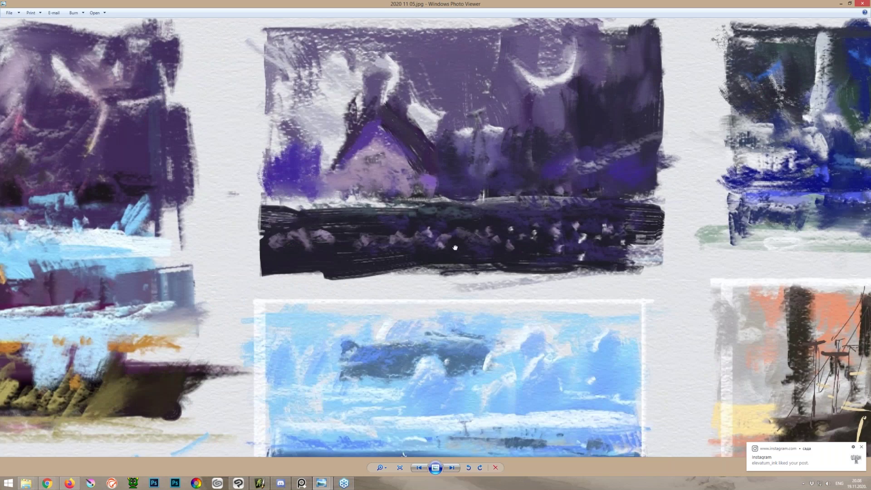
scroll(455, 247, up, 3)
scroll(467, 235, down, 1)
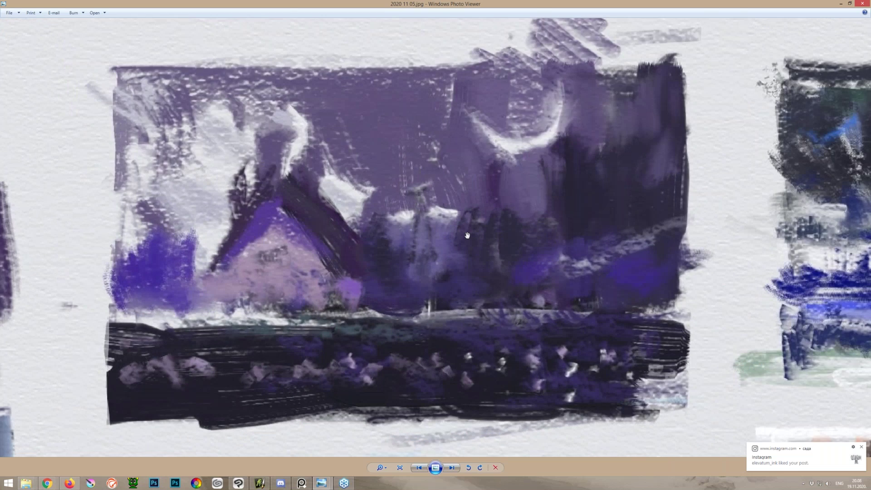
Step: Show 2020 11 08 Sketches.jpg and examine its colour landscapes and line sketches at a larger size
key(Right)
key(Right)
key(Right)
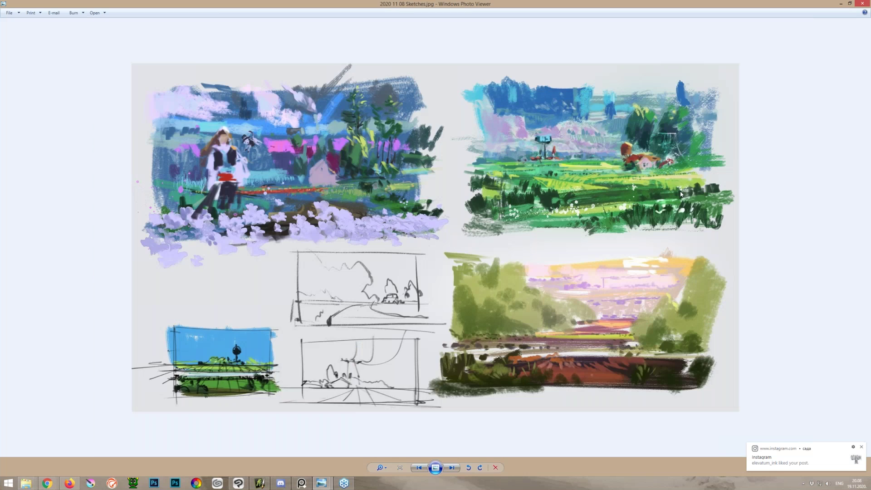
scroll(680, 194, up, 1)
scroll(680, 194, up, 1)
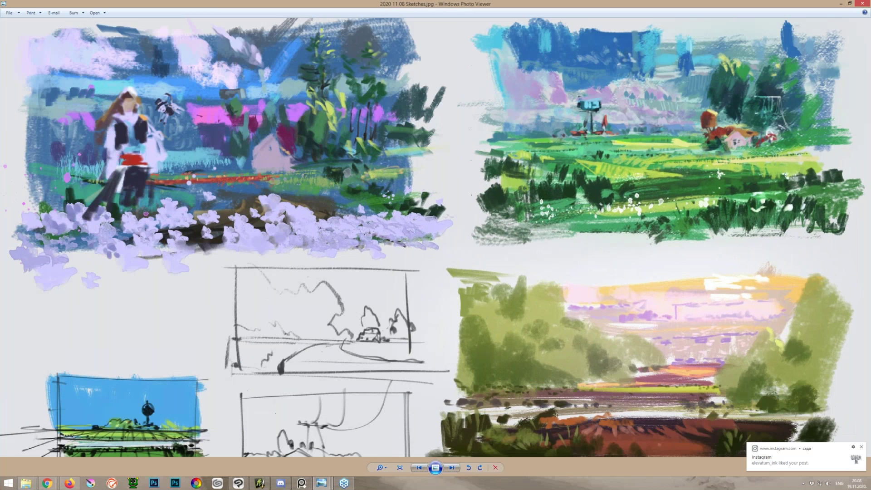
Step: Examine the two line sketches on 2020 11 08 Sketches.jpg up close, then return to the full sheet
drag(333, 342, 337, 301)
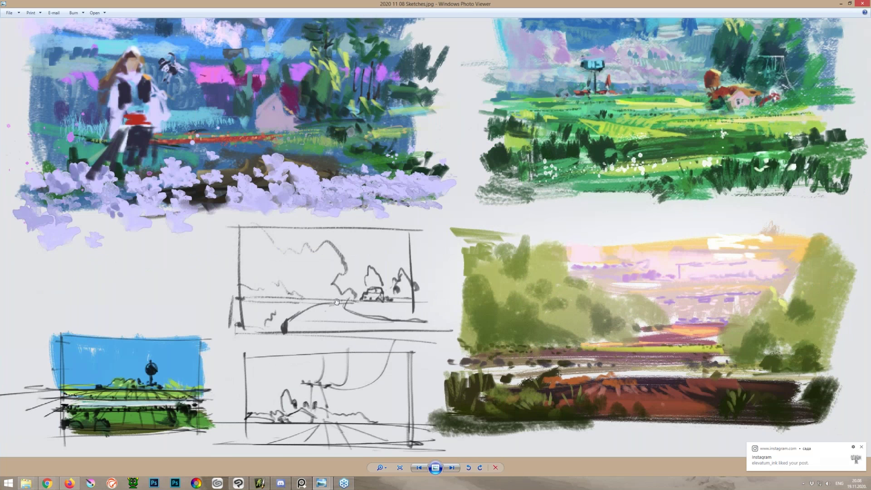
scroll(336, 302, up, 1)
scroll(162, 284, up, 2)
mouse_move(162, 284)
mouse_down()
mouse_move(670, 382)
mouse_move(492, 307)
mouse_up()
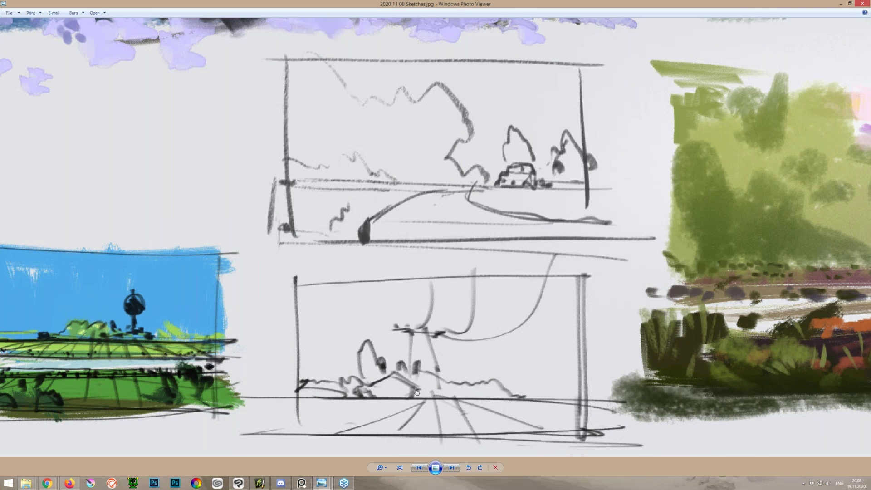
scroll(416, 390, down, 1)
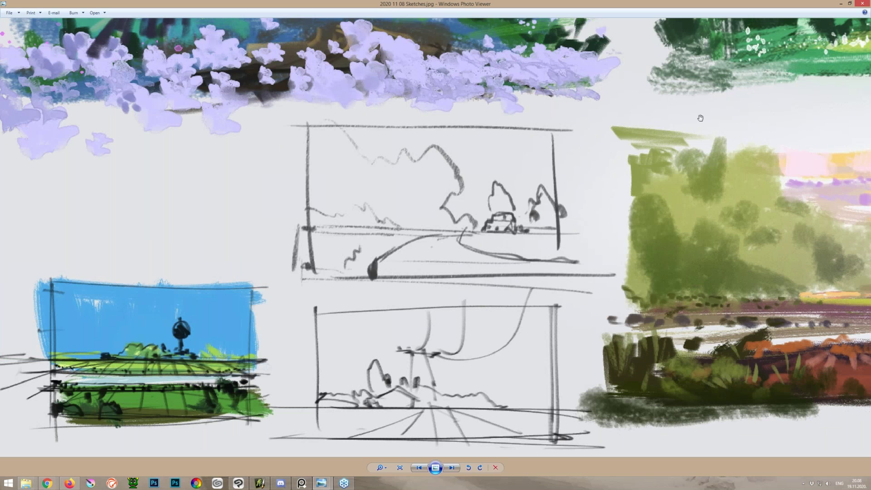
scroll(700, 118, down, 3)
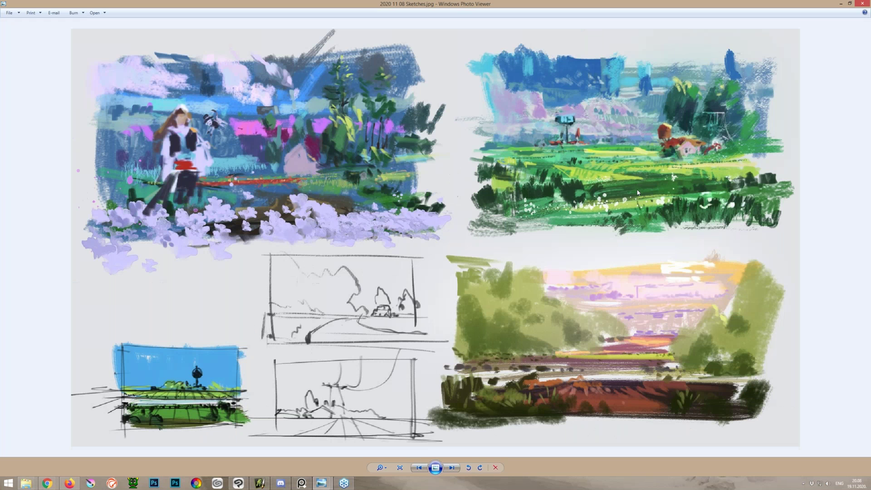
Step: Show 2020 11 12 Sketch.jpg and examine its upper green farm landscape up close, then return to the full sheet
key(Right)
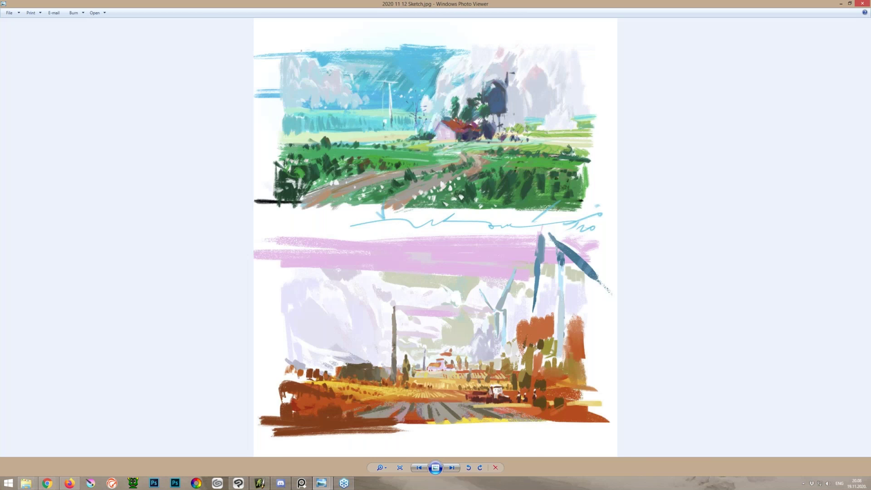
scroll(510, 133, up, 3)
scroll(510, 133, up, 1)
drag(510, 134, 442, 308)
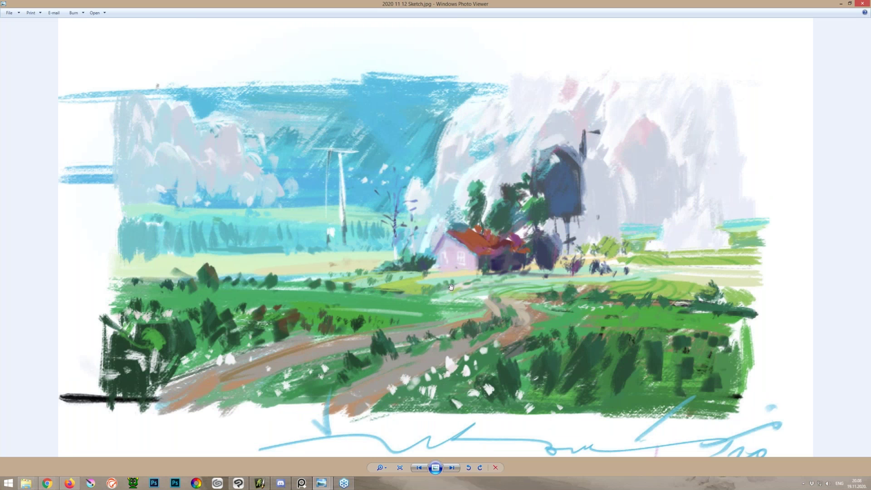
scroll(450, 286, down, 5)
Step: Show 2020 11 17.jpg and examine the thumbnail with the red barn and sunflower-painted silo up close
key(Right)
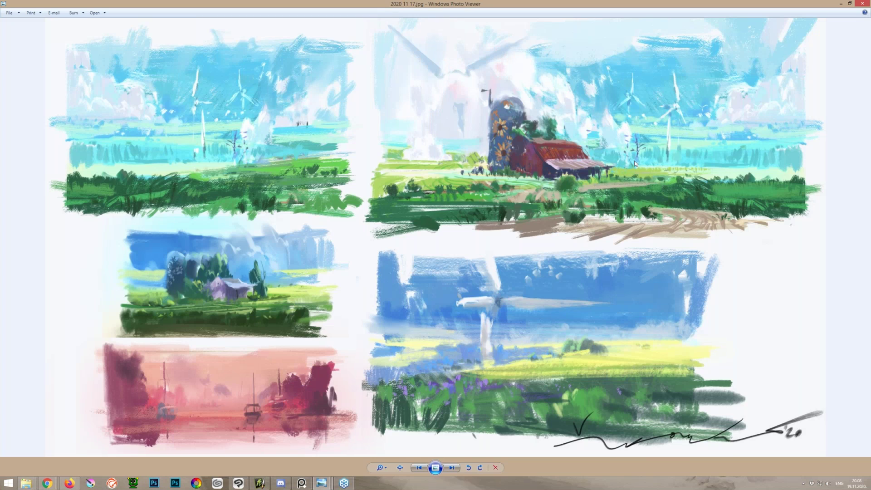
scroll(642, 162, up, 4)
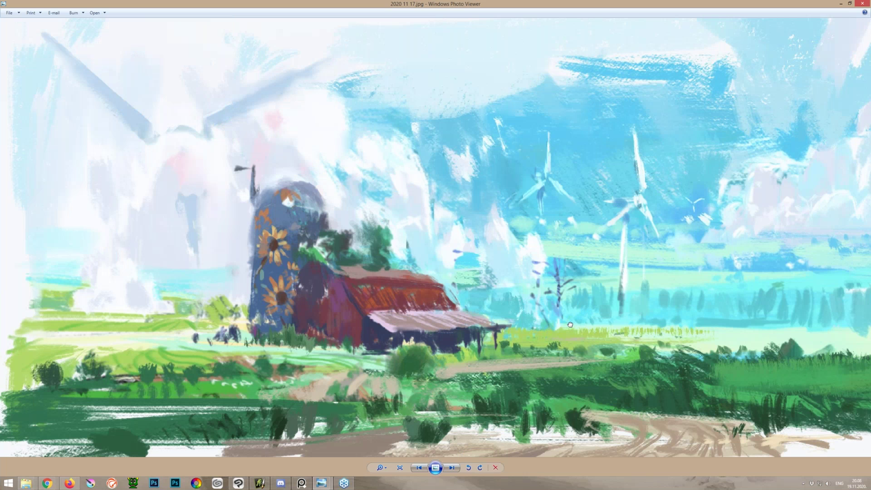
scroll(487, 282, down, 2)
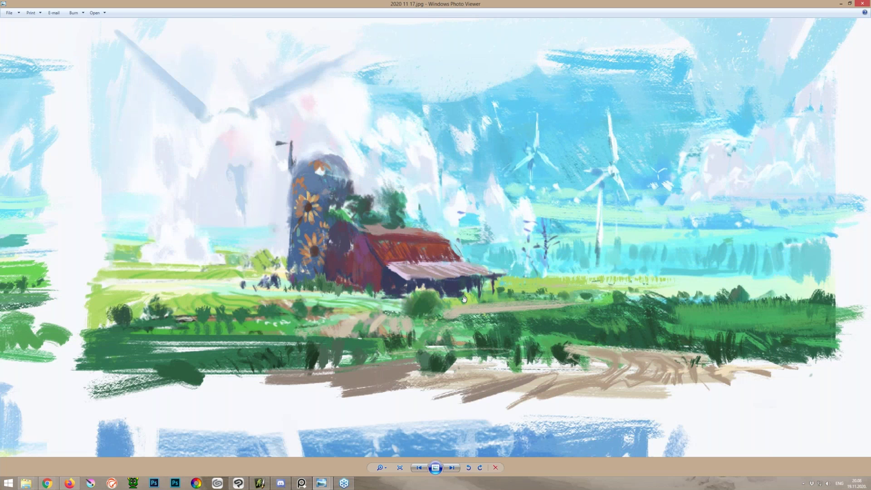
Step: Browse past Approaching Formation WIP.jpg, Blood Moon Sketches 1680.jpg and Buncha Sketches 01.jpg to Buncha Sketches 02 1920.jpg
key(Right)
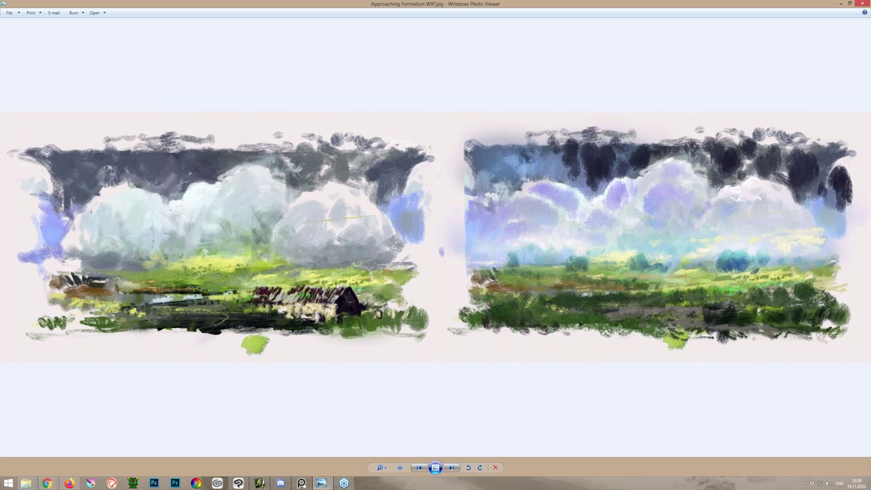
key(Right)
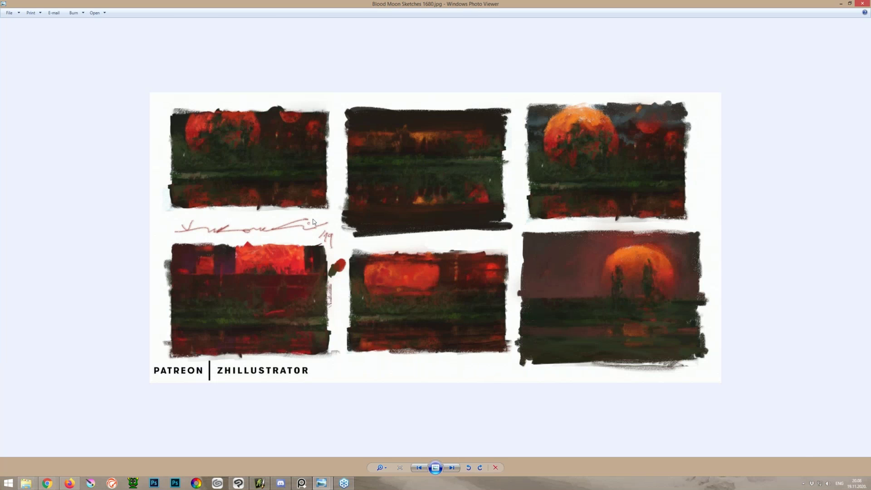
key(Right)
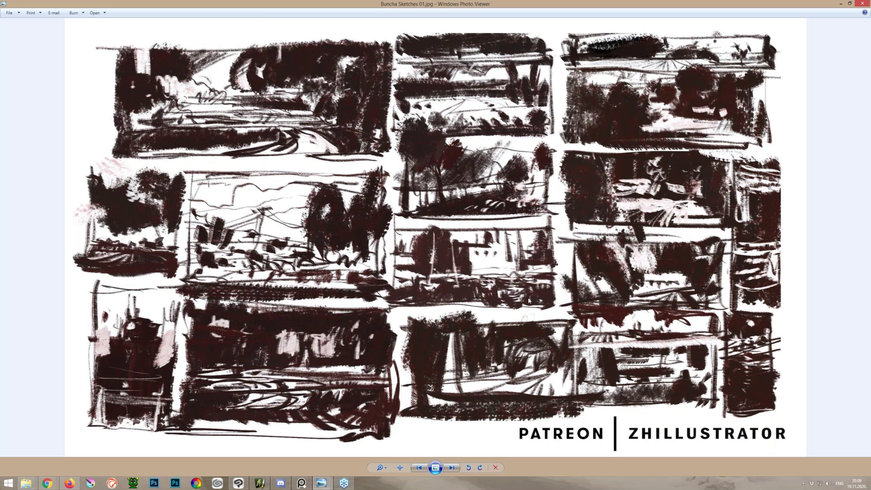
key(Right)
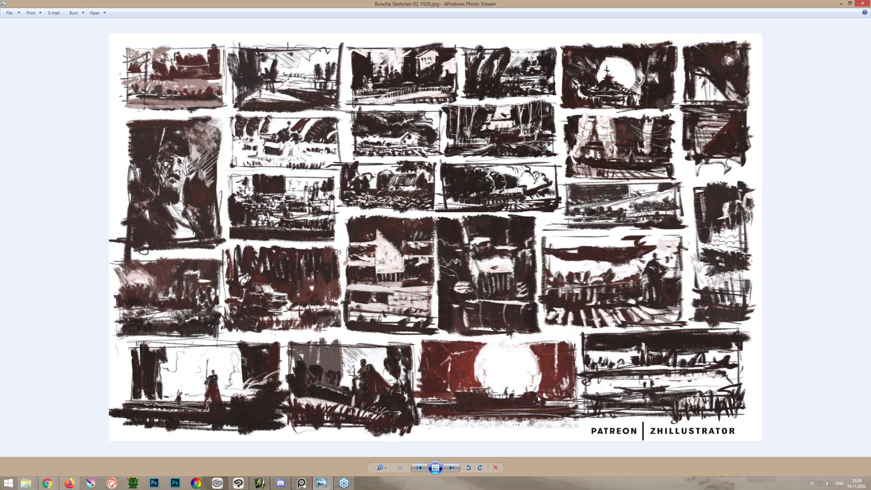
Step: Examine the red thumbnail with the large white disc behind the boat up close, then return to the full sheet
scroll(539, 398, up, 1)
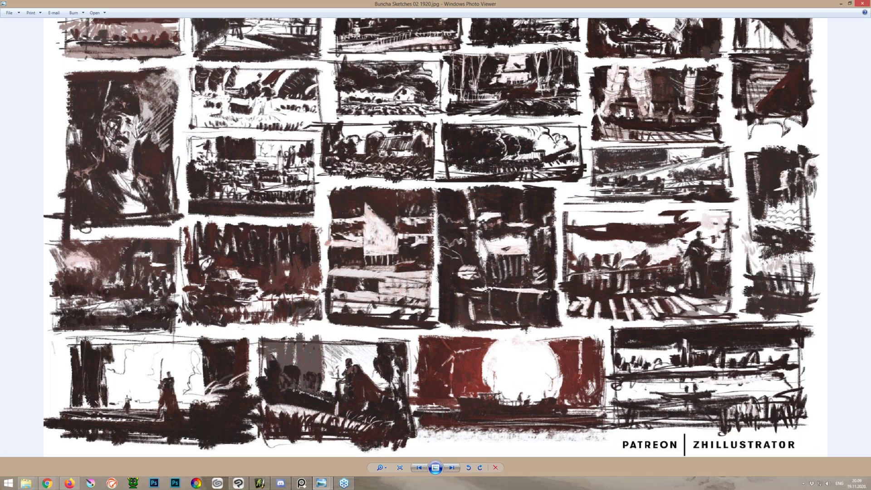
scroll(562, 430, up, 5)
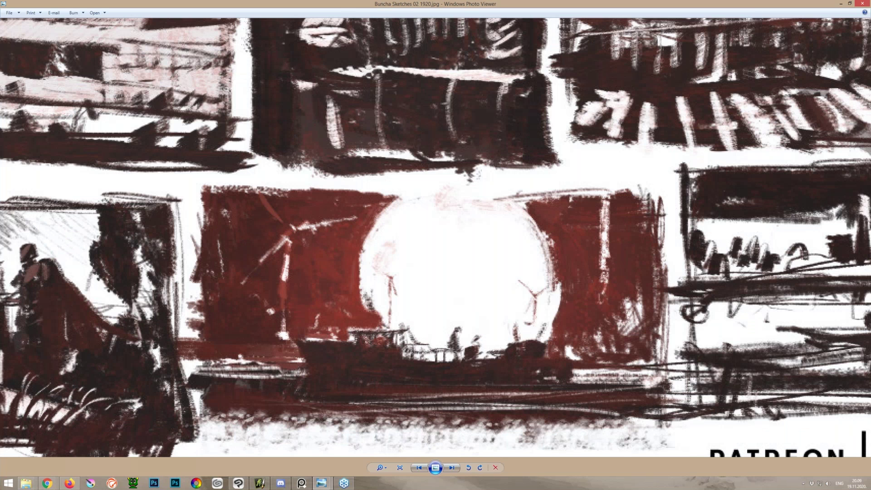
drag(645, 240, 619, 208)
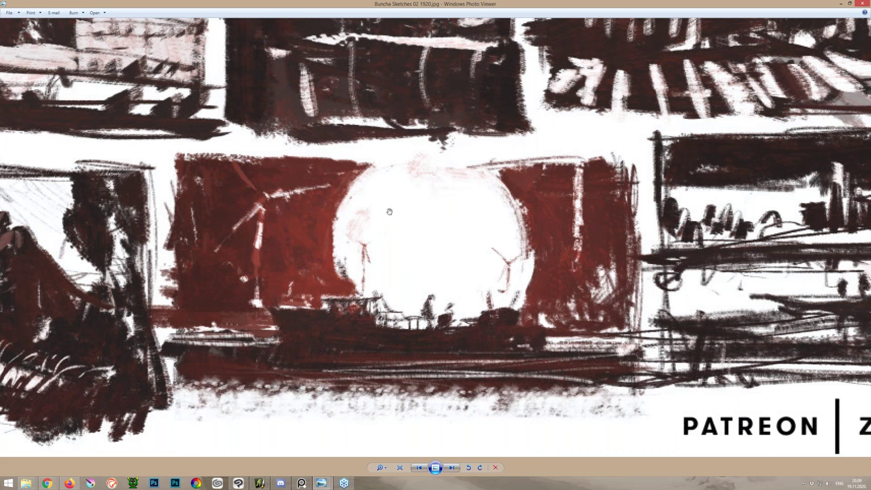
scroll(389, 211, down, 1)
scroll(389, 211, down, 5)
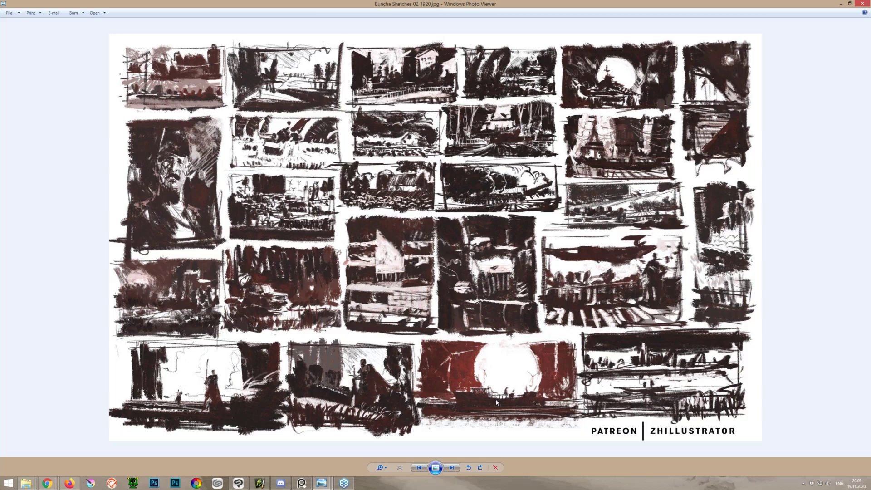
Step: Show Buncha Sketches 03.jpg and examine the orange landscapes and the purple sailing-ship scene up close
key(Right)
scroll(390, 211, up, 1)
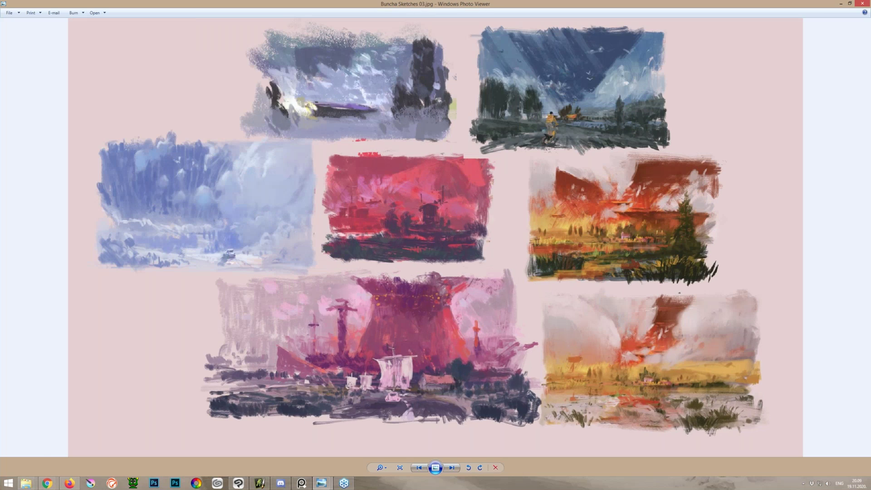
scroll(338, 382, up, 3)
mouse_move(577, 299)
mouse_down()
mouse_move(539, 278)
mouse_move(404, 159)
mouse_up()
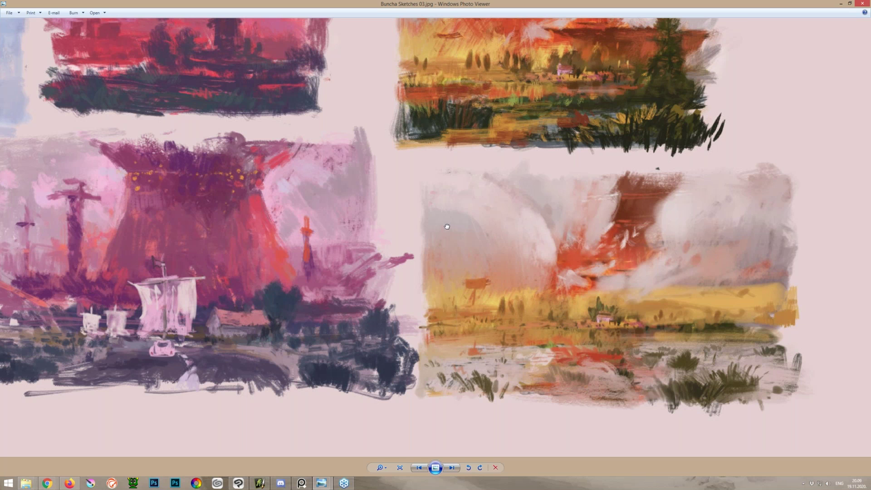
Step: Examine the blue snowy thumbnail with the small car up close, then return to the full sheet
drag(463, 255, 652, 454)
drag(294, 238, 505, 172)
scroll(291, 263, up, 3)
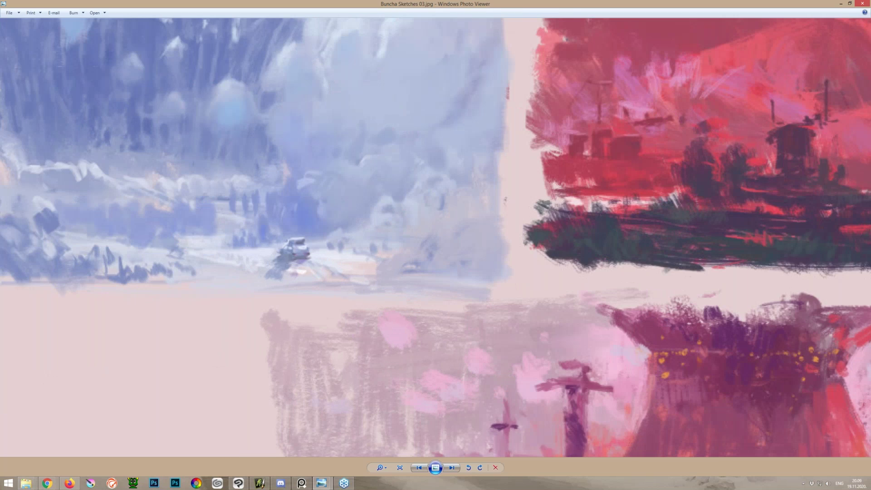
drag(311, 240, 419, 348)
scroll(437, 267, down, 9)
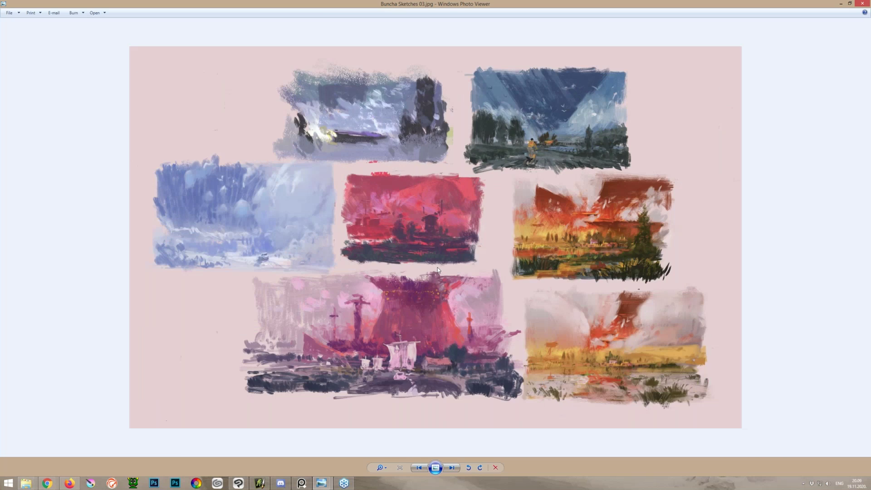
scroll(437, 267, up, 3)
Step: Show Church on a hill WIP 01.jpg and examine its small black-and-white composition sketch up close
key(Right)
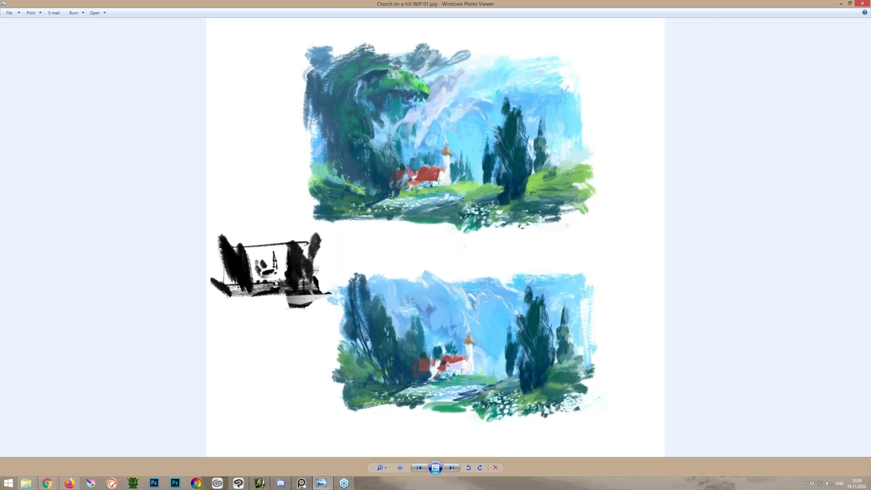
scroll(272, 272, up, 1)
scroll(272, 272, up, 3)
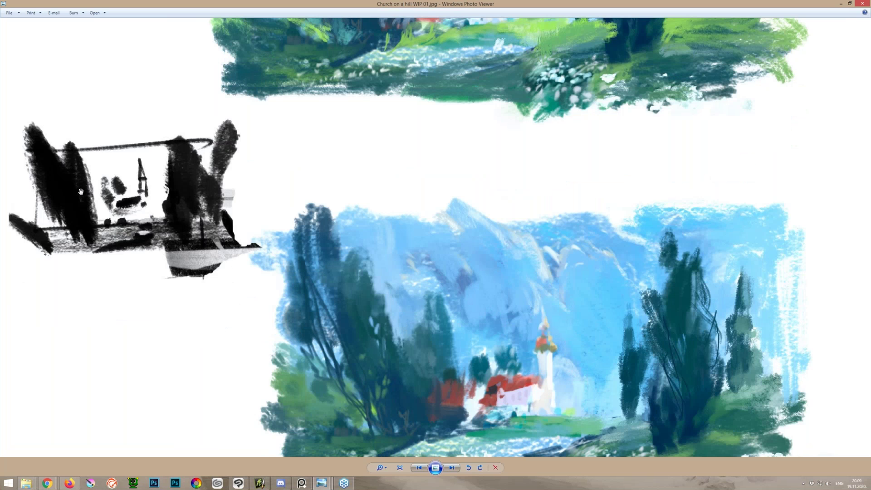
scroll(80, 191, up, 1)
scroll(81, 191, up, 2)
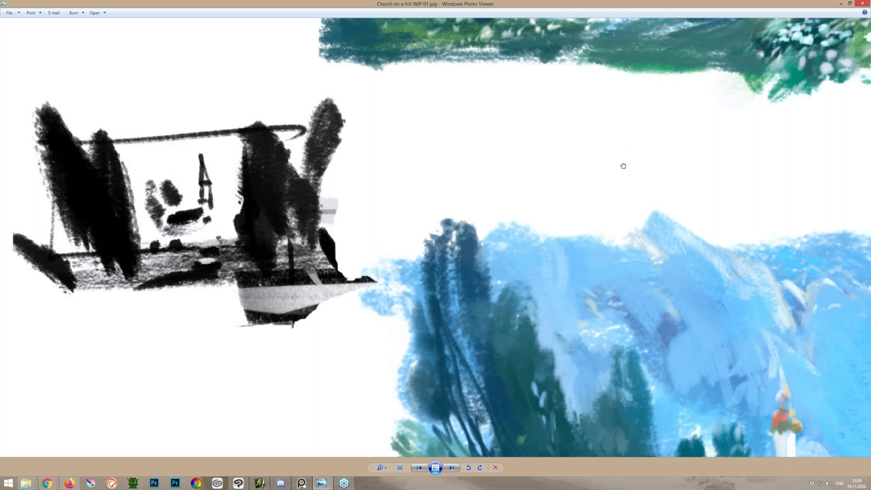
Step: Examine the upper colour version of the church scene, then the lower mountain version up close
drag(623, 166, 544, 309)
scroll(598, 187, down, 5)
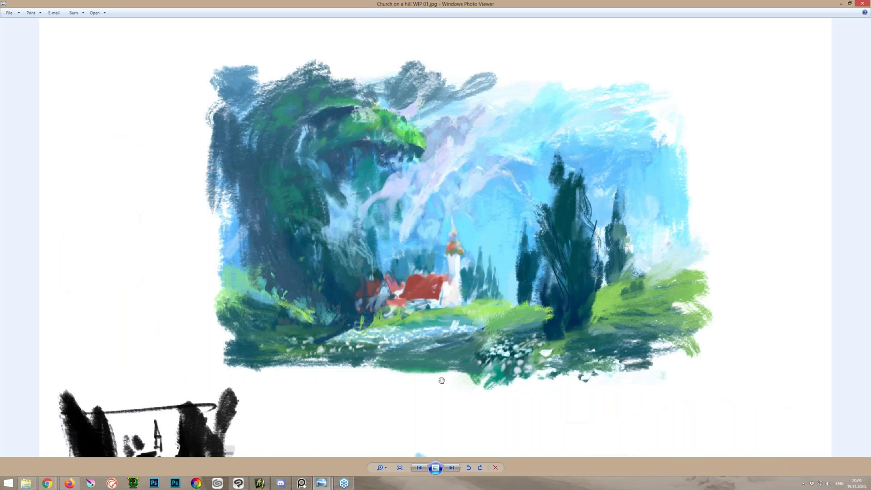
drag(459, 320, 458, 5)
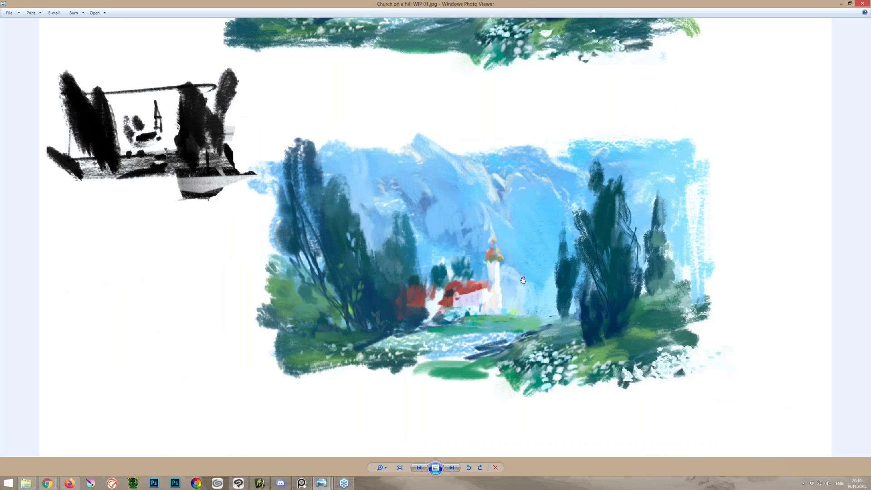
scroll(514, 281, up, 3)
drag(514, 281, 457, 243)
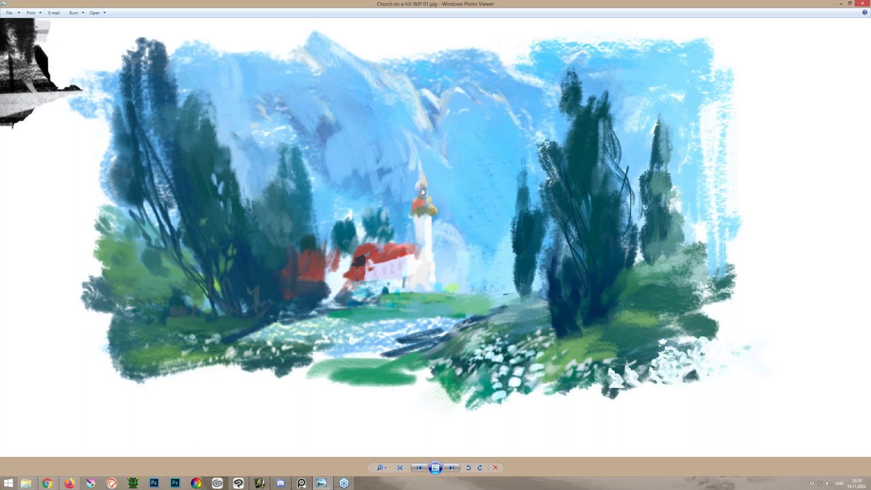
Step: View Cloud Sails Sketches 1680.jpg at a larger size, then show Cloud scene thumbs 1680.jpg
key(Right)
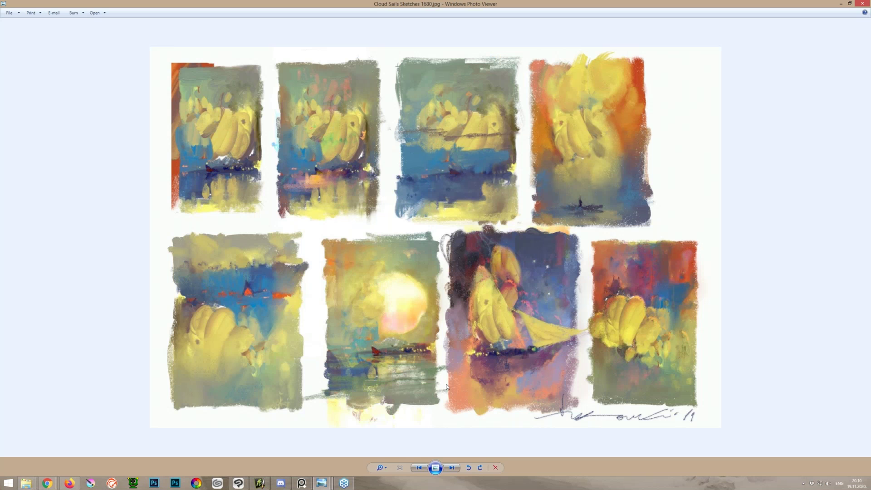
key(Right)
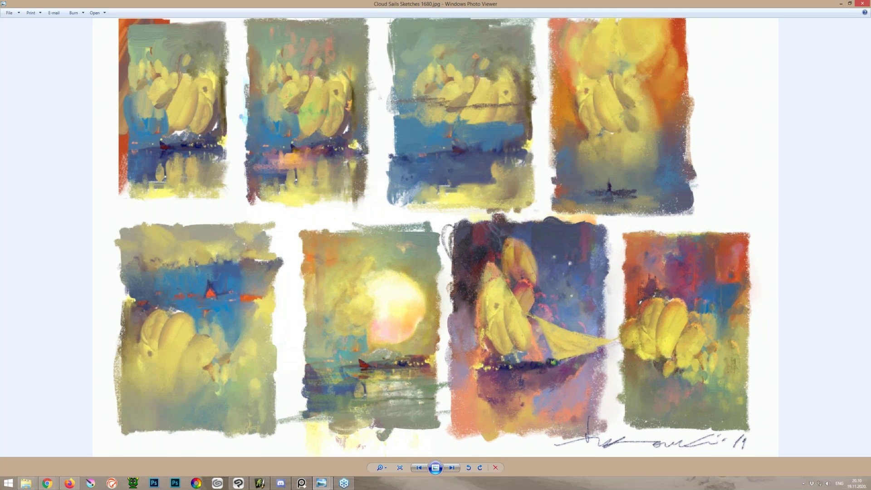
scroll(597, 312, up, 1)
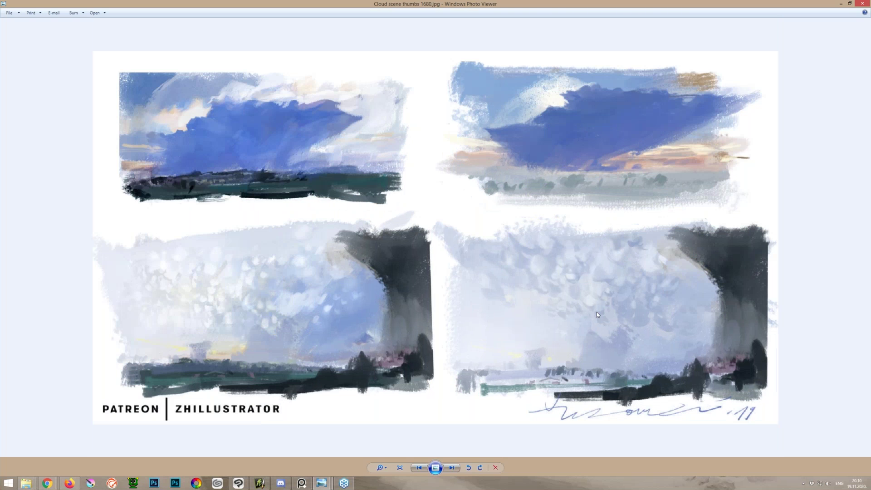
Step: Examine the four cloud thumbnails at a larger size, then return to the full sheet
scroll(596, 311, up, 1)
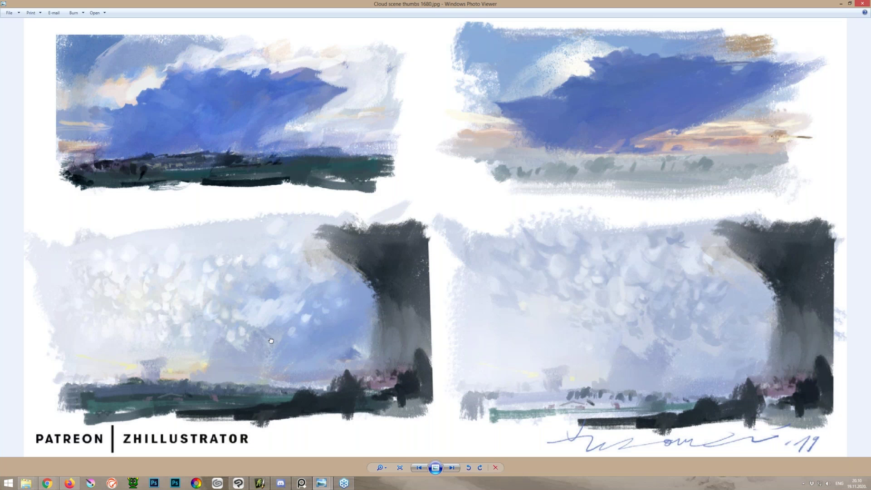
scroll(268, 300, up, 1)
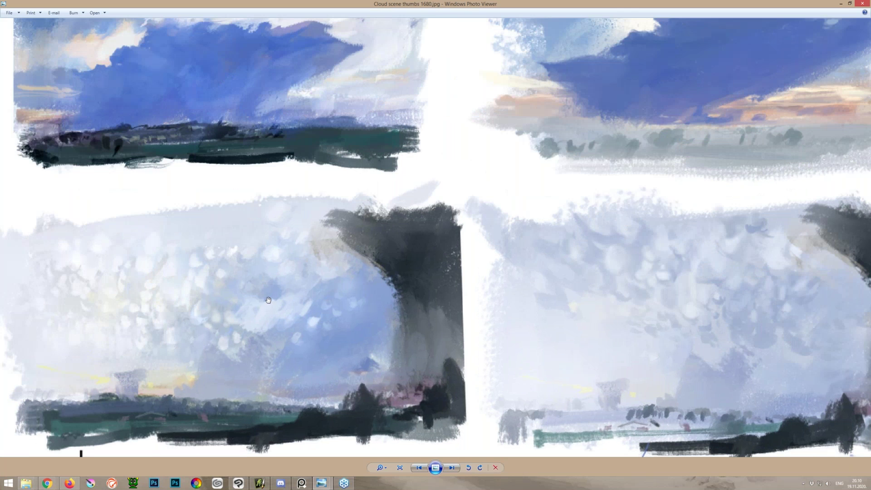
scroll(268, 300, down, 3)
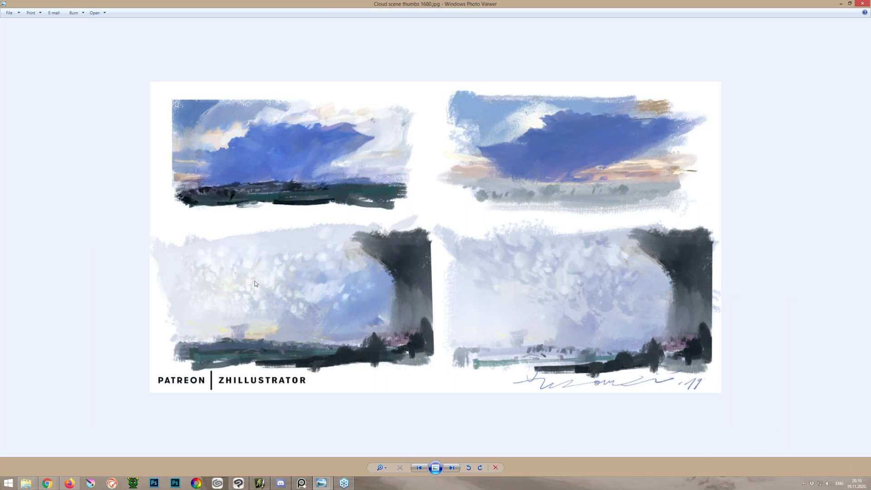
Step: Examine the lower-left cloud thumbnail with dappled white clouds and the dark storm column up close
scroll(254, 281, up, 2)
scroll(251, 313, up, 3)
drag(251, 313, 537, 180)
scroll(472, 150, down, 1)
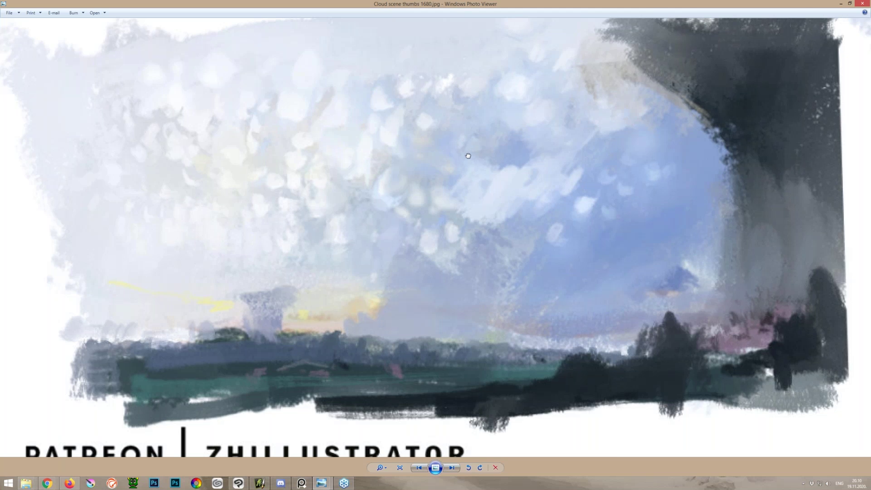
drag(168, 128, 170, 174)
scroll(408, 227, down, 1)
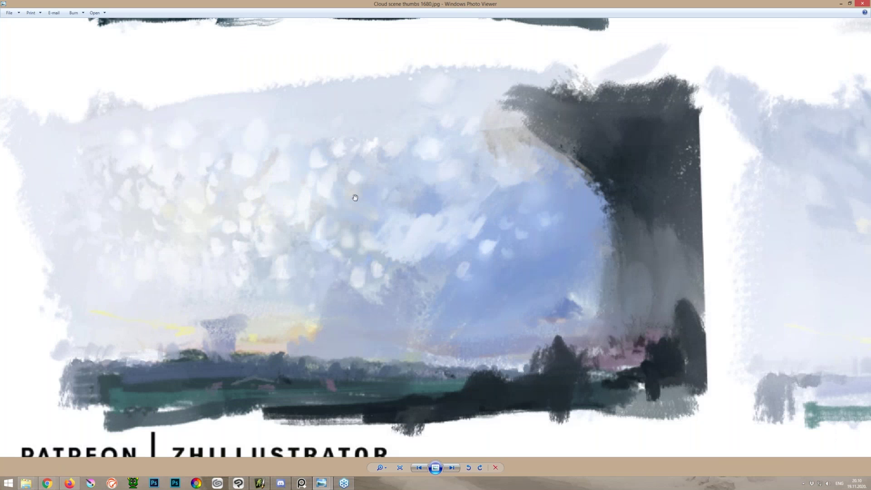
Step: Switch to Clip Studio Paint, show the Good Morning, World WIP 03 painting, and compare it with the Bandera Copy utility-pole layer hidden and shown
click(239, 483)
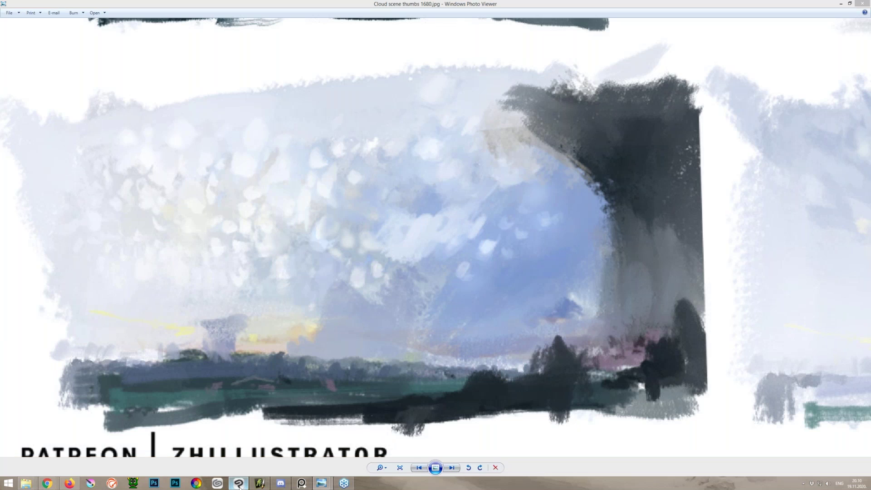
click(255, 30)
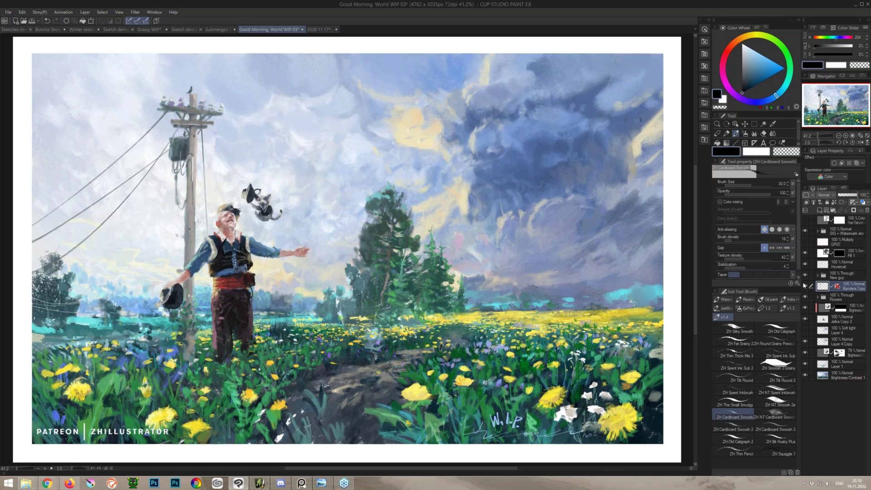
click(805, 285)
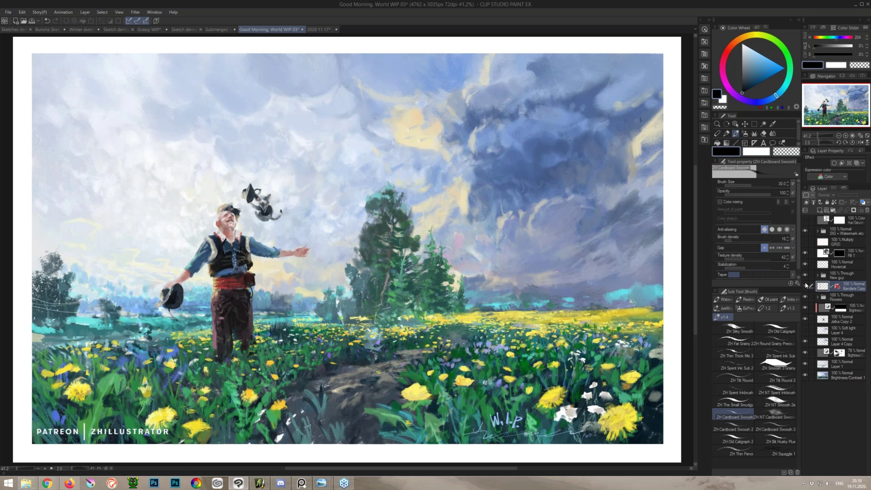
click(805, 284)
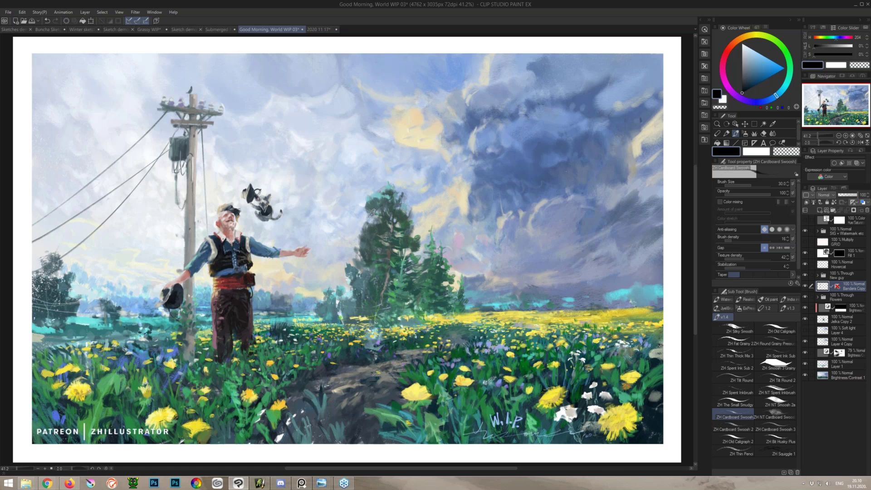
Step: Compare the painting with the Flowers folder off and on, then hide the figure, foreground and Jelka Copy 2 tree layers
click(804, 297)
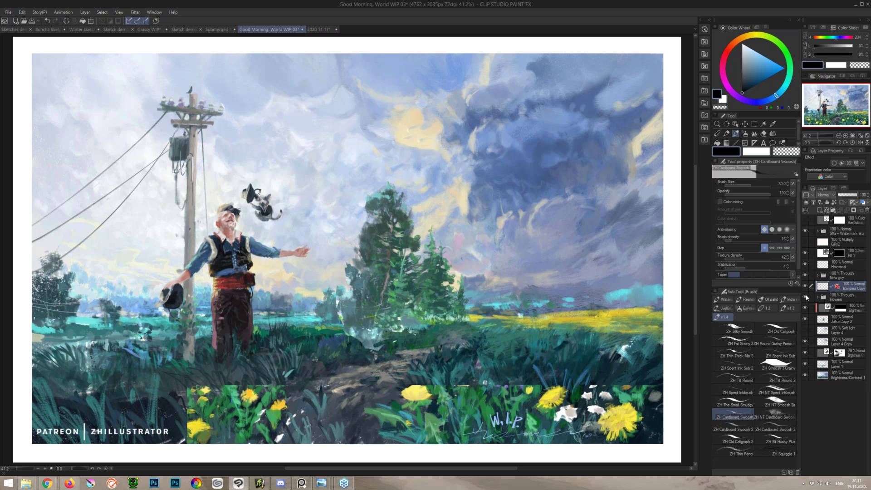
click(806, 297)
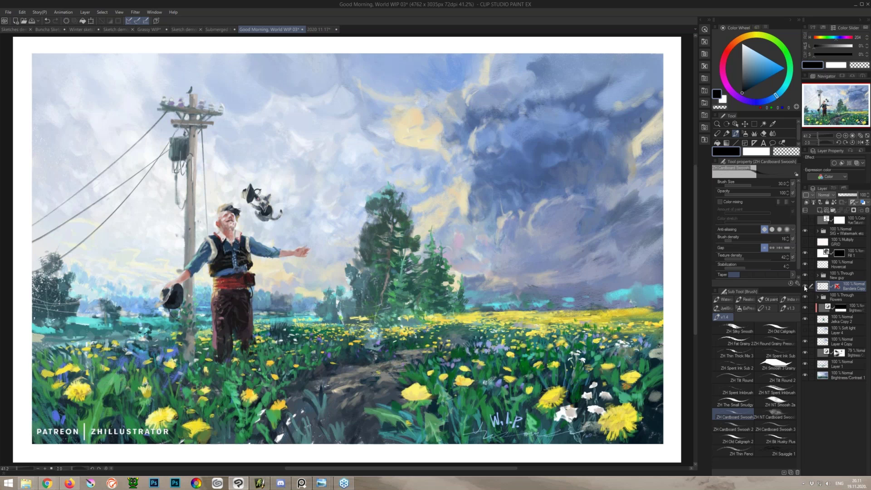
click(803, 318)
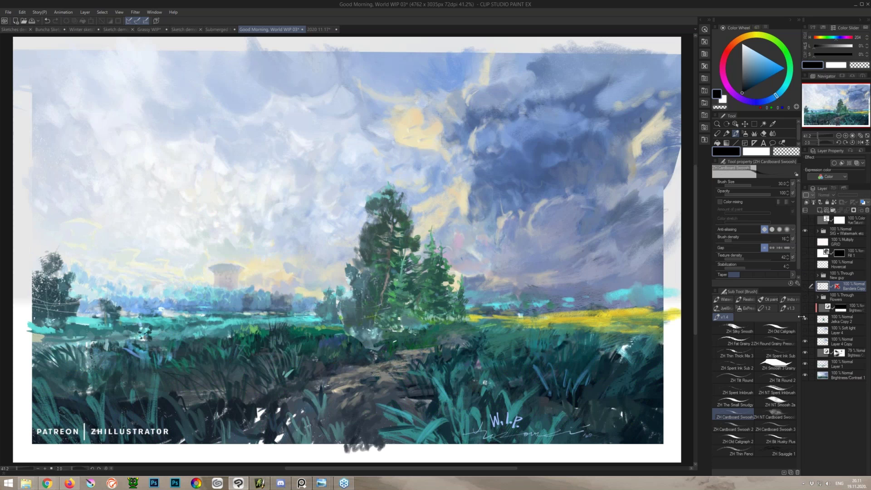
click(804, 319)
Step: Delete the hidden Soft light layer named Layer 4 above Layer 4 Copy
click(834, 335)
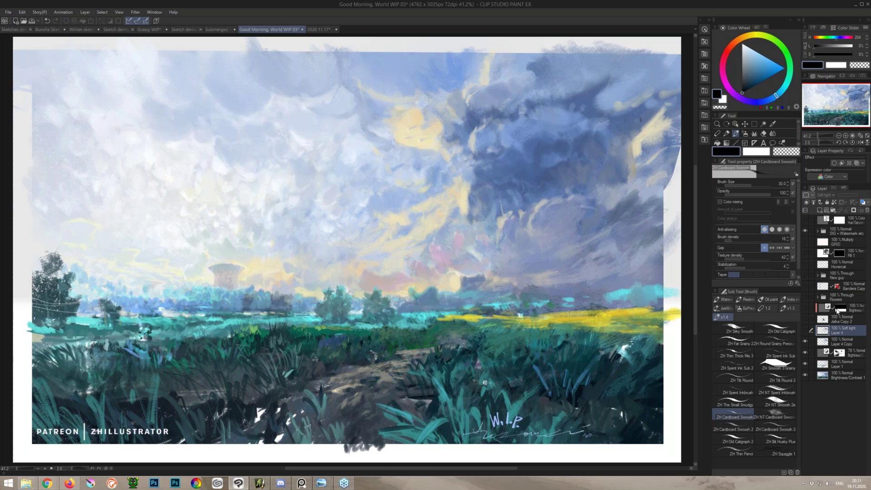
click(866, 211)
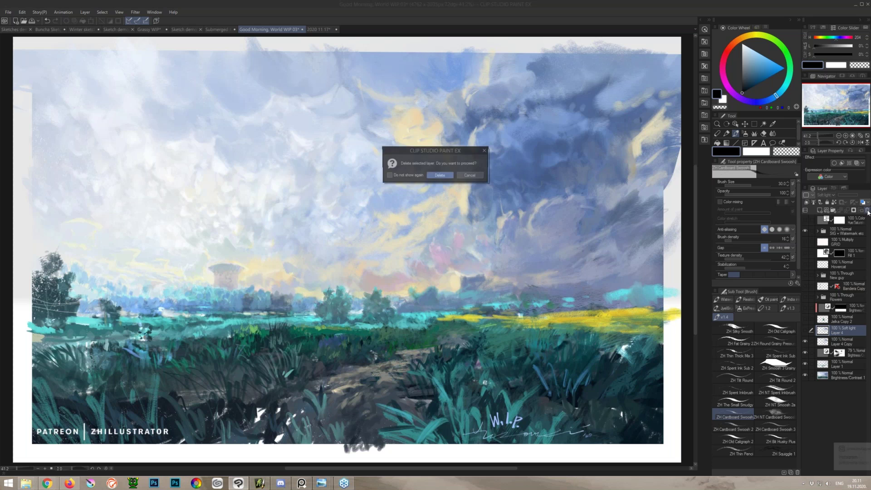
key(Return)
Step: Compare the earlier sky by hiding the Layer 4 Copy and lower layers, and restore the visibility of the painting's layers
click(805, 331)
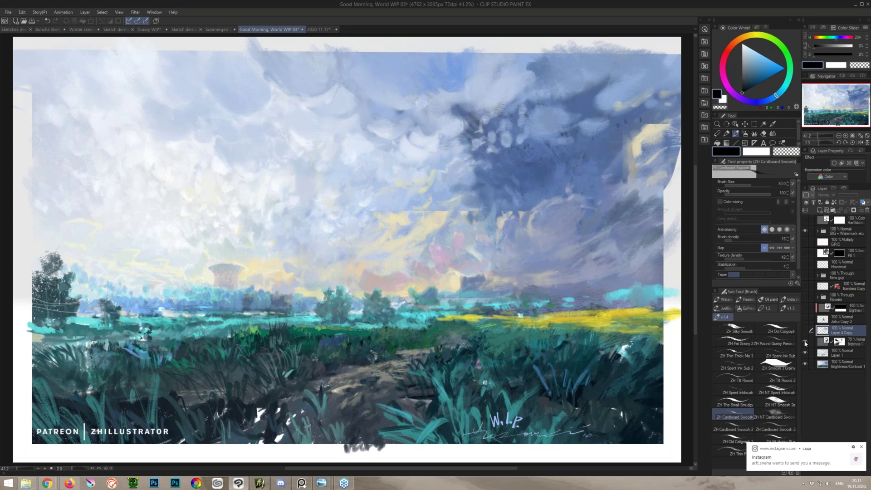
click(804, 350)
click(805, 350)
drag(806, 347, 806, 243)
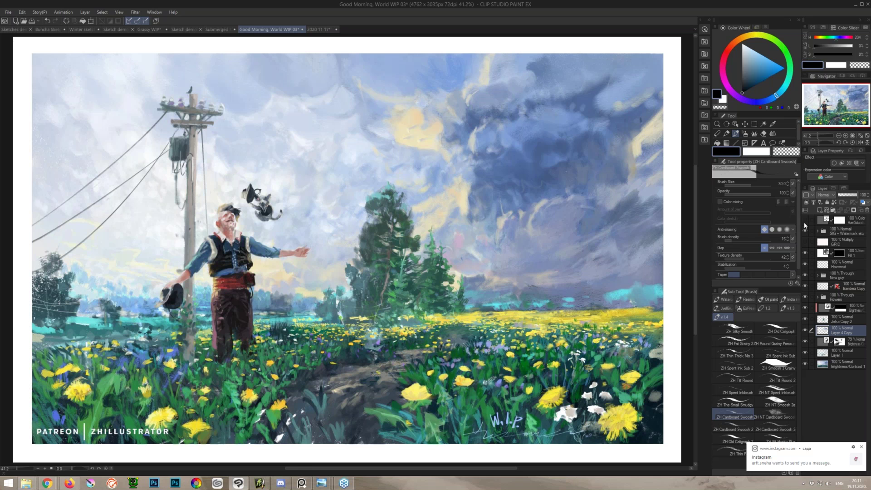
Step: Return to Cloud scene thumbs 1680.jpg in Windows Photo Viewer
click(259, 483)
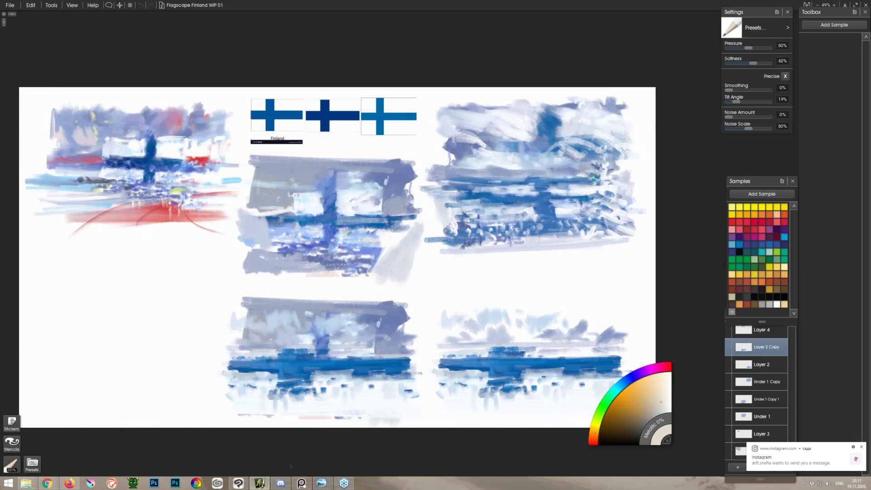
click(262, 484)
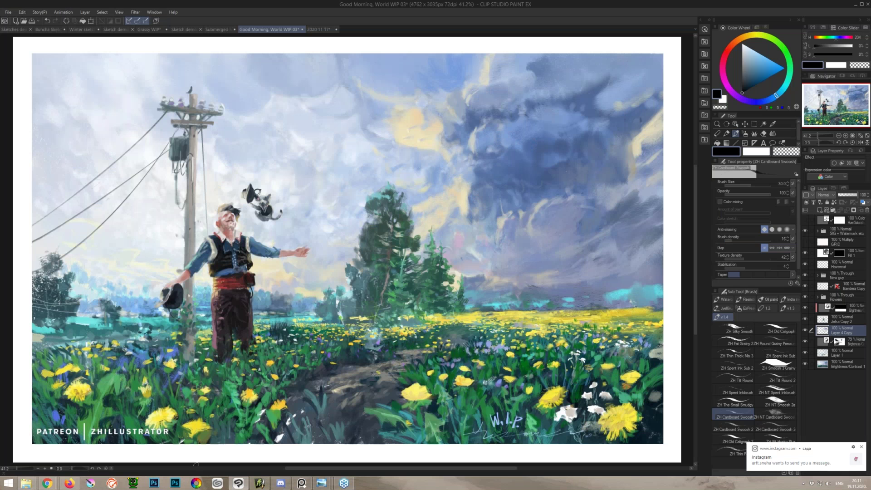
click(323, 483)
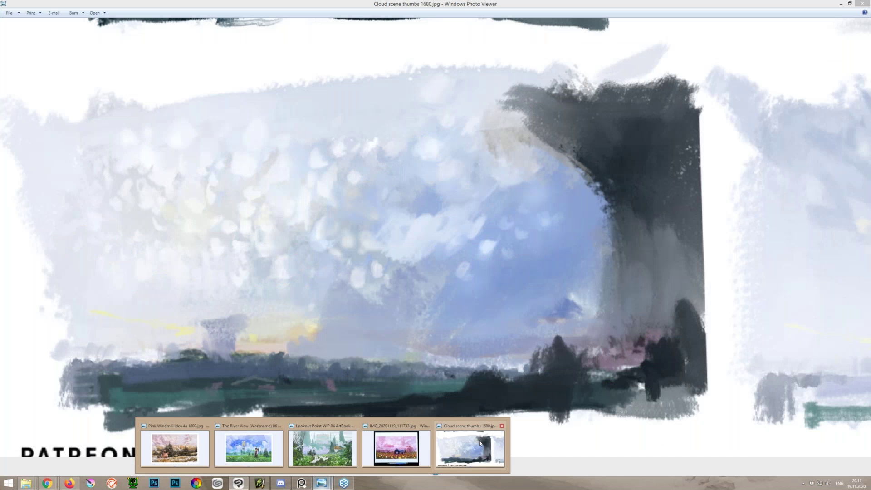
click(479, 443)
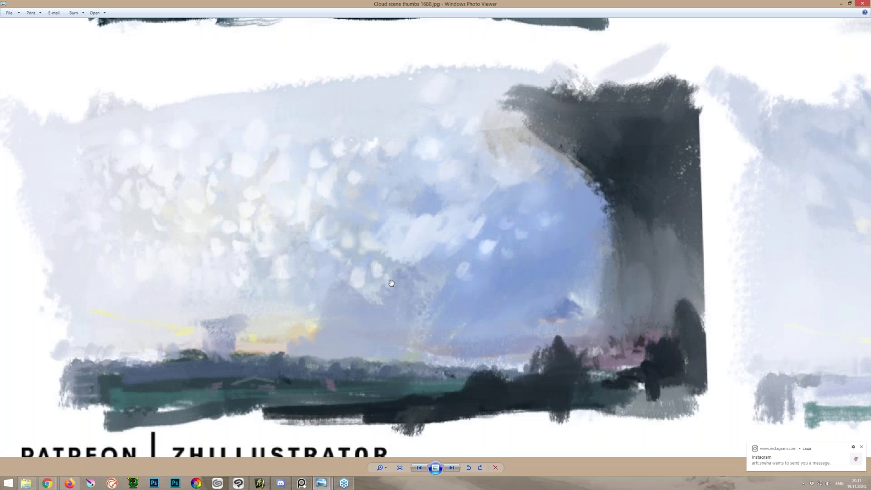
scroll(393, 226, down, 1)
Step: Show Cloudy-sketches-web-arranged.jpg and examine its nine cloud and landscape sketches at a larger size
key(Right)
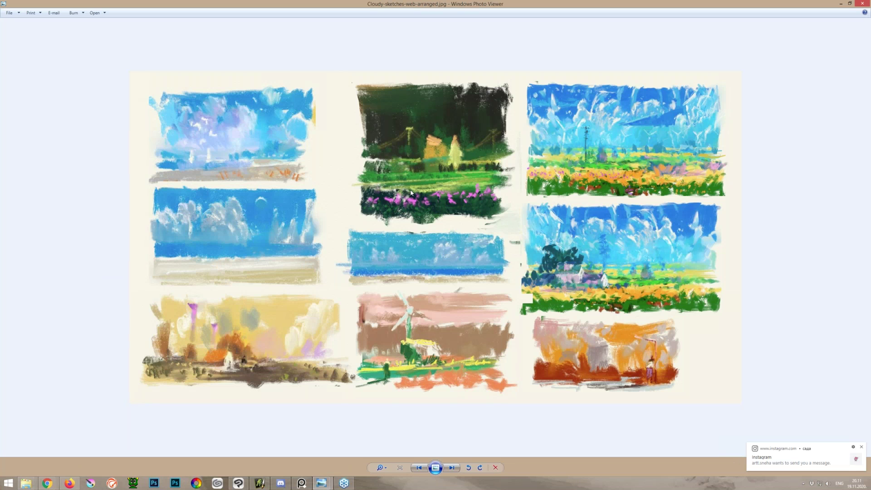
scroll(244, 235, up, 1)
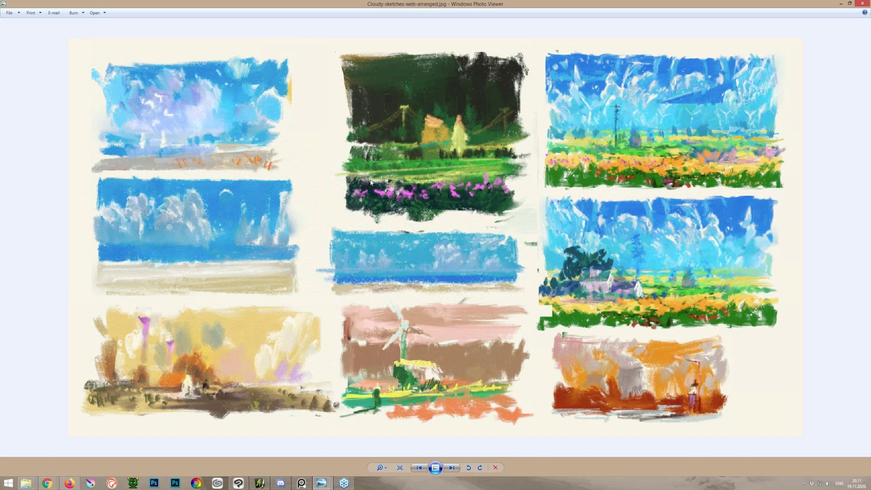
scroll(365, 183, up, 1)
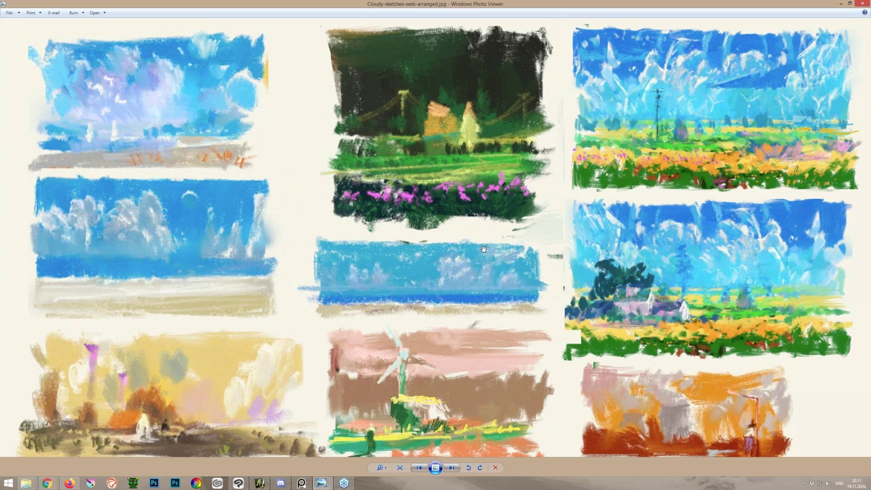
scroll(483, 248, down, 1)
scroll(459, 261, up, 1)
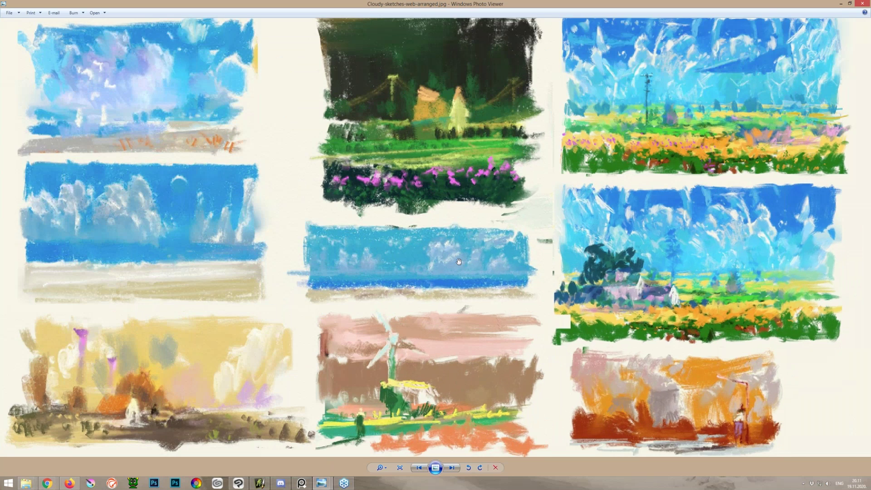
scroll(408, 298, up, 1)
drag(408, 298, 366, 315)
scroll(380, 225, down, 3)
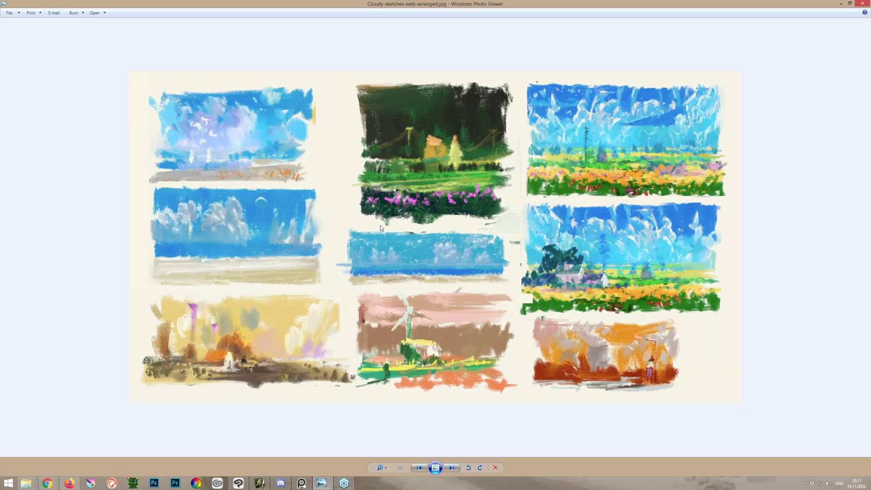
scroll(380, 224, up, 1)
Step: Show Dark house WIP 01.jpg and examine the upper-left house and red field sketch up close
key(Right)
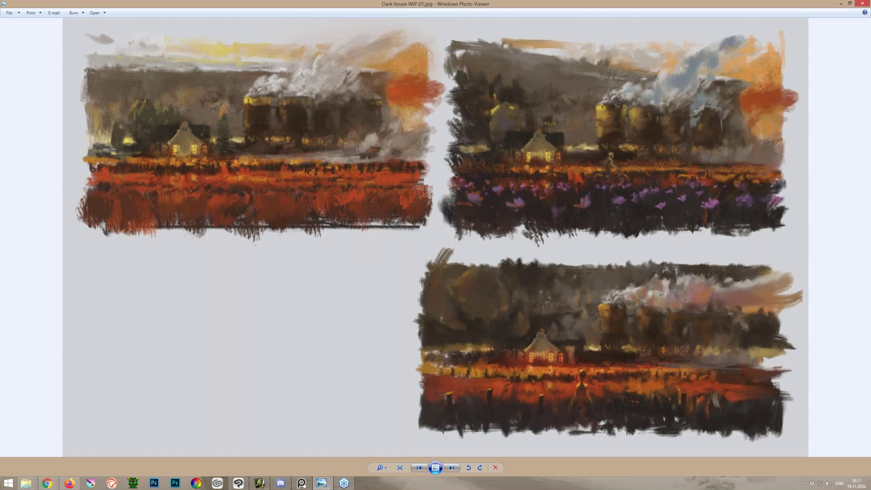
scroll(297, 211, up, 2)
scroll(298, 212, down, 4)
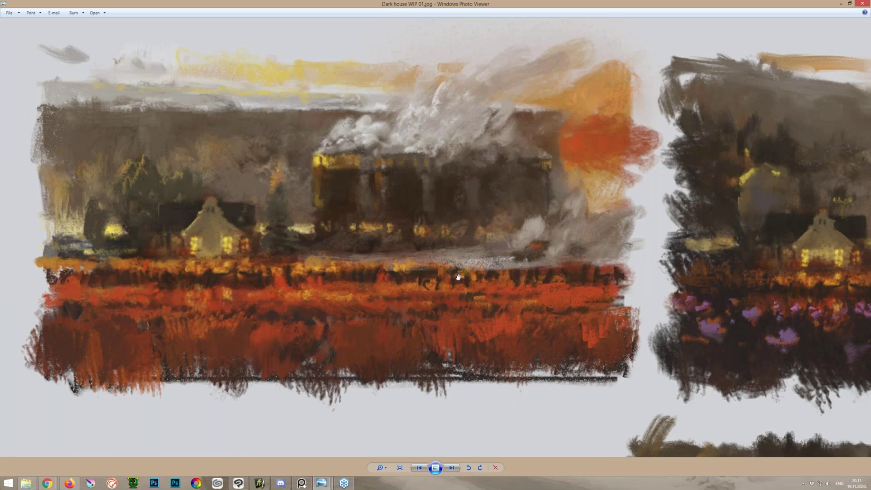
Step: Show Dark Yugo WIP.jpg and examine the first and the lower-right red car scenes up close
key(Right)
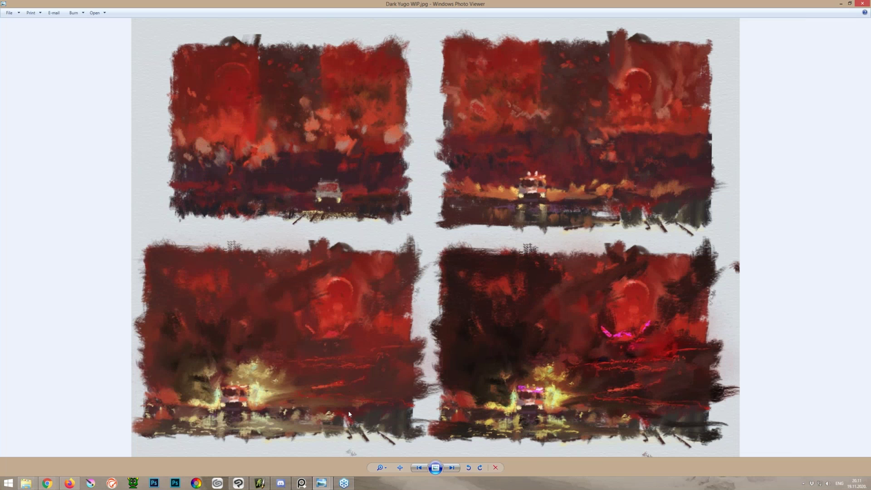
scroll(427, 157, up, 2)
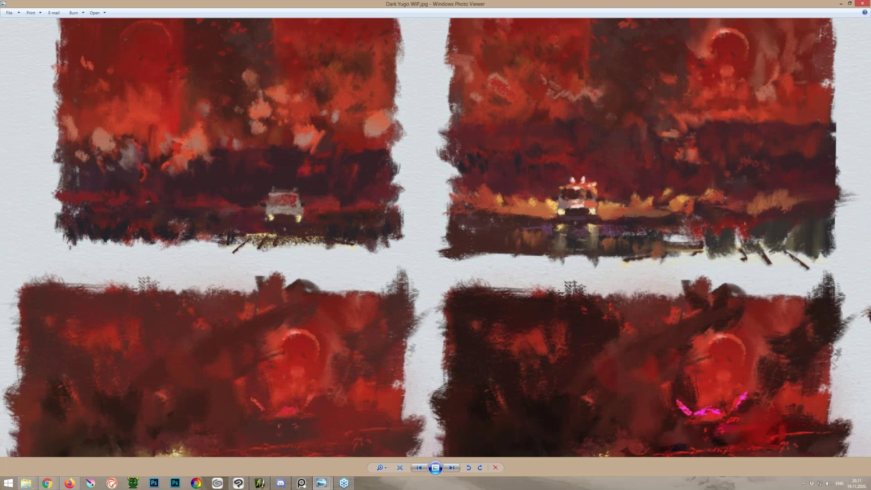
scroll(222, 263, up, 2)
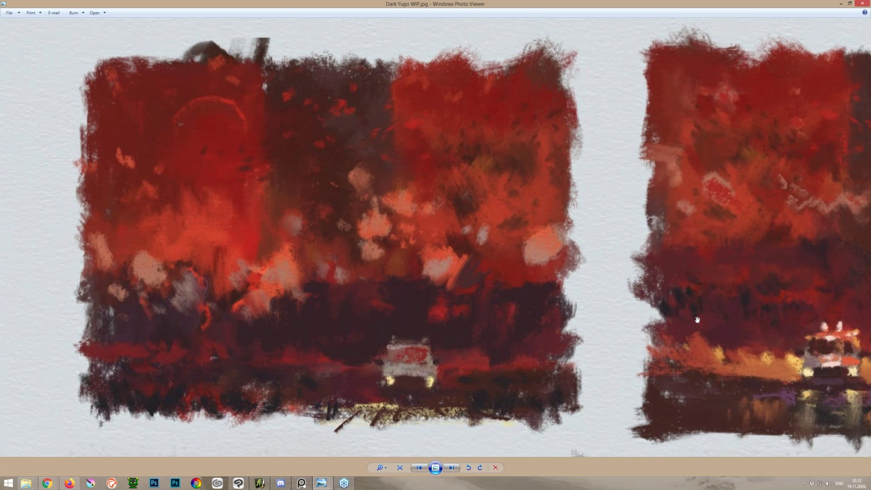
mouse_move(697, 320)
mouse_down()
mouse_move(674, 307)
mouse_move(305, 272)
mouse_move(216, 202)
mouse_move(376, 110)
mouse_up()
scroll(476, 259, down, 5)
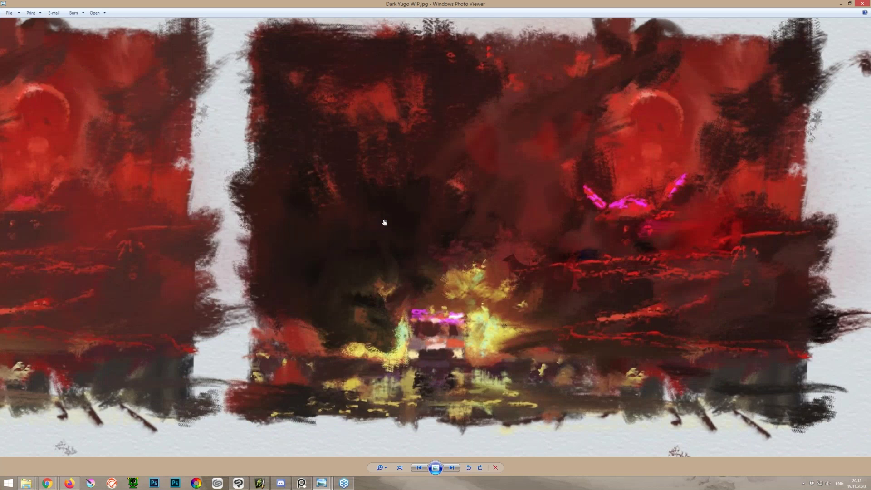
Step: Page forward through Demo sketches.jpg and Doodle-2018-8-22-rev-1.jpg to Flagscape Finland WIP 01.jpg
key(Right)
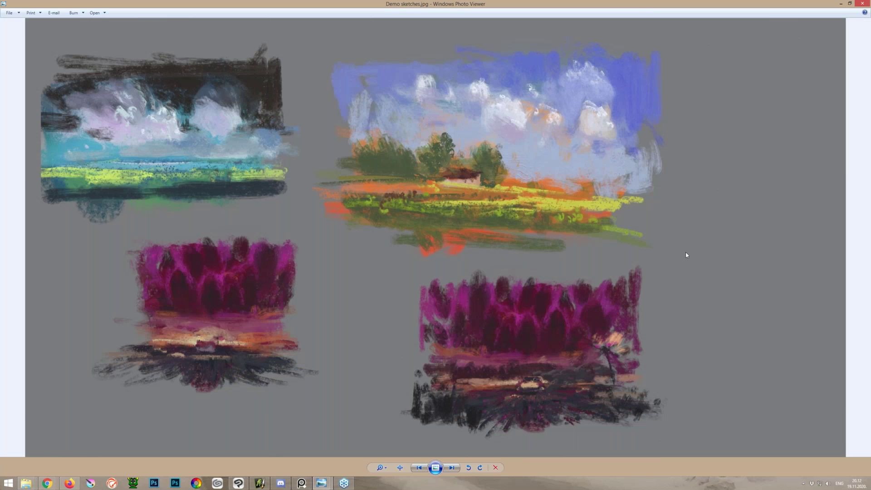
key(Right)
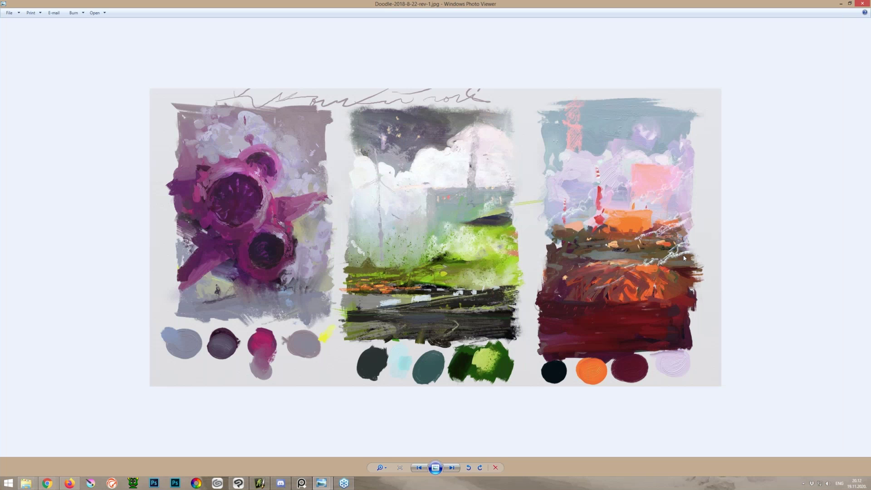
key(Right)
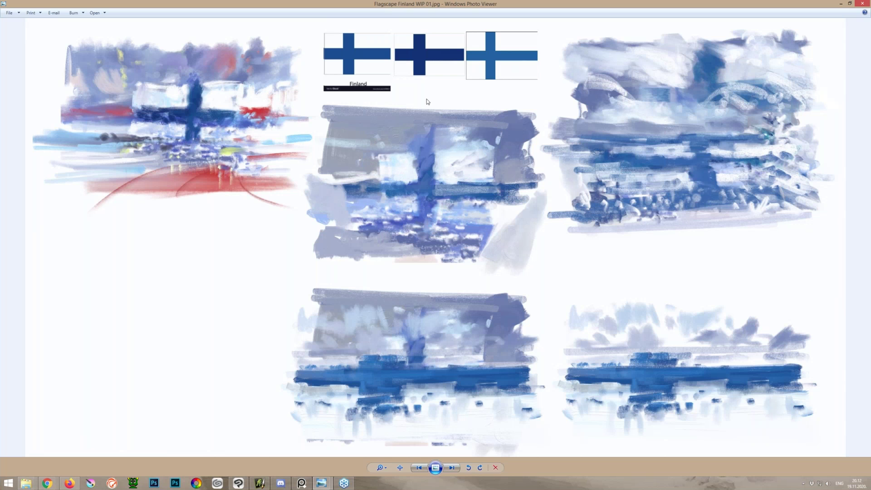
Step: Examine the Finnish flag landscape sketches up close, then return to the full sheet
scroll(314, 194, up, 1)
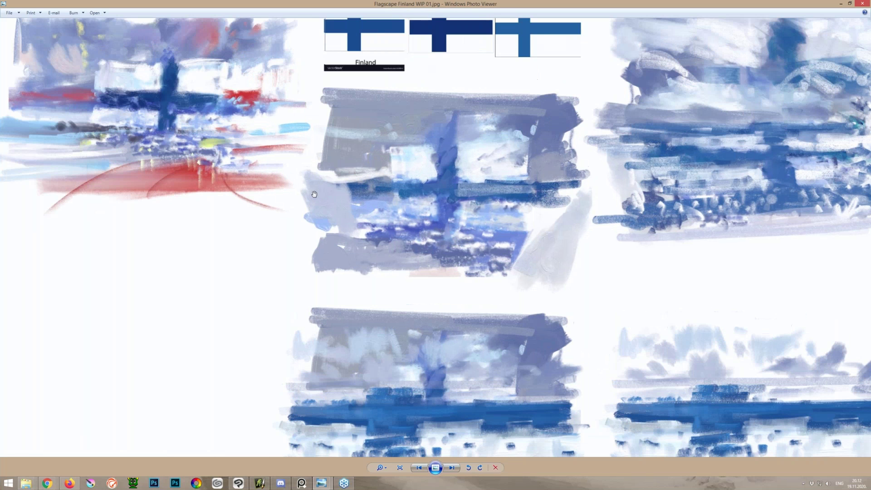
scroll(314, 194, up, 2)
drag(314, 194, 39, 2)
scroll(401, 207, down, 3)
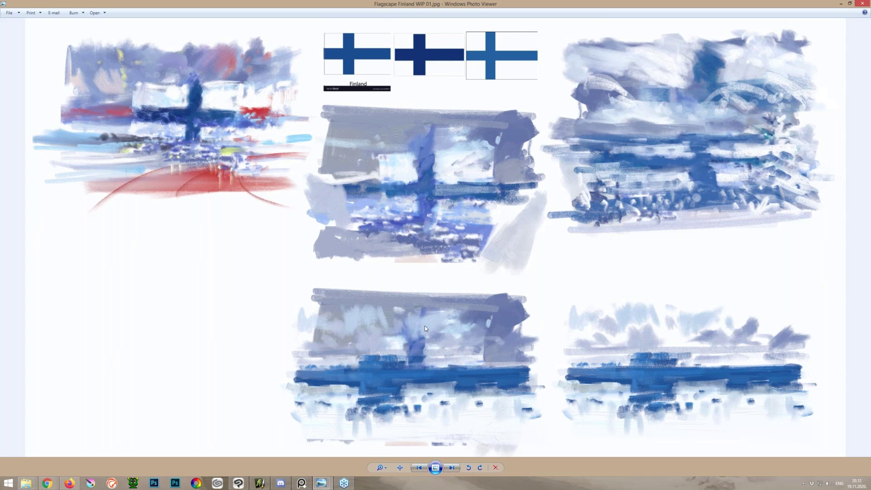
Step: Page through the black-and-white sheets, including Graphic thumbs 2a test.jpg, Graphic-thumbs-test-1440.jpg and Krita BW.jpg, up to Krita Thumbs.jpg
key(Right)
key(Right)
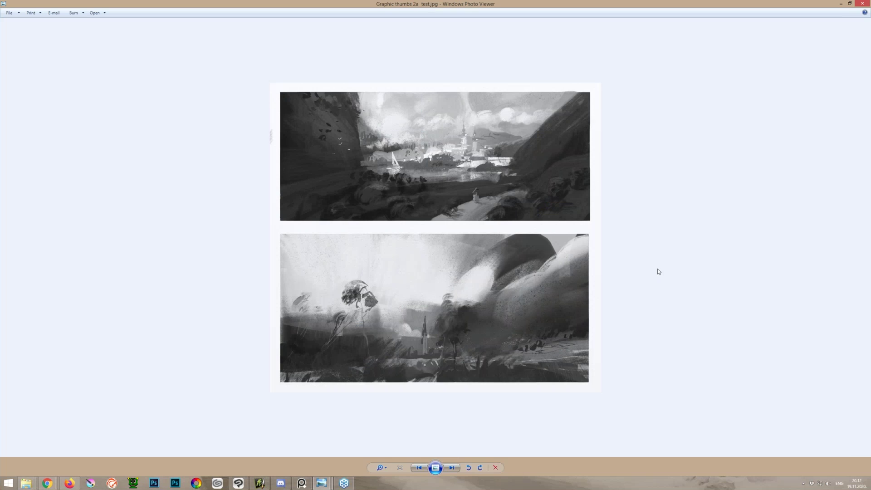
key(Right)
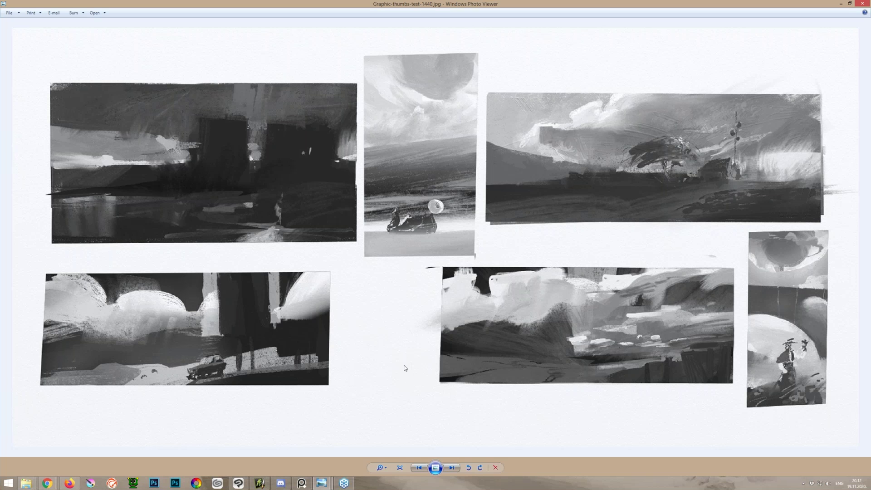
key(Right)
key(Right)
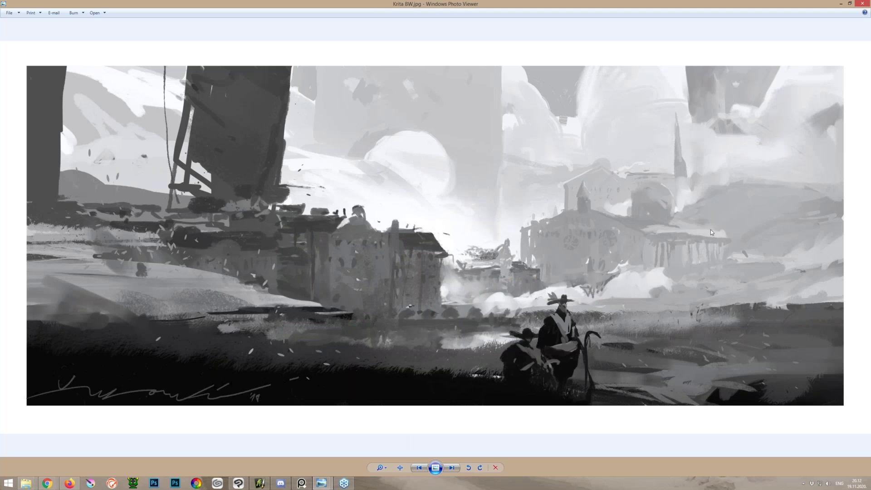
key(Right)
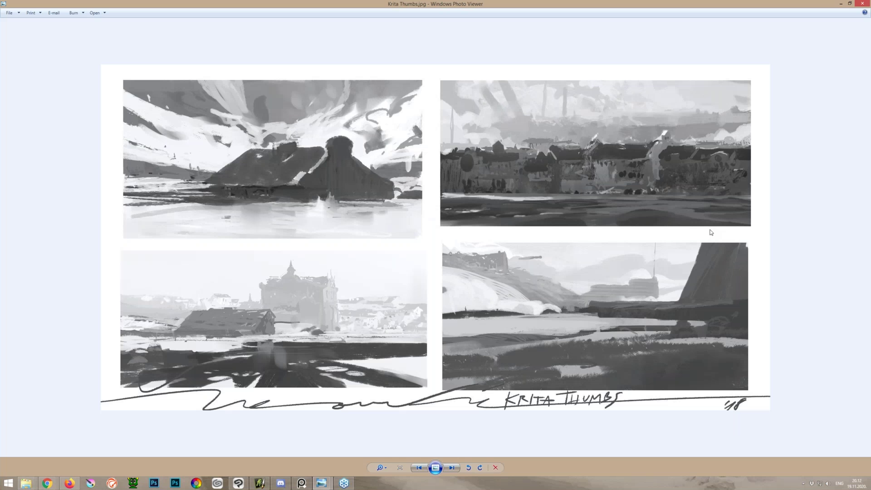
Step: Page through Mač fest doodles 2.jpg and Paintalong sketches 1a.png to Red Sunsety Sketches.jpg, and examine its thumbnail variations up close
key(Right)
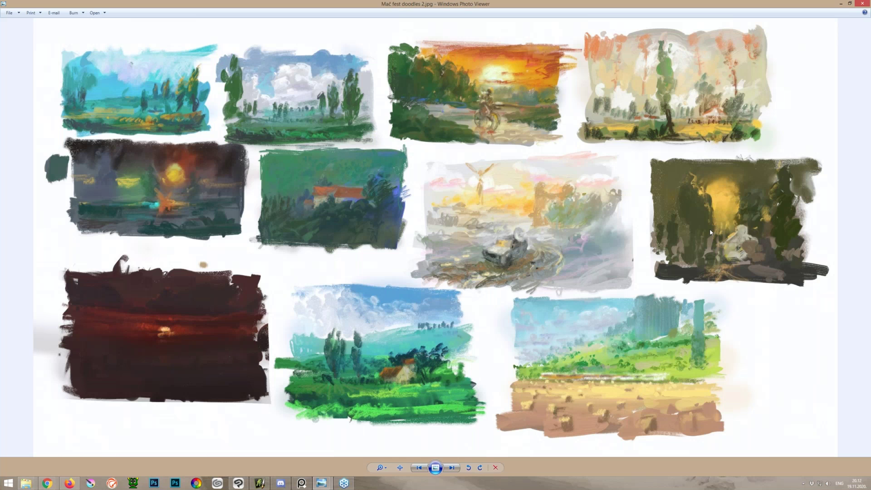
key(Right)
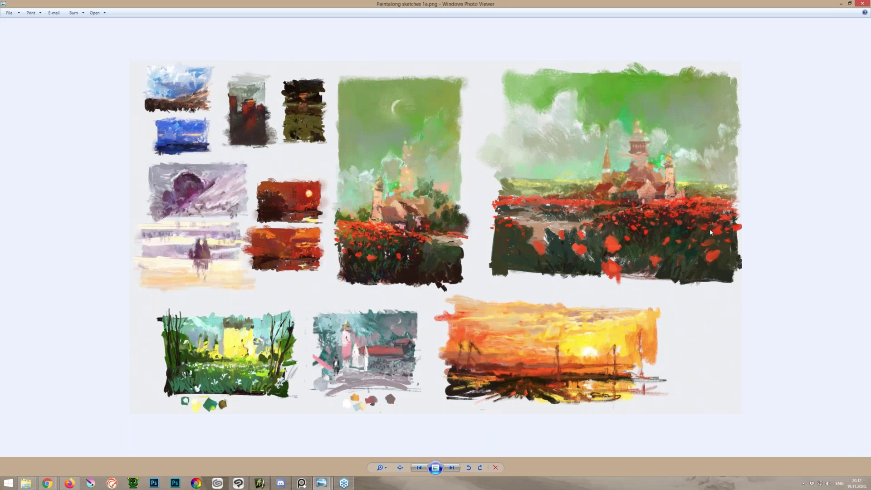
key(Right)
key(Right)
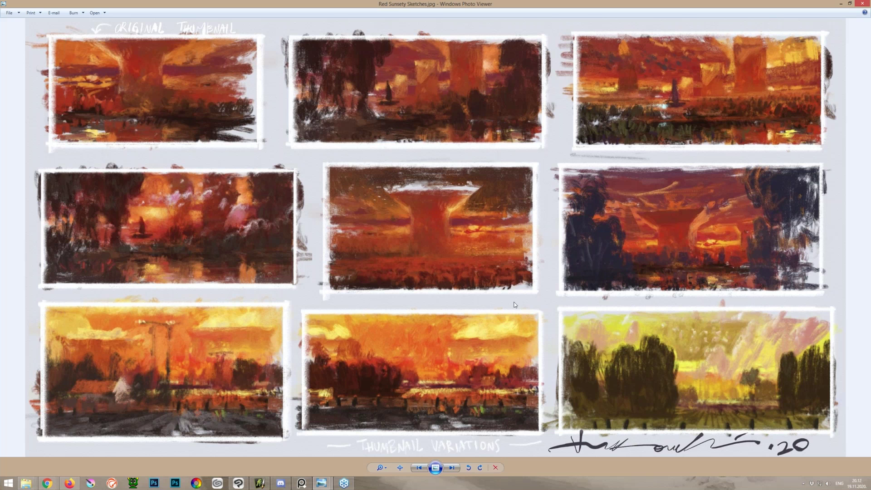
scroll(501, 302, up, 1)
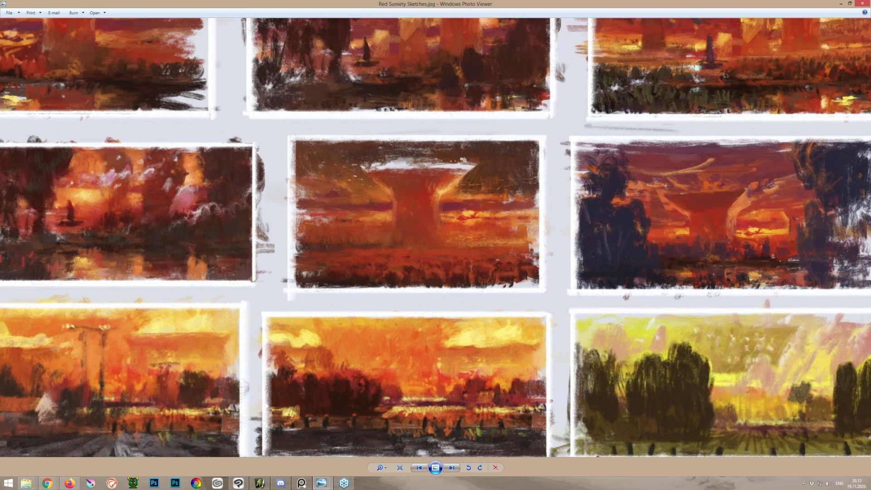
scroll(512, 269, down, 1)
Step: Examine RM sketches 2.jpg up close, revisit Red Sunsety Sketches.jpg briefly, and page ahead to RM sketches 3.jpg
key(Right)
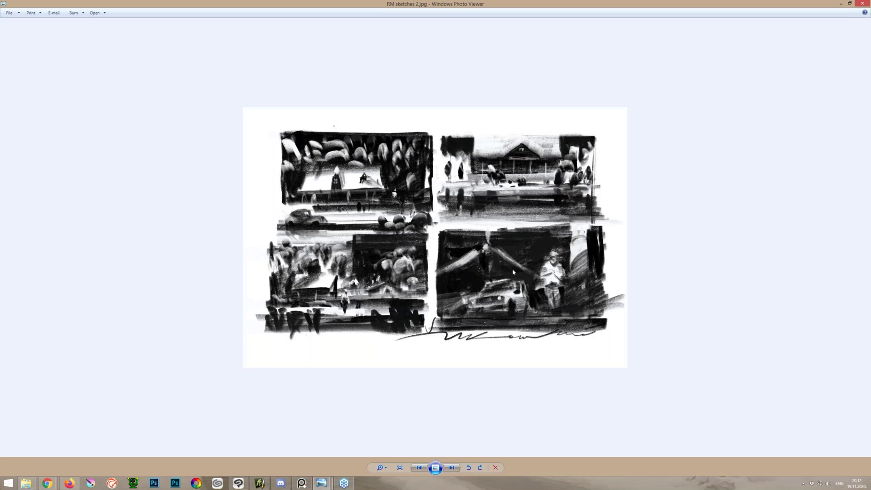
scroll(512, 269, up, 2)
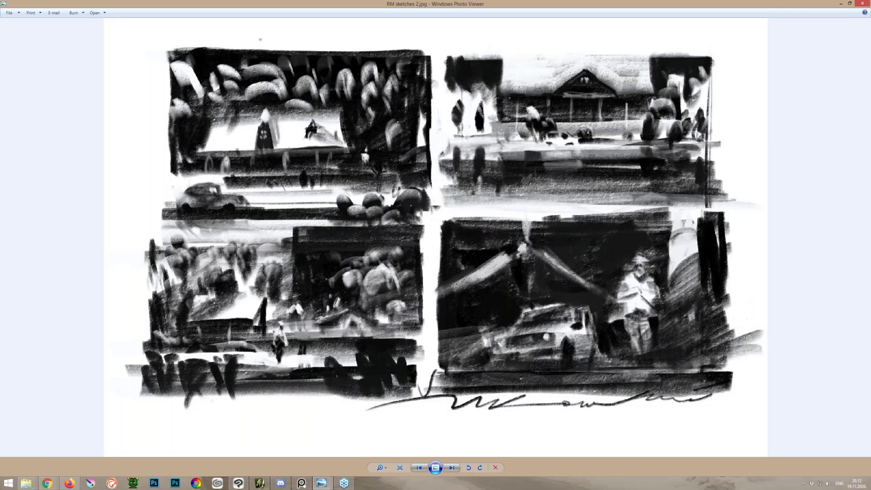
key(Left)
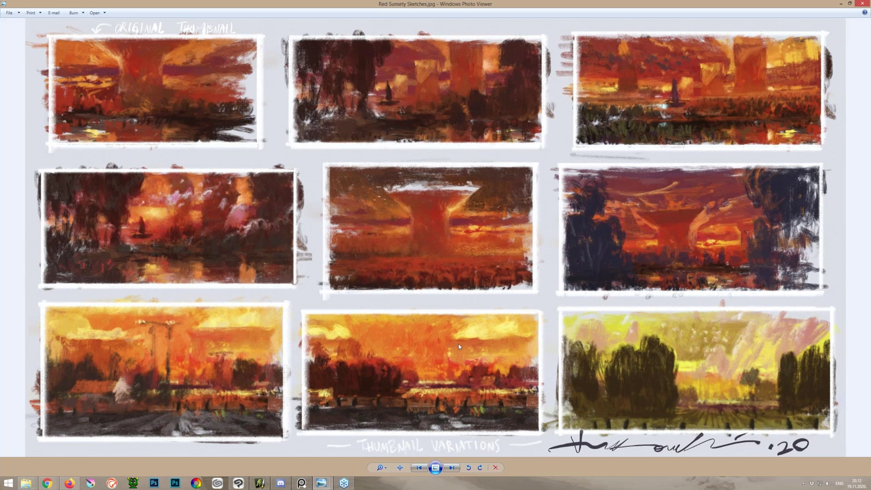
key(Right)
key(Right)
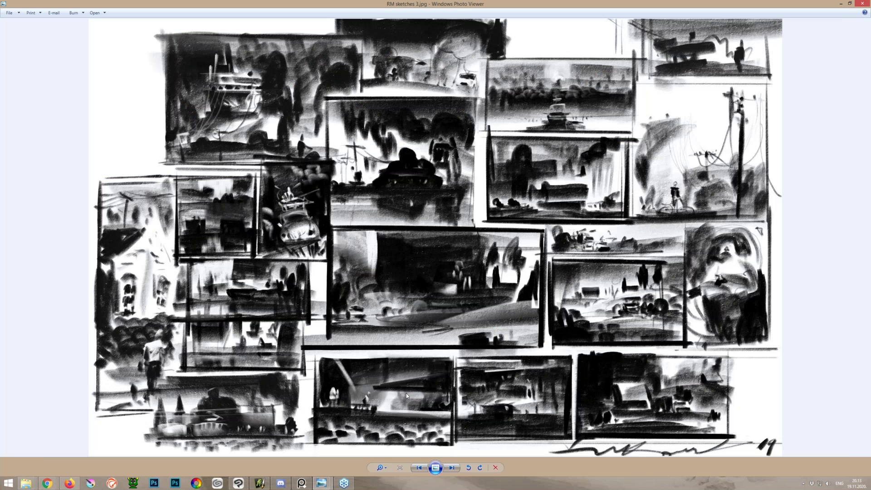
Step: View RM sketches 4 1440.jpg and RM sketches.jpg, examining the middle pencil landscape of the latter up close
key(Right)
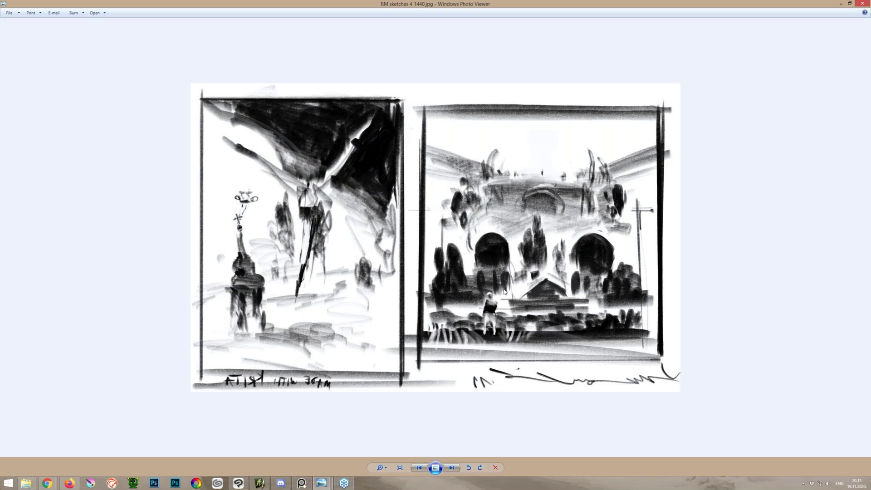
scroll(504, 291, up, 1)
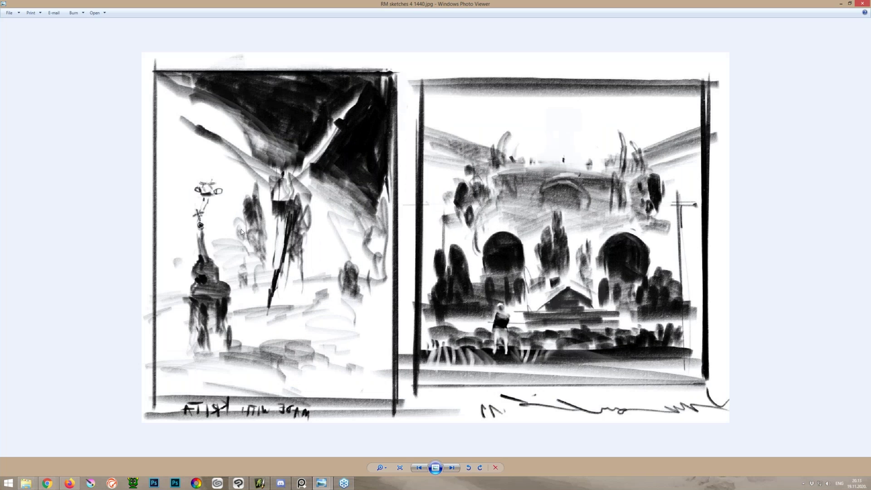
key(Right)
key(Right)
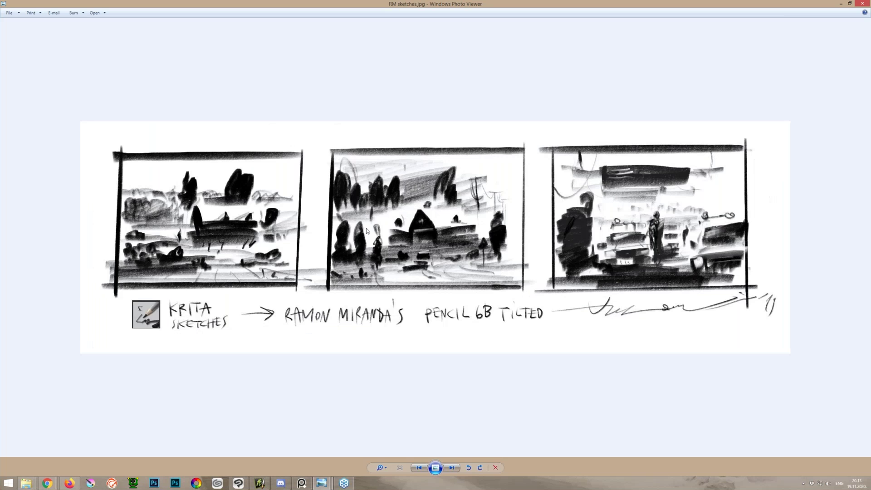
scroll(367, 231, up, 1)
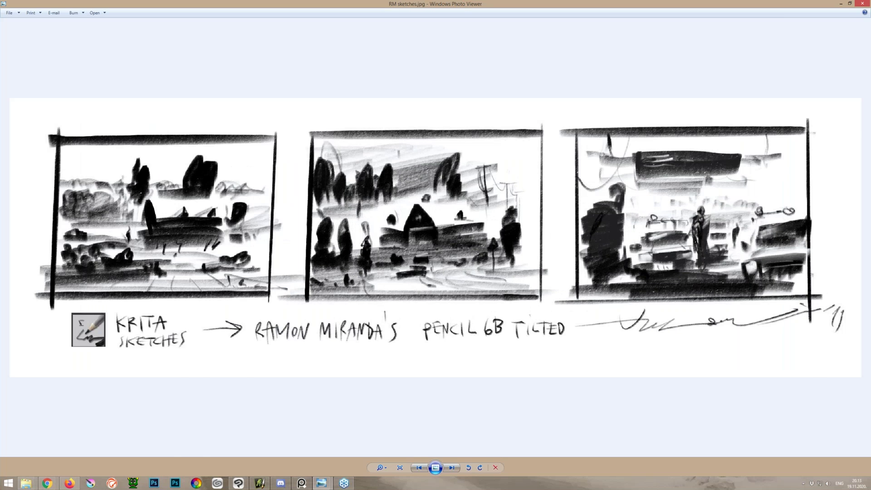
scroll(367, 232, up, 4)
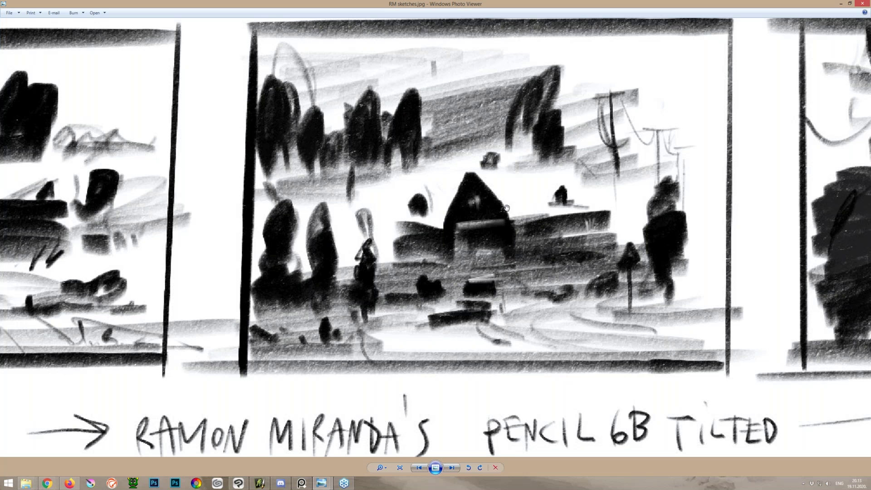
scroll(506, 208, down, 5)
Step: Examine scadoodles bamboodles 2019 08 28 1680.jpg up close and as a full sheet, and advance to Shore WIP.jpg
key(Right)
scroll(445, 265, up, 5)
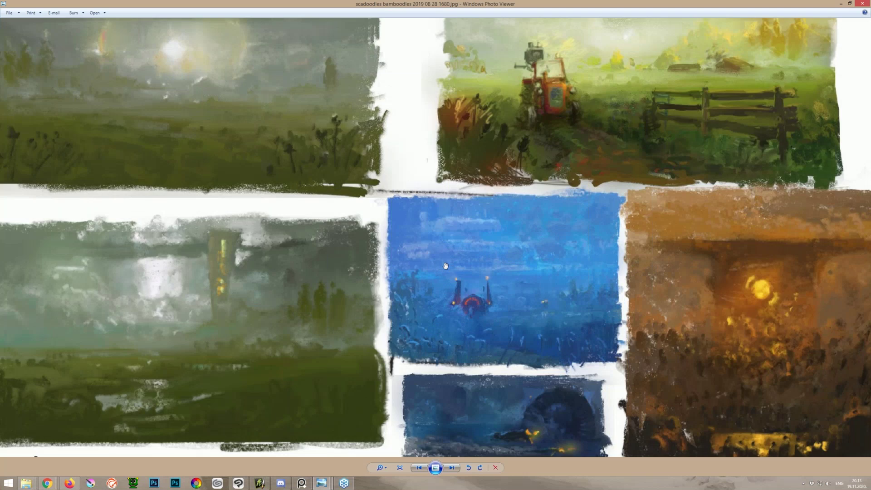
scroll(445, 265, down, 5)
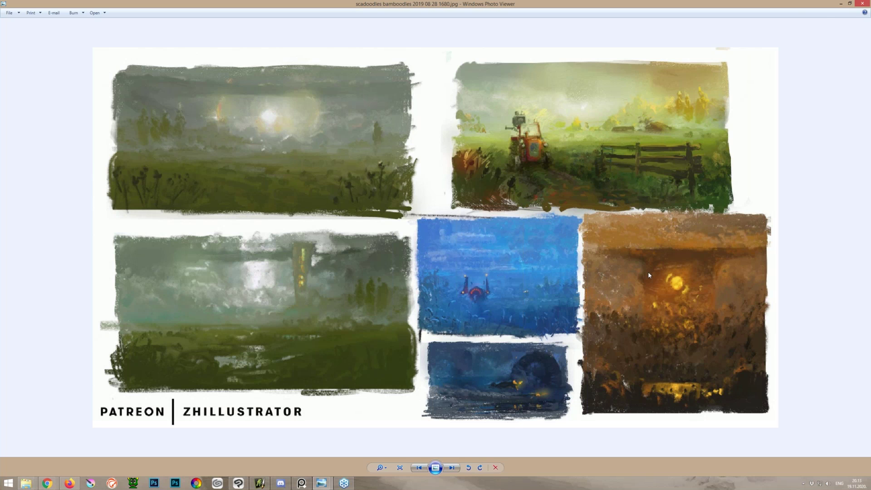
key(Right)
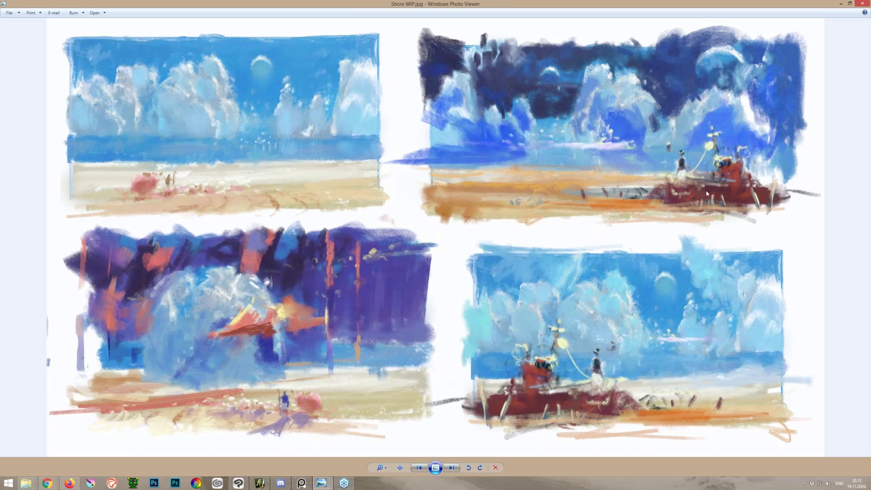
Step: Show Sketch demos FantaSTikon.jpg and examine the framed line sketches and colour landscapes up close
key(Right)
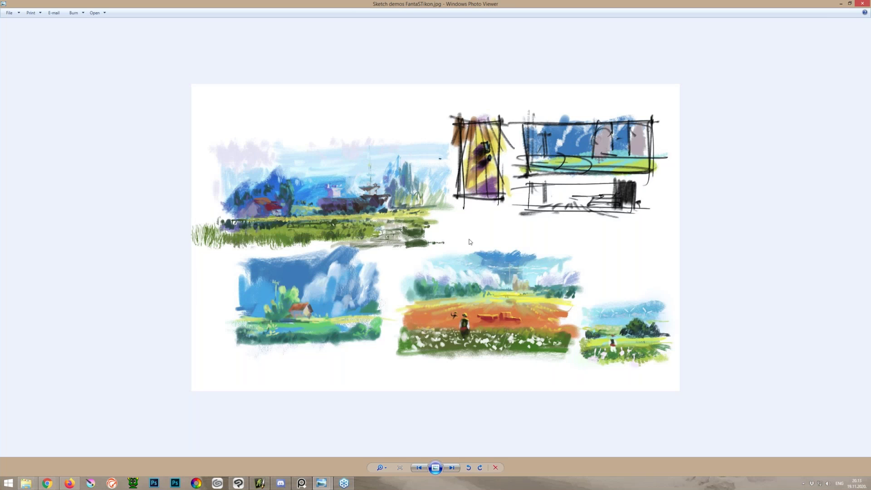
scroll(470, 241, up, 3)
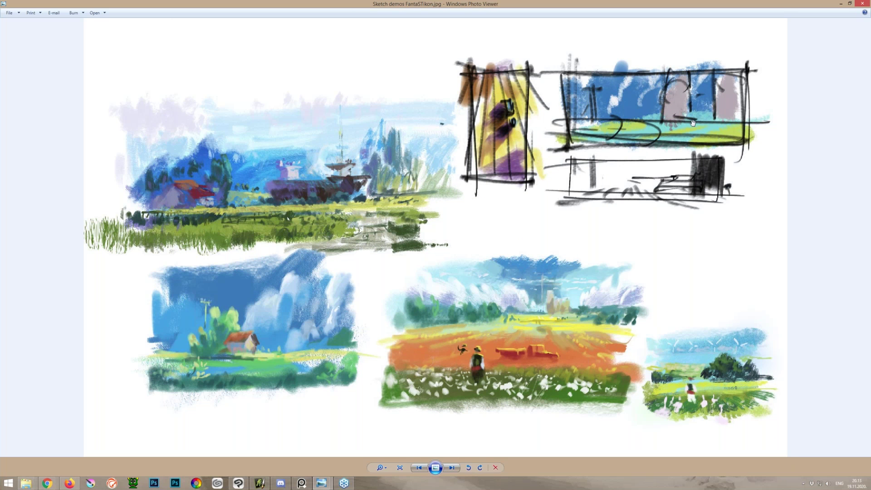
scroll(692, 122, up, 1)
scroll(693, 123, up, 1)
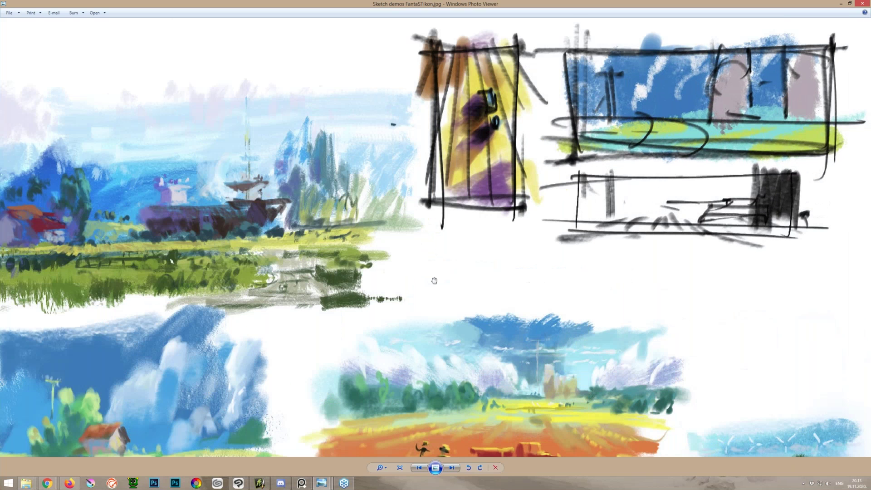
scroll(434, 280, down, 2)
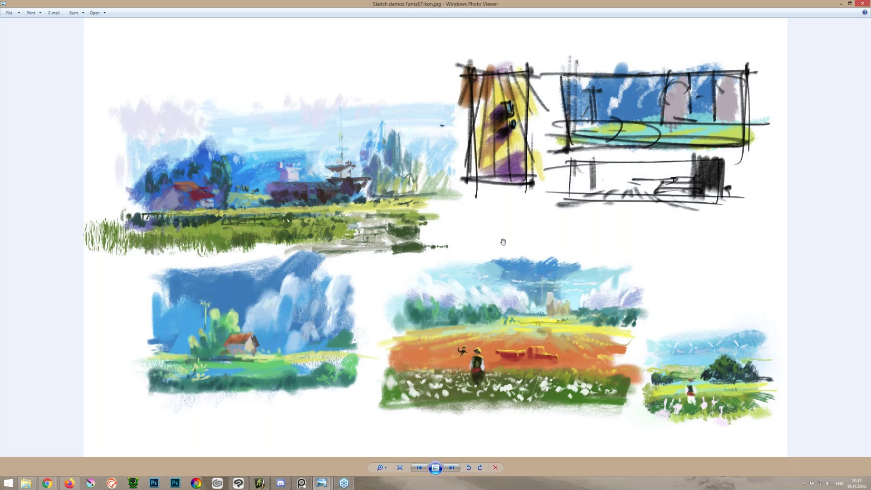
Step: Page through sketch vars 1680.jpg and Snowy Sketches 1920.jpg up to thumb-Coming-Home-1680.jpg
key(Right)
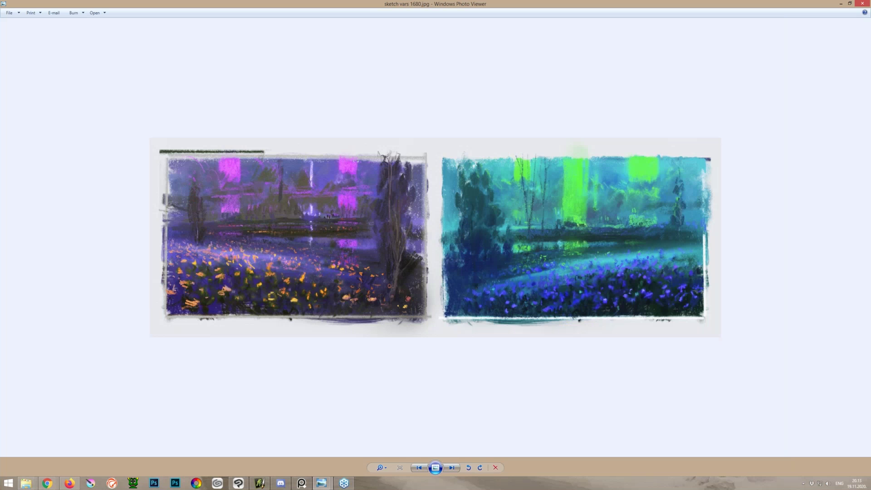
key(Right)
key(Right)
key(Right)
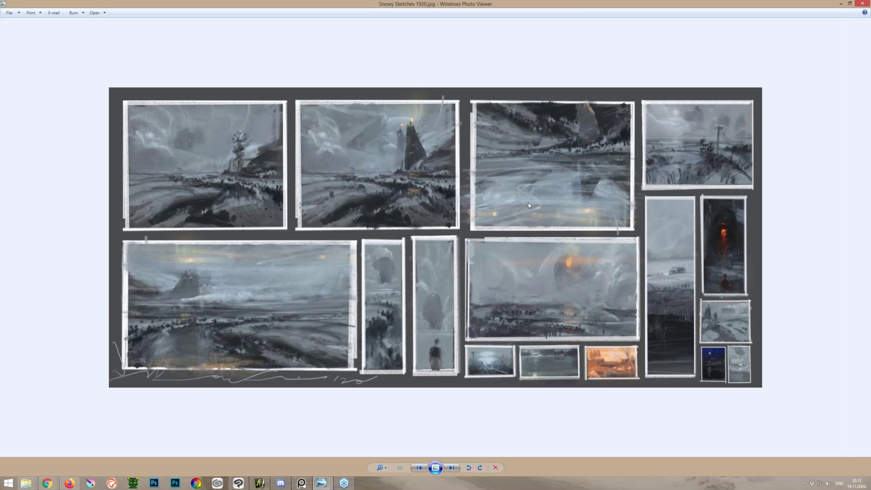
key(Right)
key(Left)
key(Right)
key(Right)
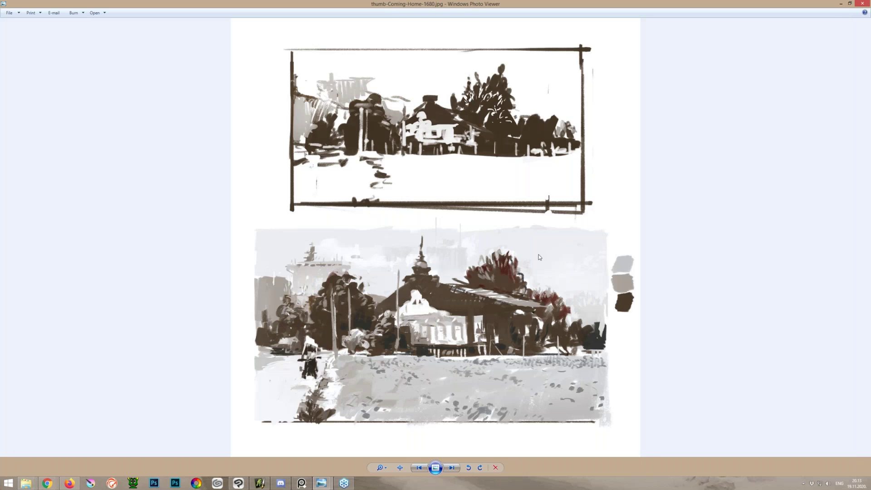
Step: Bring up Thumbs 2019 07 14.jpg and examine its black-and-white landscape thumbnails up close
key(Right)
key(Left)
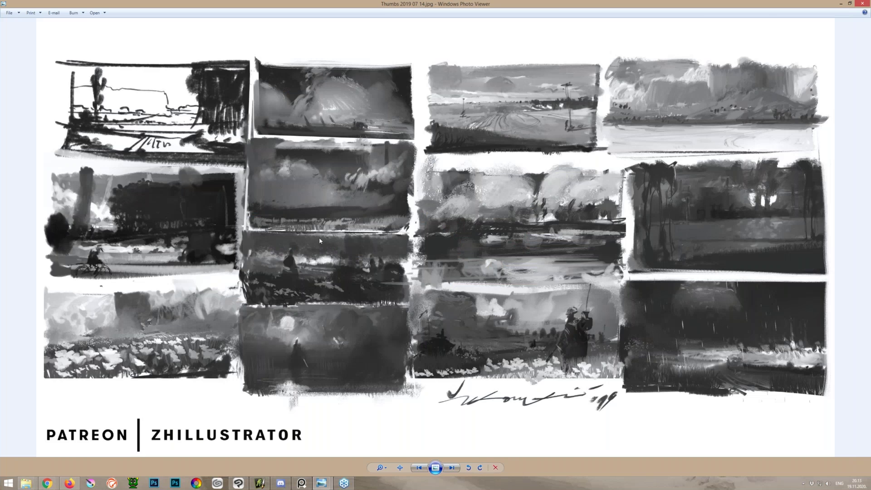
scroll(319, 237, up, 1)
scroll(267, 252, down, 1)
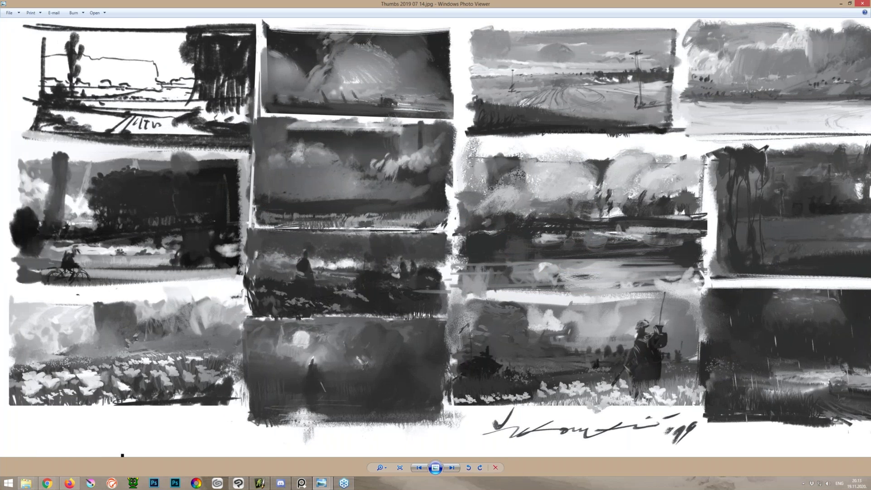
Step: Page through the remaining sheets, including Zhidoodle 2019 09 04 03.jpg, and close the image viewer
key(Right)
key(Right)
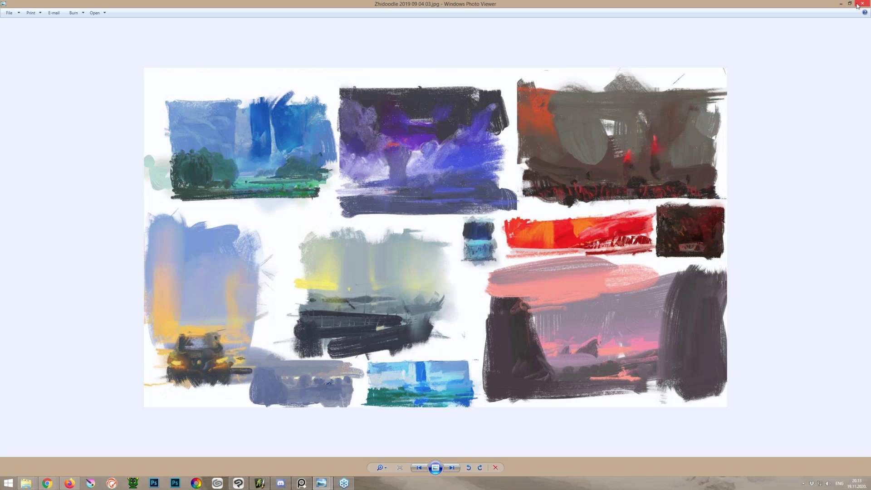
key(Right)
key(Right)
key(Right)
key(Right)
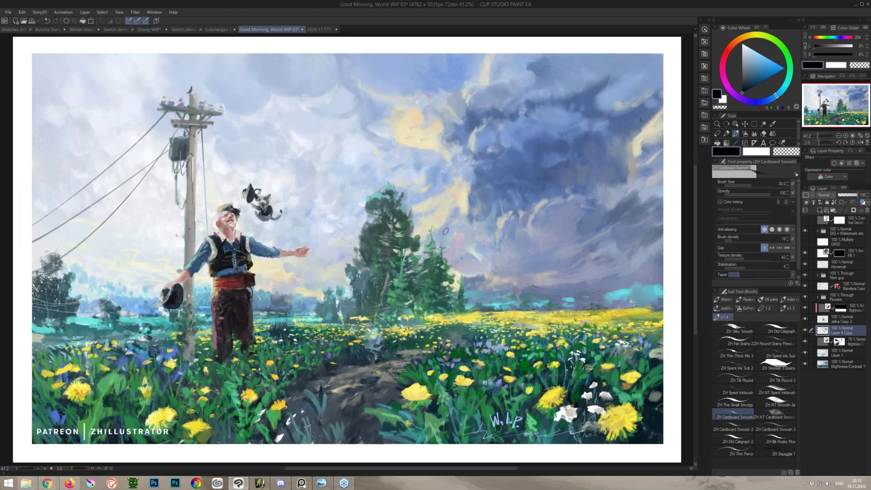
Step: Switch to the file browser, go to the Paintings folder inside Webinar, and open Alterslavia - Just Passing By, Refine 1680.jpg
mouse_move(27, 483)
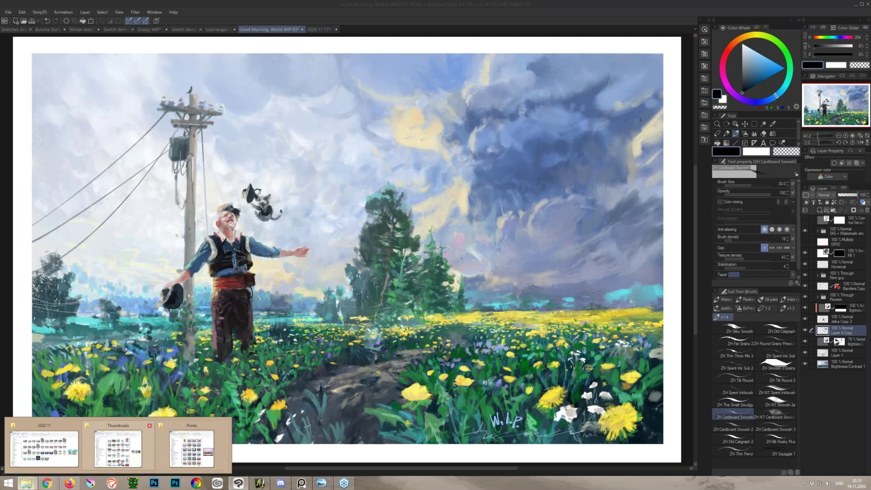
mouse_move(100, 456)
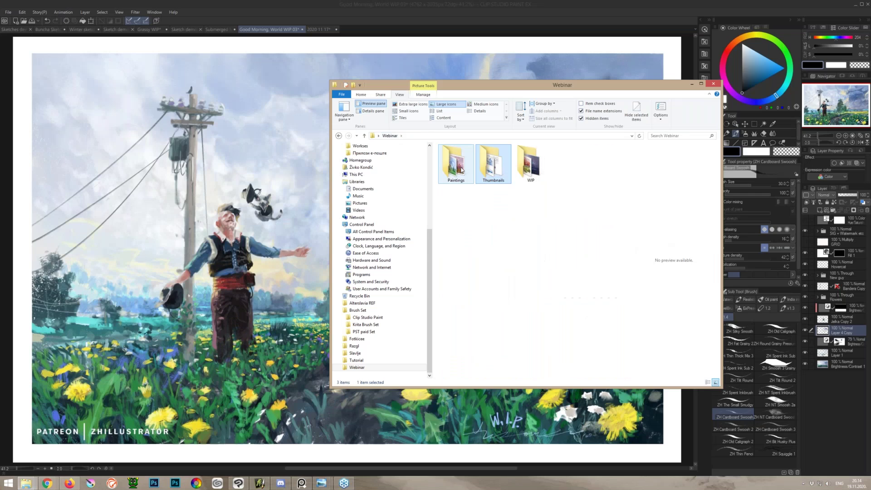
double_click(461, 168)
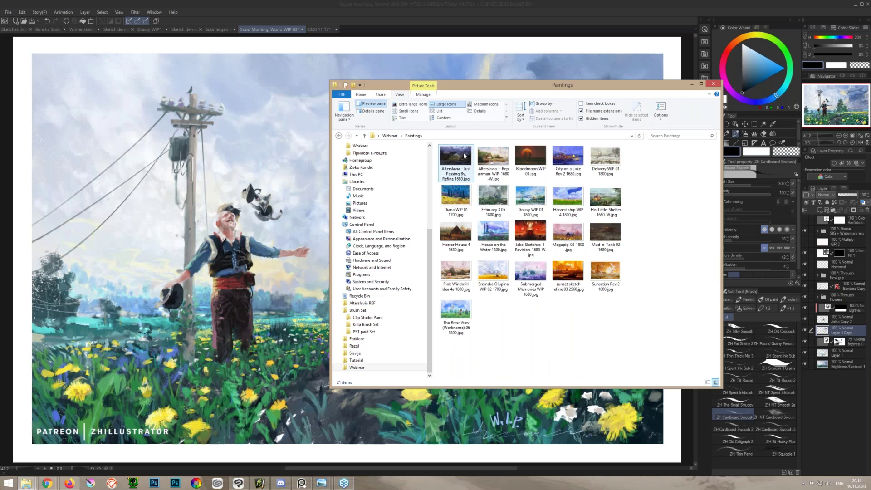
click(463, 156)
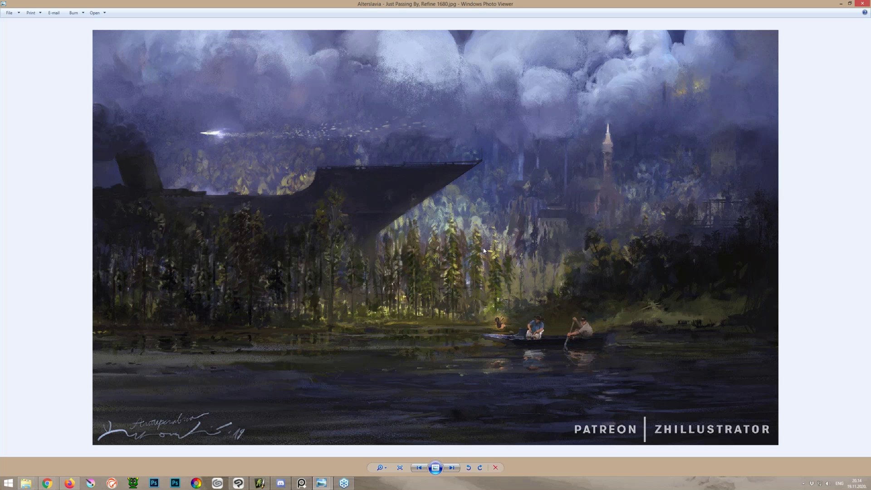
Step: Advance to Alterslavia---Repairman-WIP-1680-W.jpg and examine the cottage, pond and jetty up close
key(Right)
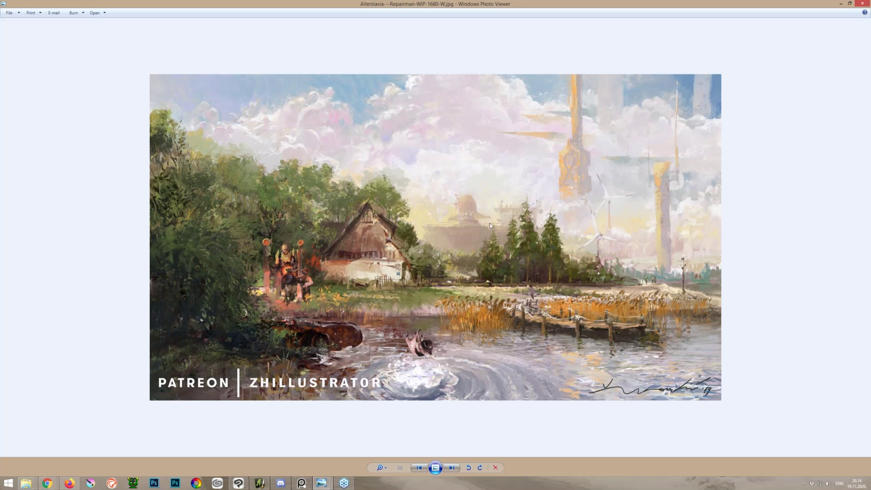
scroll(469, 336, up, 1)
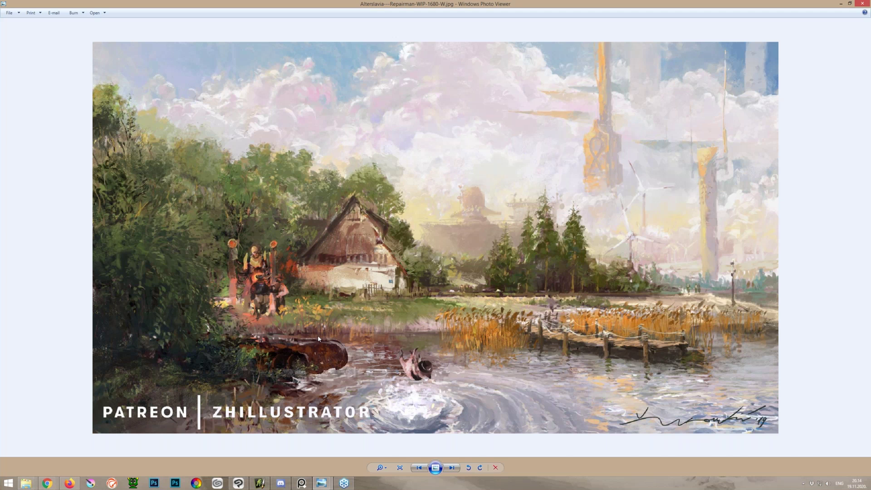
scroll(317, 335, up, 1)
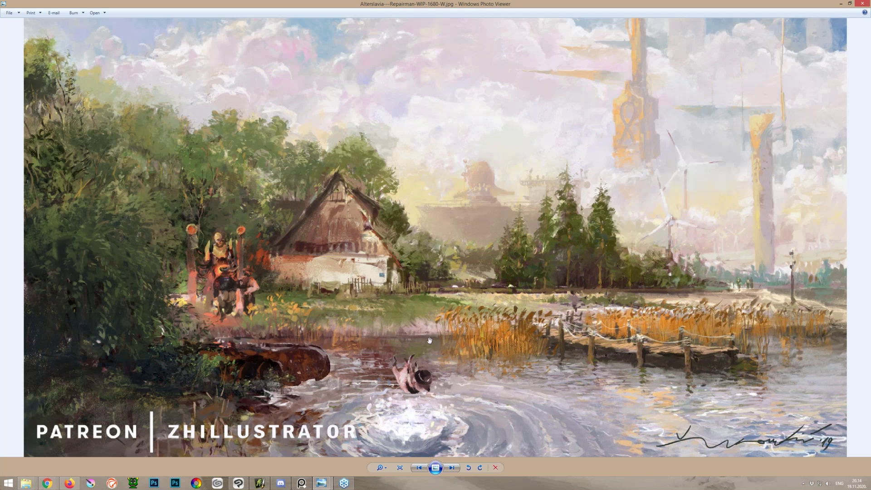
scroll(444, 369, up, 1)
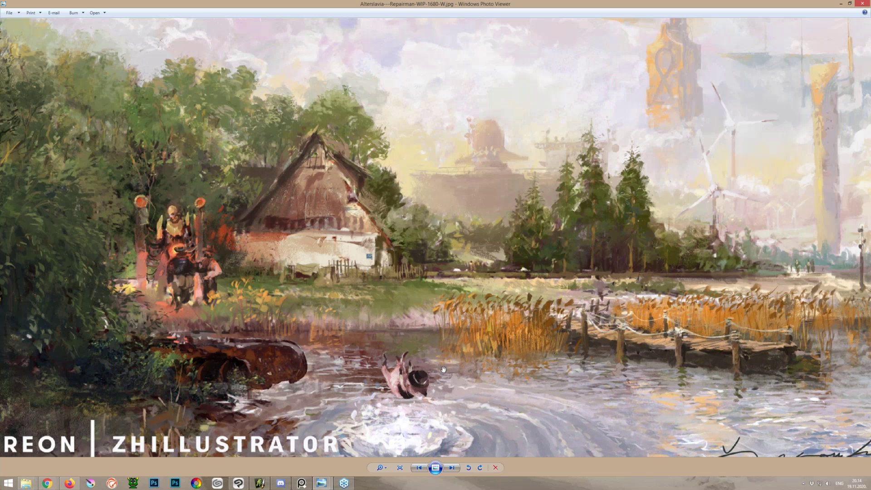
Step: Examine the diving figure in the pond, and page past City on a Lake Rev 2 1680.jpg to Delivery WIP 01 1800.jpg
scroll(444, 368, up, 2)
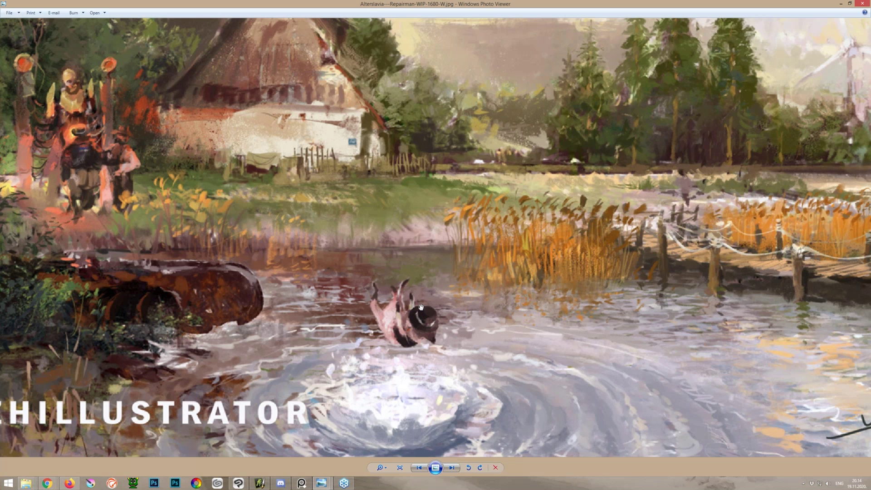
key(Right)
key(Right)
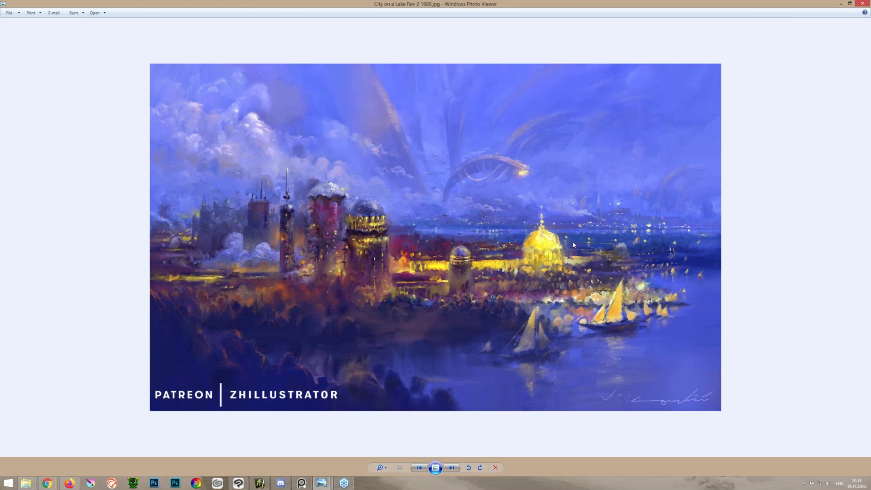
key(Right)
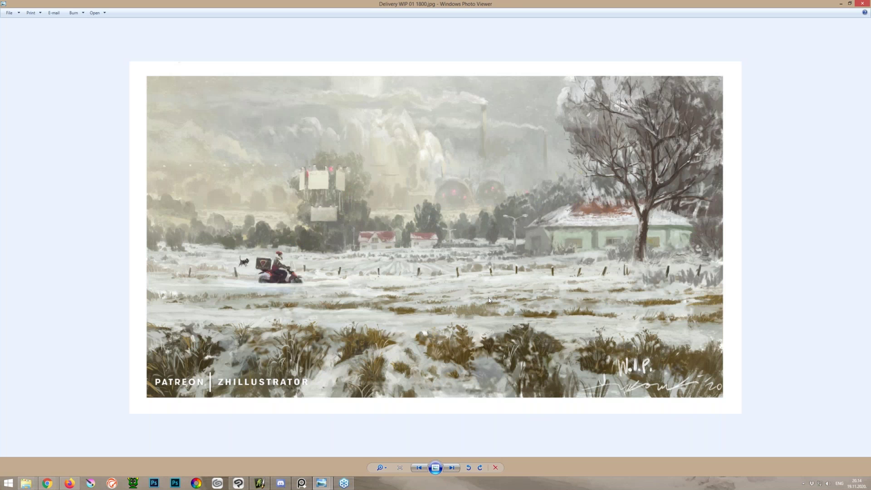
Step: Examine the distant domes, snowy houses, scooter courier and leaping cat in Delivery WIP 01 1800.jpg up close
scroll(489, 300, up, 1)
scroll(488, 300, up, 1)
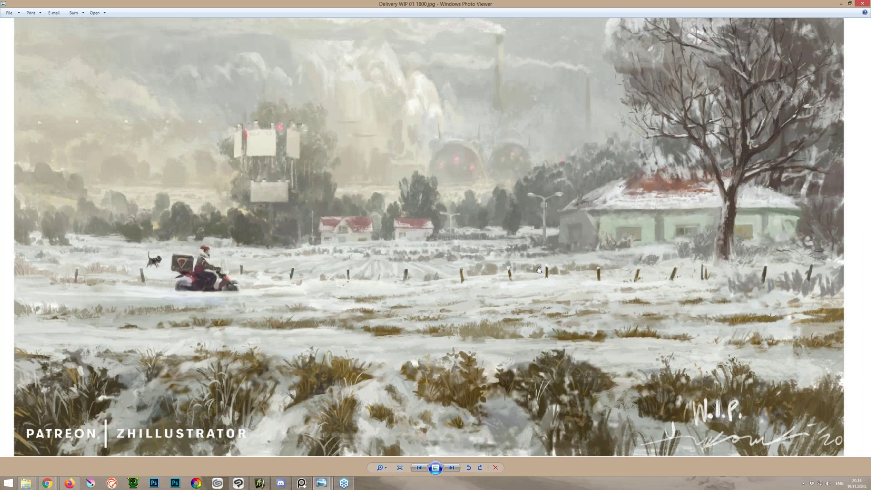
scroll(453, 230, up, 1)
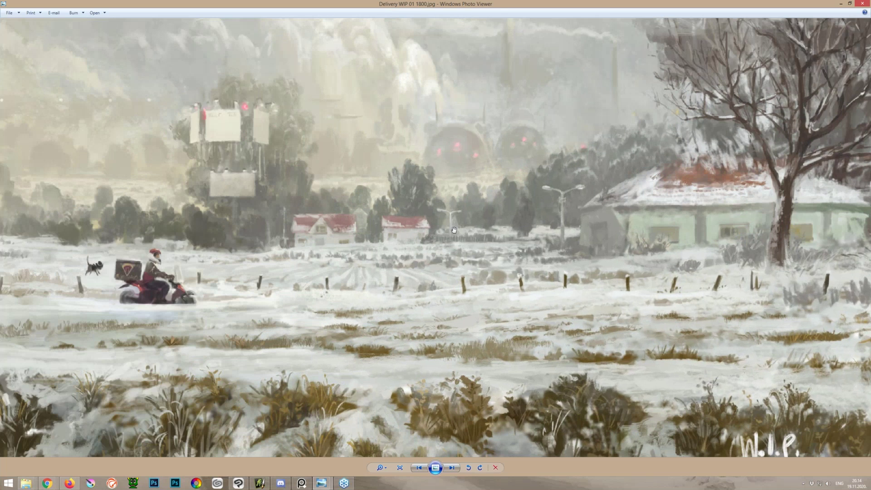
drag(454, 230, 400, 328)
scroll(410, 239, up, 3)
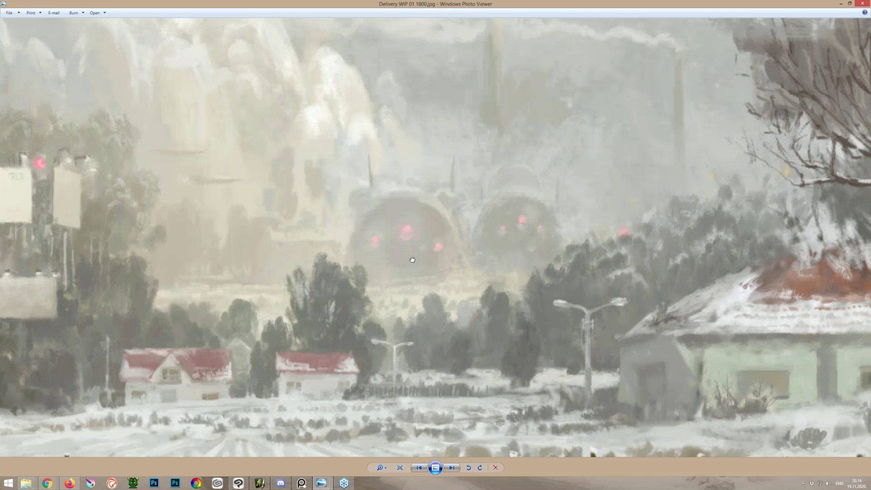
drag(413, 260, 861, 90)
scroll(320, 267, up, 3)
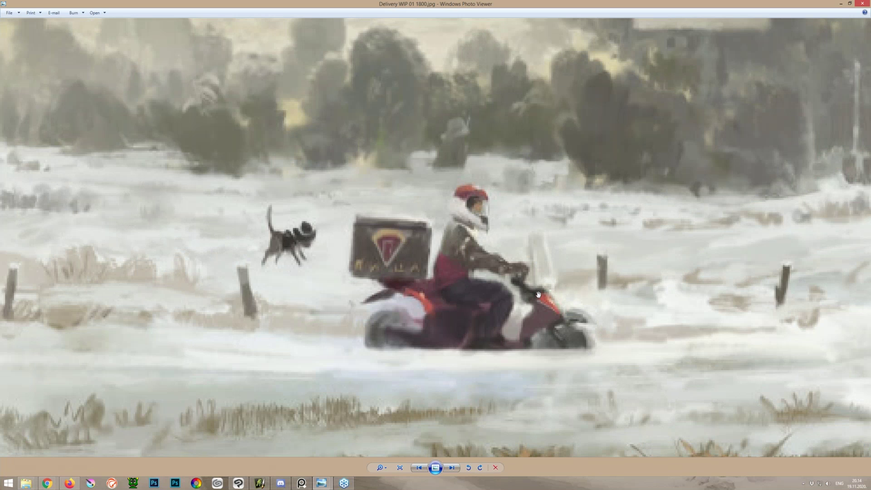
drag(636, 338, 481, 283)
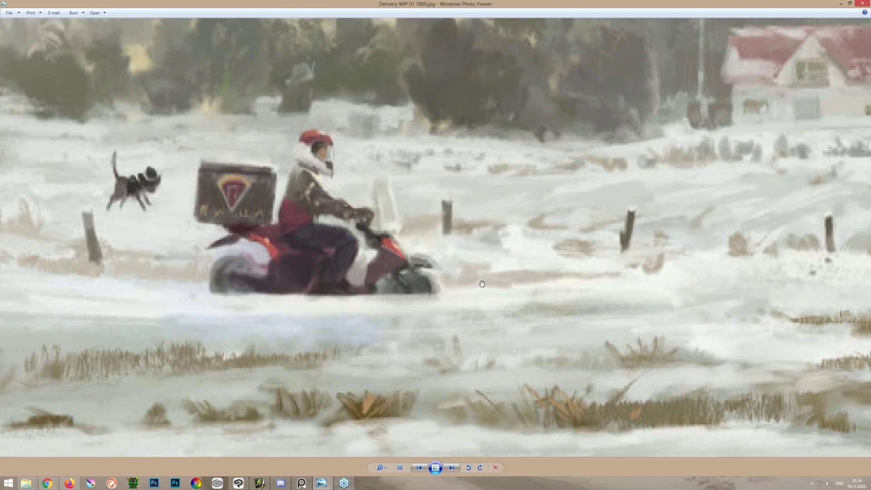
scroll(481, 283, down, 3)
Step: Browse back and forth past February 3 05 1800.jpg to Harvest ship WIP 4 1800.jpg and view it enlarged, then whole
key(Right)
key(Right)
key(Right)
key(Left)
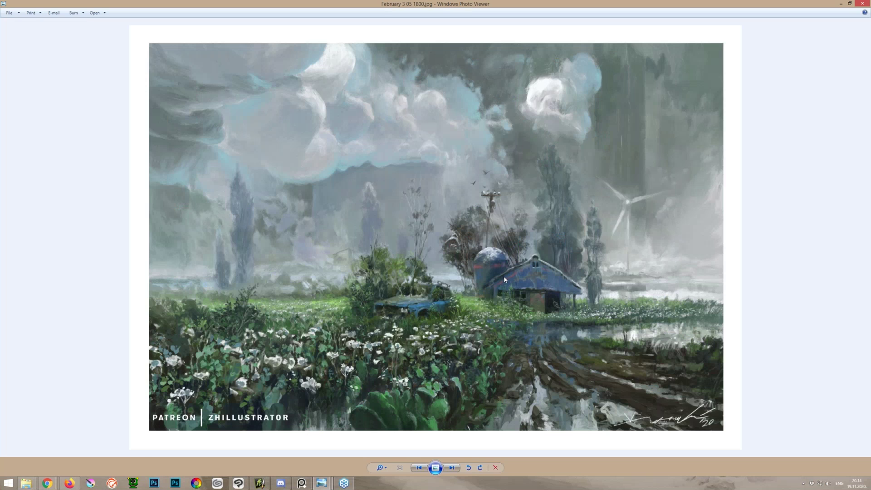
key(Left)
key(Right)
key(Left)
key(Right)
scroll(469, 301, up, 1)
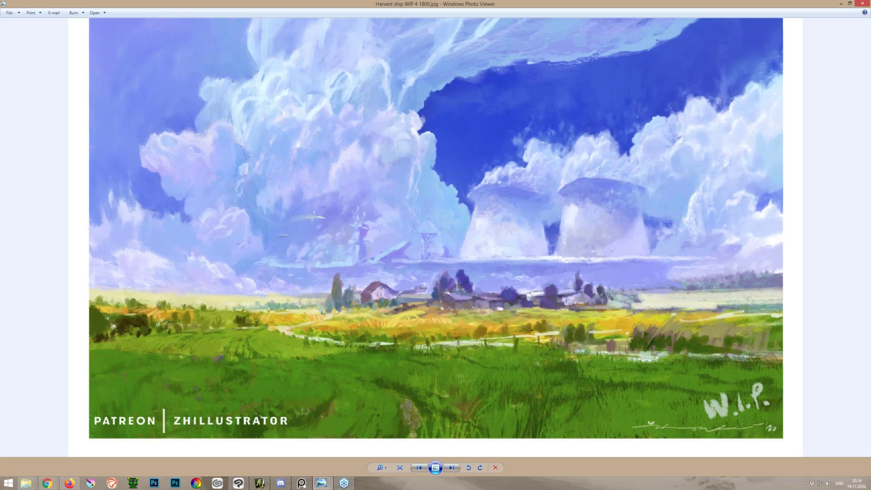
scroll(454, 257, up, 1)
scroll(454, 257, down, 3)
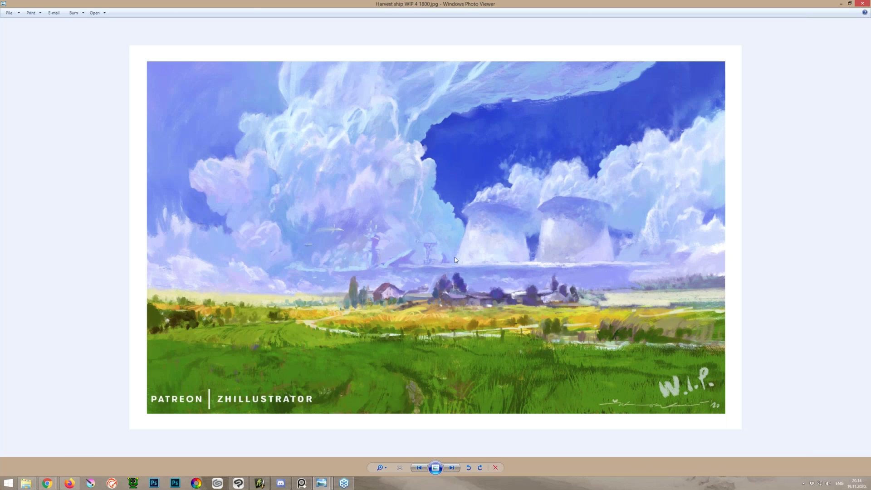
Step: Page through the paintings after the harvest ship, including Horror House 4 1680.jpg and House on the Water 1800.jpg, to the red eye-and-cauldron scene
key(Right)
key(Right)
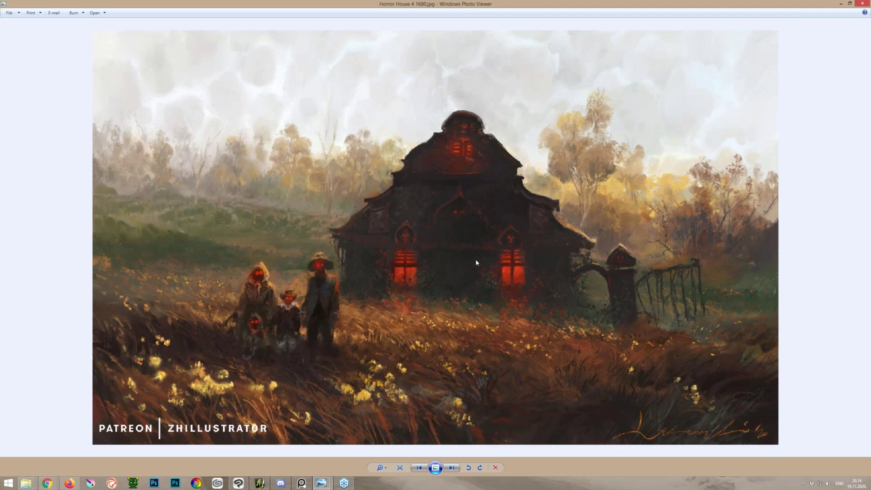
scroll(475, 262, up, 2)
key(Right)
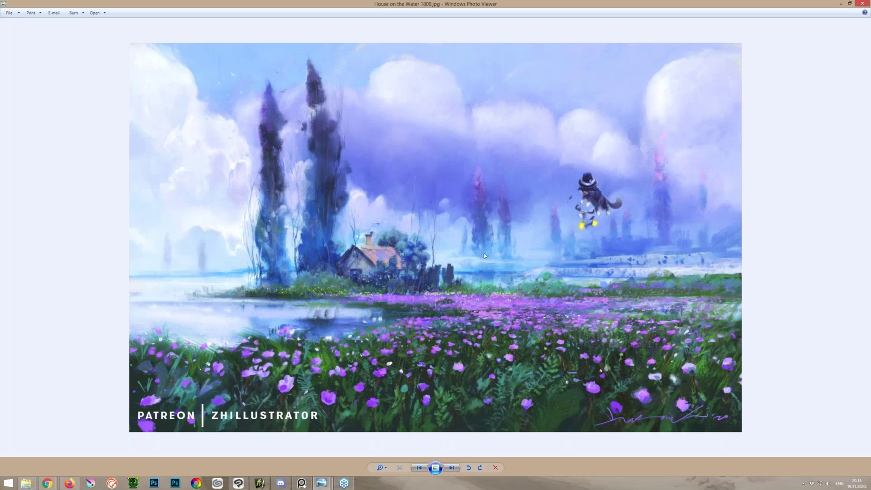
key(Right)
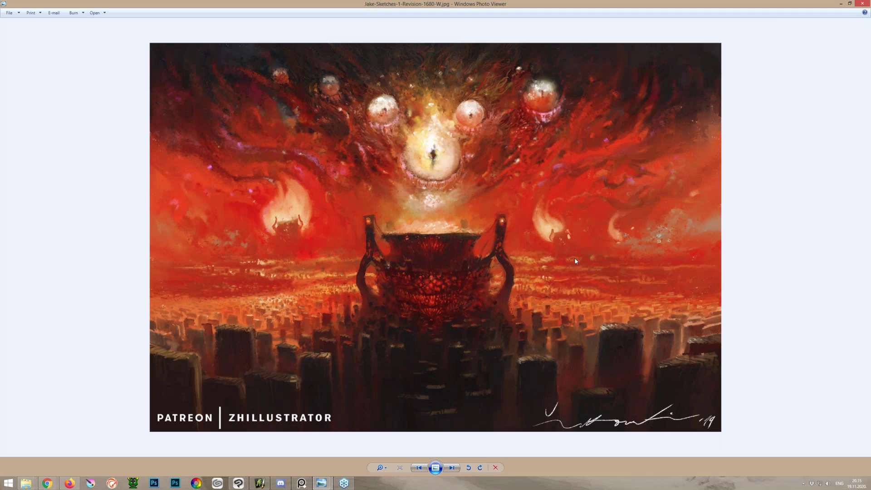
Step: Advance to Megapig-03-1800.jpg and examine the tractor, farmer and giant pig up close
key(Right)
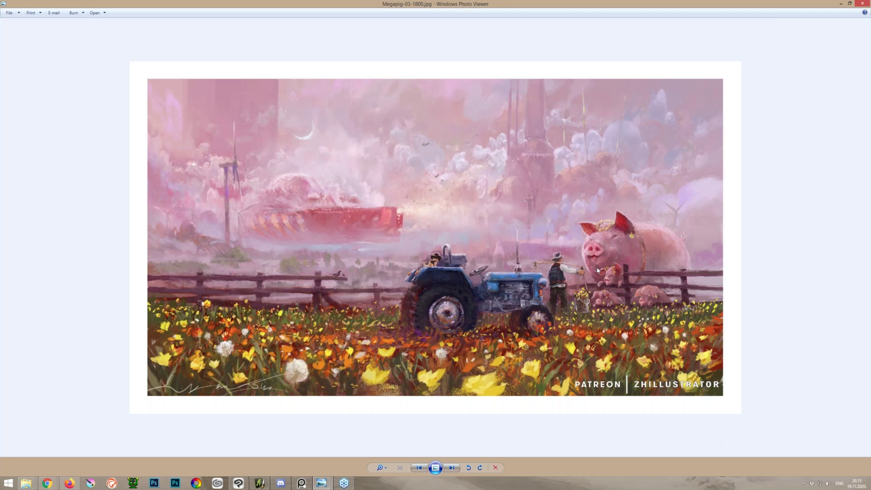
scroll(597, 270, up, 1)
scroll(596, 270, up, 1)
drag(567, 241, 572, 285)
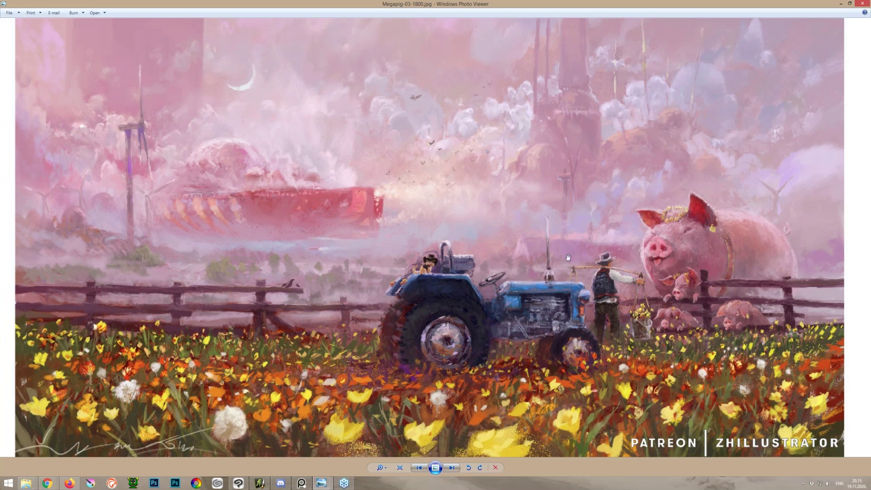
Step: Page past Mud-n-Tank 02 1680.jpg to Pink Windmill Idea 4a 1800.jpg and examine the pig, its rider and the piglet up close
key(Right)
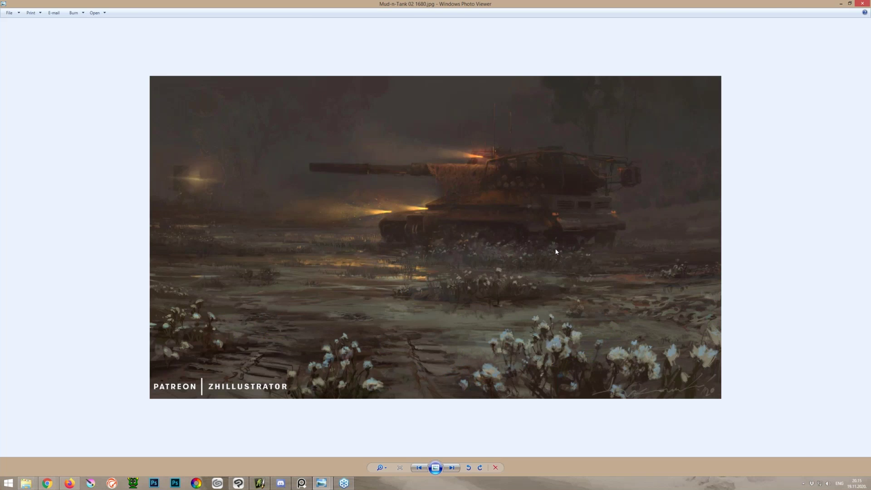
key(Right)
scroll(558, 251, up, 1)
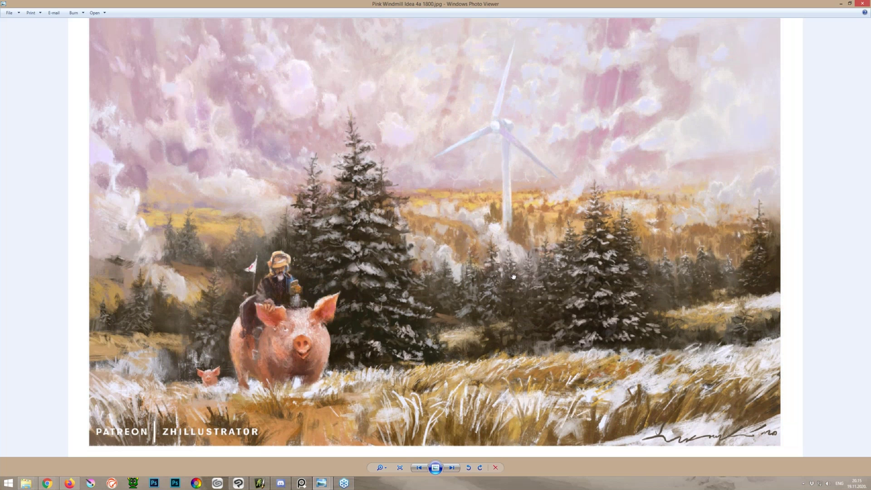
scroll(371, 314, up, 1)
drag(370, 314, 410, 275)
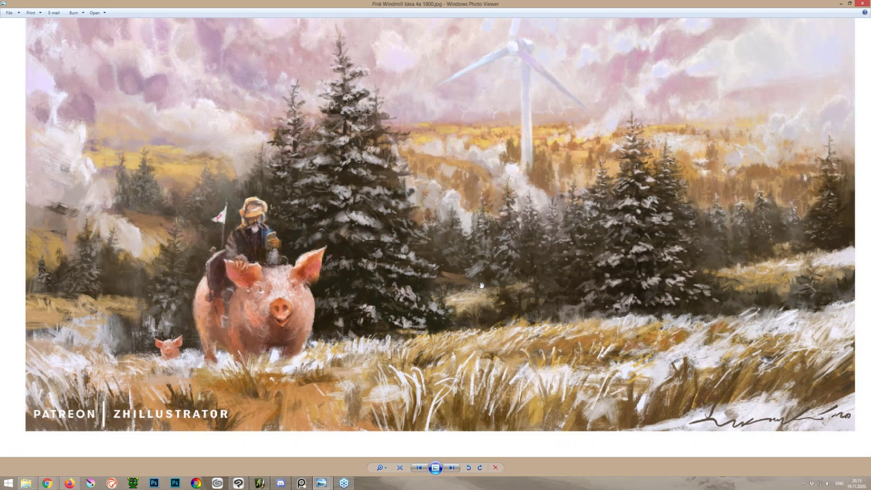
scroll(482, 285, down, 2)
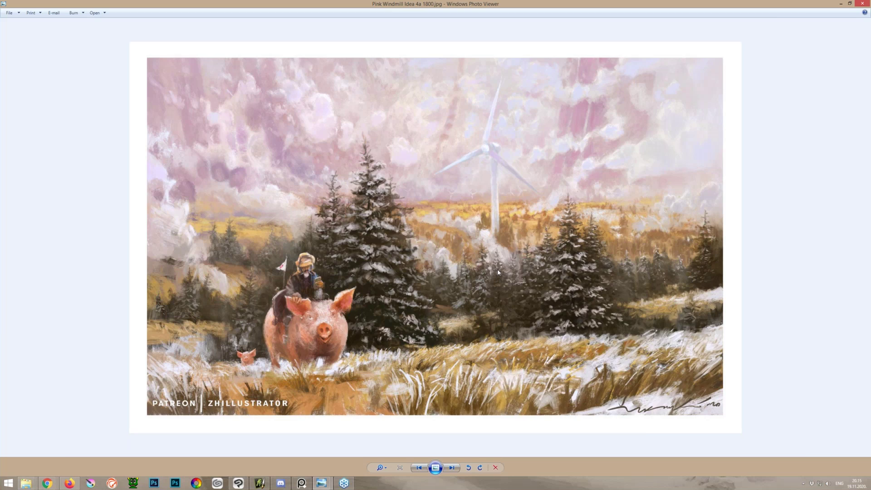
scroll(497, 272, up, 1)
scroll(256, 378, up, 5)
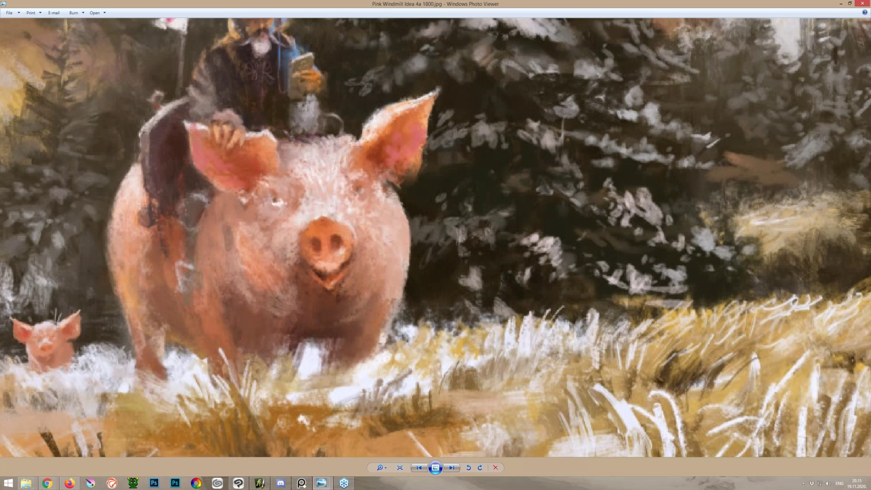
drag(105, 384, 364, 306)
Step: Page through Sremska Olupina WIP 02 1700.jpg, Submerged Memories WIP 1680.jpg and sunset sketch refine 03 2560.jpg to Sunsetish Rev 2 1800.jpg
key(Right)
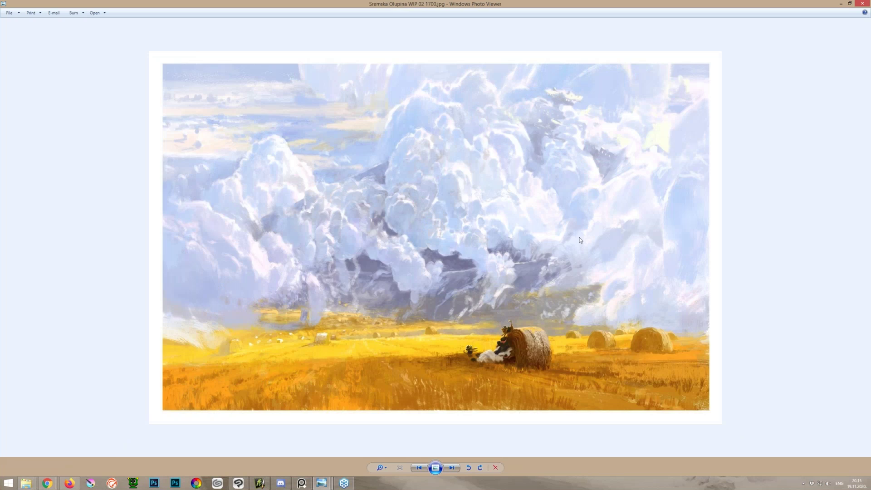
key(Right)
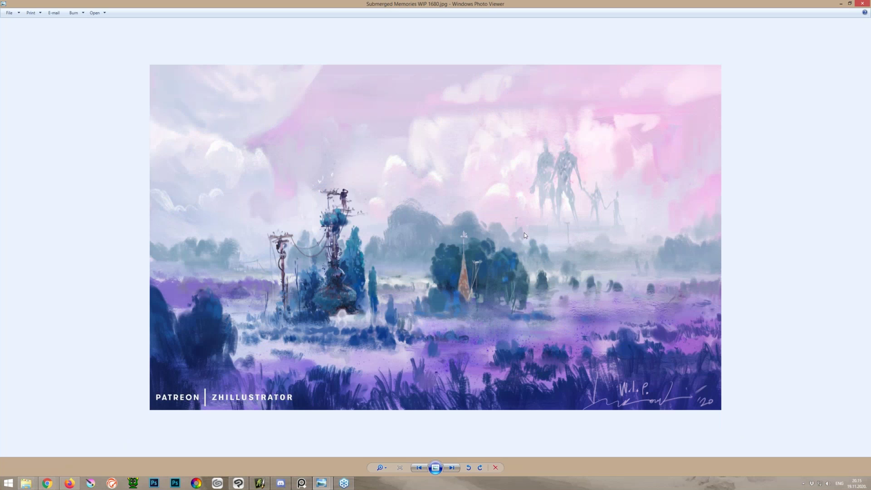
key(Right)
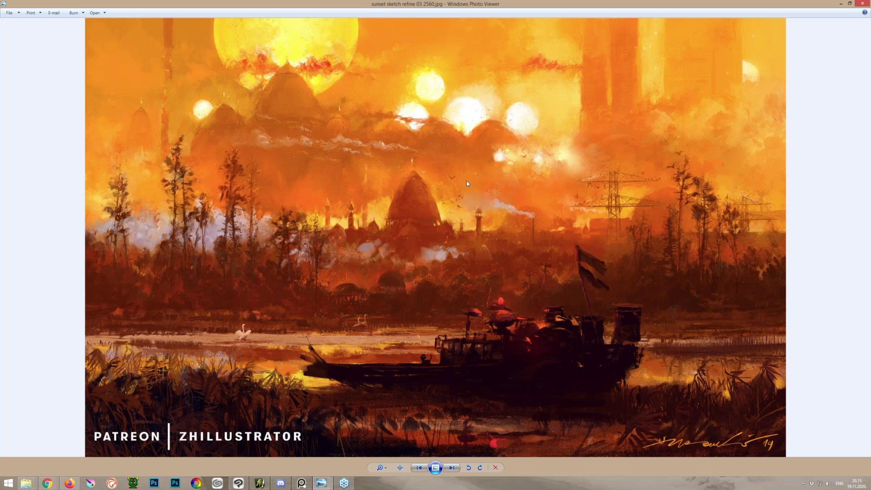
key(Right)
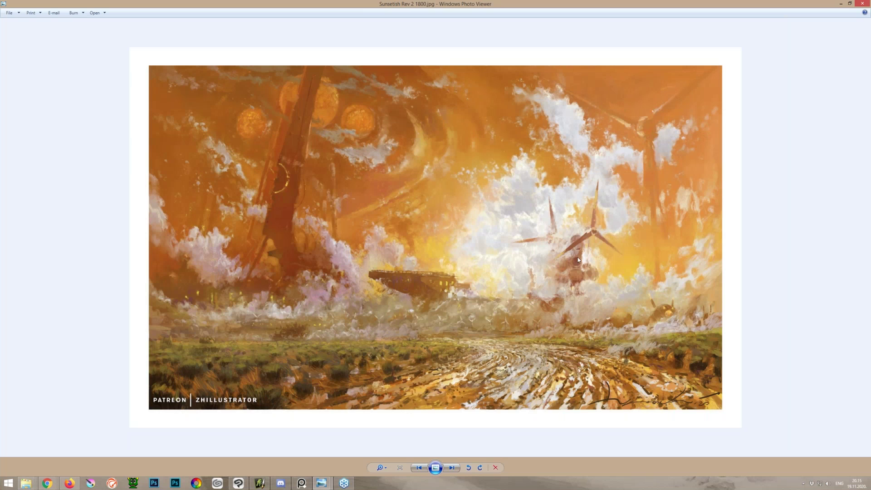
Step: Advance to The River View (Workname) 06 1800.jpg and view the swordsman in the flower meadow both enlarged and whole
key(Right)
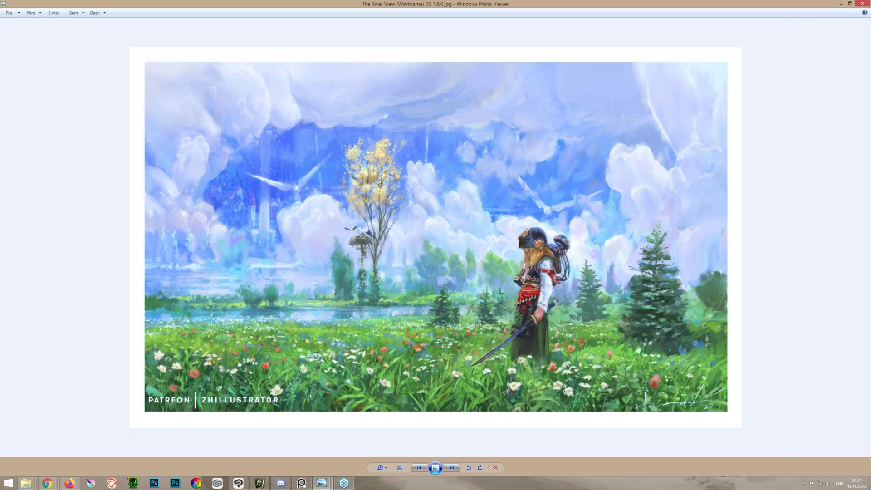
key(ctrl+plus)
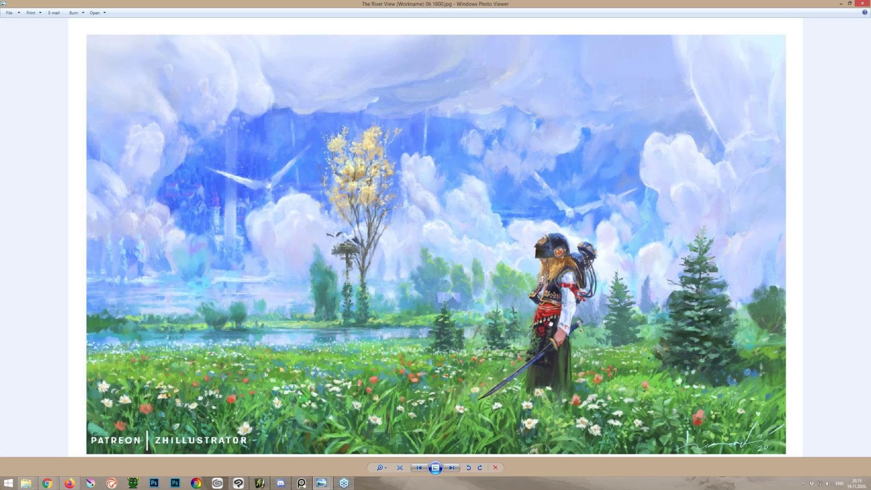
drag(550, 323, 554, 353)
scroll(493, 334, down, 1)
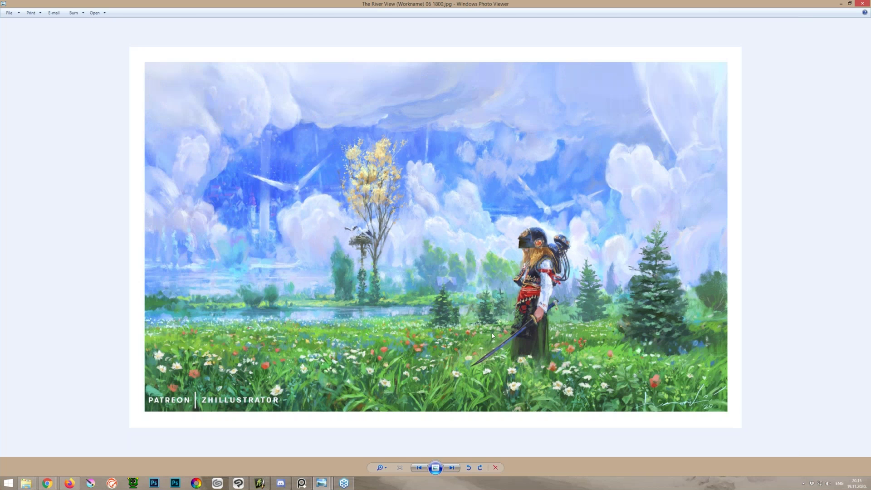
scroll(492, 333, up, 1)
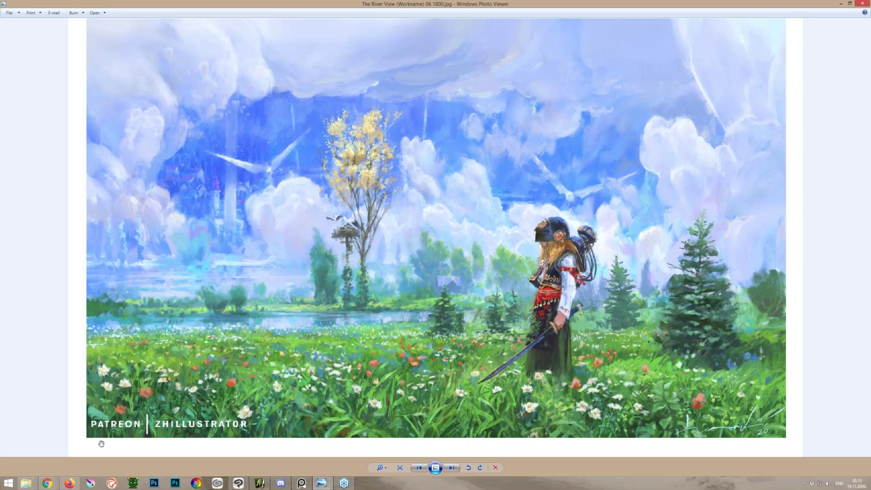
Step: Switch to the file browser, go up from 2020 11 to the Patreon folder and open its 2020 01 subfolder
click(27, 483)
click(45, 454)
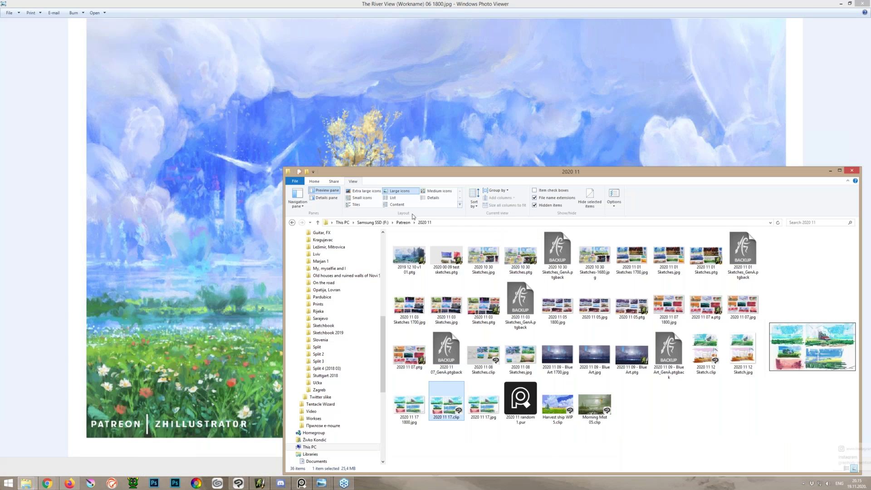
click(404, 222)
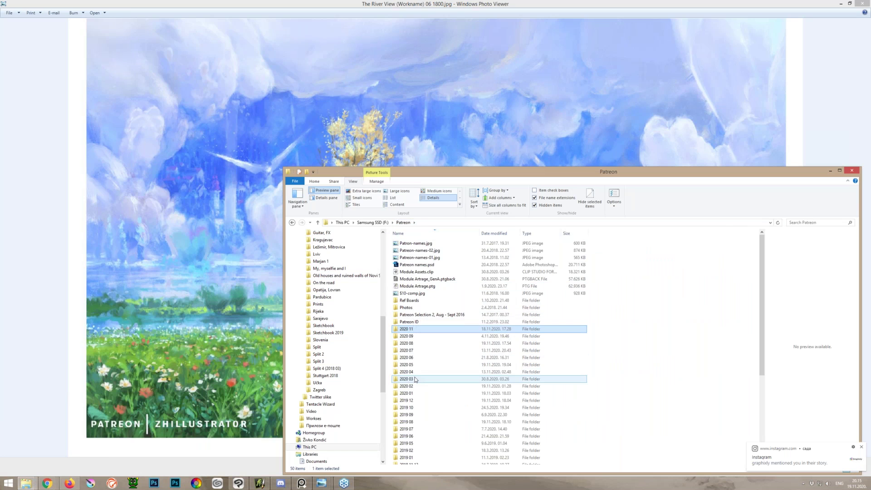
scroll(434, 381, down, 5)
scroll(425, 434, down, 5)
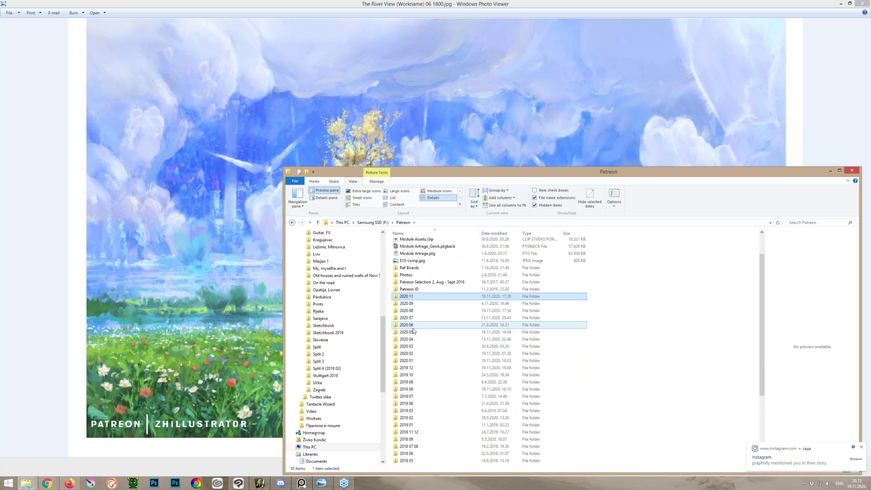
double_click(417, 326)
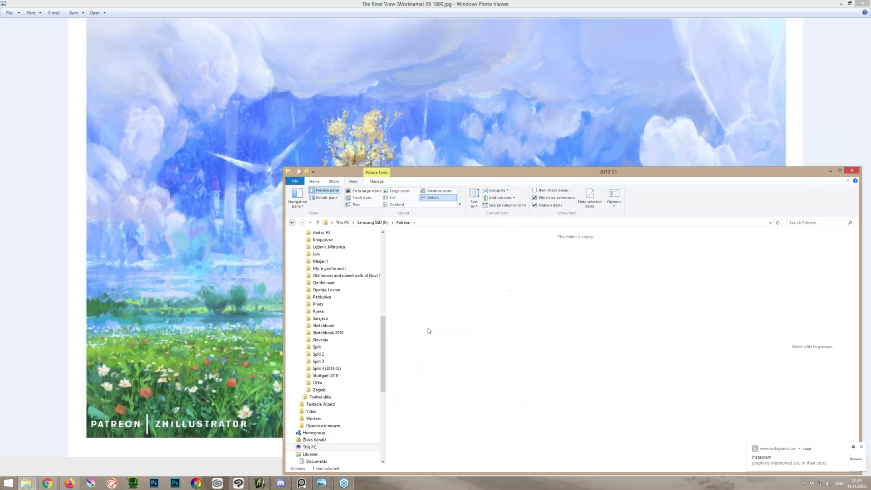
click(403, 223)
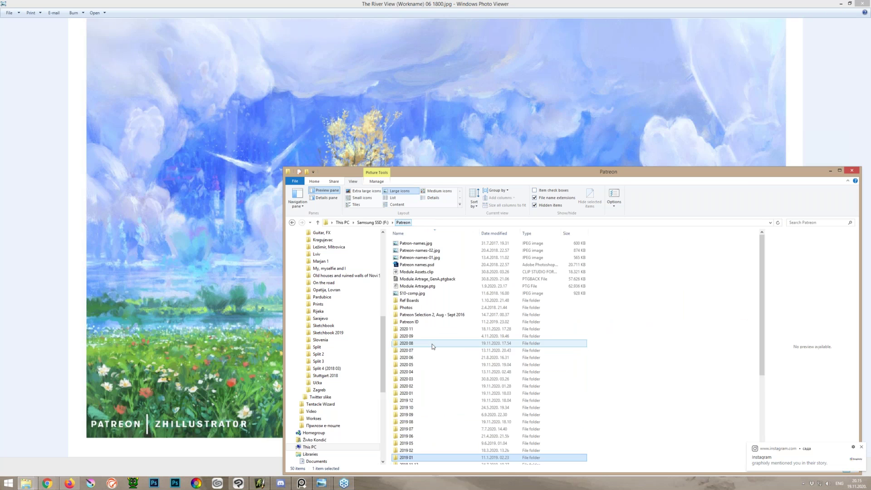
double_click(415, 361)
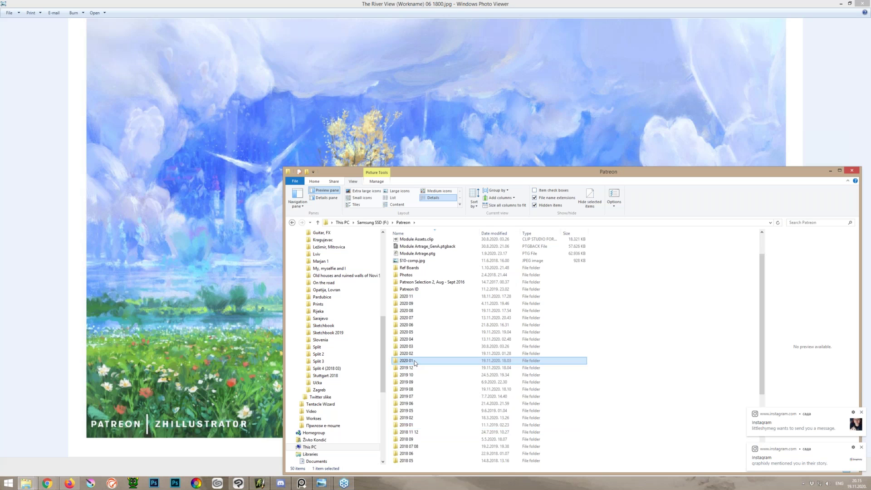
Step: Open 2020 1 31.jpg from the 2020 01 folder and shrink its viewer to a floating window above the meadow painting
click(413, 304)
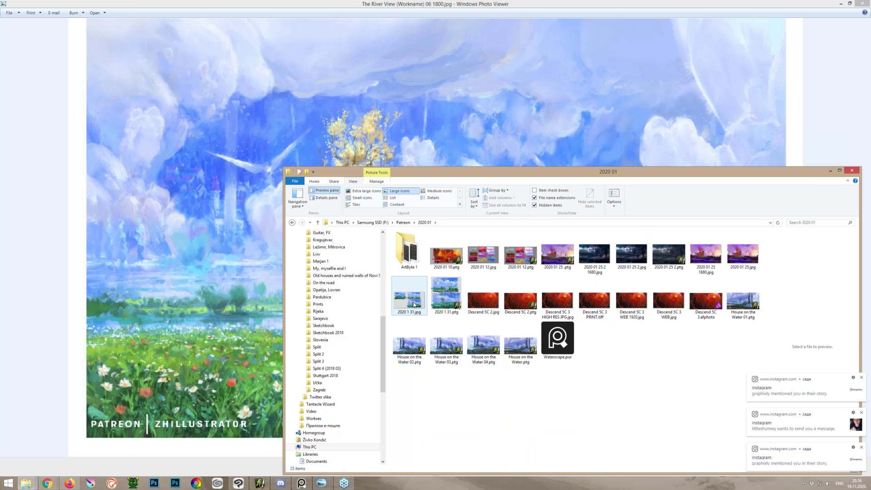
double_click(413, 304)
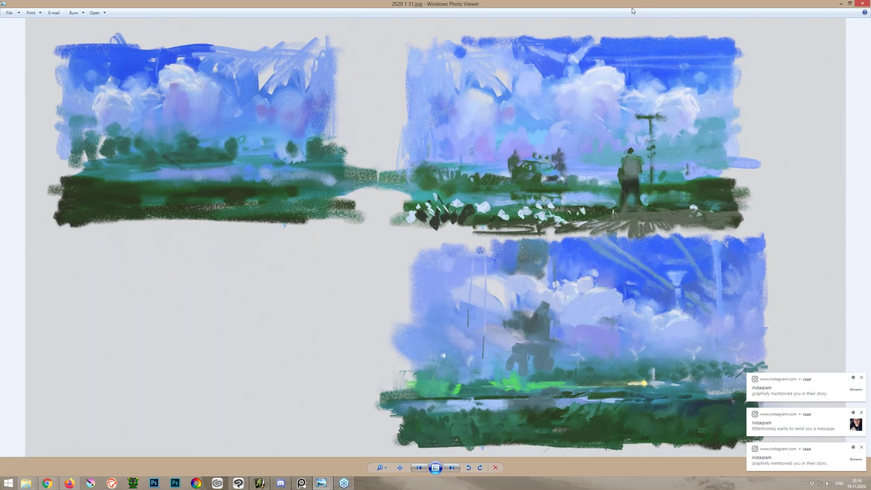
drag(631, 4, 523, 34)
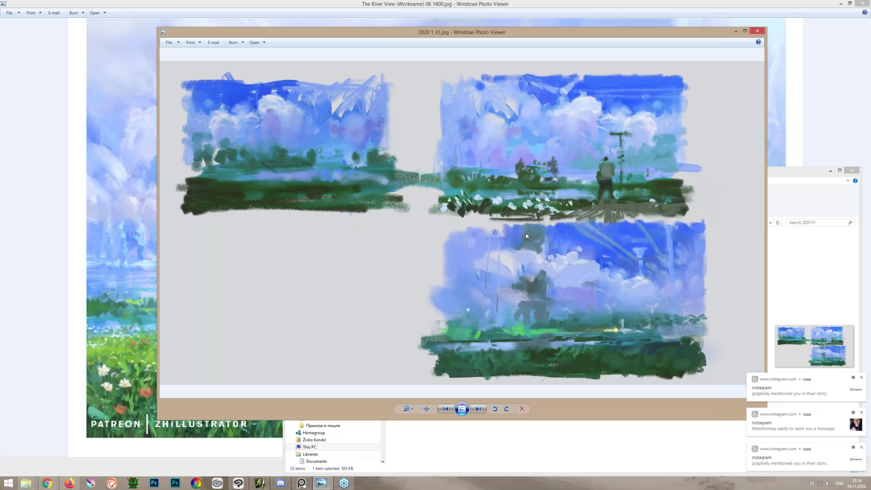
Step: Page through the 2020 01 images past Descend SC 3 WEB.jpg and 2020 01 25 1680.jpg, closing the viewer at the end
key(Right)
key(Right)
key(Right)
key(Right)
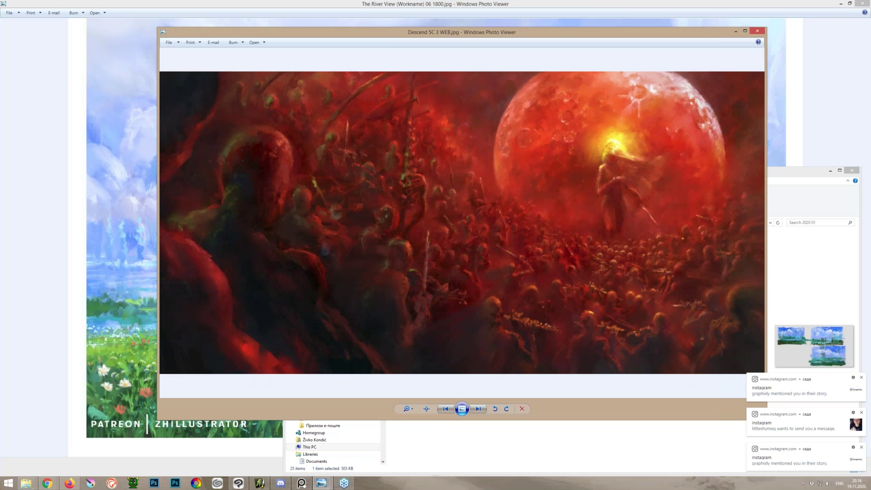
key(Right)
key(Right)
key(Right)
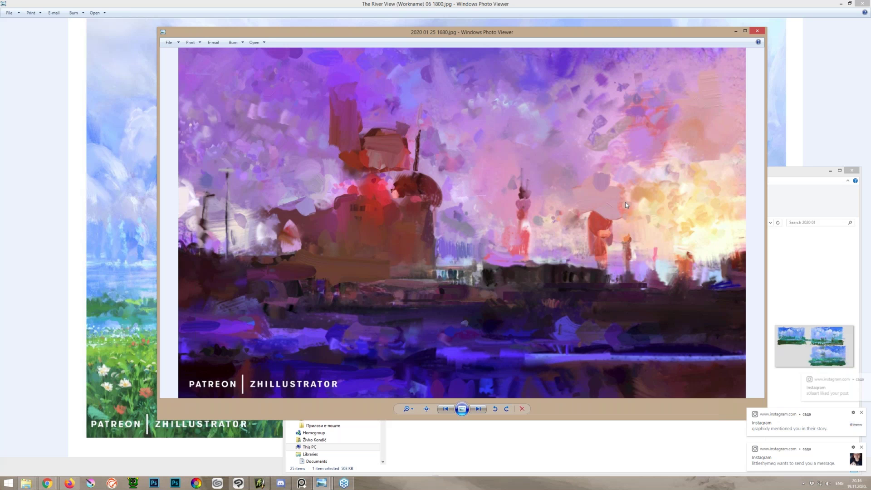
key(Right)
click(758, 33)
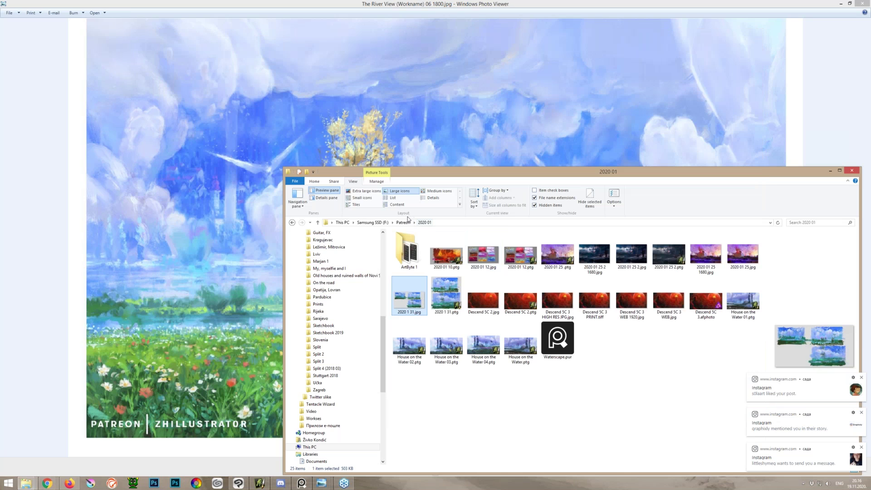
Step: Return to the Patreon folder, check its 2019 12 and 2020 02 subfolders, and open 2020 03
click(408, 221)
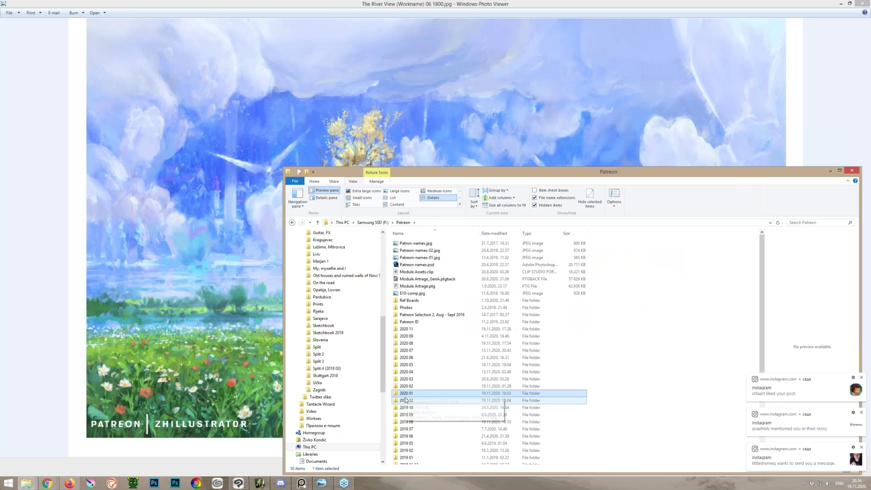
double_click(406, 400)
key(BackSpace)
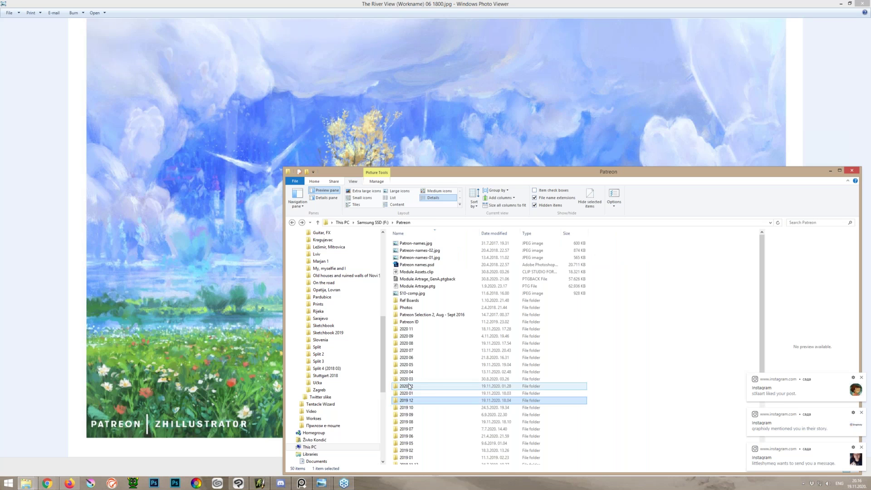
double_click(410, 387)
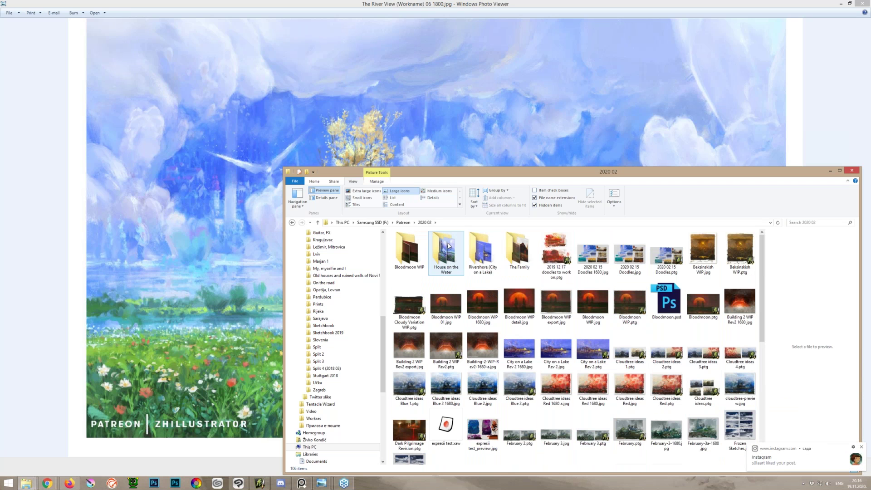
click(403, 222)
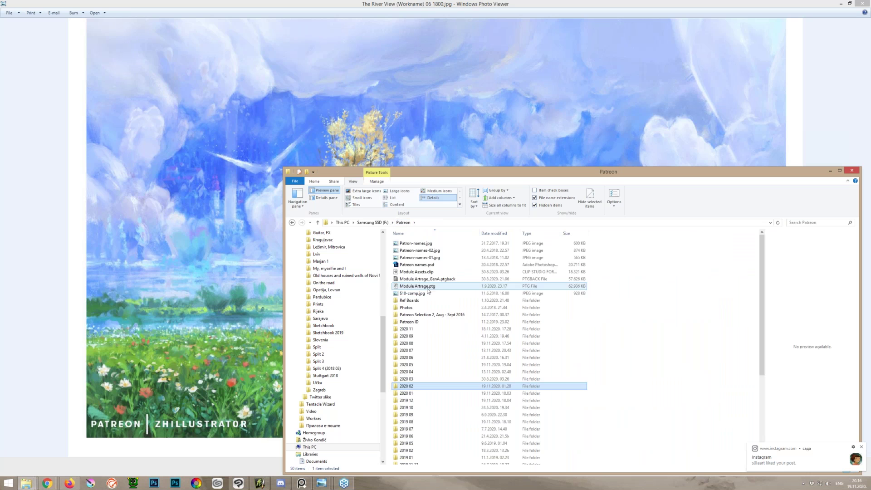
double_click(408, 384)
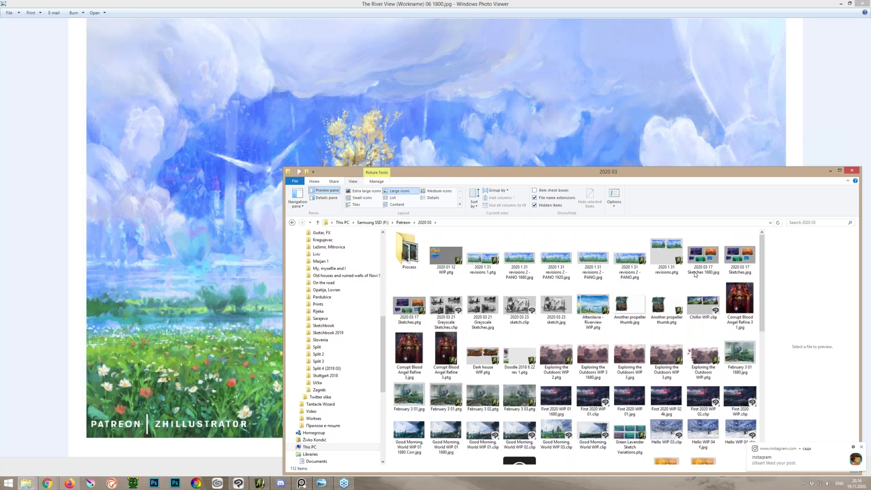
Step: Open 2020 1 31 revisions 2 - PANO.jpg and view the flower meadow panorama both enlarged and whole
click(517, 261)
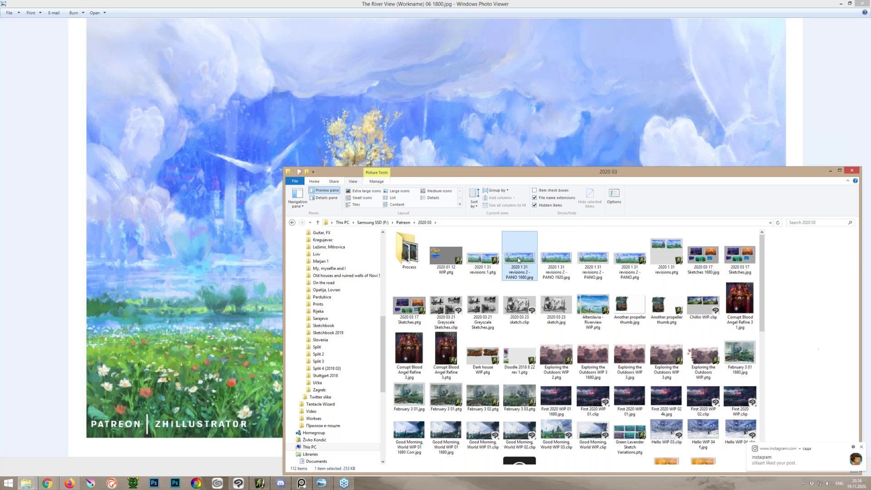
click(593, 260)
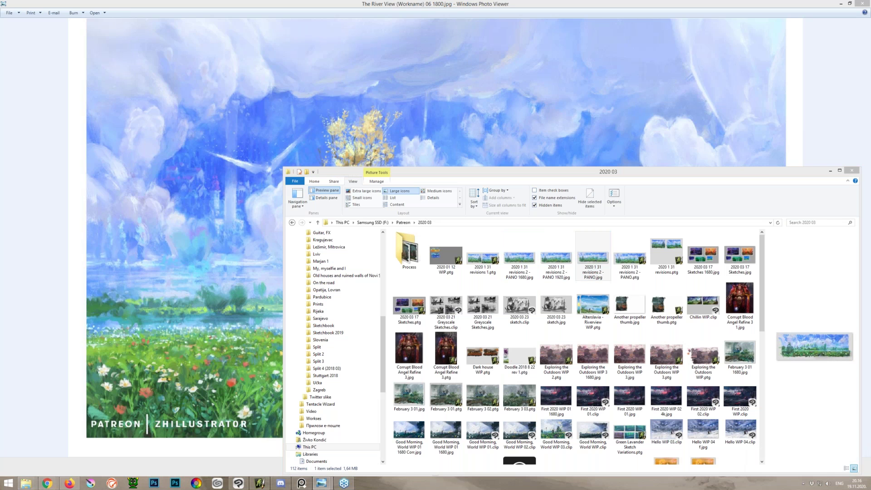
double_click(593, 261)
scroll(507, 199, up, 2)
drag(491, 213, 440, 215)
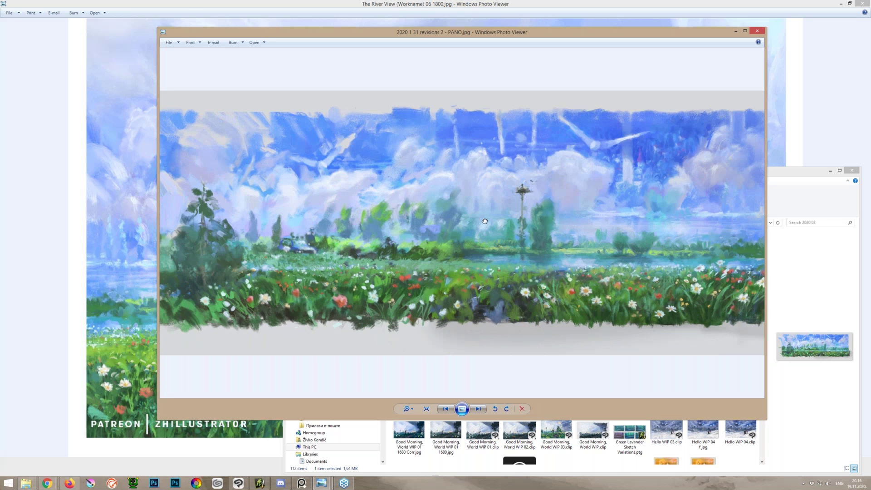
scroll(546, 199, down, 2)
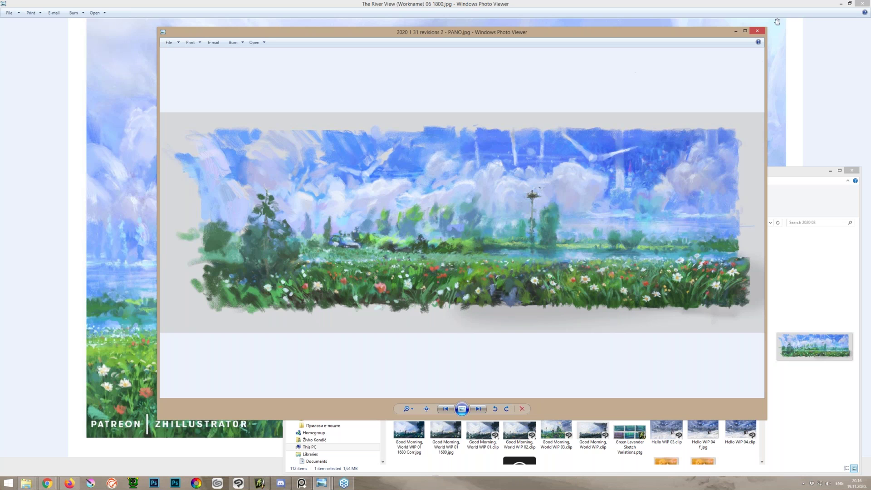
Step: Compare the finished River View painting with the panorama sketch placed lower over it, and minimize the sketch
click(785, 3)
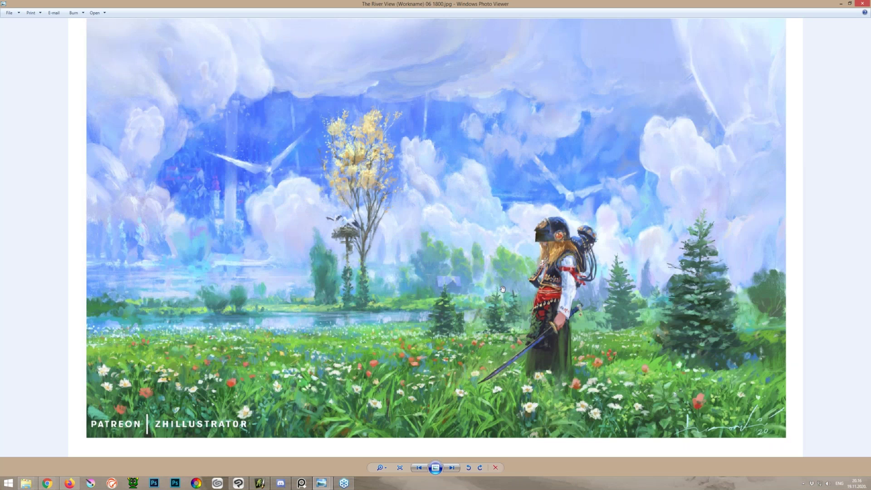
click(322, 485)
click(508, 447)
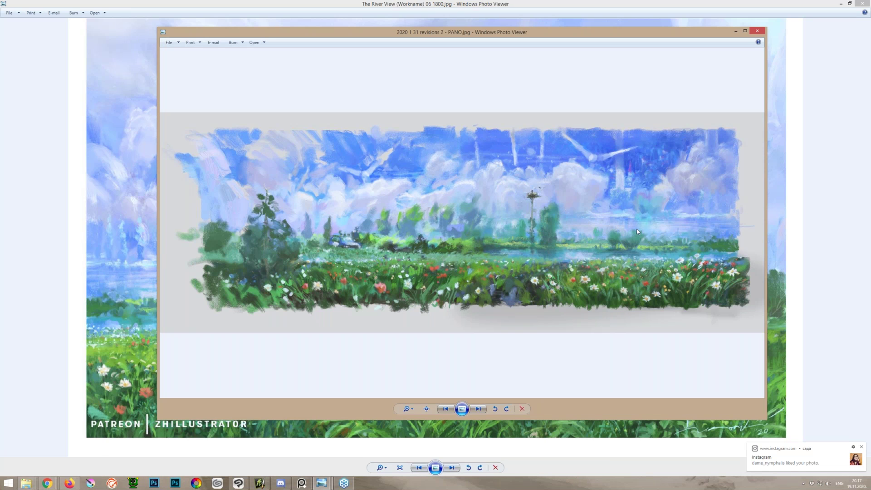
drag(572, 35, 569, 100)
key(Right)
key(Left)
click(750, 101)
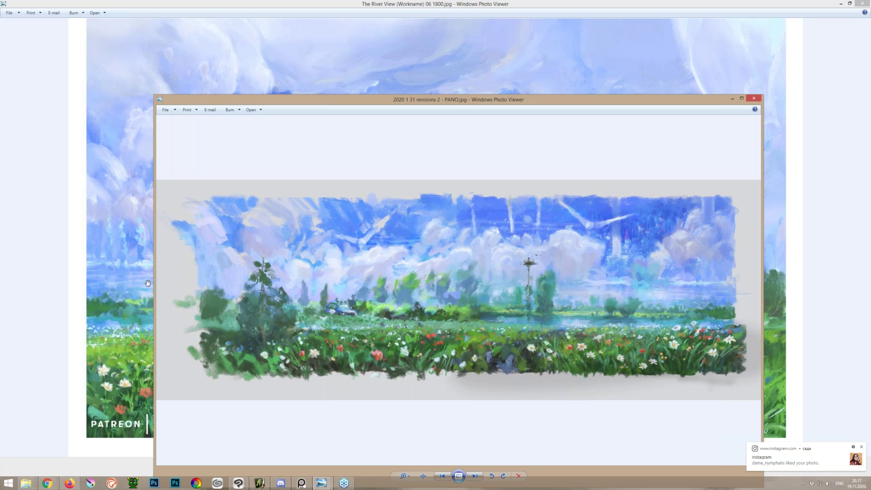
click(732, 98)
Step: Switch to ArtRage, show the 2019 12 21 doodles painting, and minimize the program
mouse_move(843, 4)
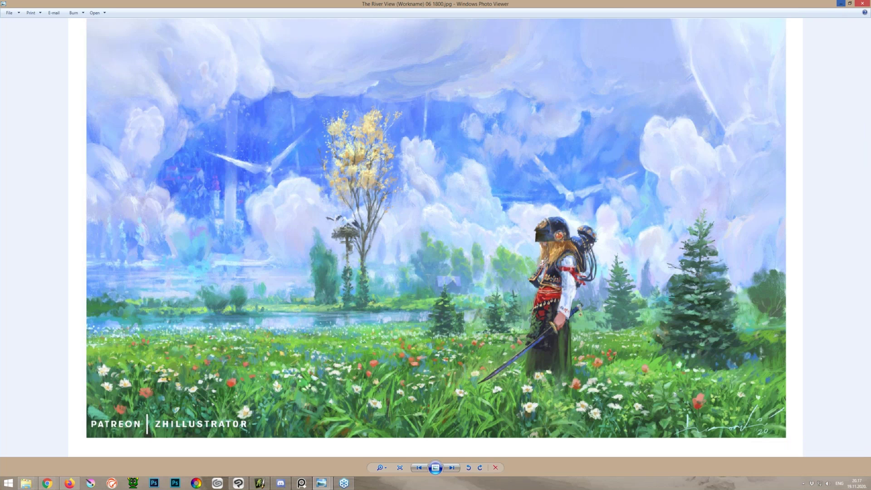
mouse_move(330, 485)
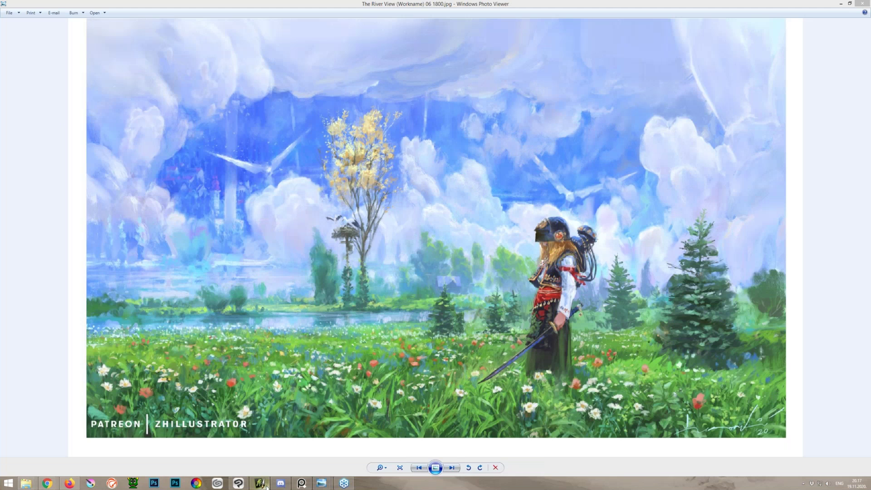
click(265, 484)
click(193, 5)
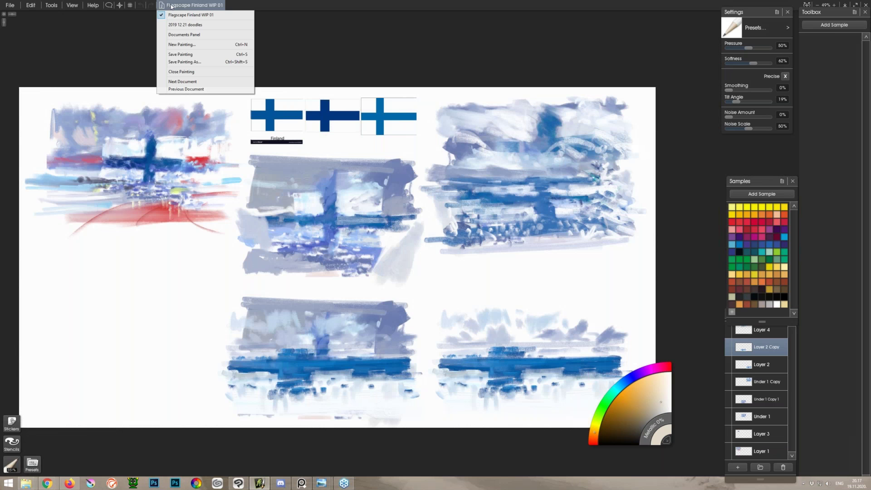
click(185, 25)
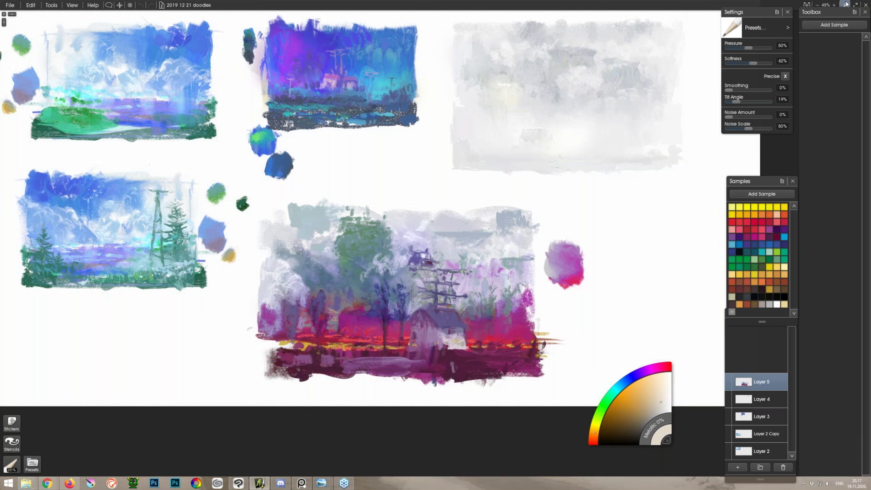
click(845, 4)
Step: Switch to Clip Studio Paint and look through the open documents, including Sketch demos and Grassy WIP, to Sketch demos 2020 08 01
click(241, 485)
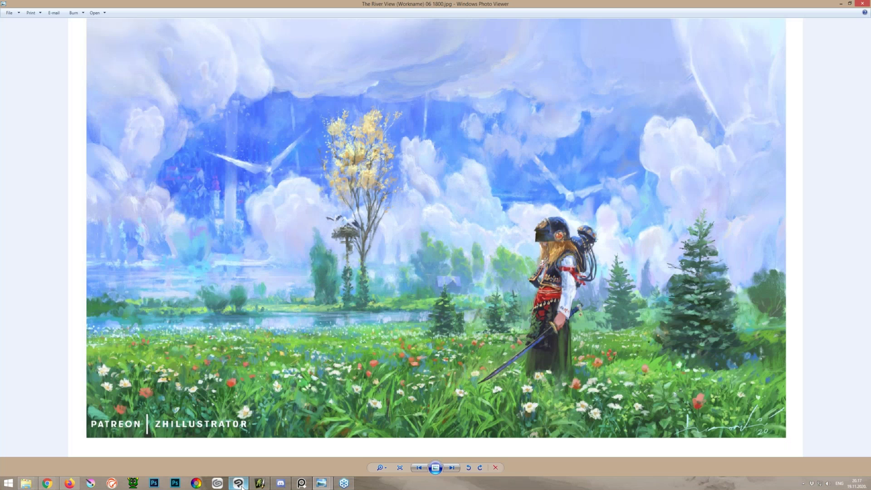
click(241, 486)
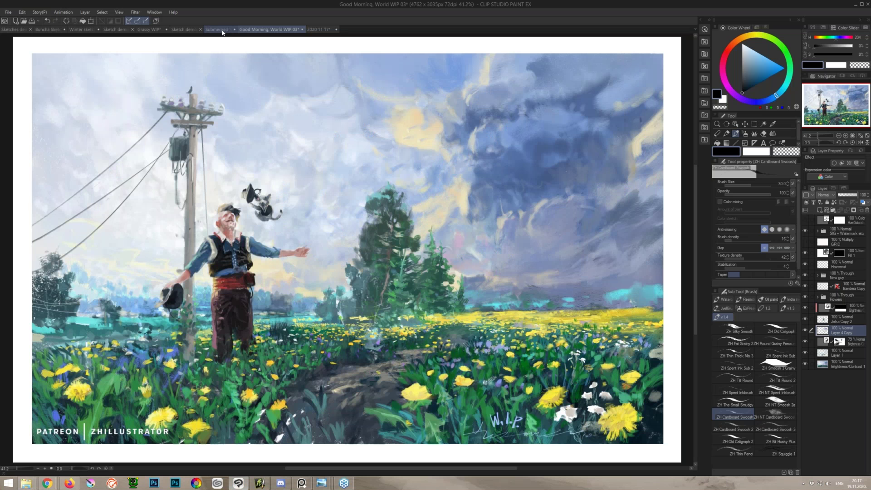
click(222, 30)
click(181, 30)
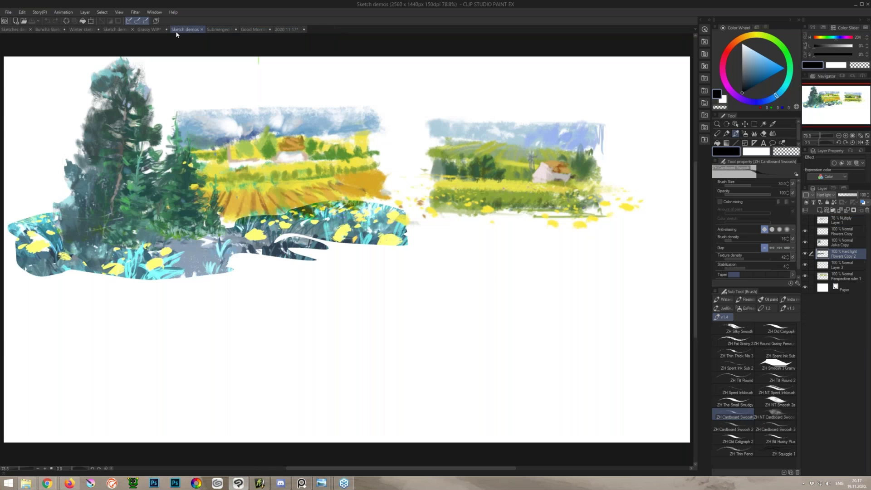
click(150, 30)
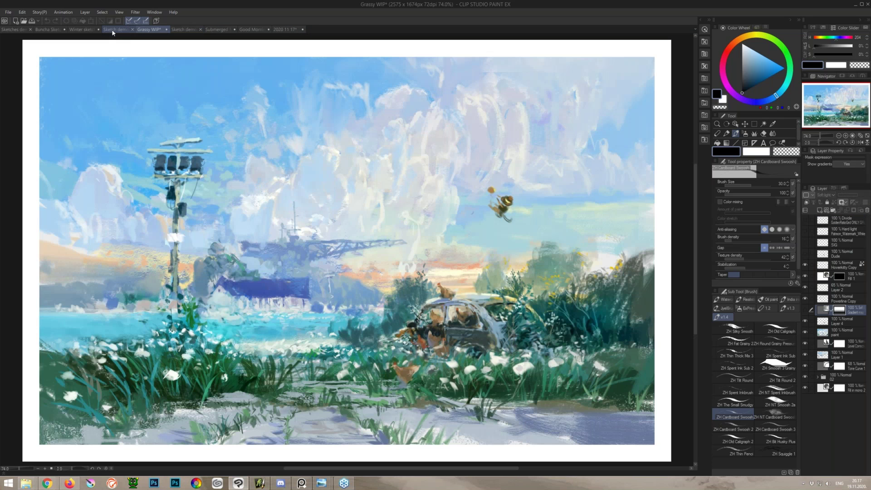
click(113, 31)
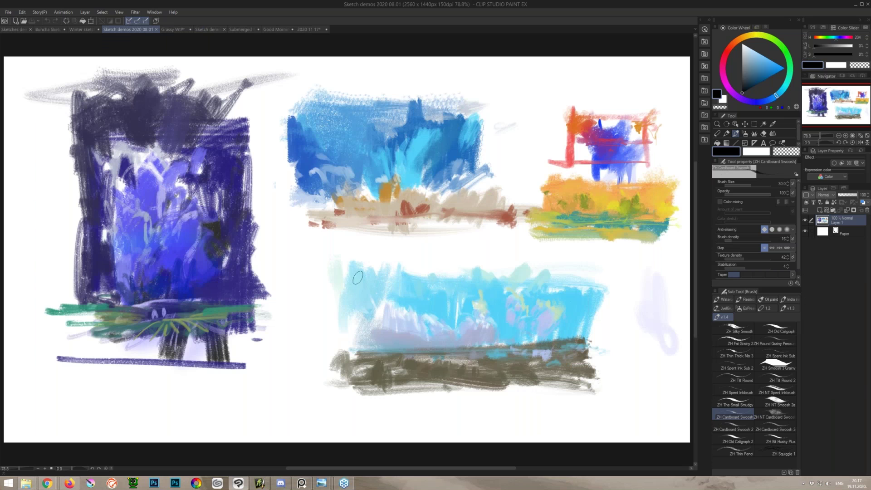
Step: Choose the ZH Soft Graphite 2 pen and add a Hard light layer for drawing over the light-blue landscape sketch
scroll(357, 277, up, 1)
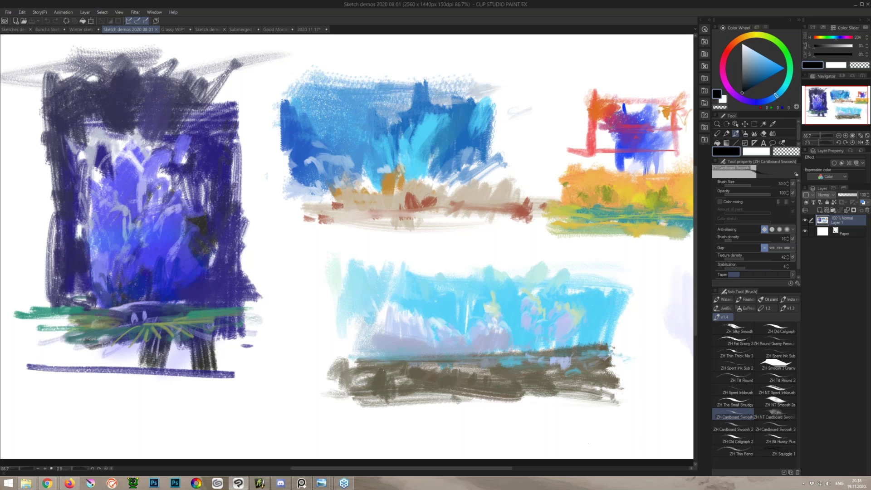
key(p)
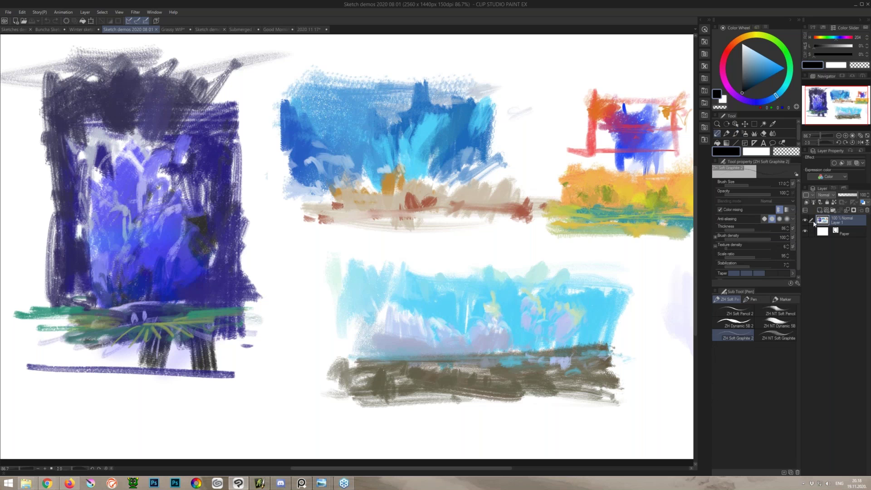
mouse_move(575, 282)
mouse_down()
mouse_move(502, 264)
mouse_move(509, 174)
mouse_move(520, 167)
mouse_up()
scroll(503, 264, up, 5)
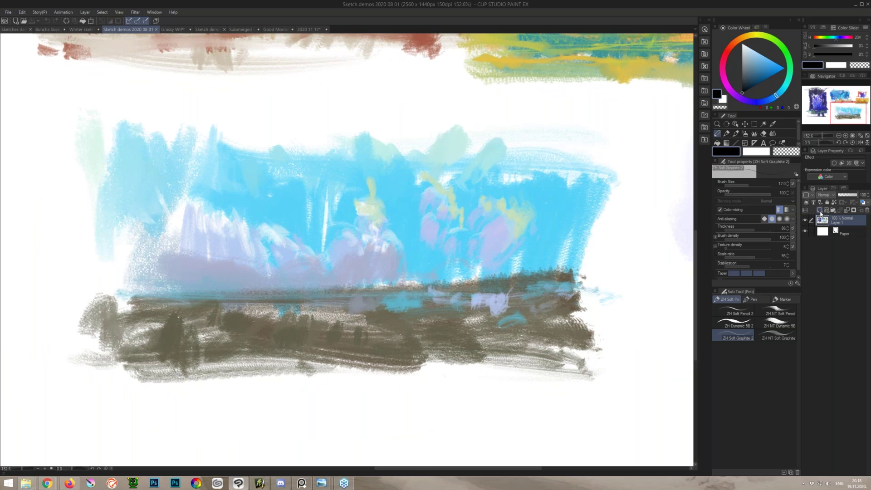
click(820, 210)
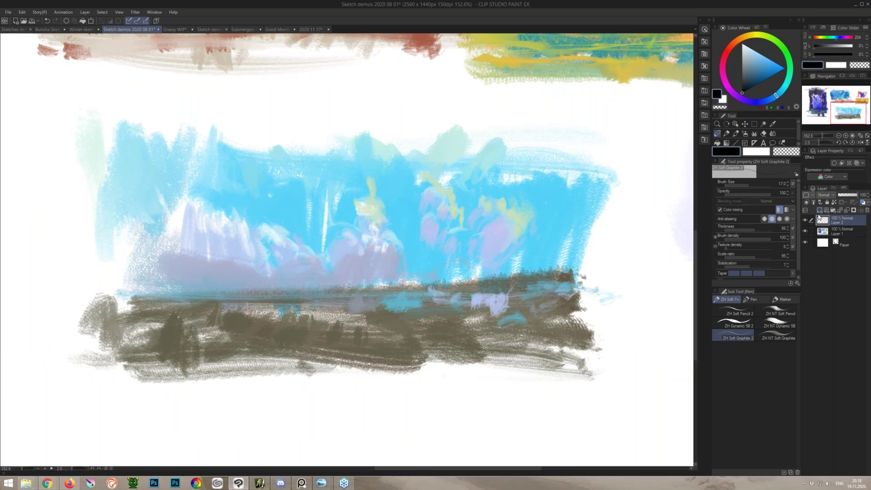
click(822, 196)
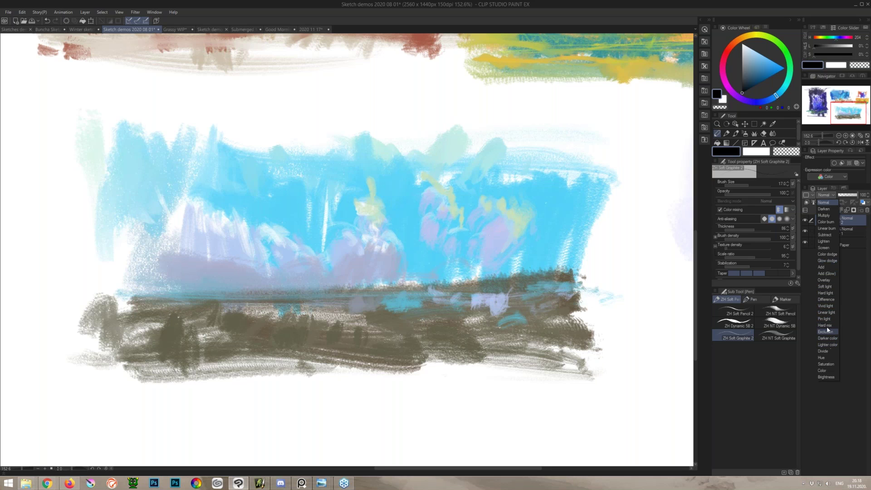
click(825, 293)
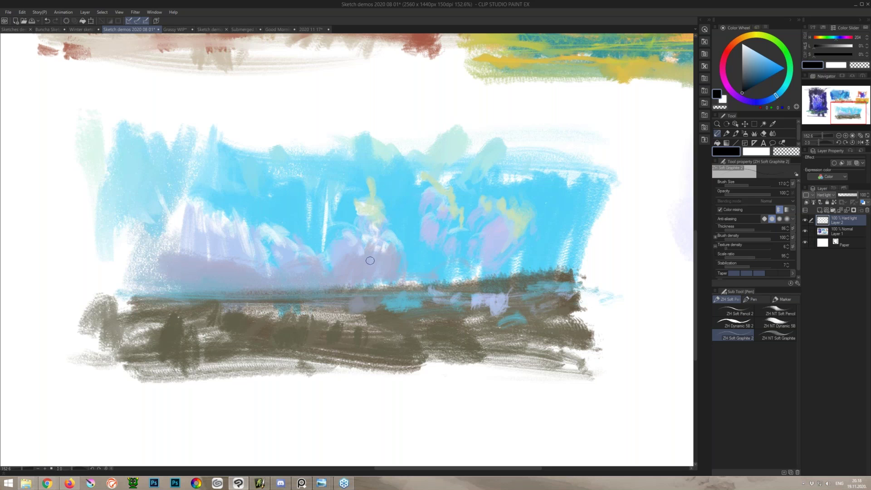
mouse_move(115, 295)
mouse_down()
mouse_move(592, 259)
mouse_move(490, 281)
mouse_move(507, 282)
mouse_up()
key(ctrl+z)
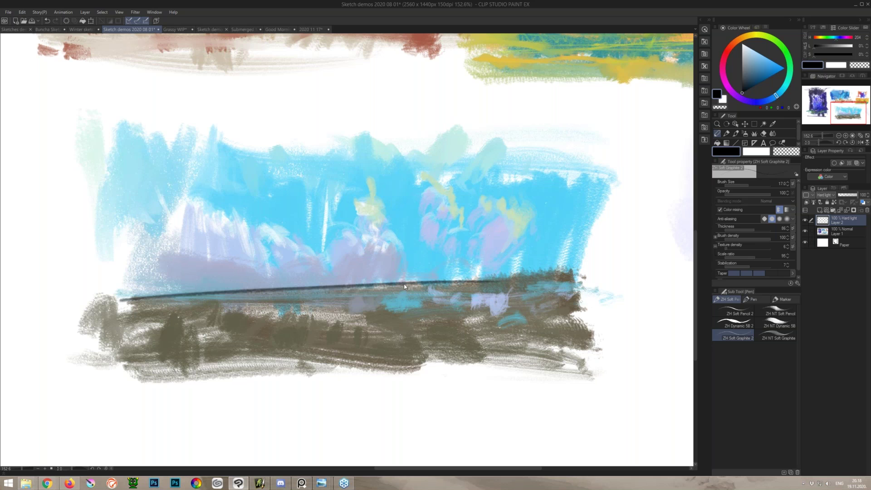
key(ctrl+z)
Step: Draw a slanted horizon line across the right part of the light-blue sketch, with rounded treetop outlines above it
drag(313, 297, 618, 270)
mouse_move(426, 287)
mouse_down()
mouse_move(447, 266)
mouse_move(486, 271)
mouse_move(490, 282)
mouse_move(470, 267)
mouse_up()
mouse_move(512, 274)
mouse_down()
mouse_move(517, 259)
mouse_move(527, 267)
mouse_move(575, 259)
mouse_up()
drag(544, 261, 491, 272)
Step: Outline the dark foreground with a receding upper line, curved contours, small shapes at its left end and a long base line
mouse_move(379, 308)
mouse_down()
mouse_move(145, 313)
mouse_move(586, 330)
mouse_up()
drag(237, 309, 201, 341)
mouse_move(232, 316)
mouse_down()
mouse_move(263, 315)
mouse_move(217, 366)
mouse_move(389, 361)
mouse_up()
drag(321, 318, 437, 374)
mouse_move(208, 364)
mouse_down()
mouse_move(163, 373)
mouse_move(236, 320)
mouse_up()
drag(148, 334, 166, 322)
drag(104, 310, 127, 342)
drag(80, 382, 318, 368)
drag(107, 378, 637, 368)
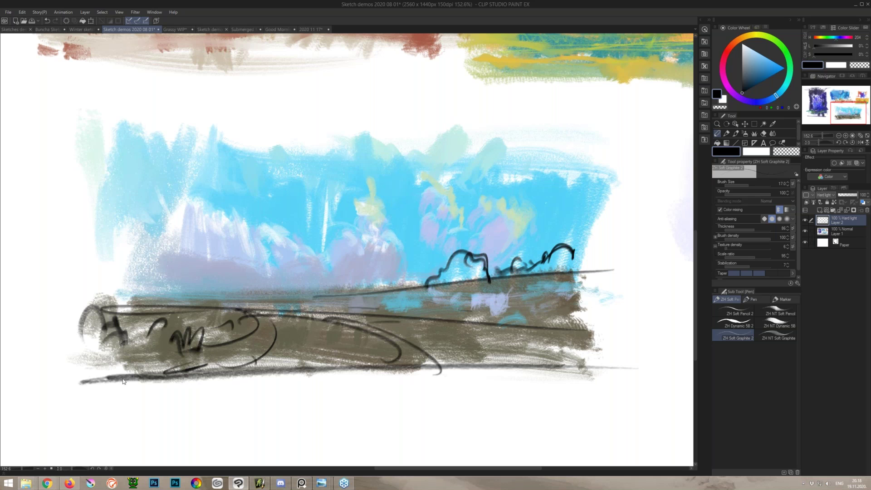
Step: Replace the slanted base line under the dark foreground with a long, level line
drag(89, 381, 672, 368)
key(ctrl+z)
key(ctrl+z)
mouse_move(86, 381)
mouse_down()
mouse_move(610, 386)
mouse_move(641, 379)
mouse_up()
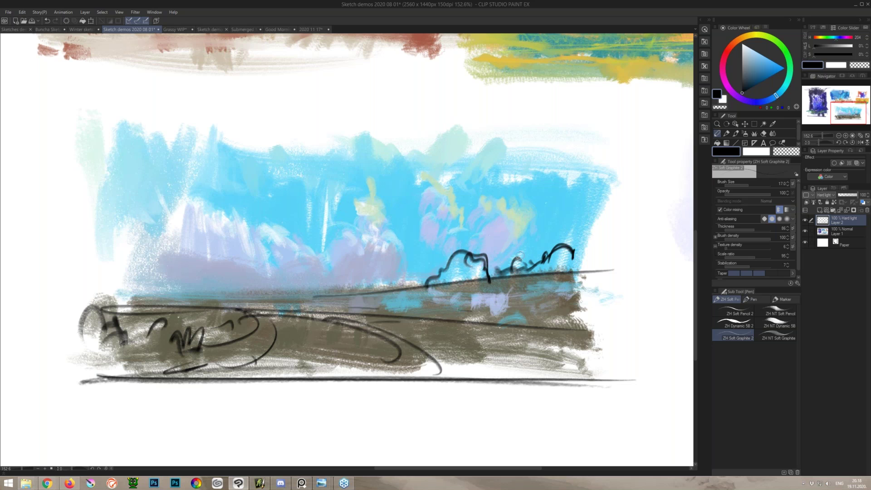
Step: Draw a three-bladed wind turbine in the sky and frame the landscape with top, left and right border lines
mouse_move(426, 167)
mouse_down()
mouse_move(453, 203)
mouse_move(449, 196)
mouse_move(489, 178)
mouse_up()
mouse_move(453, 200)
mouse_down()
mouse_move(439, 231)
mouse_move(455, 235)
mouse_move(499, 169)
mouse_move(436, 230)
mouse_move(456, 244)
mouse_up()
mouse_move(66, 118)
mouse_down()
mouse_move(621, 109)
mouse_move(605, 130)
mouse_move(609, 379)
mouse_up()
key(ctrl+z)
drag(93, 84, 117, 397)
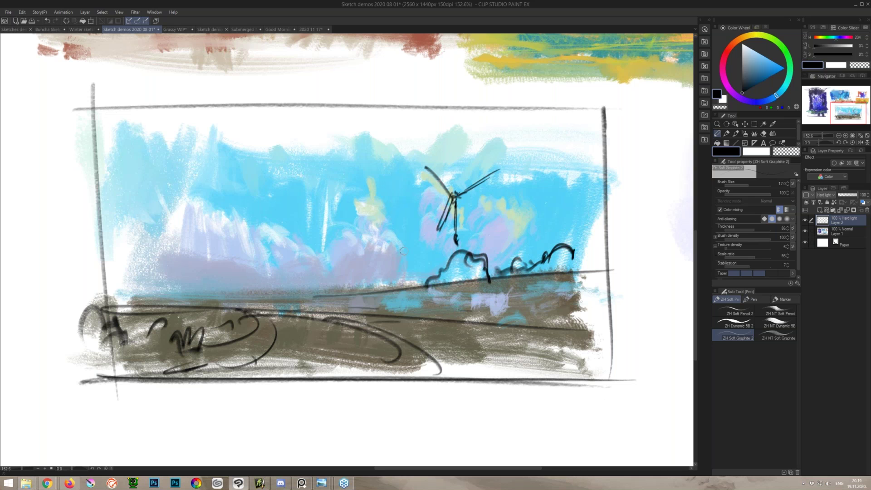
Step: Outline billowing clouds across the sky, and draw low bushes and a tall shaded tree at the right end of the field
drag(403, 270, 390, 234)
mouse_move(329, 249)
mouse_down()
mouse_move(131, 174)
mouse_move(104, 160)
mouse_move(94, 137)
mouse_up()
mouse_move(398, 317)
mouse_down()
mouse_move(443, 304)
mouse_move(447, 312)
mouse_move(410, 313)
mouse_move(507, 324)
mouse_move(545, 294)
mouse_move(573, 305)
mouse_move(584, 250)
mouse_move(609, 241)
mouse_up()
mouse_move(552, 290)
mouse_down()
mouse_move(567, 206)
mouse_move(539, 242)
mouse_move(536, 268)
mouse_move(546, 286)
mouse_move(570, 273)
mouse_move(556, 228)
mouse_move(561, 263)
mouse_move(559, 194)
mouse_move(523, 282)
mouse_move(522, 315)
mouse_move(527, 280)
mouse_move(513, 311)
mouse_up()
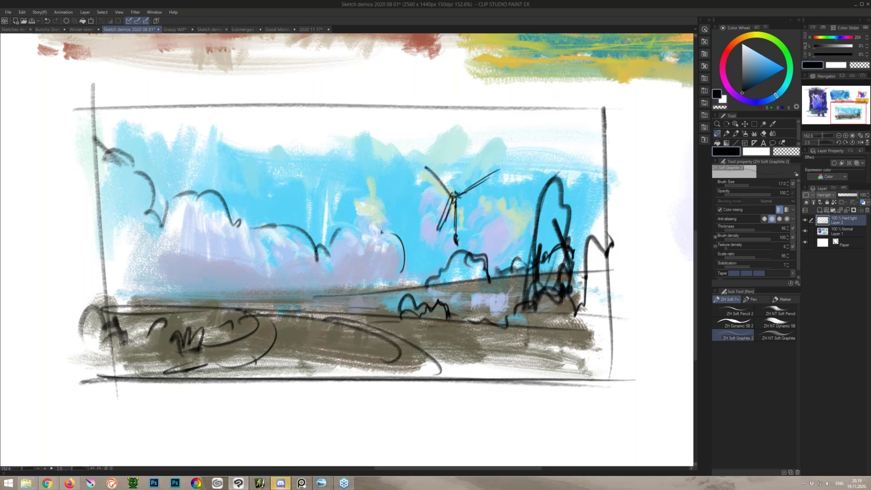
mouse_move(83, 232)
mouse_down()
mouse_move(445, 275)
mouse_move(241, 254)
mouse_up()
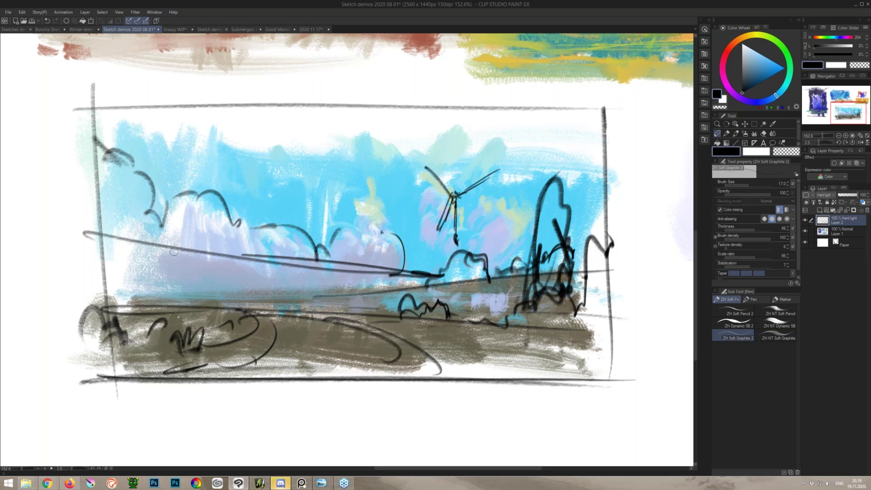
drag(88, 245, 134, 248)
drag(75, 238, 104, 238)
key(ctrl+z)
key(ctrl+z)
key(ctrl+z)
key(ctrl+z)
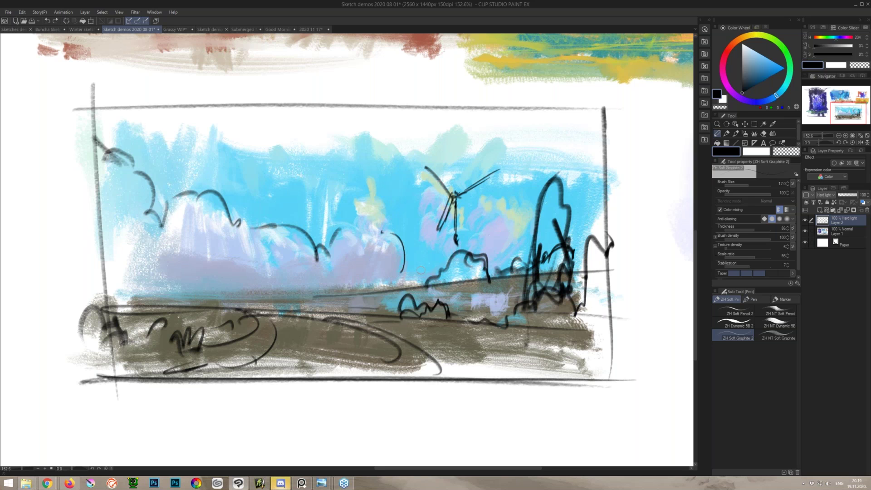
drag(157, 278, 467, 271)
drag(179, 272, 165, 278)
mouse_move(96, 268)
mouse_down()
mouse_move(402, 263)
mouse_move(360, 368)
mouse_up()
key(ctrl+z)
key(ctrl+z)
key(ctrl+z)
key(ctrl+z)
key(ctrl+z)
drag(93, 247, 132, 256)
drag(79, 262, 137, 265)
key(ctrl+z)
key(ctrl+z)
Step: Draw a small distant house with pointed trees, a row of short vertical marks beside it, and a ground line below
mouse_move(170, 289)
mouse_down()
mouse_move(175, 275)
mouse_move(207, 285)
mouse_move(182, 296)
mouse_up()
drag(194, 293, 158, 291)
mouse_move(182, 277)
mouse_down()
mouse_move(154, 276)
mouse_move(163, 289)
mouse_move(176, 280)
mouse_move(169, 292)
mouse_move(197, 296)
mouse_move(202, 282)
mouse_move(169, 271)
mouse_move(140, 294)
mouse_up()
drag(224, 294, 224, 298)
drag(230, 294, 230, 298)
drag(235, 295, 241, 298)
drag(247, 295, 250, 300)
drag(89, 304, 186, 302)
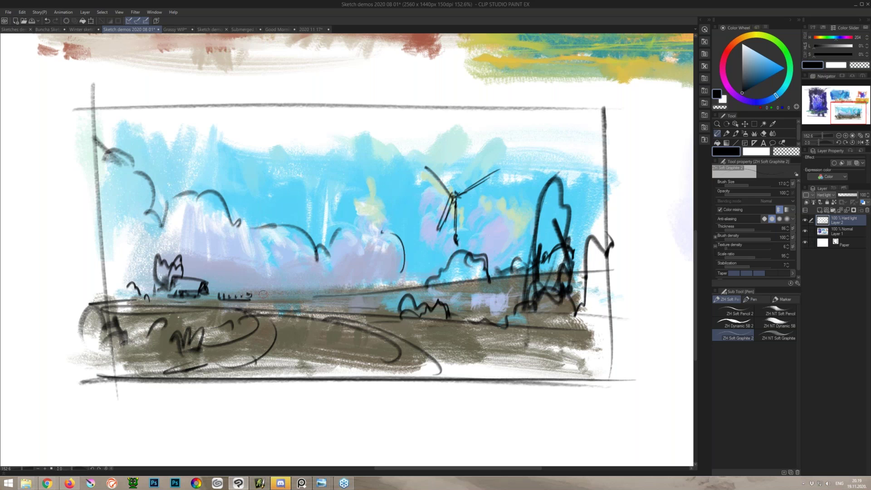
Step: Add small round trees, a low dark shape and faint field marks along the distant horizon
mouse_move(271, 295)
mouse_down()
mouse_move(278, 299)
mouse_move(262, 298)
mouse_move(278, 299)
mouse_move(247, 311)
mouse_up()
mouse_move(135, 291)
mouse_down()
mouse_move(144, 271)
mouse_move(128, 291)
mouse_move(137, 279)
mouse_up()
drag(241, 287, 249, 290)
mouse_move(303, 295)
mouse_down()
mouse_move(328, 290)
mouse_move(407, 316)
mouse_move(416, 296)
mouse_move(458, 306)
mouse_move(435, 314)
mouse_up()
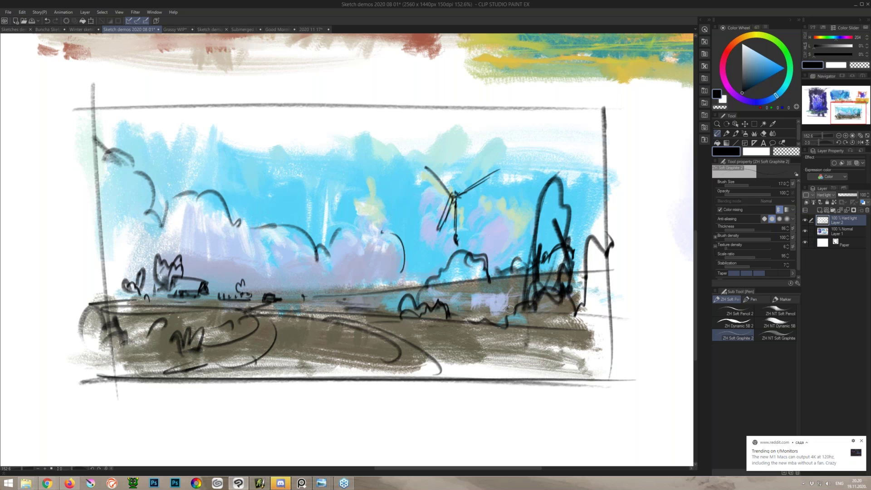
Step: Add grass tufts and short accent marks to the right foreground beside the curving road
drag(512, 289, 501, 303)
mouse_move(439, 362)
mouse_down()
mouse_move(466, 350)
mouse_move(462, 371)
mouse_move(476, 359)
mouse_up()
mouse_move(435, 327)
mouse_down()
mouse_move(409, 341)
mouse_move(444, 340)
mouse_up()
drag(455, 327, 461, 340)
mouse_move(484, 321)
mouse_down()
mouse_move(486, 336)
mouse_move(489, 328)
mouse_up()
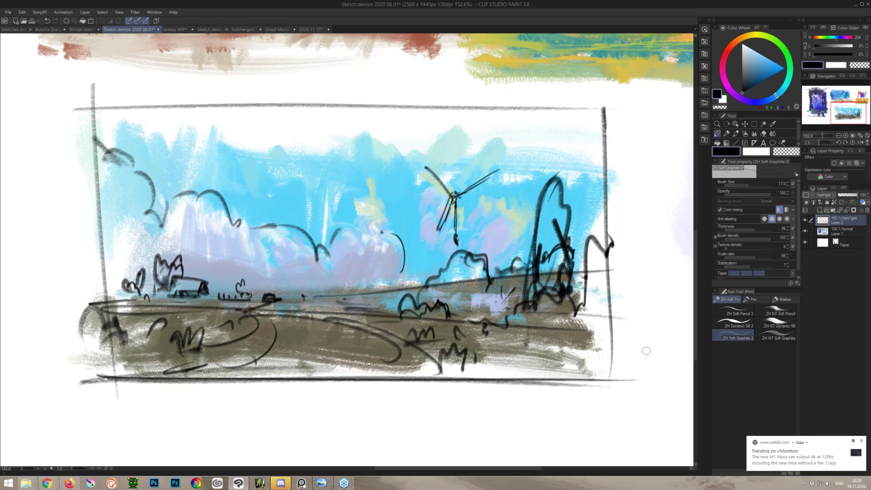
Step: Reinforce the frame's left, top and right edges with heavier strokes, hiding the colour thumbnail layer
drag(95, 101, 105, 377)
mouse_move(97, 119)
mouse_down()
mouse_move(84, 375)
mouse_move(138, 380)
mouse_up()
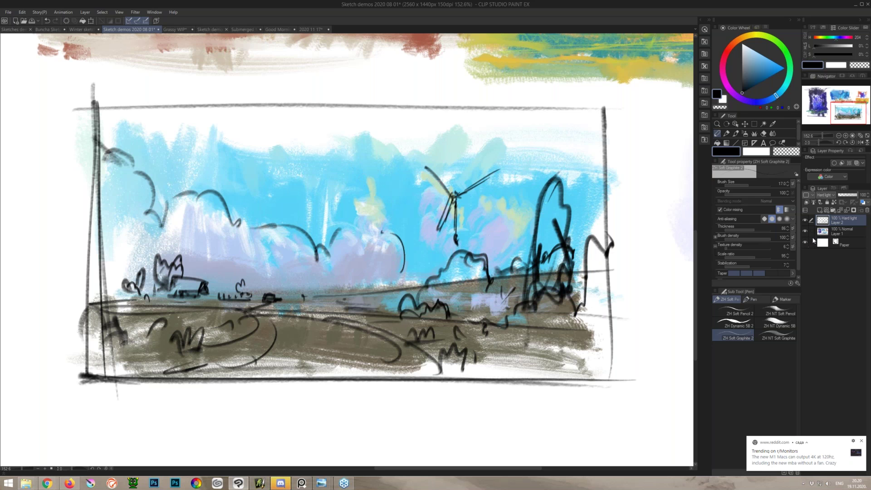
click(805, 230)
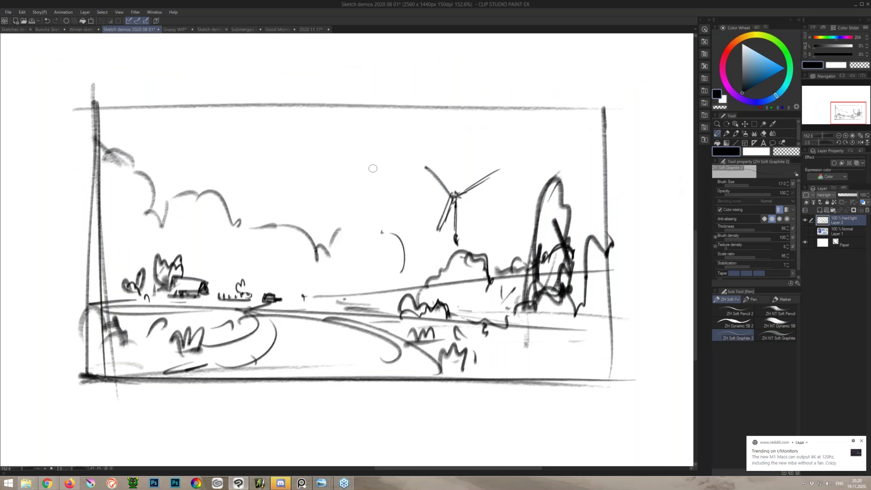
mouse_move(84, 99)
mouse_down()
mouse_move(317, 119)
mouse_move(601, 127)
mouse_up()
key(ctrl+z)
mouse_move(86, 97)
mouse_down()
mouse_move(658, 111)
mouse_move(538, 100)
mouse_up()
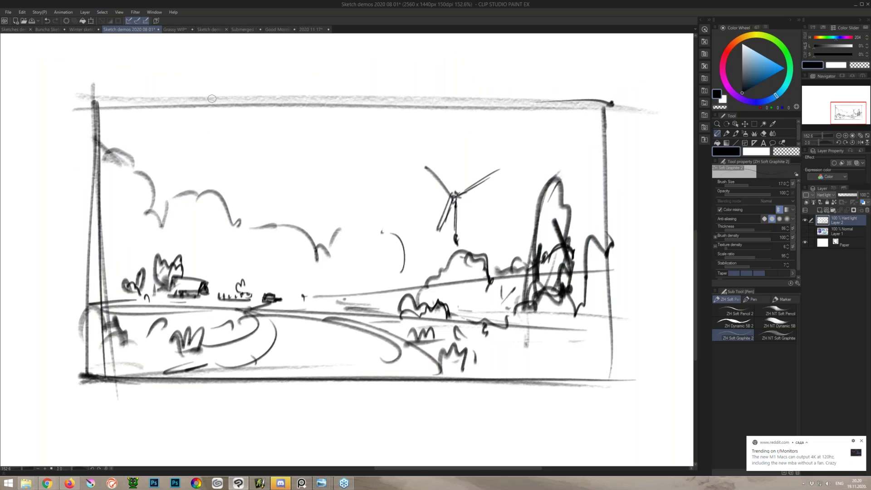
drag(605, 97, 603, 138)
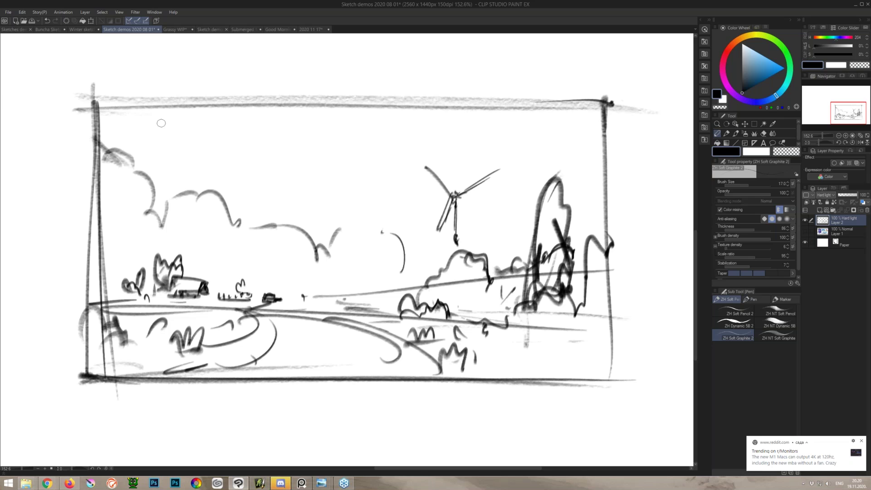
drag(93, 96, 131, 98)
drag(610, 104, 600, 370)
Step: Add a new layer above the hidden colour layer and try black shading over the right side with ZH Cardboard Swoosh
click(821, 232)
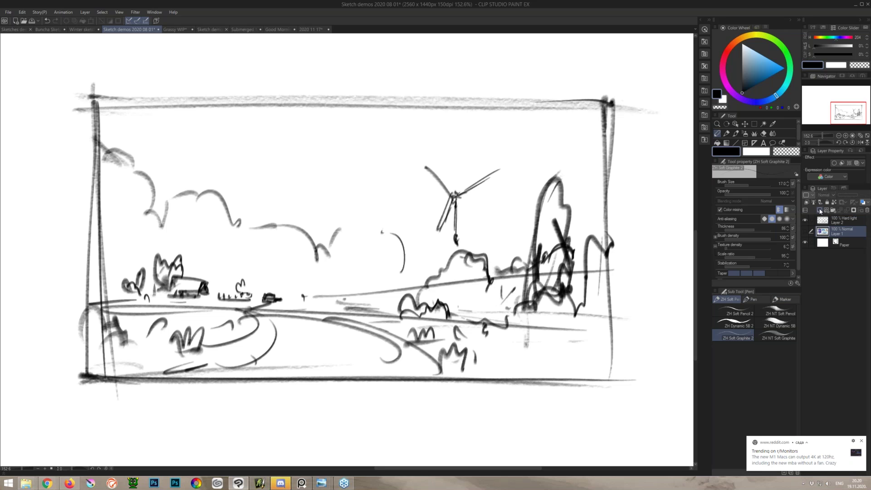
click(820, 210)
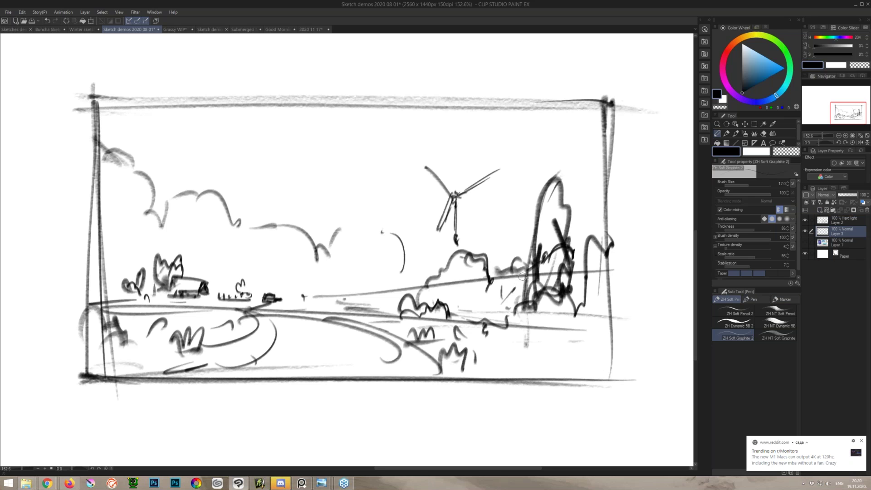
key(b)
mouse_move(533, 261)
mouse_down()
mouse_move(555, 199)
mouse_move(471, 325)
mouse_move(462, 266)
mouse_move(382, 341)
mouse_move(644, 363)
mouse_up()
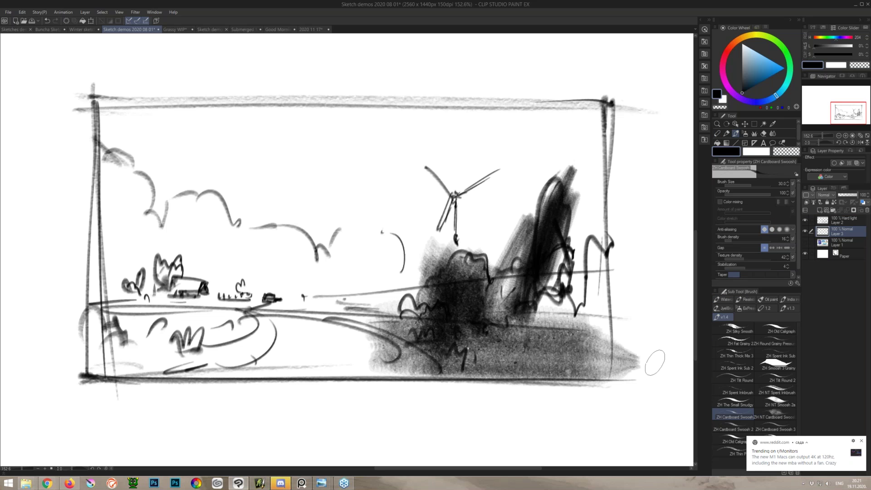
key(ctrl+z)
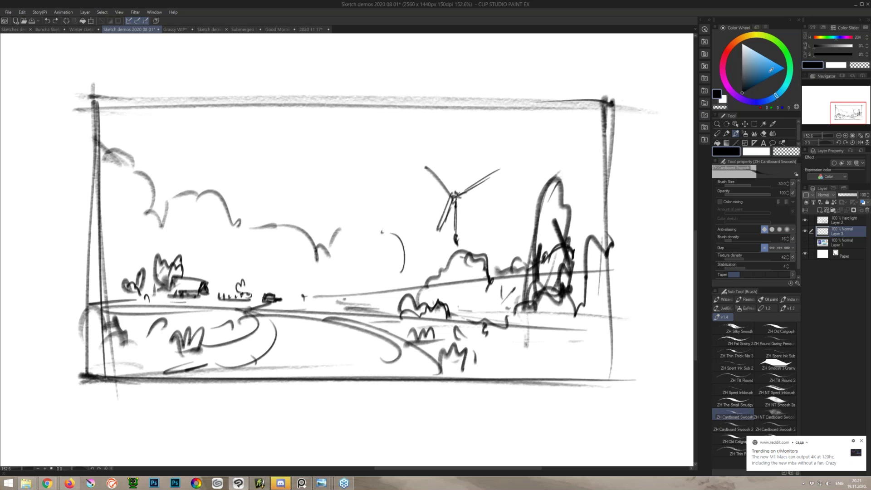
Step: Sample the light sky blue from the colour thumbnail, showing its layer only while picking
click(771, 69)
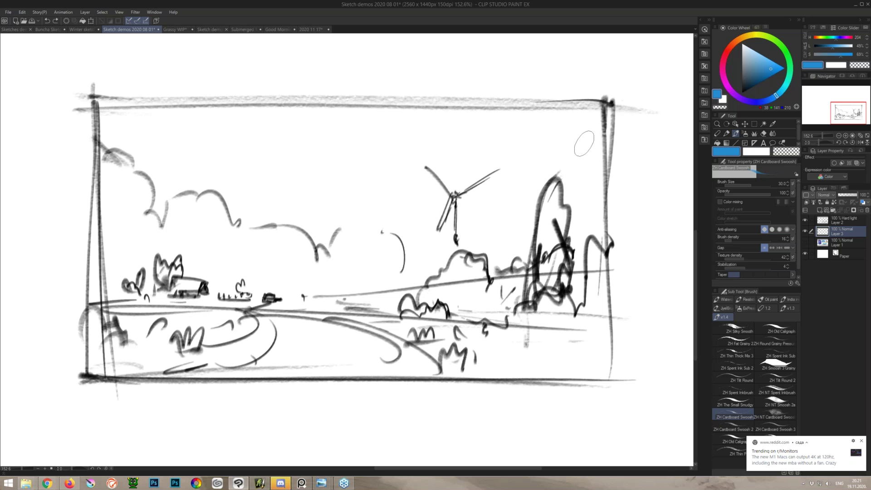
click(804, 242)
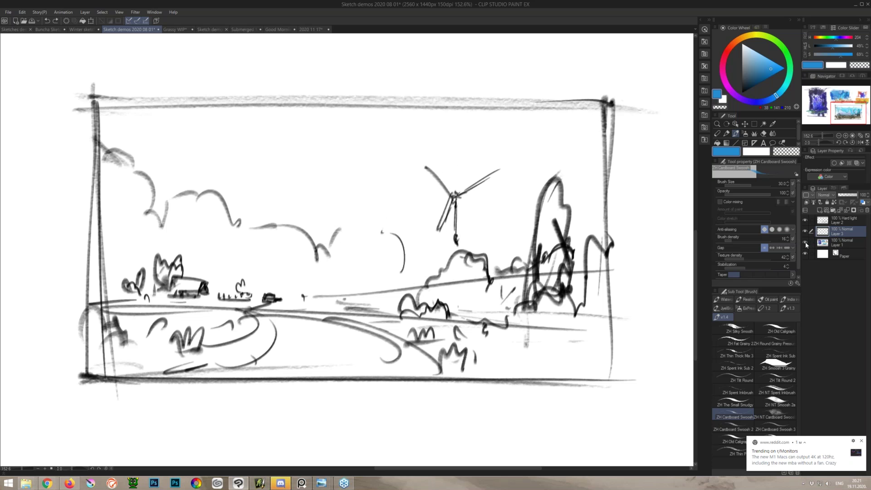
alt+click(389, 203)
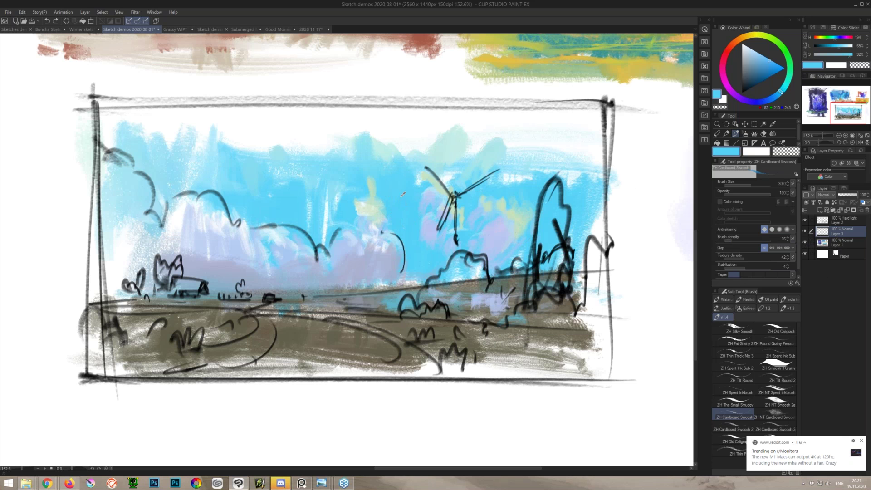
click(804, 242)
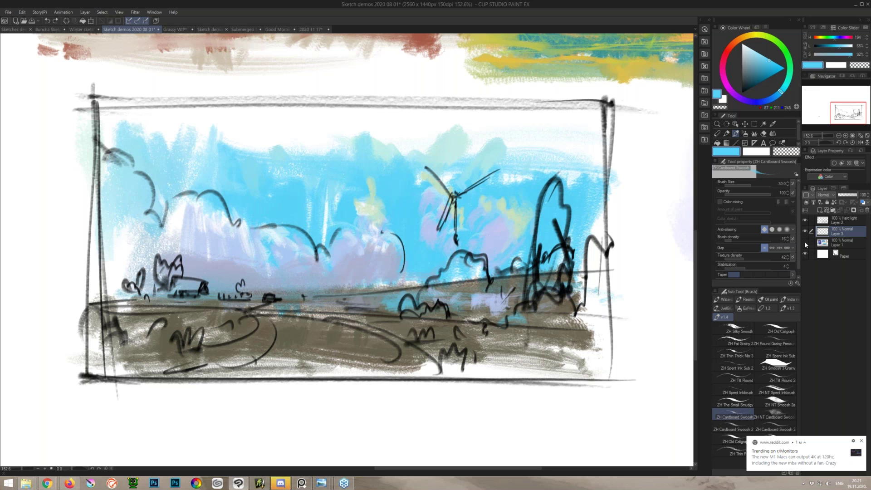
Step: Compare the framed line sketch with the colour thumbnails by showing and hiding the colour layer at a wider view
scroll(477, 256, down, 5)
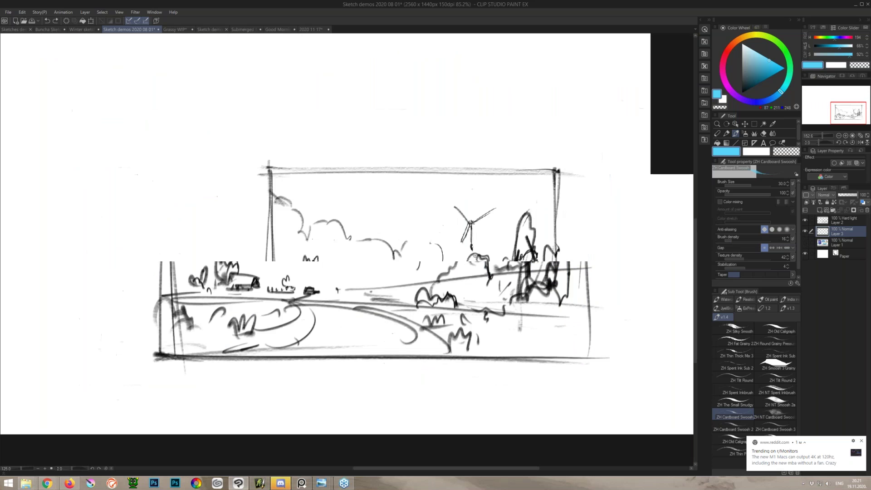
scroll(478, 257, down, 1)
click(805, 243)
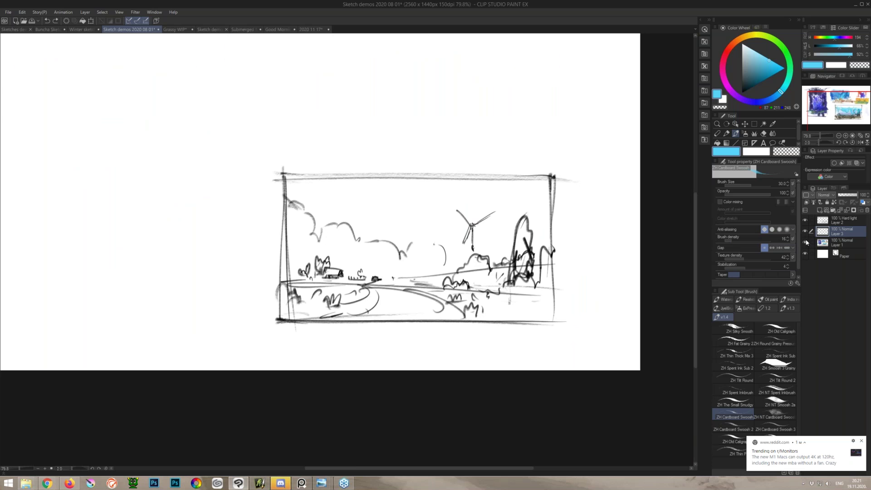
mouse_move(387, 134)
mouse_down()
mouse_move(404, 236)
mouse_move(390, 218)
mouse_move(451, 126)
mouse_move(395, 255)
mouse_up()
click(805, 232)
click(805, 232)
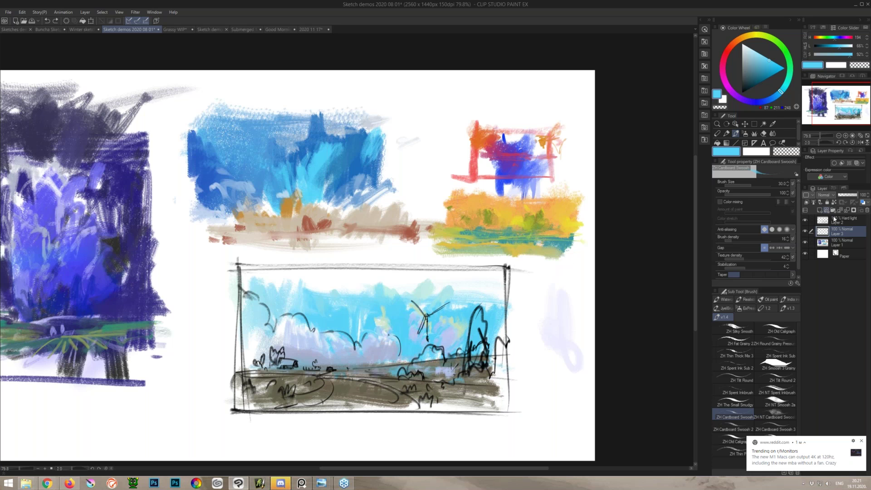
click(806, 243)
Step: Move the Hard light line layer beneath the new empty layer
drag(836, 224, 836, 237)
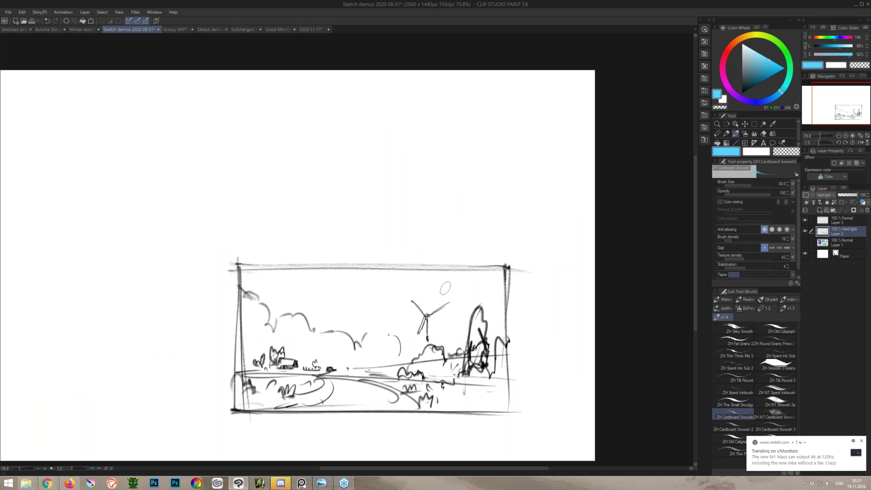
mouse_move(443, 298)
mouse_down()
mouse_move(457, 300)
mouse_move(450, 305)
mouse_up()
drag(447, 306, 441, 205)
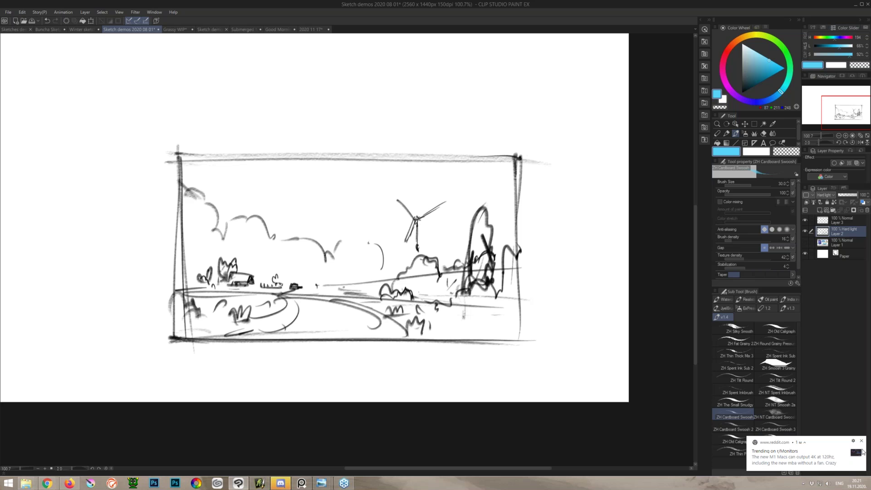
Step: Paint medium-blue diagonal sky strokes around the tall tree with ZH Spent Inkbrush, on the new layer moved beneath the line drawing
click(860, 441)
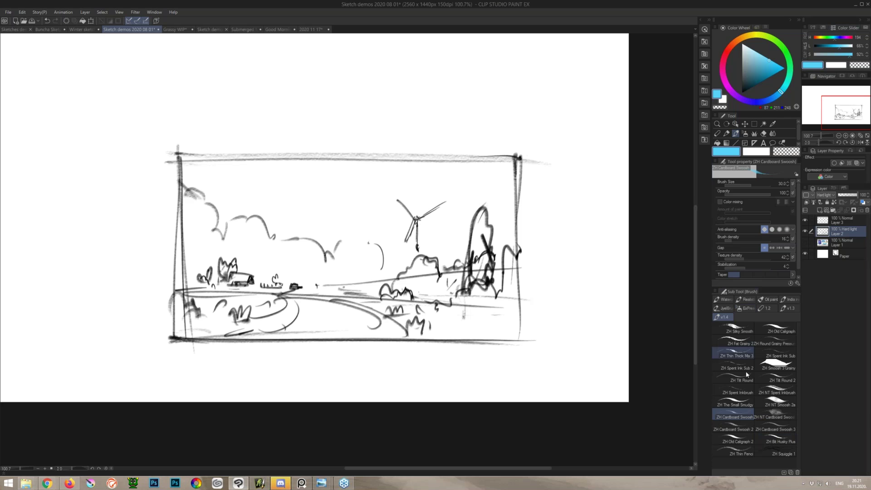
click(744, 392)
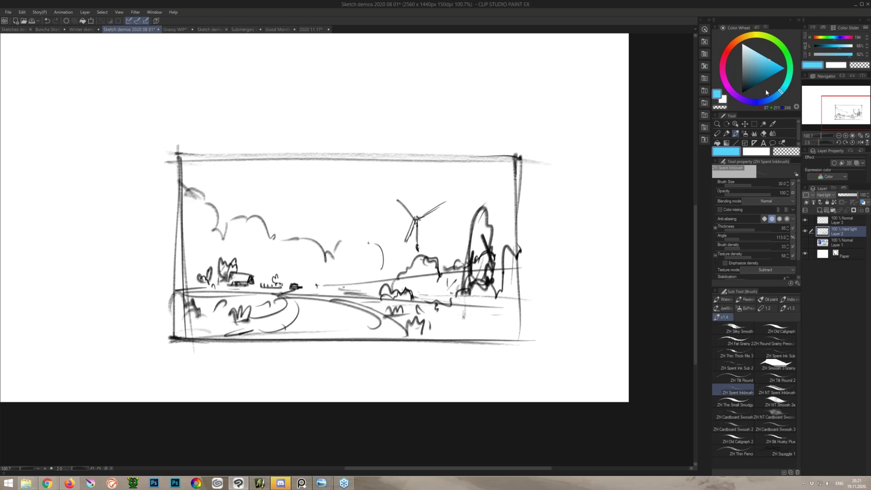
click(777, 99)
click(773, 65)
mouse_move(512, 165)
mouse_down()
mouse_move(491, 166)
mouse_move(484, 193)
mouse_up()
key(ctrl+z)
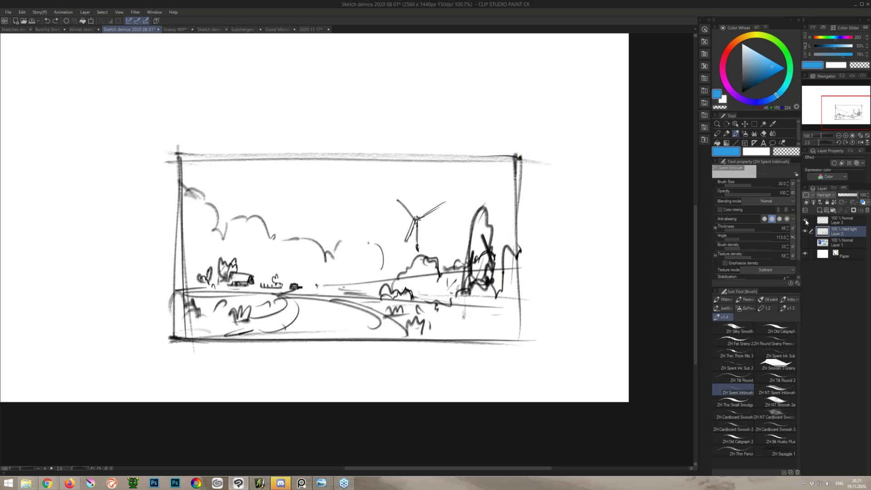
drag(813, 224, 839, 234)
mouse_move(495, 138)
mouse_down()
mouse_move(508, 263)
mouse_move(458, 252)
mouse_move(462, 163)
mouse_move(435, 254)
mouse_move(488, 236)
mouse_move(481, 272)
mouse_up()
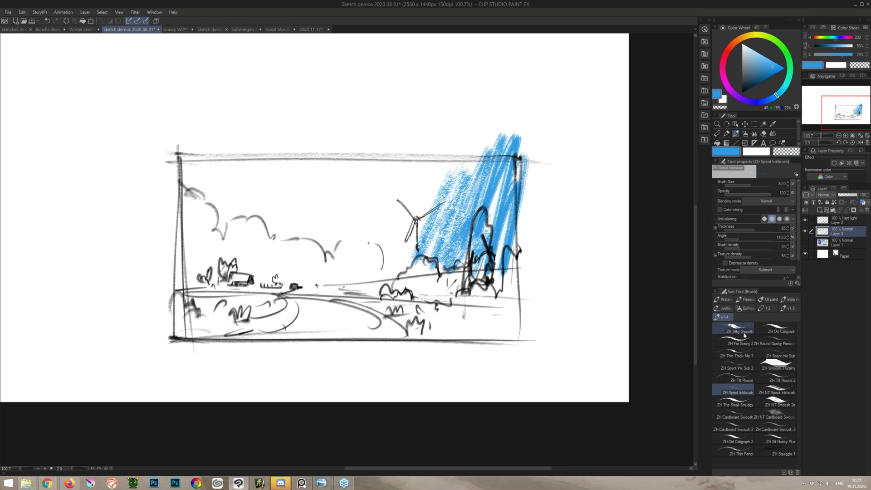
Step: Block in the sky with blue strokes across the frame using the ZH Thin Thick Mix 3 brush
click(746, 358)
mouse_move(498, 207)
mouse_down()
mouse_move(495, 218)
mouse_move(431, 190)
mouse_move(381, 281)
mouse_move(359, 160)
mouse_move(279, 150)
mouse_move(204, 182)
mouse_move(399, 272)
mouse_move(508, 257)
mouse_up()
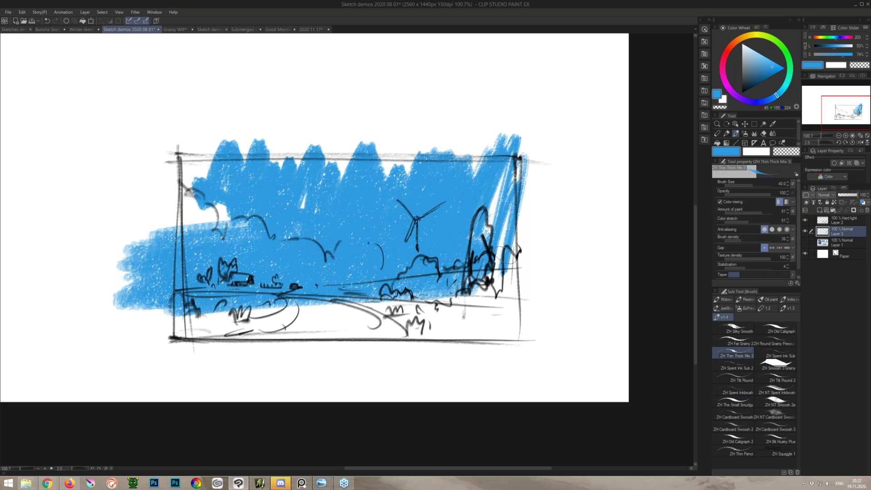
mouse_move(230, 227)
mouse_down()
mouse_move(224, 178)
mouse_move(177, 141)
mouse_move(170, 171)
mouse_up()
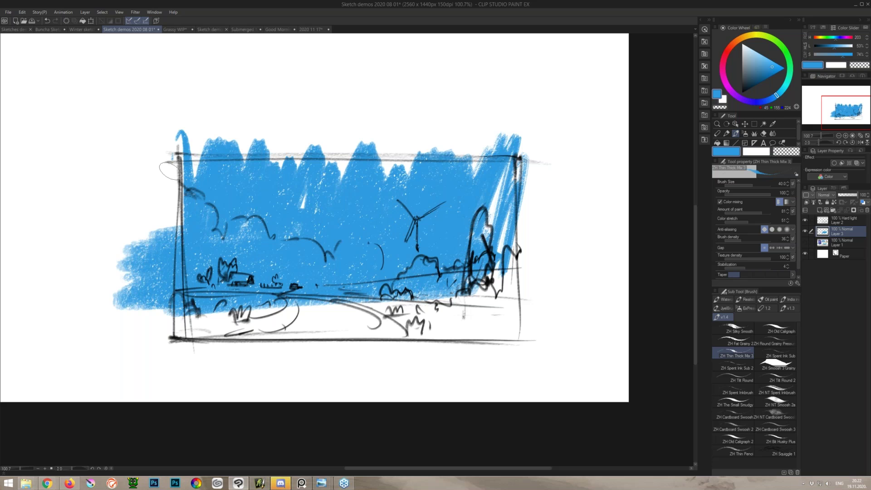
drag(467, 273, 525, 272)
drag(576, 157, 267, 156)
drag(153, 197, 177, 188)
Step: Layer progressively lighter cyan-blue strokes over the right side and lower part of the sky
click(779, 92)
click(767, 65)
mouse_move(489, 148)
mouse_down()
mouse_move(458, 200)
mouse_move(424, 208)
mouse_move(325, 270)
mouse_up()
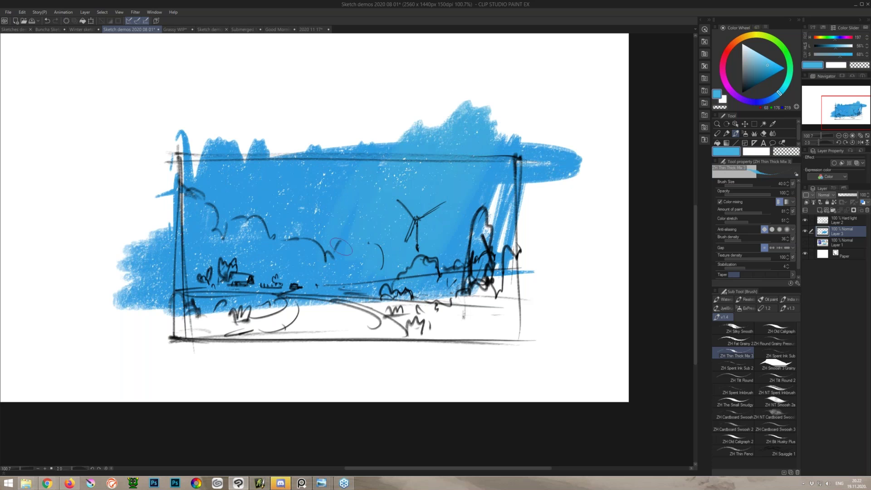
drag(509, 181, 490, 239)
click(764, 62)
mouse_move(507, 169)
mouse_down()
mouse_move(464, 265)
mouse_move(492, 260)
mouse_move(374, 272)
mouse_move(111, 321)
mouse_up()
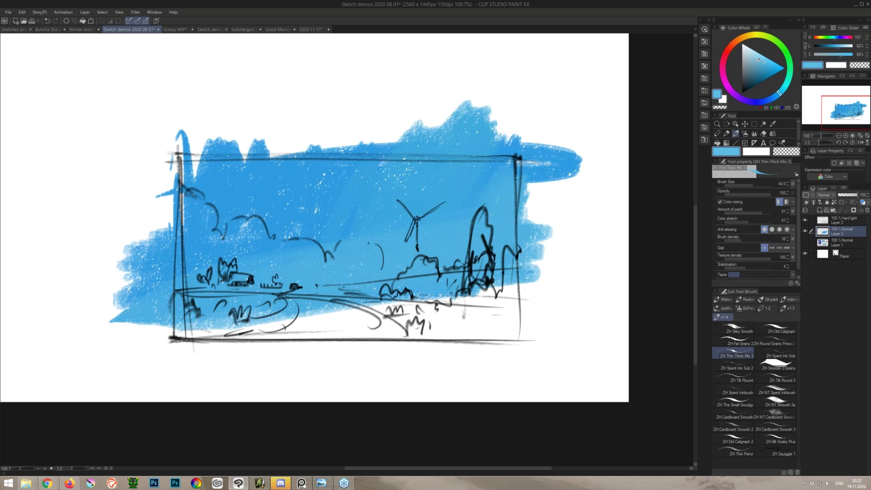
Step: Cover the ground area with pale grey-blue, and reinforce the upper sky with blue sampled from it
click(750, 57)
mouse_move(349, 281)
mouse_down()
mouse_move(521, 299)
mouse_move(544, 326)
mouse_move(601, 330)
mouse_up()
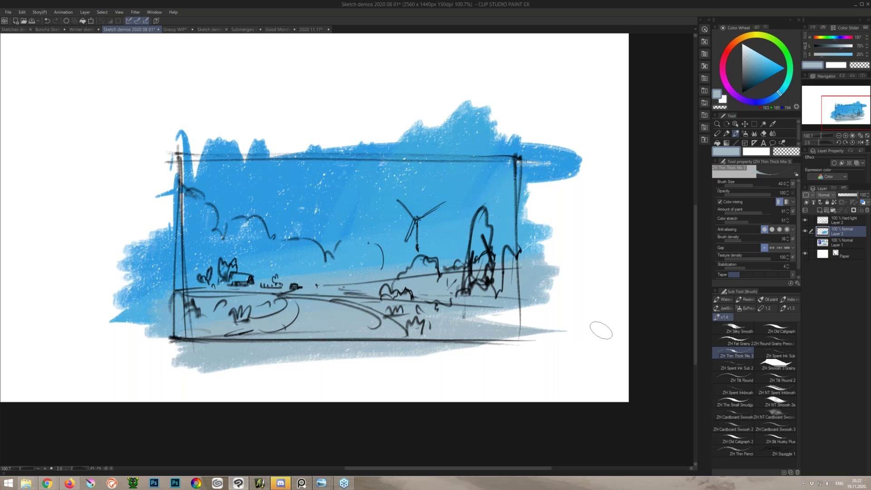
alt+click(254, 169)
mouse_move(302, 158)
mouse_down()
mouse_move(245, 158)
mouse_move(177, 175)
mouse_up()
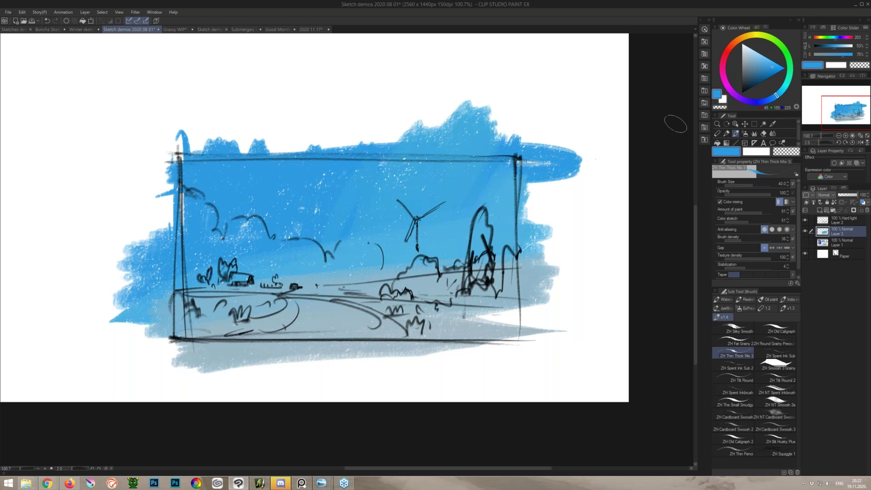
Step: Paint near-white cloud strokes along the sketched cloud outlines and a wispy streak rising through the upper sky
click(744, 45)
mouse_move(365, 244)
mouse_down()
mouse_move(376, 260)
mouse_move(336, 248)
mouse_move(347, 263)
mouse_move(382, 257)
mouse_up()
mouse_move(321, 259)
mouse_down()
mouse_move(308, 241)
mouse_move(324, 258)
mouse_move(315, 263)
mouse_move(297, 247)
mouse_move(353, 256)
mouse_move(355, 277)
mouse_up()
drag(265, 222, 280, 245)
mouse_move(239, 214)
mouse_down()
mouse_move(252, 229)
mouse_move(233, 245)
mouse_up()
drag(205, 204, 227, 241)
drag(201, 177, 183, 174)
drag(199, 195, 180, 192)
mouse_move(289, 153)
mouse_down()
mouse_move(292, 187)
mouse_move(258, 216)
mouse_up()
drag(290, 133, 272, 206)
drag(291, 146, 274, 195)
drag(279, 226, 252, 167)
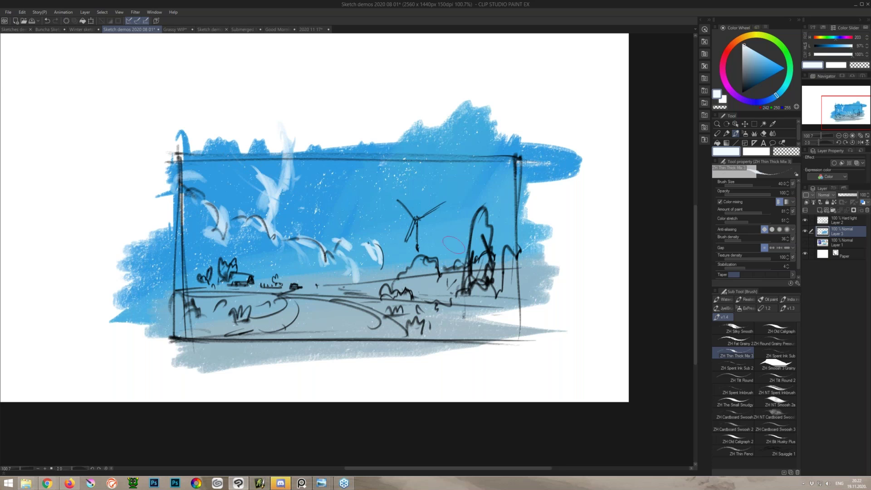
Step: Brighten the lower sky with sampled blue using the ZH Soft Tilt Size 2 airbrush in Hard light mode
alt+click(313, 178)
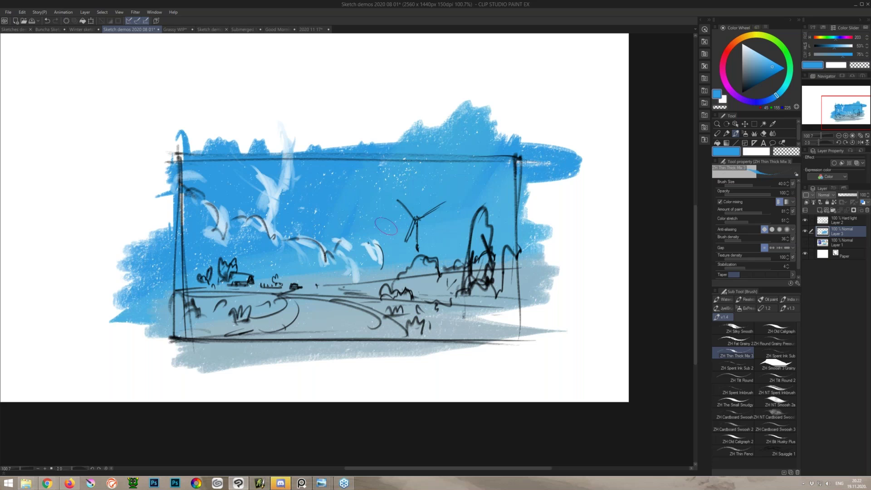
key(b)
mouse_move(490, 196)
mouse_down()
mouse_move(431, 197)
mouse_move(347, 214)
mouse_move(373, 261)
mouse_move(501, 258)
mouse_move(471, 209)
mouse_move(411, 201)
mouse_move(335, 223)
mouse_up()
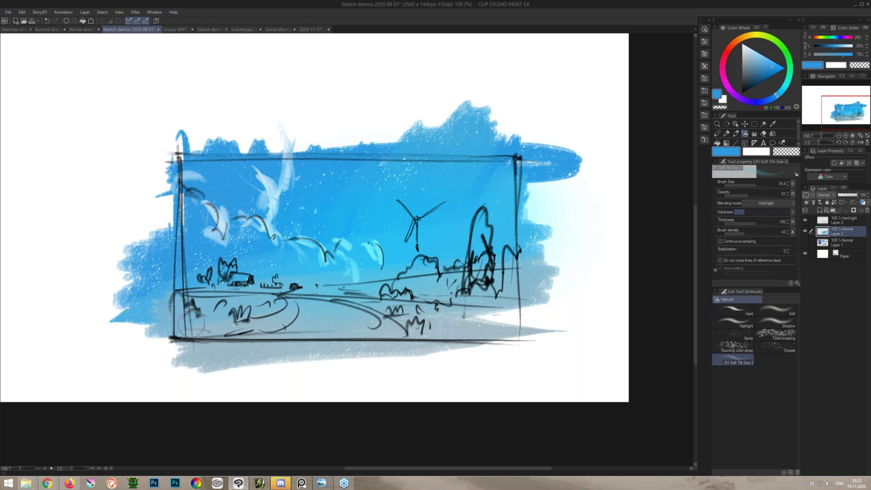
Step: Block in the foreground ground with a dark desaturated green using the ZH Thin Thick Mix 3 brush
key(b)
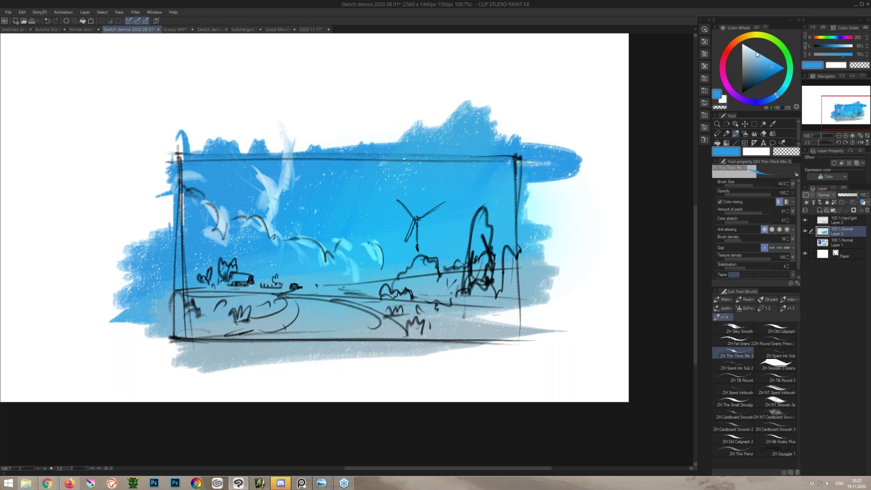
click(790, 67)
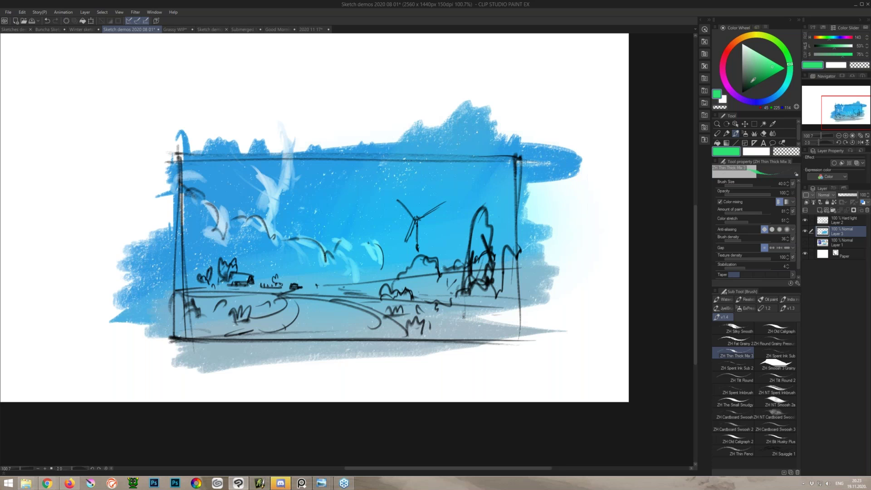
click(751, 80)
drag(749, 80, 746, 83)
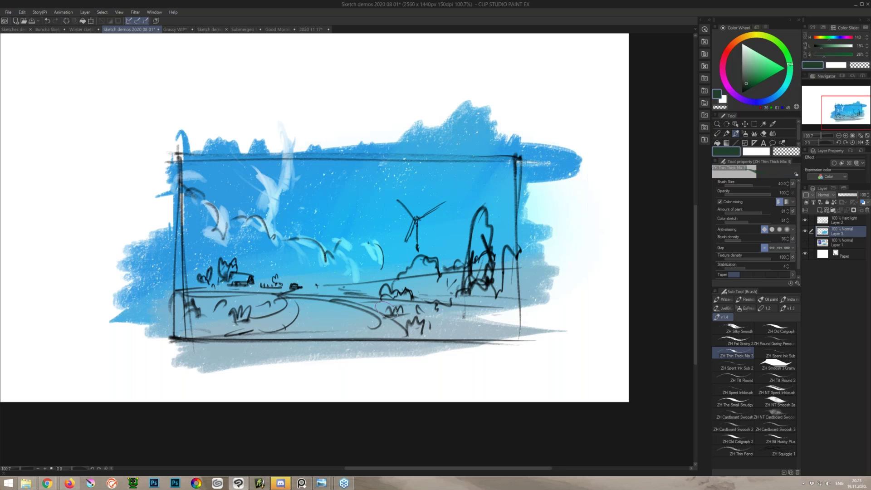
mouse_move(306, 304)
mouse_down()
mouse_move(251, 316)
mouse_move(156, 313)
mouse_move(520, 311)
mouse_up()
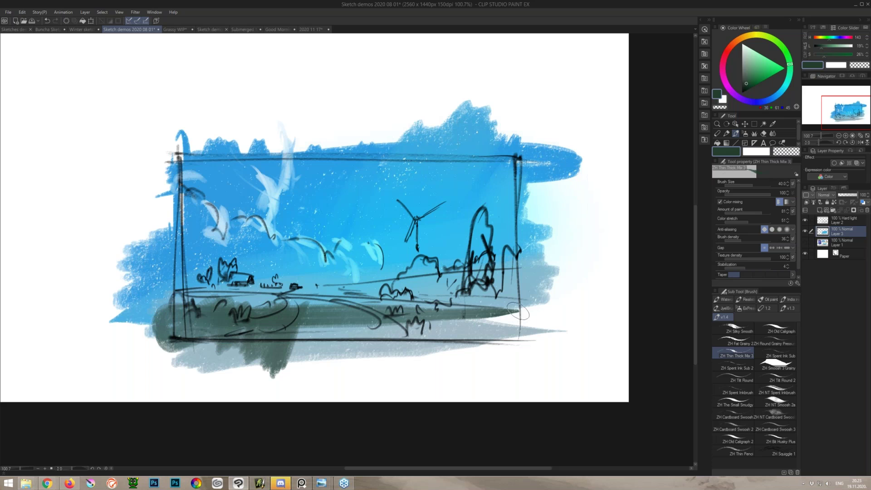
Step: Extend the dark green over the hill slope, the rounded bush, the tall tree and the foreground shrubs
mouse_move(306, 294)
mouse_down()
mouse_move(165, 292)
mouse_move(408, 297)
mouse_move(513, 288)
mouse_move(324, 288)
mouse_up()
drag(324, 288, 520, 273)
mouse_move(424, 263)
mouse_down()
mouse_move(410, 272)
mouse_move(429, 272)
mouse_up()
mouse_move(481, 217)
mouse_down()
mouse_move(472, 272)
mouse_move(483, 299)
mouse_move(499, 304)
mouse_move(481, 321)
mouse_up()
mouse_move(411, 333)
mouse_down()
mouse_move(393, 308)
mouse_move(419, 299)
mouse_up()
mouse_move(449, 324)
mouse_down()
mouse_move(472, 347)
mouse_move(481, 327)
mouse_move(496, 333)
mouse_up()
Step: Add dark olive-brown shadows to the foreground shrubs and hillside, undoing the broad stroke that runs past the frame
drag(756, 36, 750, 35)
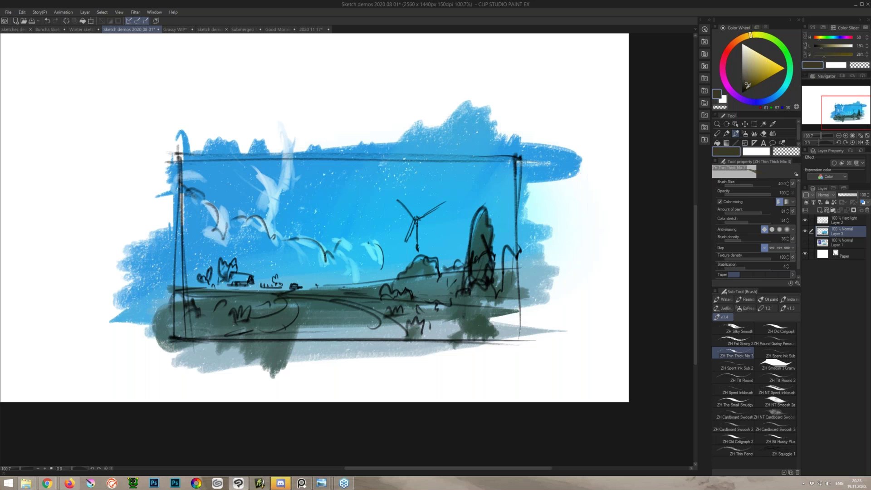
drag(746, 83, 743, 86)
drag(481, 321, 415, 340)
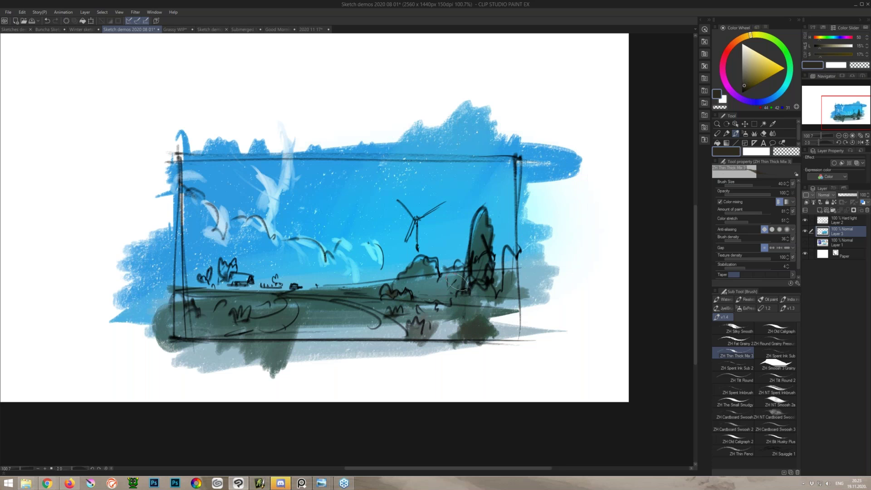
mouse_move(419, 294)
mouse_down()
mouse_move(460, 296)
mouse_move(370, 272)
mouse_up()
drag(288, 313, 93, 345)
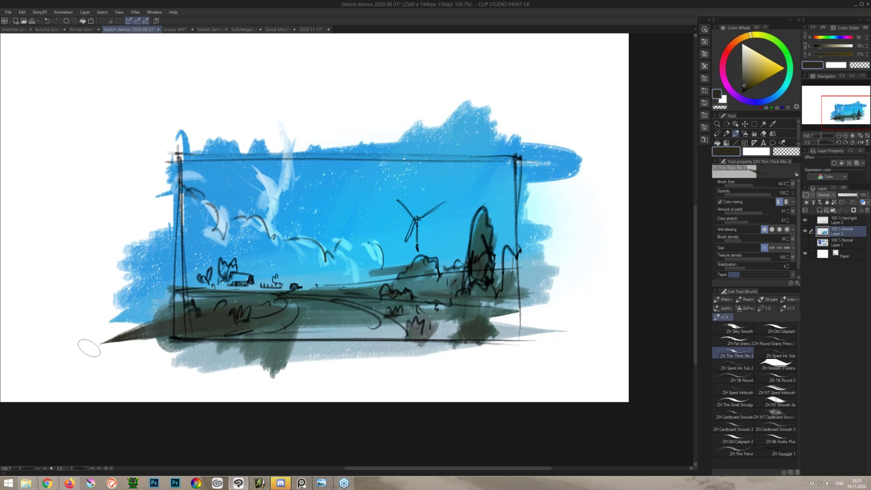
key(ctrl+z)
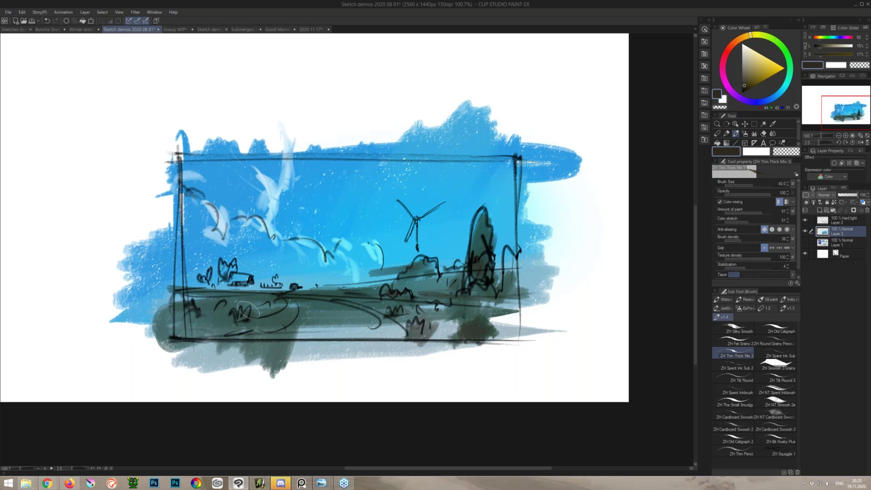
mouse_move(183, 306)
mouse_down()
mouse_move(181, 297)
mouse_move(182, 318)
mouse_up()
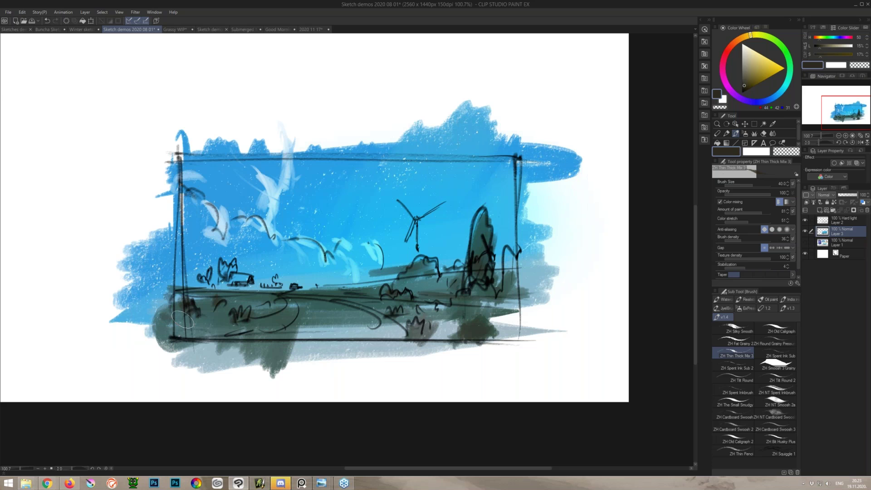
Step: Dab muted teal onto the road area and paint the distant trees by the house with sampled dark green
alt+click(313, 303)
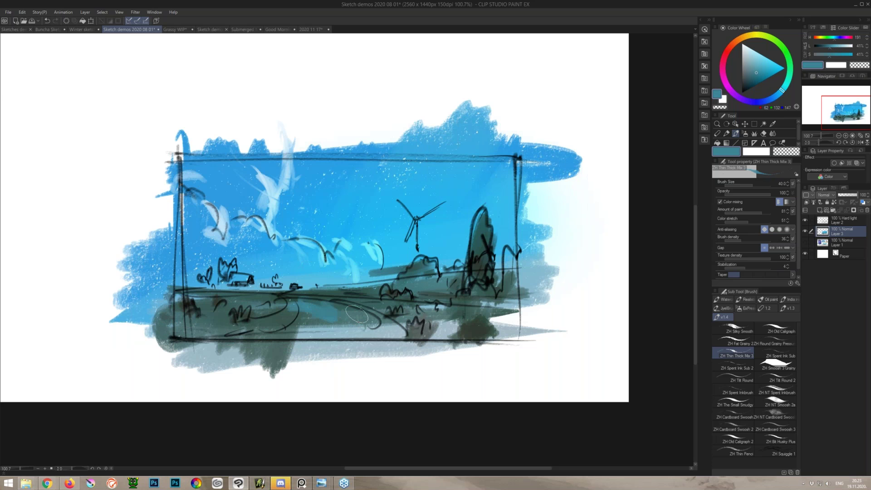
alt+click(489, 268)
alt+click(248, 296)
drag(224, 270, 182, 286)
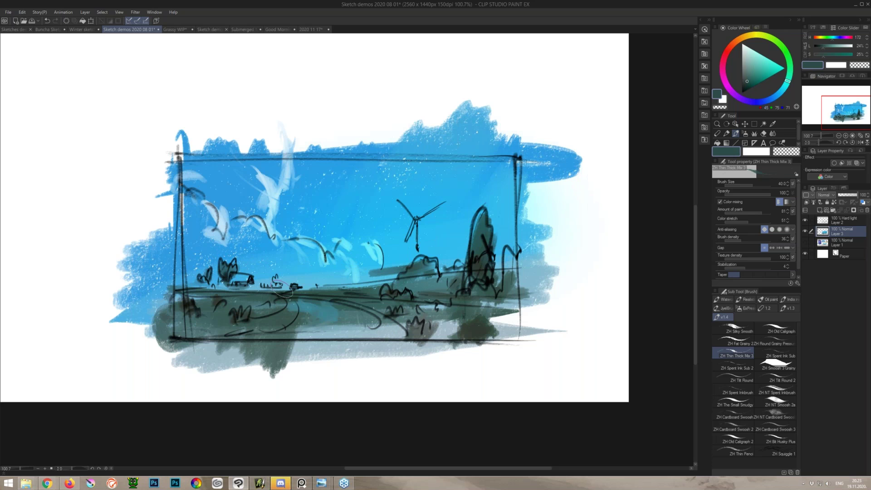
Step: Add more saturated green accents to the near field, the middle bushes and the tall tree
click(788, 66)
drag(759, 73, 756, 81)
mouse_move(250, 300)
mouse_down()
mouse_move(268, 301)
mouse_move(233, 299)
mouse_up()
mouse_move(413, 299)
mouse_down()
mouse_move(500, 284)
mouse_move(473, 240)
mouse_move(482, 275)
mouse_up()
Step: Paint the distant field strip and the windmill blades pale yellow with the ZH Spent Inkbrush
click(755, 35)
click(760, 55)
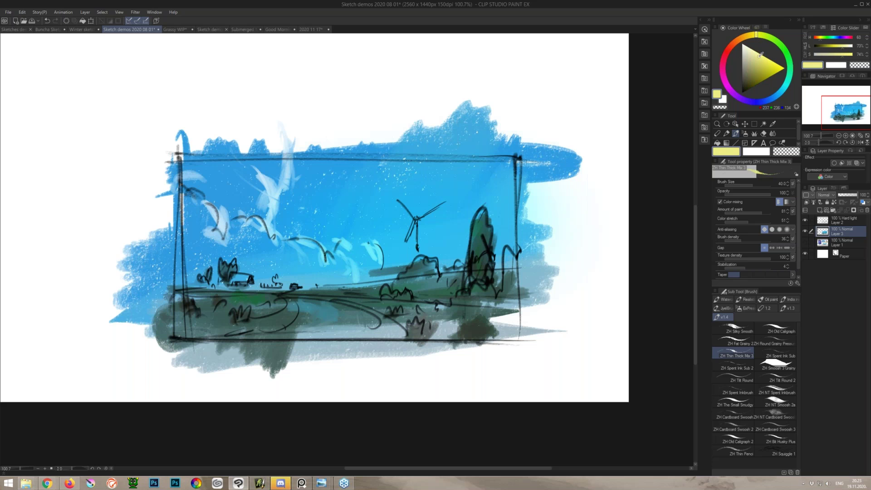
click(736, 366)
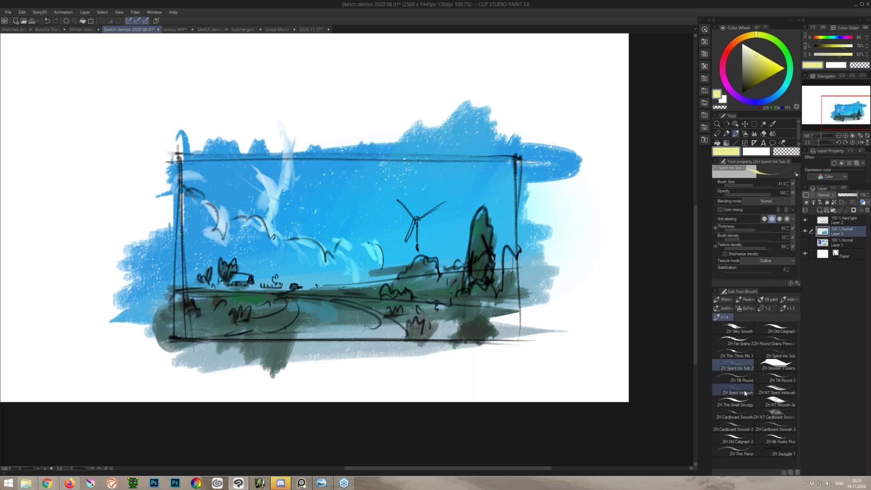
click(746, 393)
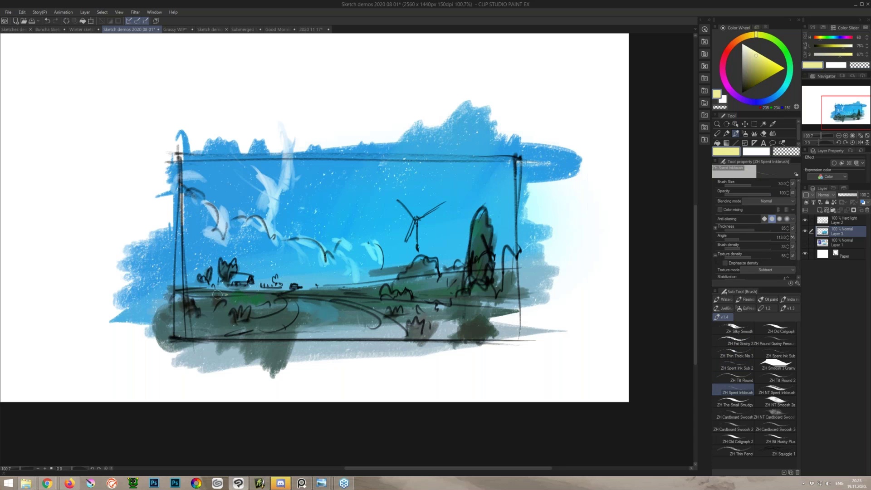
drag(179, 295, 318, 293)
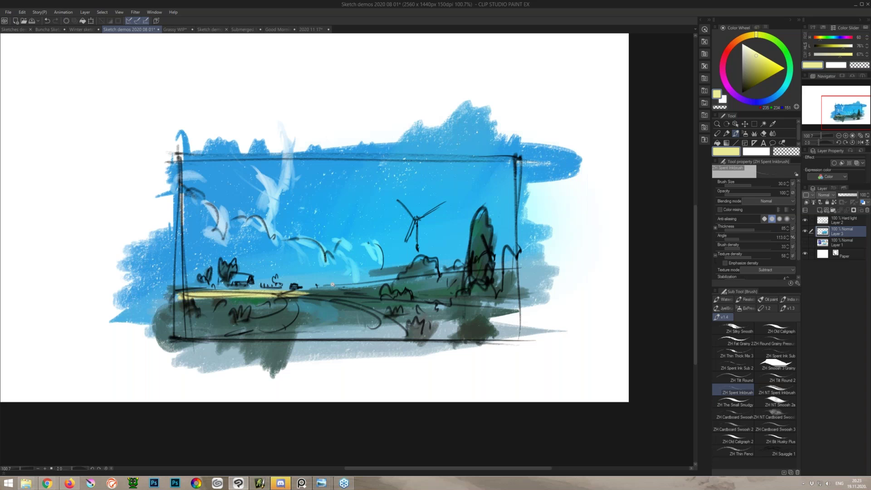
drag(332, 284, 407, 250)
mouse_move(536, 134)
mouse_down()
mouse_move(507, 148)
mouse_move(471, 144)
mouse_up()
drag(483, 176, 470, 197)
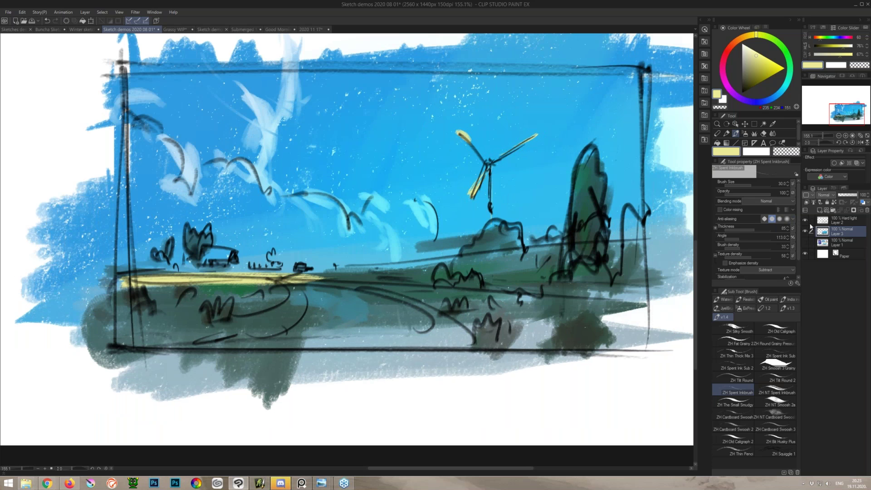
Step: Check the colours with the line sketch hidden, and fill the rounded hill bush with dark green sampled from the tall tree
click(805, 220)
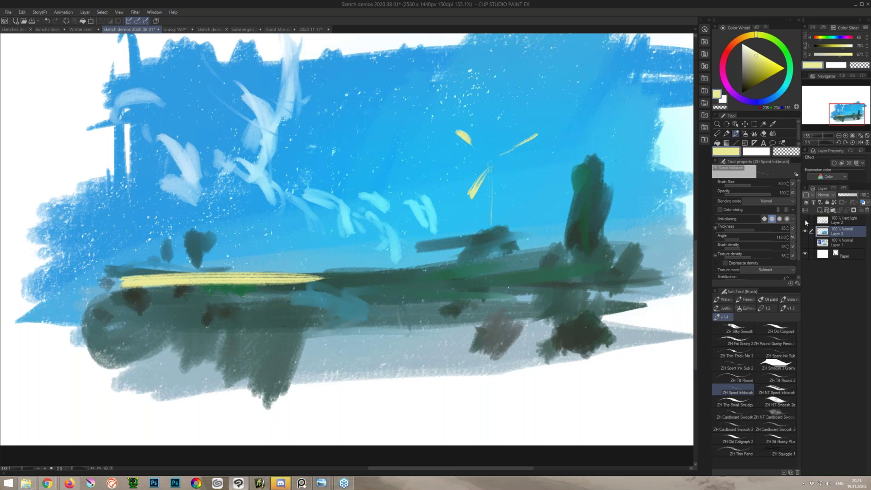
click(805, 220)
alt+click(585, 209)
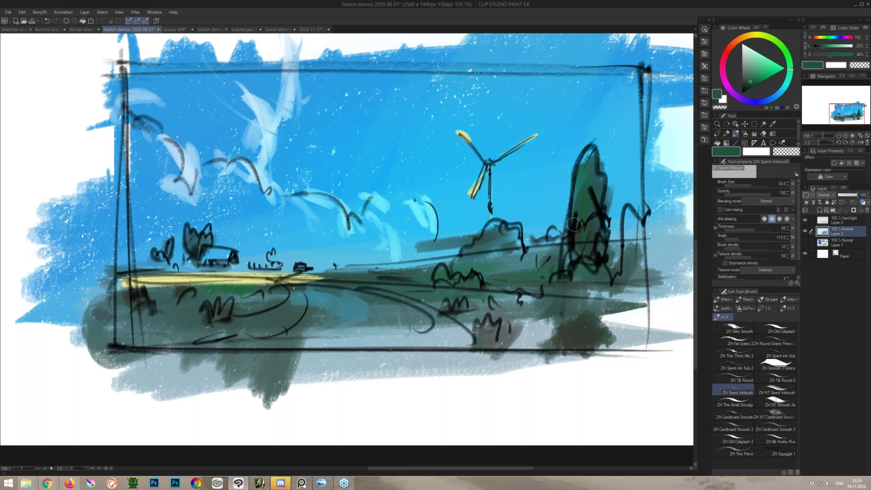
alt+click(495, 242)
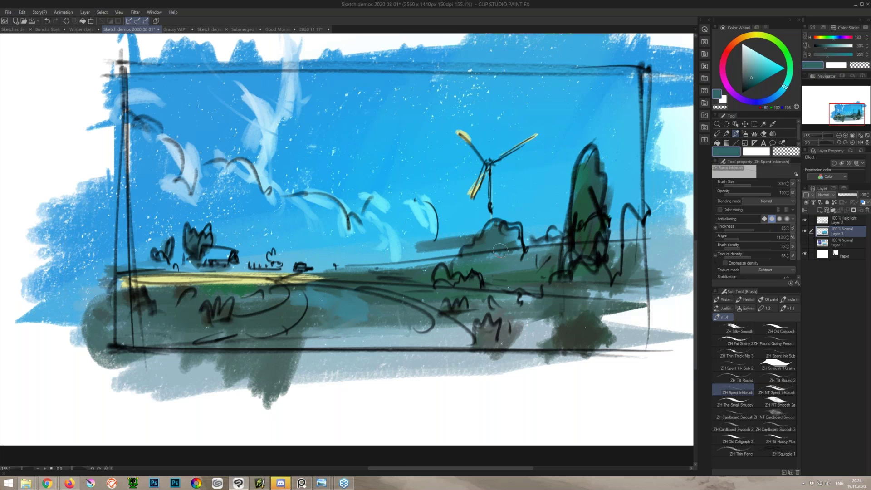
alt+click(588, 229)
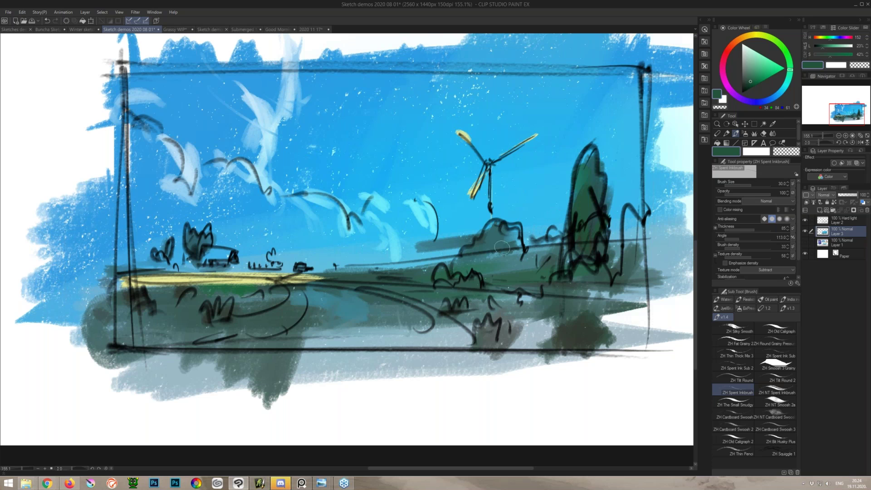
mouse_move(488, 250)
mouse_down()
mouse_move(509, 235)
mouse_move(498, 227)
mouse_move(474, 245)
mouse_move(486, 250)
mouse_move(471, 253)
mouse_move(515, 247)
mouse_up()
click(752, 74)
alt+click(489, 245)
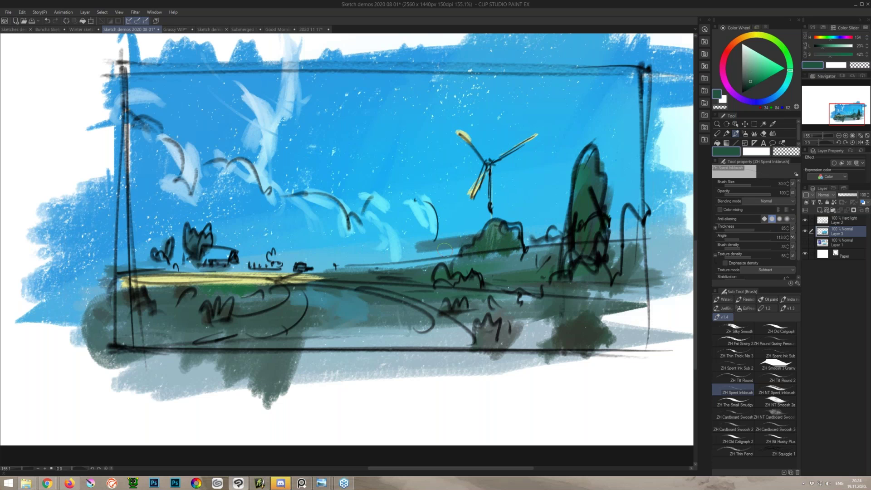
Step: Paint the distant hills and treeline behind the rounded bush and tall tree with sampled muted teal
alt+click(465, 229)
alt+click(447, 245)
drag(406, 260, 482, 243)
drag(526, 236, 562, 223)
mouse_move(629, 220)
mouse_down()
mouse_move(645, 221)
mouse_move(621, 230)
mouse_up()
Step: Sample colours from the sky, a cloud and the near field, ending on a dark blue-green from the field
alt+click(390, 248)
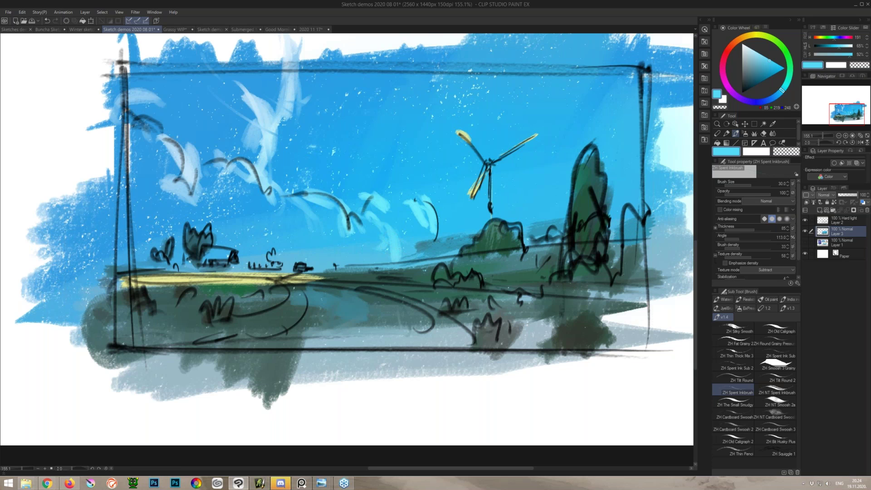
alt+click(262, 150)
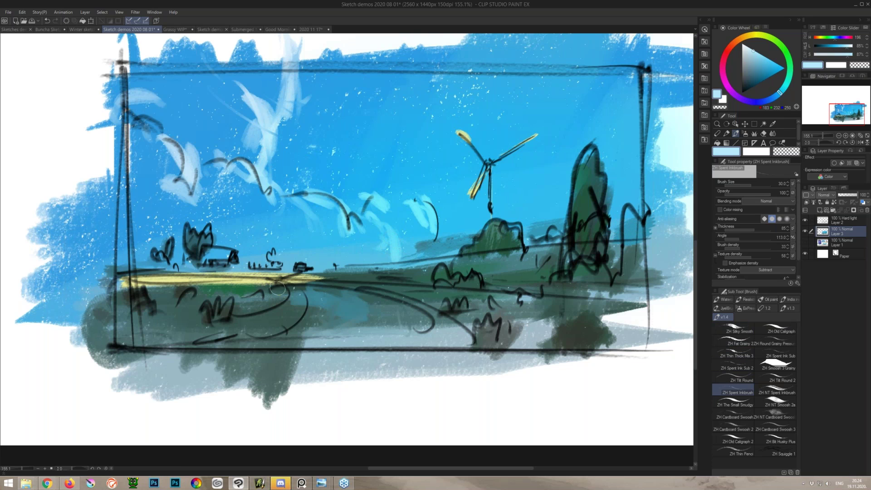
alt+click(255, 289)
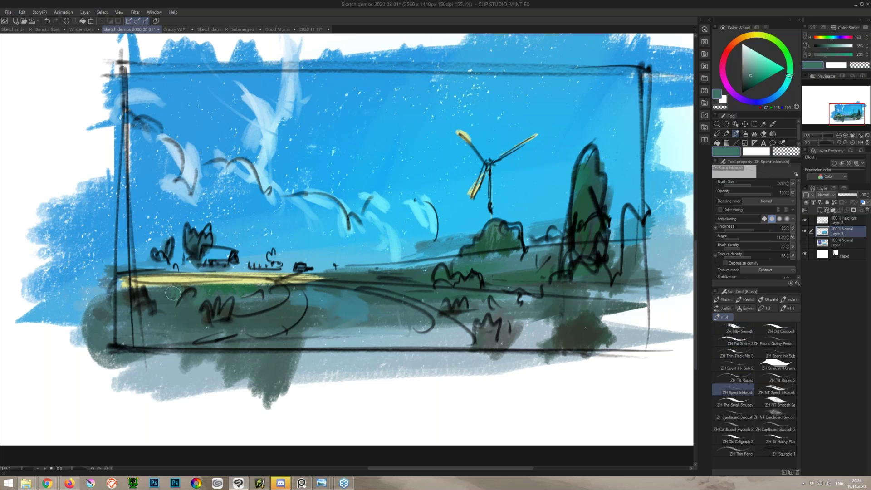
alt+click(237, 293)
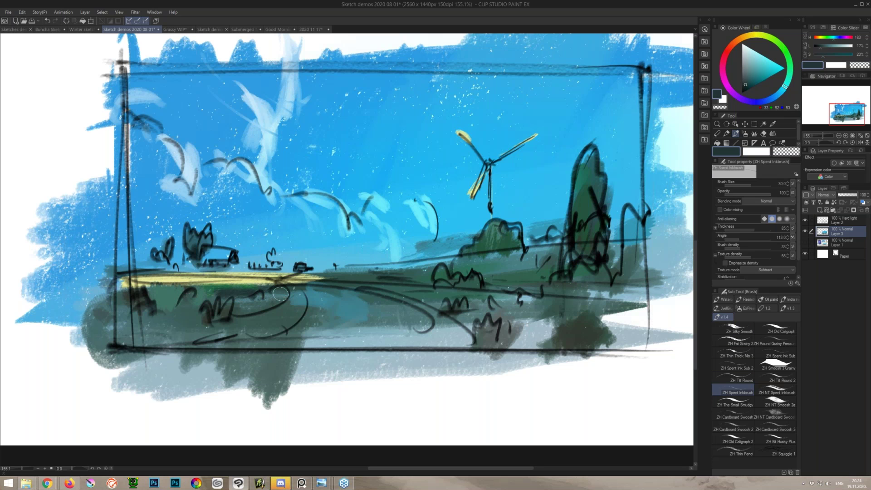
scroll(487, 290, down, 5)
drag(496, 282, 472, 243)
scroll(474, 241, up, 3)
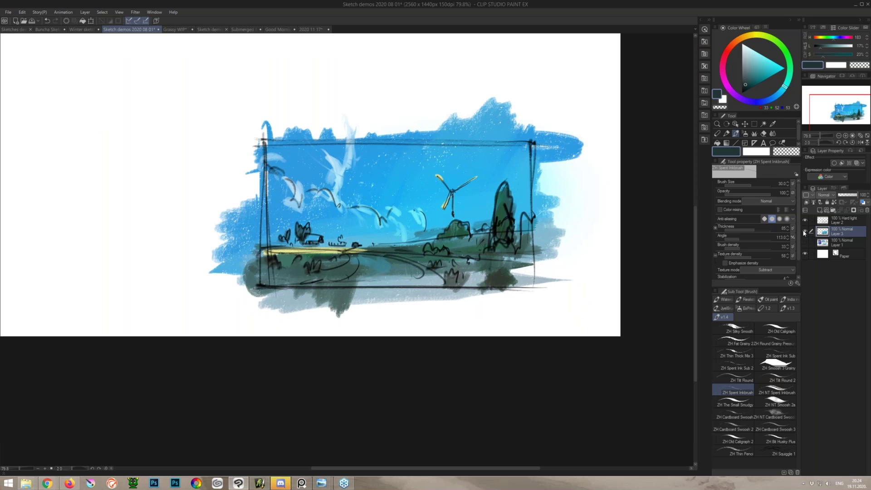
Step: Check the painting by toggling the colour and line-sketch layers, and fill the farmhouse with reddish brown
click(804, 230)
click(804, 231)
click(805, 220)
click(804, 219)
scroll(340, 253, up, 3)
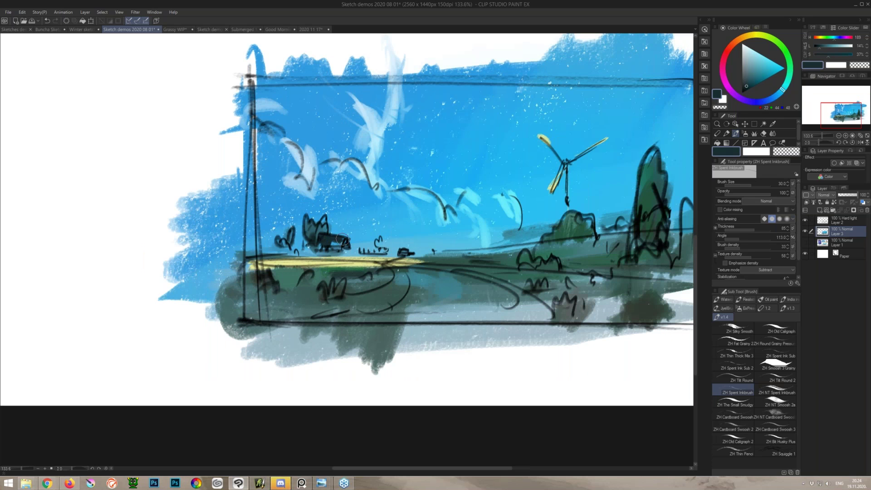
drag(730, 50, 733, 44)
click(752, 78)
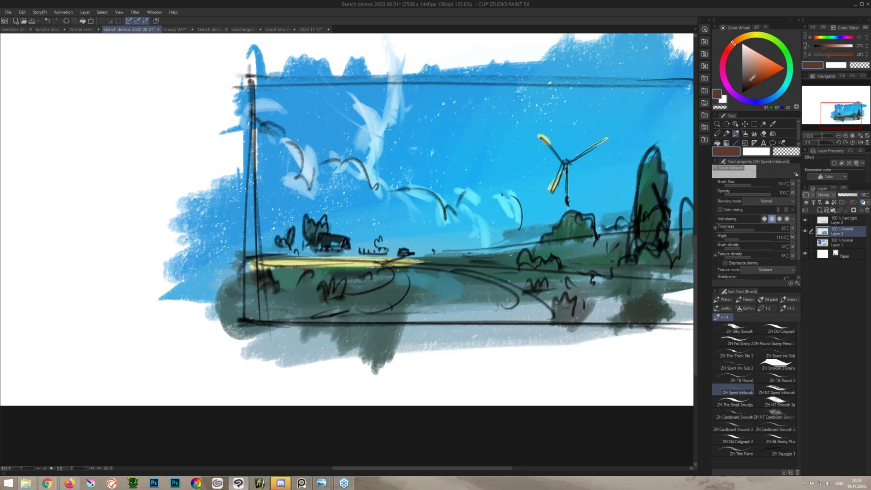
drag(340, 237, 325, 237)
Step: Extend the pale yellow field strip between the farmhouse and the small dark shape on the horizon using sampled yellow
ctrl+click(328, 261)
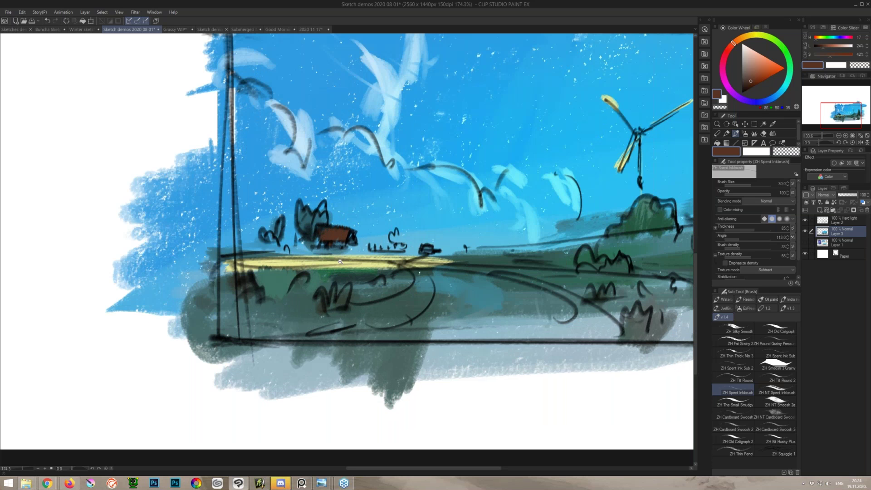
ctrl+click(328, 262)
alt+click(354, 252)
alt+click(353, 257)
mouse_move(338, 251)
mouse_down()
mouse_move(537, 245)
mouse_move(466, 257)
mouse_move(569, 260)
mouse_up()
Step: Paint the trees around the farmhouse, the small horizon bushes and the strip beneath them a brighter mid green
alt+click(569, 260)
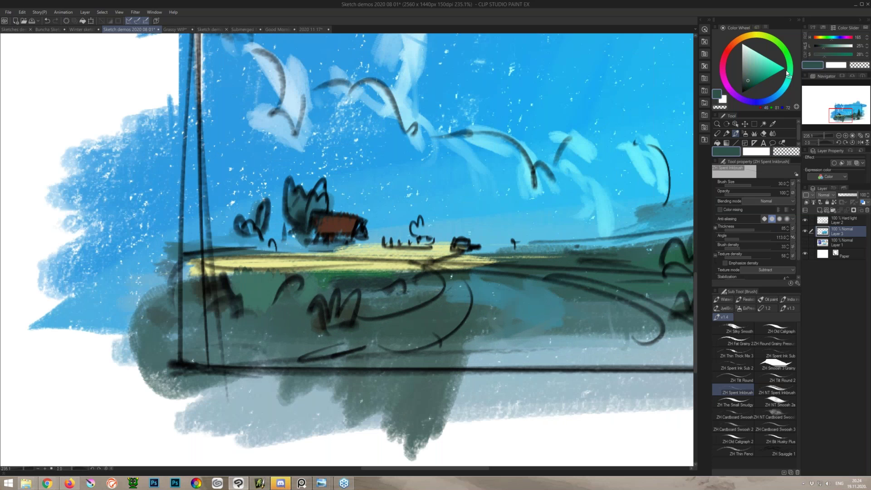
click(756, 75)
mouse_move(414, 218)
mouse_down()
mouse_move(425, 243)
mouse_move(480, 241)
mouse_move(528, 256)
mouse_up()
mouse_move(327, 178)
mouse_down()
mouse_move(333, 206)
mouse_move(299, 222)
mouse_move(261, 225)
mouse_move(265, 239)
mouse_move(313, 237)
mouse_move(191, 240)
mouse_up()
drag(218, 249, 245, 249)
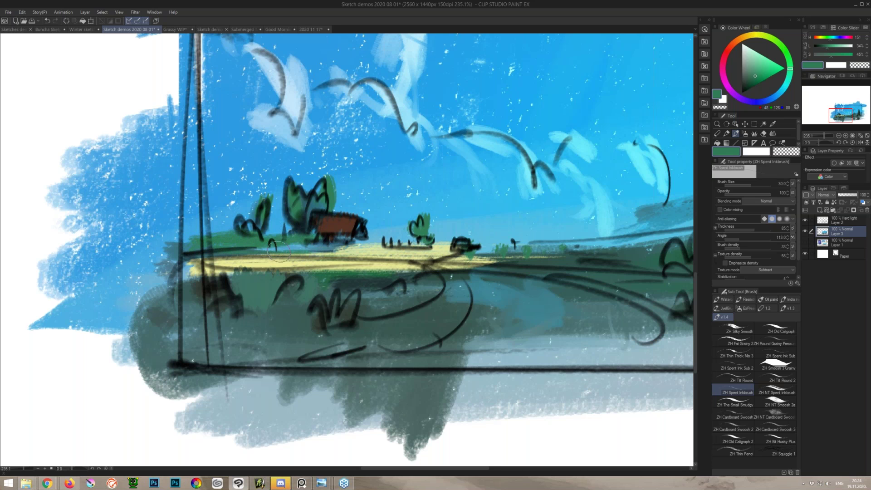
drag(344, 245, 454, 250)
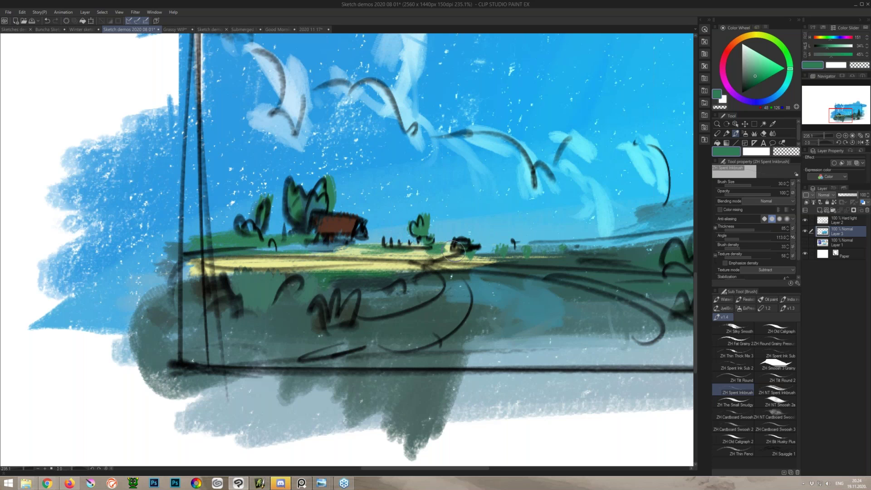
drag(602, 265, 438, 257)
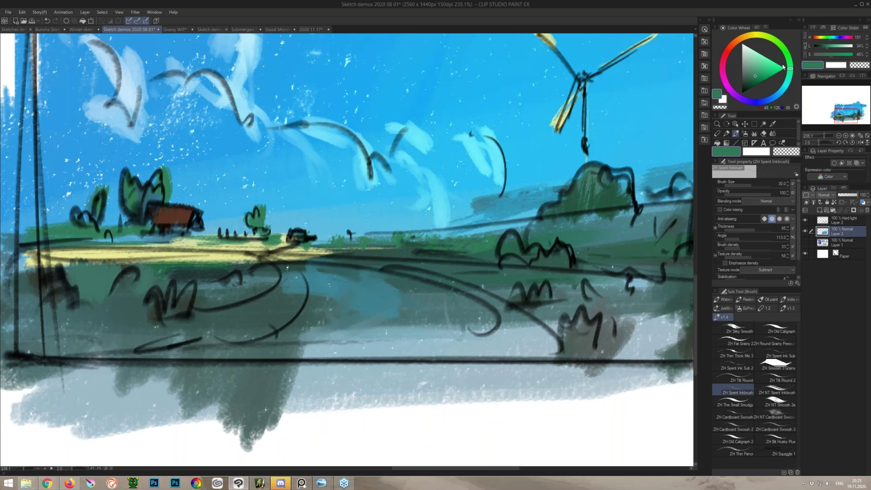
Step: Dab lighter green patches onto the middle field around the bushes below the rounded hill bush
click(754, 71)
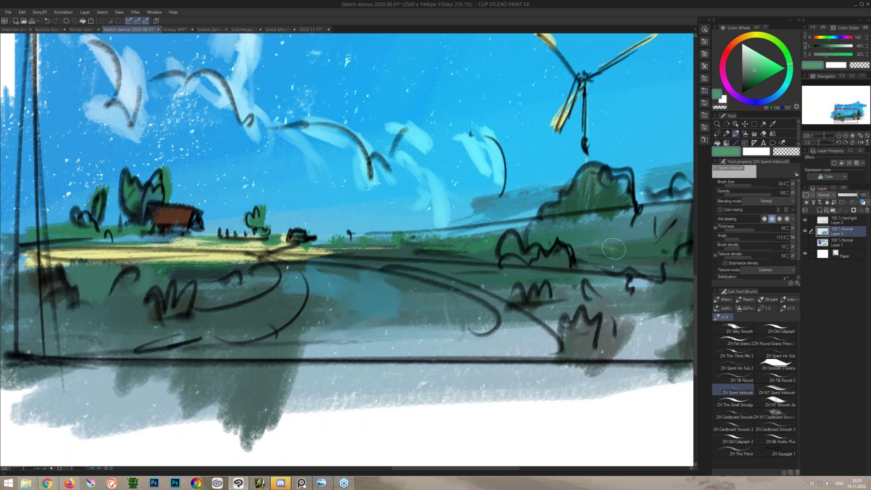
drag(610, 249, 578, 251)
drag(456, 244, 491, 249)
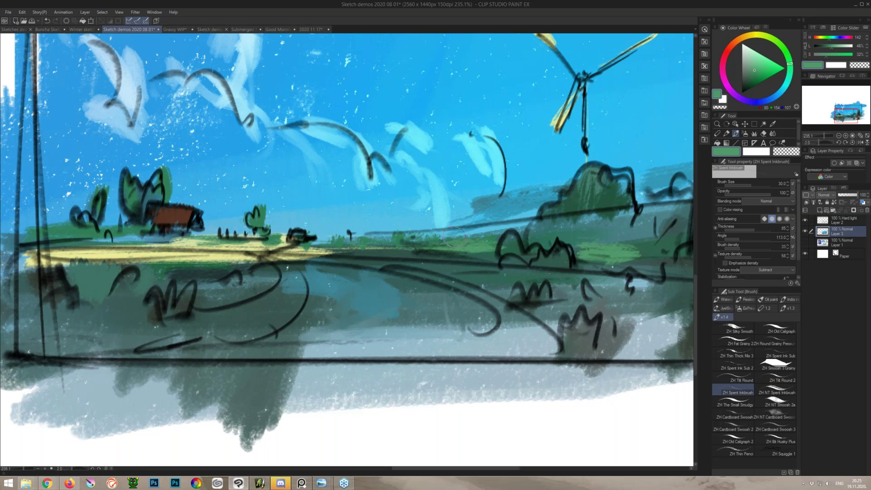
mouse_move(449, 274)
mouse_down()
mouse_move(469, 270)
mouse_move(448, 272)
mouse_up()
Step: Paint bright yellow-green patches of grass in the left field just below the pale yellow strip
alt+click(289, 250)
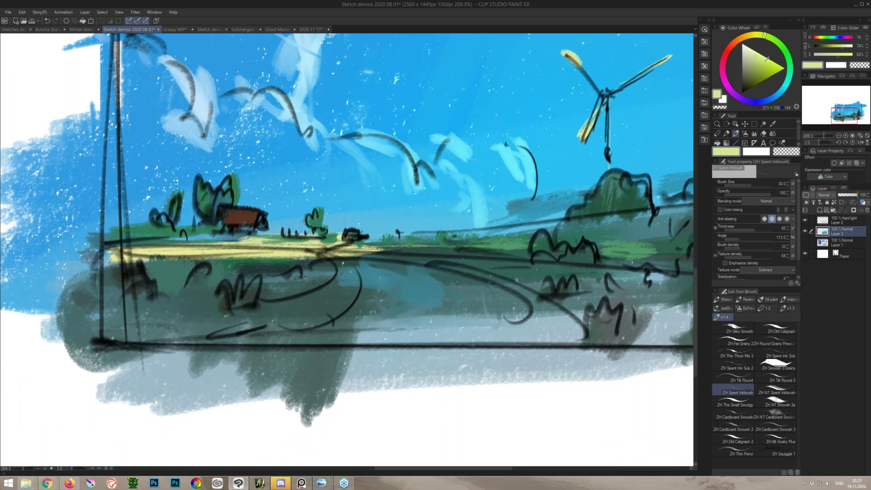
mouse_move(254, 267)
mouse_down()
mouse_move(295, 270)
mouse_move(247, 272)
mouse_up()
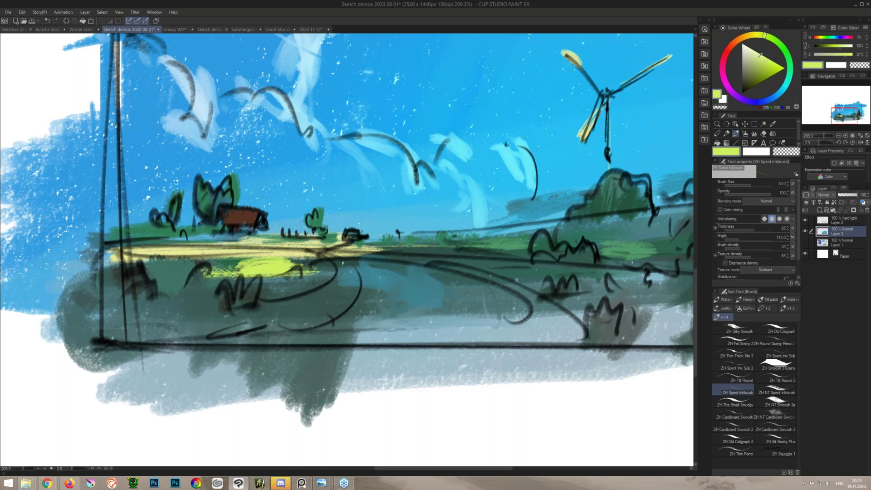
drag(767, 62, 768, 67)
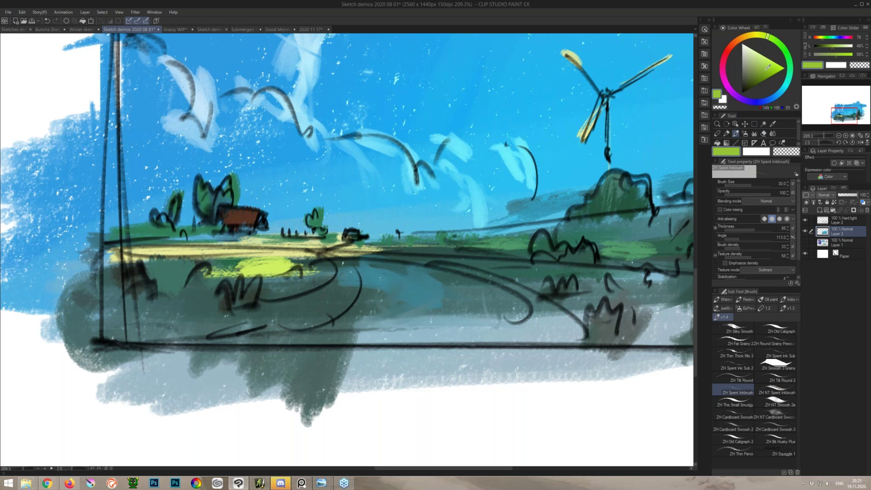
mouse_move(269, 260)
mouse_down()
mouse_move(288, 267)
mouse_move(271, 275)
mouse_move(132, 275)
mouse_move(104, 297)
mouse_up()
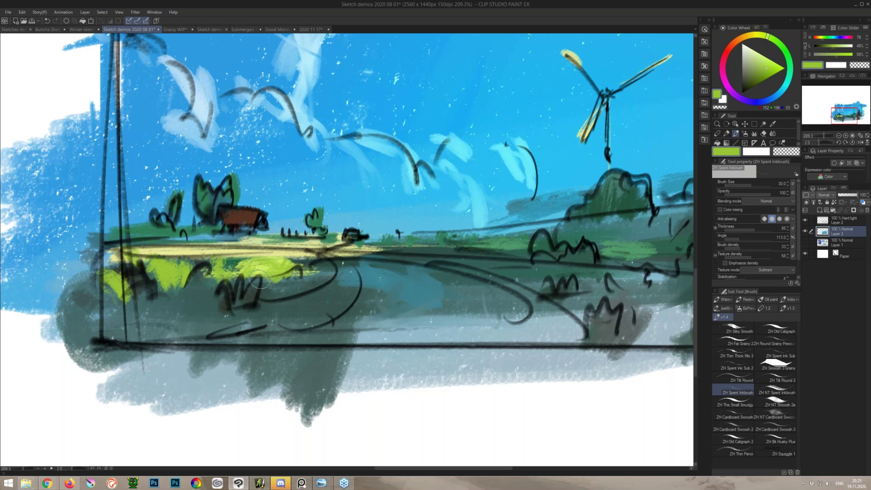
Step: Streak the sloping right-hand hillside with yellow-green, sky blue and sampled green bands
mouse_move(416, 247)
mouse_down()
mouse_move(537, 240)
mouse_move(399, 254)
mouse_move(685, 223)
mouse_move(615, 200)
mouse_up()
alt+click(564, 204)
drag(628, 235, 555, 239)
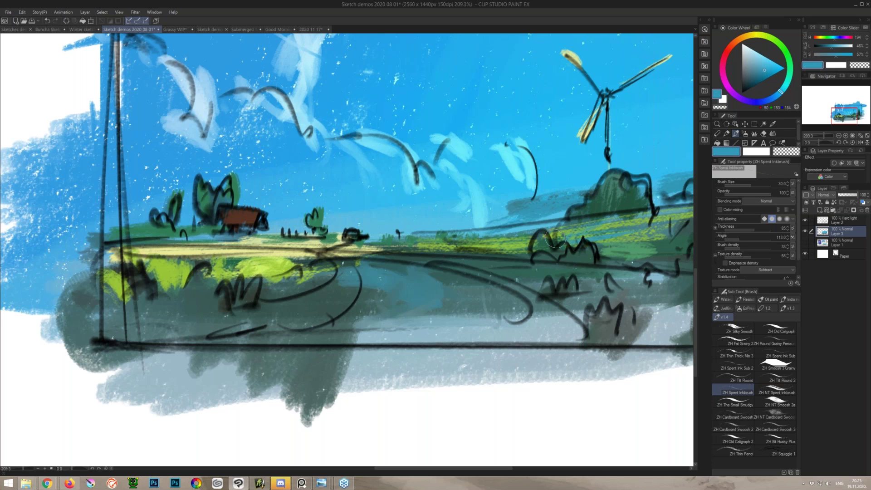
alt+click(579, 235)
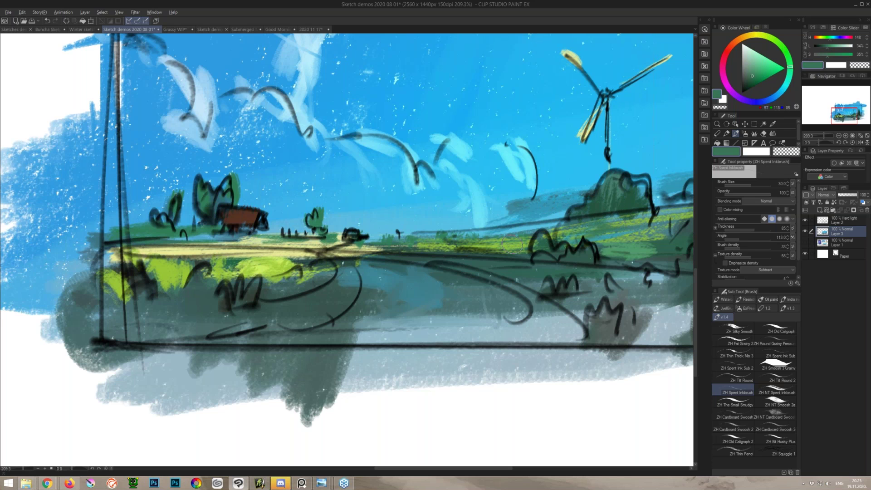
alt+click(338, 247)
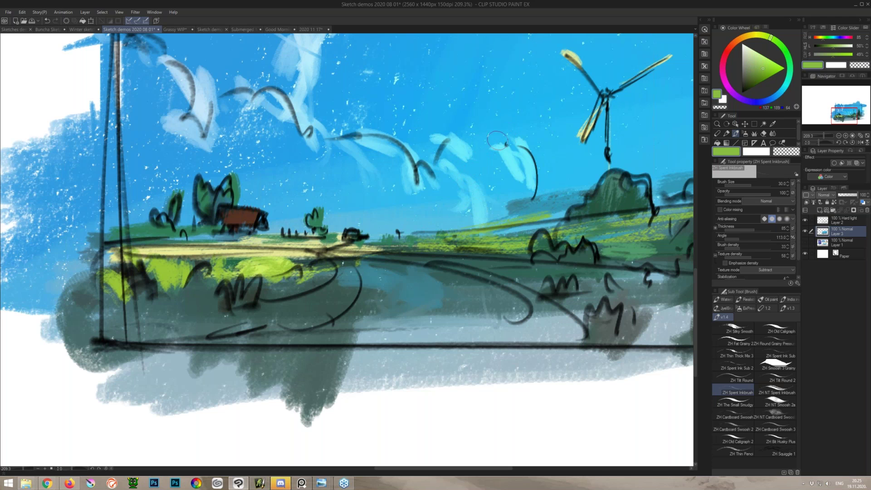
Step: Block in the row of clouds above the horizon with a pale grey-blue
alt+click(657, 99)
drag(747, 63, 749, 52)
mouse_move(507, 172)
mouse_down()
mouse_move(492, 182)
mouse_move(517, 190)
mouse_move(458, 166)
mouse_move(432, 177)
mouse_move(456, 181)
mouse_move(440, 172)
mouse_move(424, 191)
mouse_move(358, 150)
mouse_move(385, 182)
mouse_move(372, 217)
mouse_move(409, 223)
mouse_move(395, 229)
mouse_move(337, 159)
mouse_move(312, 199)
mouse_move(272, 123)
mouse_move(254, 113)
mouse_move(276, 189)
mouse_up()
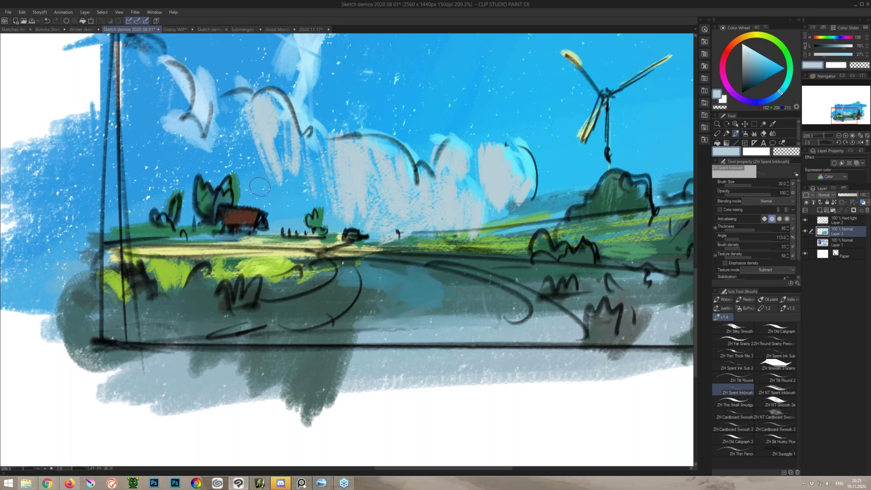
mouse_move(214, 272)
mouse_down()
mouse_move(132, 273)
mouse_move(145, 273)
mouse_up()
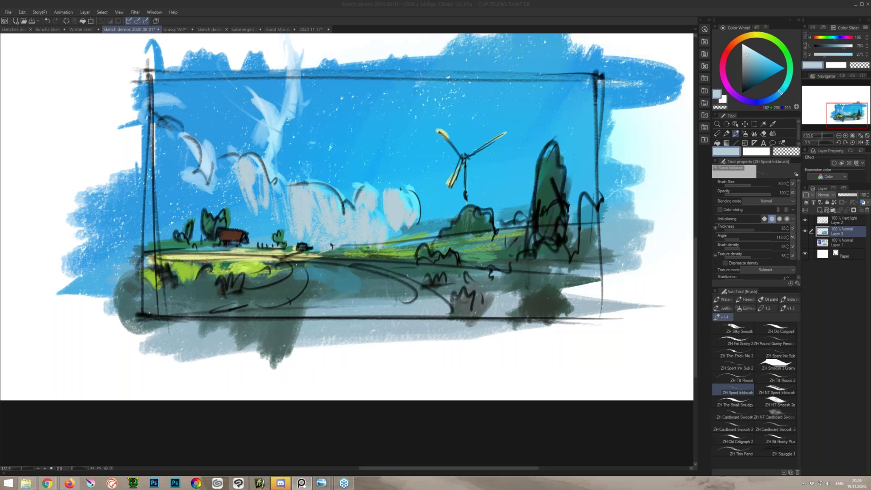
Step: Add light cyan highlights to the upper edges of the right-hand clouds using sampled cloud colours
click(413, 242)
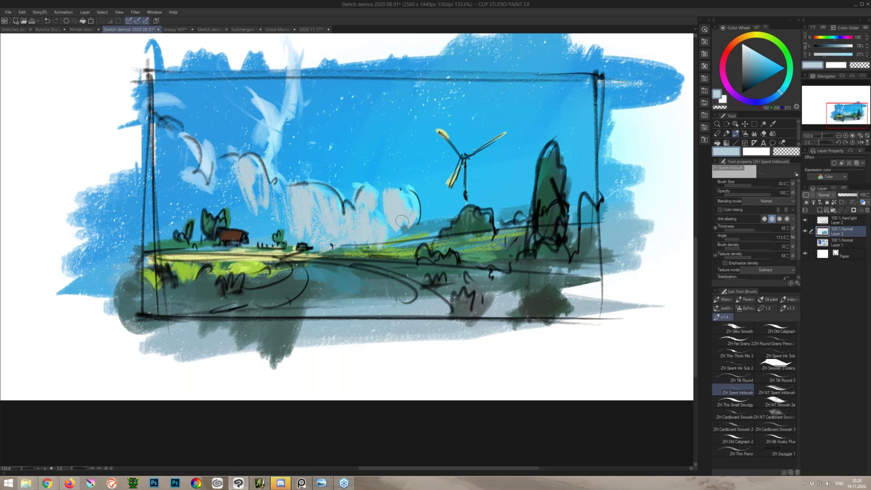
alt+click(277, 128)
alt+click(276, 119)
alt+click(282, 53)
drag(410, 196, 407, 197)
alt+click(404, 195)
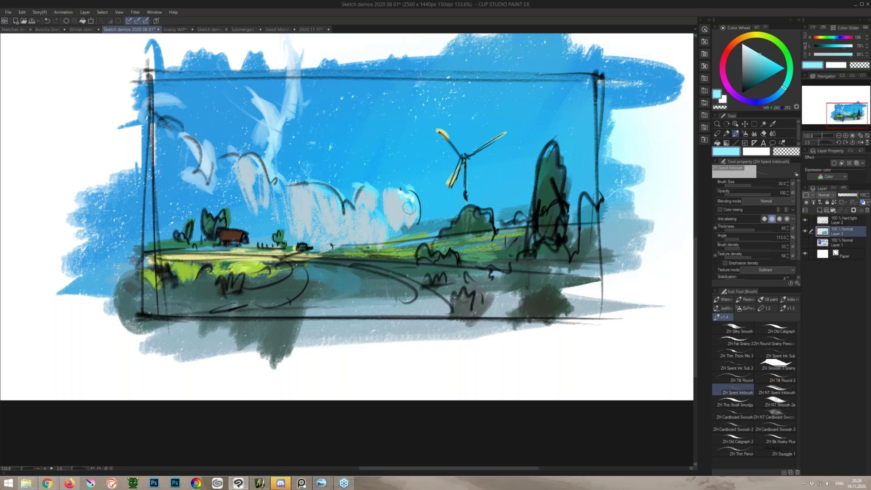
alt+click(405, 195)
drag(367, 180, 371, 185)
drag(379, 217, 362, 209)
mouse_move(273, 204)
mouse_down()
mouse_move(280, 215)
mouse_move(275, 205)
mouse_up()
drag(213, 146, 219, 162)
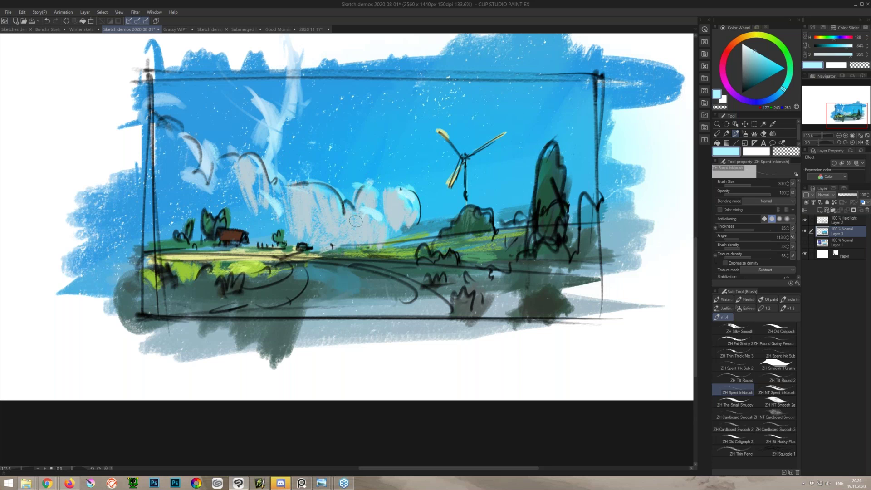
Step: Paint the large cloud mass over the left sky in sampled pale blue with the ZH Cardboard Swoosh brush
click(740, 378)
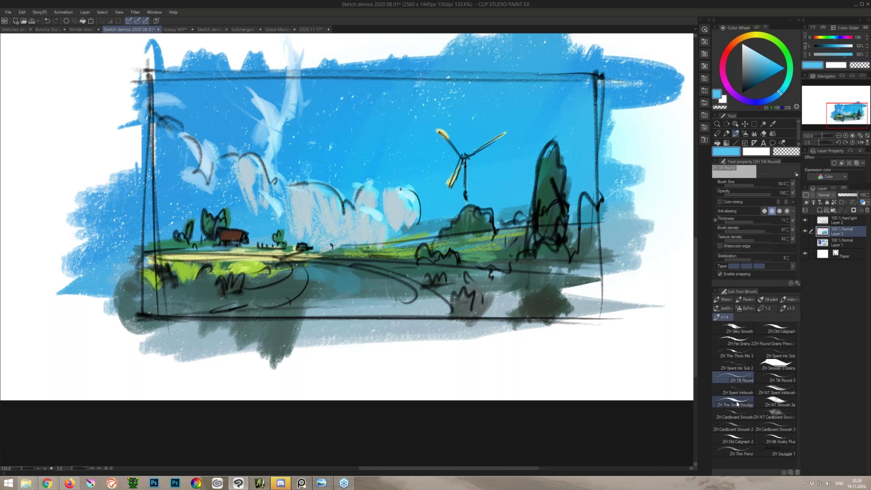
click(735, 401)
click(730, 416)
mouse_move(240, 101)
mouse_down()
mouse_move(249, 138)
mouse_move(265, 130)
mouse_up()
alt+click(282, 121)
mouse_move(281, 101)
mouse_down()
mouse_move(269, 77)
mouse_move(182, 107)
mouse_move(188, 155)
mouse_move(247, 184)
mouse_up()
mouse_move(247, 184)
mouse_down()
mouse_move(211, 217)
mouse_move(170, 125)
mouse_up()
mouse_move(170, 125)
mouse_down()
mouse_move(206, 218)
mouse_move(203, 235)
mouse_up()
mouse_move(250, 195)
mouse_down()
mouse_move(282, 227)
mouse_move(250, 229)
mouse_up()
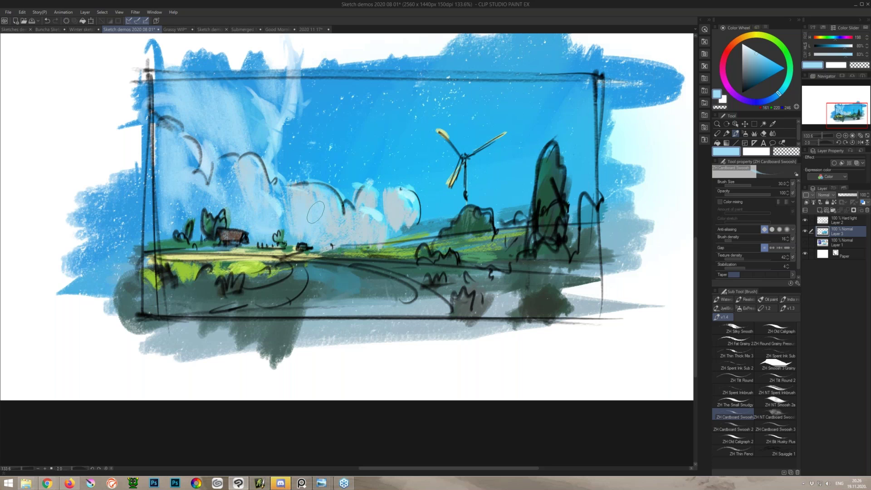
alt+click(344, 234)
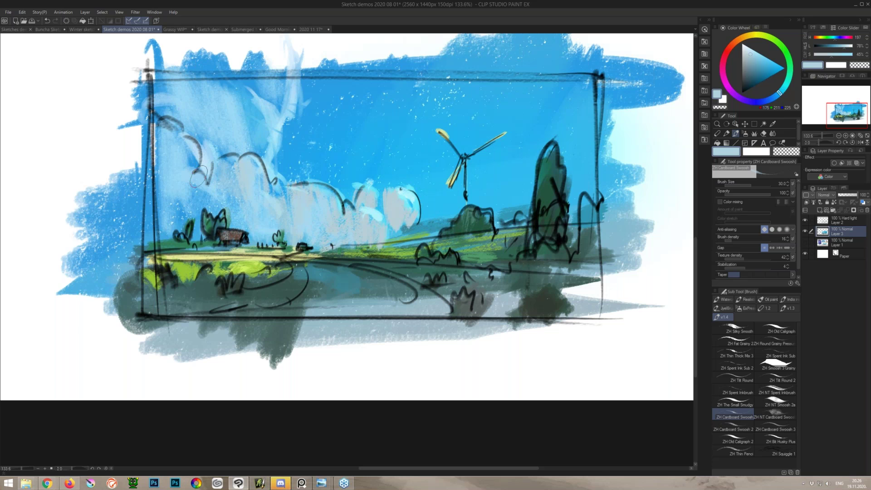
alt+click(228, 145)
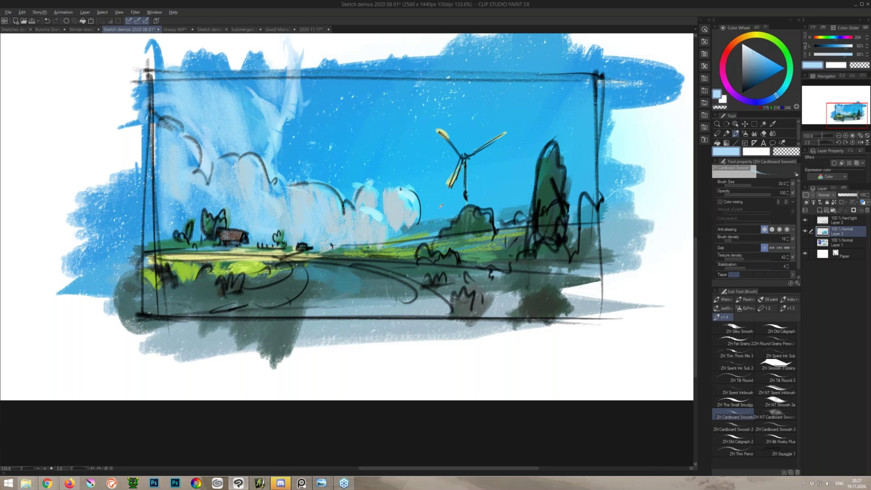
Step: Brush a light turquoise band across the sky behind the windmill and tall tree
click(775, 66)
click(785, 86)
click(759, 59)
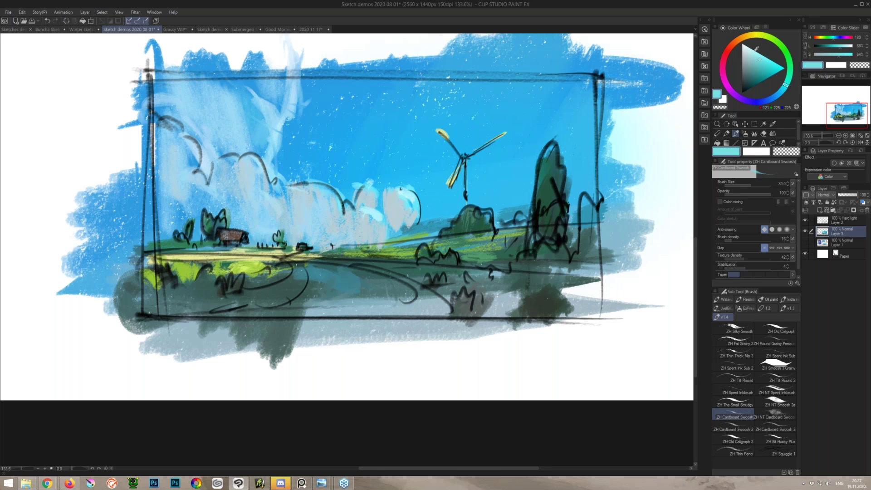
mouse_move(327, 167)
mouse_down()
mouse_move(281, 168)
mouse_move(426, 154)
mouse_move(528, 168)
mouse_move(386, 164)
mouse_move(653, 152)
mouse_up()
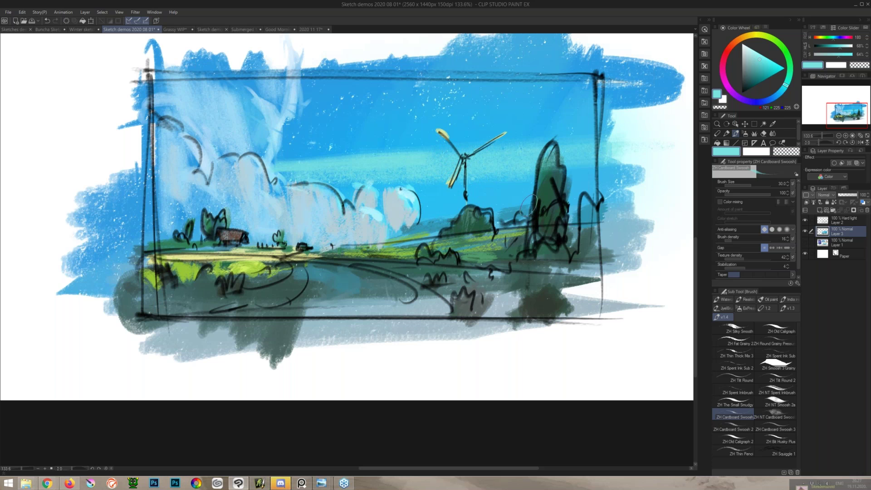
Step: Brush sampled yellow-green over the foreground grass on both sides of the curving path
alt+click(489, 236)
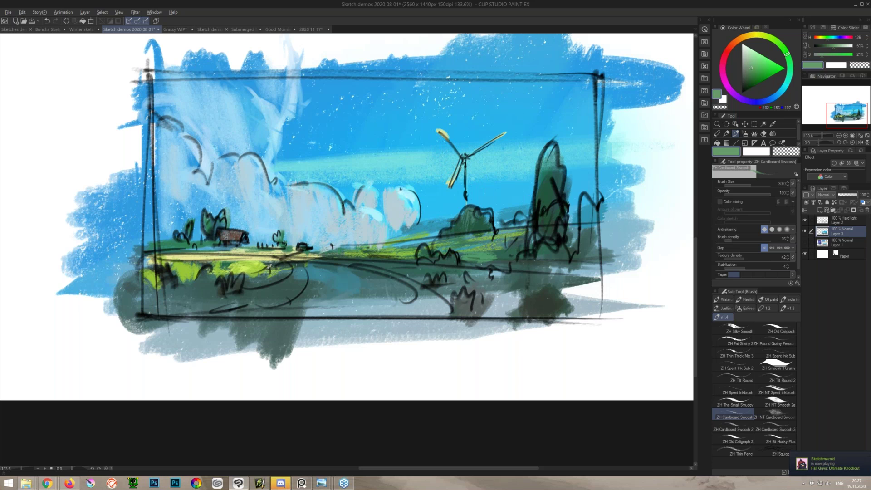
alt+click(256, 265)
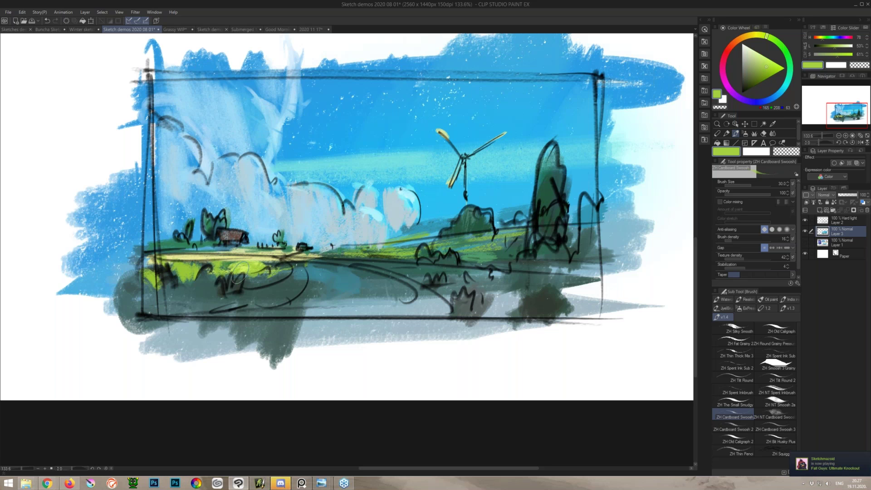
drag(208, 297, 234, 298)
drag(506, 283, 598, 300)
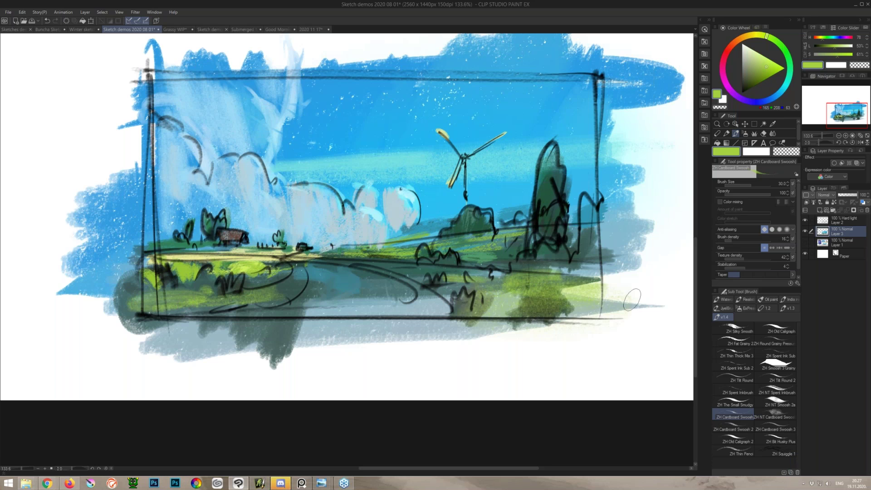
Step: Darken the tall tree and the neighbouring foliage with deep green, and hide the line sketch to check the colours
alt+click(547, 174)
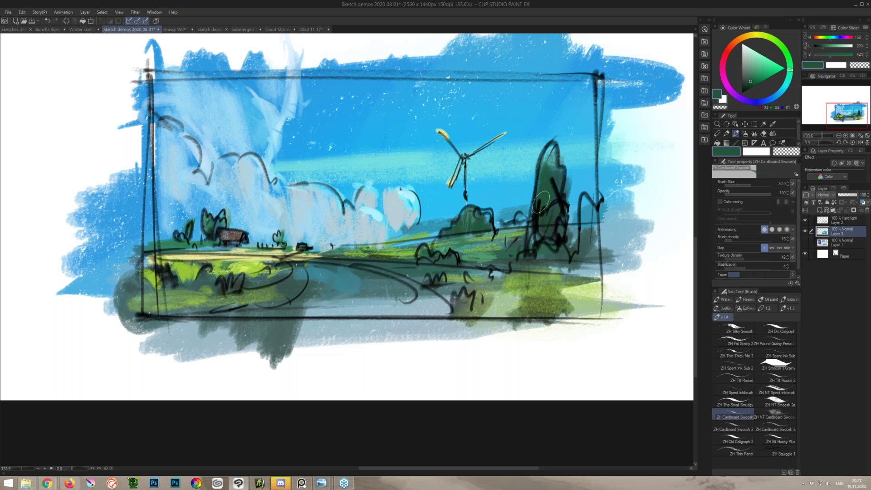
mouse_move(551, 147)
mouse_down()
mouse_move(555, 181)
mouse_move(536, 243)
mouse_up()
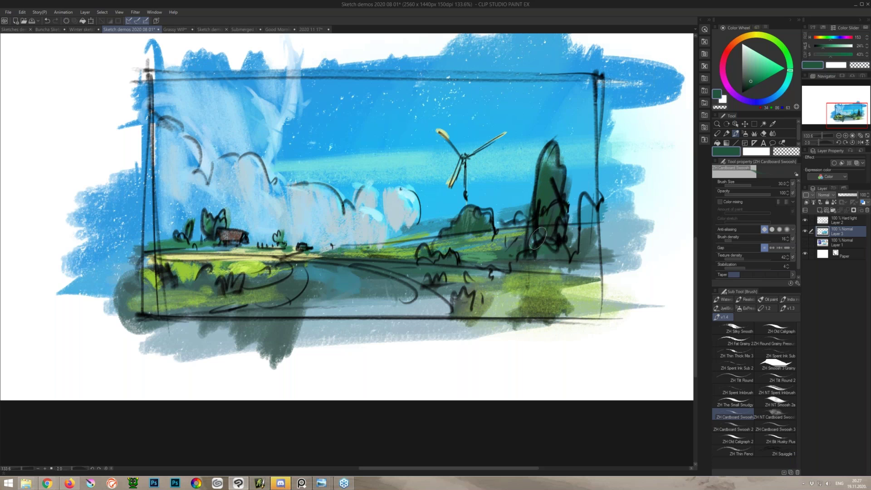
click(748, 84)
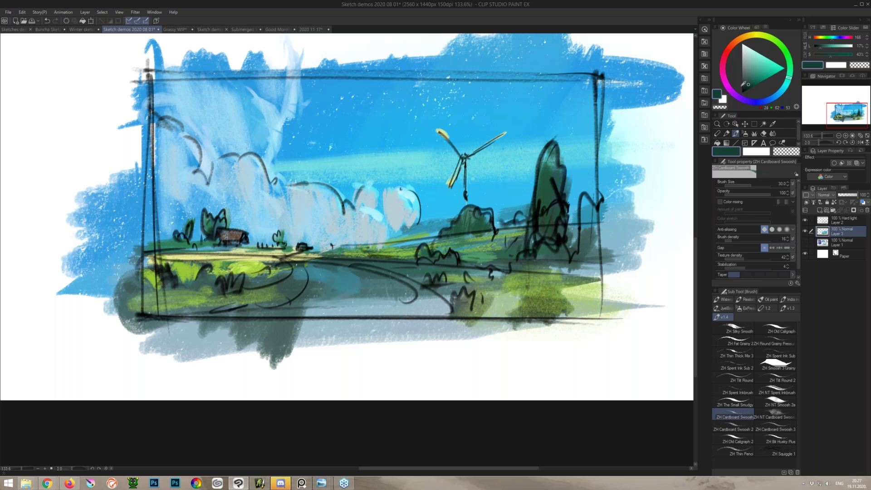
mouse_move(535, 232)
mouse_down()
mouse_move(560, 230)
mouse_move(533, 254)
mouse_move(614, 254)
mouse_move(576, 262)
mouse_move(581, 238)
mouse_move(555, 251)
mouse_up()
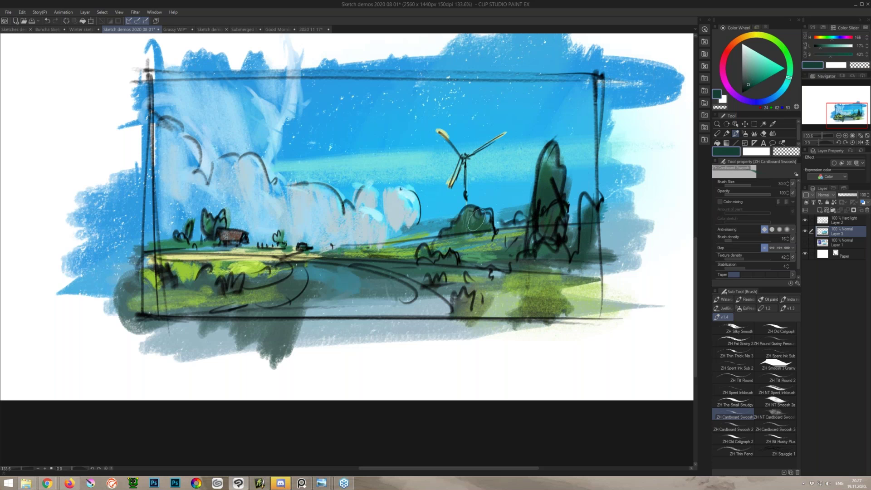
click(805, 220)
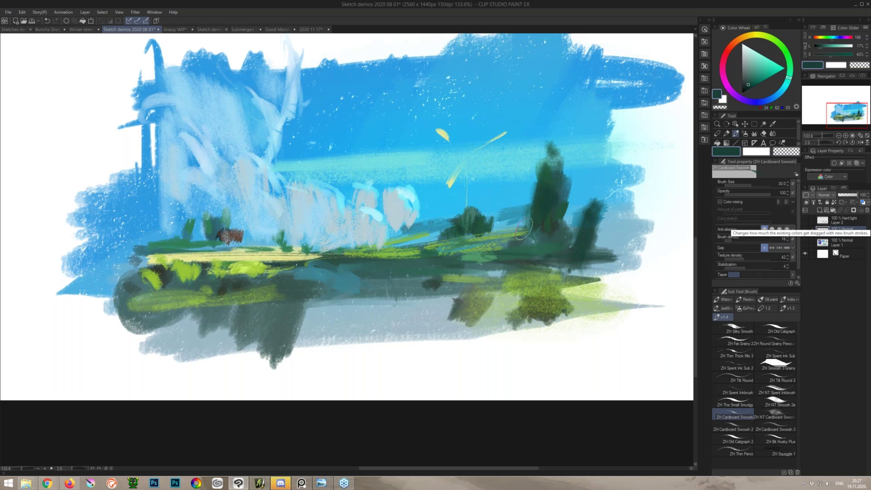
Step: Show the line sketch again over the colour block-in
scroll(496, 231, up, 1)
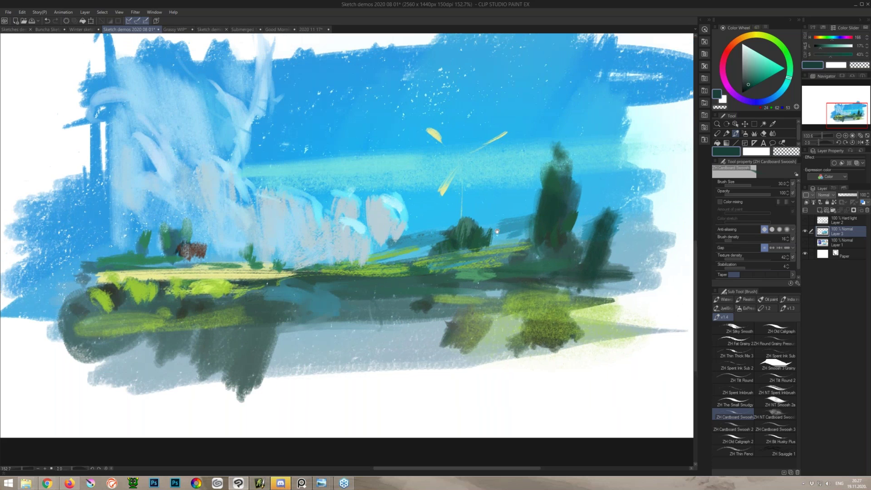
click(805, 220)
click(805, 220)
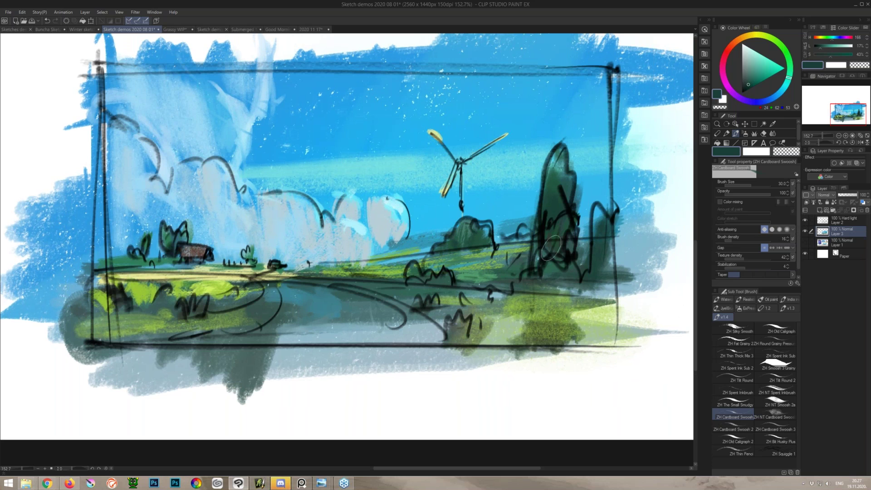
Step: Sketch a rectangular thumbnail frame above the painting in black on the sketch layer with the ZH Soft Graphite 2 pen
alt+click(555, 209)
key(p)
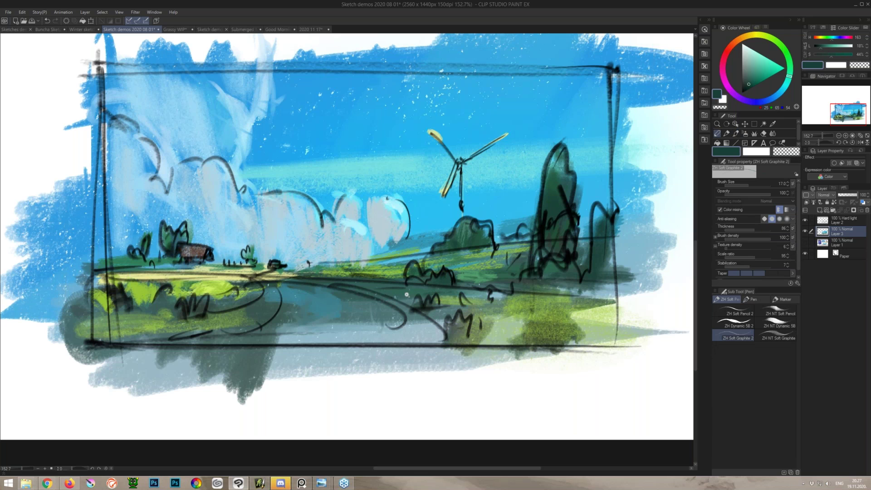
scroll(397, 295, down, 5)
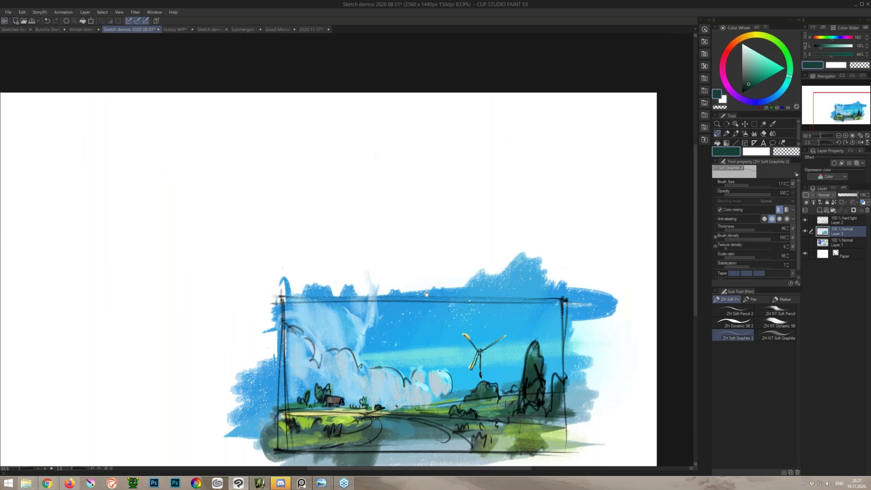
click(822, 221)
drag(347, 131, 348, 217)
click(741, 93)
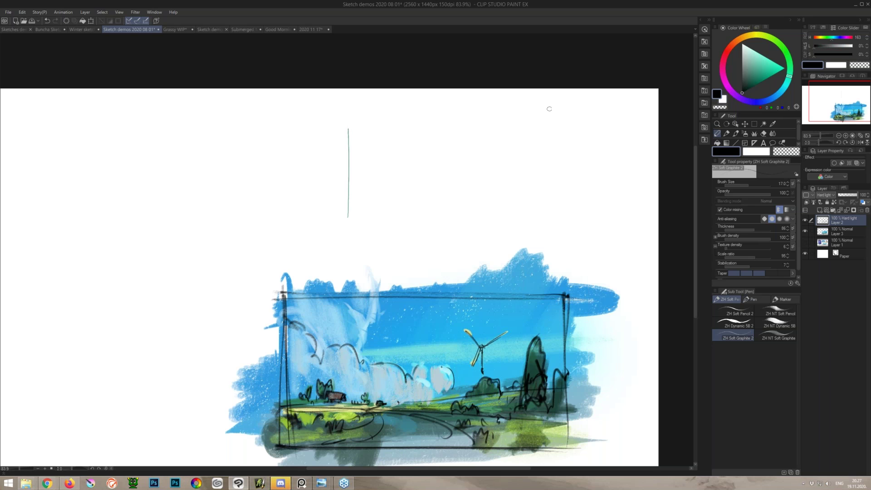
mouse_move(322, 119)
mouse_down()
mouse_move(504, 129)
mouse_move(515, 205)
mouse_up()
drag(320, 220, 530, 216)
mouse_move(492, 141)
mouse_down()
mouse_move(505, 129)
mouse_move(500, 212)
mouse_up()
Step: Try dividing the thumbnail frame into thirds with two horizontal and two vertical guide lines
drag(350, 190, 381, 188)
drag(309, 191, 527, 190)
drag(328, 155, 552, 153)
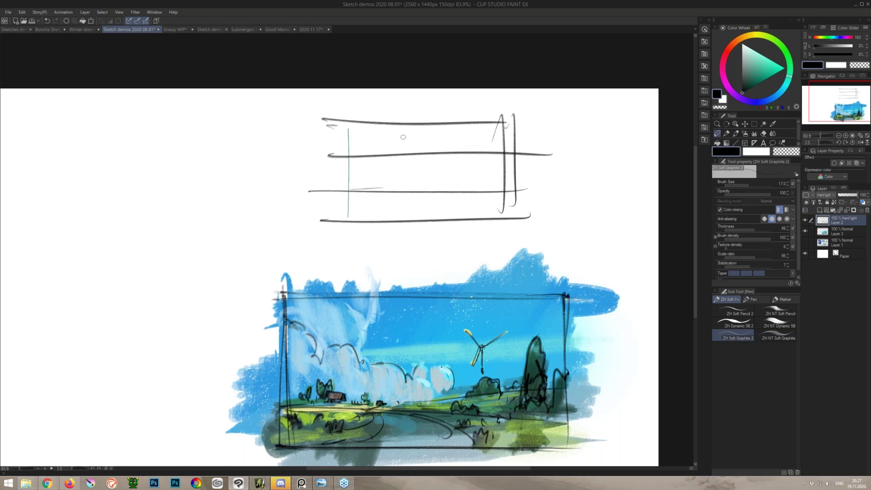
drag(399, 113, 396, 236)
drag(459, 114, 459, 246)
key(ctrl+z)
key(ctrl+z)
key(ctrl+z)
Step: Try restating the upper-third horizontal line across the frame and adding a vertical division near the left third
drag(405, 190, 397, 211)
drag(260, 150, 598, 148)
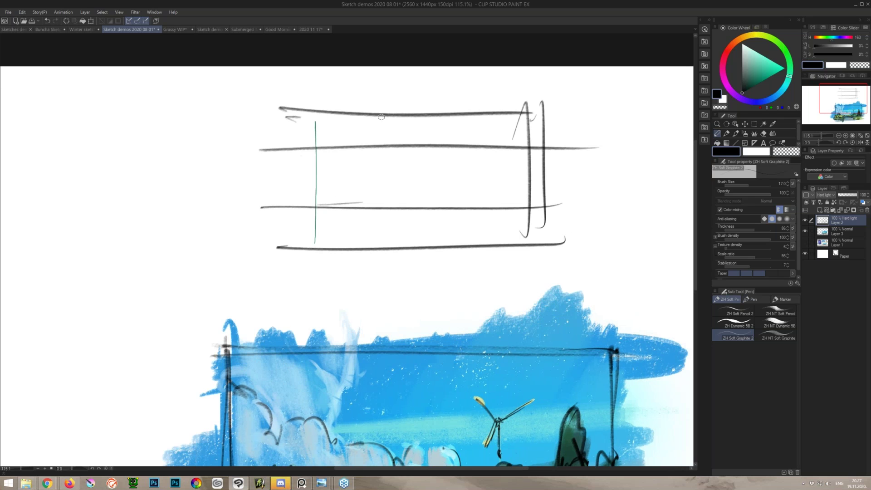
drag(363, 112, 367, 297)
key(ctrl+z)
drag(249, 148, 617, 149)
key(ctrl+z)
key(ctrl+z)
drag(259, 150, 620, 147)
key(ctrl+z)
drag(261, 151, 641, 147)
key(ctrl+z)
Step: Try alternative horizon placements along the lower and upper thirds of the thumbnail frame
drag(304, 208, 619, 208)
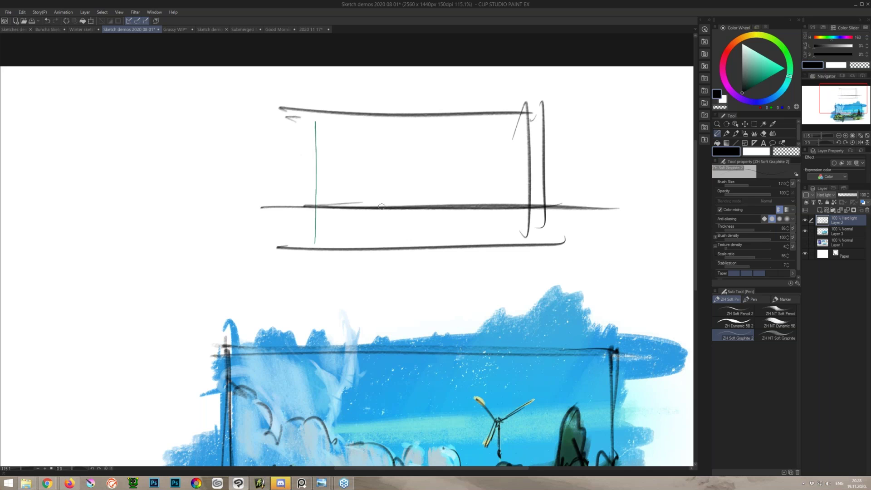
key(ctrl+z)
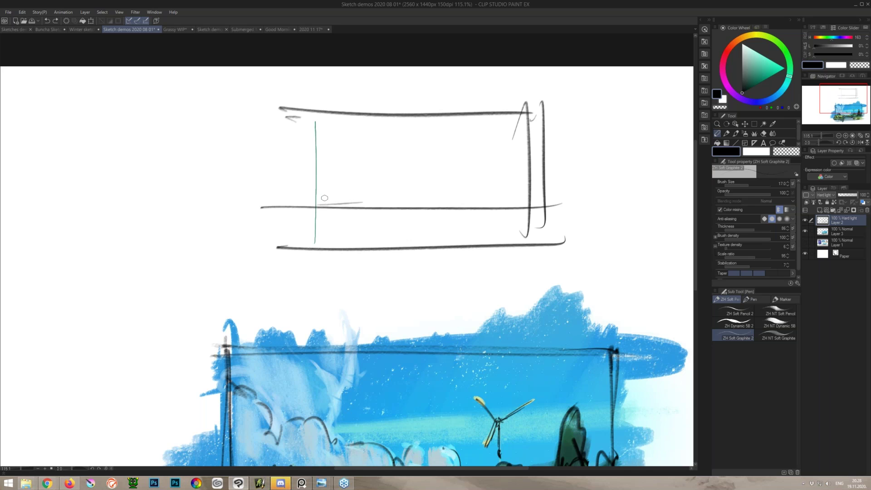
key(ctrl+z)
drag(282, 144, 564, 154)
drag(295, 155, 565, 150)
key(ctrl+z)
key(ctrl+z)
Step: Sketch a low horizon with overlapping strokes across the thumbnail and restate the frame's right and top edges
mouse_move(287, 209)
mouse_down()
mouse_move(627, 191)
mouse_move(538, 201)
mouse_move(560, 198)
mouse_up()
drag(285, 197, 595, 204)
drag(529, 202, 531, 254)
drag(532, 105, 534, 147)
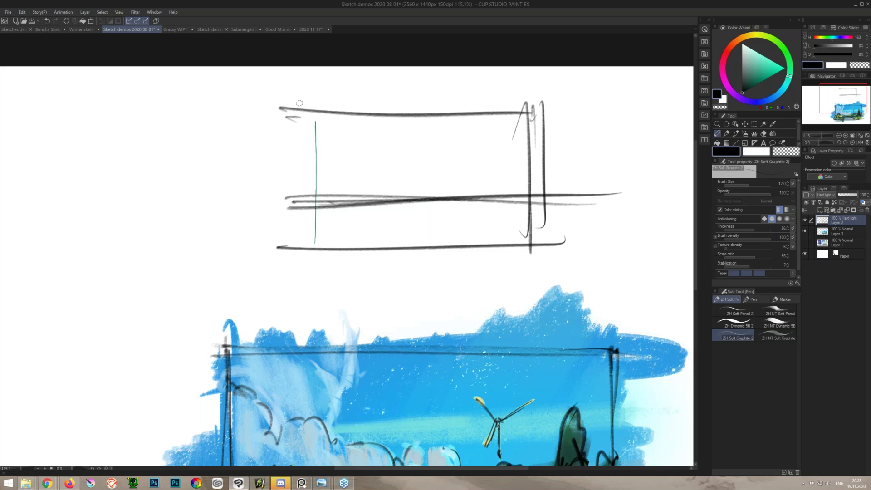
drag(266, 121, 656, 101)
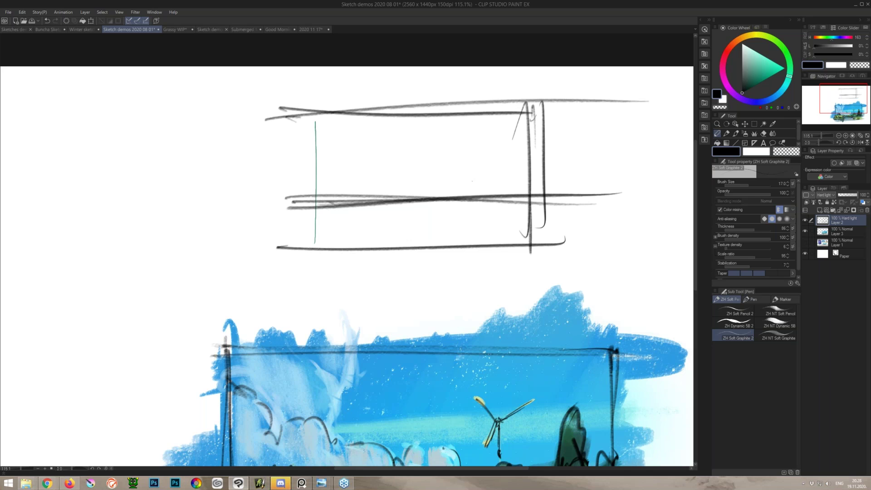
Step: Sketch a small cluster on the thumbnail's horizon: two tall towers, a gabled house and rounded trees
drag(475, 201, 475, 220)
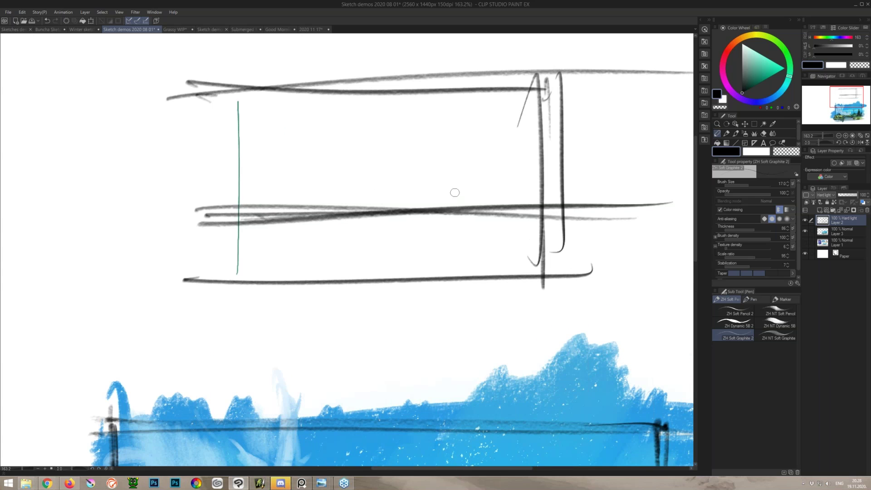
mouse_move(433, 204)
mouse_down()
mouse_move(448, 190)
mouse_move(464, 201)
mouse_move(436, 202)
mouse_move(463, 202)
mouse_move(461, 178)
mouse_move(475, 167)
mouse_move(480, 204)
mouse_up()
mouse_move(464, 167)
mouse_down()
mouse_move(479, 166)
mouse_move(483, 178)
mouse_move(490, 166)
mouse_move(492, 207)
mouse_move(481, 205)
mouse_up()
drag(478, 204, 474, 157)
mouse_move(471, 158)
mouse_down()
mouse_move(473, 184)
mouse_move(453, 191)
mouse_move(506, 187)
mouse_move(514, 206)
mouse_up()
mouse_move(443, 195)
mouse_down()
mouse_move(419, 187)
mouse_move(410, 210)
mouse_move(384, 199)
mouse_up()
drag(377, 211, 608, 210)
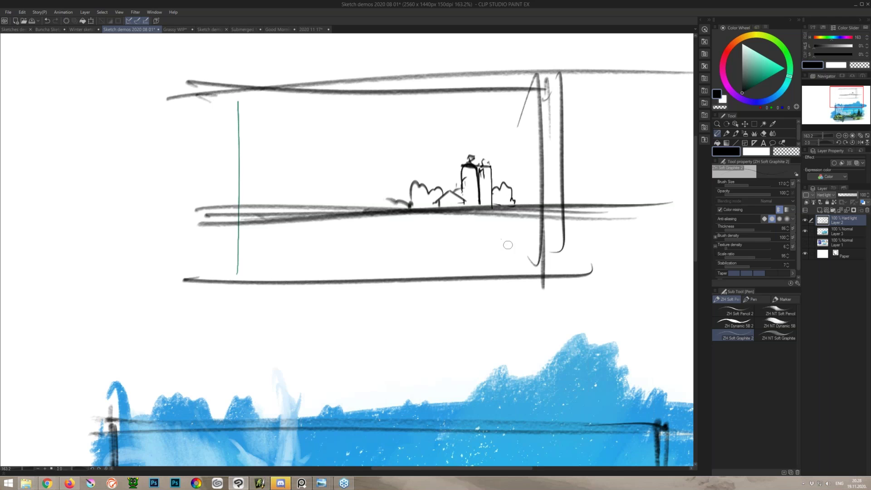
Step: Try a distant ridge line just above the horizon, running in from the left towards the buildings
drag(211, 197, 496, 195)
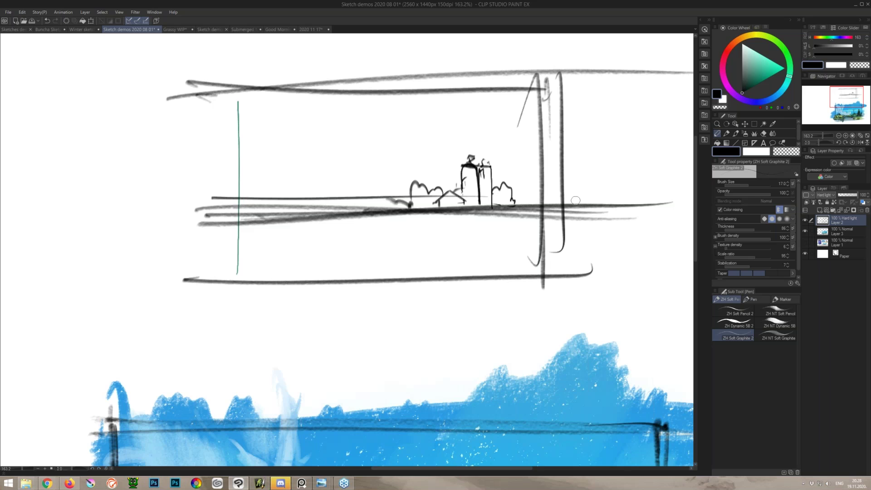
key(ctrl+z)
drag(230, 199, 419, 192)
key(ctrl+z)
drag(221, 198, 407, 192)
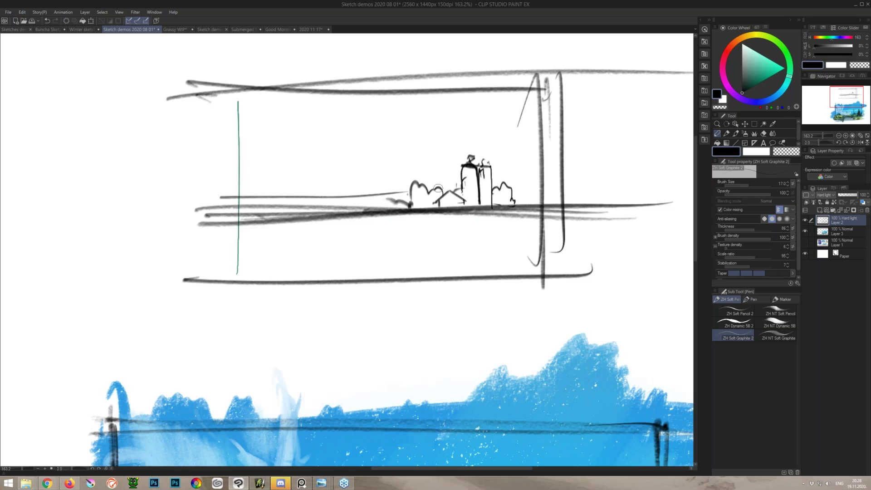
key(ctrl+z)
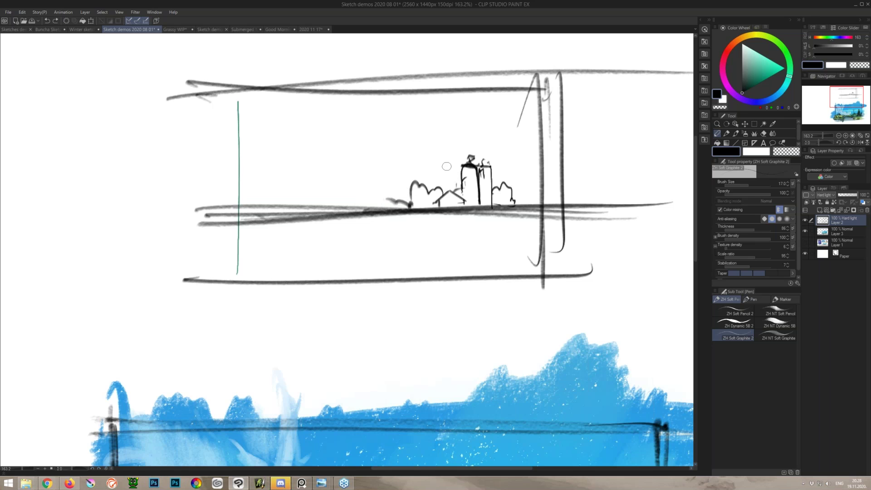
Step: Mark a vanishing point on the horizon beside the house and draw perspective lines radiating from it across the ground
mouse_move(432, 182)
mouse_down()
mouse_move(433, 206)
mouse_move(440, 181)
mouse_move(429, 182)
mouse_move(438, 183)
mouse_move(432, 207)
mouse_up()
drag(554, 214, 542, 205)
mouse_move(433, 210)
mouse_down()
mouse_move(579, 252)
mouse_move(437, 220)
mouse_move(472, 273)
mouse_up()
mouse_move(431, 213)
mouse_down()
mouse_move(417, 288)
mouse_move(322, 273)
mouse_move(268, 277)
mouse_up()
drag(431, 217, 220, 248)
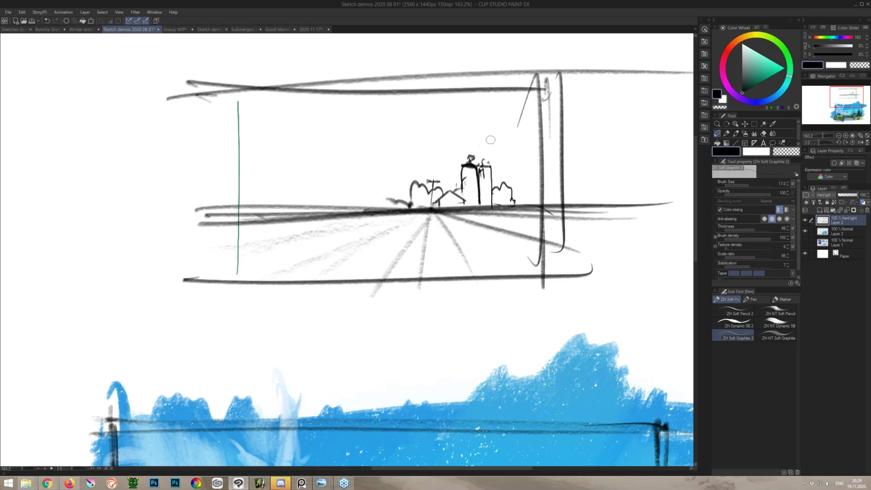
Step: Outline a billowing cloud shape in the thumbnail's sky and add faint horizontal bands on both sides of the buildings
mouse_move(480, 86)
mouse_down()
mouse_move(422, 132)
mouse_move(356, 136)
mouse_move(349, 155)
mouse_up()
mouse_move(285, 74)
mouse_down()
mouse_move(325, 166)
mouse_move(386, 129)
mouse_move(402, 162)
mouse_up()
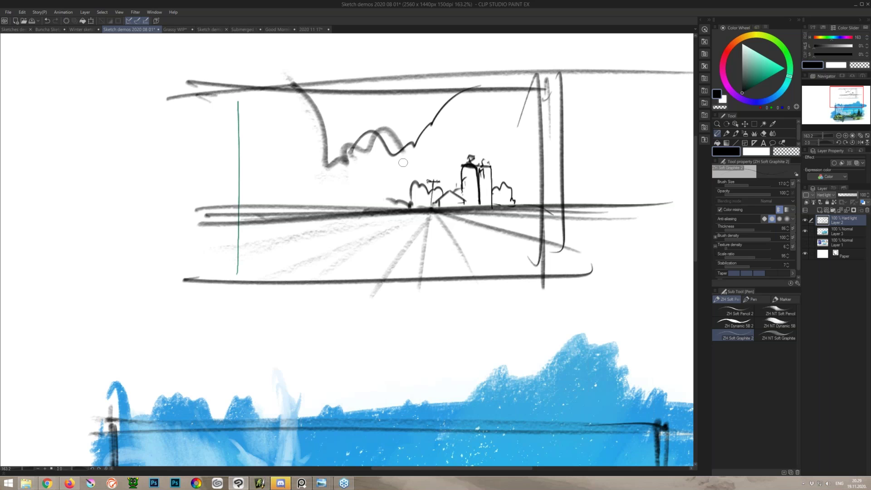
drag(211, 196, 406, 188)
drag(500, 176, 599, 175)
Step: Draw long field lines sweeping across the ground below the horizon towards the thumbnail's left edge
mouse_move(431, 215)
mouse_down()
mouse_move(408, 219)
mouse_move(522, 255)
mouse_up()
key(ctrl+z)
mouse_move(543, 215)
mouse_down()
mouse_move(249, 251)
mouse_move(642, 257)
mouse_up()
mouse_move(227, 236)
mouse_down()
mouse_move(524, 212)
mouse_move(136, 278)
mouse_up()
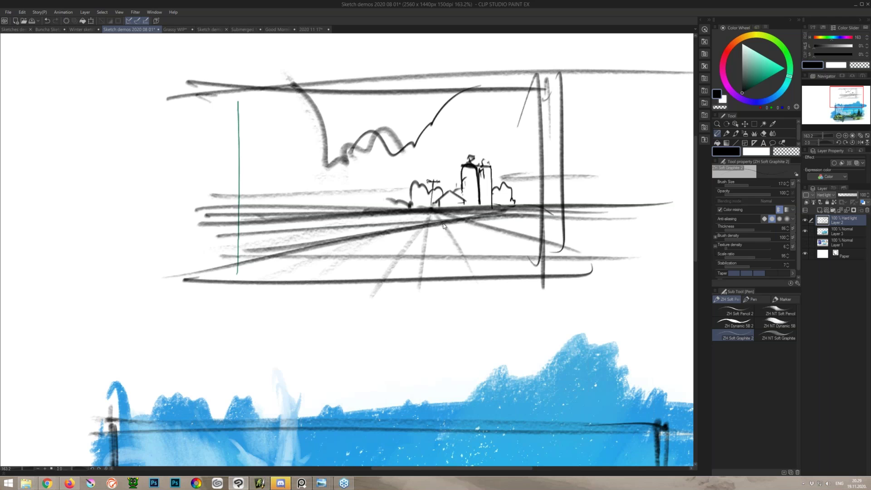
key(ctrl+z)
drag(220, 253, 419, 228)
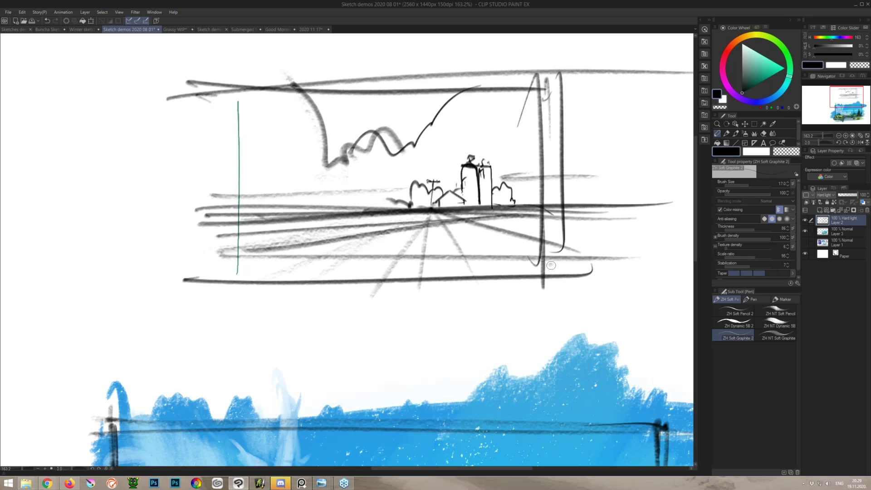
Step: Try long slanting contour lines across the lower foreground of the thumbnail
drag(564, 269, 313, 253)
drag(195, 239, 572, 258)
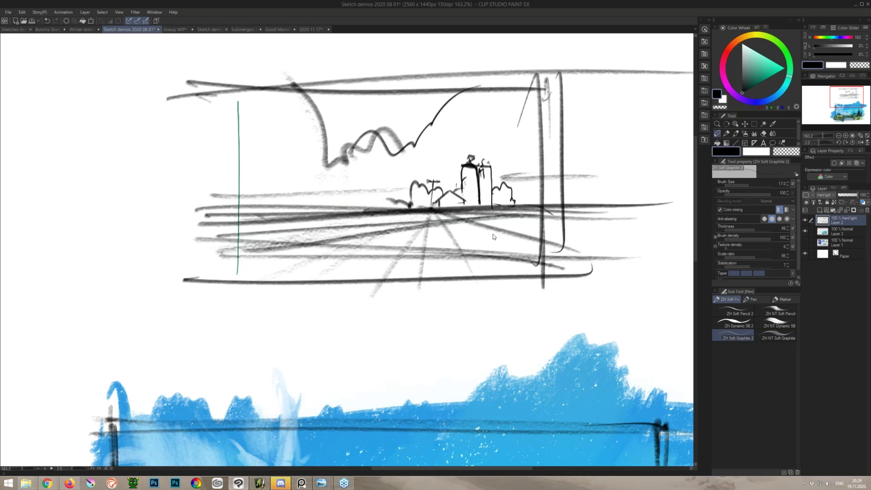
key(ctrl+z)
key(ctrl+z)
Step: Outline a foliage bank sloping down from the left, draw the foreground edge, and add small bushes in the middle distance
mouse_move(380, 255)
mouse_down()
mouse_move(301, 232)
mouse_move(253, 205)
mouse_move(277, 233)
mouse_move(363, 250)
mouse_move(159, 265)
mouse_up()
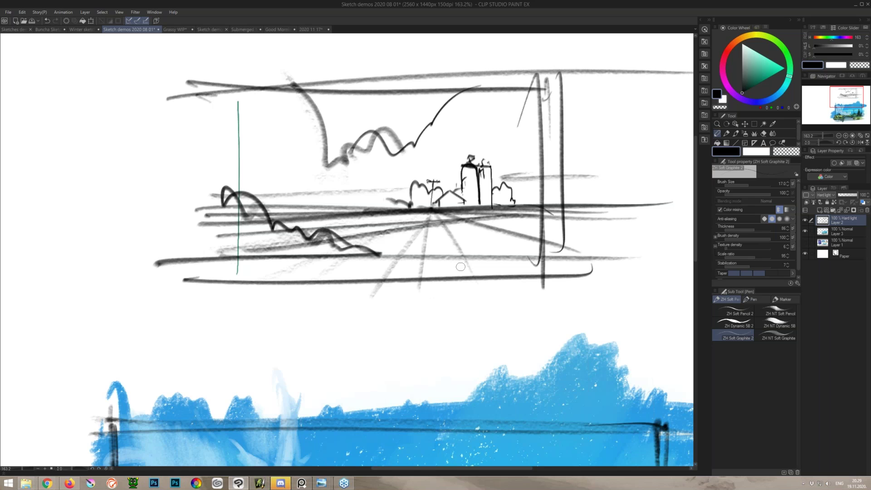
drag(493, 232, 525, 223)
mouse_move(454, 230)
mouse_down()
mouse_move(561, 227)
mouse_move(517, 215)
mouse_move(434, 229)
mouse_up()
mouse_move(376, 204)
mouse_down()
mouse_move(388, 203)
mouse_move(374, 206)
mouse_up()
drag(392, 255, 420, 256)
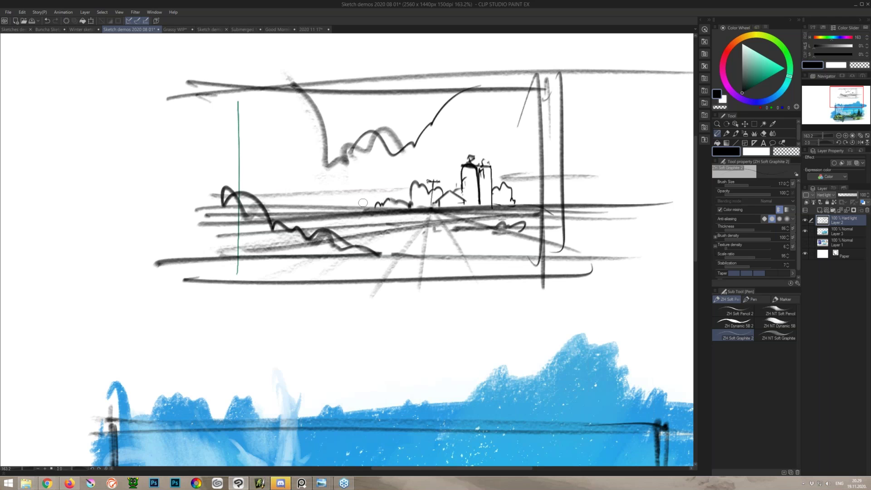
Step: Try additional upright strokes above the sloping foliage bank on the thumbnail's left side
mouse_move(303, 169)
mouse_down()
mouse_move(314, 189)
mouse_move(296, 198)
mouse_move(318, 204)
mouse_move(307, 203)
mouse_move(311, 194)
mouse_move(302, 231)
mouse_move(315, 226)
mouse_move(312, 256)
mouse_up()
key(ctrl+z)
mouse_move(294, 186)
mouse_down()
mouse_move(297, 234)
mouse_move(300, 187)
mouse_move(294, 192)
mouse_move(302, 188)
mouse_up()
key(ctrl+z)
key(ctrl+z)
key(ctrl+z)
key(ctrl+z)
key(ctrl+z)
key(ctrl+z)
key(ctrl+z)
key(ctrl+z)
Step: Hatch the foreground strip of the thumbnail with short slanted strokes that fan out along the perspective
drag(268, 257, 229, 278)
mouse_move(295, 259)
mouse_down()
mouse_move(274, 273)
mouse_move(223, 279)
mouse_up()
drag(349, 254, 326, 277)
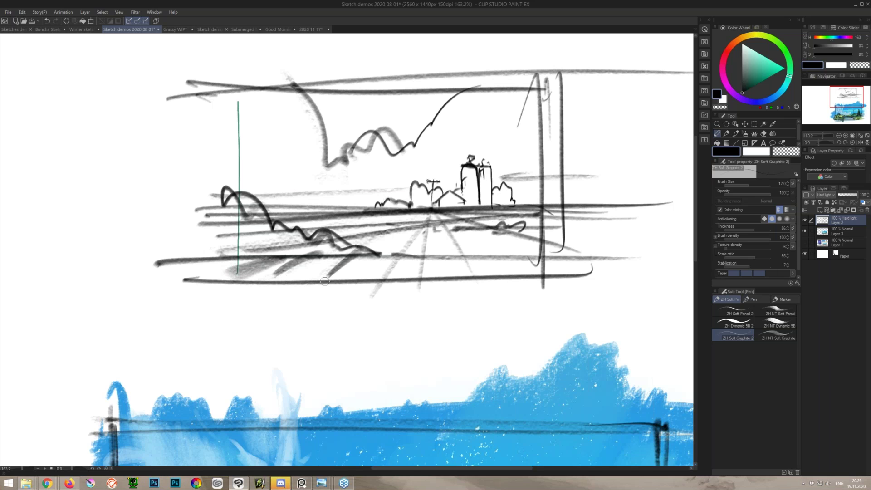
drag(393, 249, 374, 278)
drag(418, 254, 410, 278)
drag(462, 249, 442, 279)
mouse_move(475, 255)
mouse_down()
mouse_move(481, 283)
mouse_move(503, 274)
mouse_up()
Step: Draw a sloping bank with a small plant in the thumbnail's lower right corner and thicken the foreground hatching
drag(507, 252, 608, 277)
drag(473, 274, 619, 286)
mouse_move(572, 232)
mouse_down()
mouse_move(578, 243)
mouse_move(551, 251)
mouse_up()
drag(402, 259, 320, 292)
drag(328, 261, 293, 285)
drag(413, 270, 476, 269)
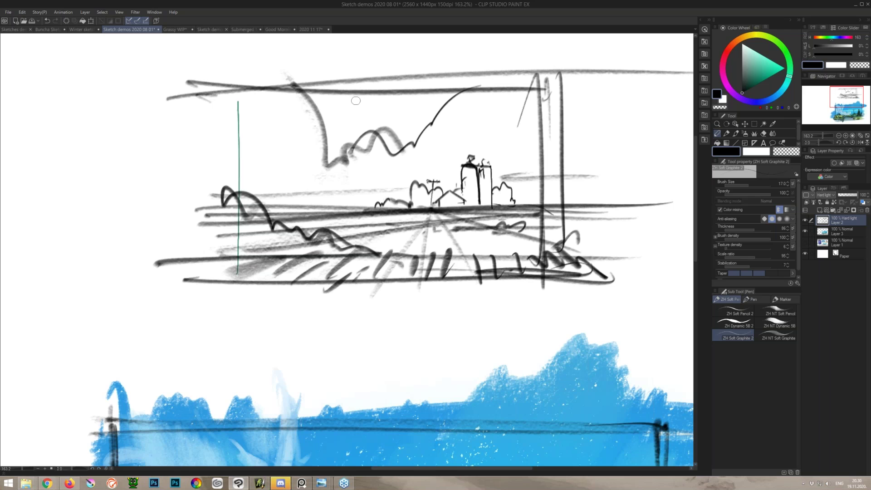
Step: Draw the thumbnail frame's left edge and restate its top edge
drag(226, 74, 216, 312)
drag(209, 96, 566, 93)
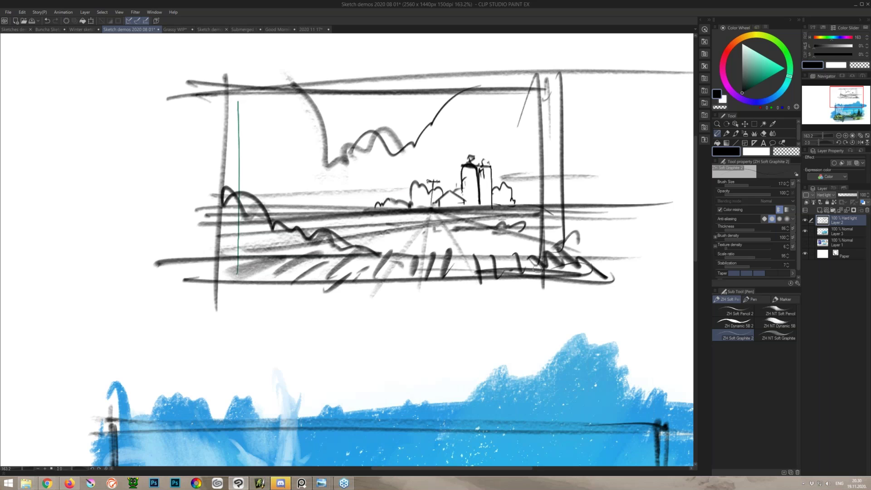
drag(521, 273, 414, 238)
click(414, 239)
Step: Return to the colour layer, Layer 3, with the ZH Cardboard Swoosh brush
click(822, 234)
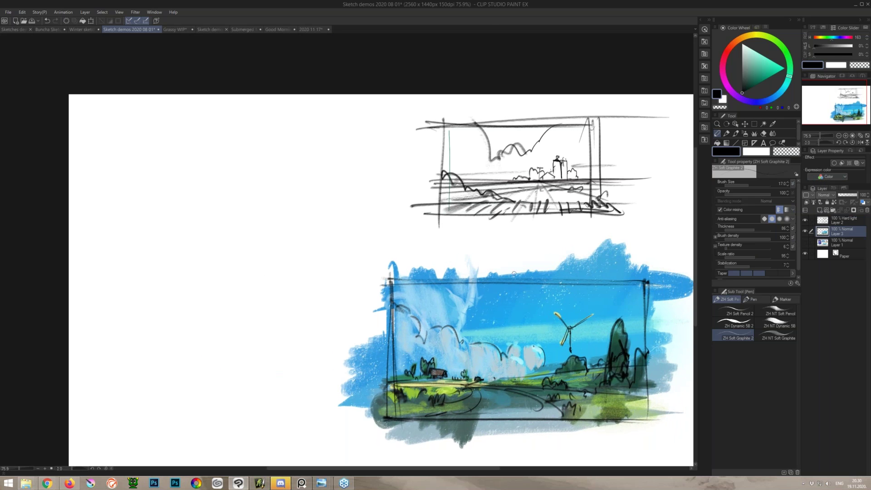
key(b)
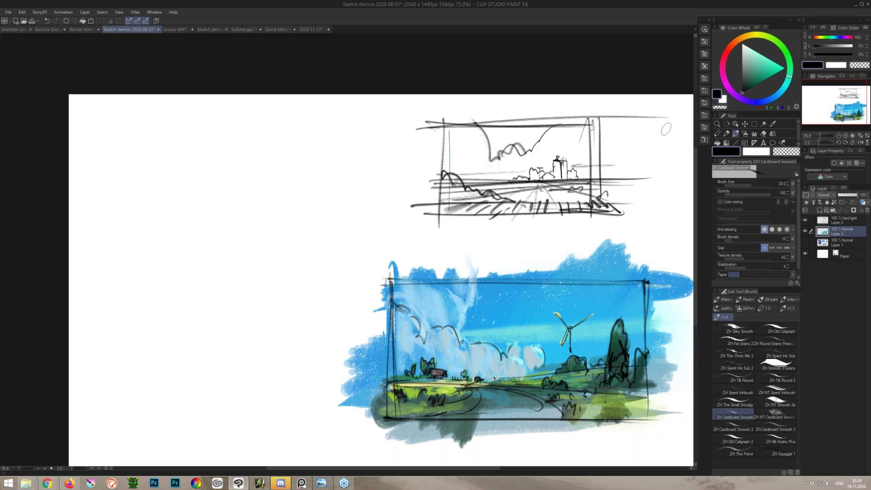
drag(523, 224, 430, 200)
click(467, 220)
drag(467, 221, 463, 220)
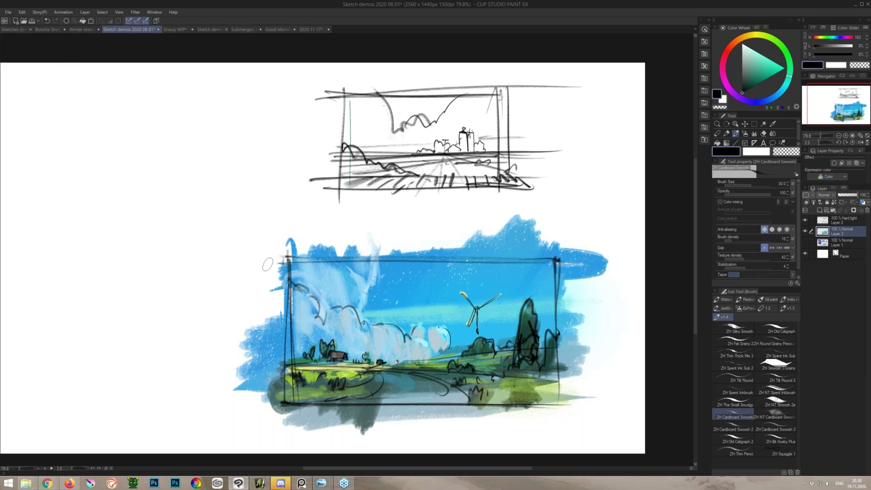
drag(446, 305, 395, 212)
scroll(169, 96, up, 1)
drag(384, 263, 349, 241)
scroll(349, 242, up, 1)
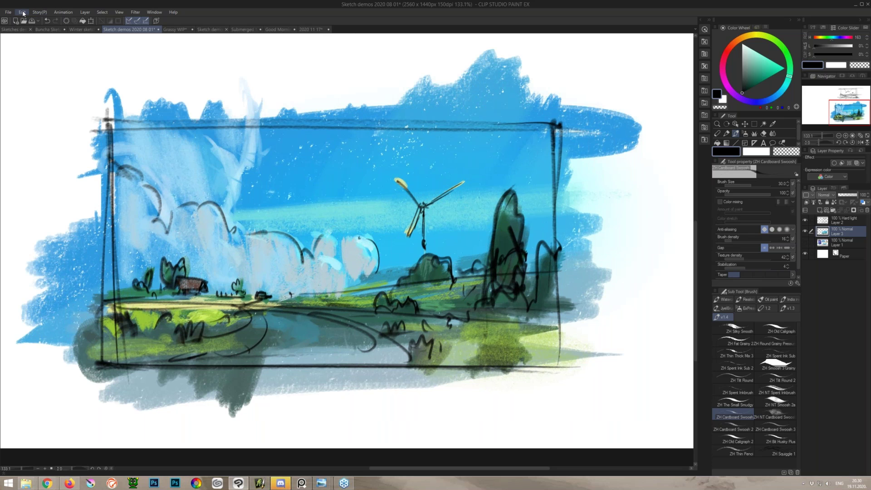
Step: Try shifting the colour layer's hue by 2 with the Hue/Saturation/Luminosity correction
click(23, 12)
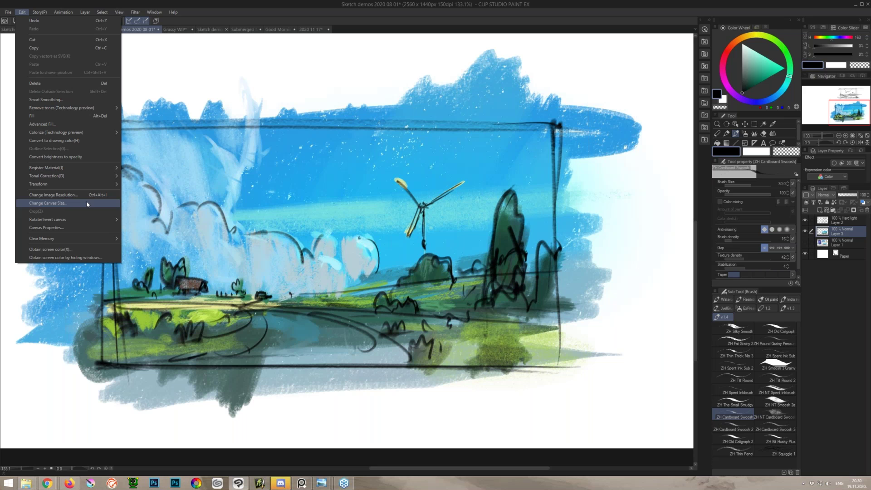
mouse_move(99, 177)
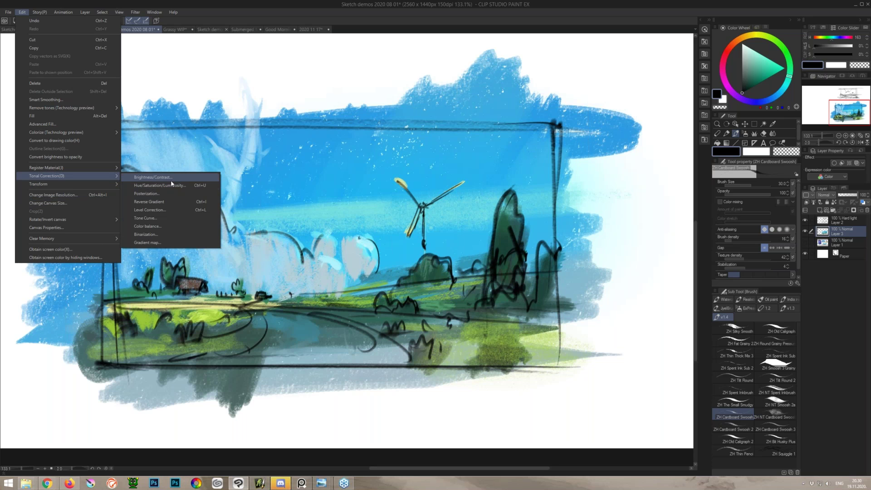
click(175, 186)
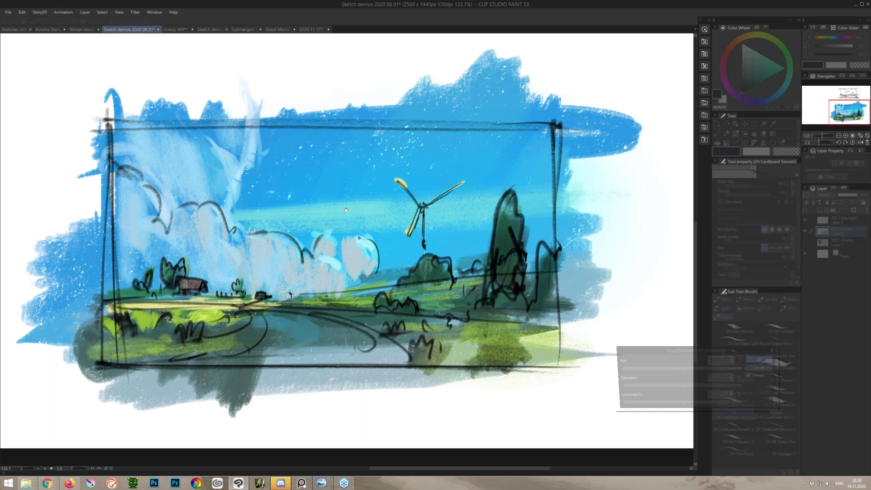
mouse_move(681, 368)
mouse_down()
mouse_move(668, 371)
mouse_move(689, 372)
mouse_up()
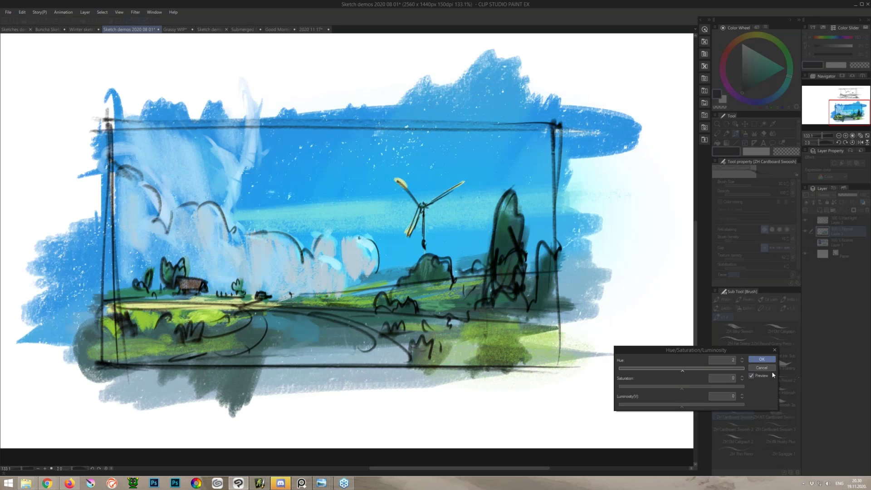
click(773, 368)
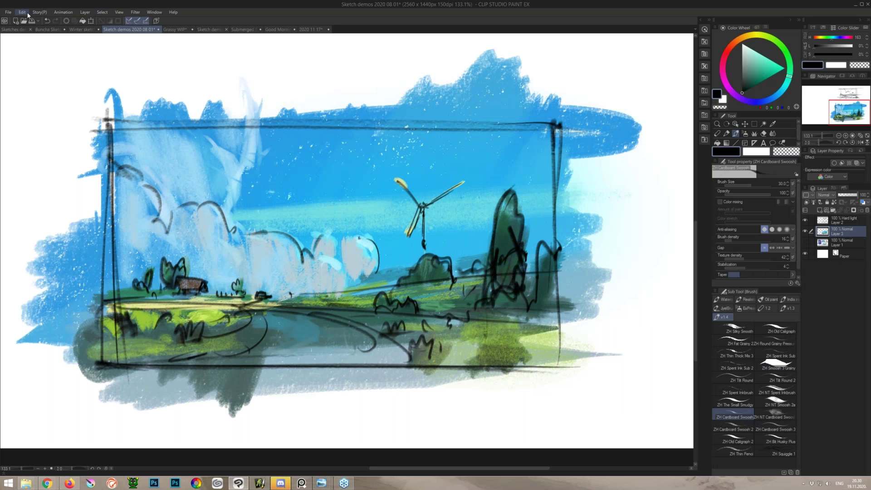
Step: Darken and boost the contrast of the colour layer with an RGB Level Correction, moving the input sliders inward
click(21, 12)
mouse_move(79, 176)
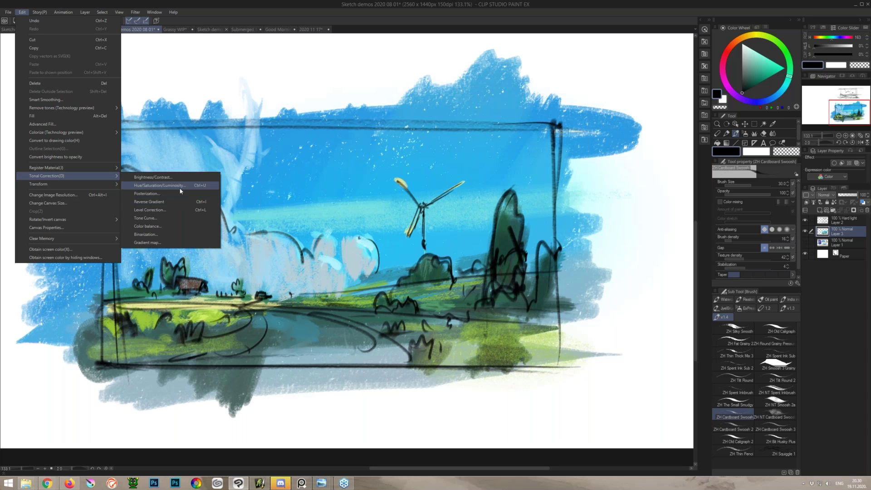
click(176, 212)
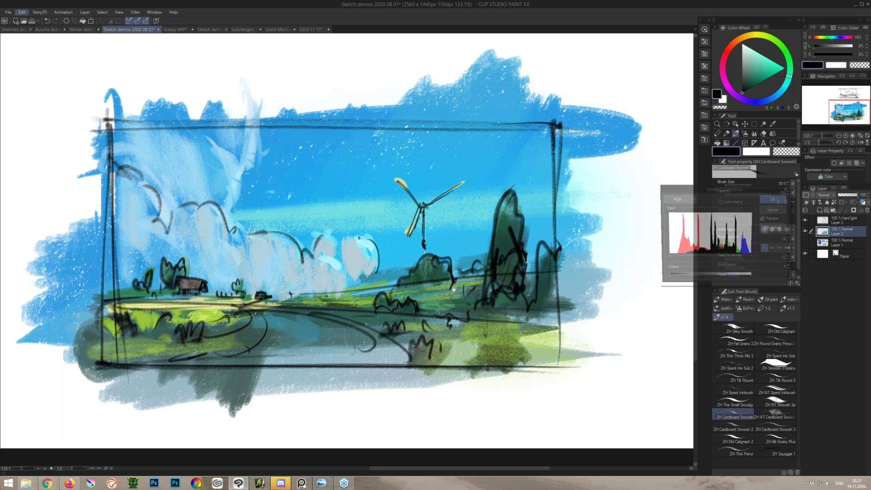
drag(668, 258, 674, 258)
drag(752, 258, 712, 260)
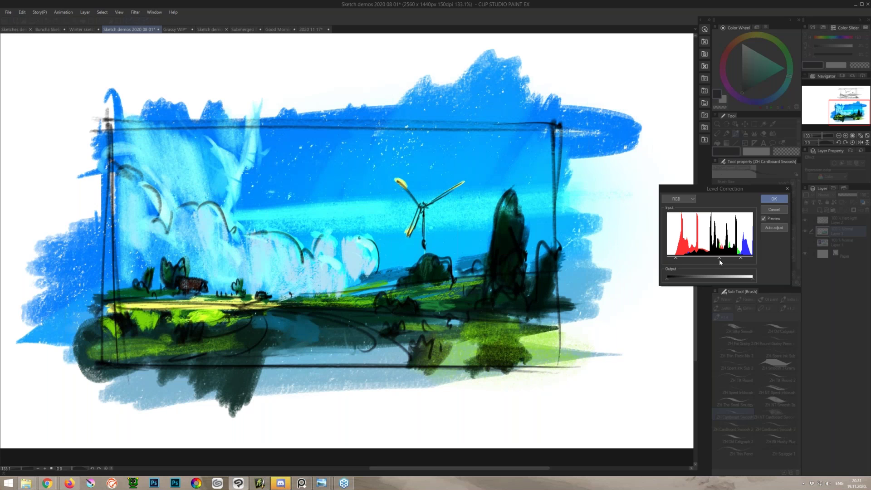
click(772, 199)
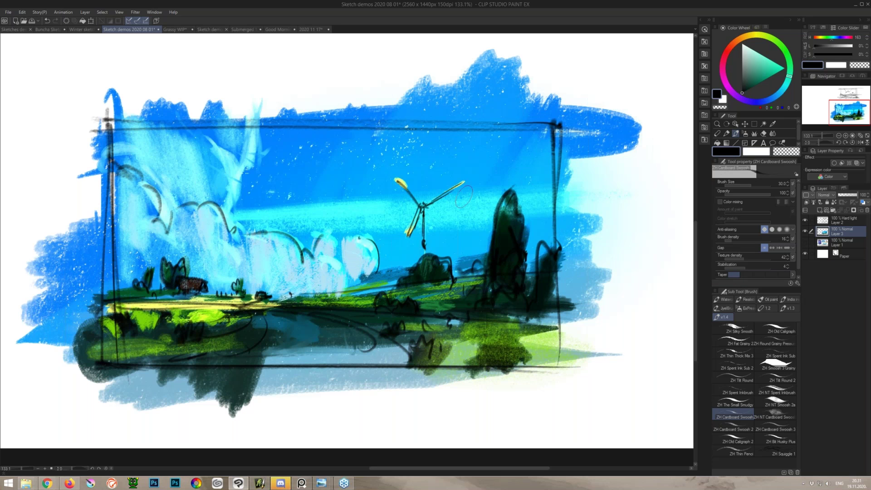
scroll(454, 257, down, 3)
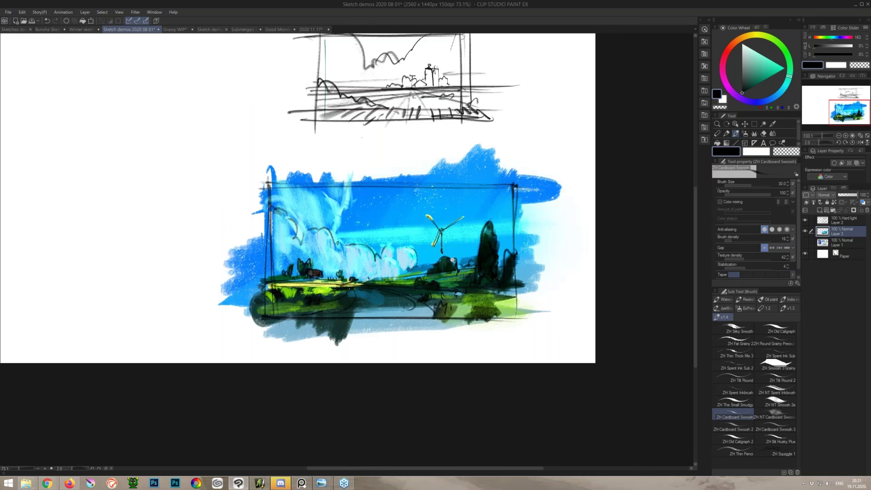
scroll(503, 294, up, 3)
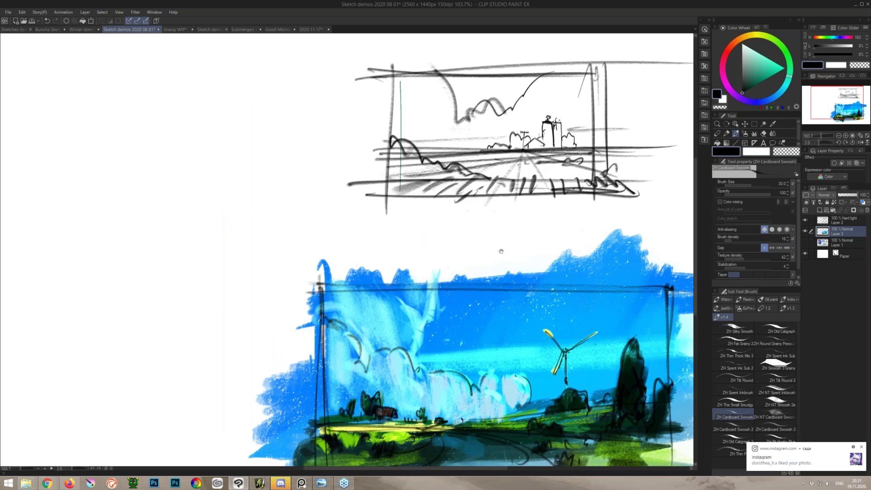
mouse_move(500, 251)
mouse_down()
mouse_move(450, 213)
mouse_move(415, 133)
mouse_up()
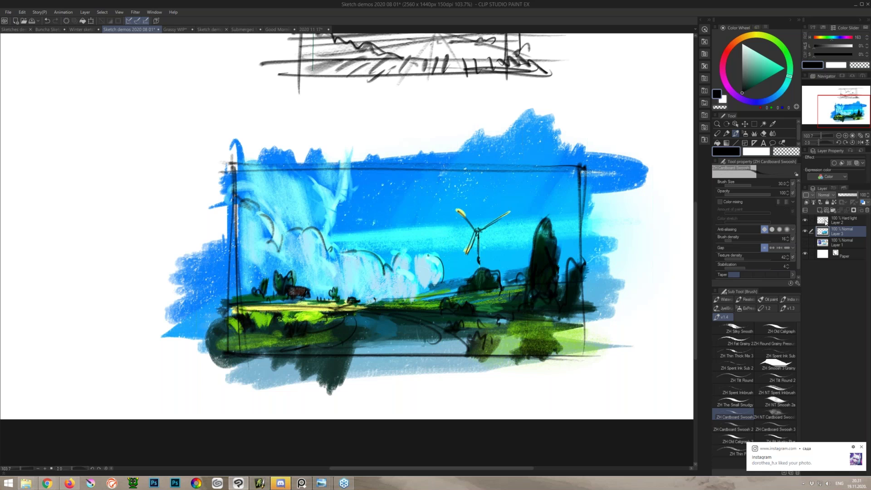
Step: Hide and show the Hard light line layer, Layer 2, to compare the painting with and without line art
click(825, 221)
click(804, 219)
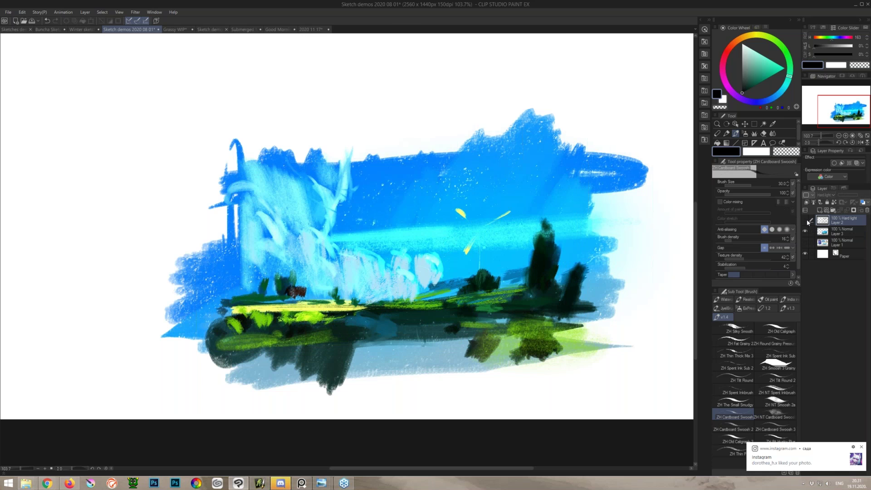
click(806, 219)
click(825, 231)
click(825, 222)
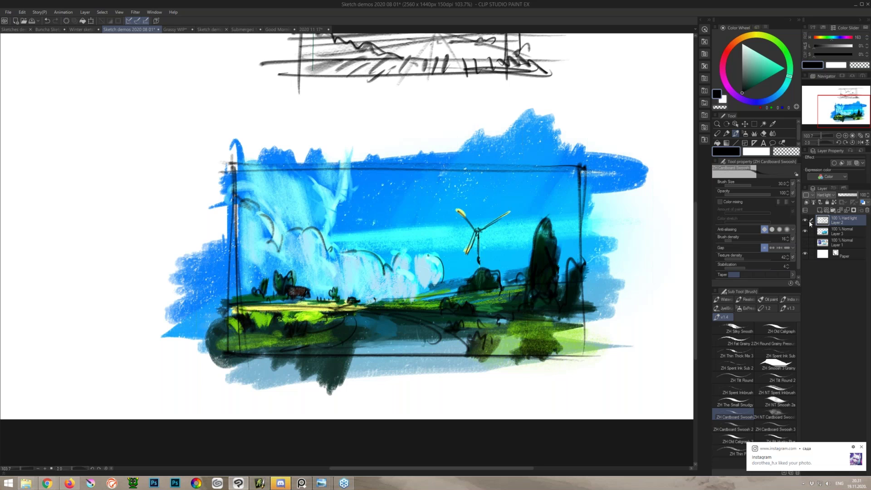
mouse_move(542, 251)
mouse_down()
mouse_move(486, 253)
mouse_move(495, 265)
mouse_up()
drag(484, 291, 511, 262)
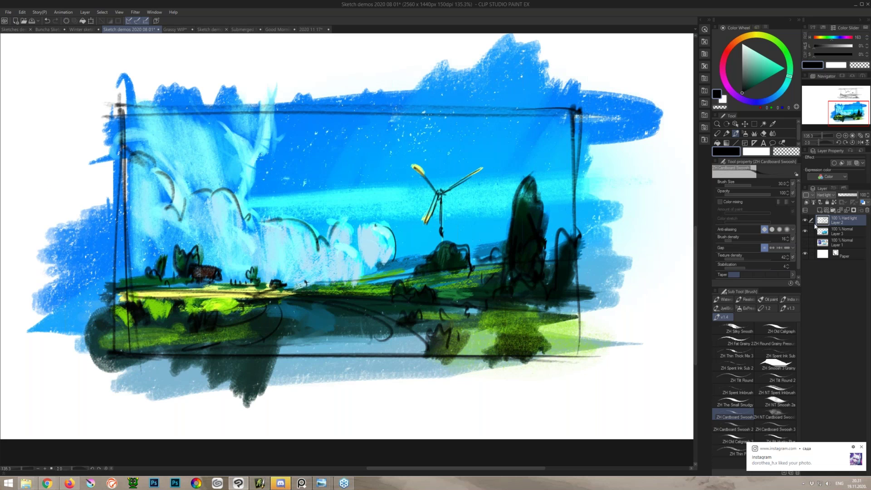
Step: Try painting over the round bush and windmill on Layer 3, beneath the line art, and undo the strokes
click(820, 233)
drag(460, 220, 454, 283)
drag(458, 236, 424, 298)
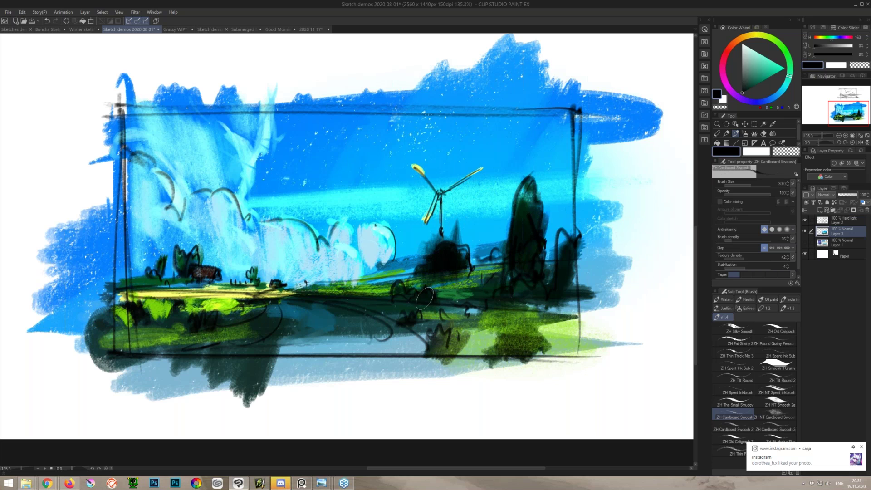
key(ctrl+z)
alt+click(495, 316)
alt+click(481, 273)
key(ctrl+z)
mouse_move(418, 167)
mouse_down()
mouse_move(437, 193)
mouse_move(428, 219)
mouse_up()
key(ctrl+z)
key(ctrl+z)
drag(480, 169, 442, 193)
key(ctrl+z)
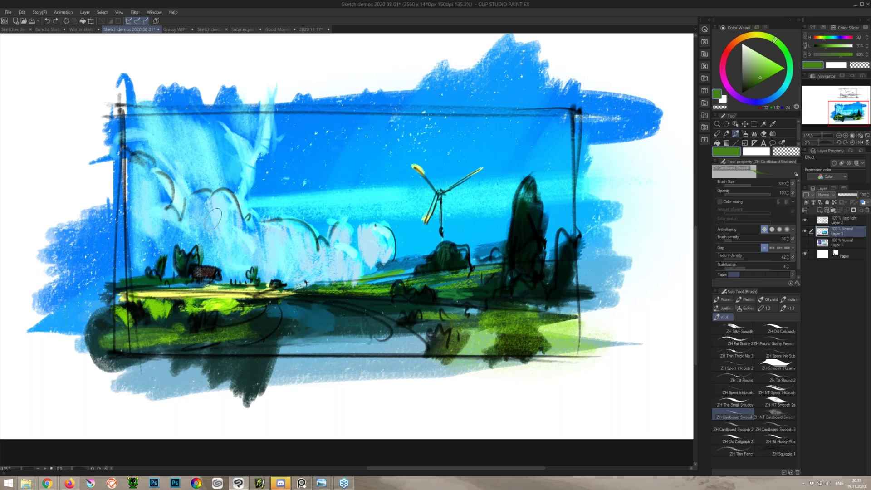
Step: Check the line art's visibility, add a new raster layer above Layer 2, and switch to the ZH Soft Graphite 2 pen
click(822, 224)
click(806, 221)
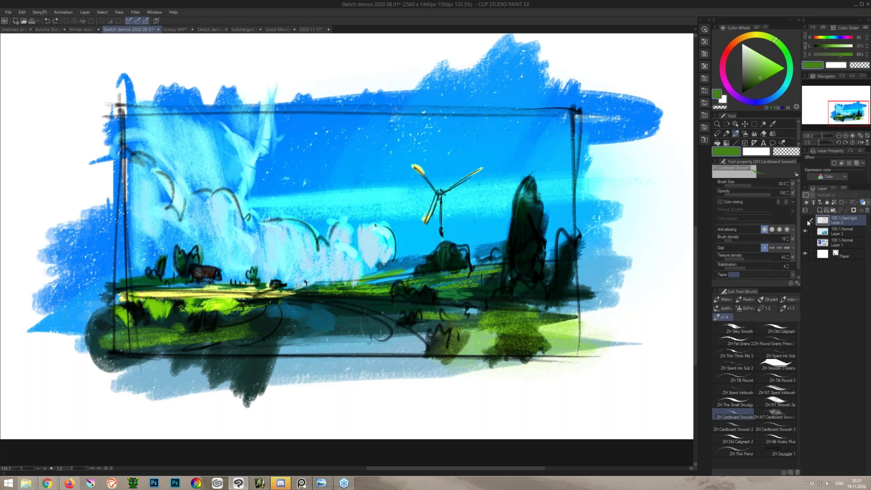
click(806, 220)
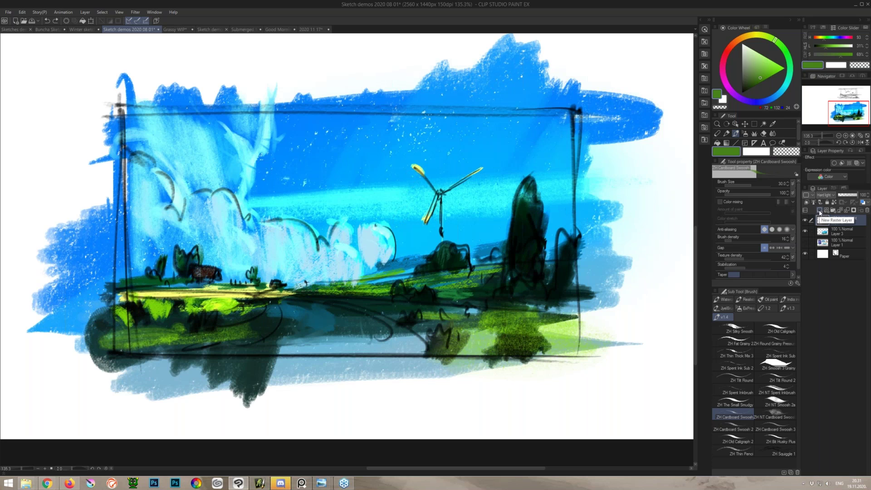
click(819, 211)
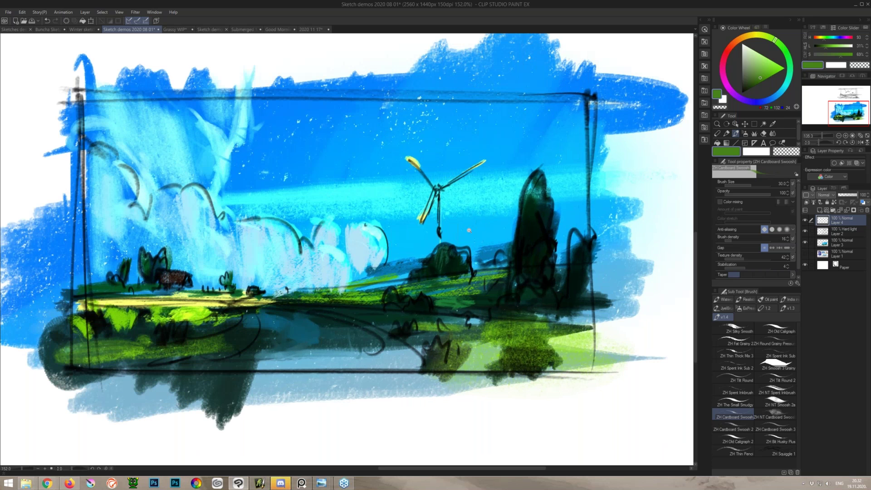
scroll(460, 229, up, 3)
key(p)
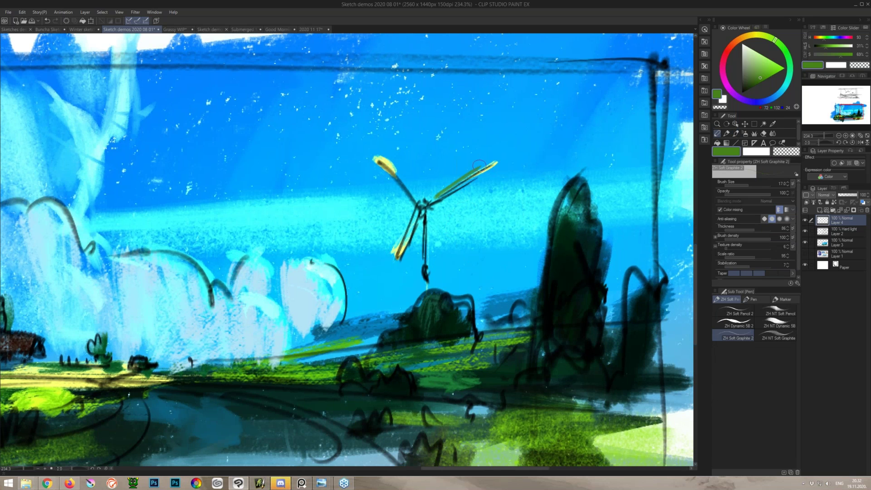
Step: Paint over the windmill's three blades and hub with pale yellow sampled from the blade tips
alt+click(676, 165)
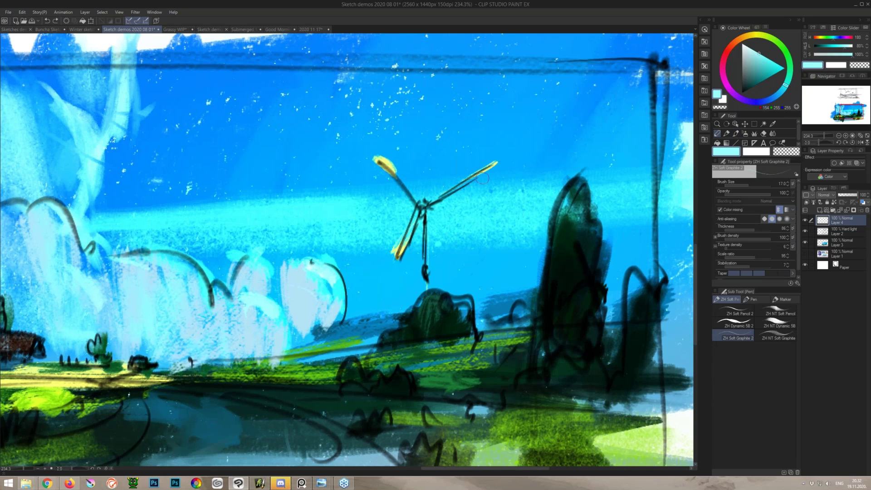
alt+click(488, 167)
mouse_move(452, 188)
mouse_down()
mouse_move(480, 170)
mouse_move(437, 196)
mouse_up()
alt+click(496, 164)
mouse_move(396, 172)
mouse_down()
mouse_move(403, 188)
mouse_move(376, 153)
mouse_move(419, 209)
mouse_move(389, 275)
mouse_up()
alt+click(395, 174)
alt+click(403, 183)
mouse_move(410, 212)
mouse_down()
mouse_move(438, 196)
mouse_move(425, 220)
mouse_move(424, 266)
mouse_up()
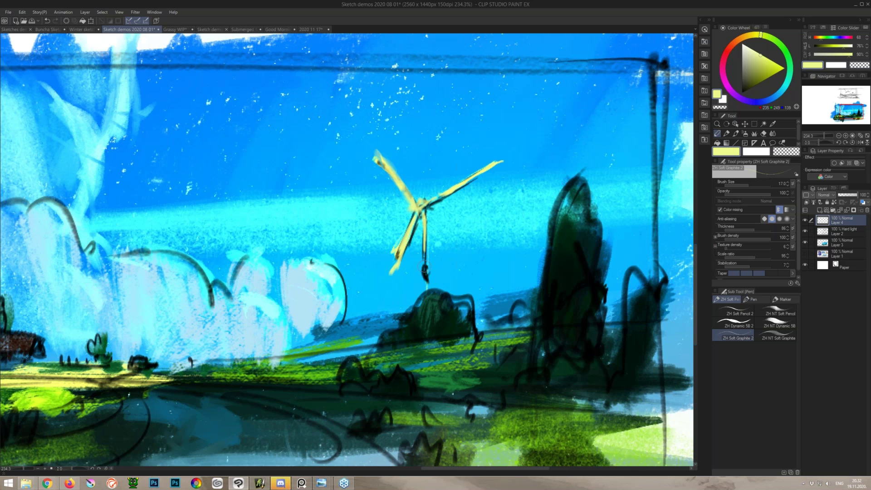
Step: Paint the windmill's tower and the shadow beside its hub with a blue sampled from the distant hills
alt+click(506, 305)
drag(423, 224, 425, 291)
drag(431, 202, 437, 209)
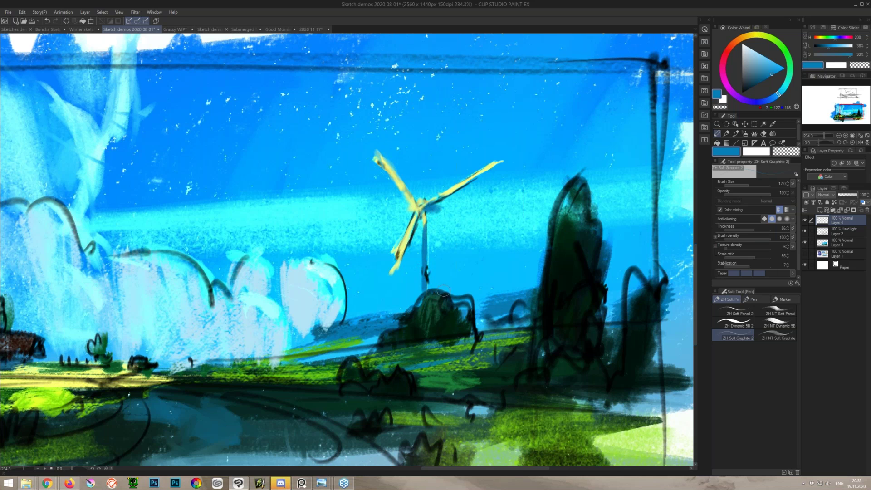
Step: Cover the line work on the tall tree and its smaller neighbour with a sampled dark green
mouse_move(563, 324)
mouse_down()
mouse_move(456, 232)
mouse_move(444, 279)
mouse_up()
alt+click(474, 238)
mouse_move(476, 171)
mouse_down()
mouse_move(453, 208)
mouse_move(453, 273)
mouse_move(520, 277)
mouse_move(544, 197)
mouse_move(521, 257)
mouse_up()
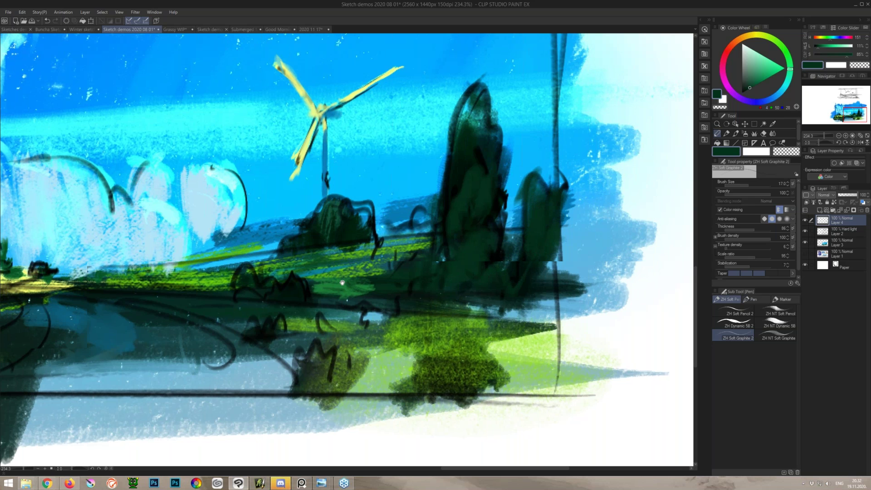
Step: Toggle the line art and overpainting layers to compare the result, and make Layer 4 active again
drag(342, 282, 476, 243)
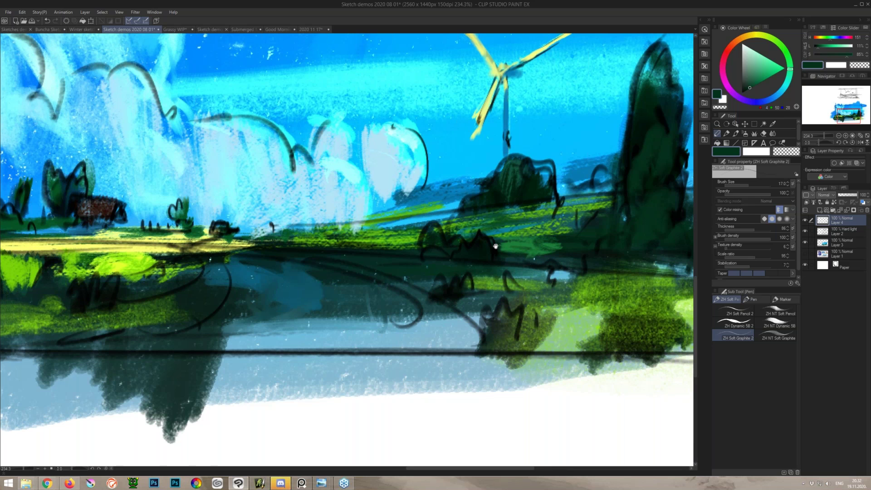
drag(495, 246, 332, 327)
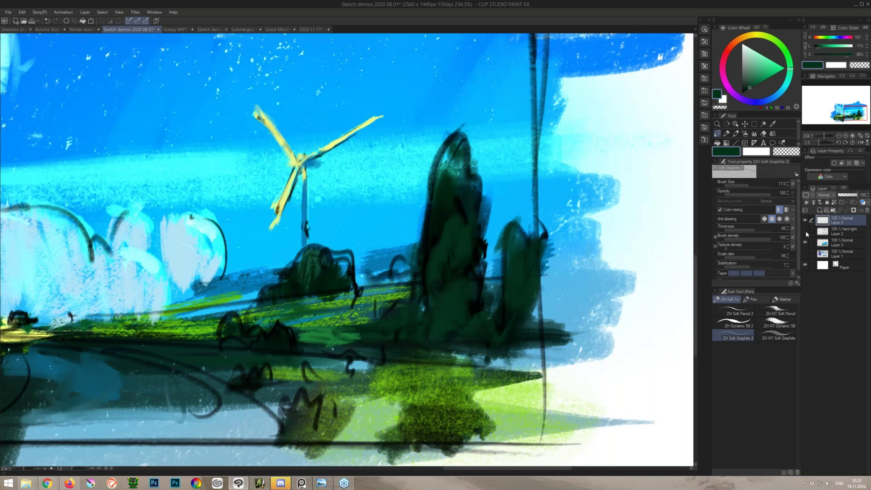
click(806, 231)
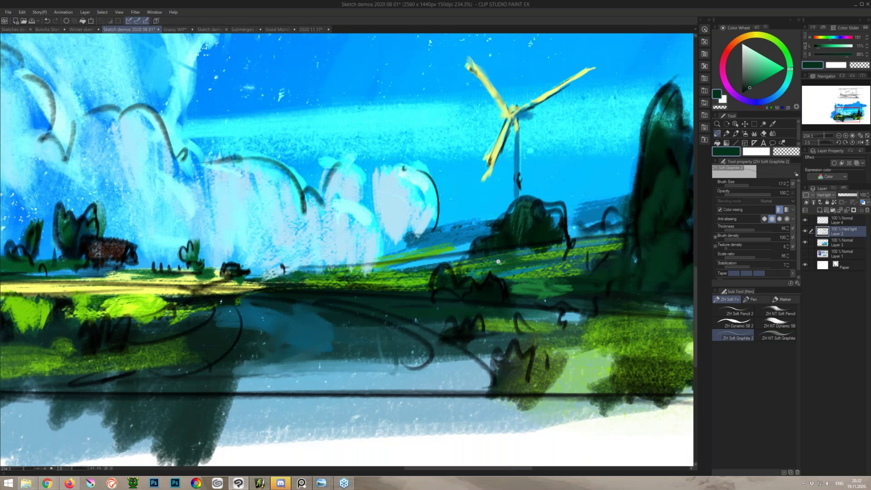
scroll(498, 262, down, 3)
drag(492, 262, 487, 262)
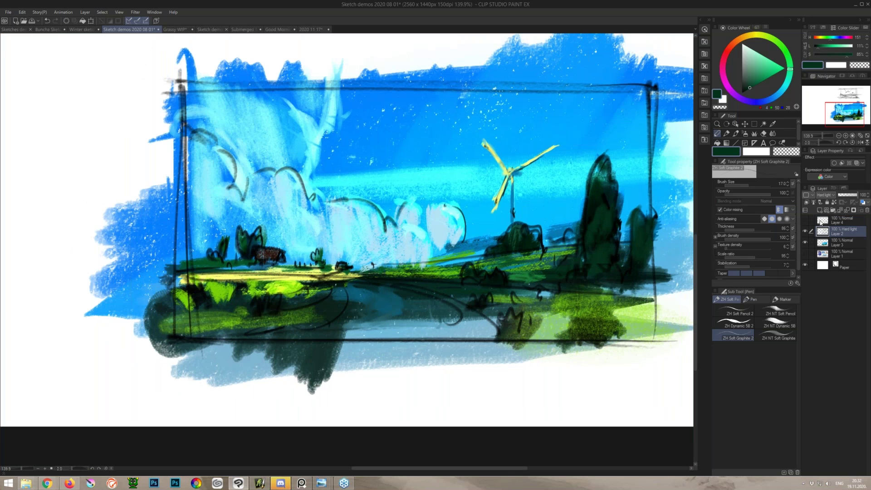
click(805, 220)
click(840, 220)
click(805, 220)
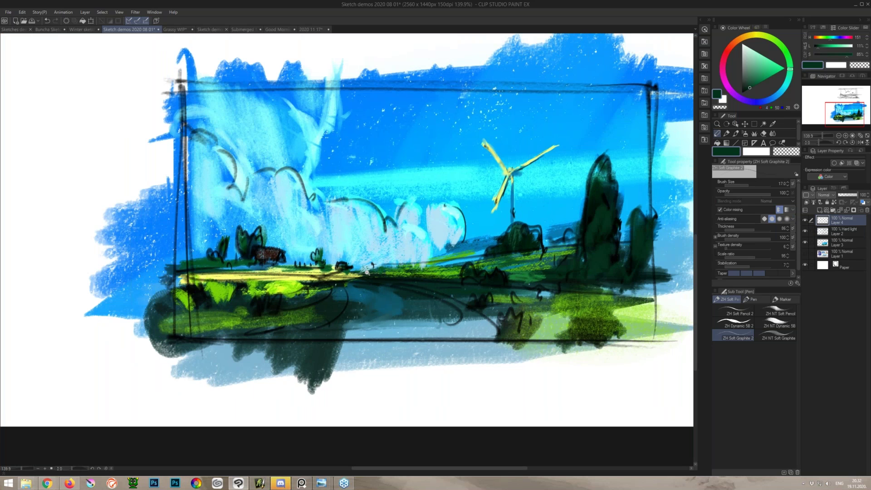
Step: Paint over the outlines of the small bush between the barn and the road's far end with sampled teal green
scroll(371, 272, up, 1)
scroll(372, 272, up, 2)
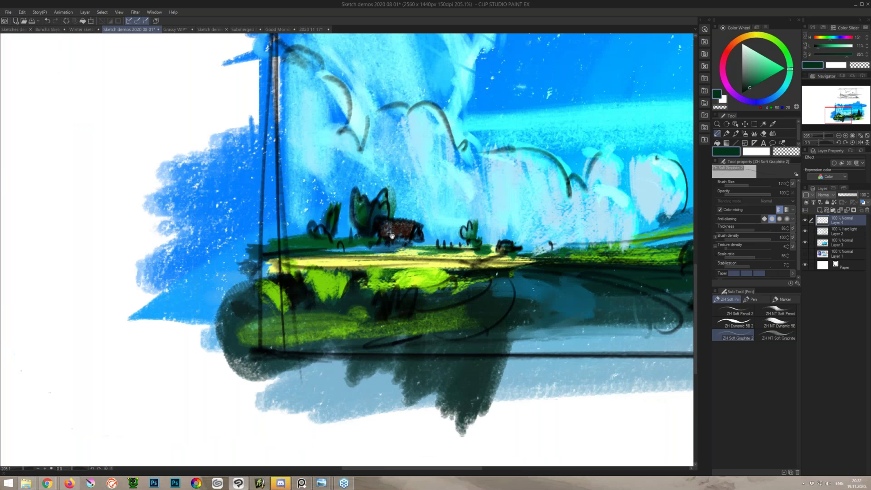
scroll(396, 235, up, 4)
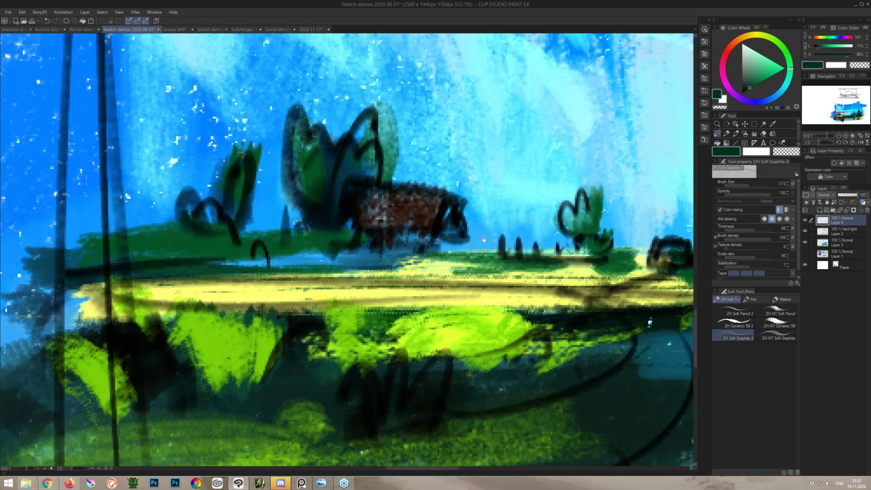
drag(484, 239, 316, 254)
alt+click(422, 233)
drag(412, 212, 425, 263)
drag(466, 257, 494, 261)
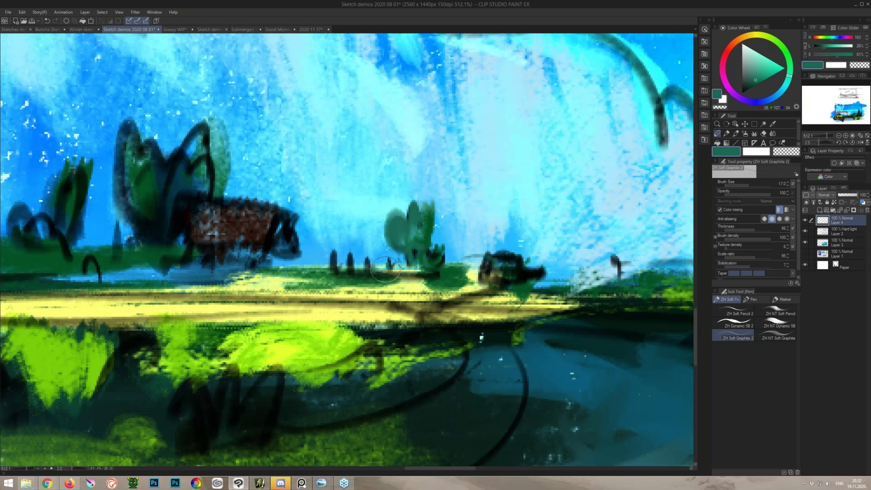
Step: Paint the barn's end wall and base in muted purple and pick a greyish blue-violet colour
drag(316, 255, 300, 265)
alt+click(281, 230)
alt+click(274, 237)
mouse_move(279, 216)
mouse_down()
mouse_move(271, 246)
mouse_move(271, 256)
mouse_move(280, 236)
mouse_move(278, 265)
mouse_move(156, 259)
mouse_up()
click(746, 75)
click(754, 102)
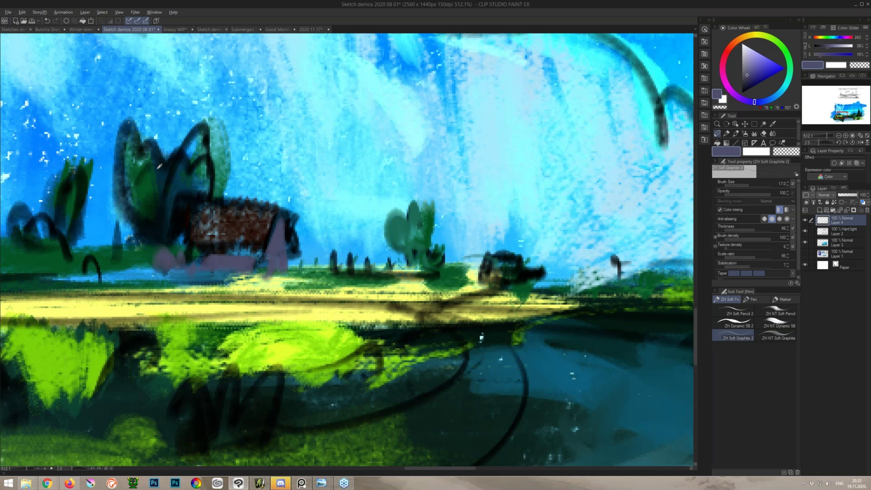
Step: Paint over the line work of the trees behind the barn with sampled mid and dark greens
alt+click(152, 173)
drag(162, 174, 225, 181)
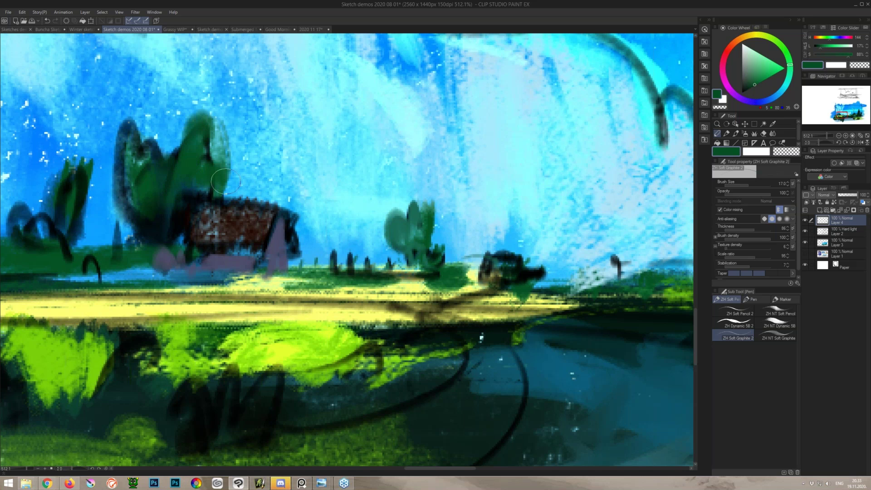
alt+click(167, 220)
mouse_move(125, 145)
mouse_down()
mouse_move(127, 183)
mouse_move(152, 213)
mouse_up()
Step: Fill the small tree near the frame's left edge in green and add lighter green strokes to it and the barn trees
drag(296, 235, 492, 253)
alt+click(255, 224)
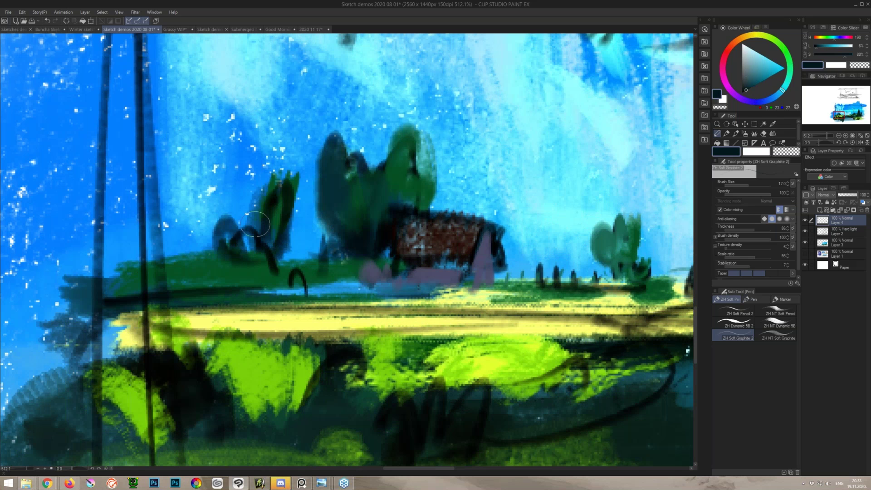
drag(255, 223, 266, 177)
alt+click(289, 193)
mouse_move(282, 213)
mouse_down()
mouse_move(273, 175)
mouse_move(274, 271)
mouse_up()
alt+click(426, 160)
mouse_move(257, 166)
mouse_down()
mouse_move(282, 198)
mouse_move(254, 249)
mouse_up()
drag(422, 124, 410, 173)
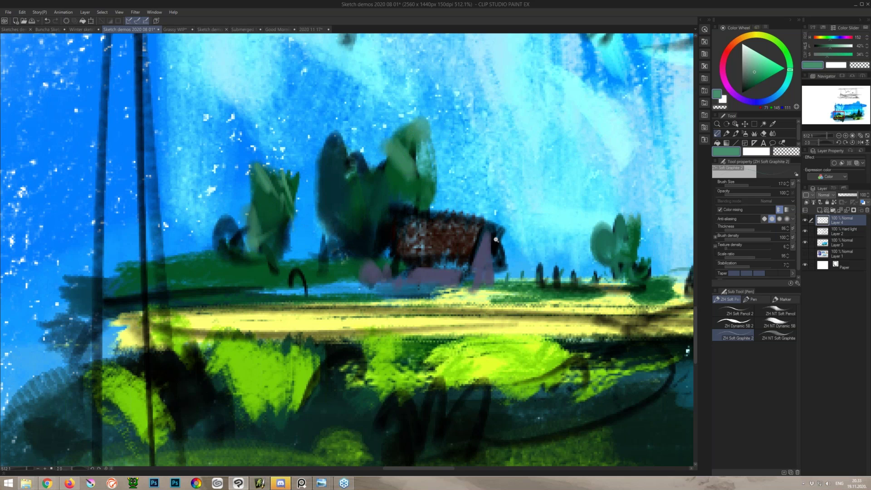
Step: Paint pale highlights on the small dark vehicle shape on the horizon with a light blue sampled from the clouds
drag(495, 239, 408, 240)
drag(556, 238, 372, 268)
mouse_move(271, 290)
mouse_down()
mouse_move(436, 233)
mouse_move(444, 260)
mouse_up()
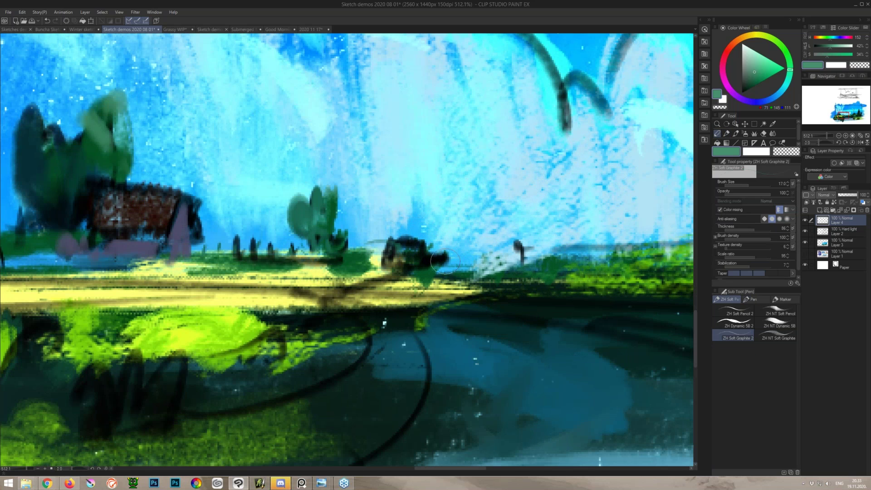
drag(772, 38, 756, 34)
click(767, 57)
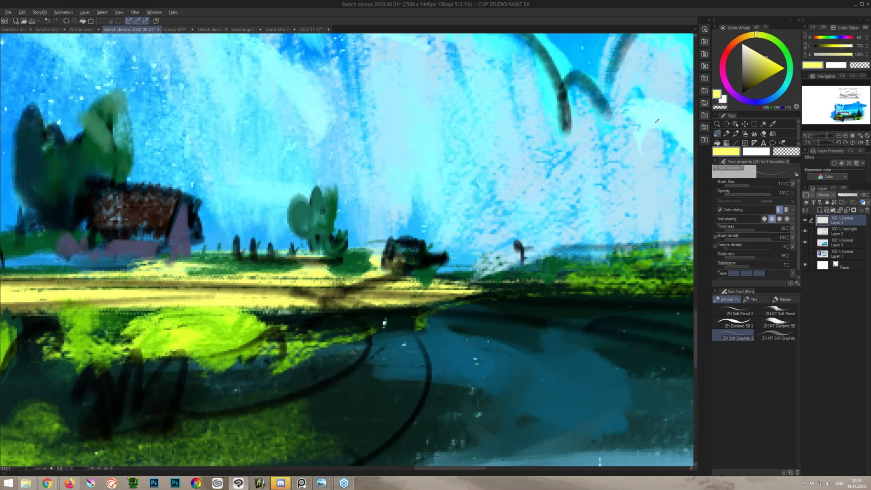
alt+click(505, 258)
mouse_move(393, 234)
mouse_down()
mouse_move(416, 239)
mouse_move(400, 238)
mouse_move(417, 258)
mouse_move(438, 260)
mouse_up()
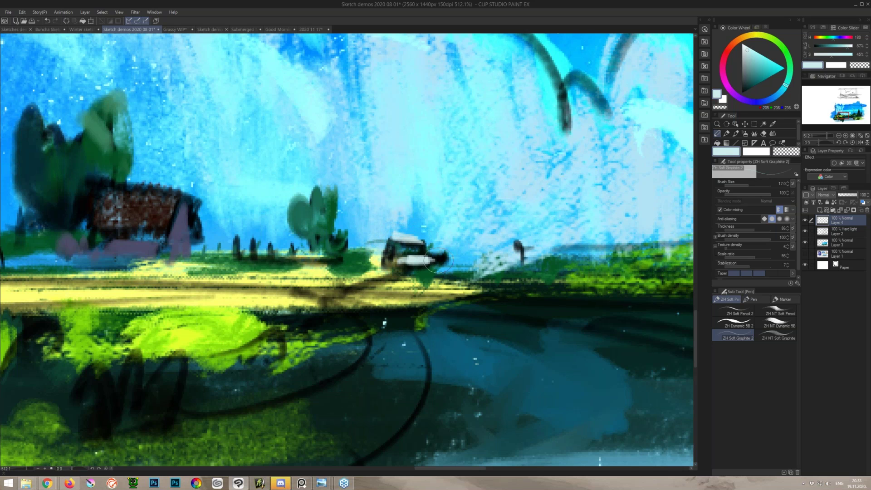
Step: Paint the vehicle's side in sampled grey-green, cover the line work on the ground around it, and touch its front with pale light blue
alt+click(383, 263)
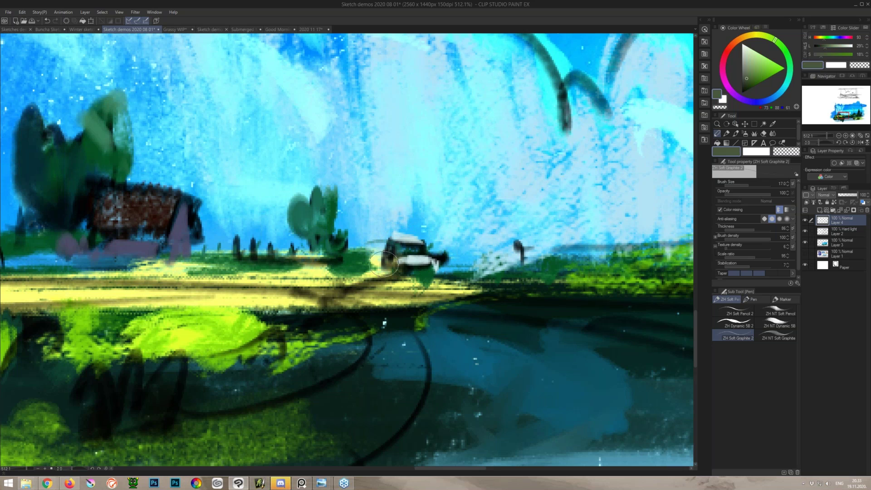
mouse_move(390, 243)
mouse_down()
mouse_move(379, 280)
mouse_move(338, 292)
mouse_up()
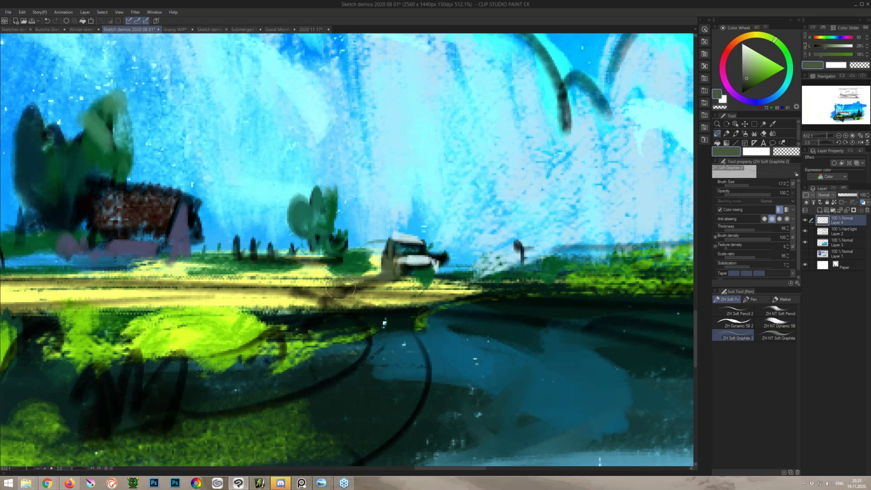
alt+click(427, 279)
mouse_move(422, 293)
mouse_down()
mouse_move(467, 272)
mouse_move(494, 282)
mouse_up()
alt+click(414, 261)
drag(405, 267, 404, 273)
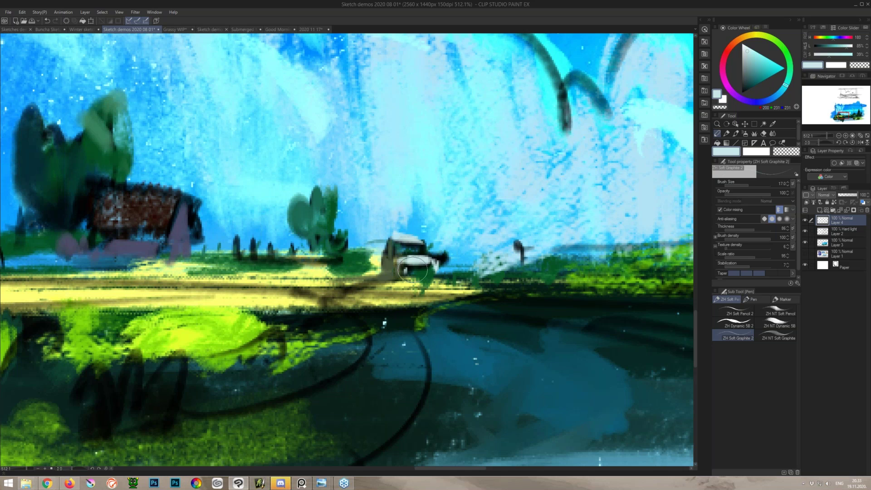
Step: Clean up the sky around the vehicle's roof with sampled light blues and paint its window in bright sky blue
alt+click(386, 234)
alt+click(379, 231)
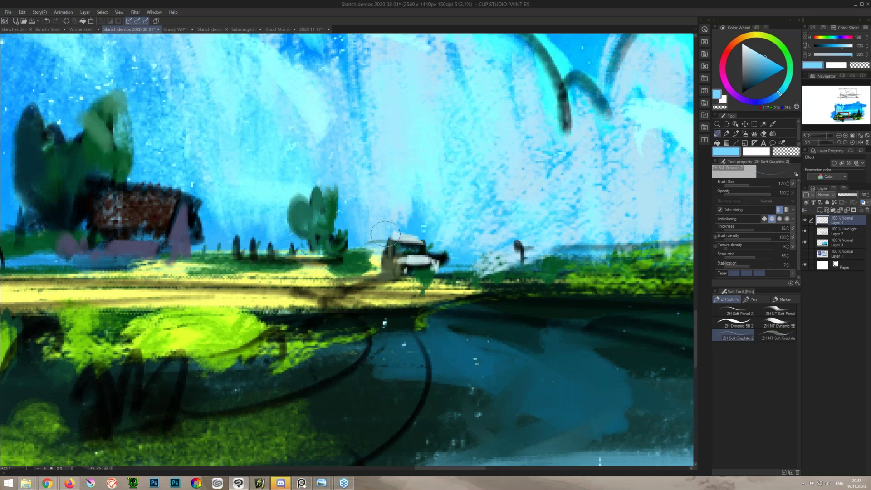
alt+click(388, 241)
alt+click(390, 230)
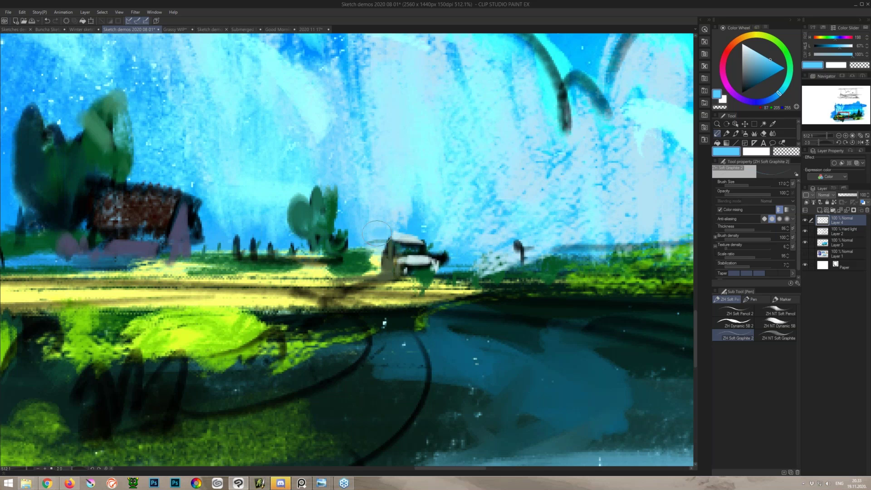
alt+click(407, 249)
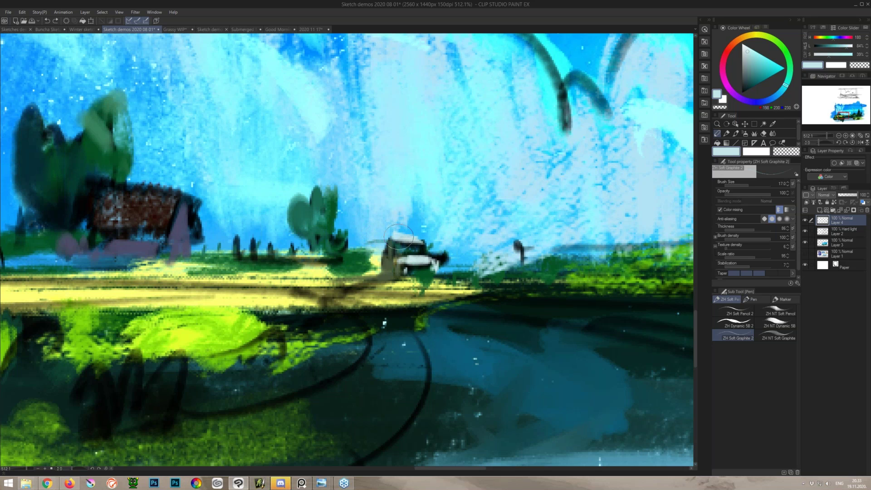
alt+click(379, 232)
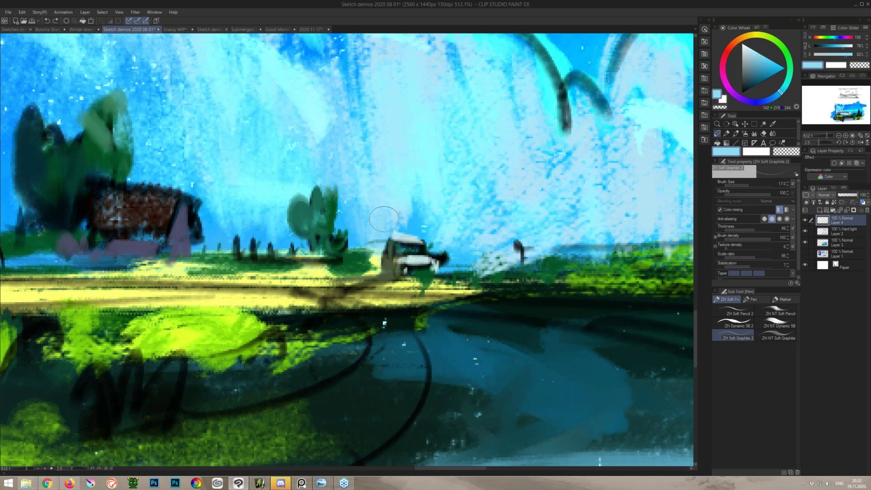
alt+click(413, 247)
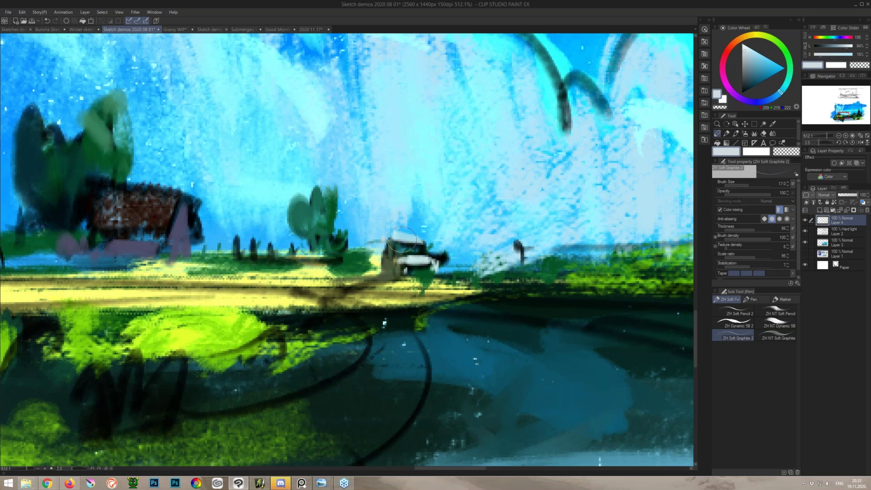
alt+click(434, 264)
alt+click(440, 258)
alt+click(431, 242)
drag(410, 247, 409, 262)
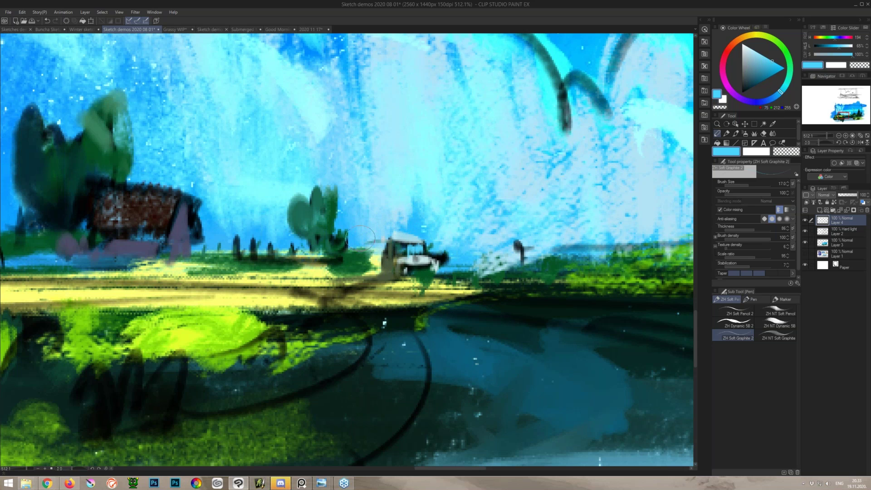
Step: Paint a sampled green over the line work along the horizon between the vehicle and the small post
alt+click(373, 256)
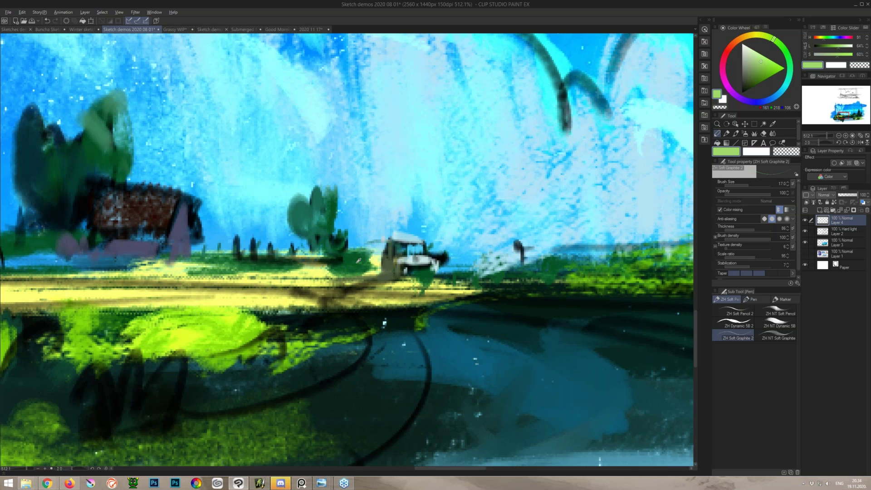
alt+click(376, 255)
mouse_move(453, 258)
mouse_down()
mouse_move(552, 275)
mouse_move(526, 277)
mouse_up()
mouse_move(525, 277)
mouse_down()
mouse_move(340, 266)
mouse_move(357, 280)
mouse_move(423, 274)
mouse_move(472, 283)
mouse_move(551, 257)
mouse_up()
Step: Extend the dark teal road up towards the vehicle and touch up the vehicle's front with sampled light cyan
alt+click(357, 280)
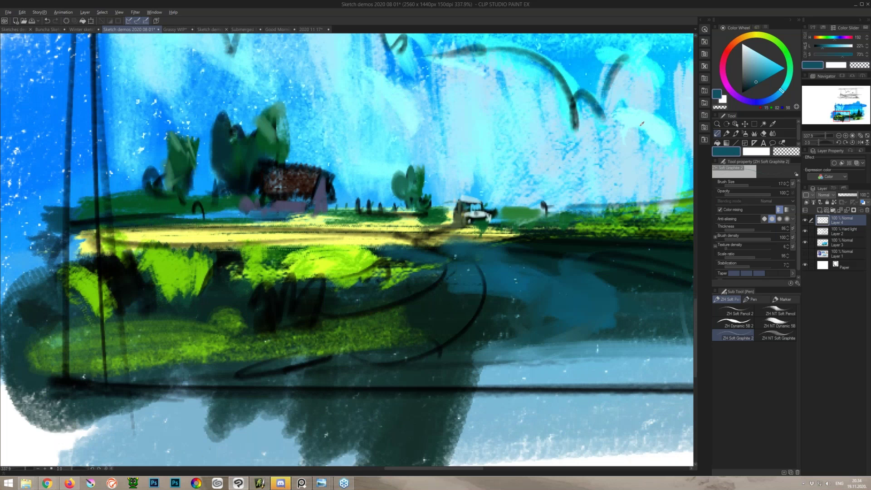
alt+click(485, 219)
drag(485, 222, 439, 230)
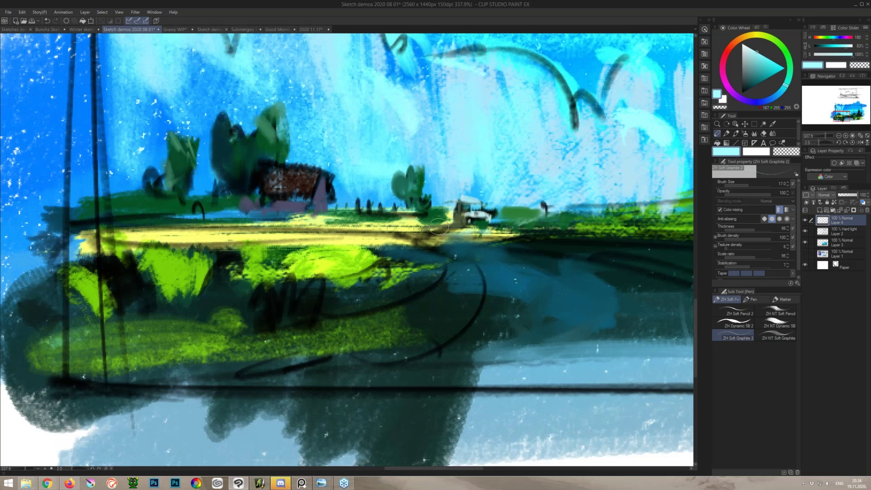
alt+click(475, 214)
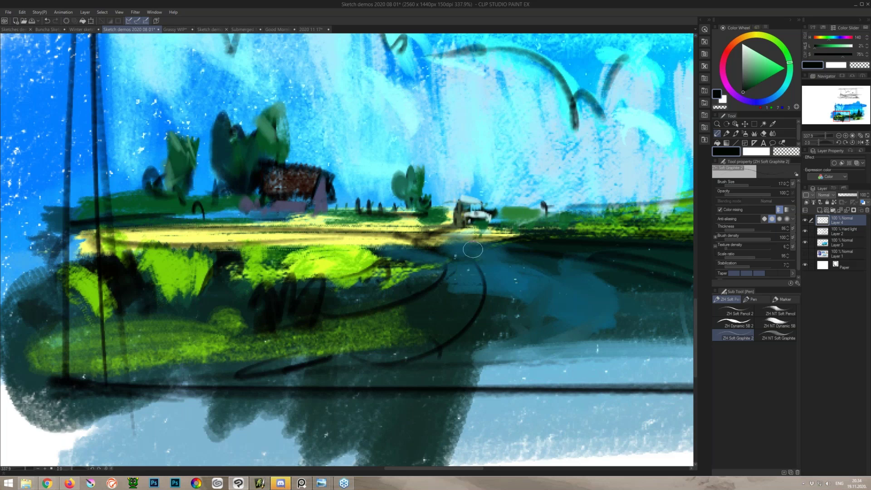
Step: Paint over the line work of the large bush at the wind turbine's base with sampled dark tones
scroll(493, 255, down, 2)
drag(492, 255, 470, 256)
drag(524, 240, 324, 305)
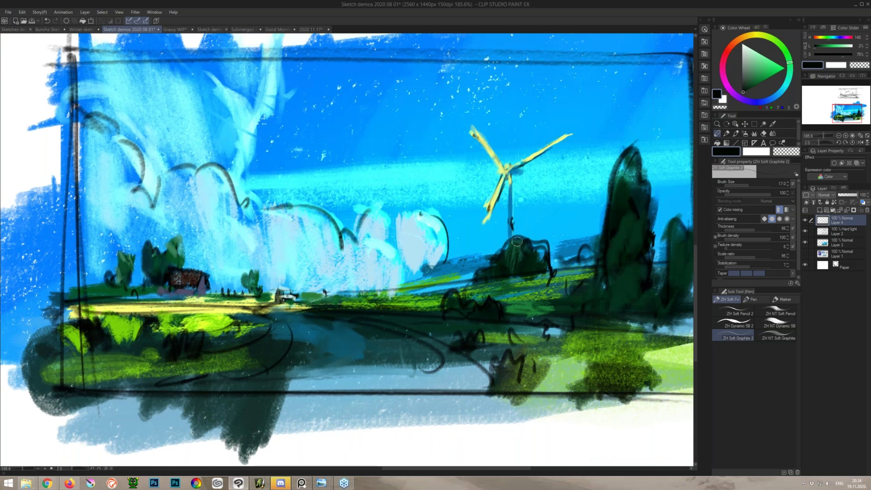
drag(512, 258, 553, 258)
drag(546, 254, 488, 252)
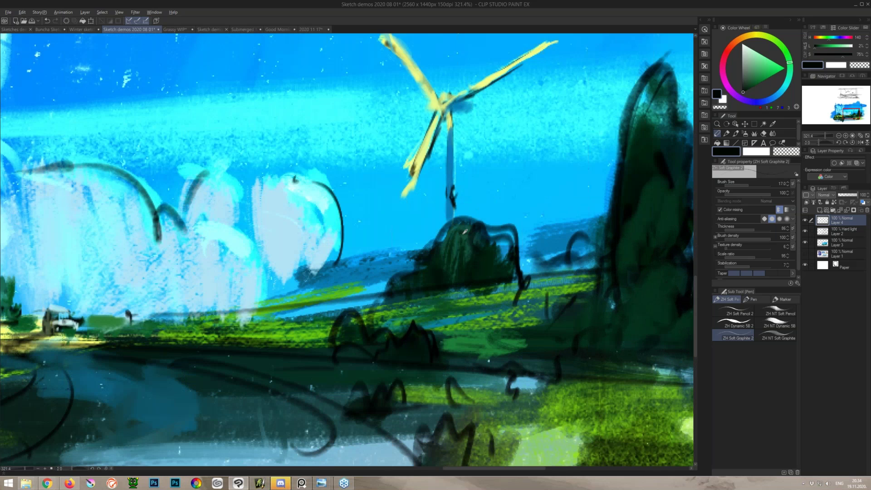
alt+click(463, 234)
drag(447, 220, 421, 261)
Step: Add sampled green strokes to the small bushes on the hillside and to the bush below the turbine
alt+click(461, 302)
alt+click(486, 295)
mouse_move(390, 297)
mouse_down()
mouse_move(528, 279)
mouse_move(486, 300)
mouse_move(535, 226)
mouse_up()
alt+click(443, 235)
mouse_move(434, 233)
mouse_down()
mouse_move(477, 254)
mouse_move(519, 256)
mouse_move(452, 248)
mouse_move(460, 267)
mouse_up()
alt+click(521, 255)
mouse_move(482, 245)
mouse_down()
mouse_move(500, 260)
mouse_move(500, 273)
mouse_move(455, 249)
mouse_up()
drag(467, 168, 420, 211)
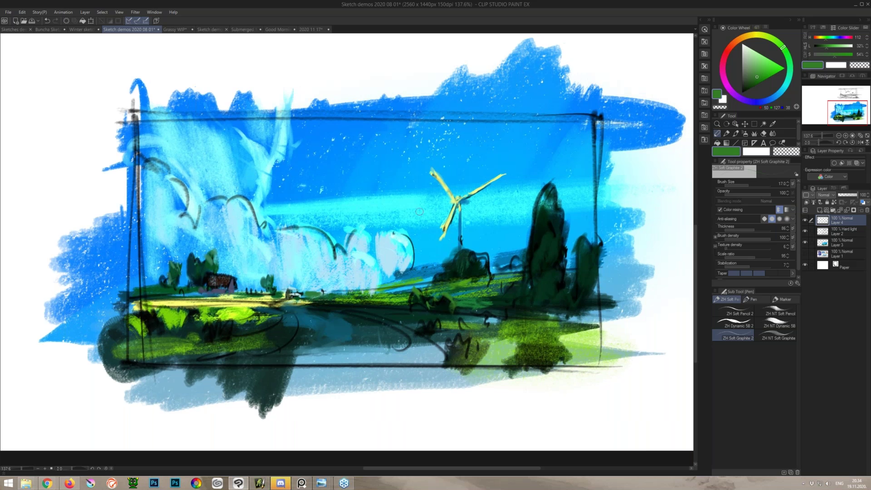
Step: Brush light blue sampled from the clouds over the tall cloud and its outlines with the ZH Cardboard Swoosh brush
drag(292, 199, 334, 198)
key(t)
key(b)
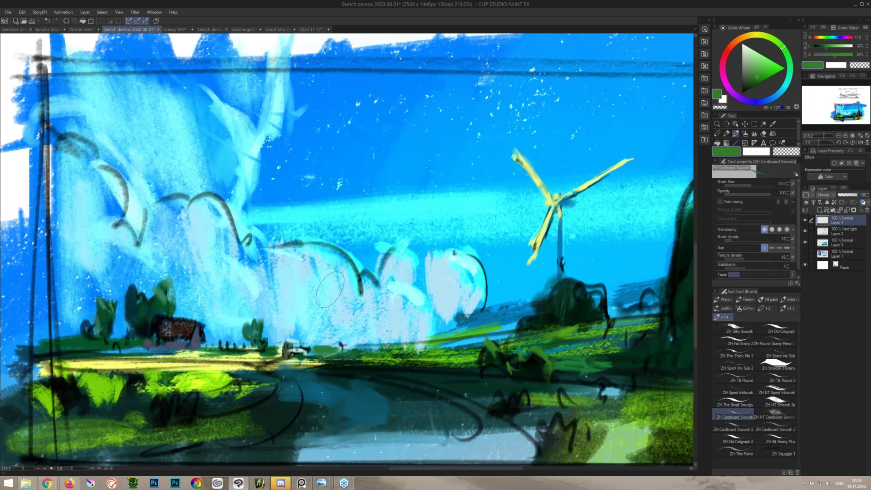
alt+click(330, 290)
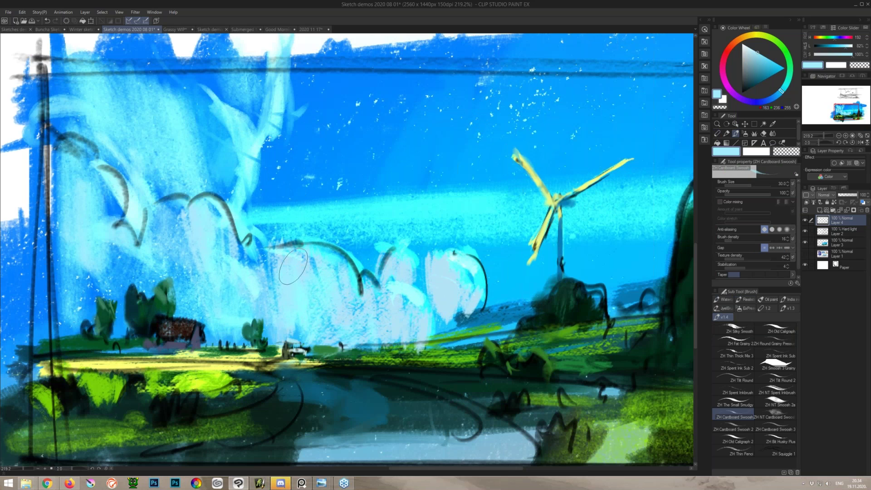
drag(229, 90, 143, 217)
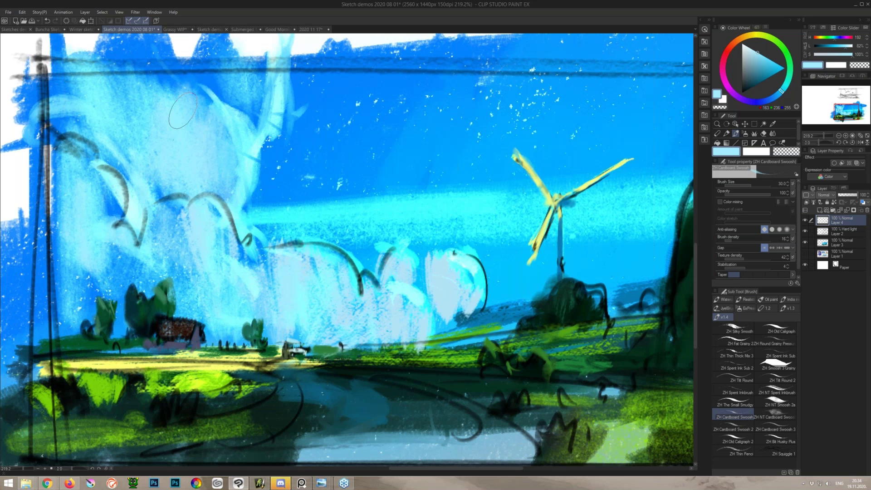
drag(254, 41, 102, 89)
drag(217, 50, 120, 105)
mouse_move(108, 190)
mouse_down()
mouse_move(96, 313)
mouse_move(135, 238)
mouse_up()
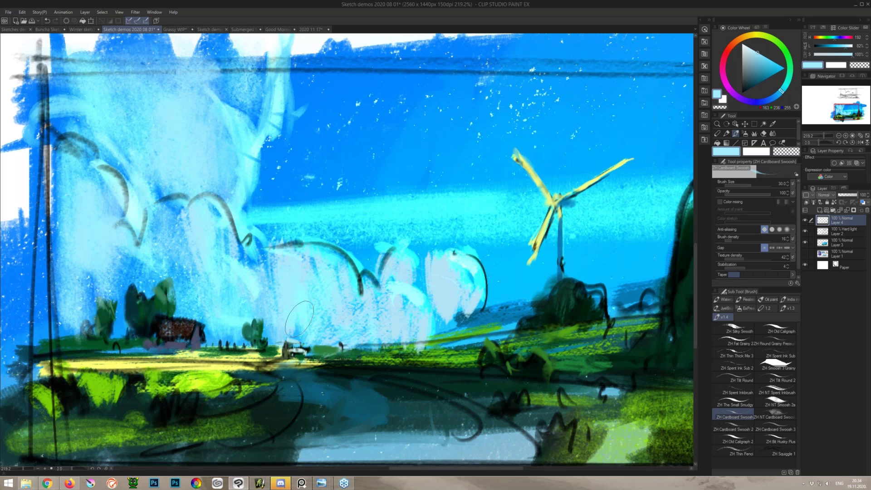
Step: Paint light cyan haze behind the trees and barn with the ZH Soft Graphite 2 pen
scroll(299, 319, up, 3)
scroll(351, 295, down, 2)
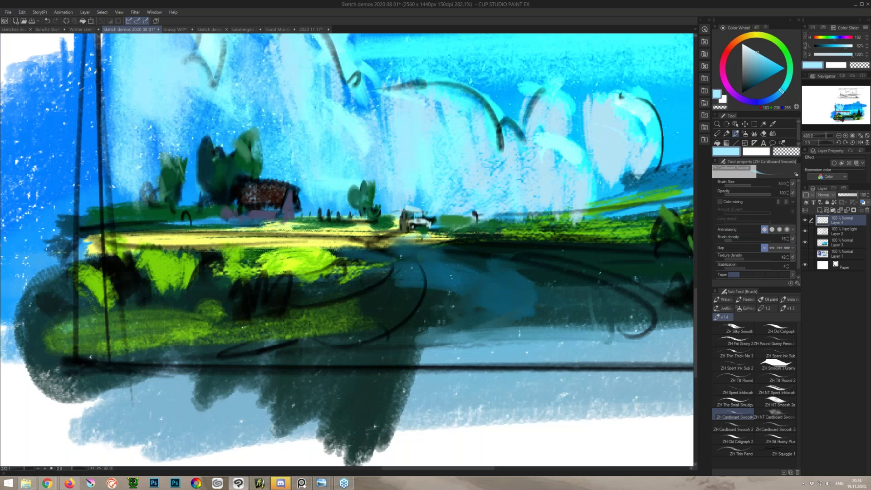
key(p)
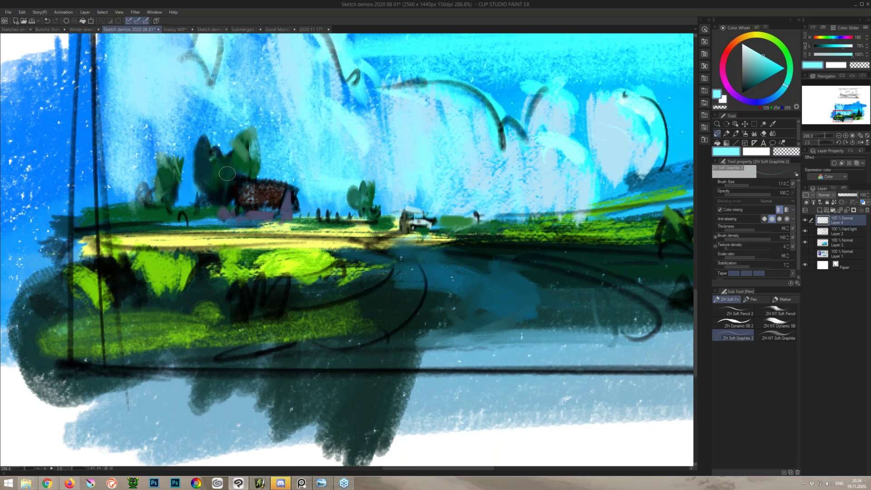
mouse_move(81, 159)
mouse_down()
mouse_move(143, 185)
mouse_move(199, 192)
mouse_up()
mouse_move(303, 192)
mouse_down()
mouse_move(334, 199)
mouse_move(426, 194)
mouse_move(384, 195)
mouse_up()
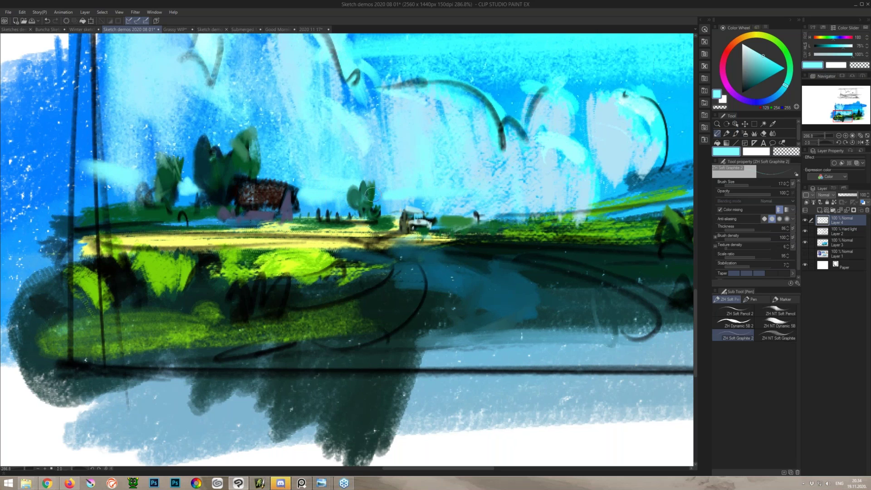
drag(196, 185, 192, 192)
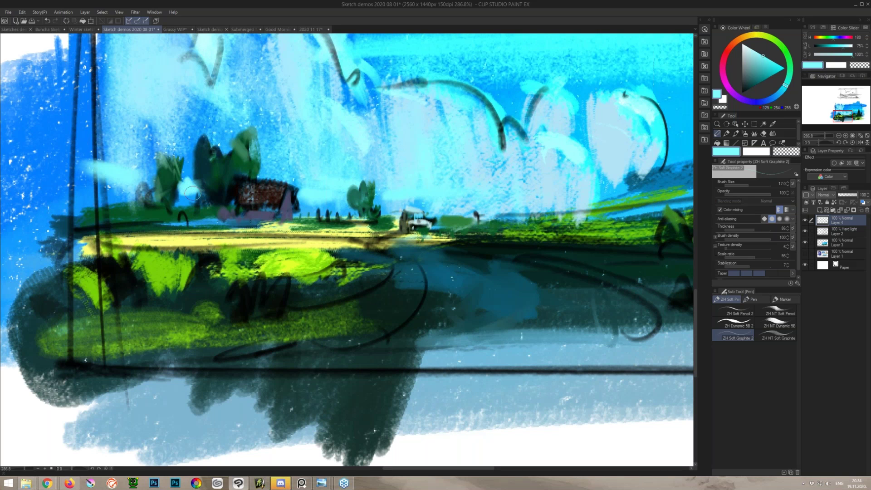
Step: Pick a muted greyish blue and paint thin horizontal cloud bands low in the sky behind the barn, trees and vehicle
click(772, 98)
click(752, 59)
drag(752, 59, 750, 62)
drag(185, 186, 195, 188)
mouse_move(111, 174)
mouse_down()
mouse_move(130, 184)
mouse_move(146, 175)
mouse_move(75, 179)
mouse_up()
mouse_move(305, 197)
mouse_down()
mouse_move(539, 186)
mouse_move(480, 236)
mouse_up()
mouse_move(581, 99)
mouse_down()
mouse_move(462, 183)
mouse_move(442, 187)
mouse_move(373, 158)
mouse_up()
drag(354, 220, 375, 229)
drag(308, 217, 344, 222)
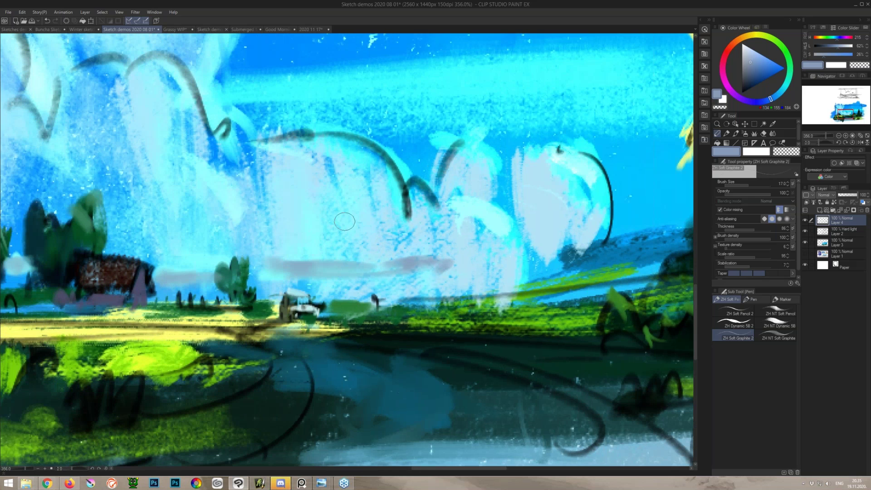
Step: Select the Hard light layer and sketch a small near-black flying craft in the sky beside the wind turbine
click(840, 233)
key(p)
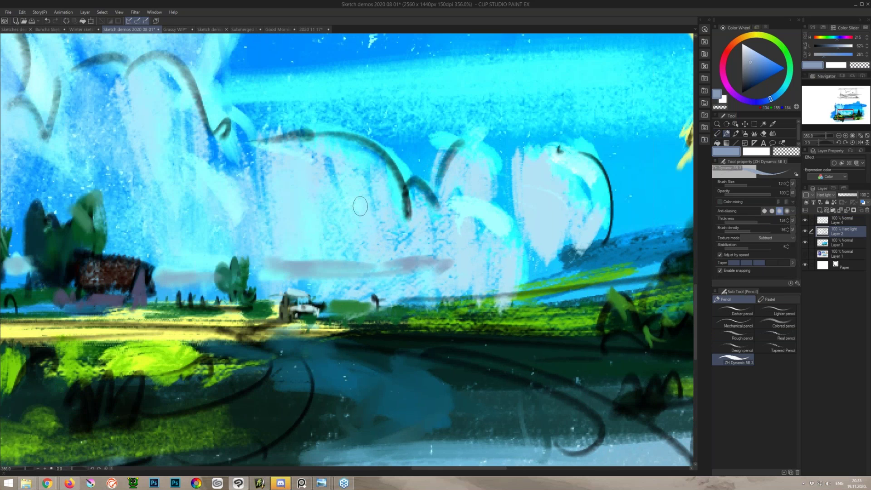
key(p)
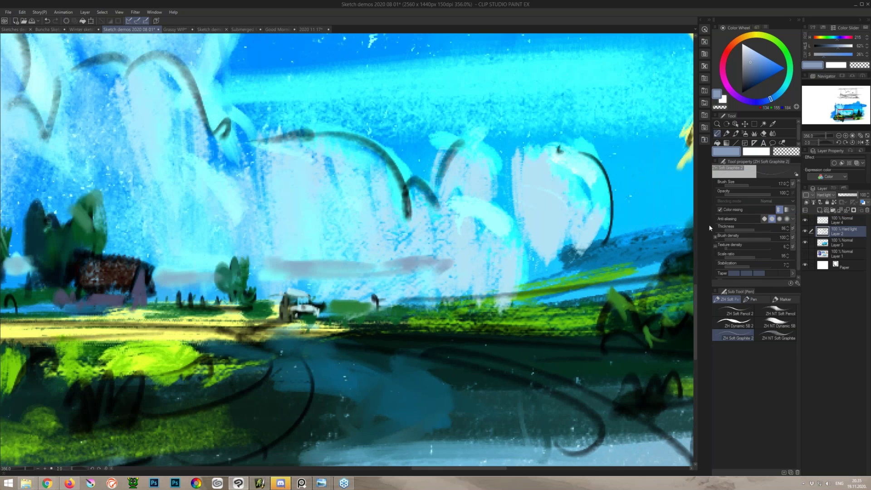
alt+click(416, 332)
mouse_move(583, 194)
mouse_down()
mouse_move(530, 202)
mouse_move(422, 323)
mouse_up()
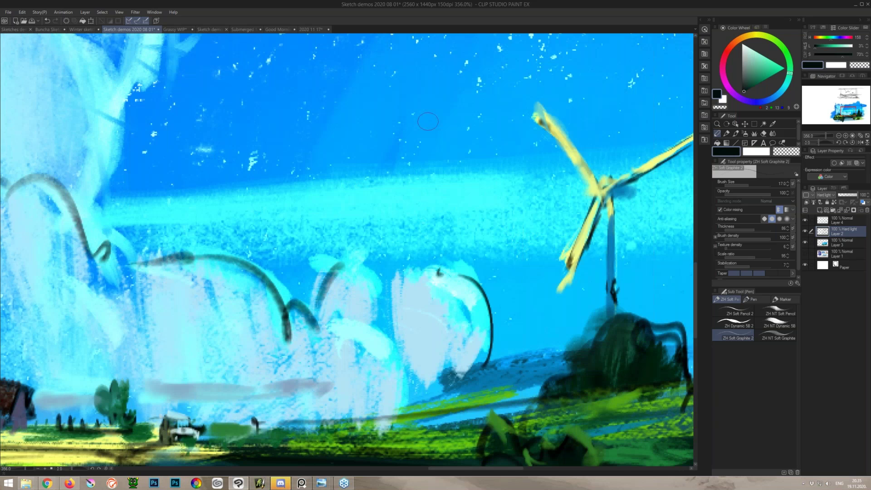
drag(428, 122, 422, 153)
drag(422, 148, 443, 144)
mouse_move(420, 148)
mouse_down()
mouse_move(446, 149)
mouse_move(456, 164)
mouse_move(453, 156)
mouse_move(429, 174)
mouse_move(461, 168)
mouse_move(455, 174)
mouse_up()
mouse_move(455, 153)
mouse_down()
mouse_move(466, 142)
mouse_move(453, 165)
mouse_up()
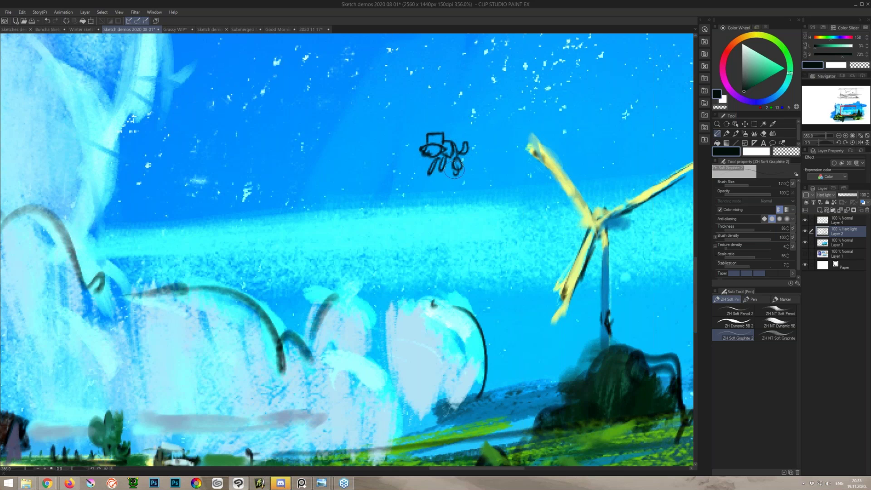
mouse_move(472, 251)
mouse_down()
mouse_move(441, 253)
mouse_move(445, 195)
mouse_up()
click(437, 247)
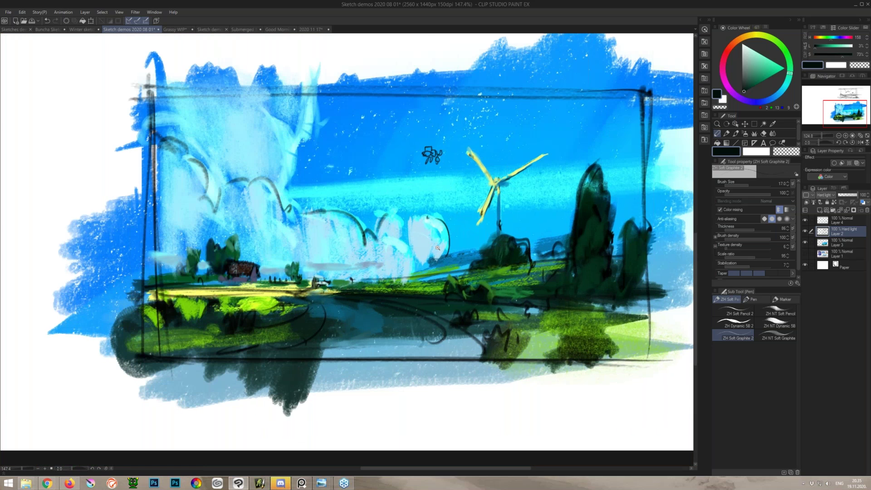
click(438, 247)
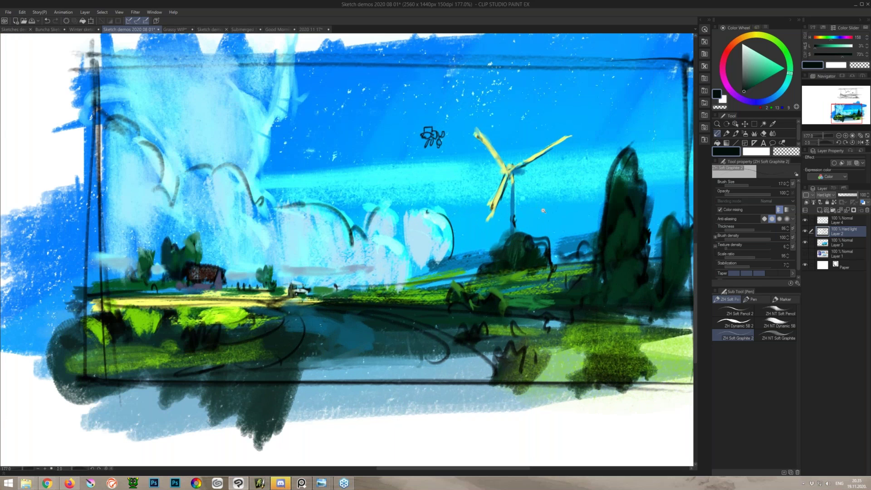
Step: Sample a pale green from the foreground, lighten it, and draw small distant wind turbines between the bush and the tall tree
click(543, 210)
drag(542, 211, 499, 227)
alt+click(658, 390)
click(748, 56)
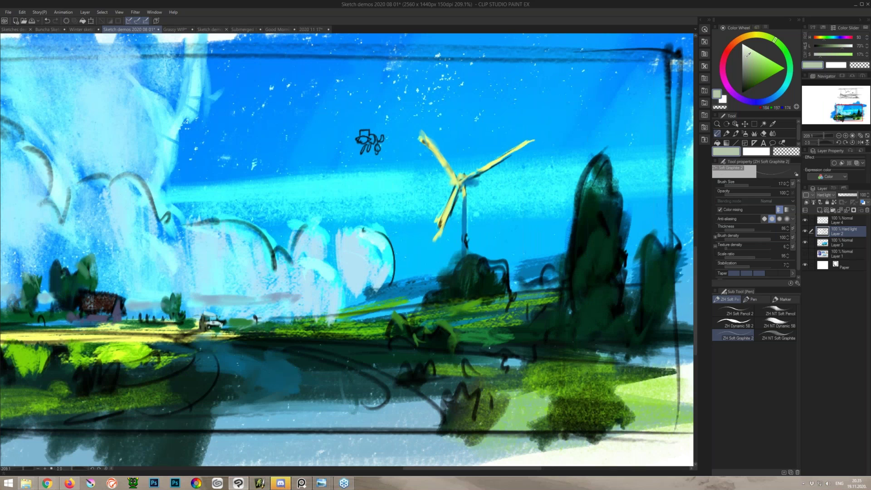
mouse_move(496, 232)
mouse_down()
mouse_move(521, 241)
mouse_move(548, 218)
mouse_move(517, 236)
mouse_move(530, 259)
mouse_up()
scroll(393, 272, down, 4)
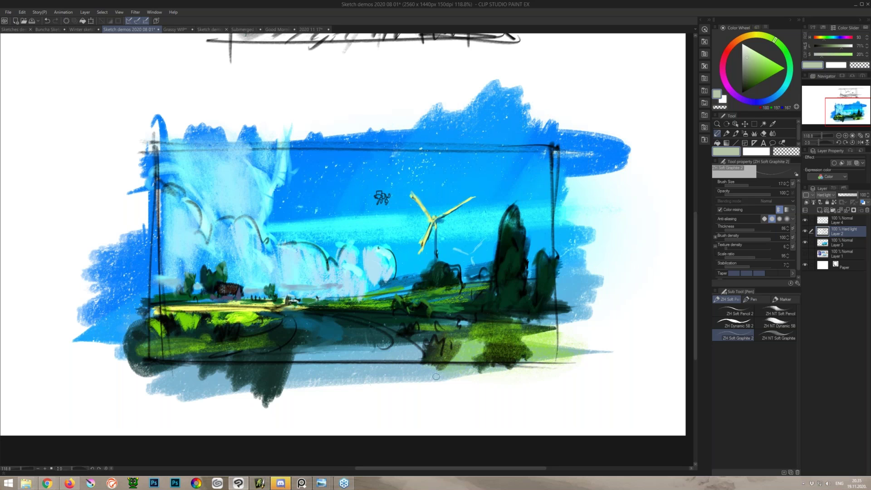
key(e)
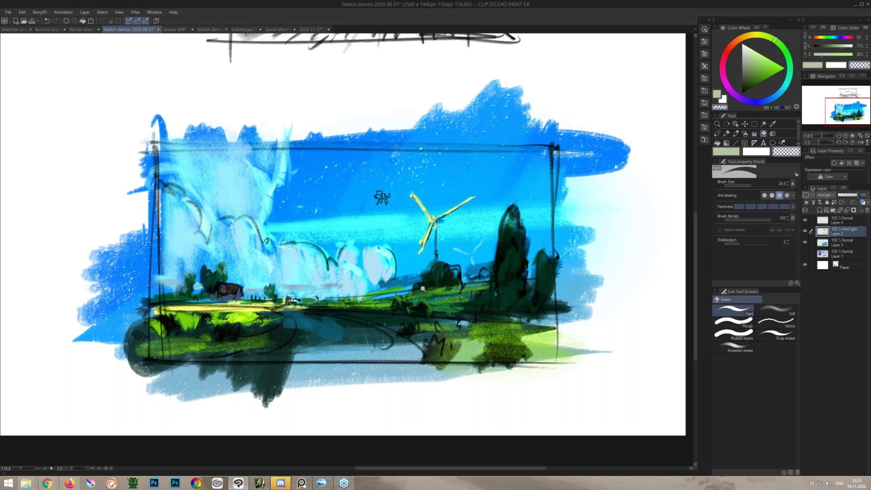
scroll(423, 360, down, 3)
key(b)
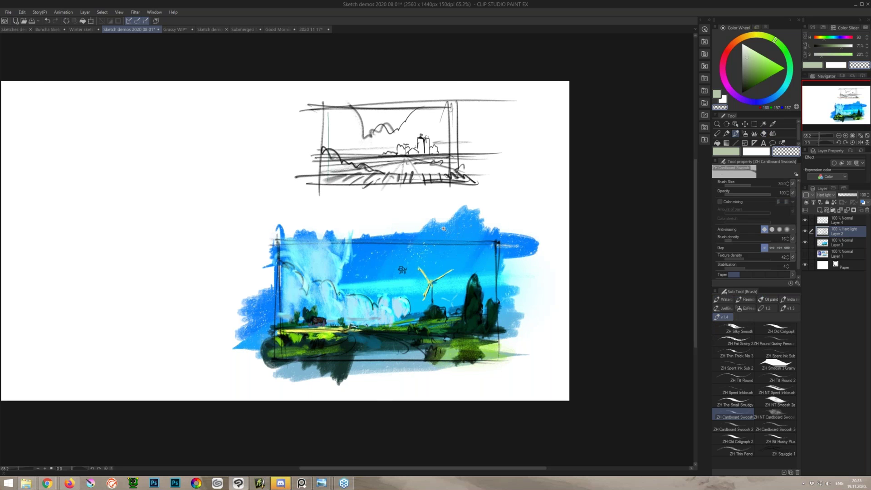
Step: Hide the Hard light line-art layer, switch to the ZH Soft Graphite 2 pen and select Layer 4
scroll(444, 229, up, 3)
drag(432, 246, 437, 275)
drag(438, 276, 423, 322)
mouse_move(424, 323)
mouse_down()
mouse_move(432, 249)
mouse_move(444, 252)
mouse_move(436, 253)
mouse_up()
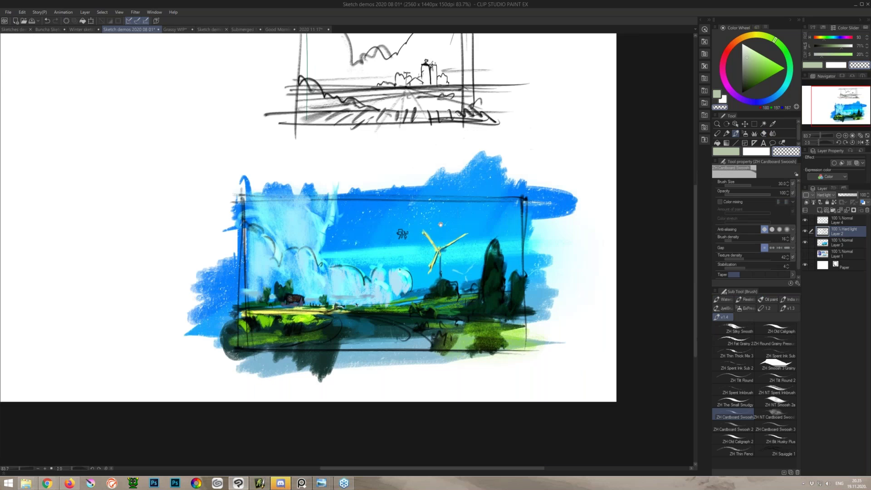
click(805, 230)
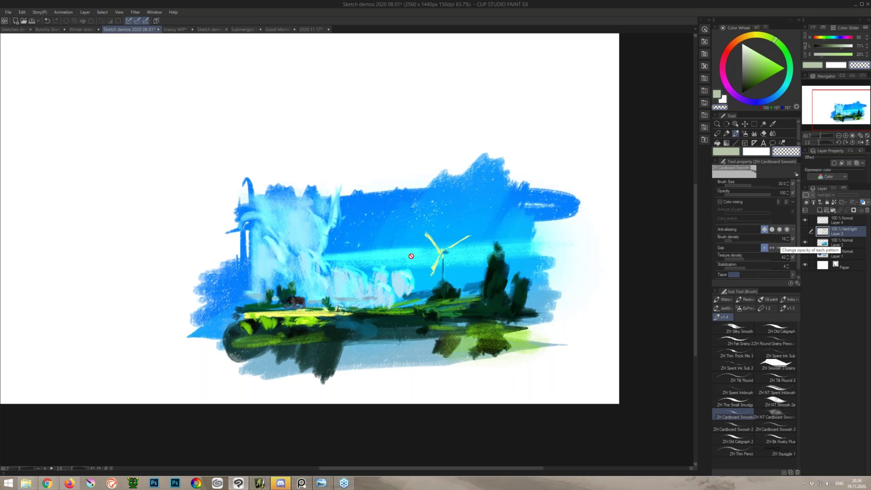
drag(404, 284, 478, 282)
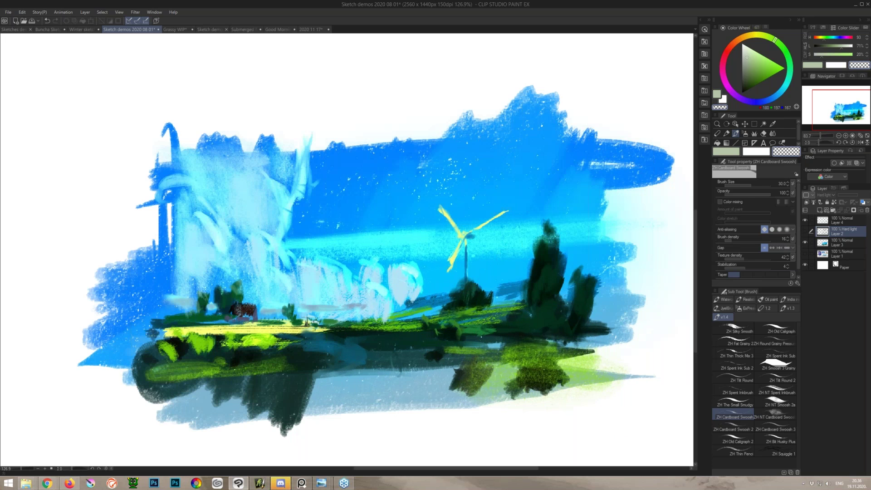
drag(283, 322, 309, 284)
key(p)
key(b)
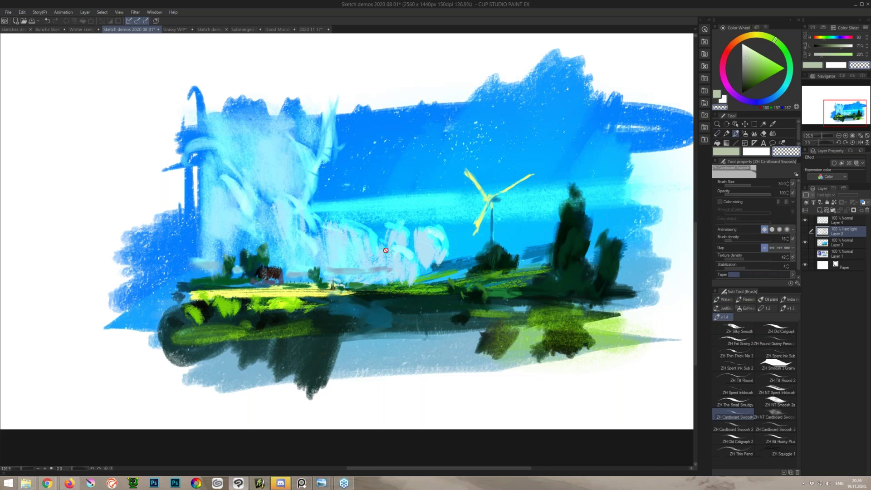
key(p)
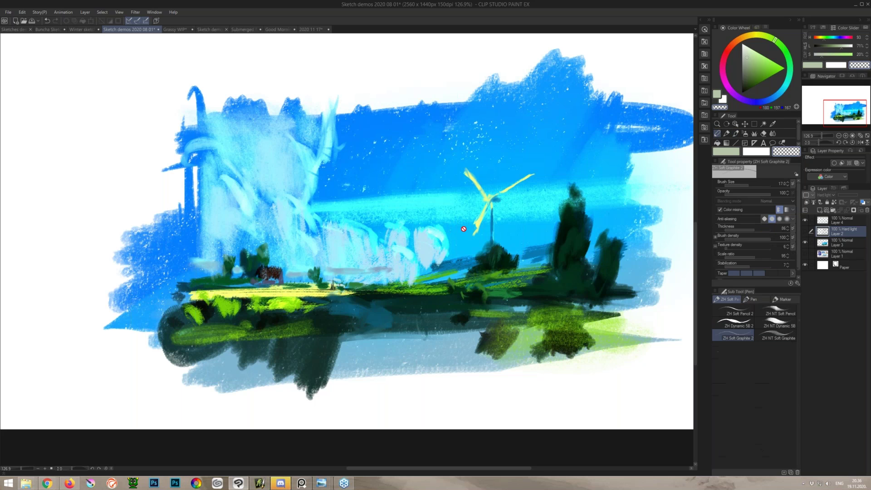
click(831, 223)
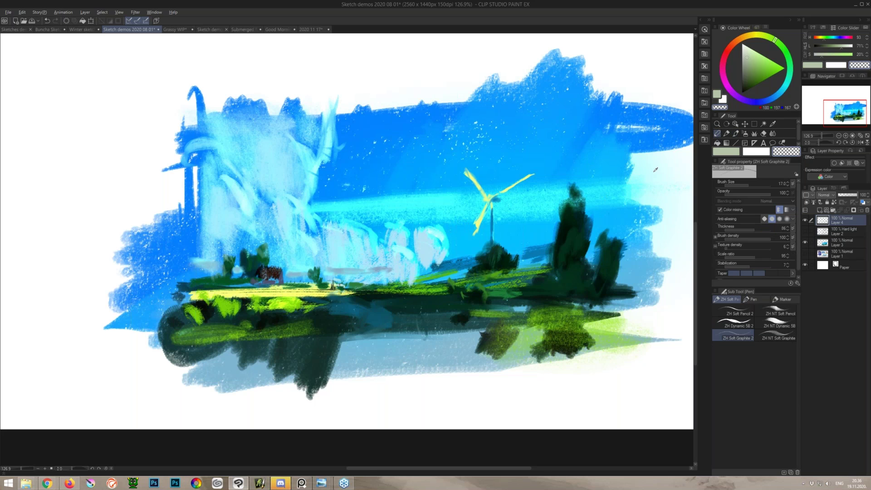
Step: Try freehand strokes in a cyan sampled from the sky over the upper sky and clouds, and undo them
alt+click(422, 202)
alt+click(423, 199)
drag(474, 102, 393, 177)
mouse_move(403, 136)
mouse_down()
mouse_move(424, 166)
mouse_move(457, 154)
mouse_up()
key(ctrl+z)
key(ctrl+z)
mouse_move(323, 106)
mouse_down()
mouse_move(326, 142)
mouse_move(293, 134)
mouse_up()
key(ctrl+z)
Step: Sample a light yellow from the sunlit field and stroke highlights along the hillside and on the bush below the wind turbine
alt+click(384, 87)
mouse_move(330, 122)
mouse_down()
mouse_move(320, 153)
mouse_move(296, 141)
mouse_move(308, 222)
mouse_move(306, 214)
mouse_move(339, 236)
mouse_move(364, 224)
mouse_up()
alt+click(317, 290)
drag(397, 289, 446, 285)
mouse_move(501, 244)
mouse_down()
mouse_move(510, 258)
mouse_move(555, 268)
mouse_move(497, 281)
mouse_up()
mouse_move(440, 280)
mouse_down()
mouse_move(401, 288)
mouse_move(436, 286)
mouse_up()
drag(468, 266, 433, 268)
alt+click(447, 200)
alt+click(411, 206)
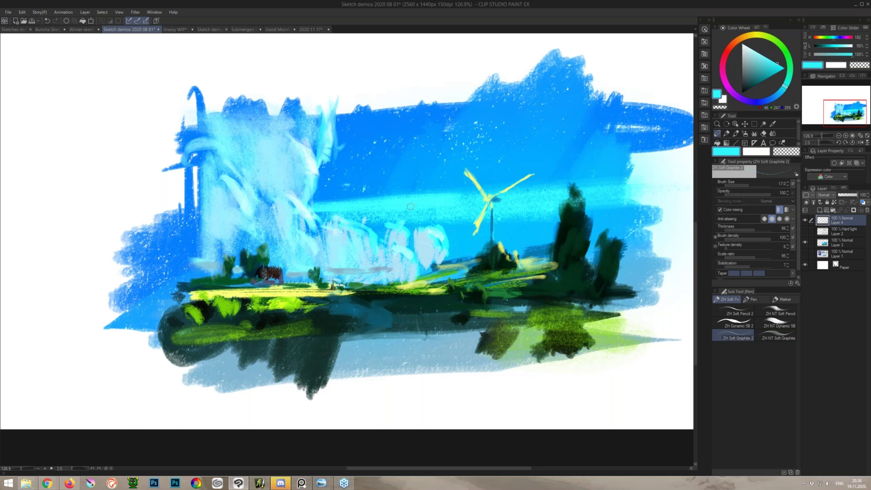
alt+click(437, 201)
click(767, 63)
click(782, 91)
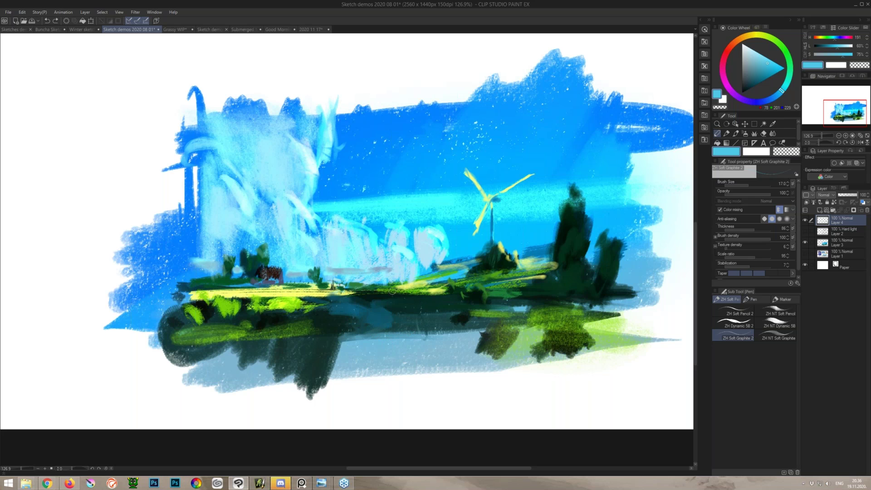
alt+click(307, 297)
alt+click(310, 300)
Step: Show the Hard light layer again, sample a bright yellow-green and paint a highlight along the left field's edge beside the road
click(805, 231)
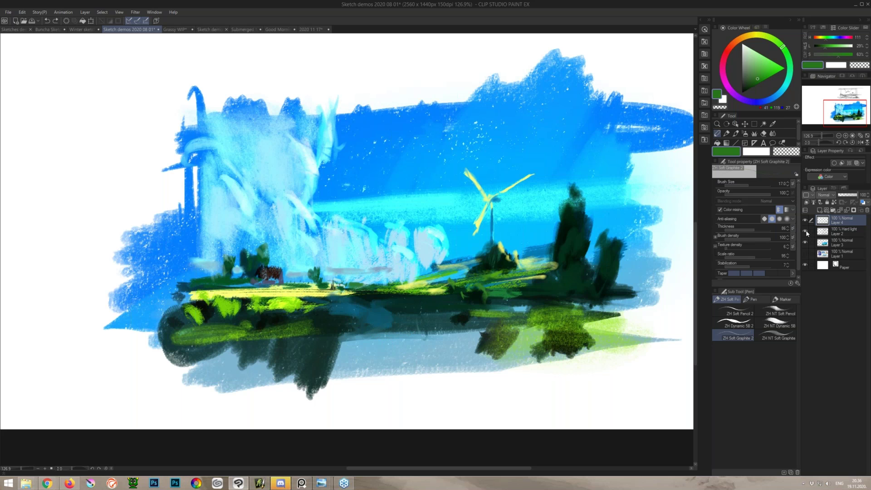
alt+click(288, 300)
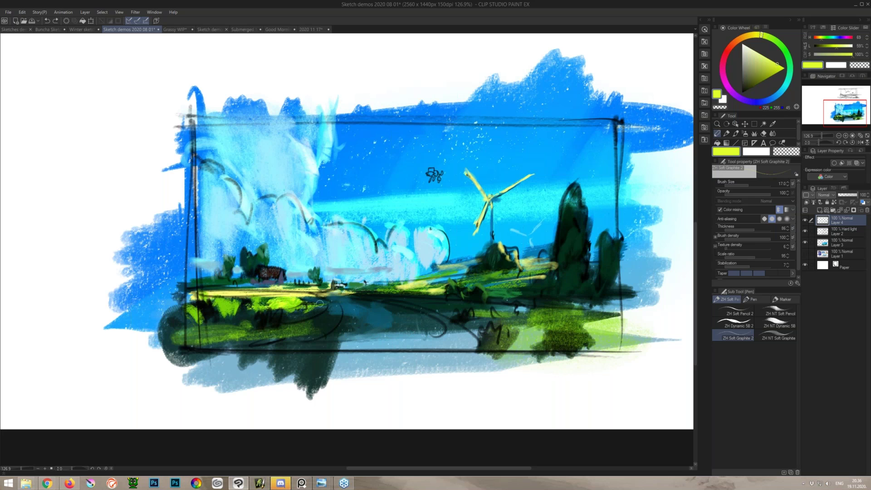
drag(324, 295, 264, 331)
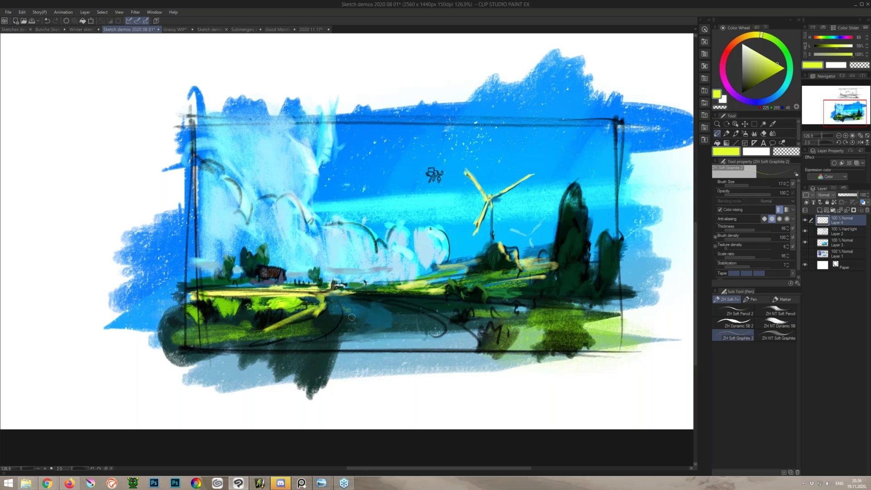
Step: Sample a pale cyan from the clouds and add short light strokes across the dark road
alt+click(363, 263)
drag(343, 312, 335, 328)
mouse_move(347, 302)
mouse_down()
mouse_move(360, 324)
mouse_move(379, 309)
mouse_move(371, 306)
mouse_move(372, 316)
mouse_move(410, 319)
mouse_move(388, 330)
mouse_up()
mouse_move(376, 317)
mouse_down()
mouse_move(360, 349)
mouse_move(336, 318)
mouse_move(319, 333)
mouse_up()
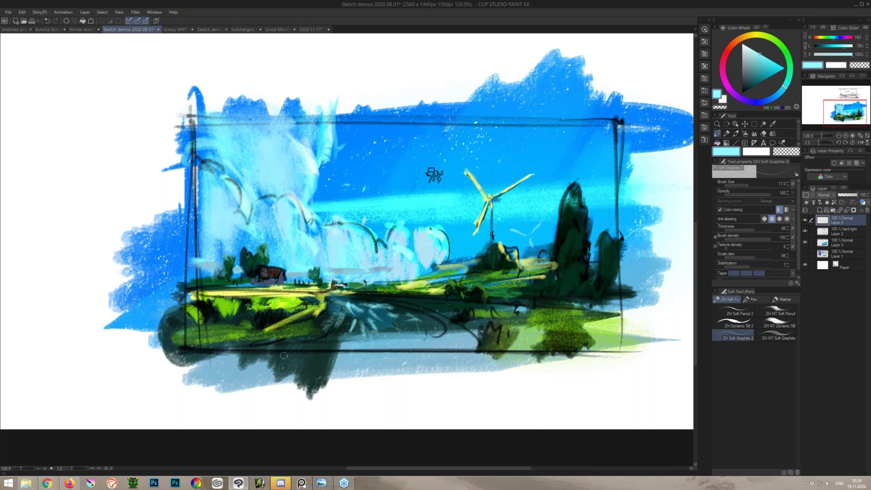
Step: Sample a saturated blue from the sky, select Layer 3 and switch to the ZH Rough Sketcher 2 brush
alt+click(386, 179)
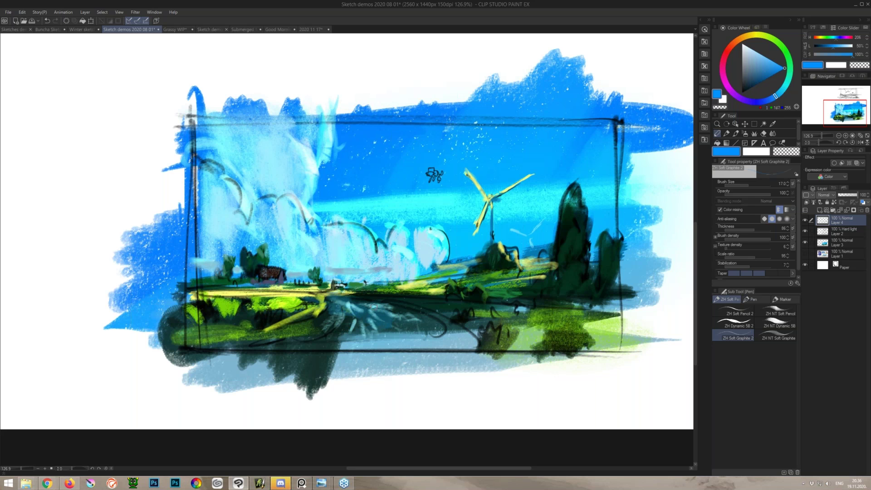
mouse_move(362, 325)
mouse_down()
mouse_move(366, 334)
mouse_move(348, 333)
mouse_up()
drag(395, 290, 381, 257)
drag(612, 210, 452, 285)
drag(439, 231, 460, 232)
mouse_move(459, 456)
mouse_down()
mouse_move(428, 138)
mouse_move(493, 360)
mouse_up()
mouse_move(425, 243)
mouse_down()
mouse_move(436, 462)
mouse_move(592, 448)
mouse_move(412, 246)
mouse_up()
drag(386, 265, 491, 214)
drag(360, 272, 427, 247)
click(830, 242)
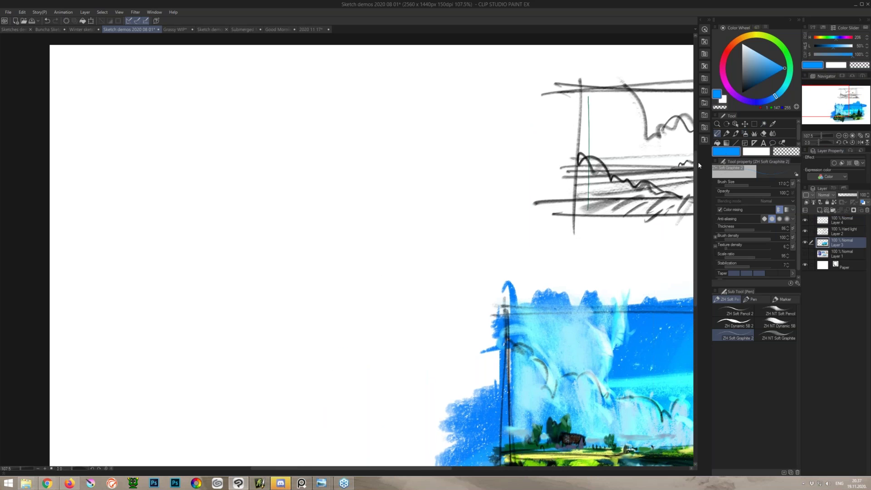
key(b)
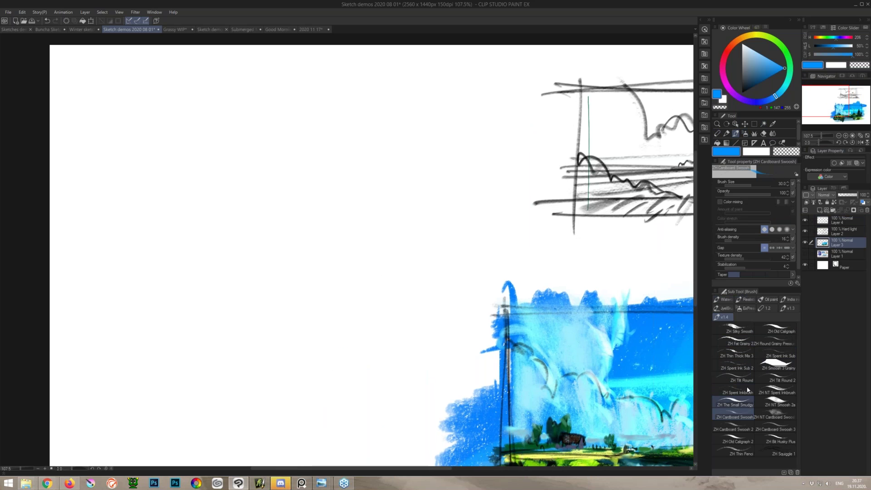
click(745, 308)
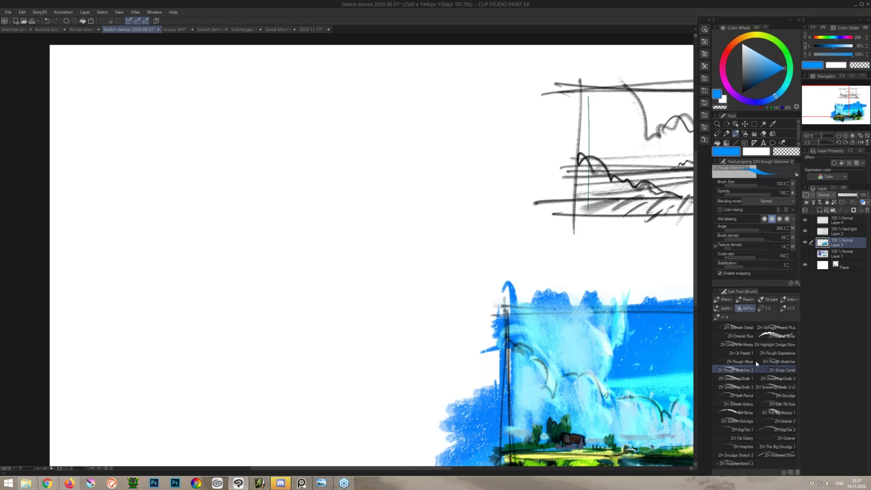
Step: Try the ZH Rough Sketcher 2, ZH Rough Sketcher, ZH Oil Pastel 1 and ZH Rough Mixer brushes on blank canvas, undoing each stroke
mouse_move(345, 145)
mouse_down()
mouse_move(292, 321)
mouse_move(297, 159)
mouse_move(181, 291)
mouse_up()
key(ctrl+z)
click(774, 363)
mouse_move(370, 200)
mouse_down()
mouse_move(383, 225)
mouse_move(326, 220)
mouse_move(221, 188)
mouse_move(206, 166)
mouse_move(181, 177)
mouse_move(190, 163)
mouse_move(202, 291)
mouse_up()
key(ctrl+z)
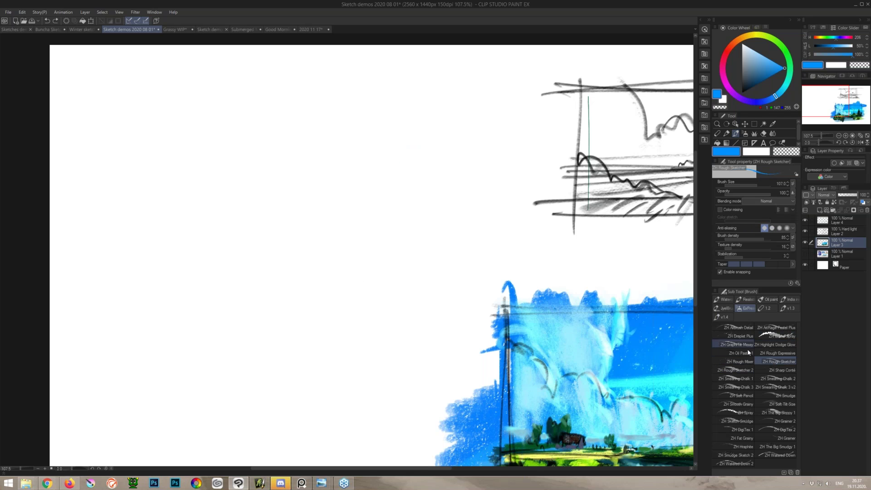
click(740, 352)
mouse_move(324, 200)
mouse_down()
mouse_move(376, 184)
mouse_move(341, 203)
mouse_move(322, 178)
mouse_move(271, 311)
mouse_up()
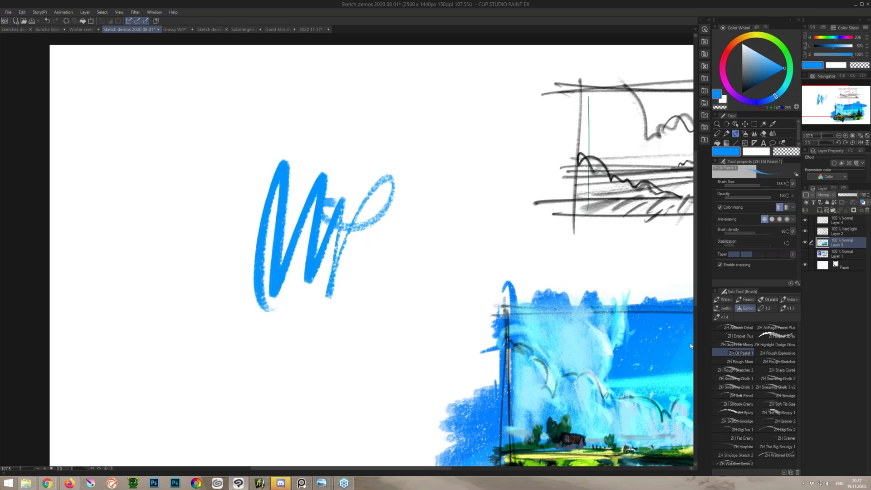
key(ctrl+z)
click(740, 362)
mouse_move(243, 237)
mouse_down()
mouse_move(402, 231)
mouse_move(376, 181)
mouse_move(307, 161)
mouse_move(280, 272)
mouse_up()
key(ctrl+z)
Step: With ZH Rough Sketcher 2 and an orange-red colour, paint a wide mass and a horizontal bar above it on the blank canvas
click(735, 369)
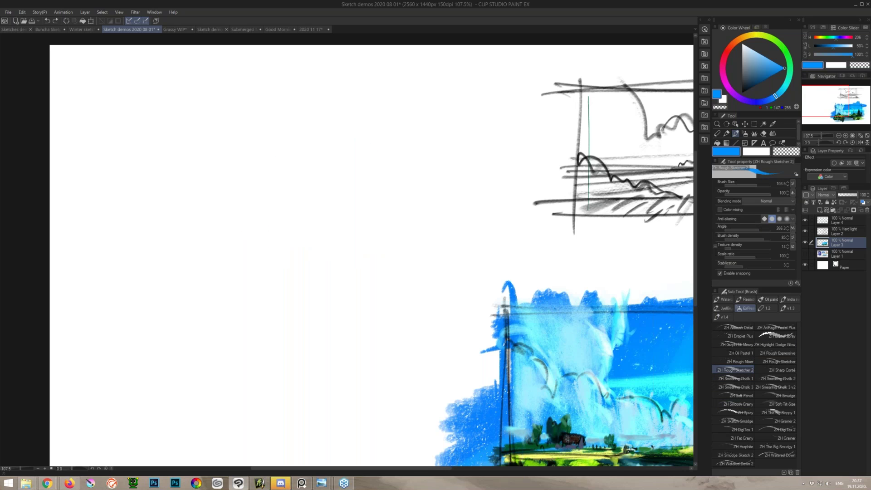
click(765, 74)
click(727, 86)
click(759, 73)
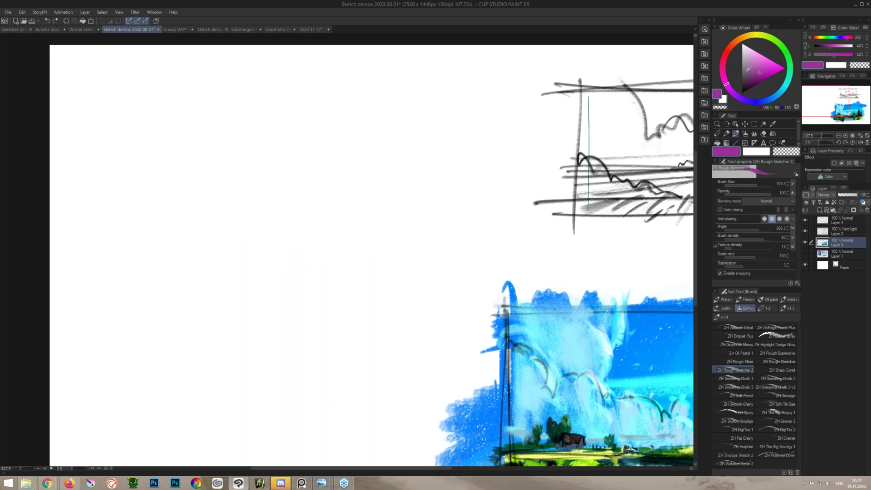
click(727, 54)
click(766, 67)
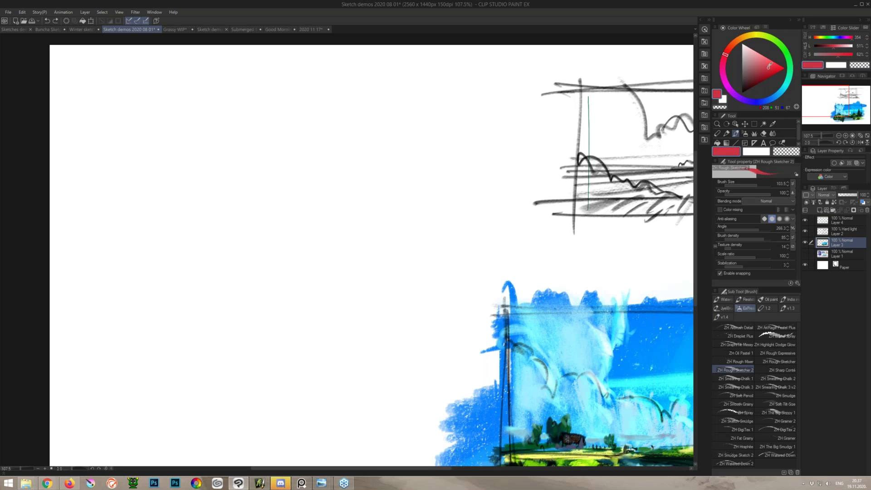
click(731, 46)
click(769, 67)
mouse_move(290, 190)
mouse_down()
mouse_move(286, 219)
mouse_move(150, 213)
mouse_up()
mouse_move(140, 147)
mouse_down()
mouse_move(391, 221)
mouse_move(369, 205)
mouse_move(360, 282)
mouse_up()
Step: Pick a dark muted purple and paint a ground band with small tree shapes along the base of the orange mass
click(745, 84)
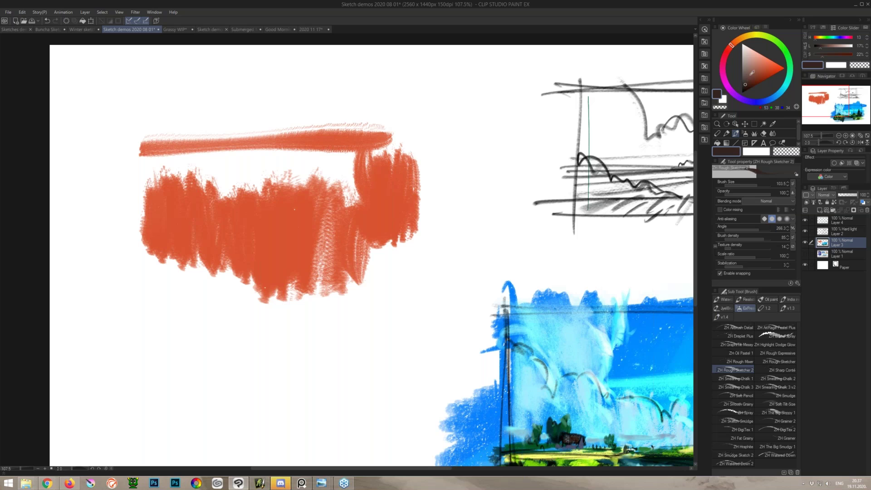
click(770, 64)
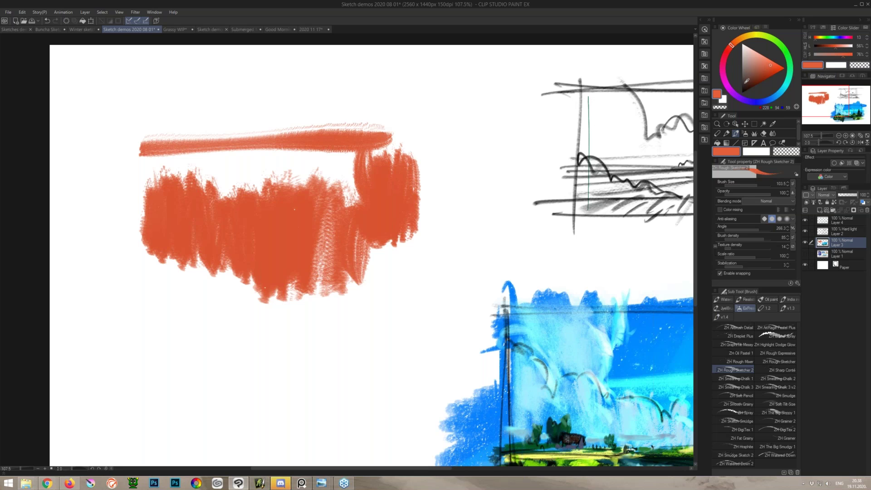
click(747, 79)
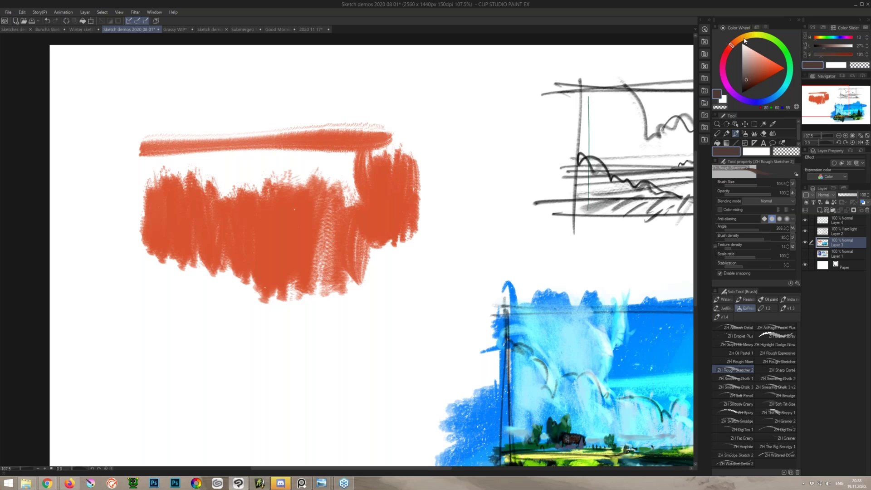
click(723, 64)
mouse_move(291, 294)
mouse_down()
mouse_move(304, 281)
mouse_move(150, 272)
mouse_move(424, 254)
mouse_move(354, 267)
mouse_move(313, 247)
mouse_move(181, 254)
mouse_move(135, 238)
mouse_move(138, 294)
mouse_up()
mouse_move(115, 302)
mouse_down()
mouse_move(400, 276)
mouse_move(248, 305)
mouse_move(169, 291)
mouse_move(401, 257)
mouse_up()
Step: Resample the orange and dark purple from the sketch to refine the treeline and extend the dark ground band at its right end
alt+click(264, 300)
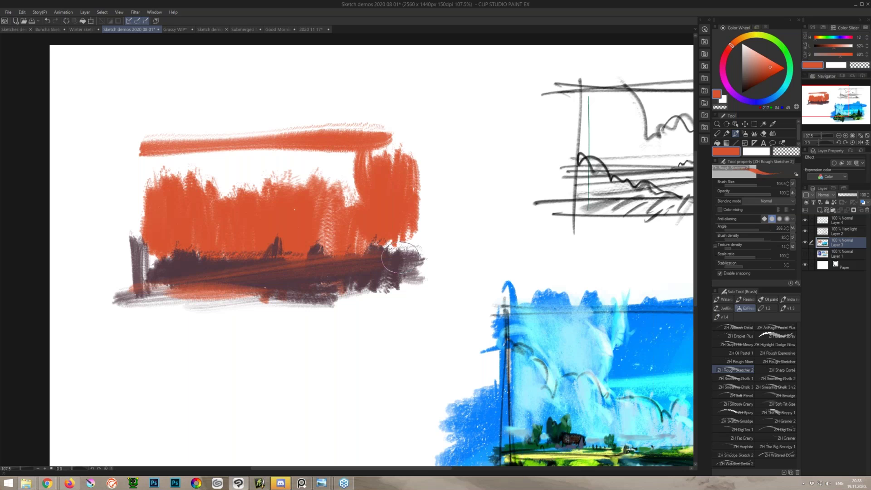
alt+click(400, 259)
mouse_move(247, 286)
mouse_down()
mouse_move(282, 270)
mouse_move(132, 280)
mouse_move(149, 246)
mouse_move(159, 256)
mouse_move(208, 250)
mouse_up()
alt+click(251, 264)
alt+click(170, 263)
drag(227, 241, 243, 250)
drag(403, 249, 430, 272)
drag(333, 292, 433, 299)
drag(412, 293, 379, 280)
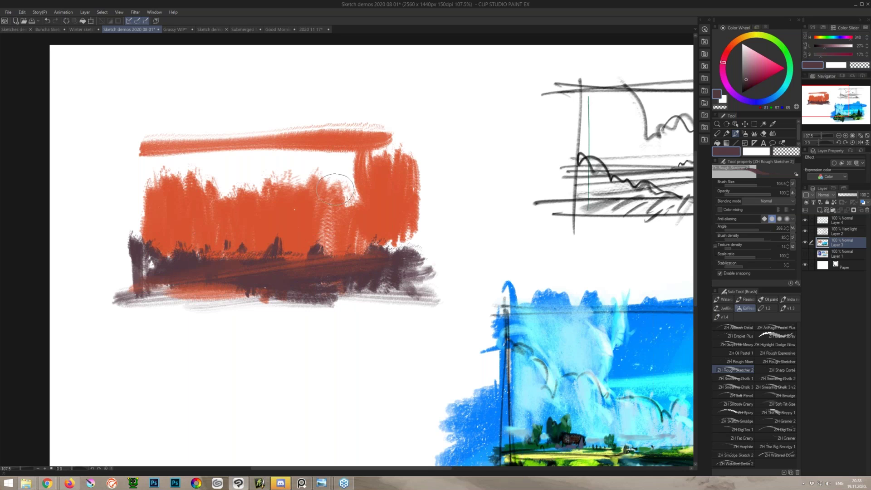
Step: Pick a pale warm grey as the drawing colour and set the brush's blending mode to Darken
alt+click(336, 163)
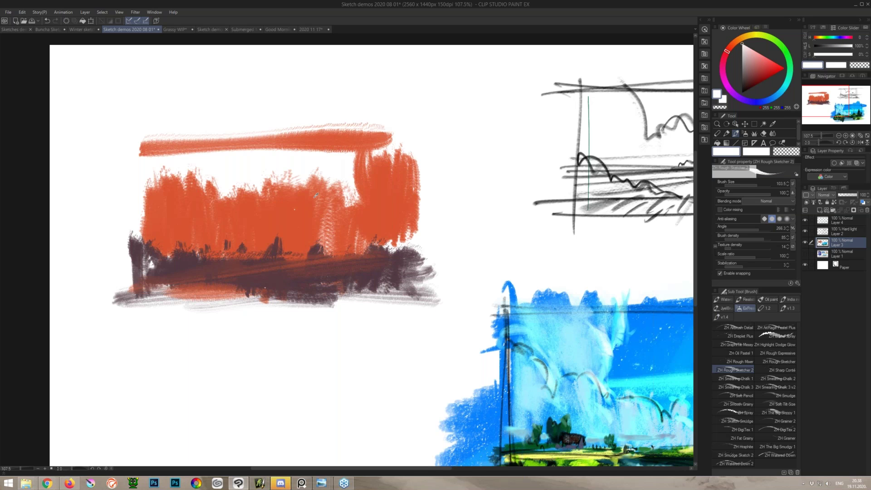
alt+click(302, 217)
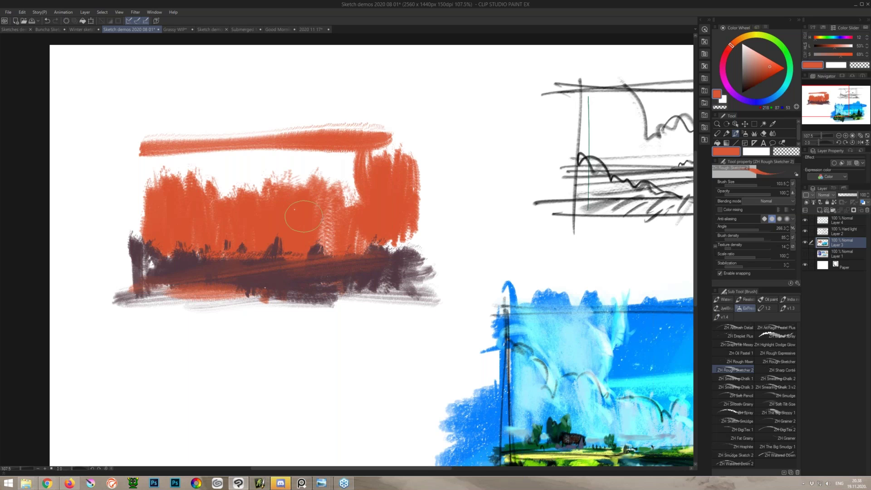
alt+click(338, 162)
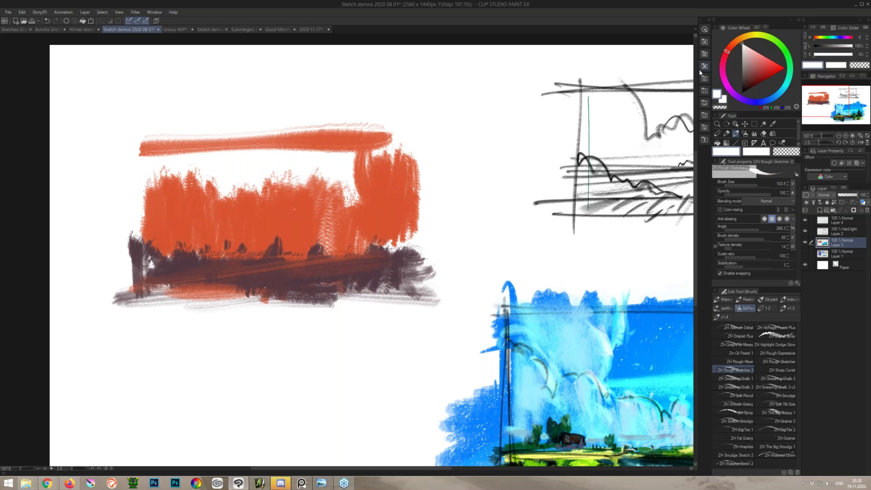
click(744, 47)
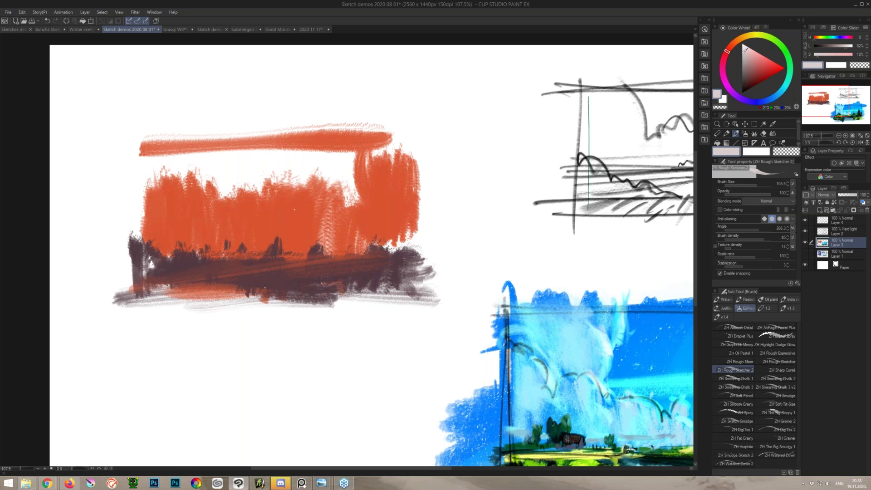
click(747, 39)
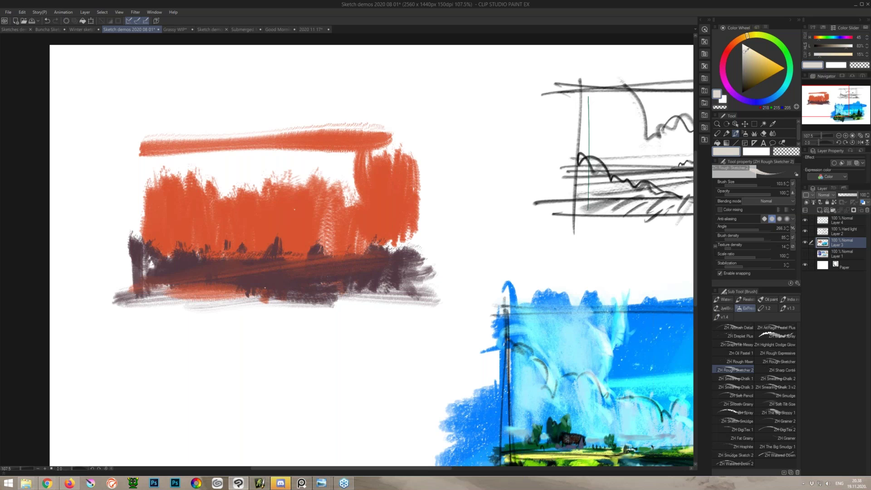
click(745, 51)
click(761, 201)
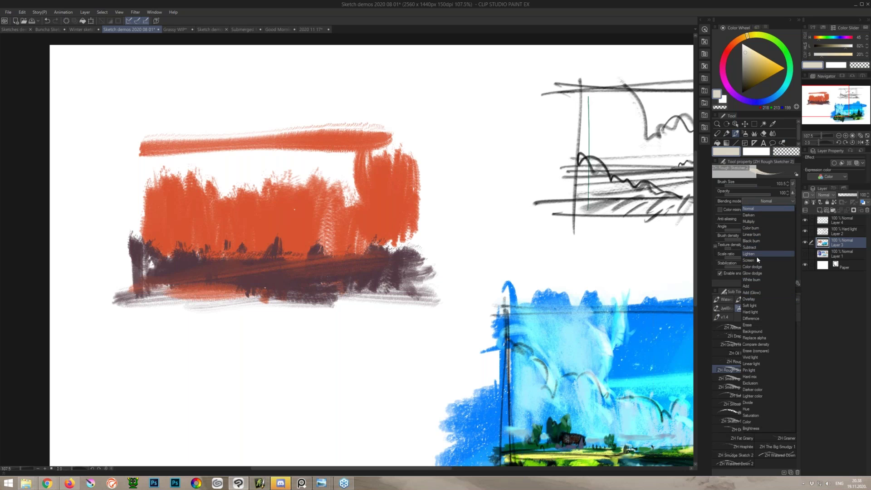
click(754, 215)
Step: Brush the pale warm grey around and behind the orange shapes to fill the surrounding white
mouse_move(387, 192)
mouse_down()
mouse_move(366, 132)
mouse_move(310, 215)
mouse_move(324, 149)
mouse_move(284, 220)
mouse_up()
mouse_move(268, 169)
mouse_down()
mouse_move(295, 124)
mouse_move(229, 120)
mouse_up()
key(ctrl+z)
mouse_move(356, 195)
mouse_down()
mouse_move(280, 138)
mouse_move(286, 174)
mouse_move(278, 167)
mouse_move(255, 221)
mouse_move(205, 209)
mouse_move(186, 152)
mouse_move(149, 191)
mouse_up()
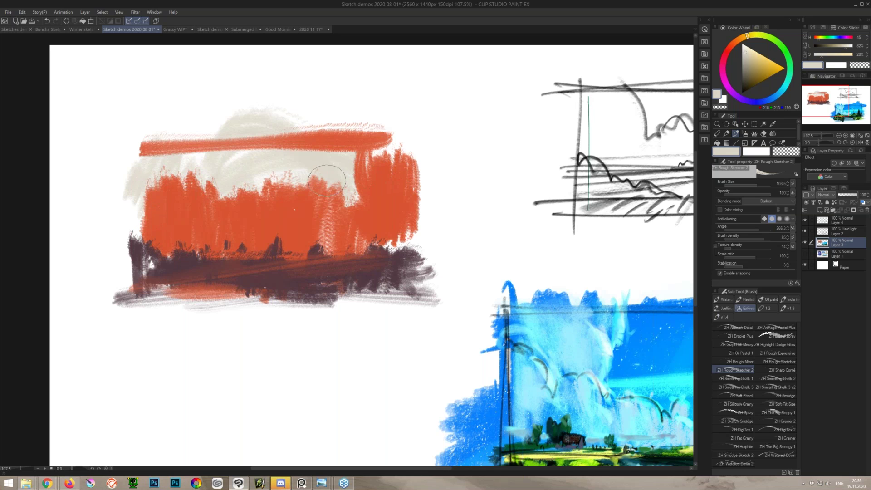
mouse_move(229, 117)
mouse_down()
mouse_move(136, 120)
mouse_move(435, 141)
mouse_up()
drag(389, 184, 458, 267)
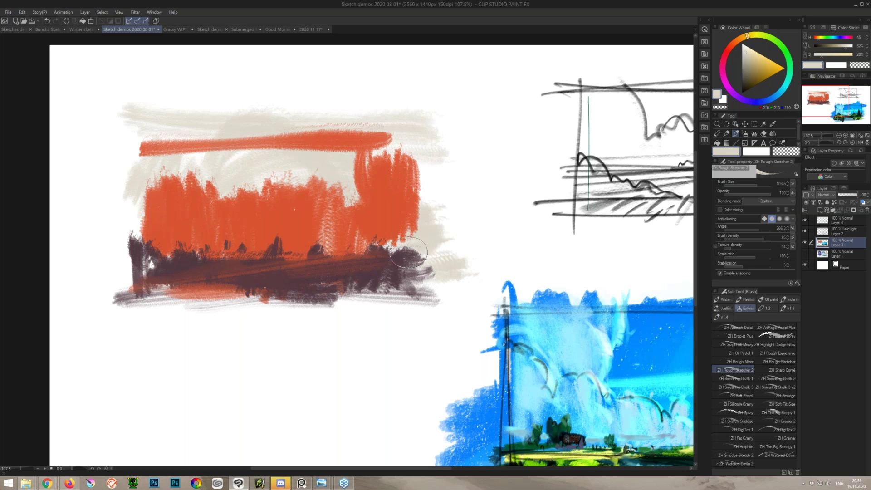
Step: Pick a pale yellow and tint the grey gap between the orange bar and the orange mass
click(751, 52)
click(751, 36)
drag(334, 158, 351, 162)
drag(276, 164, 188, 163)
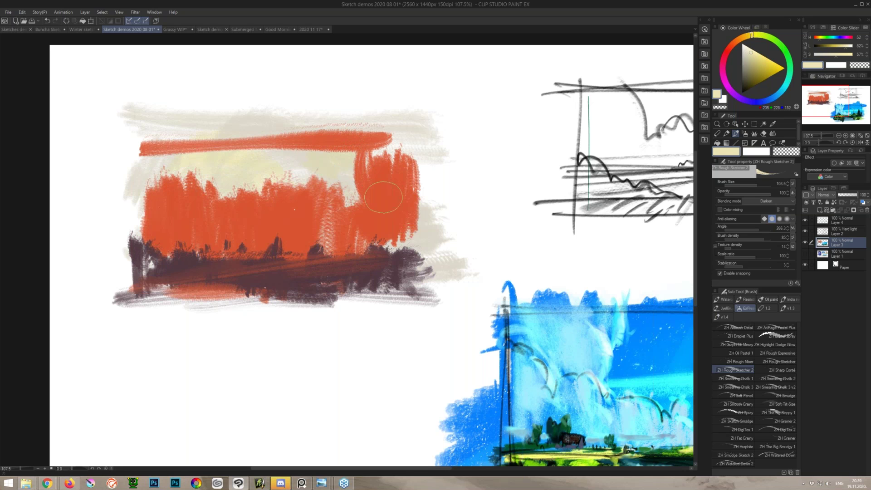
Step: Add pale yellow tint around the right end of the orange shapes and set the brush's blending mode to Normal
drag(391, 121, 401, 151)
drag(429, 179, 432, 197)
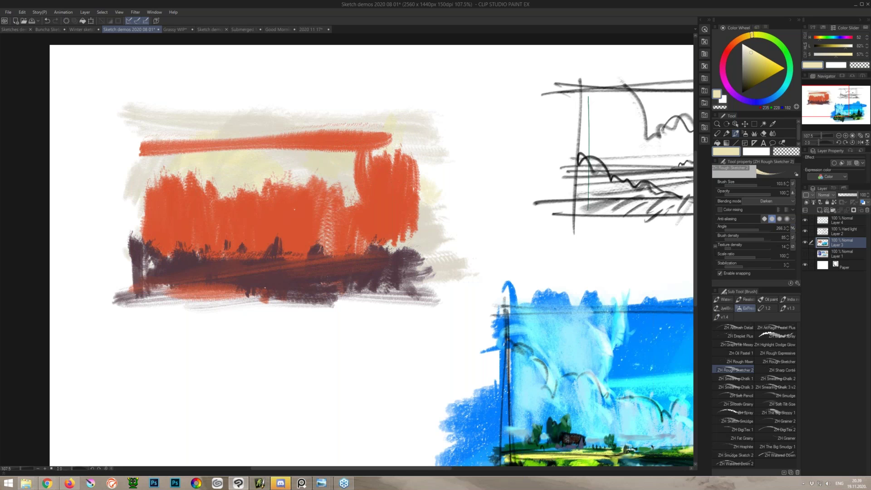
click(770, 201)
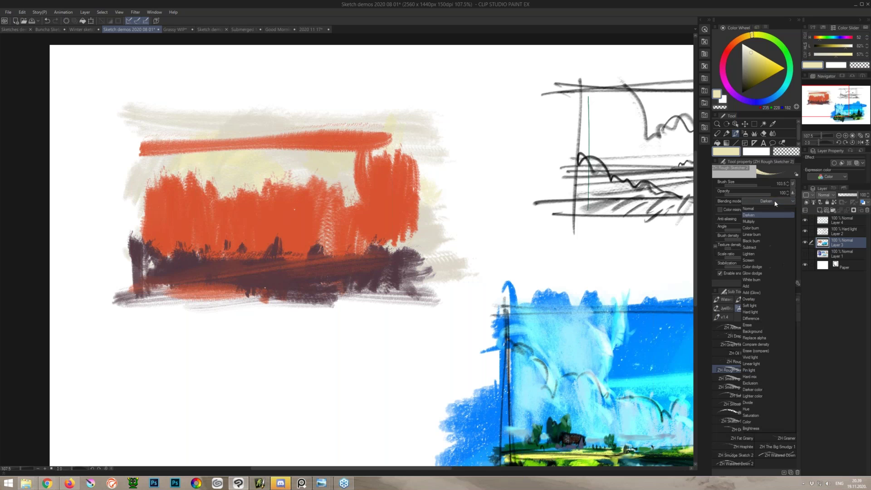
click(758, 209)
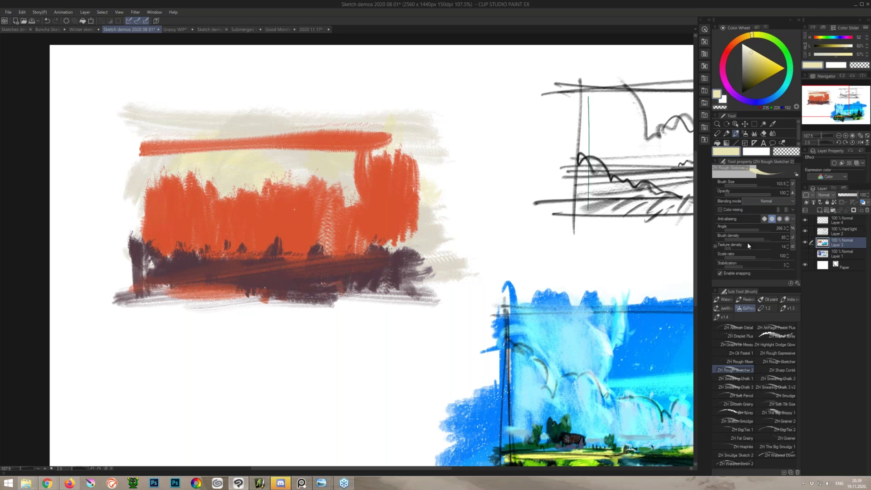
Step: Pick a muted ochre and brush loose foliage strokes over the orange treeline and the taller orange mass at its right
alt+click(253, 180)
alt+click(228, 183)
click(760, 63)
click(744, 37)
mouse_move(209, 211)
mouse_down()
mouse_move(156, 213)
mouse_move(161, 224)
mouse_move(178, 191)
mouse_move(201, 176)
mouse_move(219, 209)
mouse_move(229, 197)
mouse_move(242, 222)
mouse_move(270, 227)
mouse_move(266, 197)
mouse_move(277, 231)
mouse_move(304, 198)
mouse_move(191, 212)
mouse_move(362, 189)
mouse_move(375, 214)
mouse_move(405, 173)
mouse_move(369, 179)
mouse_move(392, 192)
mouse_up()
Step: Brush bright yellow accents low on the left trees and add pale yellow treetop highlights with ZH Soft Graphite 2
click(751, 36)
drag(770, 63, 770, 69)
drag(211, 218, 165, 231)
drag(762, 59, 755, 34)
key(p)
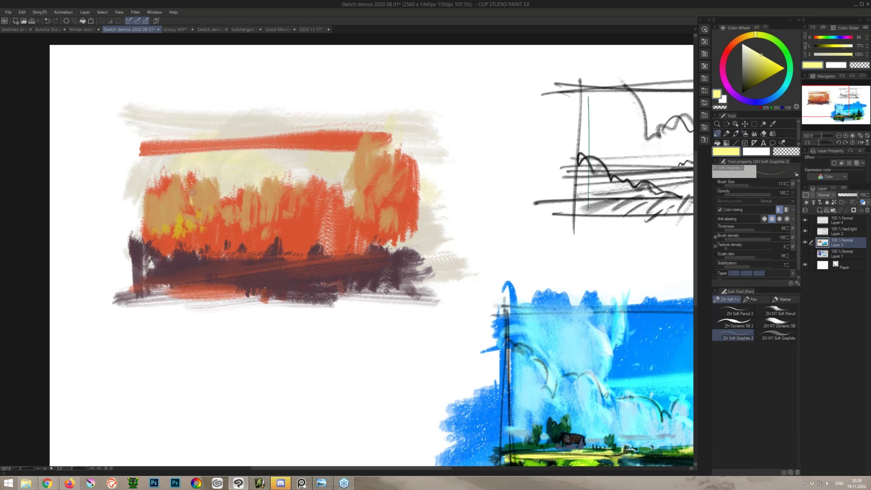
mouse_move(165, 195)
mouse_down()
mouse_move(163, 178)
mouse_move(184, 176)
mouse_move(161, 177)
mouse_up()
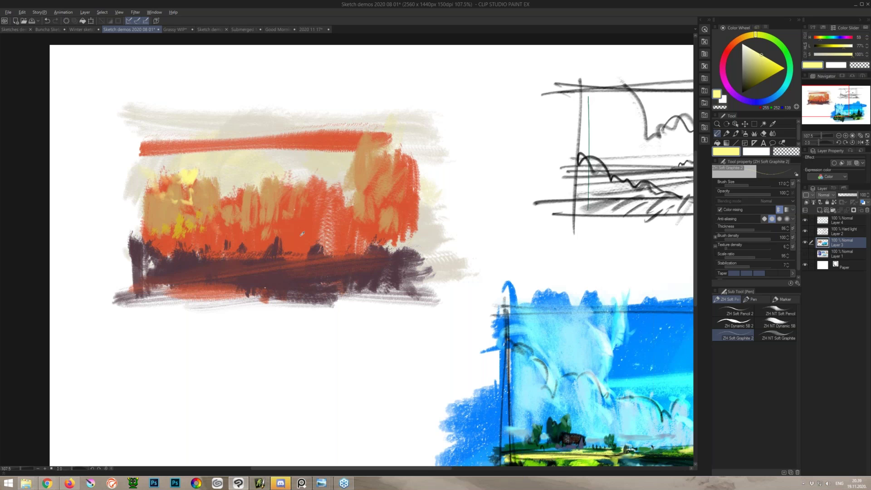
Step: Sample the dark purple, shift it to a darker brown, and draw dark accents across the ground band
alt+click(280, 275)
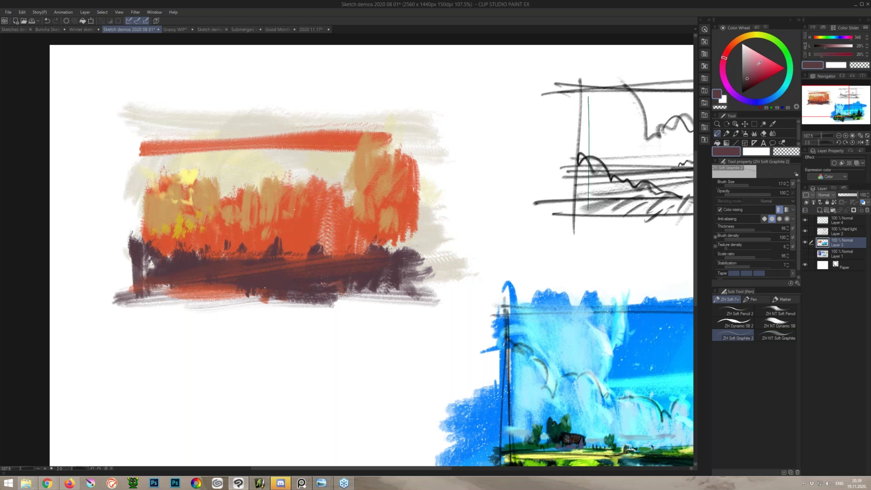
drag(747, 80, 744, 84)
drag(731, 51, 730, 47)
mouse_move(166, 274)
mouse_down()
mouse_move(158, 287)
mouse_move(180, 290)
mouse_up()
mouse_move(265, 281)
mouse_down()
mouse_move(347, 274)
mouse_move(342, 291)
mouse_up()
Step: Try shading the sketch with dark brown and orange using the ZH Soft Tilt-Size 2 airbrush in Hard light mode
key(b)
mouse_move(408, 176)
mouse_down()
mouse_move(310, 305)
mouse_move(273, 291)
mouse_up()
key(ctrl+z)
key(b)
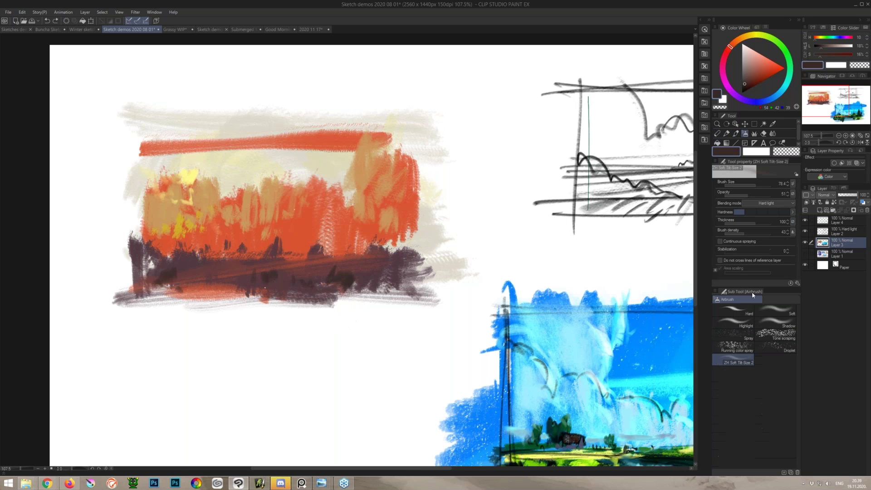
mouse_move(412, 136)
mouse_down()
mouse_move(458, 222)
mouse_move(217, 282)
mouse_up()
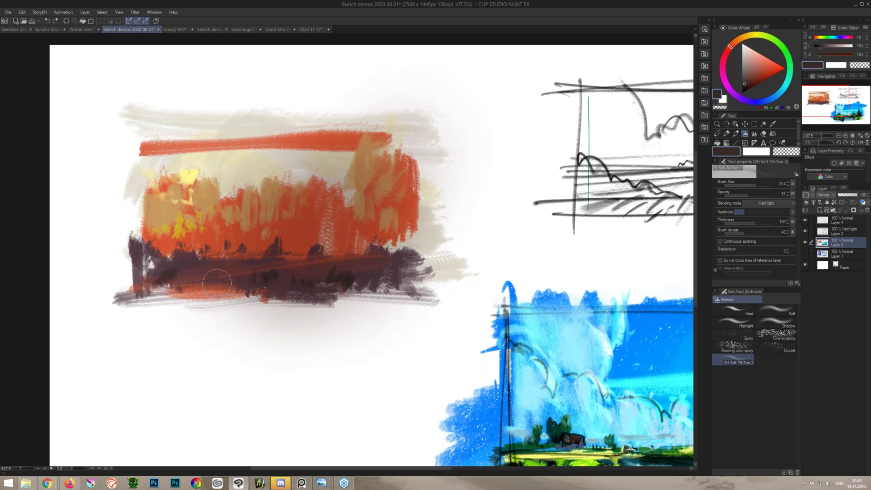
key(ctrl+z)
alt+click(396, 196)
mouse_move(396, 201)
mouse_down()
mouse_move(313, 227)
mouse_move(182, 215)
mouse_move(111, 245)
mouse_move(90, 290)
mouse_up()
key(ctrl+z)
Step: Pick a saturated yellow and airbrush a warm Hard light glow over the left and middle trees and the sky above
click(753, 36)
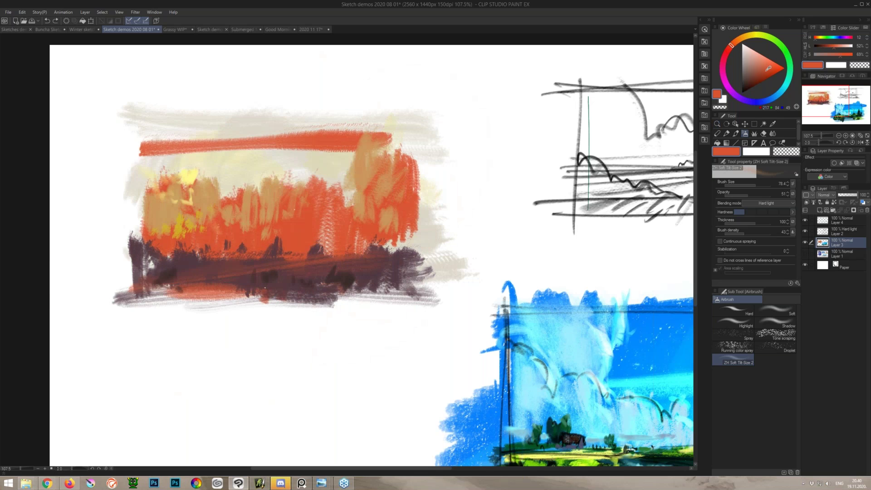
click(769, 67)
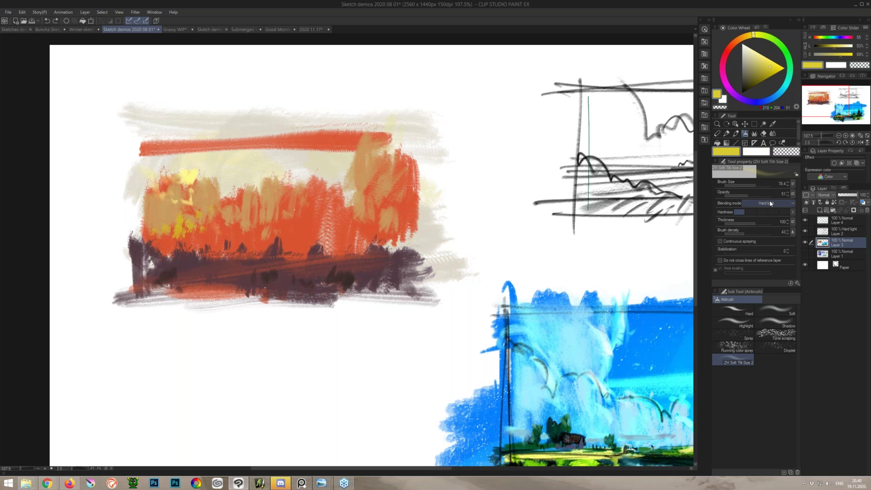
mouse_move(424, 207)
mouse_down()
mouse_move(346, 292)
mouse_move(330, 186)
mouse_move(257, 297)
mouse_move(192, 214)
mouse_move(113, 317)
mouse_up()
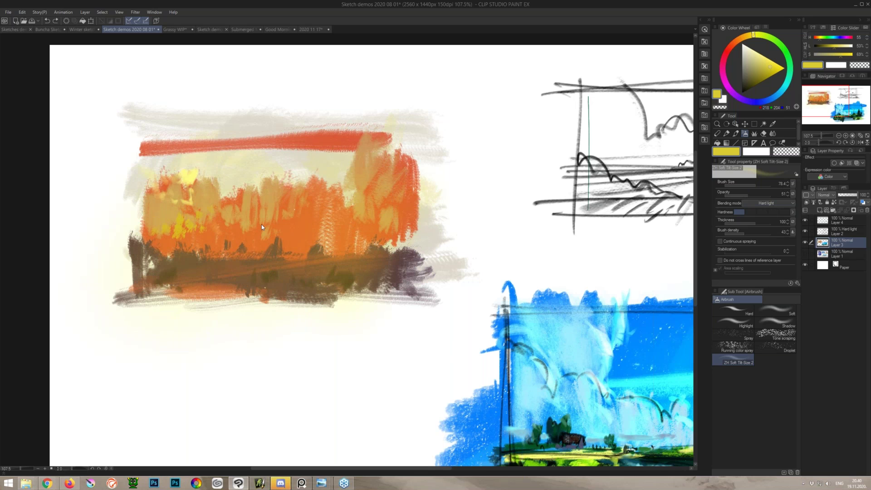
key(ctrl+z)
mouse_move(227, 195)
mouse_down()
mouse_move(236, 190)
mouse_move(163, 226)
mouse_move(155, 249)
mouse_move(229, 211)
mouse_move(213, 224)
mouse_move(278, 245)
mouse_move(227, 234)
mouse_up()
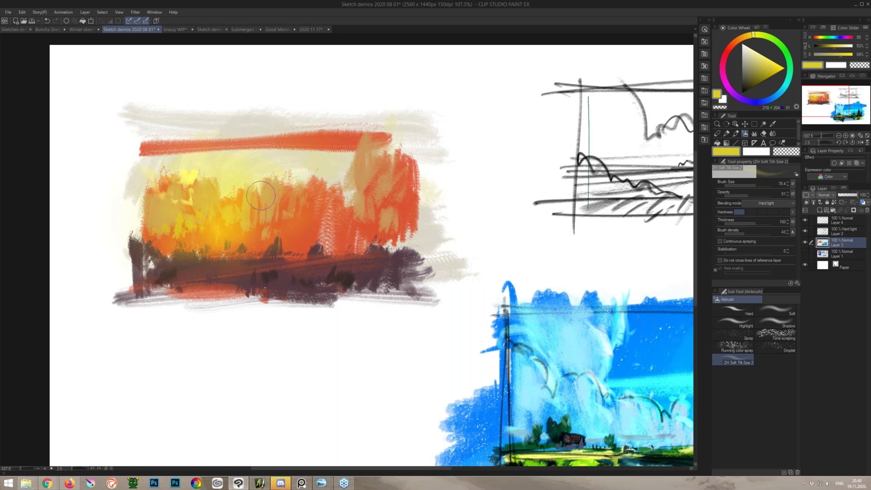
drag(277, 245, 201, 233)
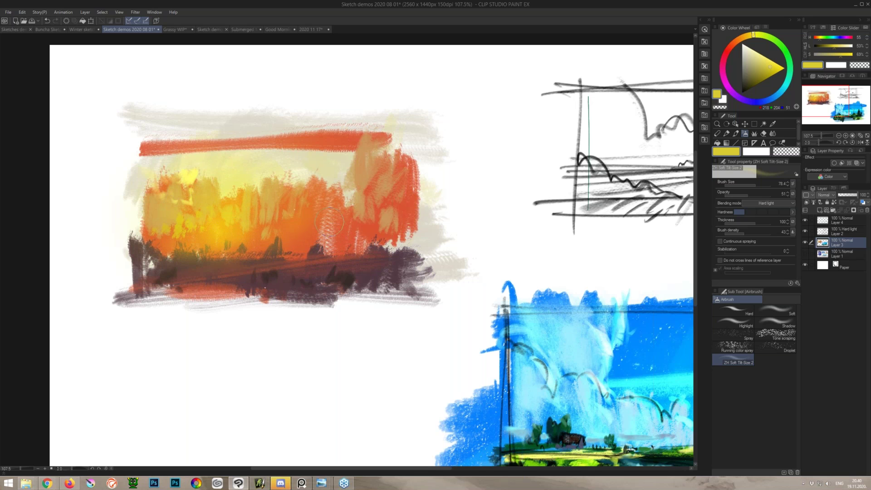
Step: Draw sampled orange strokes on the tree bases and orange and golden streaks across the left ground band with ZH Soft Graphite 2
key(p)
alt+click(391, 197)
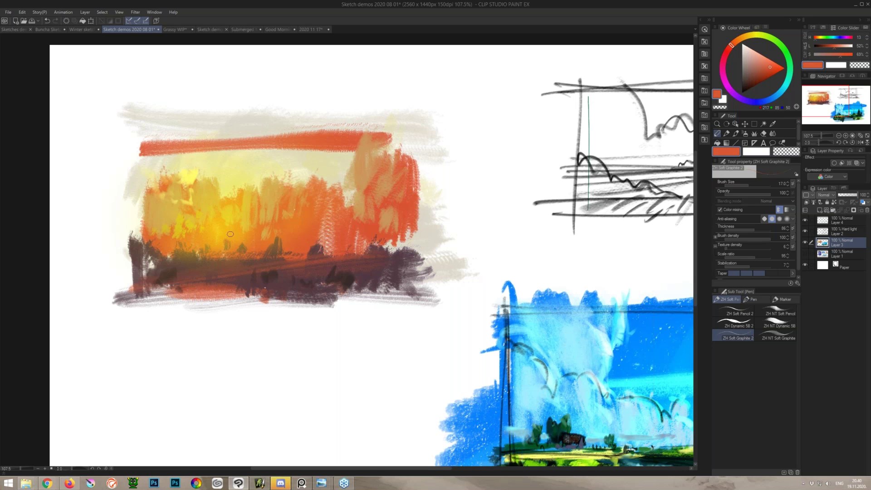
drag(238, 241, 244, 223)
drag(186, 250, 188, 232)
mouse_move(149, 278)
mouse_down()
mouse_move(248, 279)
mouse_move(193, 271)
mouse_up()
alt+click(220, 230)
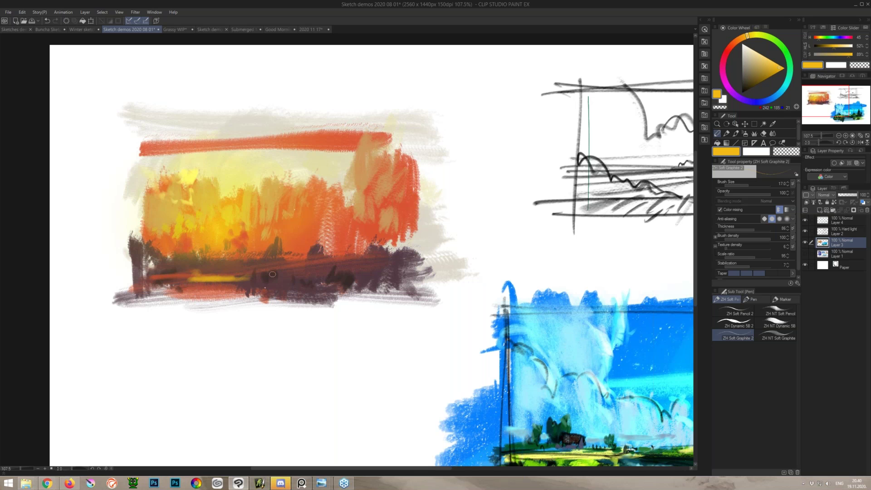
Step: Switch to the ZH Rough Mixer brush and blend a sampled pale yellow over the orange bar to soften it
alt+click(300, 164)
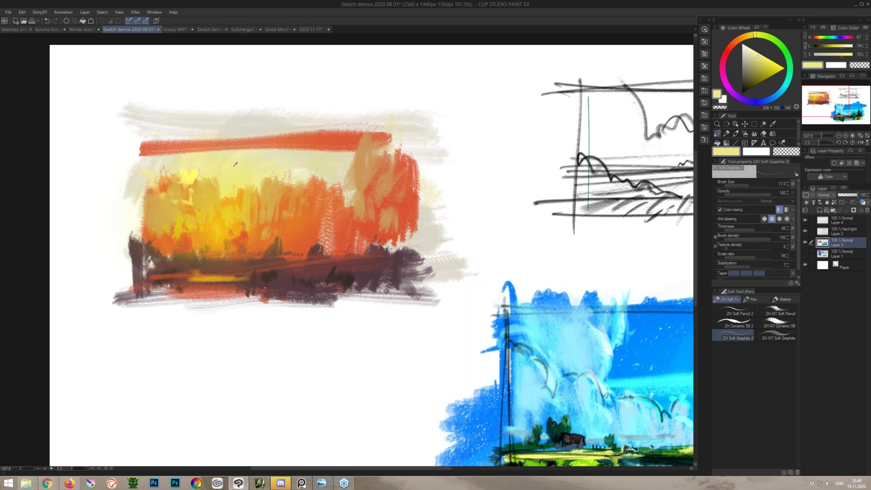
key(b)
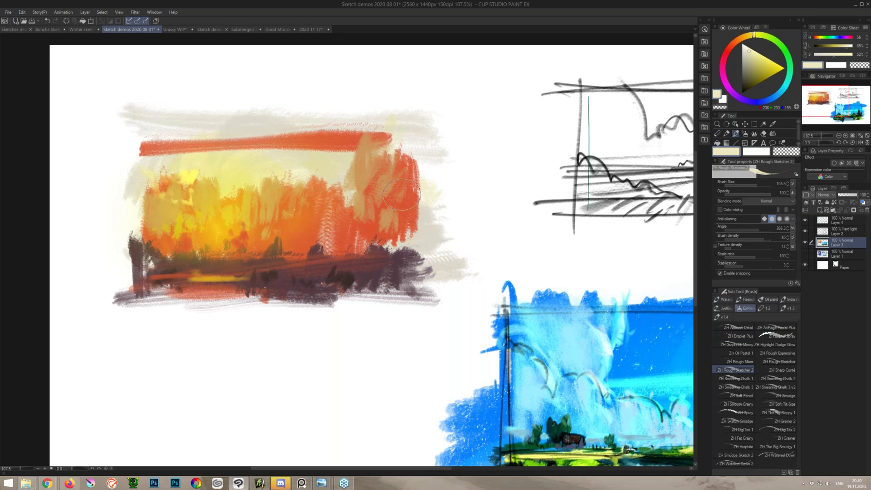
key(alt)
click(743, 361)
alt+click(350, 165)
mouse_move(352, 147)
mouse_down()
mouse_move(175, 150)
mouse_move(377, 138)
mouse_up()
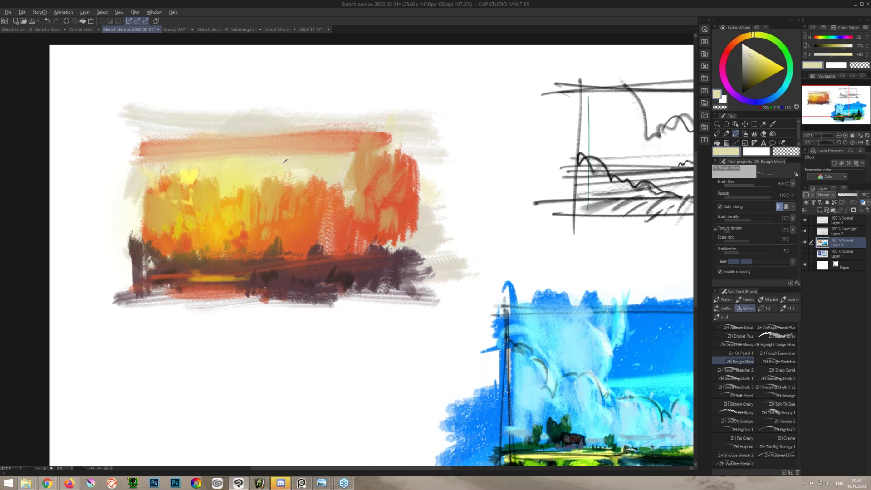
Step: Sample white and pale yellow and brush soft cloud strokes over the left sky and the left part of the orange bar
alt+click(243, 166)
alt+click(321, 96)
mouse_move(271, 165)
mouse_down()
mouse_move(242, 160)
mouse_move(241, 148)
mouse_move(241, 164)
mouse_move(185, 130)
mouse_move(172, 161)
mouse_move(131, 149)
mouse_up()
mouse_move(219, 184)
mouse_down()
mouse_move(189, 169)
mouse_move(240, 170)
mouse_move(268, 150)
mouse_up()
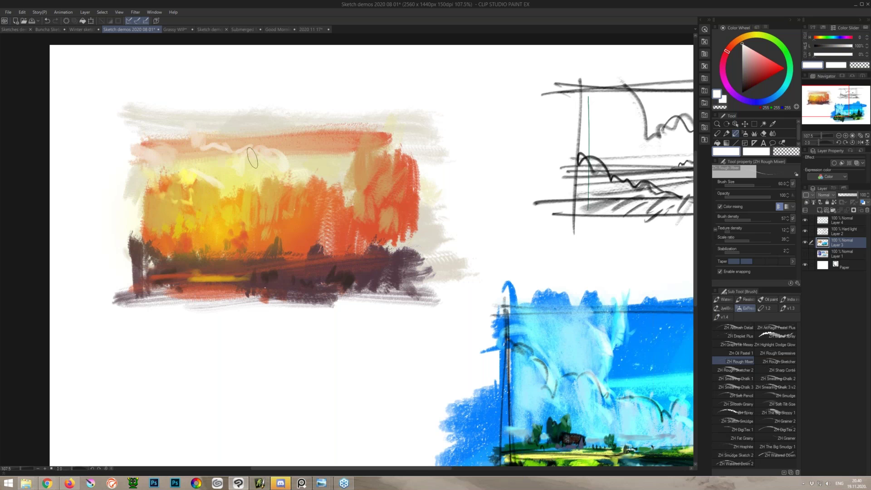
alt+click(216, 162)
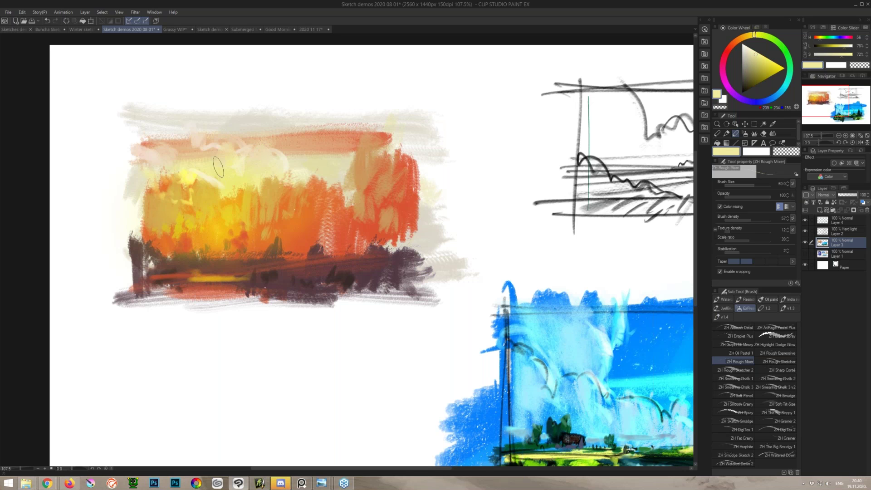
drag(201, 157, 134, 136)
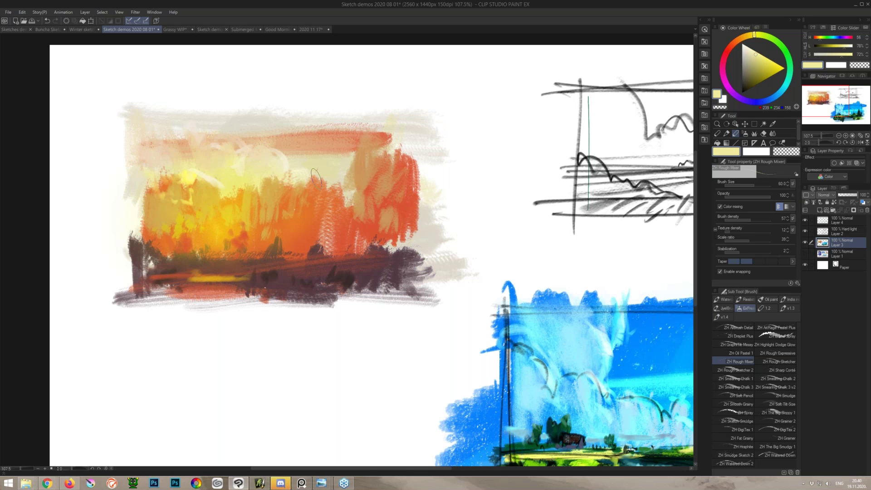
Step: Resample pale and golden yellows from the sketch and blend them into the left treetops
alt+click(334, 167)
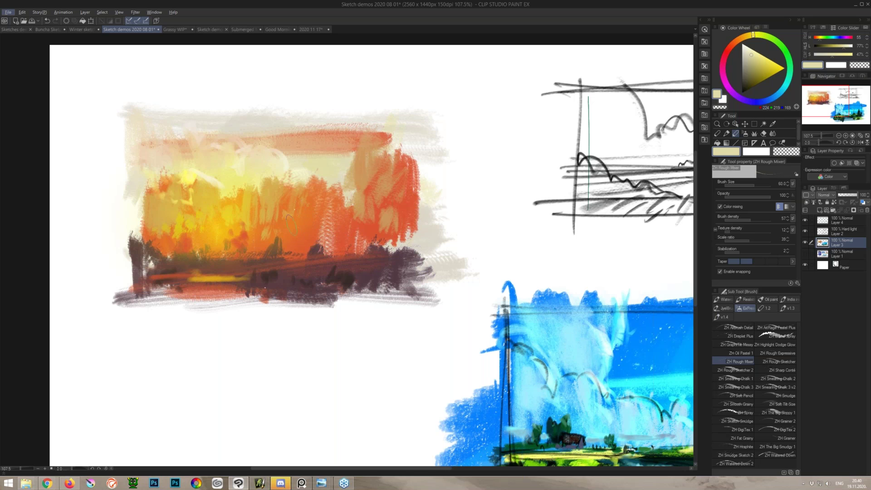
alt+click(231, 183)
alt+click(211, 192)
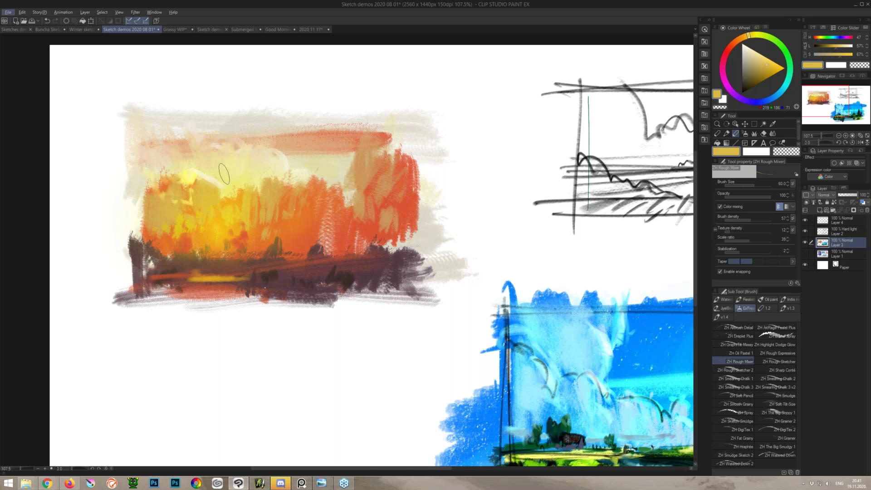
alt+click(215, 180)
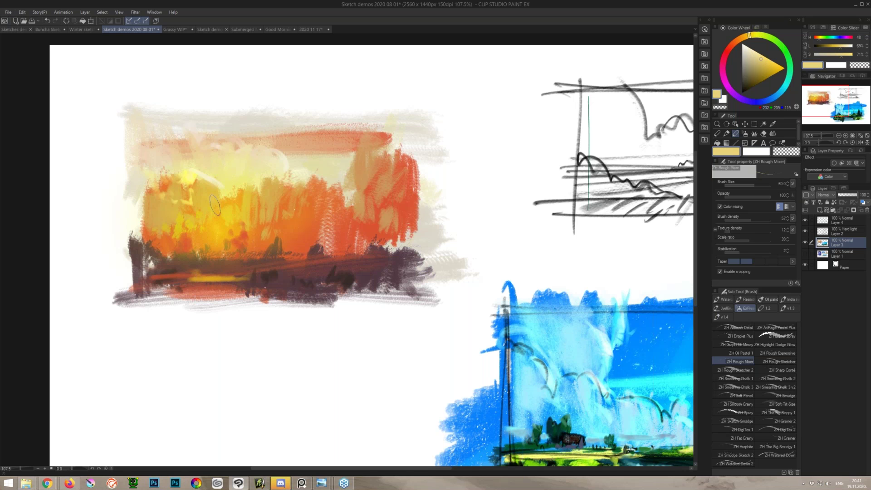
alt+click(243, 182)
drag(146, 186, 173, 210)
Step: Paint a glowing white sun above the left trees and a white reflection below it in the ground band
alt+click(289, 164)
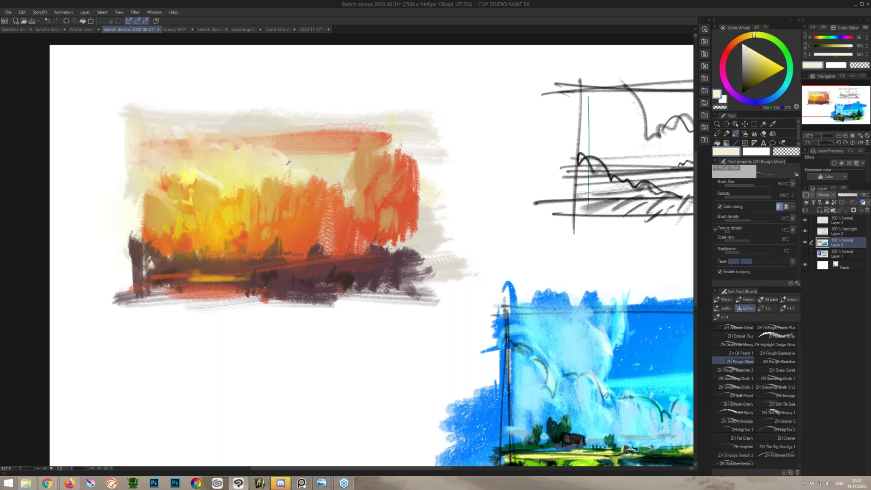
mouse_move(223, 154)
mouse_down()
mouse_move(205, 141)
mouse_move(214, 141)
mouse_move(185, 148)
mouse_move(205, 165)
mouse_move(195, 172)
mouse_move(197, 141)
mouse_move(212, 161)
mouse_move(195, 145)
mouse_move(198, 156)
mouse_up()
alt+click(298, 67)
mouse_move(184, 286)
mouse_down()
mouse_move(208, 290)
mouse_move(184, 292)
mouse_move(191, 312)
mouse_move(204, 285)
mouse_up()
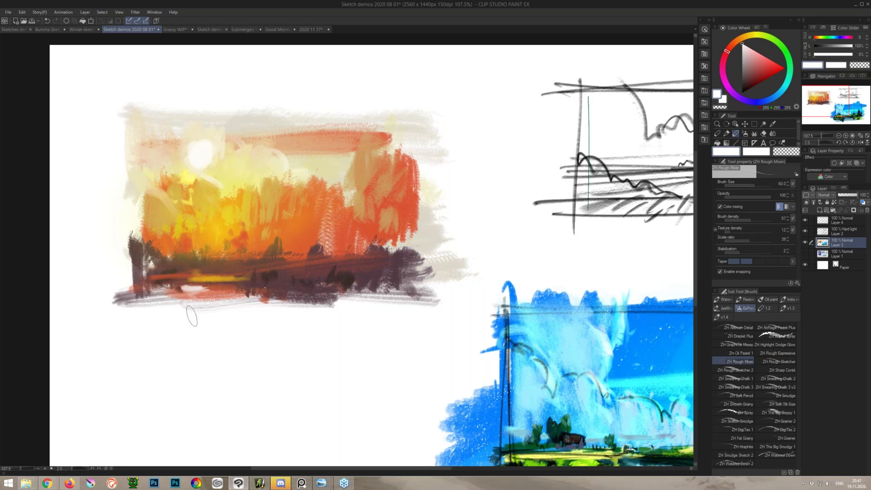
Step: Sample pale greys and creams from the sky and blend them around the sun and over the orange bar's left end
alt+click(227, 118)
drag(202, 155, 200, 158)
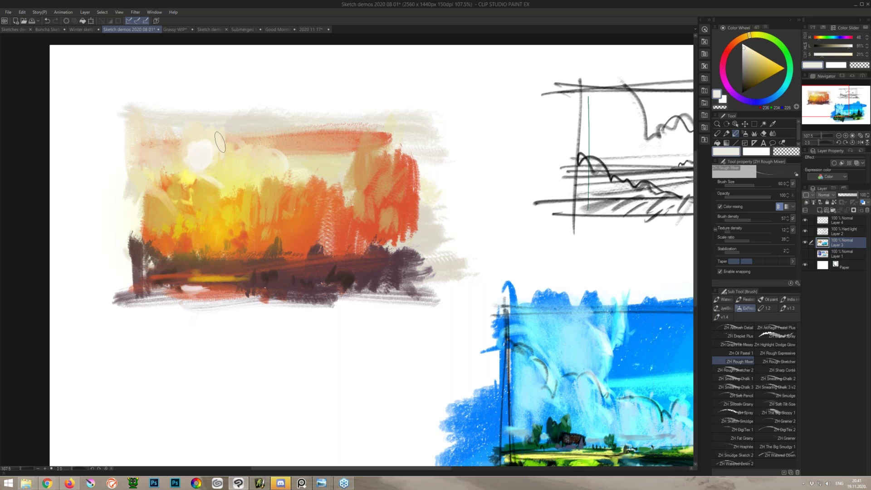
alt+click(147, 114)
mouse_move(249, 138)
mouse_down()
mouse_move(254, 143)
mouse_move(238, 148)
mouse_move(239, 108)
mouse_up()
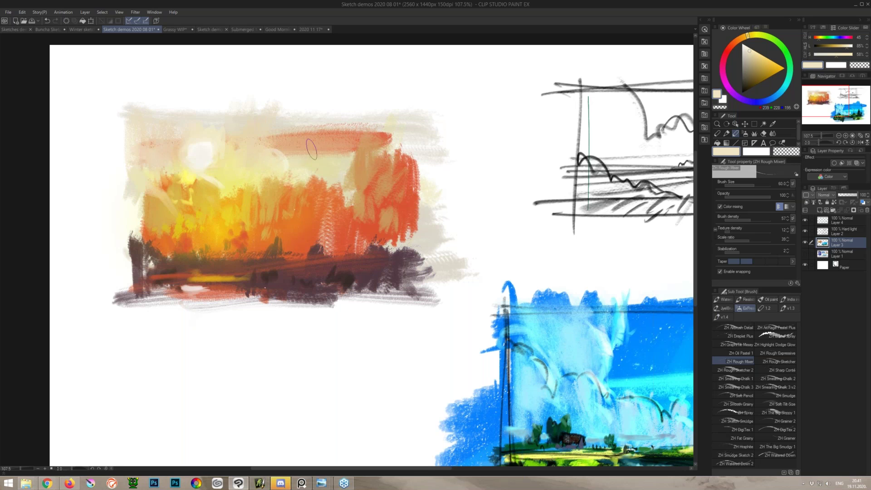
Step: Sample yellow and dark brown from the sketch and build up the dark shrub at the left edge
alt+click(188, 180)
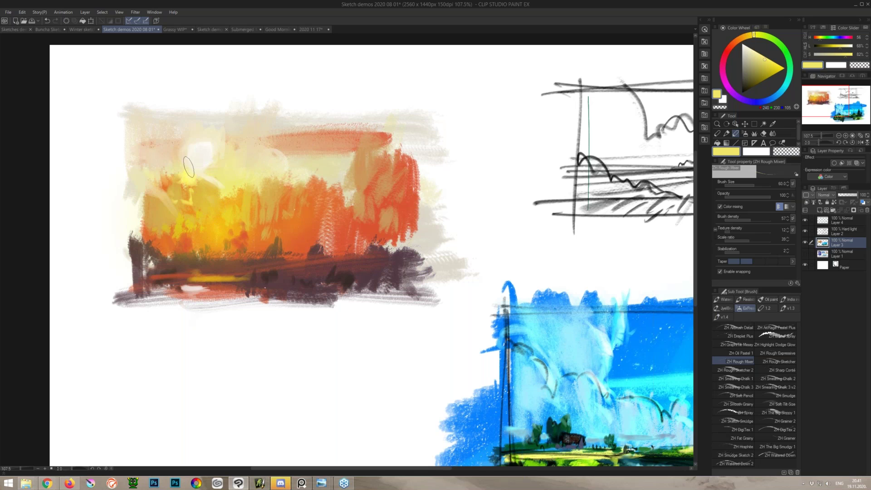
alt+click(277, 251)
drag(136, 212, 143, 250)
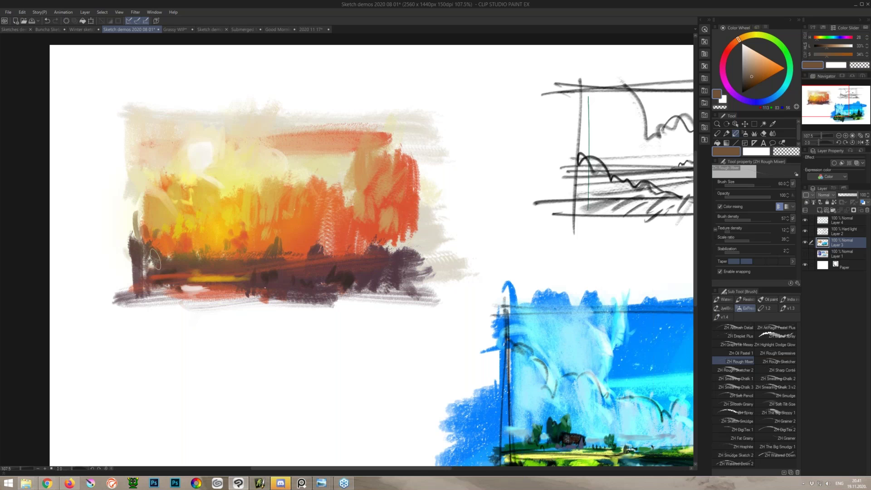
Step: On the Hard light Layer 2, draw a tall thin tree with foliage tufts left of the sun using ZH Soft Graphite 2
click(816, 221)
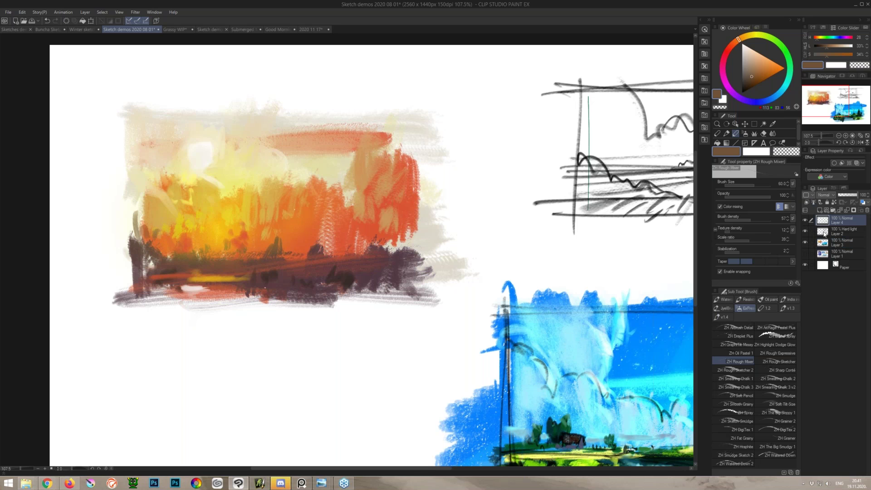
click(825, 232)
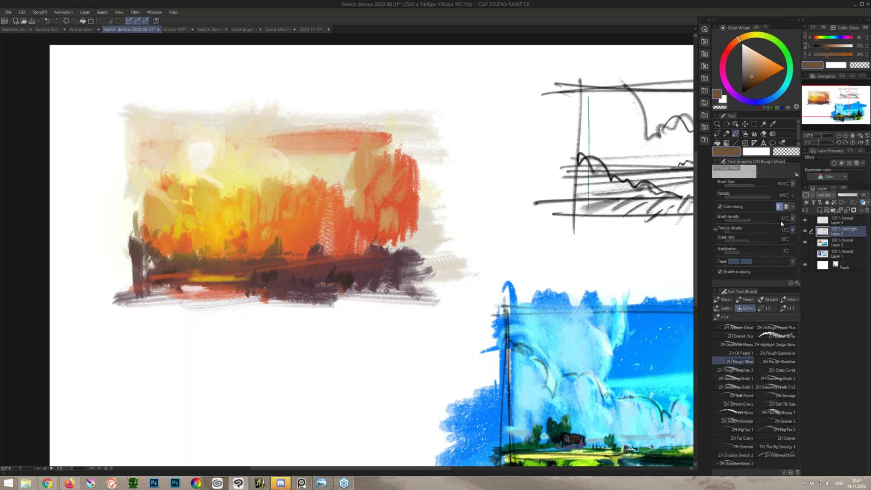
key(p)
drag(165, 243, 168, 112)
mouse_move(169, 149)
mouse_down()
mouse_move(169, 233)
mouse_move(161, 137)
mouse_up()
drag(180, 107, 194, 111)
mouse_move(177, 126)
mouse_down()
mouse_move(157, 120)
mouse_move(146, 129)
mouse_up()
drag(164, 106, 163, 116)
Step: Draw tall thin trunks rising above the sky in the middle and at the right end of the treeline
drag(252, 228, 259, 104)
mouse_move(323, 242)
mouse_down()
mouse_move(310, 111)
mouse_move(322, 236)
mouse_up()
mouse_move(385, 205)
mouse_down()
mouse_move(392, 93)
mouse_move(394, 237)
mouse_move(420, 105)
mouse_up()
mouse_move(420, 105)
mouse_down()
mouse_move(427, 236)
mouse_move(388, 92)
mouse_up()
Step: Sample the dark purple, draw another trunk right of centre, and add reddish foliage tufts to the left and middle tree crowns
alt+click(386, 270)
drag(305, 107, 318, 223)
drag(262, 240, 256, 222)
mouse_move(168, 109)
mouse_down()
mouse_move(153, 93)
mouse_move(186, 100)
mouse_up()
drag(166, 80, 161, 84)
drag(159, 71, 167, 73)
drag(160, 120, 148, 132)
mouse_move(261, 124)
mouse_down()
mouse_move(253, 107)
mouse_move(262, 82)
mouse_move(247, 114)
mouse_up()
mouse_move(262, 94)
mouse_down()
mouse_move(248, 102)
mouse_move(255, 94)
mouse_up()
Step: Strengthen the middle trunk and add more tall dark red trunks and foliage marks right of centre
drag(259, 146, 268, 259)
drag(301, 98, 295, 73)
drag(325, 104, 329, 248)
mouse_move(312, 82)
mouse_down()
mouse_move(315, 114)
mouse_move(352, 103)
mouse_move(346, 203)
mouse_up()
drag(350, 85, 347, 125)
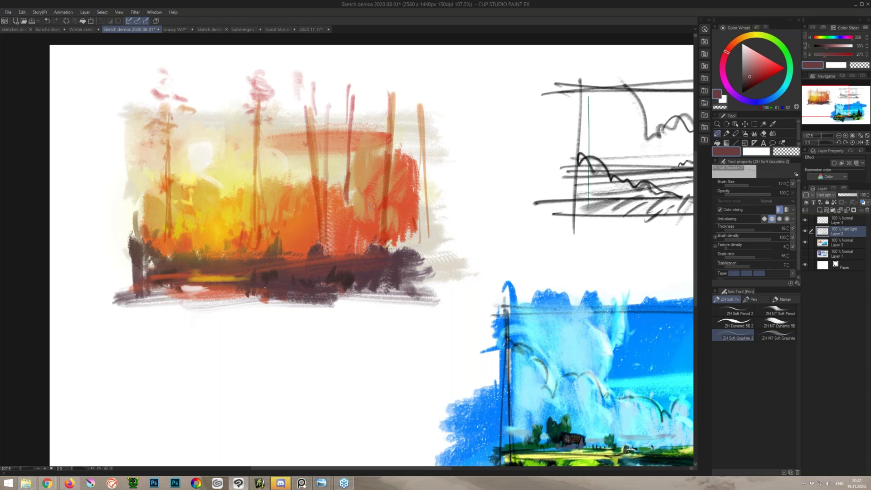
Step: Sample orange tones from the trees and draw short vertical reflections below the middle and left trunks
alt+click(257, 166)
drag(261, 280, 249, 299)
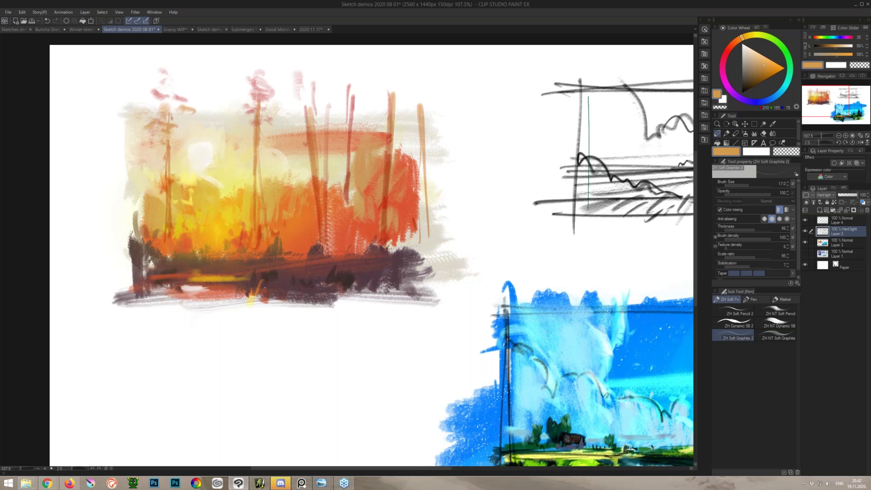
alt+click(168, 182)
drag(171, 280, 168, 302)
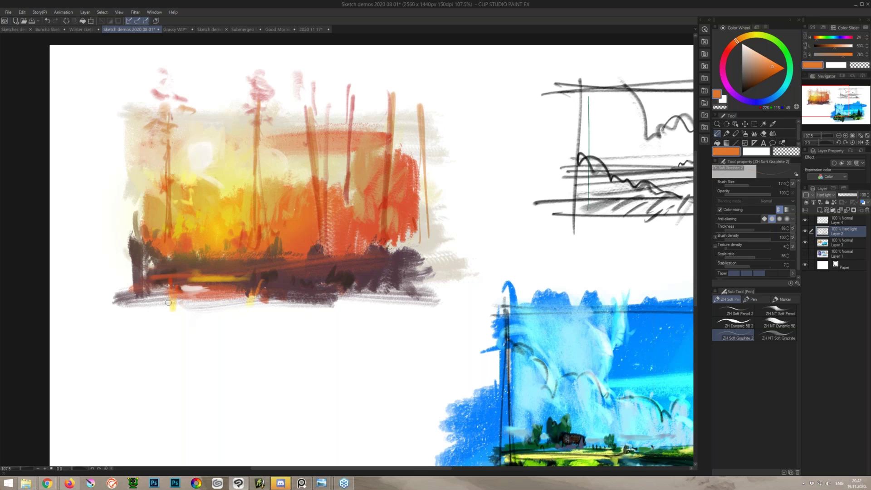
Step: Sample the pale cream for light strokes over the glowing yellow trees, and make Layer 3 the active layer
alt+click(193, 158)
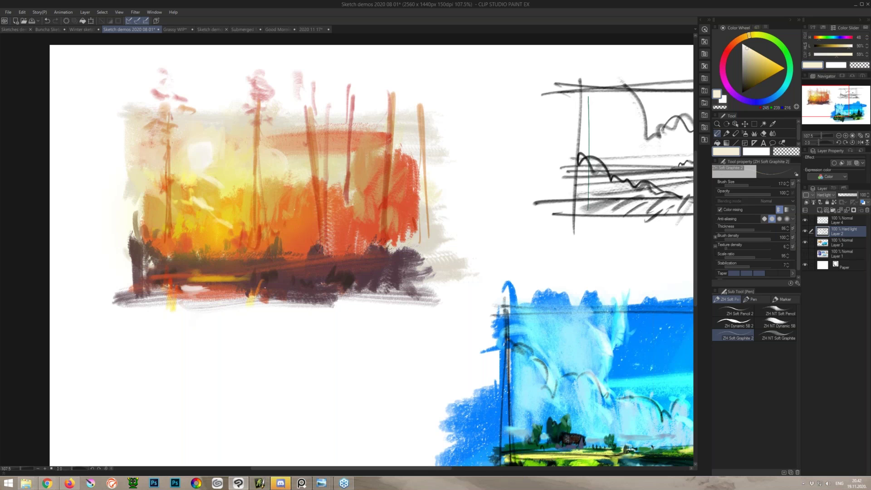
click(816, 243)
click(804, 243)
click(805, 243)
alt+click(307, 288)
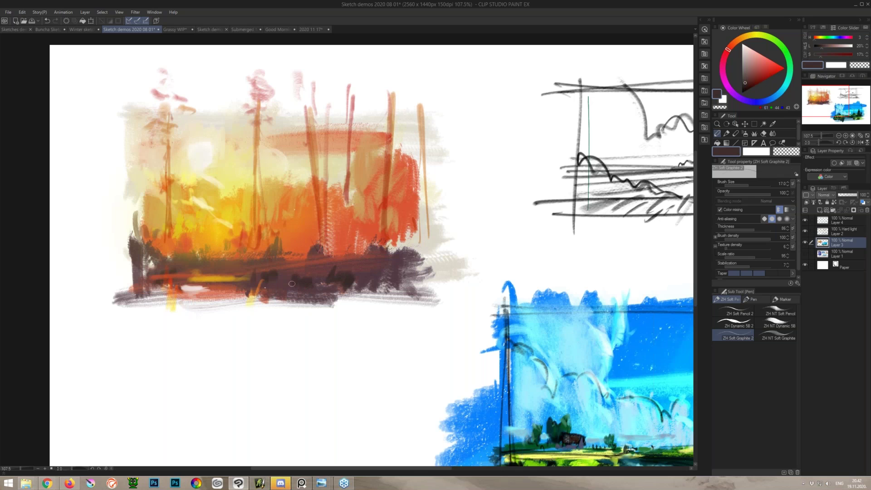
Step: Sample the dark purple, darken it, and add short near-black marks to the right part of the ground using ZH Soft Pencil 2
alt+click(354, 276)
click(744, 85)
click(733, 312)
drag(372, 291, 342, 300)
mouse_move(371, 268)
mouse_down()
mouse_move(362, 276)
mouse_move(383, 268)
mouse_move(424, 274)
mouse_up()
Step: Draw several long, thin dark lines below the sunset sketch as the lower edge of its frame
drag(180, 313, 163, 319)
drag(104, 317, 386, 310)
key(ctrl+z)
drag(86, 325, 395, 330)
drag(67, 337, 416, 323)
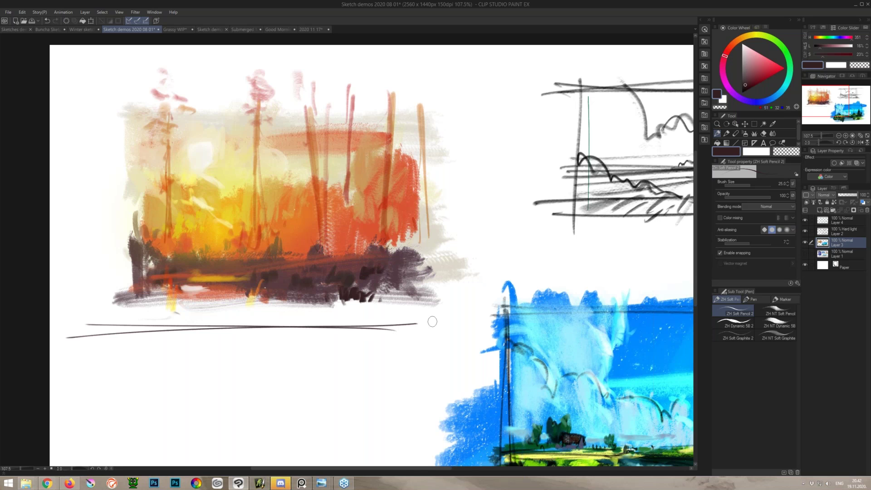
drag(138, 328, 466, 304)
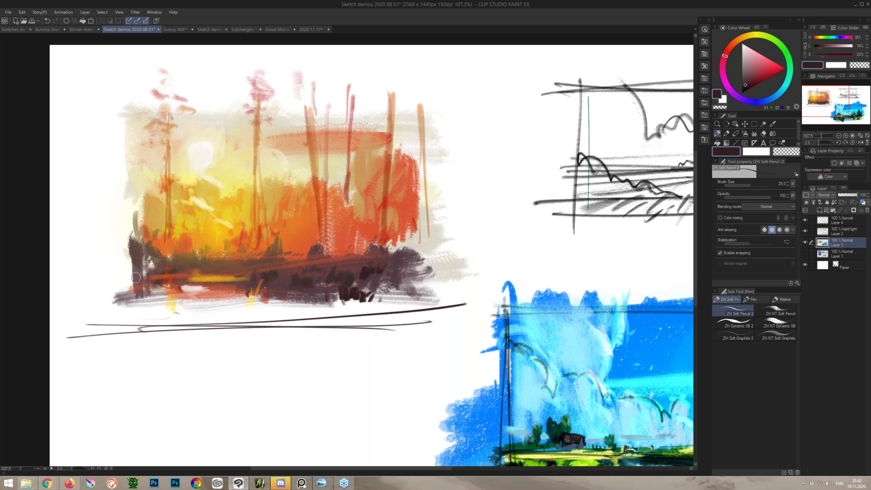
drag(117, 109, 111, 361)
drag(78, 115, 487, 108)
key(ctrl+z)
key(ctrl+z)
Step: On the Hard light Layer 2, draw the left, right and upper frame lines around the sunset sketch
click(823, 231)
drag(77, 93, 474, 81)
key(ctrl+z)
mouse_move(109, 140)
mouse_down()
mouse_move(109, 331)
mouse_move(442, 304)
mouse_up()
drag(456, 82, 434, 340)
drag(507, 73, 75, 69)
drag(68, 82, 529, 81)
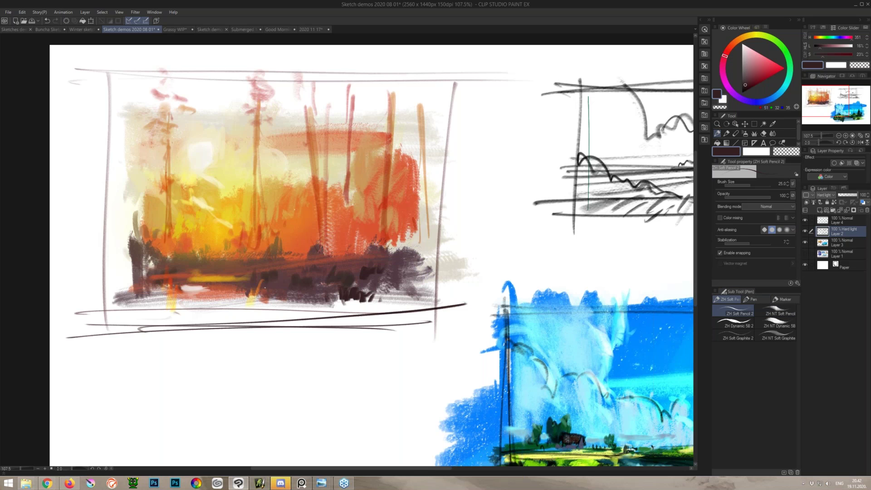
drag(446, 313, 453, 61)
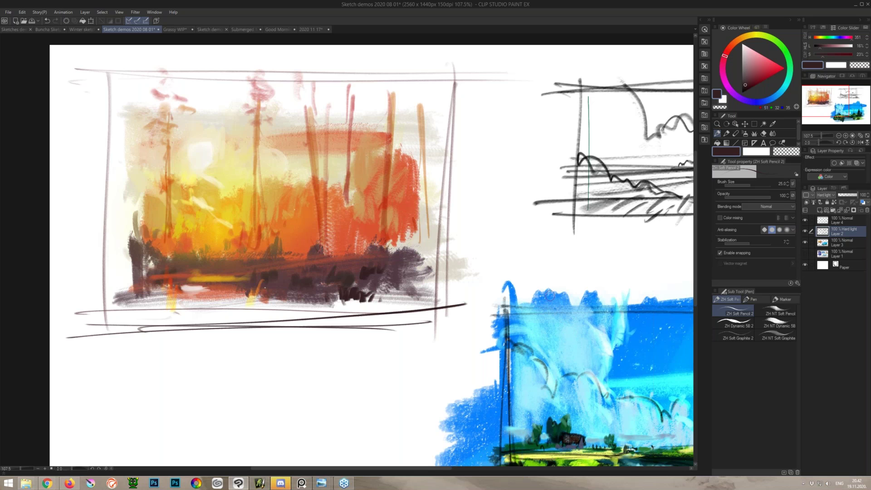
Step: On Layer 3, sample the muted purple-brown and brush a dark reflection below the right end of the ground with ZH Rough Mixer
click(832, 241)
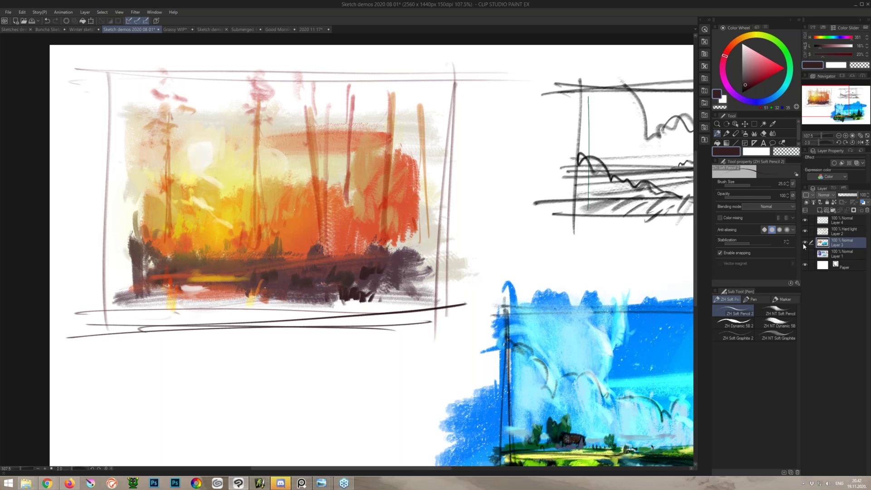
click(805, 242)
click(804, 242)
key(b)
alt+click(358, 273)
mouse_move(396, 292)
mouse_down()
mouse_move(392, 312)
mouse_move(419, 305)
mouse_move(423, 293)
mouse_up()
key(alt)
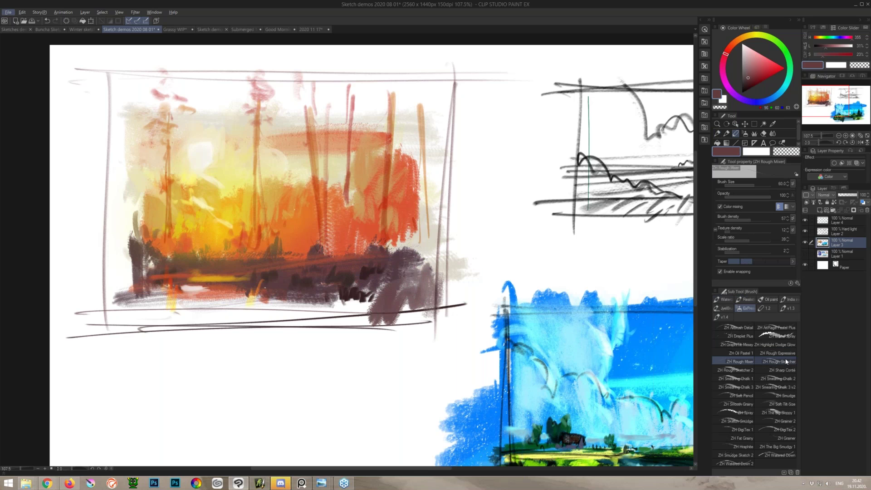
Step: With the ZH Rough Sketcher brush, sample oranges from the trees and paint a wide orange reflection band below the dark ground
click(786, 361)
alt+click(347, 231)
alt+click(260, 289)
drag(268, 299, 243, 325)
alt+click(290, 236)
mouse_move(291, 309)
mouse_down()
mouse_move(278, 293)
mouse_move(229, 309)
mouse_move(355, 318)
mouse_move(326, 298)
mouse_move(325, 315)
mouse_move(301, 297)
mouse_move(365, 312)
mouse_move(293, 332)
mouse_move(452, 329)
mouse_up()
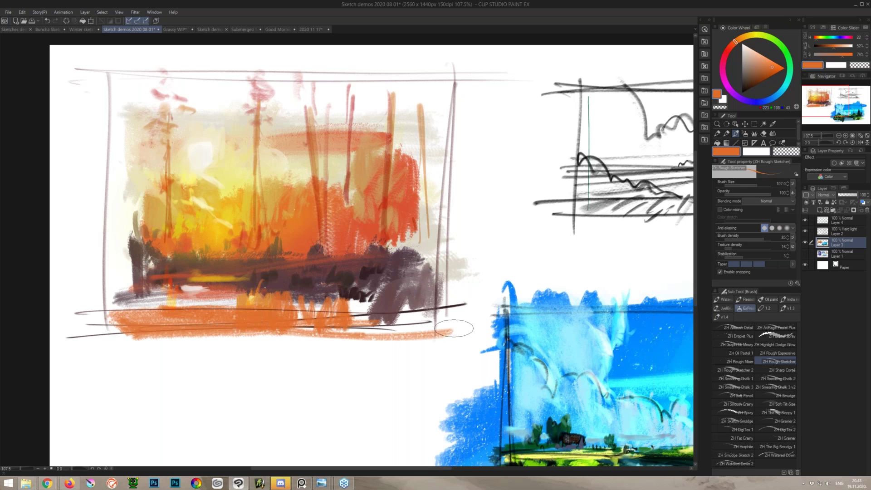
alt+click(325, 235)
mouse_move(341, 313)
mouse_down()
mouse_move(341, 325)
mouse_move(439, 331)
mouse_up()
Step: Sample the pale sun colour and paint the sun's vertical reflection in the orange band
alt+click(197, 148)
mouse_move(199, 297)
mouse_down()
mouse_move(213, 299)
mouse_move(182, 303)
mouse_move(186, 327)
mouse_move(193, 294)
mouse_up()
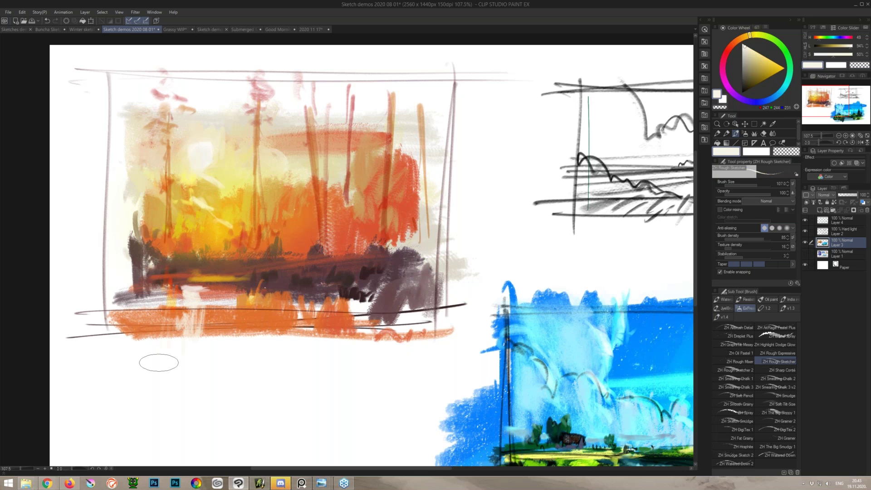
alt+click(268, 272)
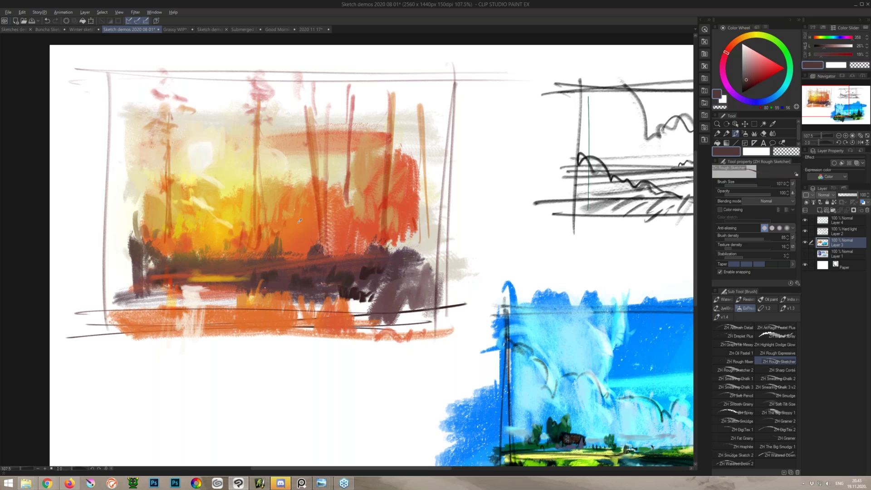
alt+click(196, 143)
drag(195, 320, 199, 332)
Step: Sample dark brown, ochre and orange tones and draw vertical trunk reflections across the orange band
alt+click(251, 279)
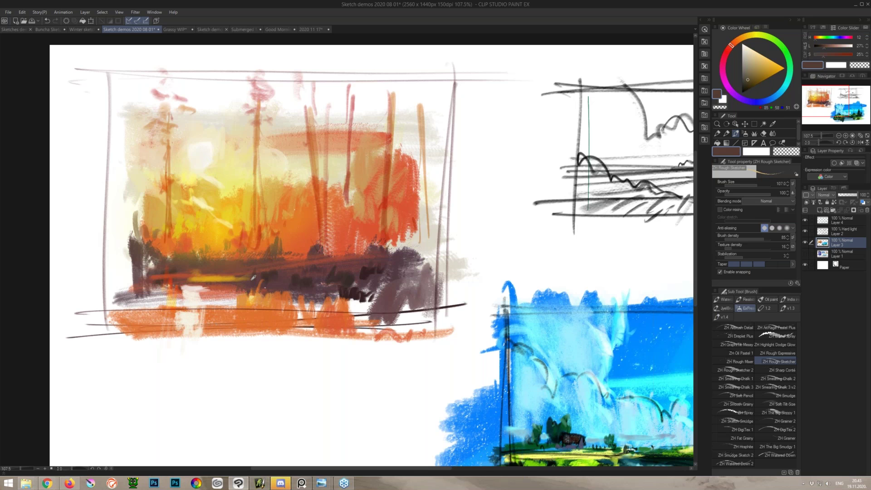
drag(249, 287, 248, 343)
alt+click(168, 230)
drag(162, 291, 156, 354)
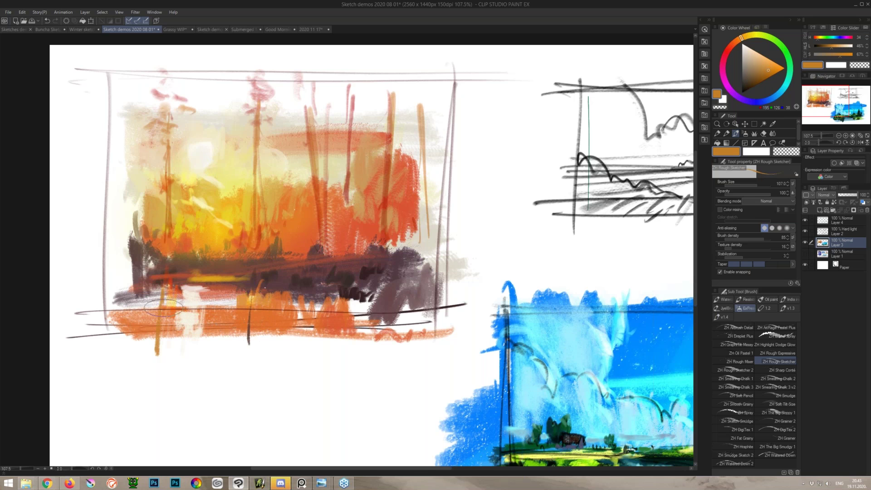
drag(261, 282, 251, 339)
alt+click(245, 300)
alt+click(322, 242)
drag(315, 300, 316, 342)
alt+click(386, 240)
drag(380, 291, 380, 345)
Step: Sample the light orange of the reflection and streak it horizontally across the dark reflection at the right end
key(alt)
alt+click(353, 313)
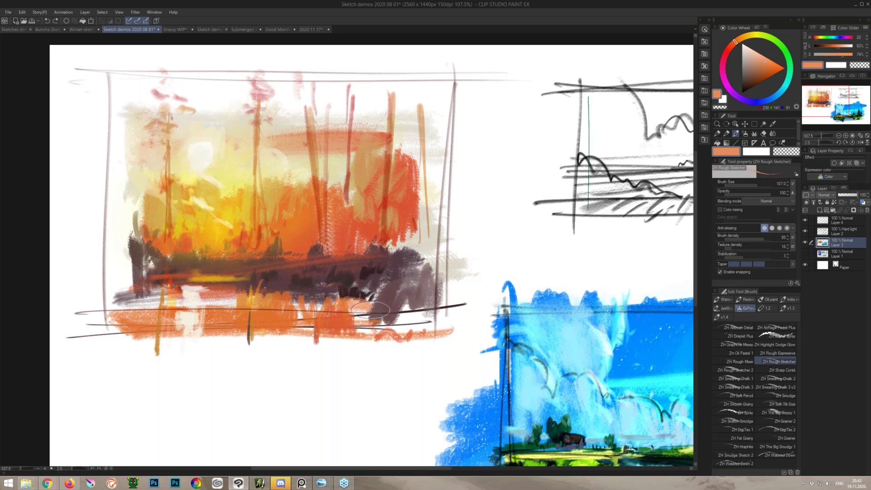
drag(370, 320, 416, 301)
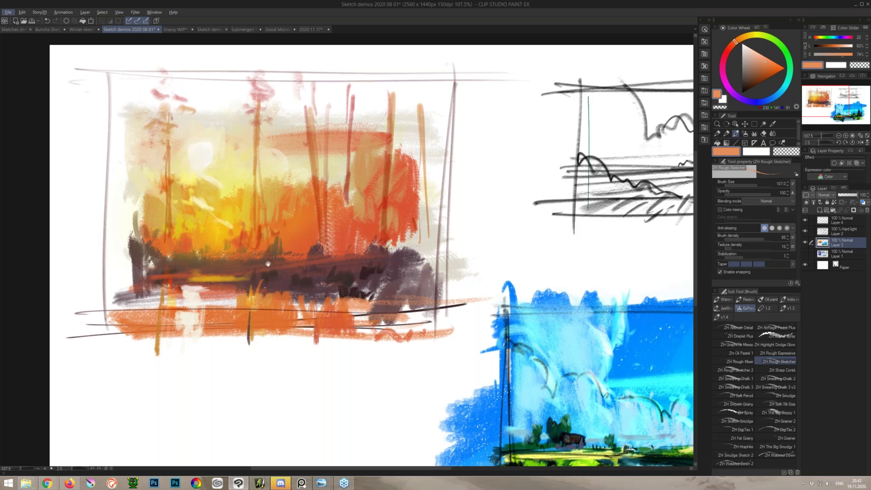
Step: Sample the red-orange foliage and extend the treeline out to the left frame line
scroll(273, 268, up, 1)
drag(273, 269, 319, 267)
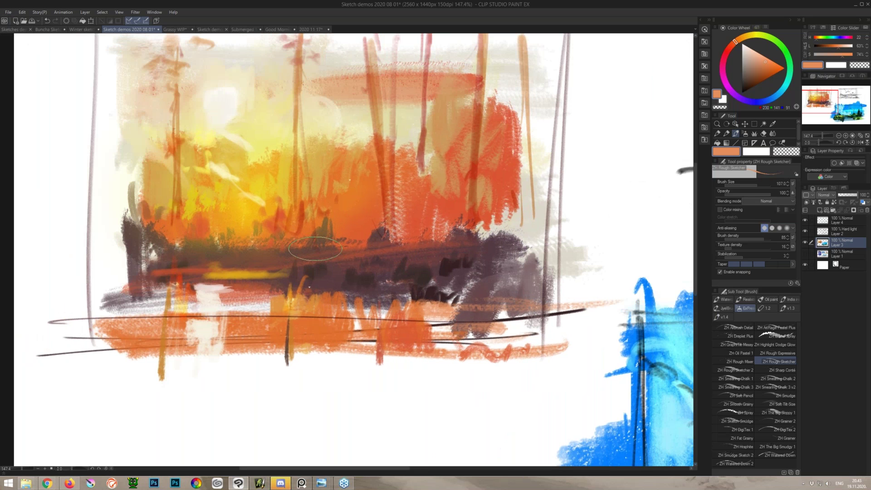
alt+click(318, 256)
drag(321, 224, 314, 248)
alt+click(203, 226)
mouse_move(156, 200)
mouse_down()
mouse_move(106, 219)
mouse_move(93, 199)
mouse_move(91, 225)
mouse_move(105, 254)
mouse_up()
mouse_move(257, 236)
mouse_down()
mouse_move(263, 224)
mouse_move(225, 241)
mouse_move(240, 247)
mouse_move(213, 234)
mouse_move(245, 272)
mouse_up()
alt+click(242, 135)
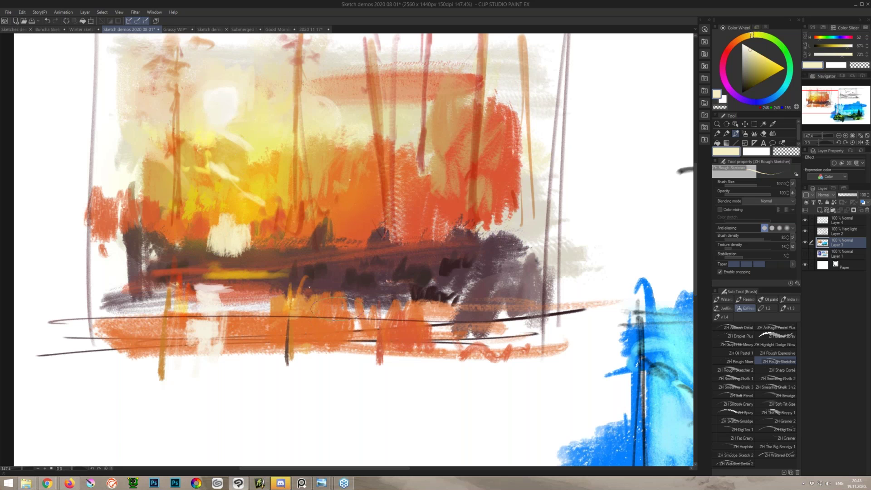
key(ctrl+z)
Step: Sample dark browns from the ground and extend the dark bank out past the left frame line
drag(323, 237, 383, 236)
alt+click(166, 267)
drag(182, 247, 176, 272)
alt+click(213, 257)
drag(196, 243, 193, 272)
mouse_move(176, 238)
mouse_down()
mouse_move(156, 282)
mouse_move(195, 295)
mouse_up()
alt+click(374, 267)
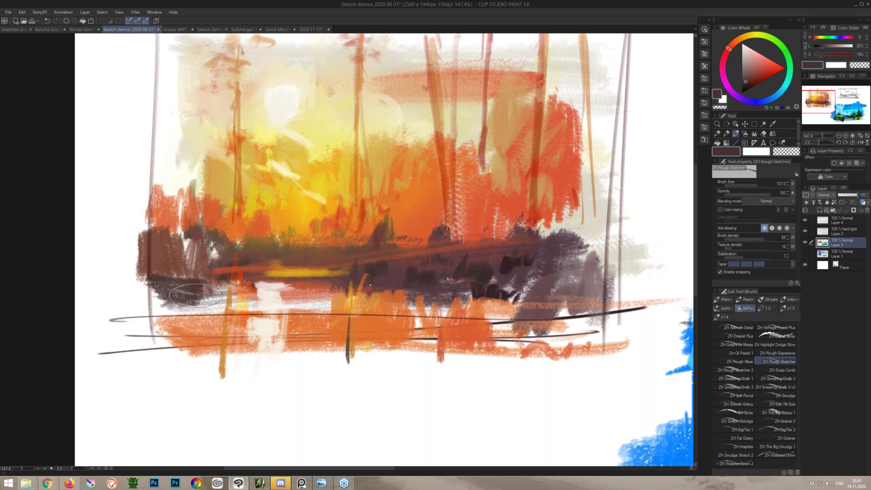
drag(139, 264, 226, 261)
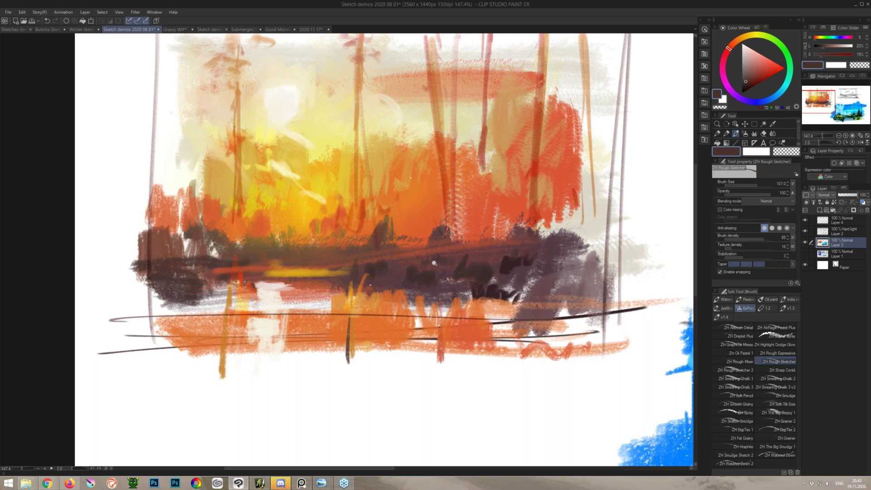
Step: Sample pale beige and cream tones and brush the sky out to the left frame line and over the right-hand foliage
scroll(429, 262, down, 1)
scroll(429, 262, down, 2)
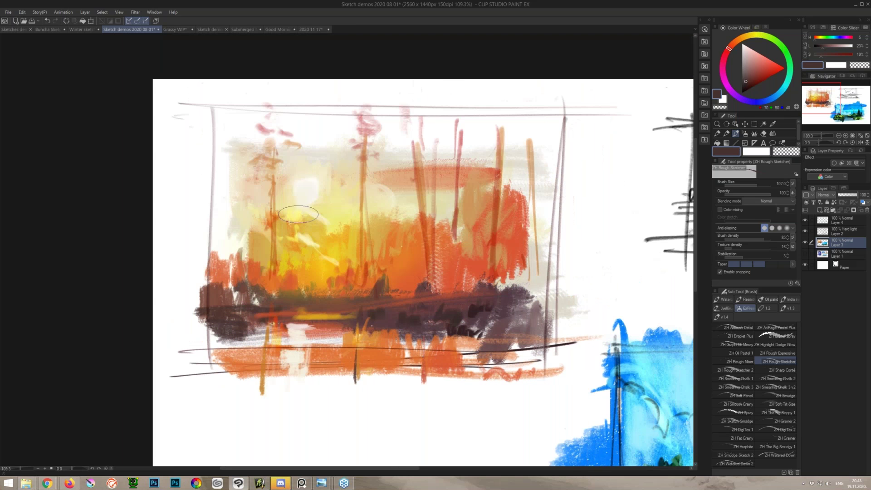
alt+click(237, 175)
mouse_move(228, 118)
mouse_down()
mouse_move(234, 158)
mouse_move(188, 132)
mouse_move(244, 139)
mouse_up()
alt+click(246, 130)
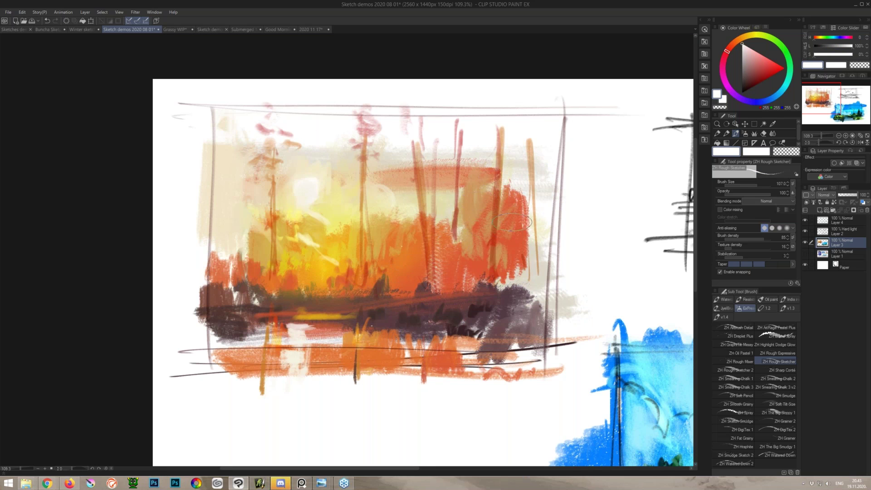
alt+click(383, 186)
alt+click(389, 185)
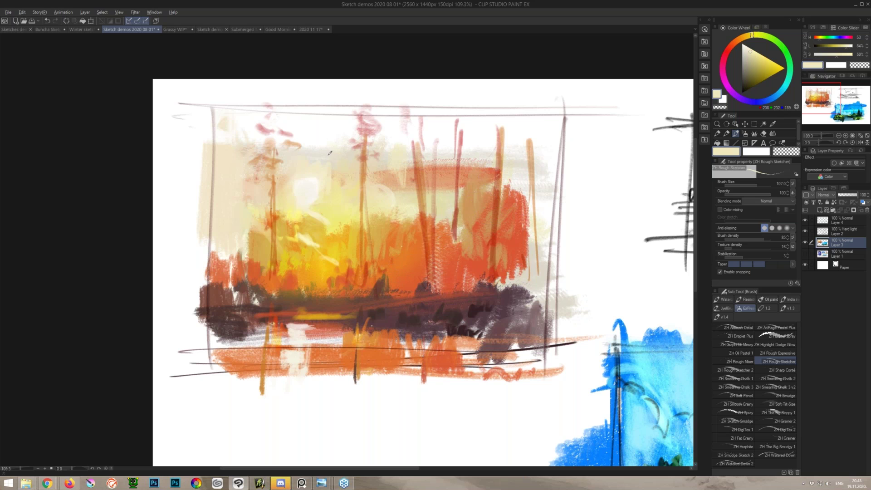
mouse_move(520, 161)
mouse_down()
mouse_move(546, 165)
mouse_move(569, 155)
mouse_up()
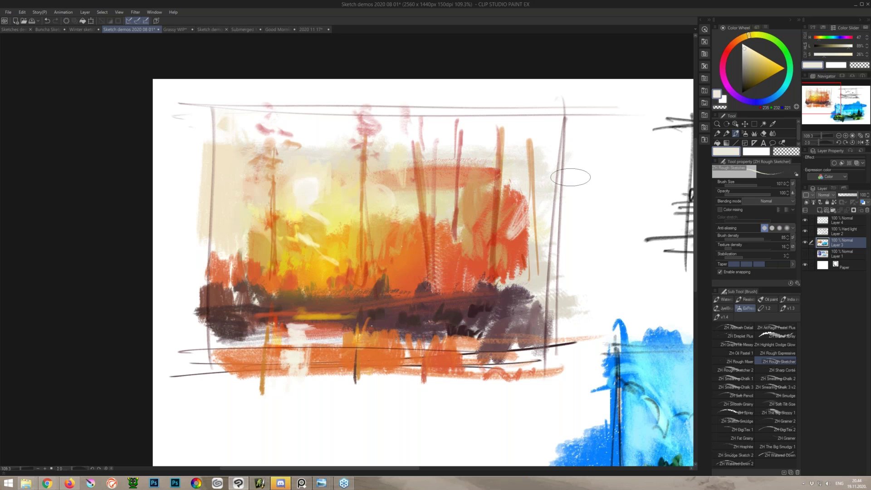
Step: Sample the red-orange and extend the right-hand foliage past the right frame line and down over the dark ground
alt+click(517, 222)
mouse_move(521, 236)
mouse_down()
mouse_move(530, 259)
mouse_move(508, 286)
mouse_move(606, 255)
mouse_up()
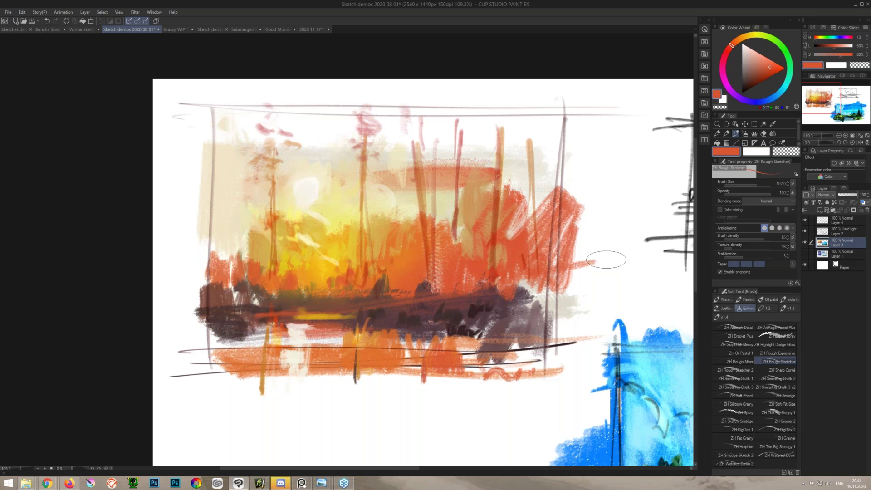
drag(511, 281, 552, 280)
drag(512, 276, 511, 218)
Step: Sample several orange tones and brush them into the foliage just above the dark ground right of centre
alt+click(410, 247)
mouse_move(405, 213)
mouse_down()
mouse_move(463, 199)
mouse_move(399, 220)
mouse_move(332, 225)
mouse_up()
alt+click(444, 209)
alt+click(435, 253)
alt+click(401, 213)
alt+click(347, 210)
alt+click(385, 216)
drag(447, 209, 349, 229)
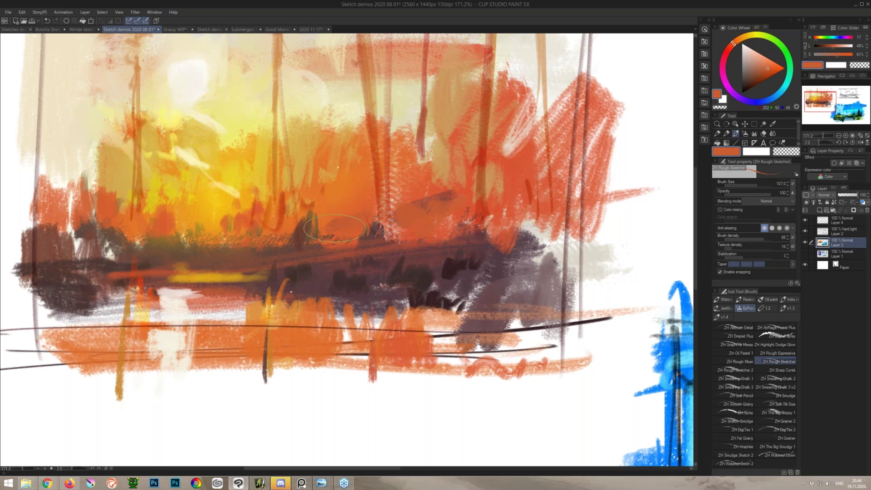
drag(414, 207, 451, 197)
alt+click(528, 180)
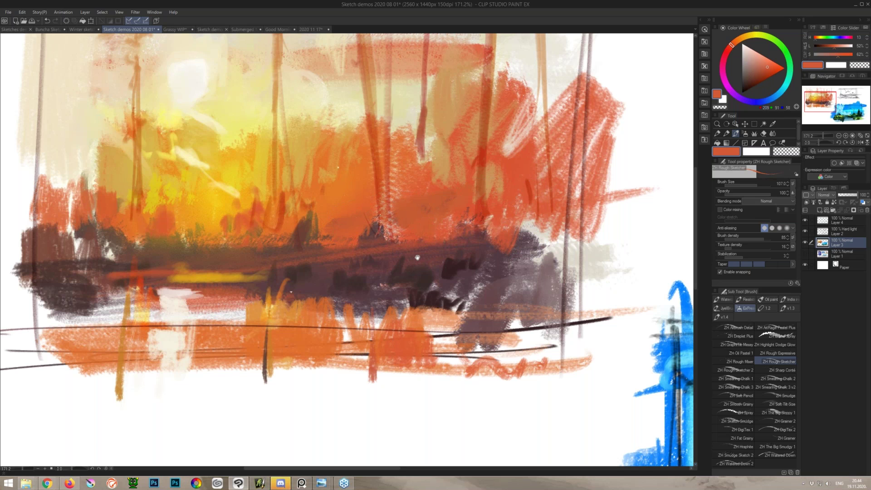
Step: Sample the dark ground colour and draw short vertical strokes in the reflection at the right side
drag(418, 264, 379, 265)
alt+click(414, 274)
drag(441, 312, 441, 326)
mouse_move(424, 309)
mouse_down()
mouse_move(424, 333)
mouse_move(421, 319)
mouse_up()
drag(405, 304, 411, 325)
drag(458, 308, 457, 324)
drag(471, 294, 466, 317)
drag(491, 313, 483, 337)
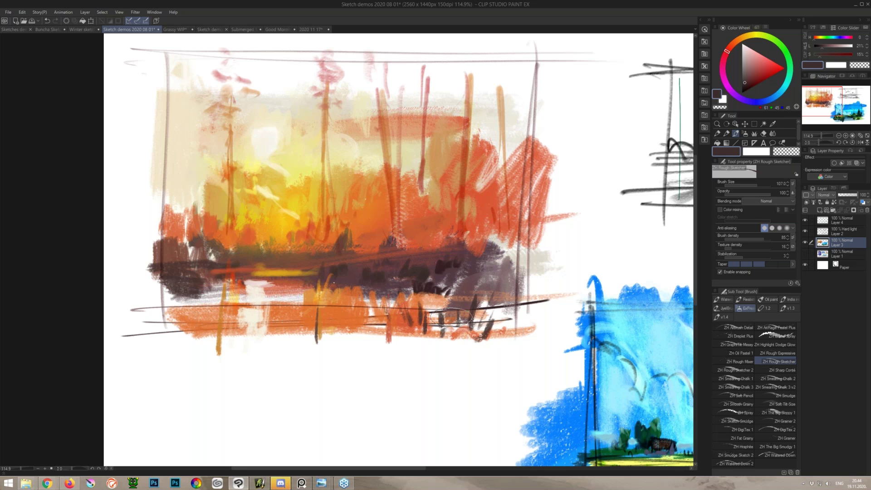
drag(441, 312, 444, 335)
Step: Add short dark vertical strokes below the bank at the left end of the reflection
mouse_move(225, 309)
mouse_down()
mouse_move(227, 294)
mouse_move(204, 313)
mouse_up()
drag(198, 296, 199, 319)
mouse_move(189, 294)
mouse_down()
mouse_move(187, 321)
mouse_move(177, 319)
mouse_up()
drag(162, 292, 161, 319)
Step: Reinforce the sketch's frame with thick dark lines along its lower edge and both sides
mouse_move(153, 286)
mouse_down()
mouse_move(151, 317)
mouse_move(164, 342)
mouse_move(521, 343)
mouse_up()
mouse_move(318, 339)
mouse_down()
mouse_move(558, 328)
mouse_move(525, 328)
mouse_up()
drag(535, 86, 525, 96)
drag(153, 80, 159, 348)
drag(536, 76, 528, 329)
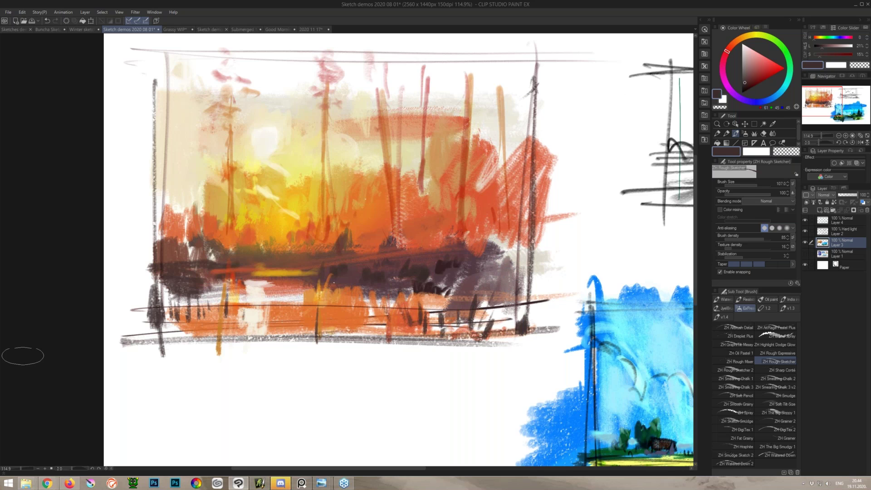
Step: Bring up the open File Explorer folder windows
click(25, 487)
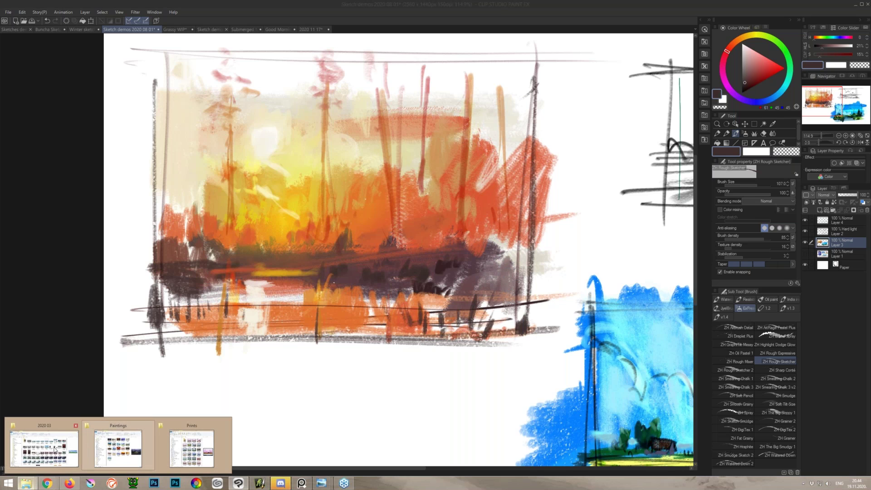
Step: Open 2019 06 19 thumbs 2560.jpg from the Webinar folder's Thumbnails subfolder in the photo viewer and maximize it
mouse_move(58, 448)
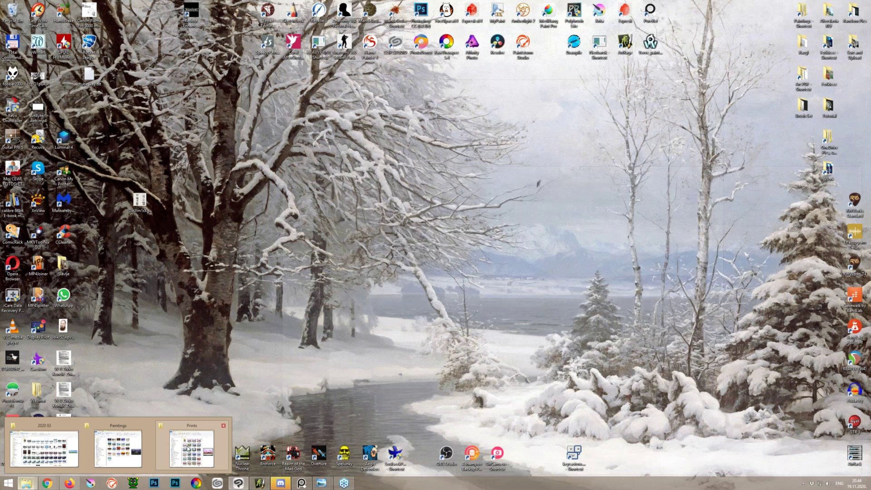
click(32, 479)
click(30, 480)
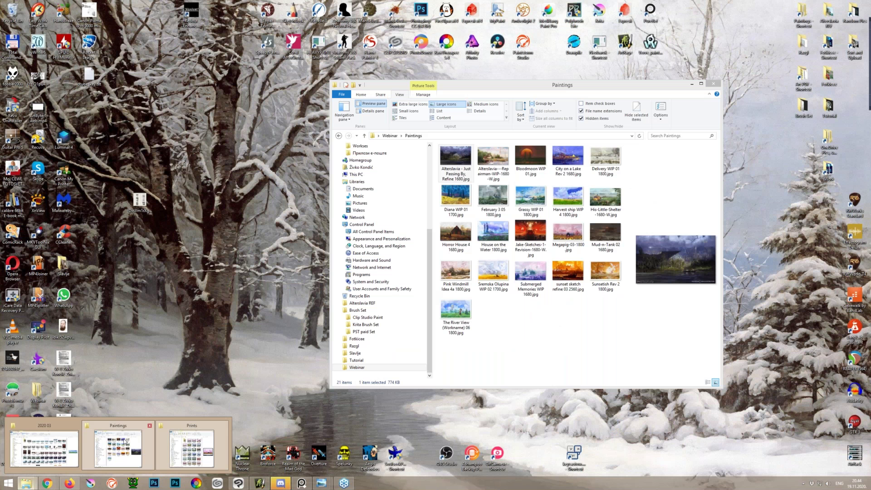
click(123, 442)
click(393, 136)
double_click(494, 166)
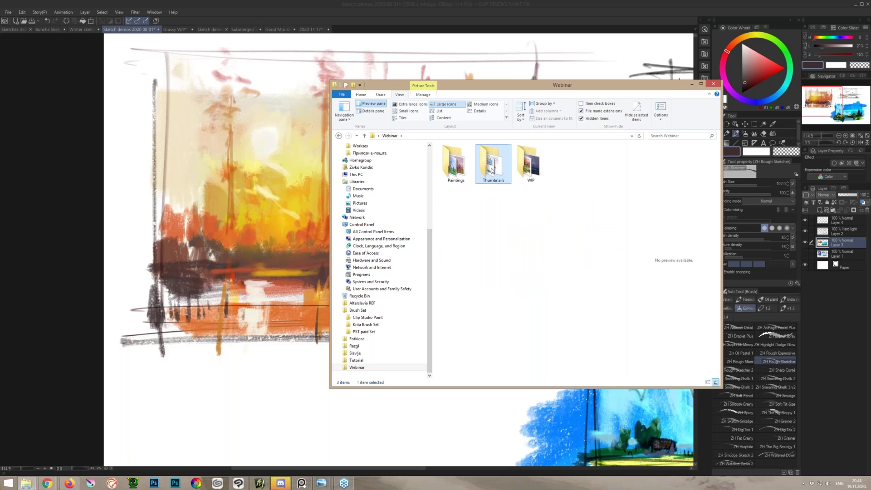
double_click(461, 166)
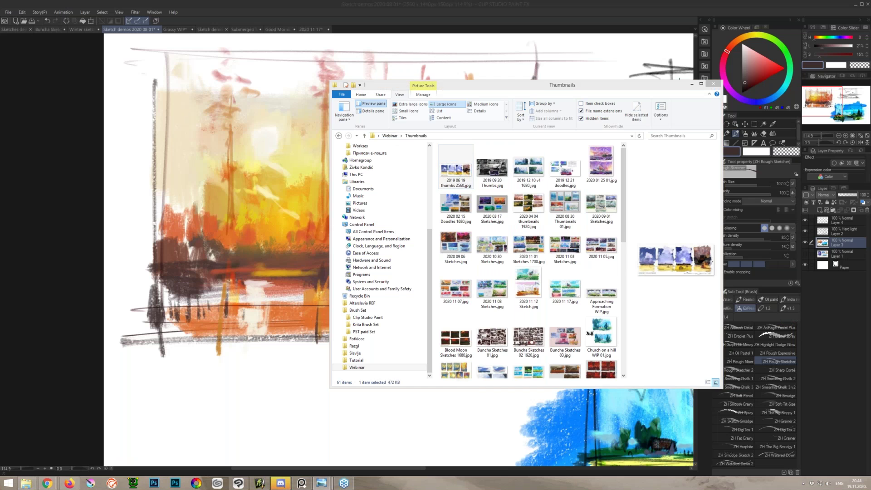
click(744, 31)
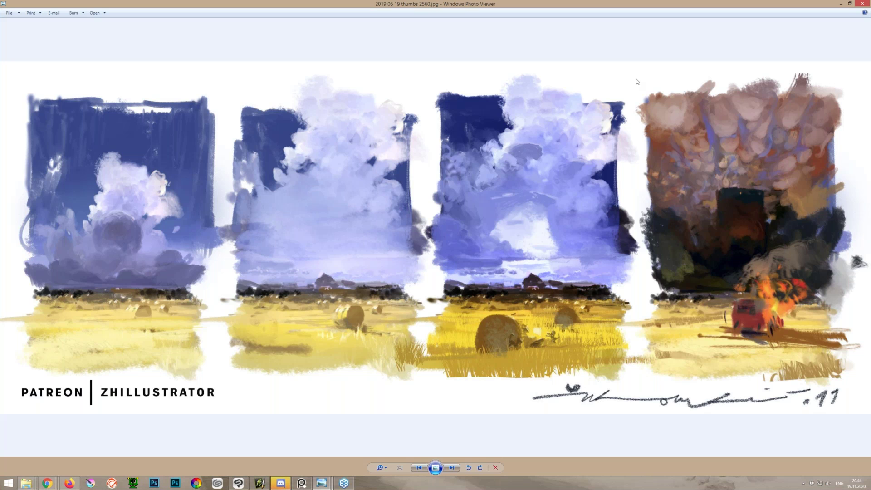
Step: Browse through the thumbnail sheets up to 2020 09 01 Sketches.jpg and go back to 2020 04 04 thumbnails 1920.jpg
key(Right)
key(Right)
key(Right)
key(Right)
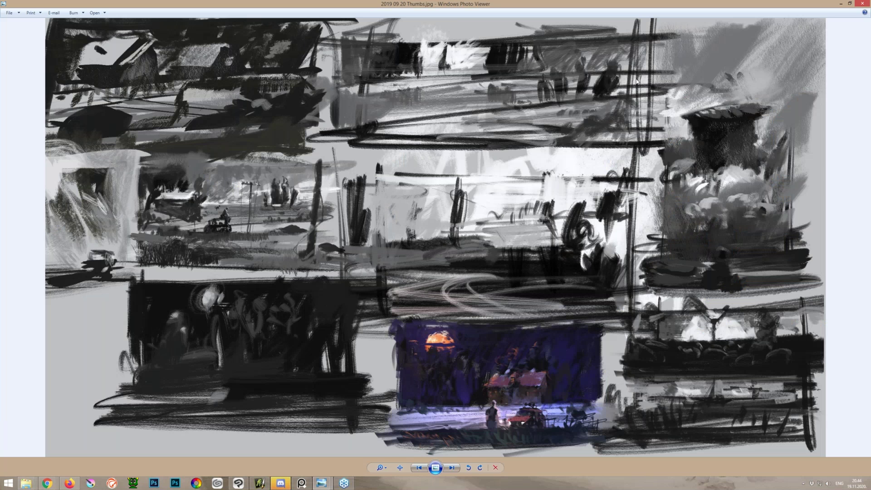
key(Right)
key(Right)
key(Right)
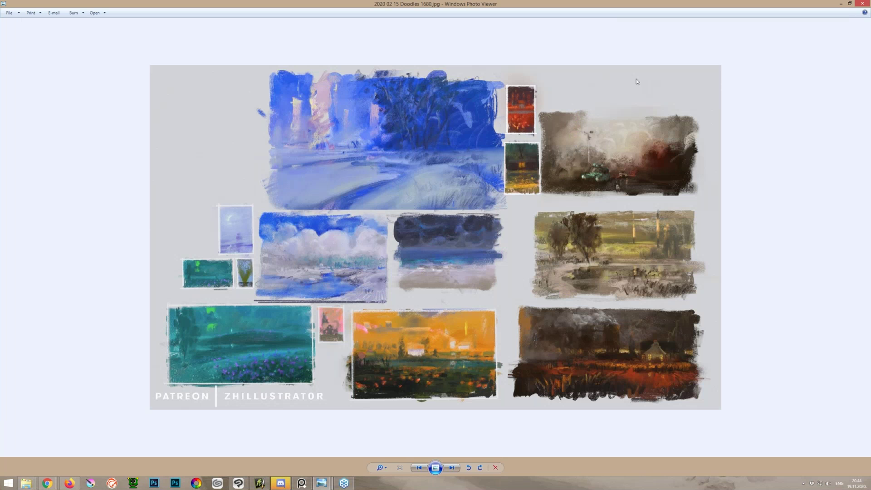
key(Right)
key(Right)
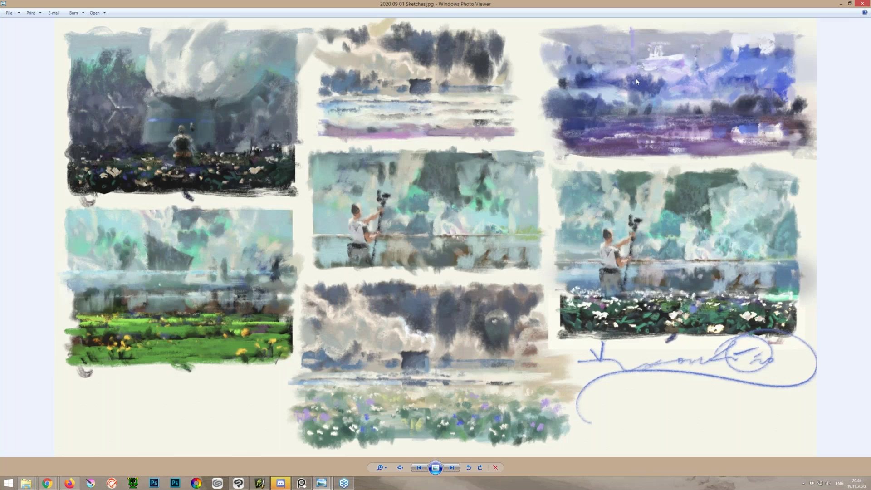
key(Left)
key(Left)
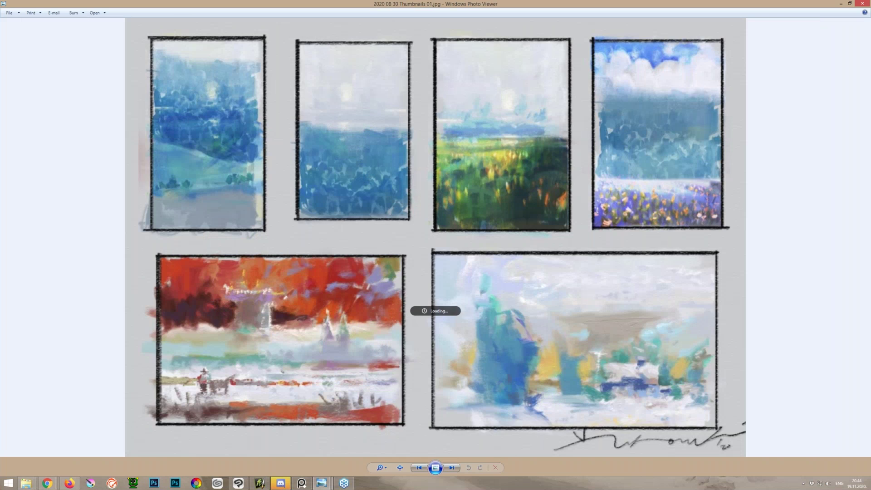
key(Left)
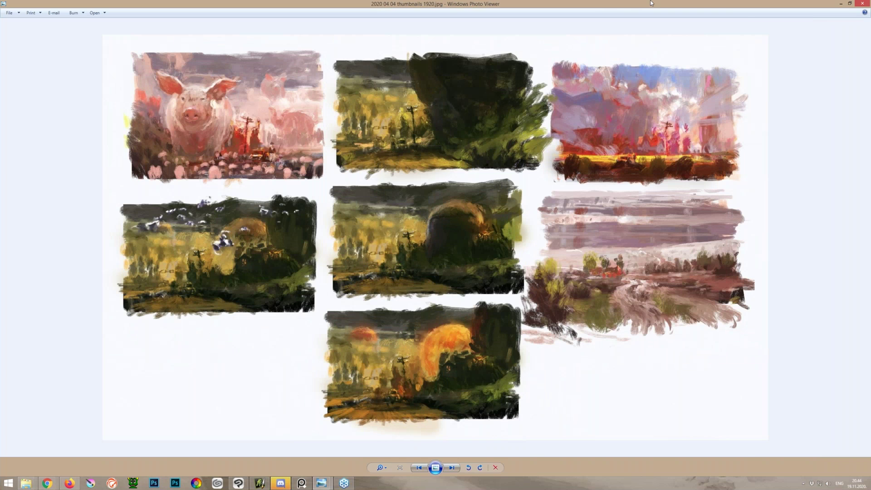
Step: Examine the thumbnail with the large dark tree and utility pole in the upper row of the sheet up close
scroll(474, 226, up, 1)
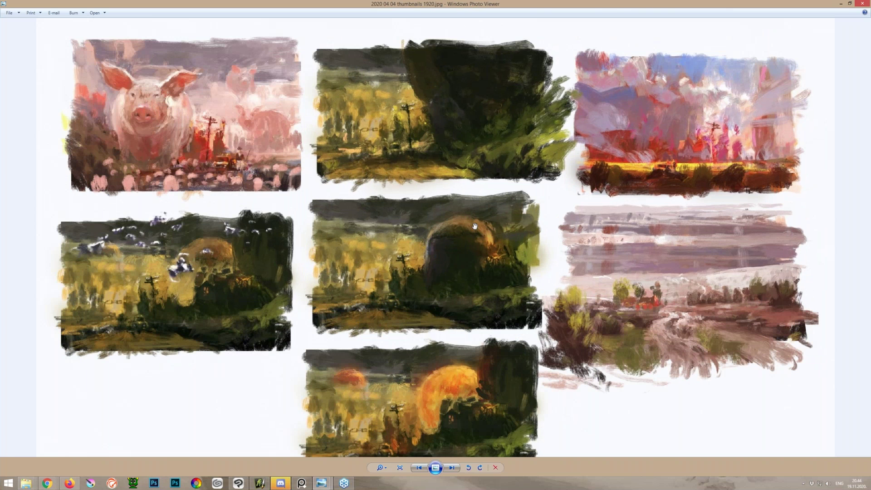
scroll(428, 138, up, 2)
scroll(428, 139, up, 1)
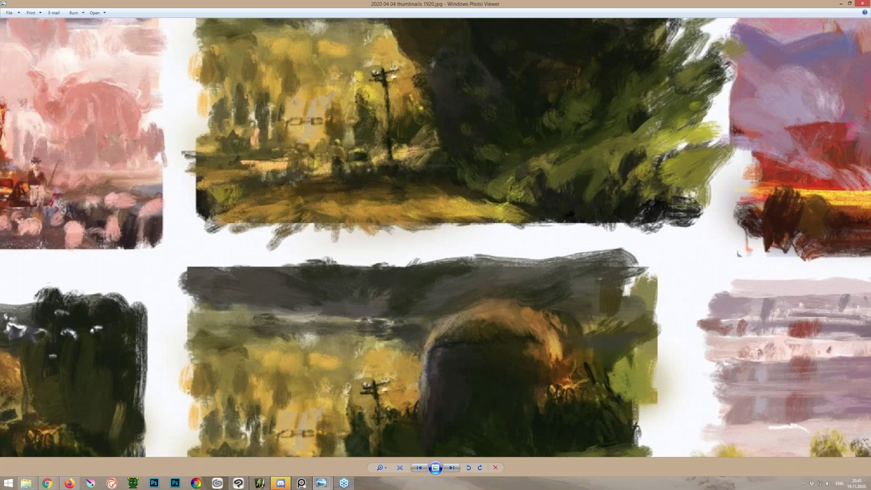
drag(428, 138, 409, 220)
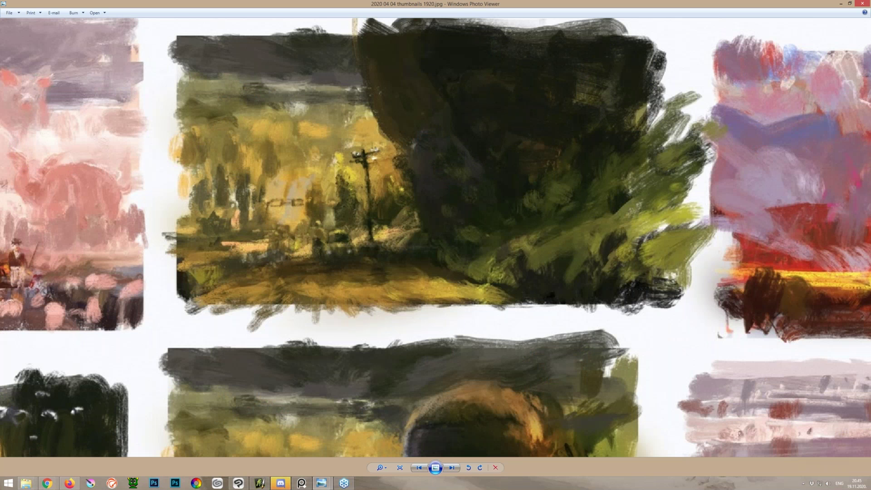
drag(458, 120, 429, 167)
mouse_move(337, 453)
mouse_down()
mouse_move(404, 193)
mouse_move(573, 296)
mouse_move(473, 391)
mouse_move(455, 476)
mouse_up()
Step: Open 2020 04 04 thumbnails TANK.jpg from the Webinar folder's WIP subfolder in a maximized photo viewer
mouse_move(27, 483)
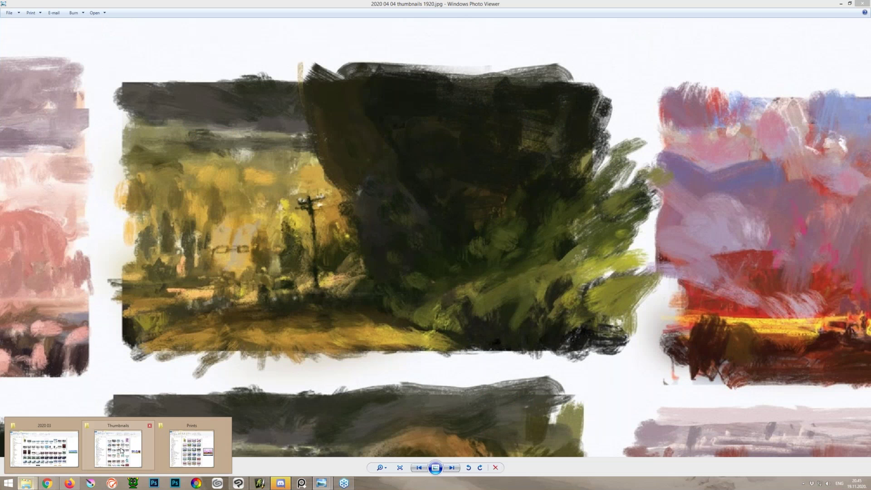
mouse_move(122, 450)
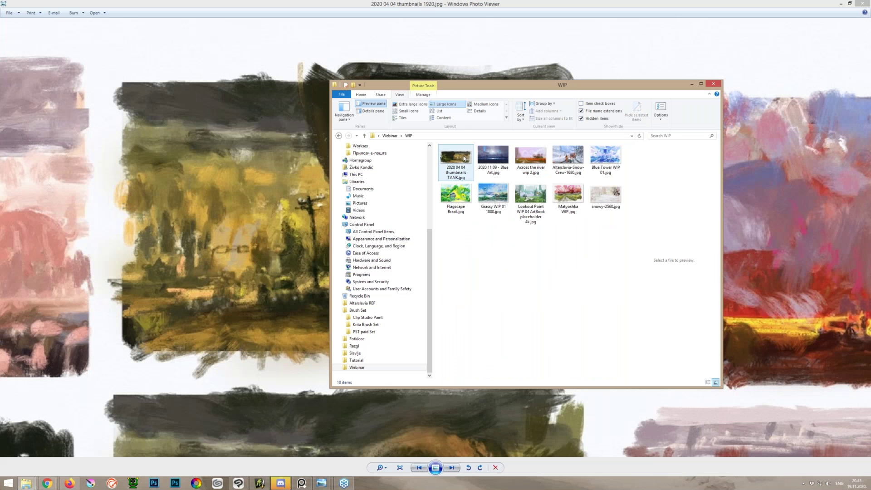
click(464, 159)
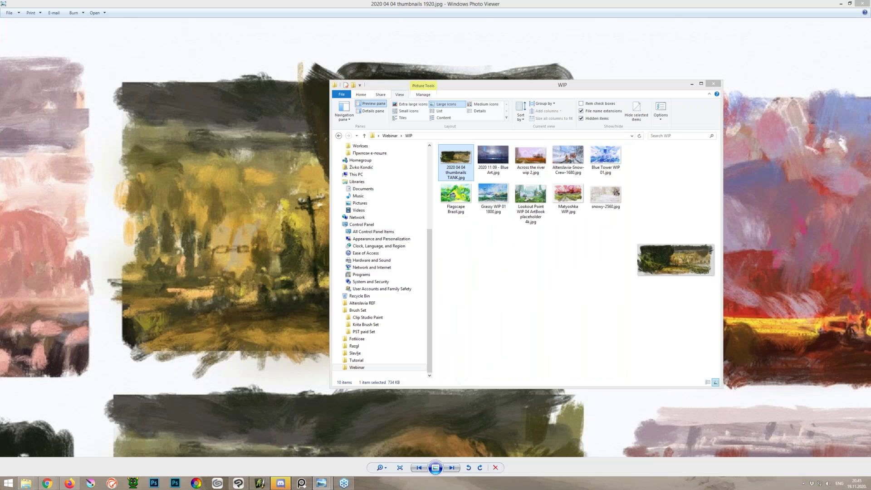
double_click(464, 158)
click(745, 31)
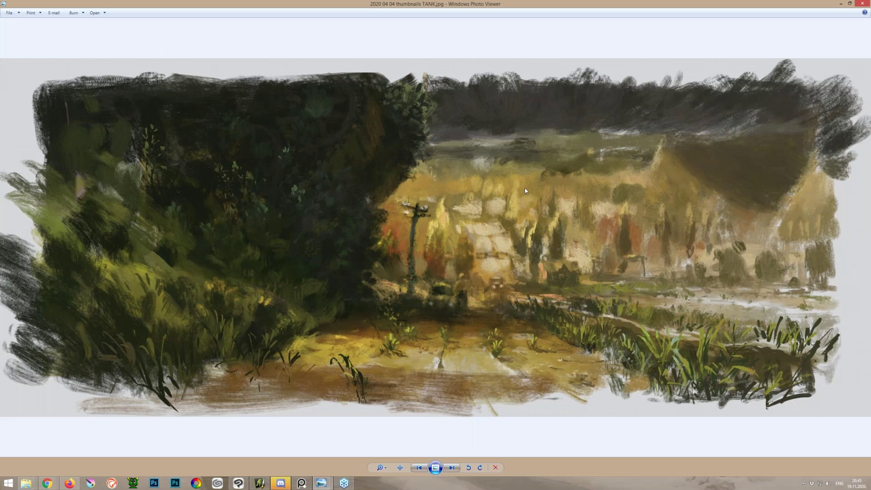
Step: Examine the background houses, trees and grassy path in the TANK painting up close
scroll(521, 230, up, 1)
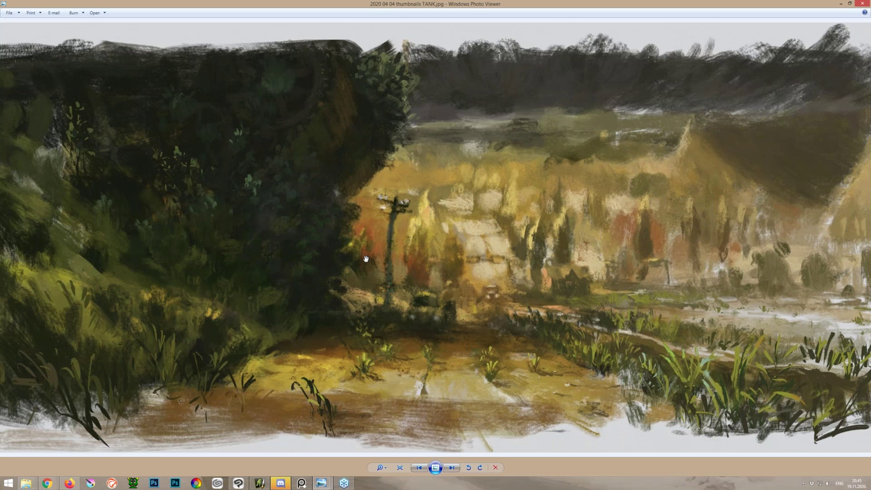
scroll(482, 332, up, 1)
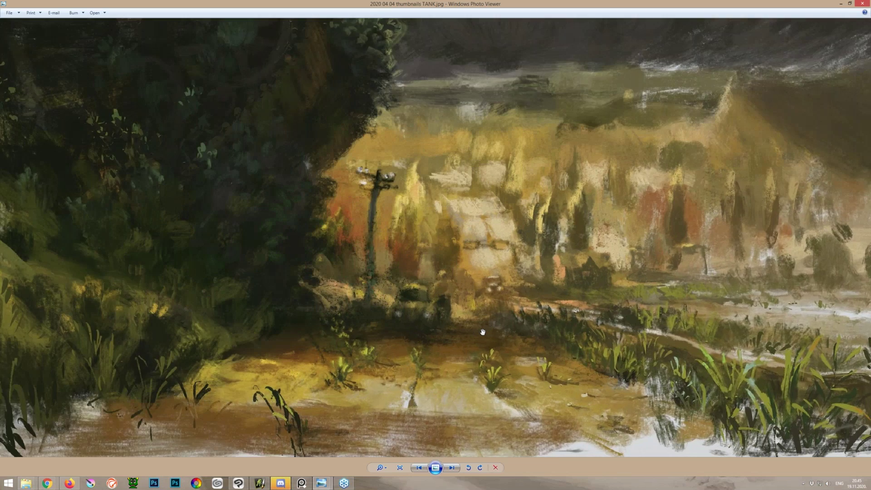
scroll(483, 332, up, 2)
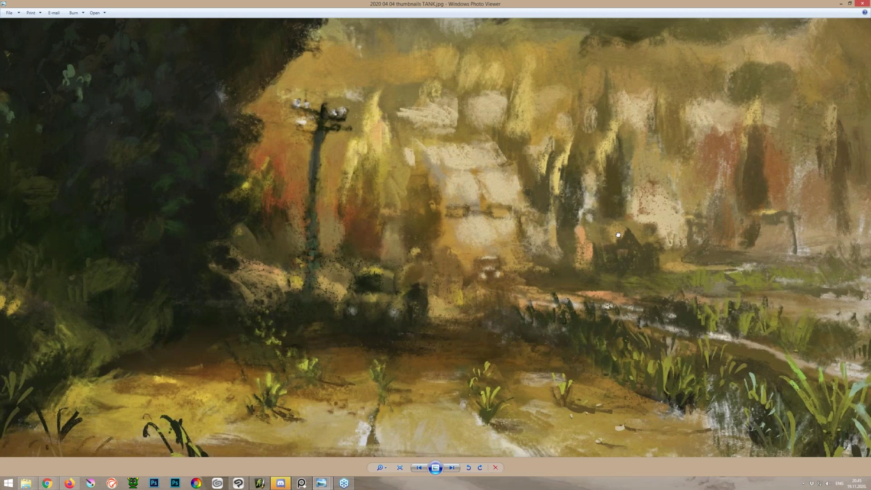
drag(618, 234, 359, 260)
scroll(359, 261, up, 2)
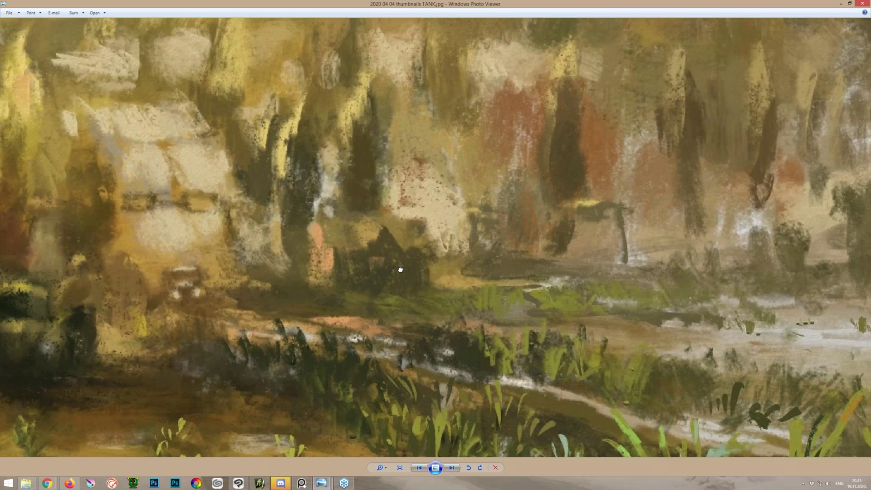
drag(400, 269, 446, 242)
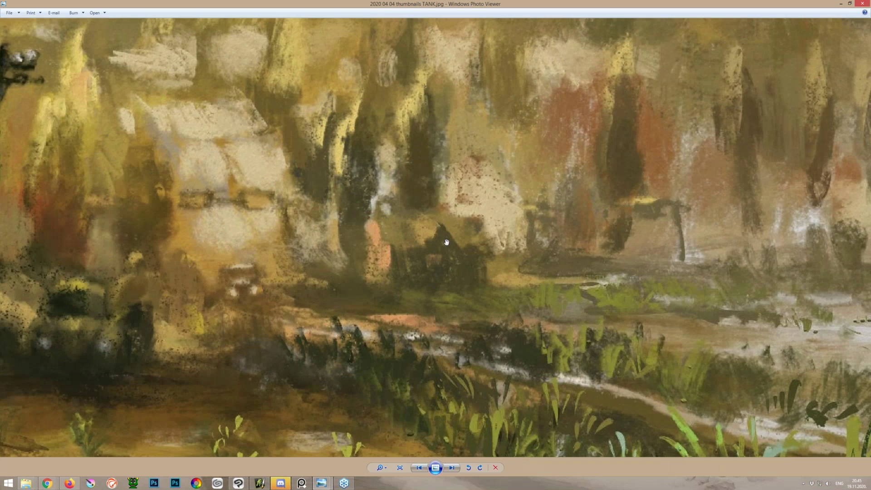
Step: Examine the TANK painting's dark foliage, utility pole and foreground grass, and dismiss the browser notification
scroll(446, 242, down, 2)
drag(161, 271, 441, 226)
scroll(440, 227, down, 1)
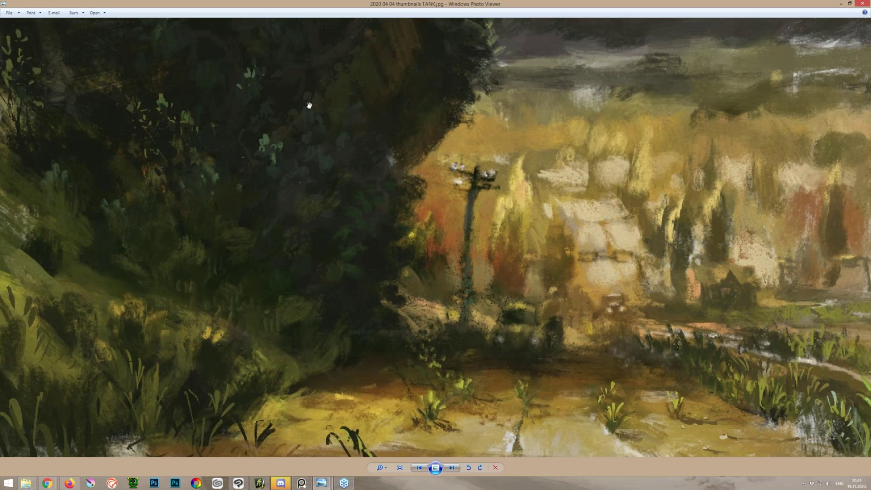
drag(278, 132, 362, 175)
mouse_move(437, 432)
mouse_down()
mouse_move(548, 312)
mouse_move(395, 277)
mouse_up()
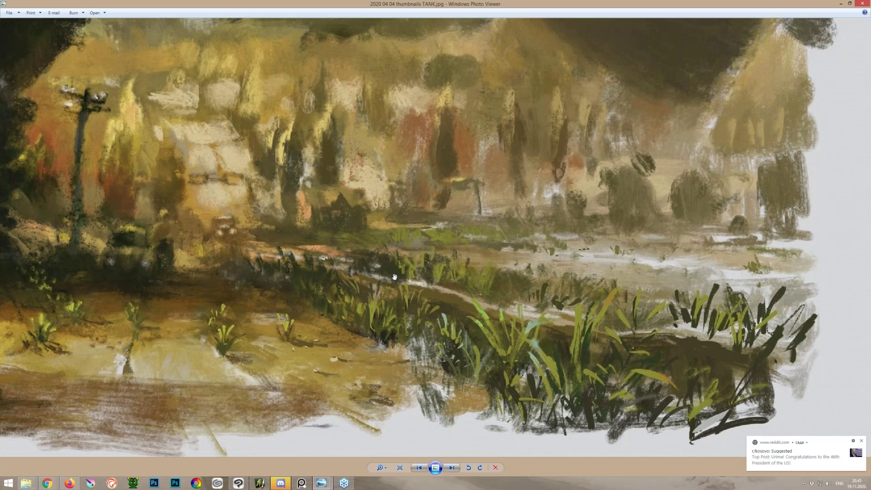
scroll(394, 277, down, 5)
scroll(340, 248, up, 2)
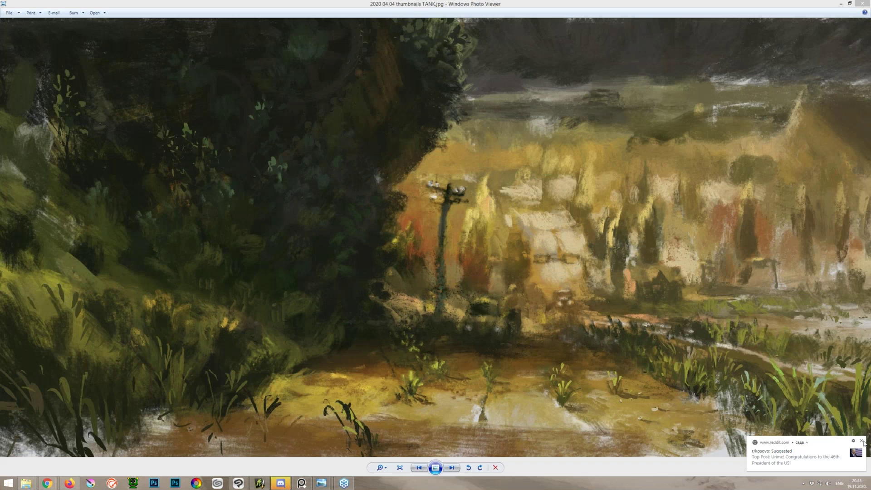
click(861, 441)
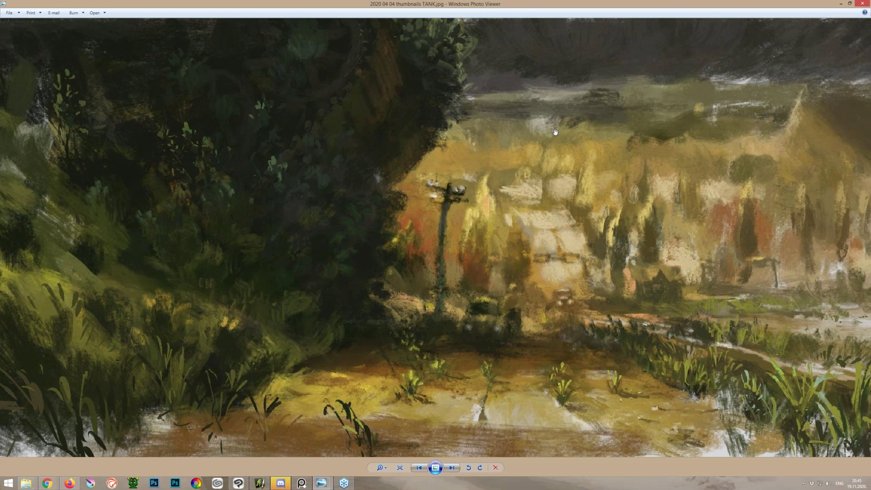
Step: Close the TANK painting and examine the middle and lower thumbnails in 2020 04 04 thumbnails 1920.jpg
click(862, 4)
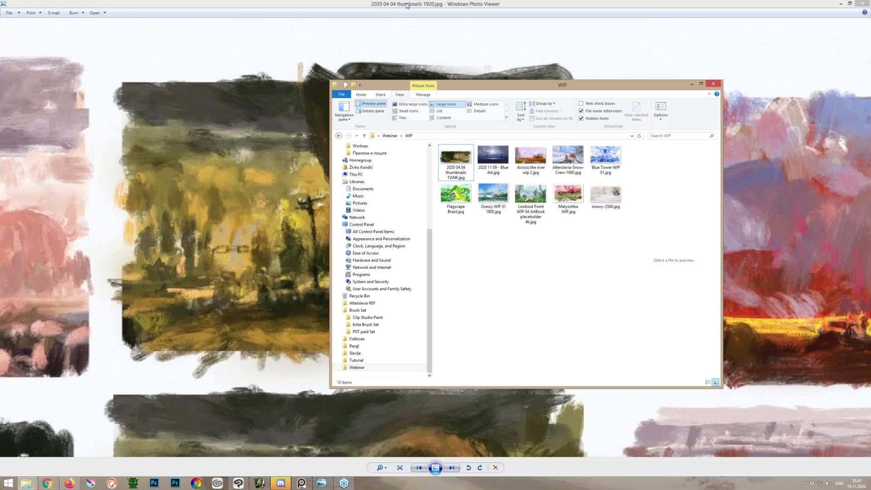
click(406, 6)
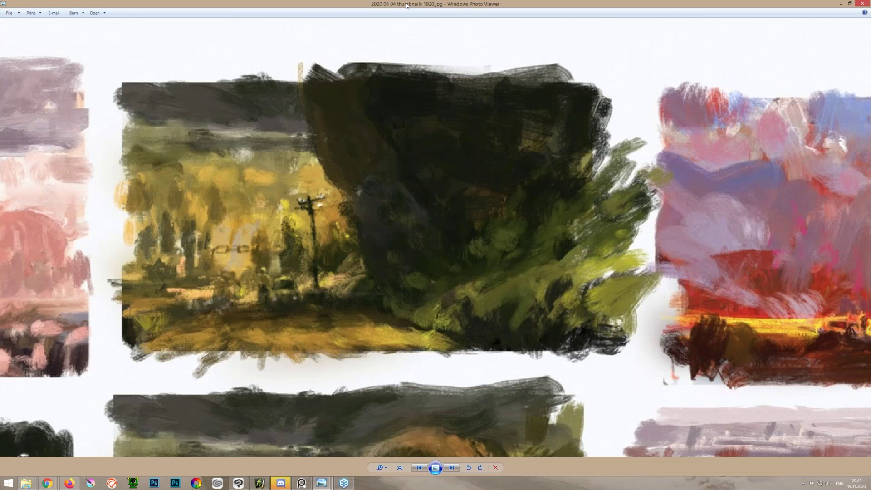
scroll(317, 228, up, 1)
scroll(316, 227, down, 3)
mouse_move(316, 227)
mouse_down()
mouse_move(315, 158)
mouse_move(482, 27)
mouse_up()
drag(779, 121, 647, 196)
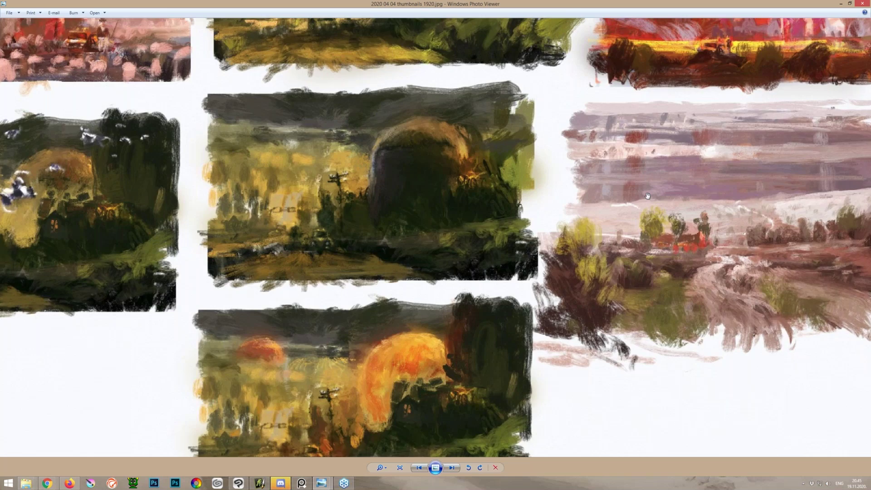
scroll(647, 195, down, 3)
Step: Browse ahead through the sketch sheets, including 2020 09 06 Sketches.jpg, to 2020 10 30 Sketches.jpg
key(Right)
key(Right)
key(Right)
key(Left)
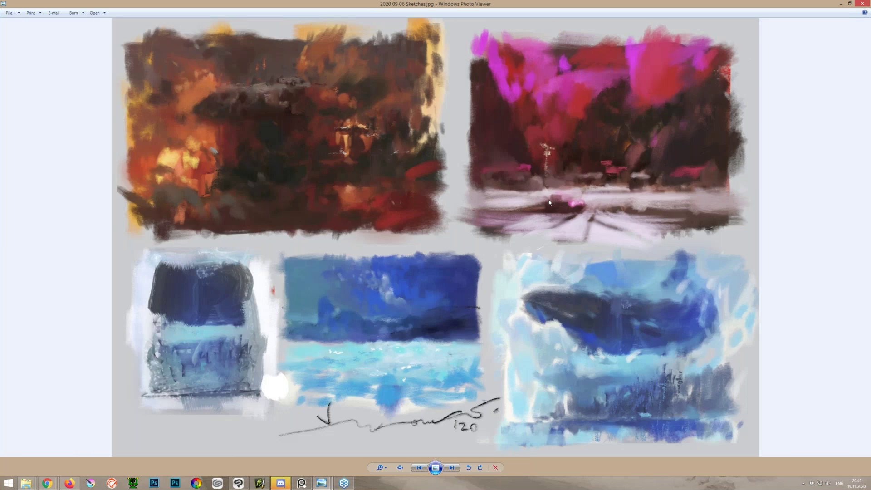
key(Right)
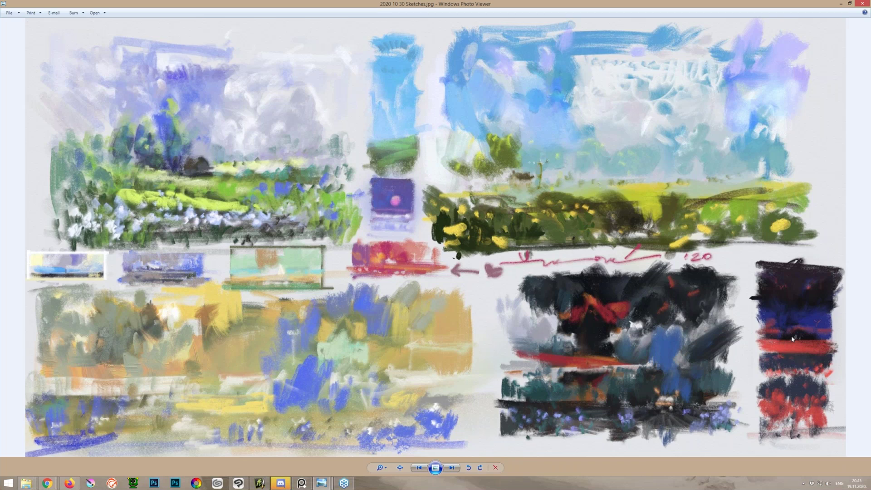
Step: Examine the dark sketch with the blue strokes and the narrow red-and-blue sketch beside it up close
scroll(792, 339, up, 1)
scroll(655, 240, up, 1)
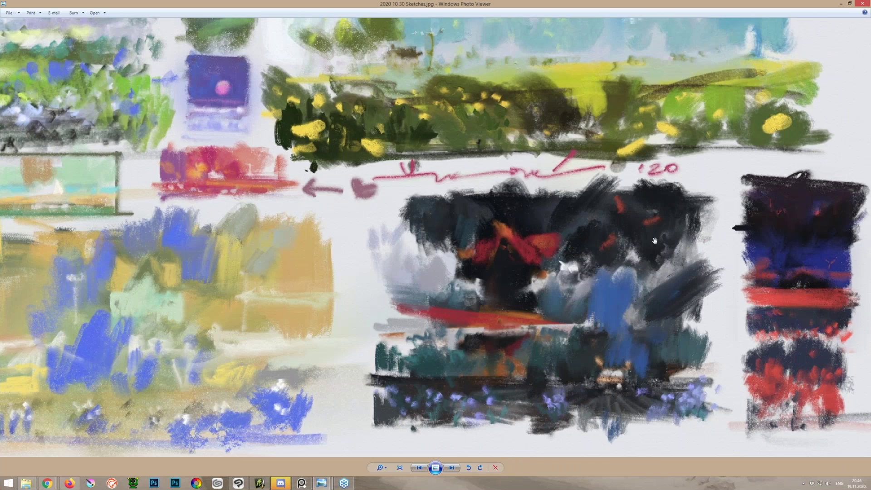
scroll(654, 240, up, 3)
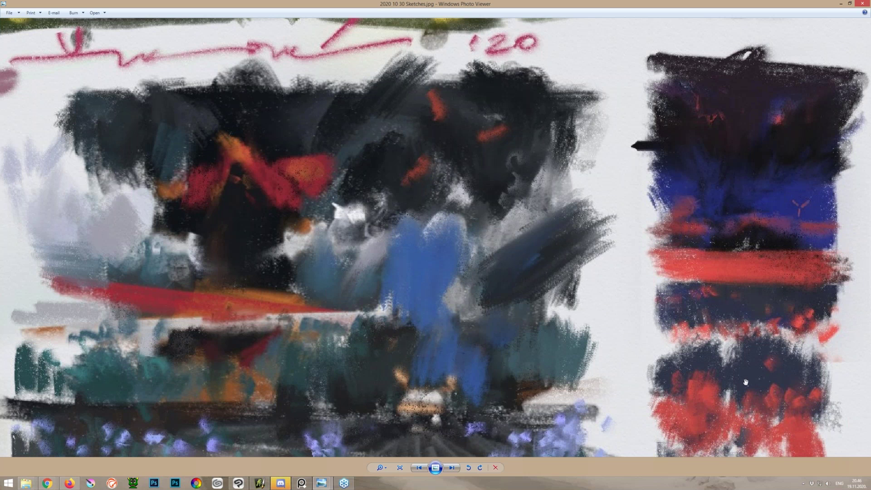
drag(745, 382, 760, 282)
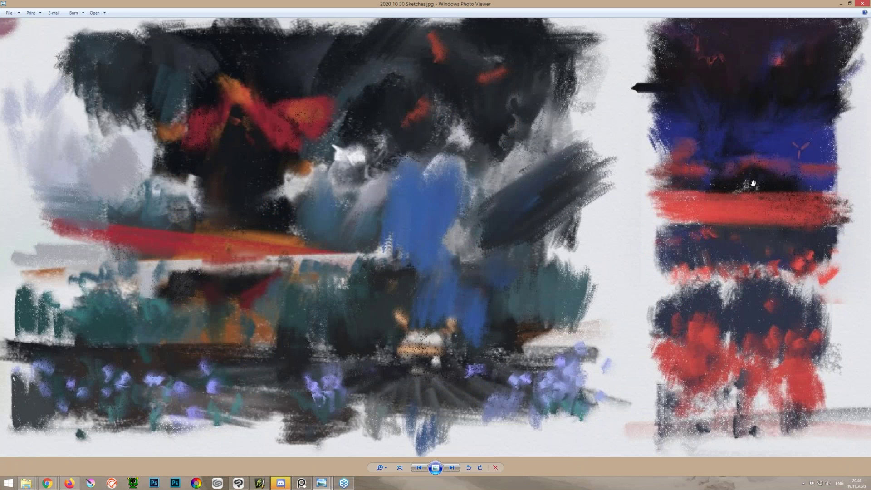
scroll(753, 183, up, 1)
scroll(753, 184, down, 1)
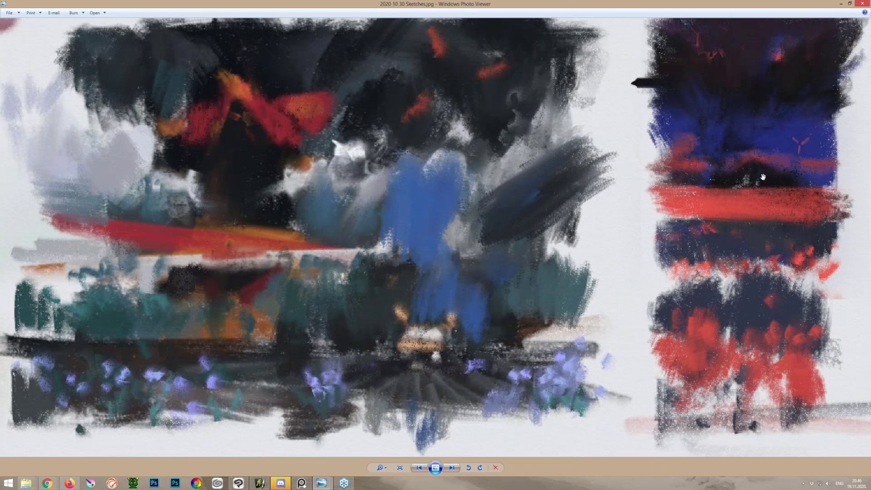
Step: Examine the dark sketch's road and purple flowers, view the full sheet again, and switch to Clip Studio Paint
drag(762, 176, 750, 205)
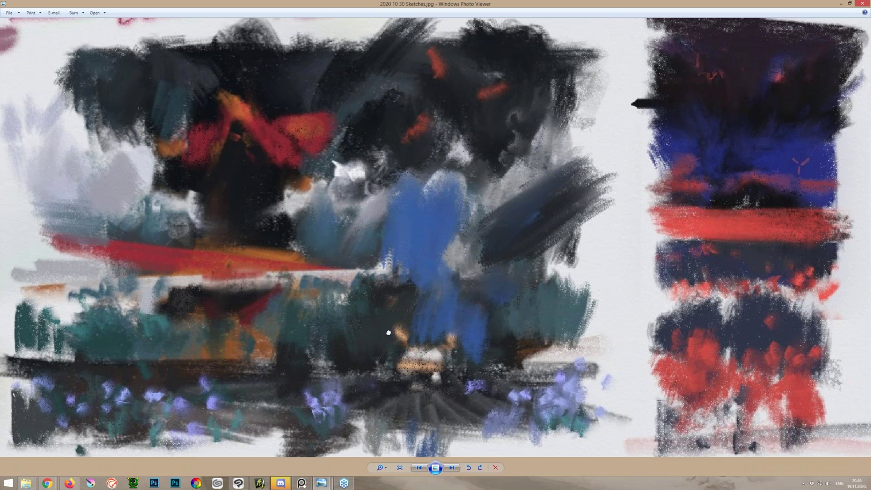
drag(388, 332, 418, 279)
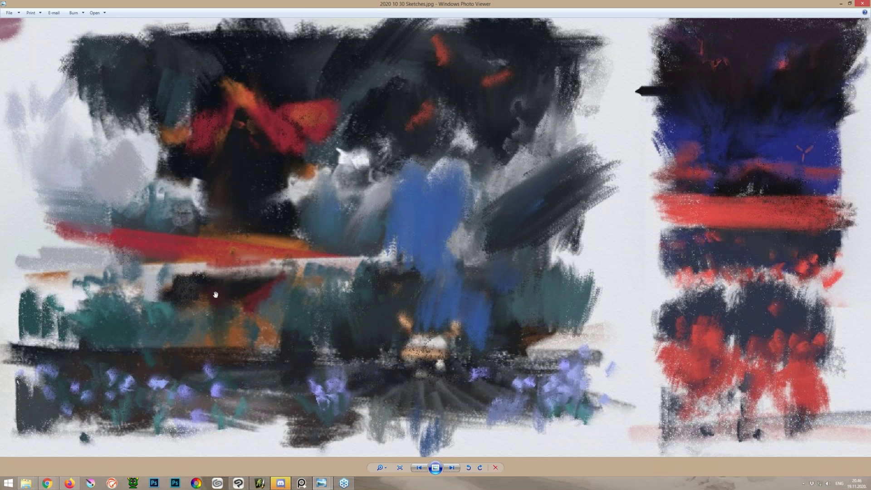
scroll(356, 233, down, 1)
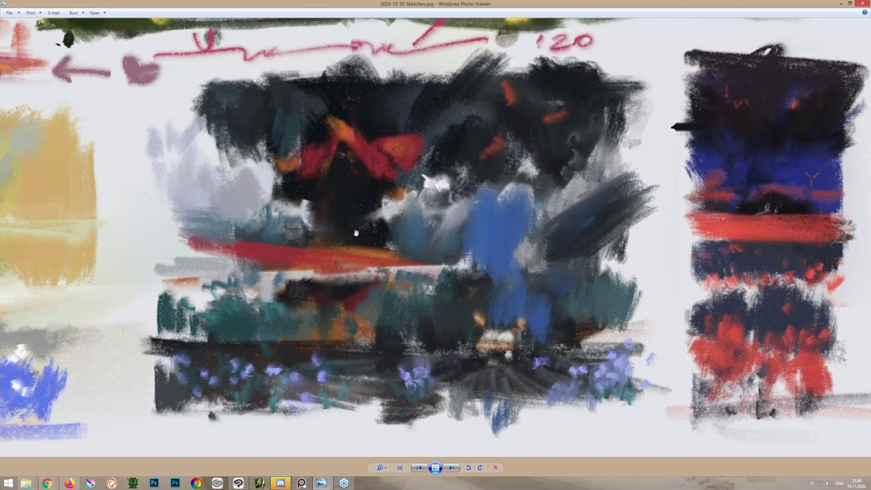
scroll(540, 299, up, 1)
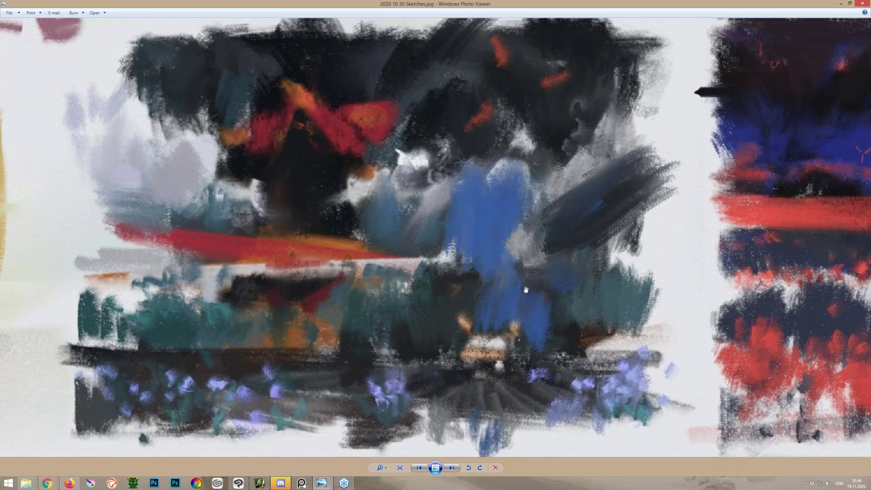
scroll(546, 228, down, 1)
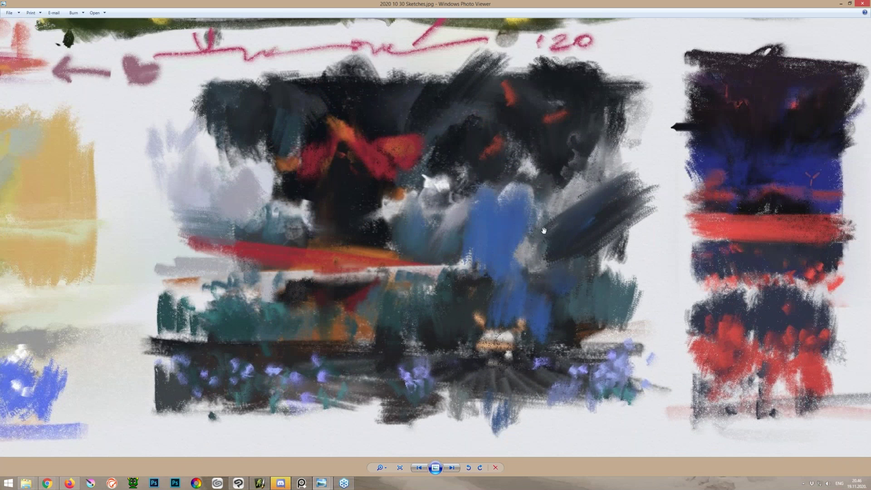
scroll(543, 231, down, 2)
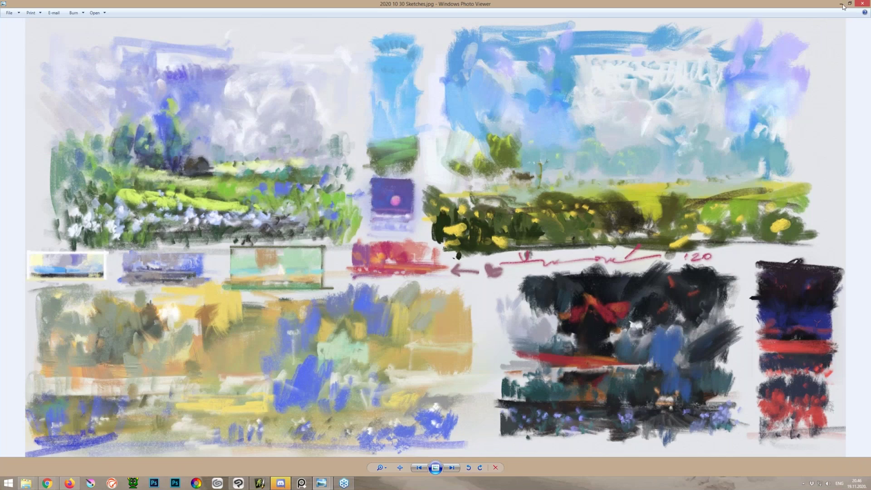
click(839, 4)
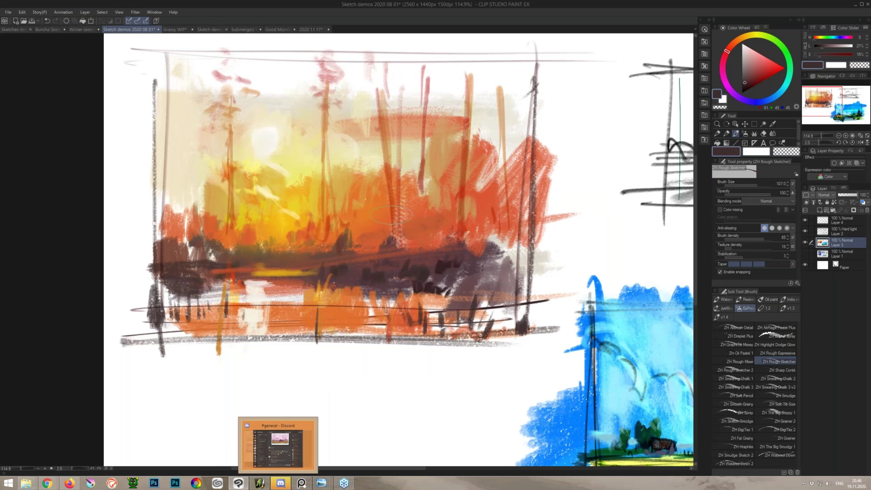
Step: Examine the blue windmill sketch and the uncoloured landscape line sketch above it in Sketch demos 2020 08 01
key(p)
scroll(436, 290, down, 4)
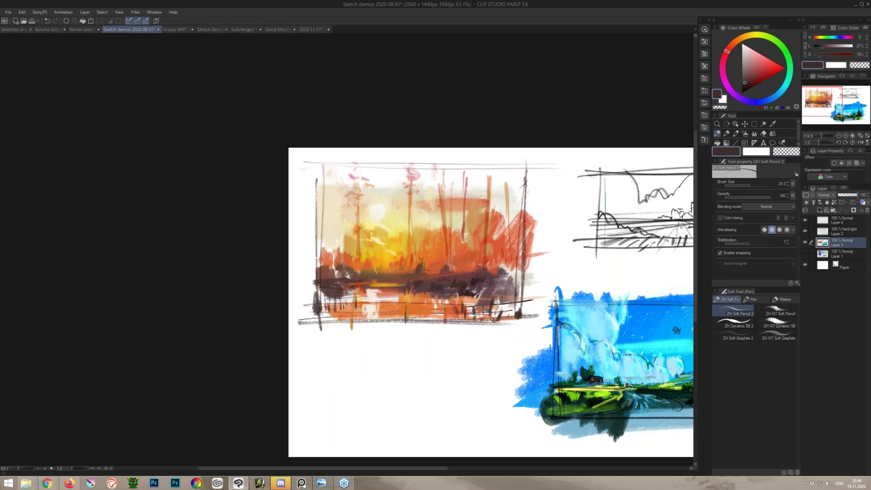
scroll(436, 291, up, 6)
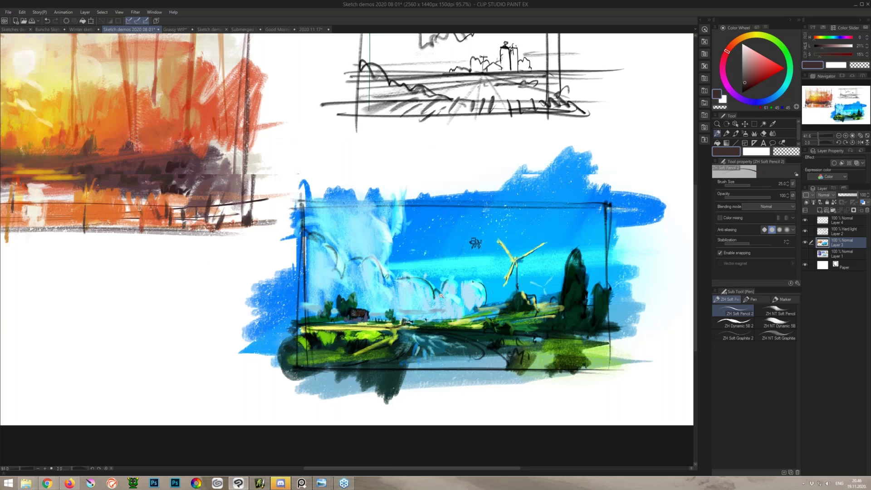
scroll(422, 291, down, 2)
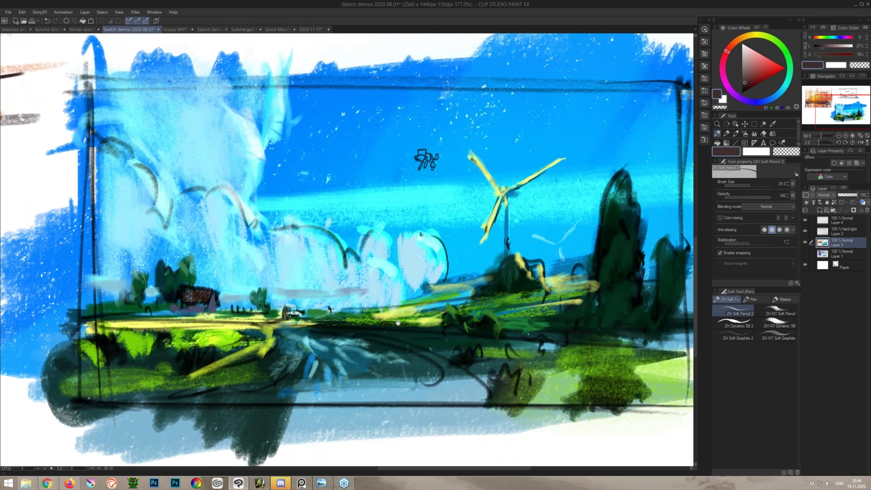
scroll(408, 302, down, 3)
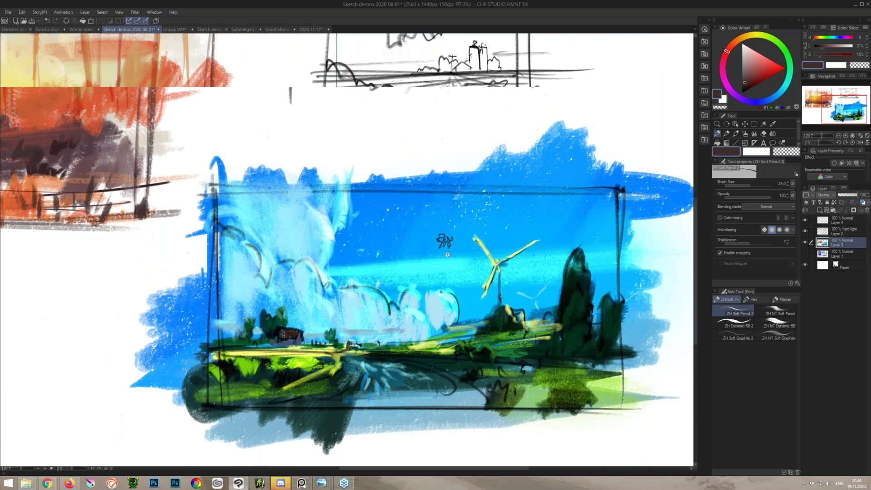
scroll(475, 221, up, 3)
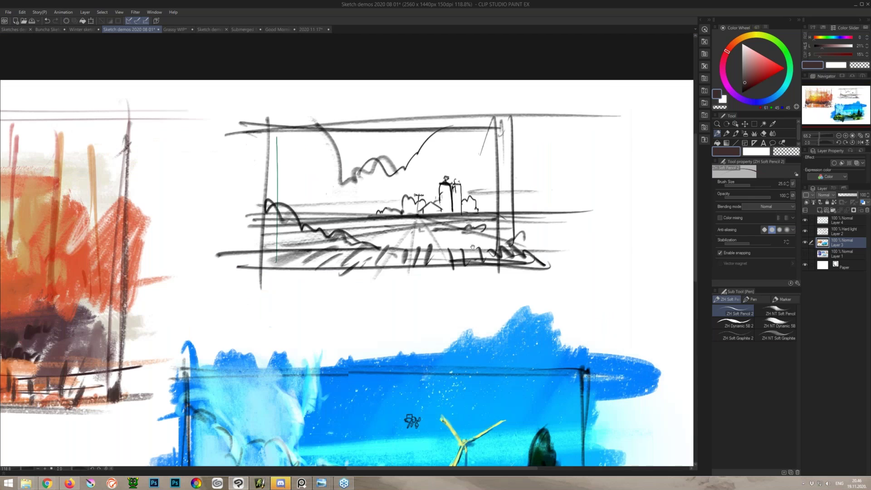
scroll(467, 235, up, 1)
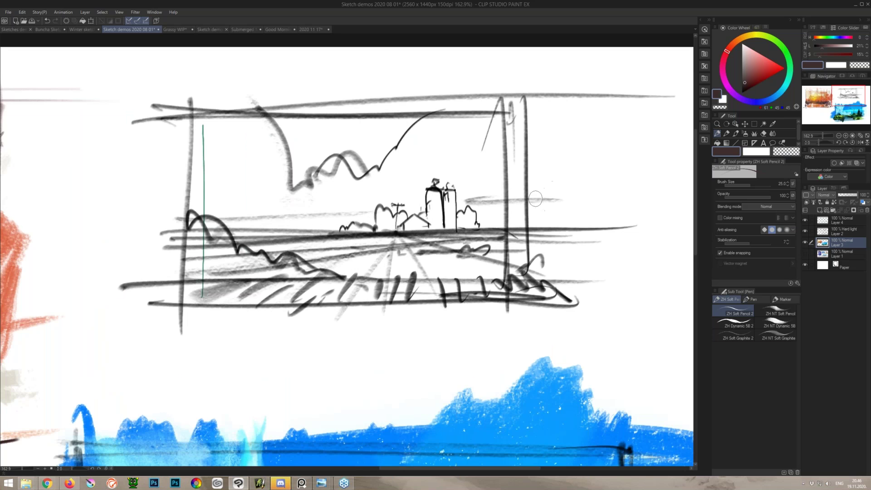
Step: Block in the whole landscape line sketch with muted grey-blue using the ZH Rough Sketcher 2 brush
key(b)
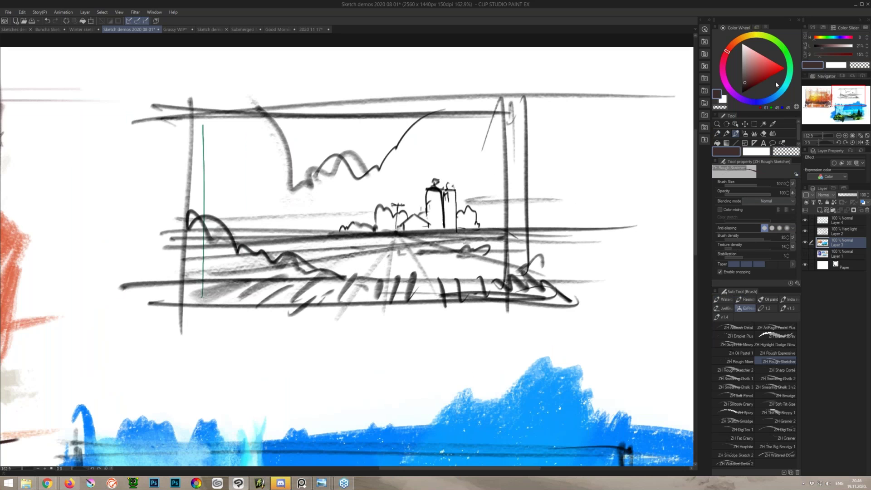
click(738, 370)
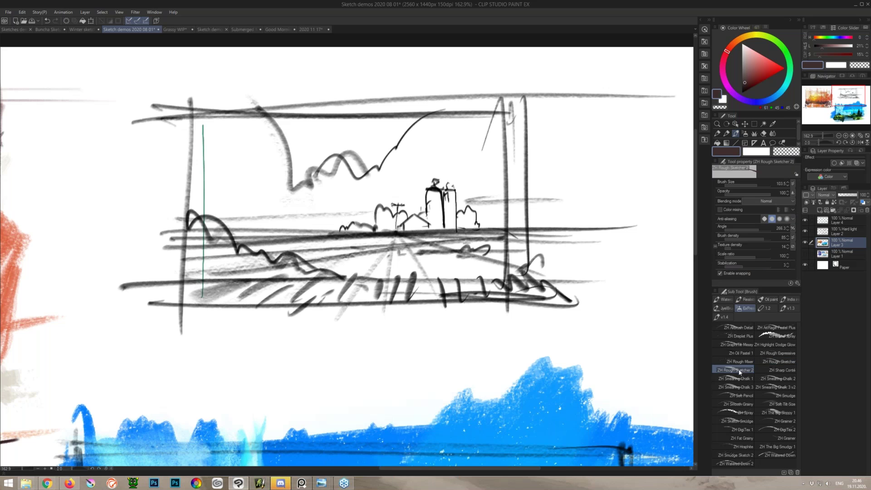
click(782, 94)
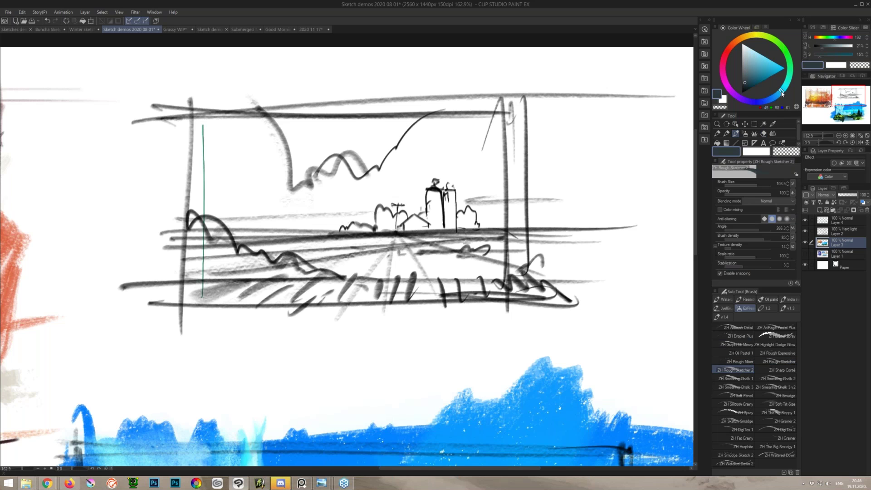
click(746, 67)
mouse_move(521, 150)
mouse_down()
mouse_move(463, 218)
mouse_move(476, 120)
mouse_move(398, 238)
mouse_move(339, 264)
mouse_move(198, 160)
mouse_move(306, 291)
mouse_move(460, 260)
mouse_up()
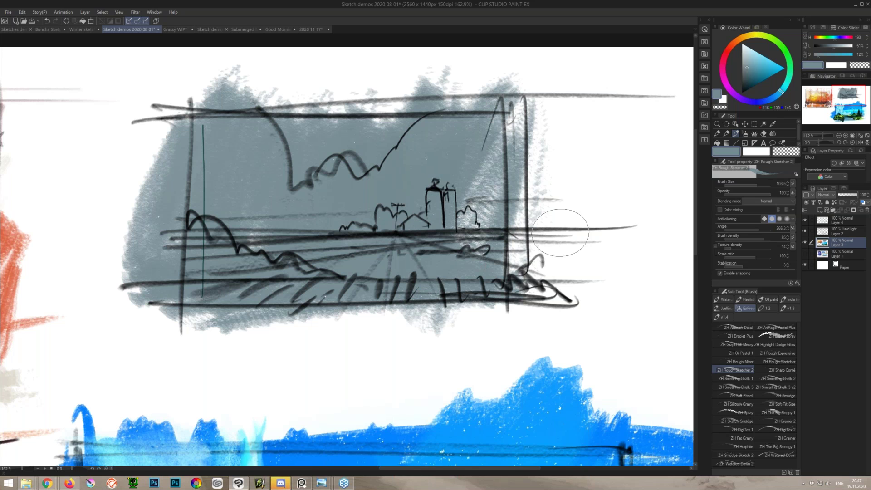
drag(560, 232, 540, 268)
Step: Brush pale blue cloud strokes sweeping across the sky of the landscape sketch, with lighter touches under the central cloud outline
click(750, 51)
click(747, 53)
mouse_move(453, 120)
mouse_down()
mouse_move(414, 156)
mouse_move(399, 186)
mouse_move(365, 188)
mouse_move(330, 211)
mouse_move(286, 205)
mouse_move(220, 149)
mouse_move(289, 204)
mouse_move(375, 197)
mouse_move(368, 206)
mouse_move(410, 215)
mouse_move(418, 180)
mouse_move(436, 169)
mouse_move(466, 172)
mouse_move(510, 208)
mouse_up()
alt+click(329, 204)
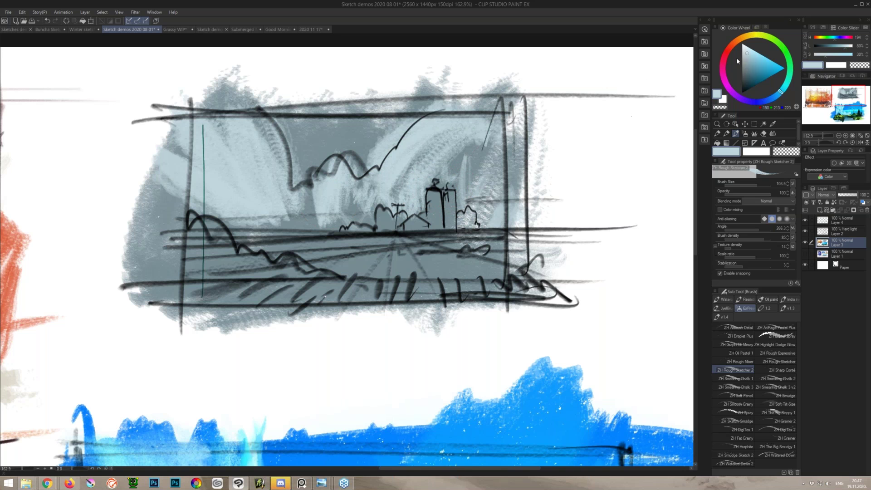
click(746, 48)
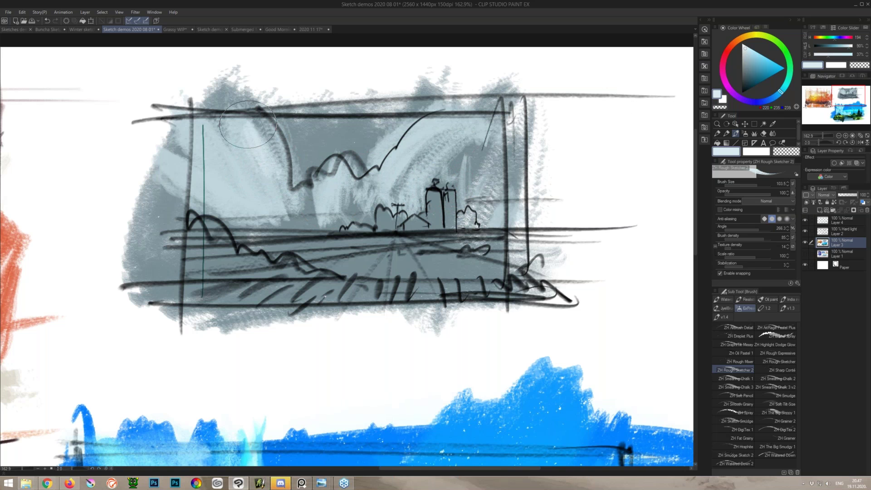
drag(313, 168, 339, 175)
key(ctrl+z)
drag(285, 130, 291, 159)
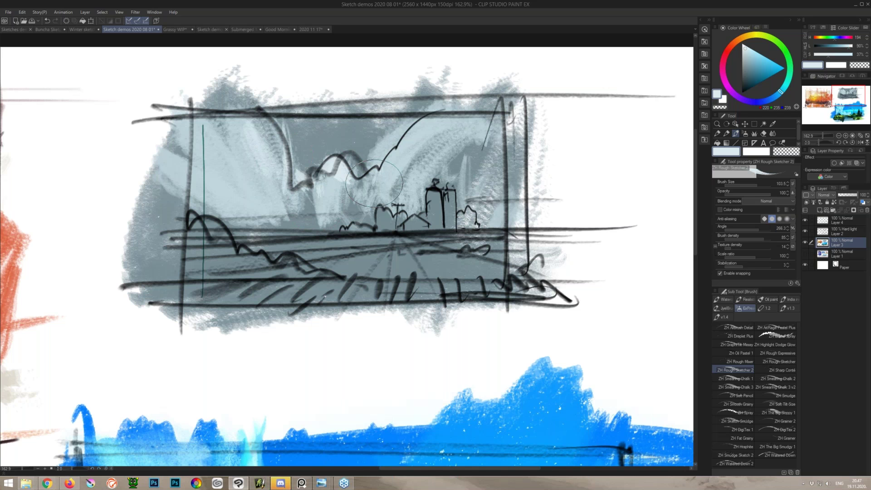
Step: Add soft medium-light blue strokes to the sky near the horizon and across the middle field
click(805, 231)
click(805, 231)
click(746, 66)
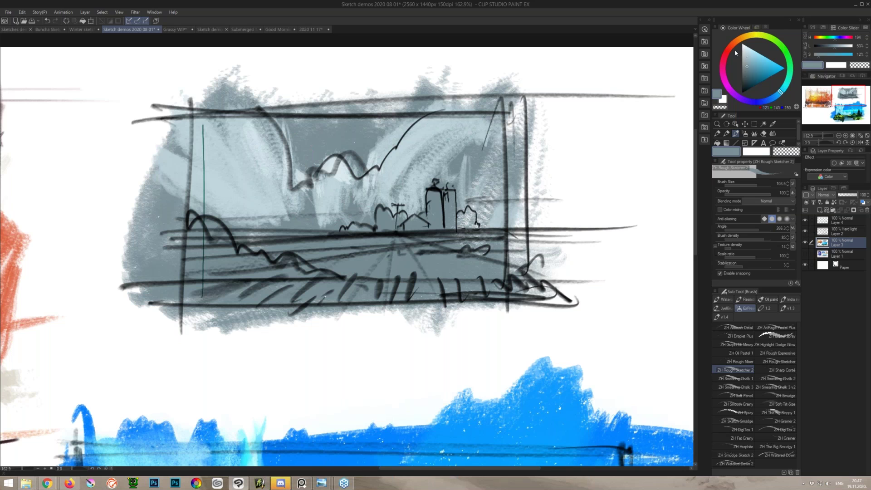
click(750, 60)
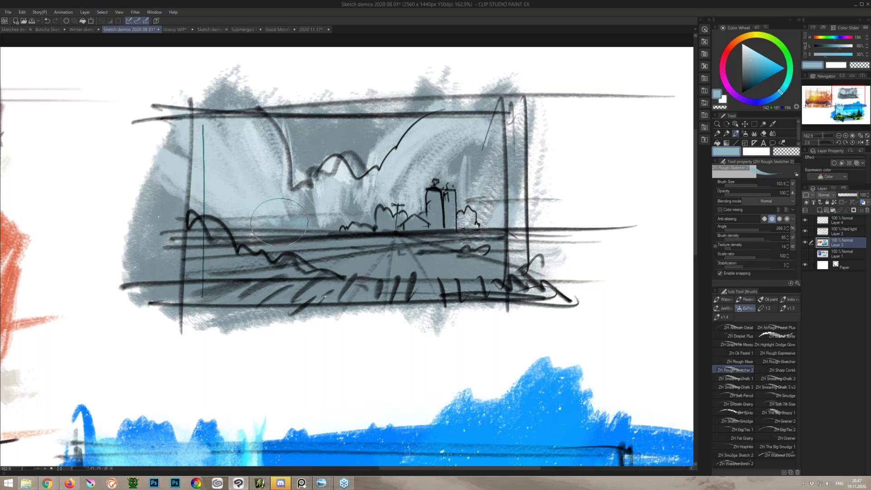
drag(280, 222, 319, 220)
drag(497, 207, 490, 214)
drag(327, 254, 391, 248)
Step: Paint the middle field below the horizon in a muted teal green
click(789, 76)
click(759, 63)
mouse_move(472, 220)
mouse_down()
mouse_move(365, 240)
mouse_move(286, 240)
mouse_up()
key(ctrl+z)
drag(757, 63, 755, 74)
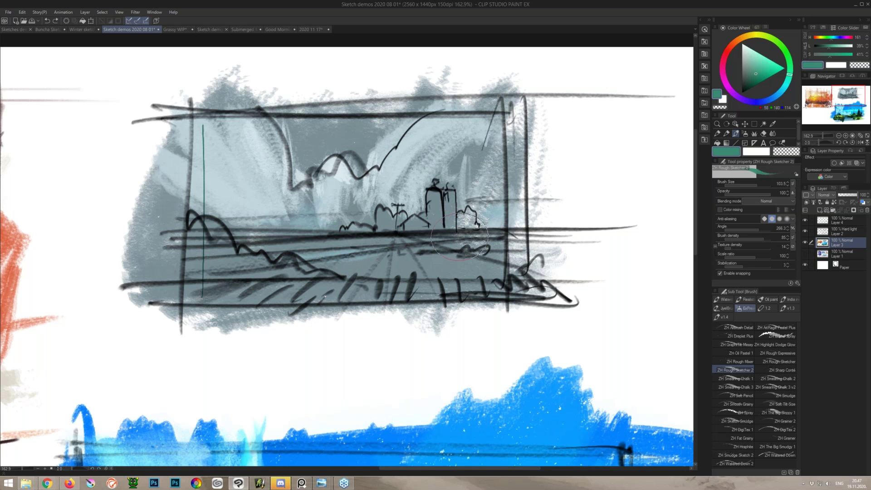
mouse_move(299, 260)
mouse_down()
mouse_move(522, 237)
mouse_move(313, 258)
mouse_move(529, 258)
mouse_up()
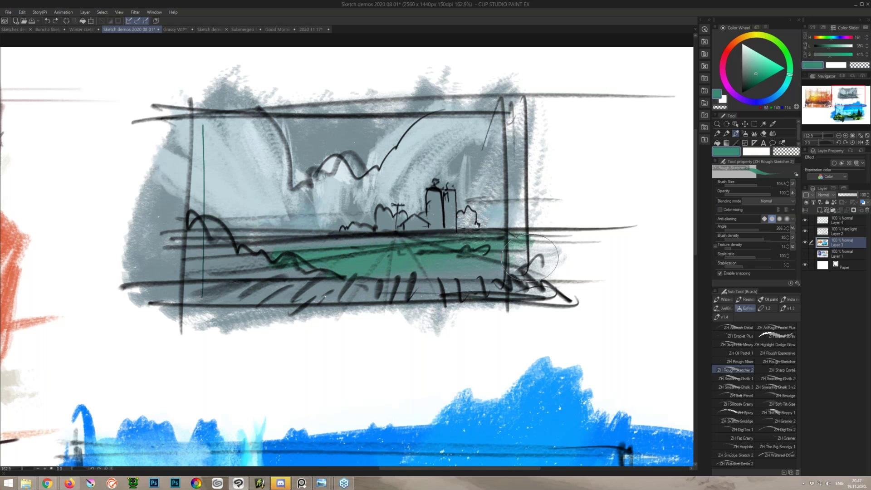
Step: Paint darker green over the bushes on both sides and the lower edge of the field
click(749, 78)
drag(789, 69, 789, 64)
mouse_move(217, 248)
mouse_down()
mouse_move(219, 262)
mouse_move(308, 268)
mouse_move(526, 267)
mouse_up()
Step: Using ZH Soft Pencil 2, colour the tree beside the small house and the low distant growth in muted teal
alt+click(349, 178)
key(p)
alt+click(386, 216)
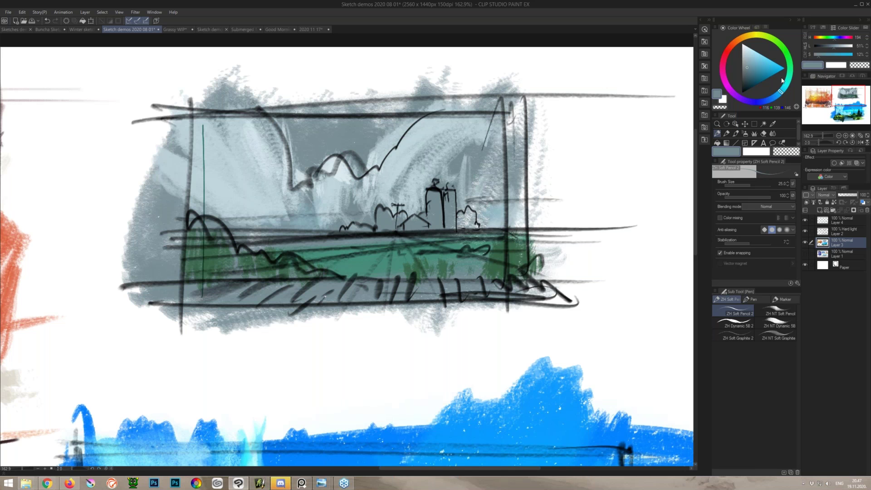
click(752, 64)
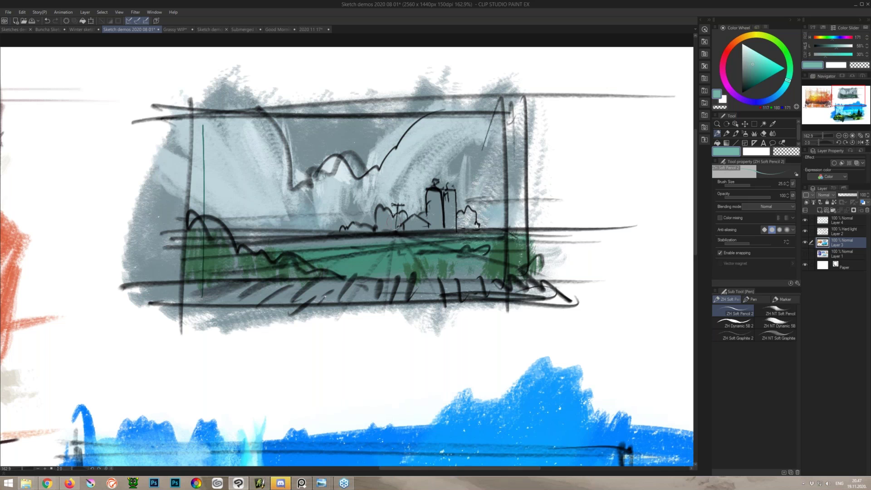
click(791, 85)
click(750, 69)
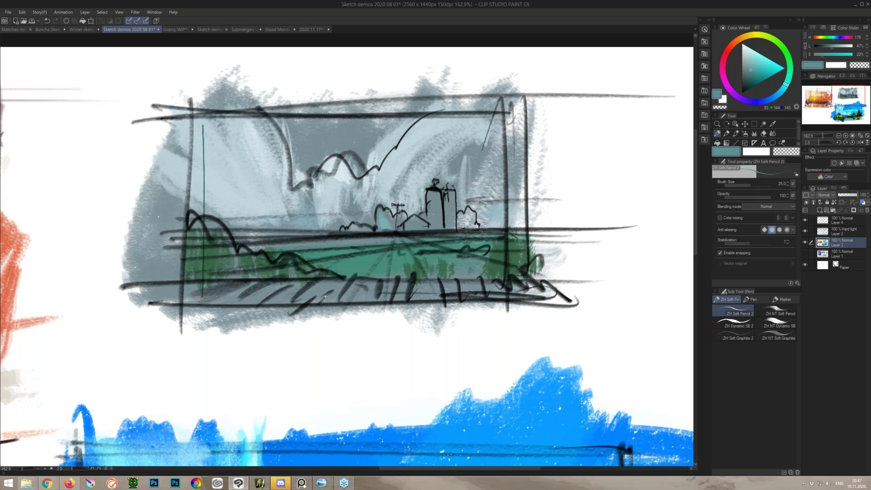
mouse_move(383, 216)
mouse_down()
mouse_move(380, 233)
mouse_move(437, 202)
mouse_move(434, 192)
mouse_move(383, 218)
mouse_move(411, 218)
mouse_move(403, 231)
mouse_move(418, 230)
mouse_move(413, 215)
mouse_move(403, 227)
mouse_move(347, 232)
mouse_move(355, 237)
mouse_move(383, 218)
mouse_move(375, 234)
mouse_move(345, 225)
mouse_move(275, 234)
mouse_up()
Step: Shade the trees around the towers in darker teal green and soften the sky above the distant growth with pale blue
alt+click(388, 222)
click(743, 75)
click(749, 76)
mouse_move(433, 204)
mouse_down()
mouse_move(432, 222)
mouse_move(437, 214)
mouse_move(448, 228)
mouse_move(441, 213)
mouse_move(450, 230)
mouse_move(466, 217)
mouse_move(470, 223)
mouse_move(470, 210)
mouse_move(487, 224)
mouse_up()
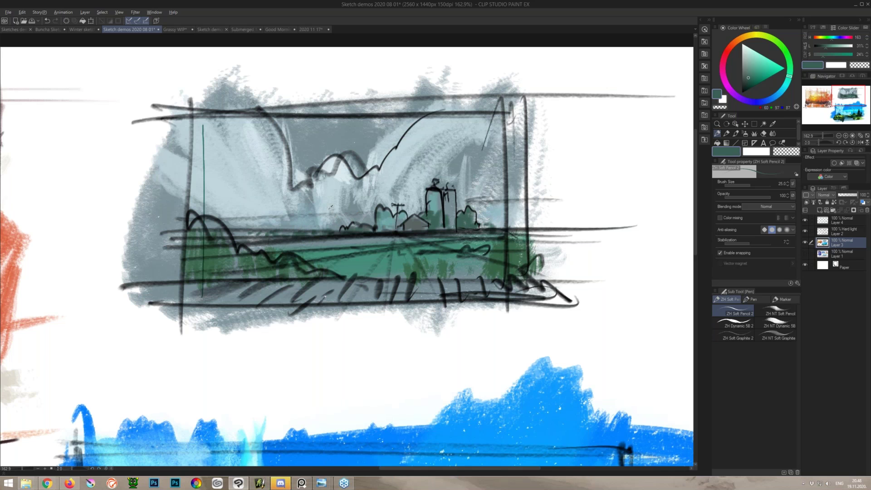
alt+click(341, 219)
mouse_move(275, 225)
mouse_down()
mouse_move(288, 209)
mouse_move(308, 209)
mouse_up()
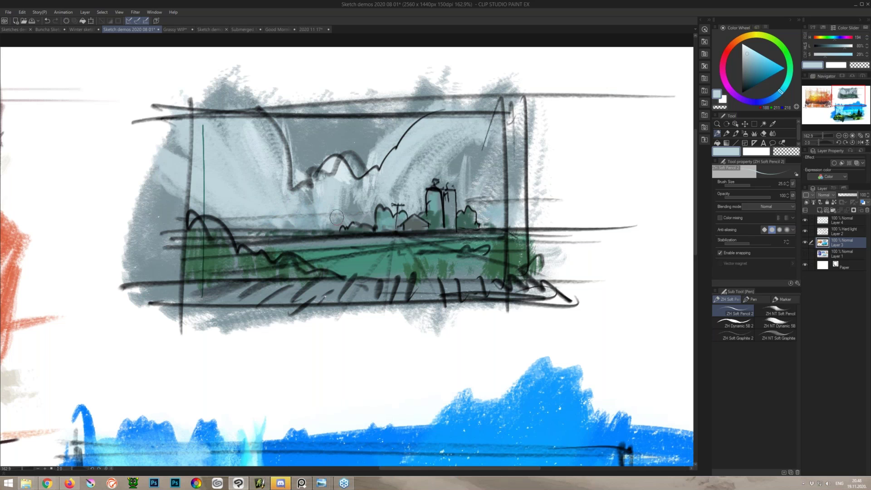
Step: Add light mint-green highlights to the tree by the house, the distant land strips and the bushes beside the field
alt+click(352, 179)
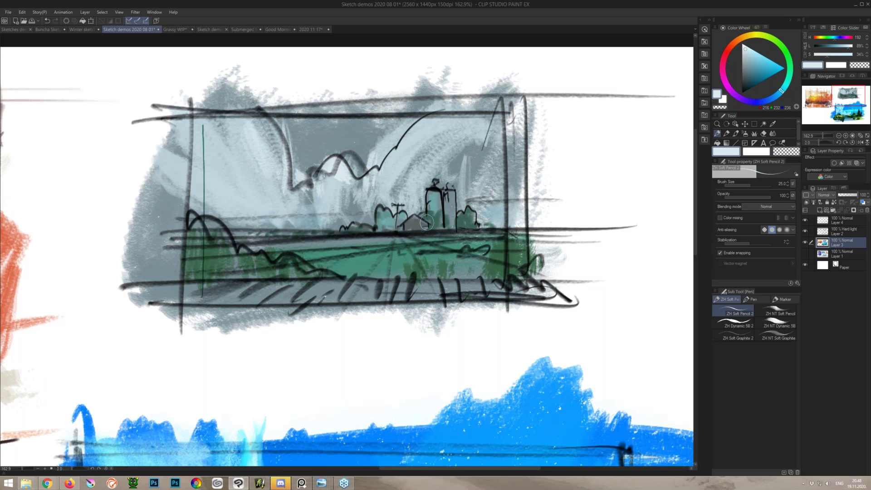
alt+click(437, 201)
click(757, 61)
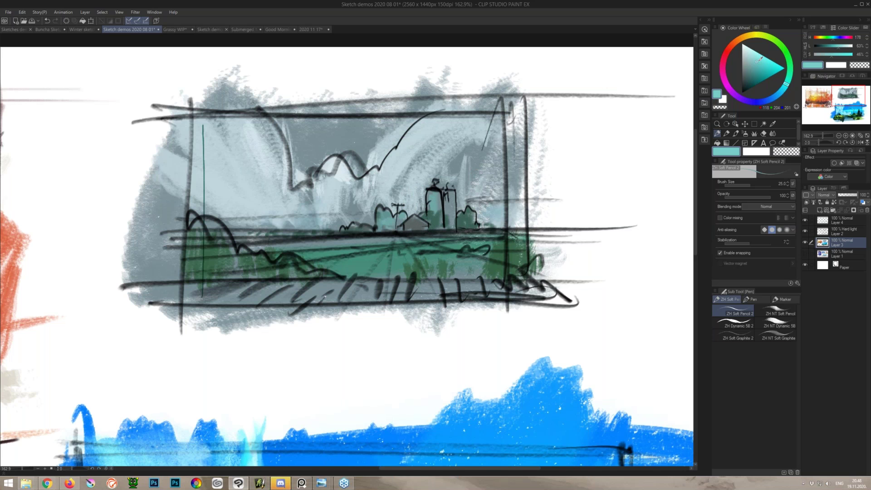
drag(790, 76, 789, 72)
mouse_move(388, 215)
mouse_down()
mouse_move(379, 210)
mouse_move(404, 212)
mouse_move(315, 227)
mouse_move(327, 233)
mouse_move(190, 223)
mouse_up()
drag(490, 222, 526, 222)
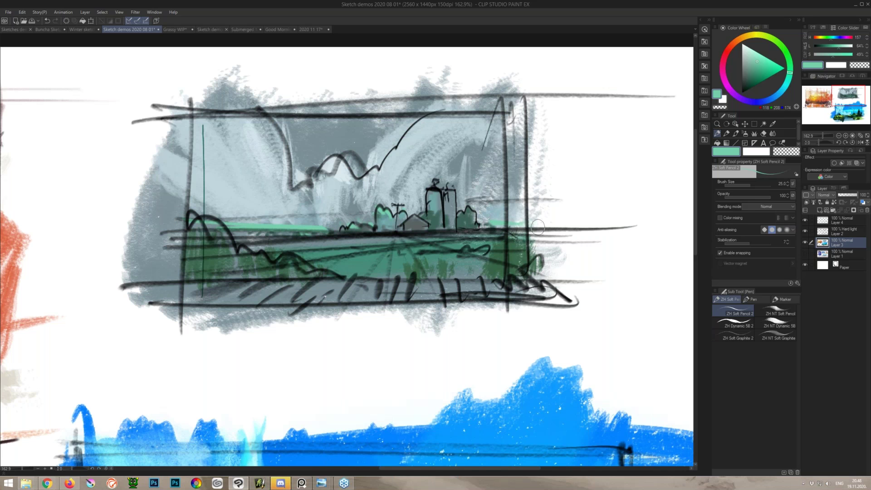
mouse_move(301, 272)
mouse_down()
mouse_move(296, 252)
mouse_move(276, 271)
mouse_move(279, 250)
mouse_up()
drag(325, 266, 337, 276)
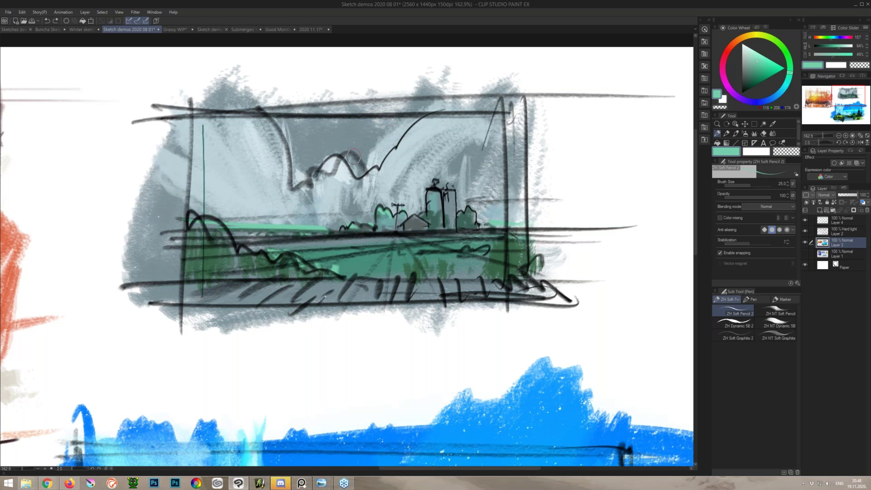
Step: Fill the two towers behind the house with muted teal tones sampled from the surrounding painting
click(808, 223)
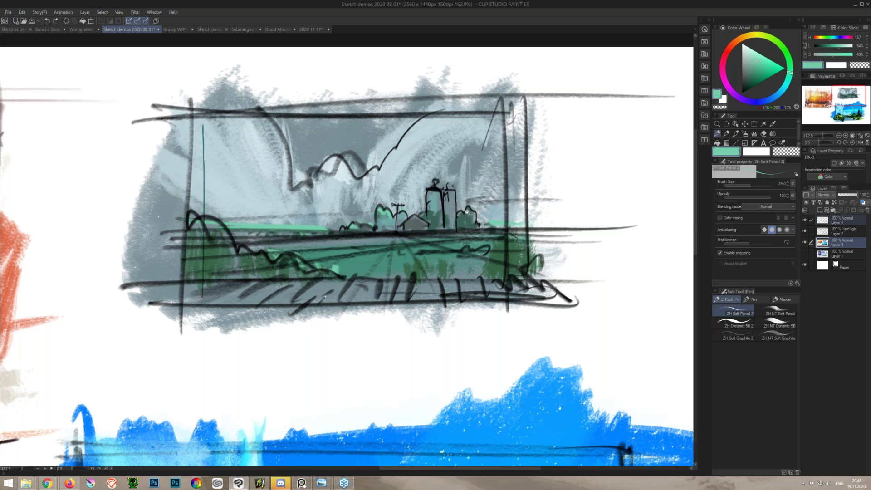
scroll(467, 211, up, 2)
scroll(467, 212, up, 3)
alt+click(431, 225)
alt+click(413, 208)
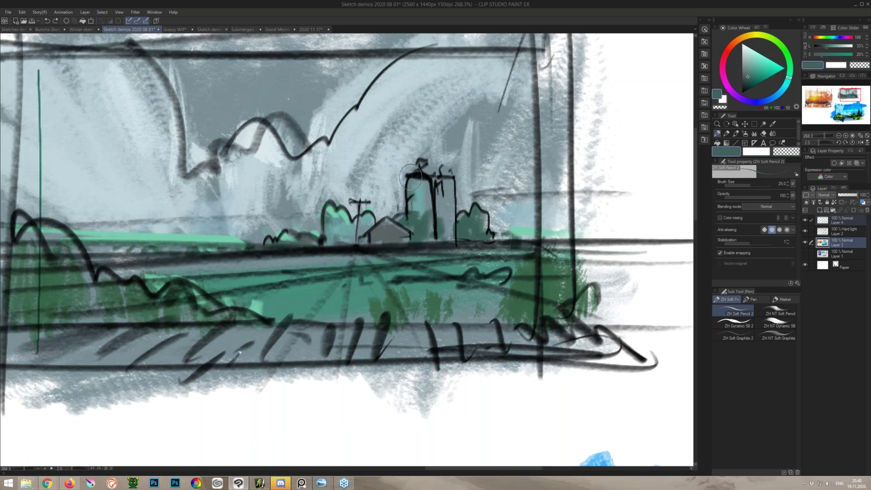
alt+click(413, 193)
mouse_move(414, 185)
mouse_down()
mouse_move(431, 179)
mouse_move(417, 203)
mouse_move(416, 186)
mouse_move(444, 219)
mouse_up()
alt+click(425, 186)
alt+click(415, 196)
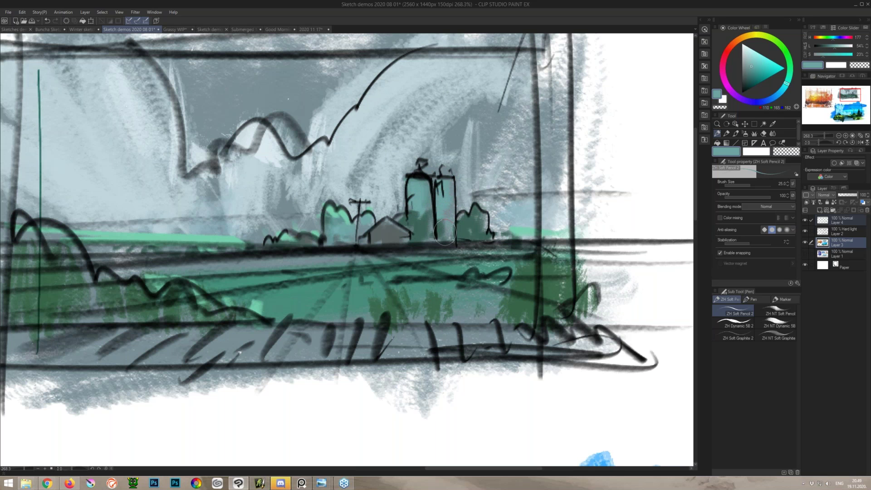
Step: Touch up the sky around the tree by the house with greyish blue and add a pale highlight to the central cloud
alt+click(466, 196)
alt+click(463, 177)
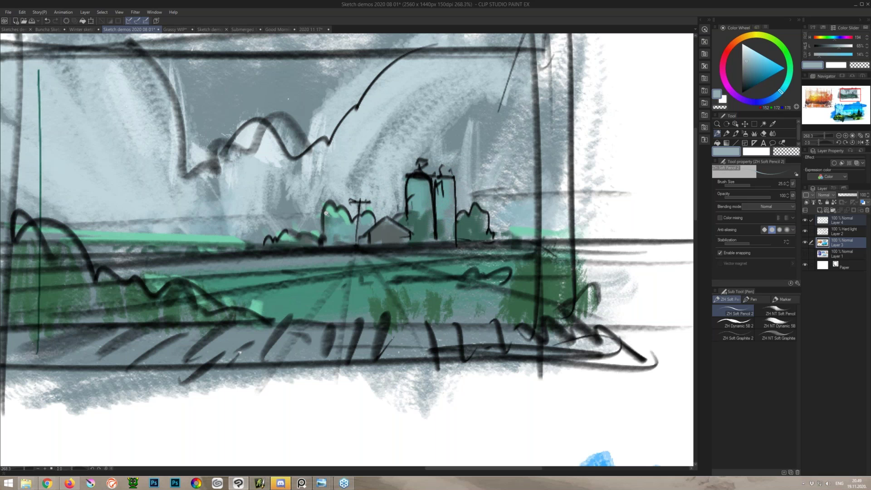
mouse_move(318, 213)
mouse_down()
mouse_move(280, 212)
mouse_move(337, 212)
mouse_up()
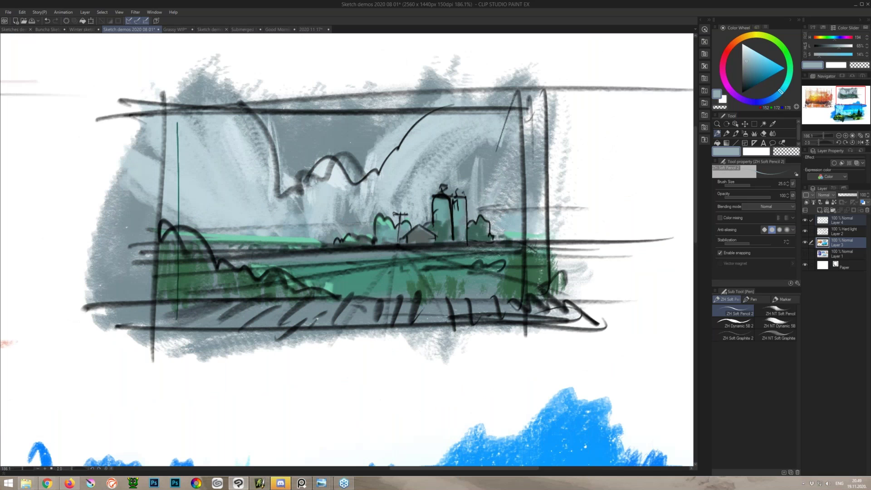
alt+click(335, 178)
drag(335, 174, 336, 194)
mouse_move(160, 205)
mouse_down()
mouse_move(432, 197)
mouse_move(185, 204)
mouse_up()
key(ctrl+z)
key(alt)
alt+click(331, 178)
mouse_move(374, 211)
mouse_down()
mouse_move(156, 219)
mouse_move(390, 215)
mouse_move(186, 194)
mouse_move(431, 198)
mouse_up()
key(ctrl+z)
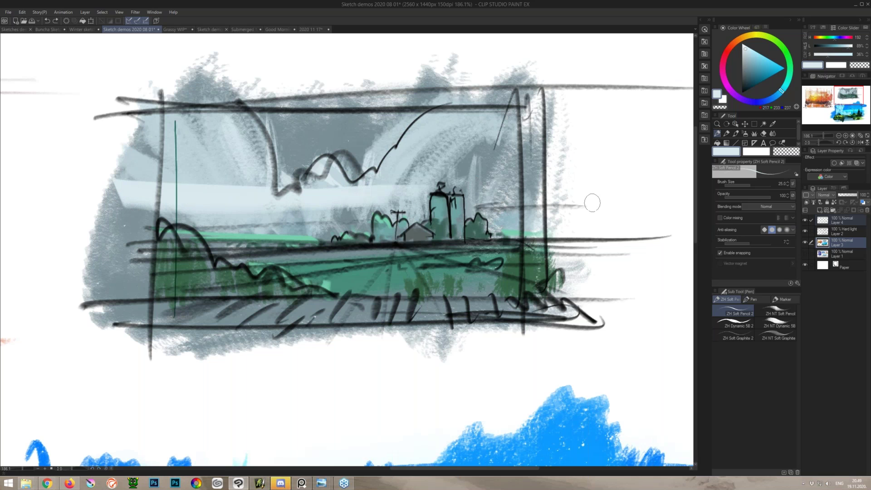
key(ctrl+z)
Step: Using ZH Rough Sketcher 2, brush pale blue-white over the lower sky above the distant land
key(b)
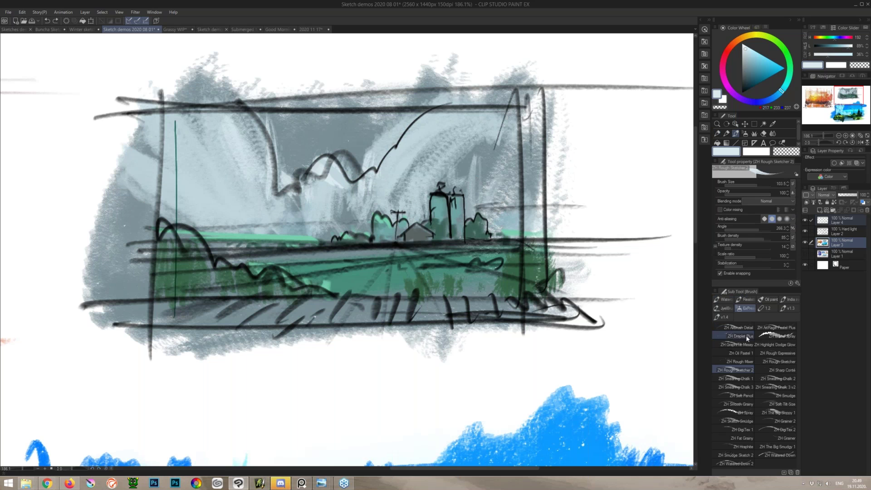
drag(547, 202, 128, 201)
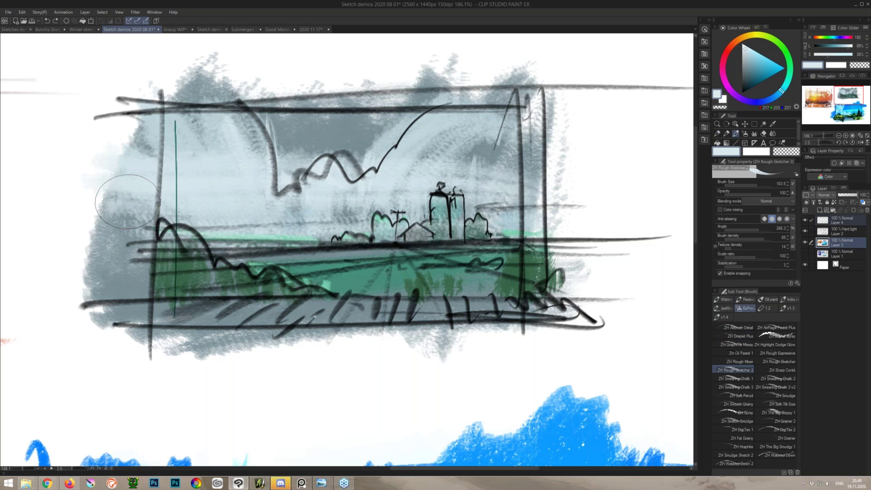
key(ctrl+z)
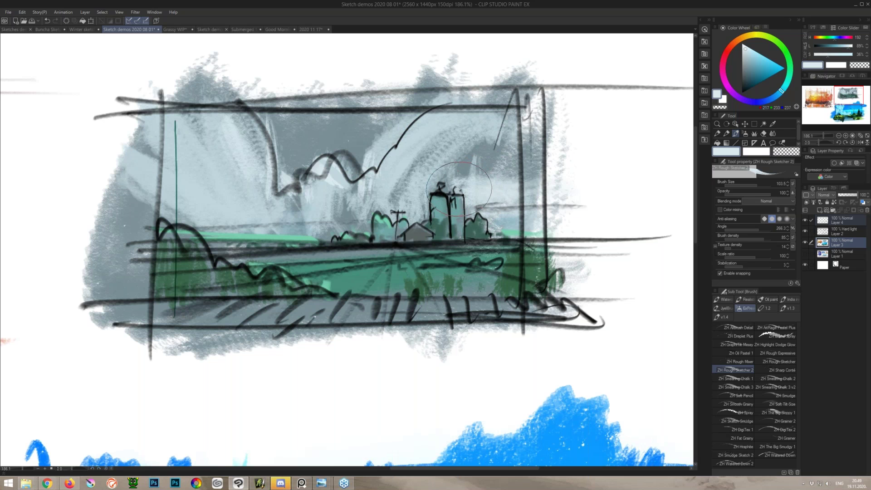
drag(290, 210, 81, 206)
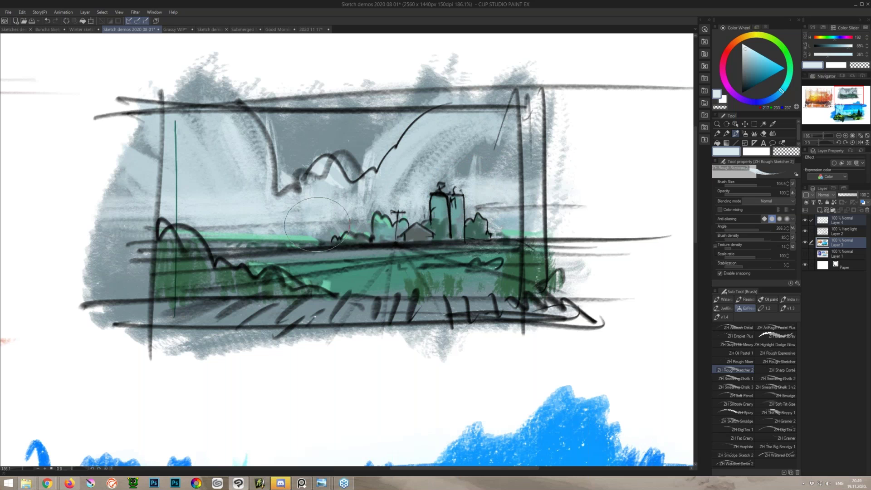
drag(256, 150, 237, 106)
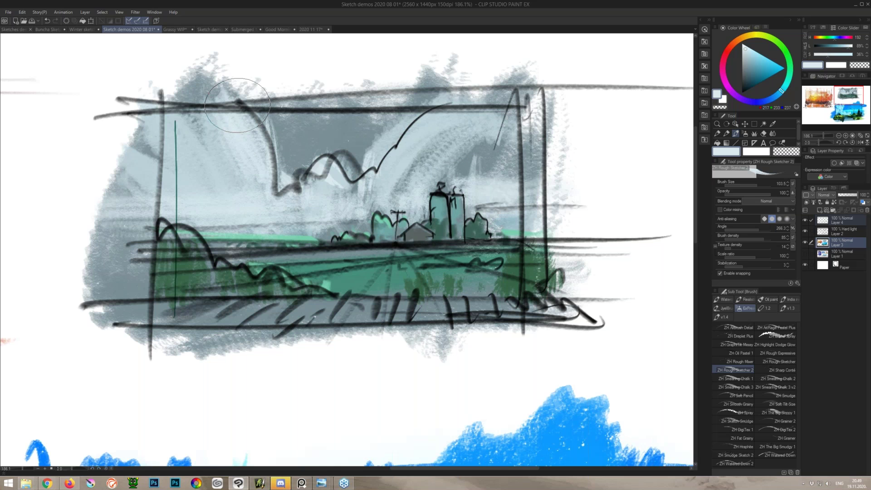
drag(232, 172, 156, 152)
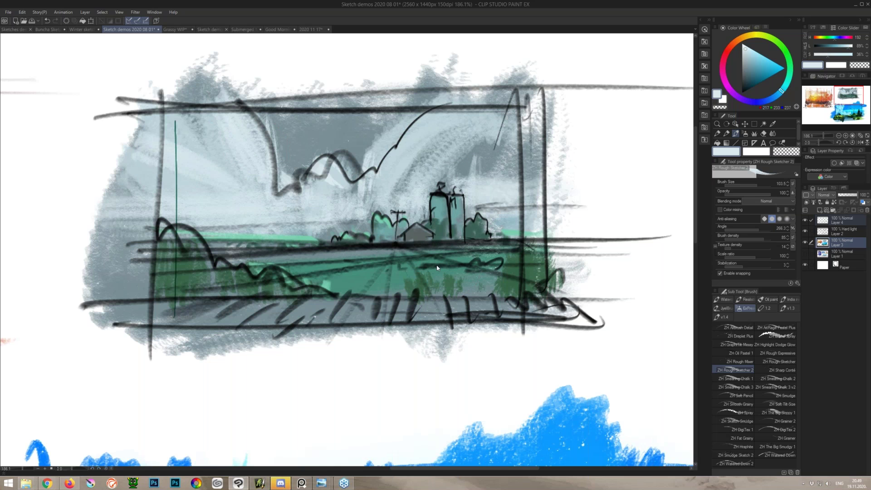
key(ctrl+z)
Step: Darken the tree by the house and the low distant growth with deep green, checking the colours with the sketch lines hidden
alt+click(443, 232)
click(789, 68)
click(751, 82)
mouse_move(376, 228)
mouse_down()
mouse_move(379, 240)
mouse_move(401, 234)
mouse_up()
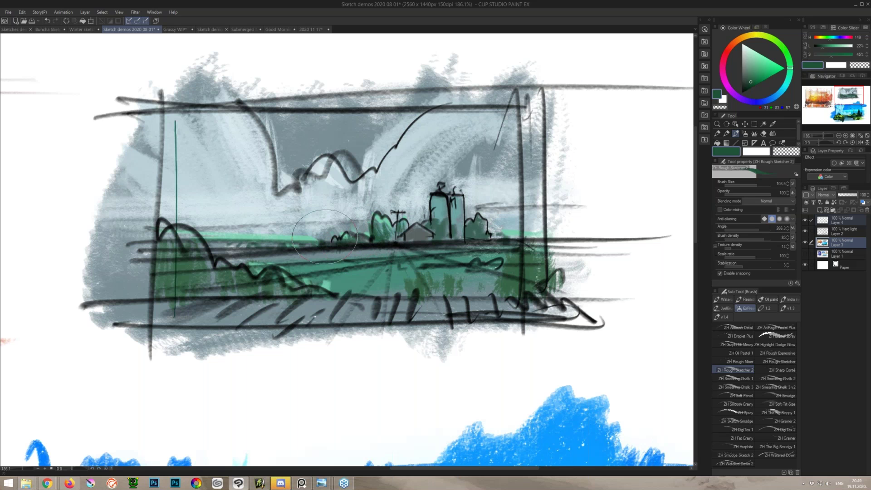
mouse_move(304, 237)
mouse_down()
mouse_move(304, 247)
mouse_move(248, 243)
mouse_up()
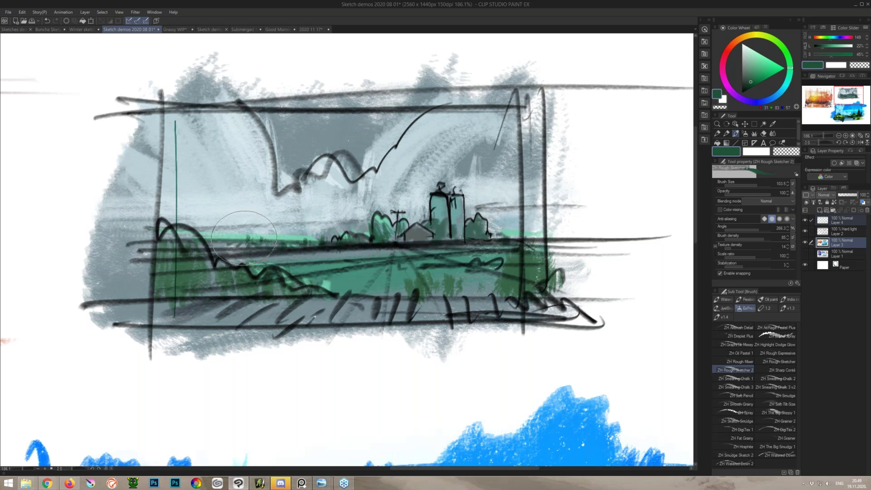
click(805, 231)
click(804, 232)
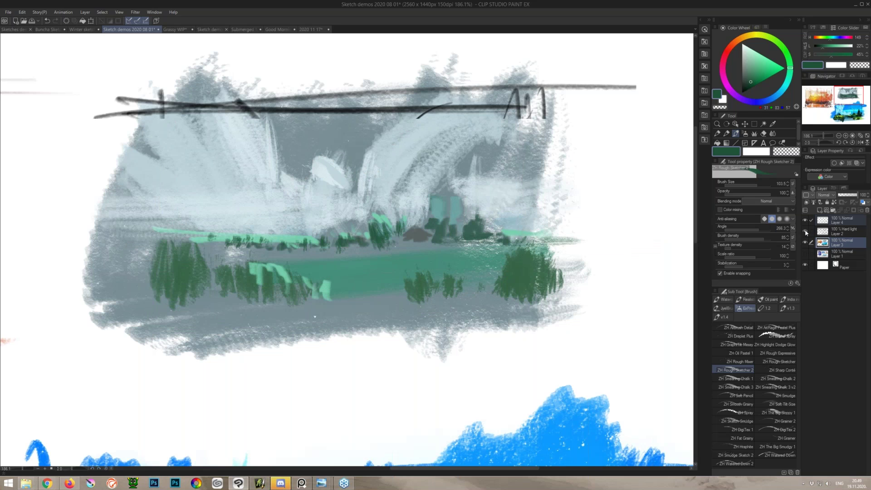
Step: Using ZH Soft Pencil 2, paint a light yellow-green band across the upper field and check it with the Hard light layer hidden
key(p)
alt+click(362, 277)
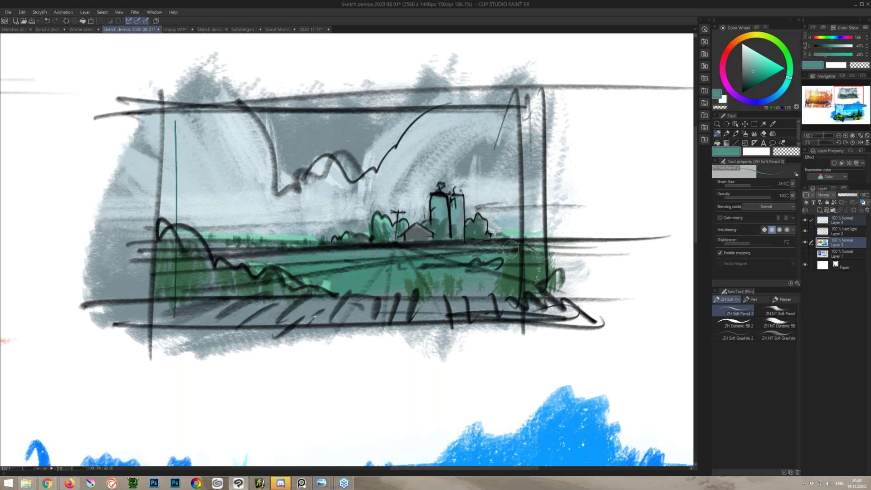
click(771, 38)
click(757, 57)
drag(756, 59, 755, 60)
mouse_move(283, 271)
mouse_down()
mouse_move(547, 255)
mouse_move(247, 261)
mouse_up()
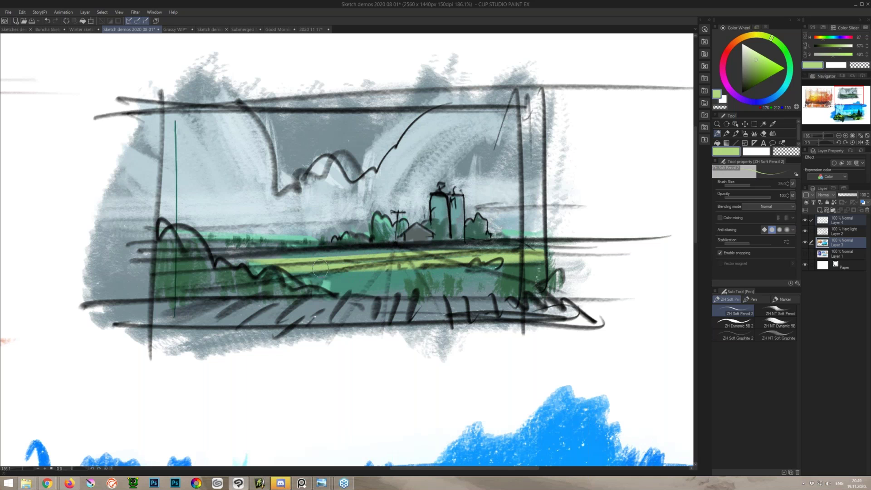
click(805, 231)
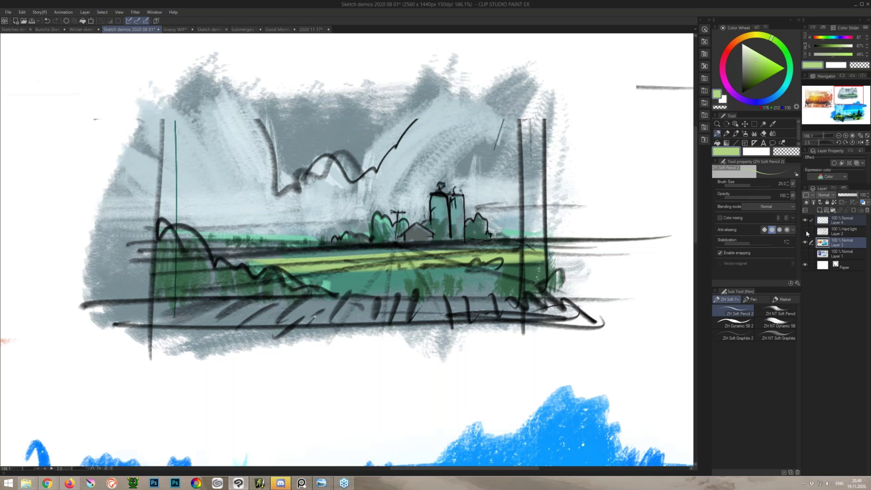
click(805, 231)
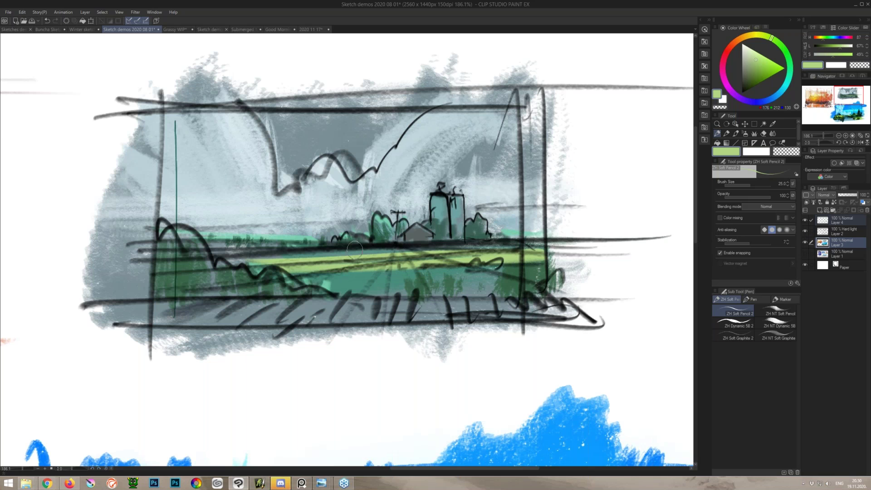
Step: Brighten the field band and the distant land strips on both sides of the buildings with light yellow-green
key(alt)
click(753, 72)
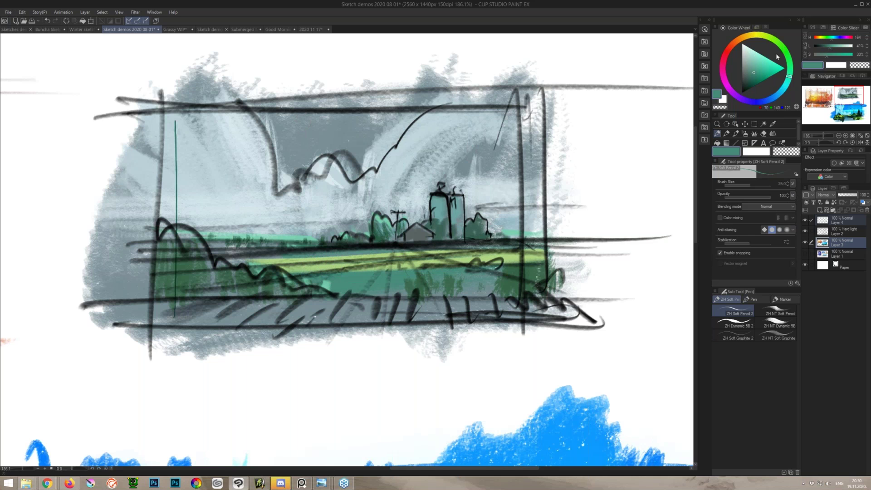
click(768, 39)
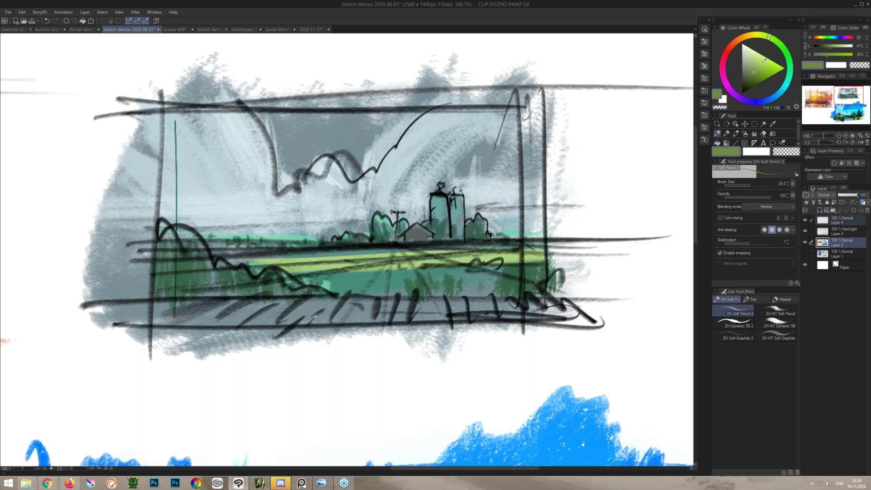
click(764, 60)
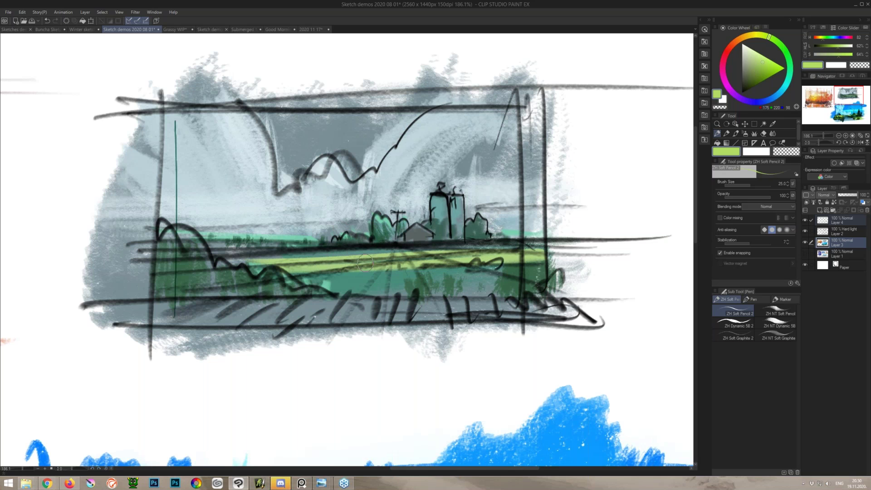
mouse_move(275, 275)
mouse_down()
mouse_move(544, 250)
mouse_move(288, 278)
mouse_up()
key(ctrl+z)
click(755, 56)
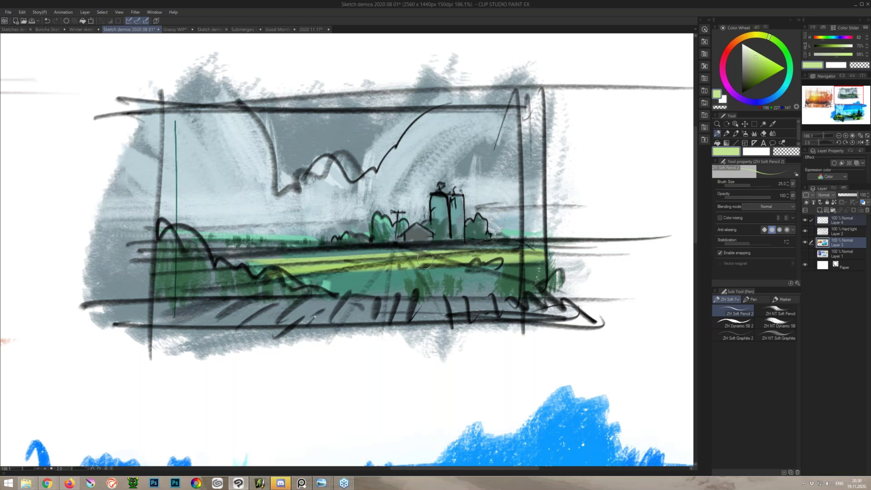
drag(273, 238, 363, 234)
mouse_move(494, 226)
mouse_down()
mouse_move(550, 221)
mouse_move(533, 228)
mouse_up()
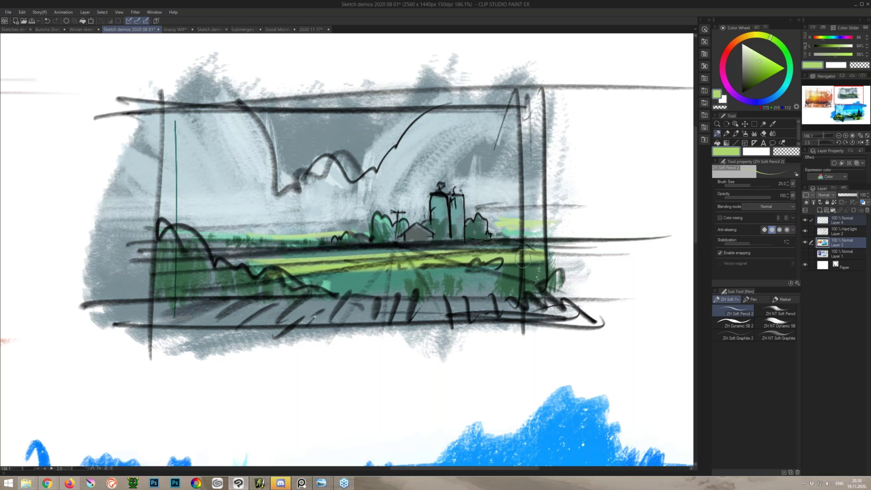
Step: Add short muted dark-green grass strokes along the lower part of the field
alt+click(382, 290)
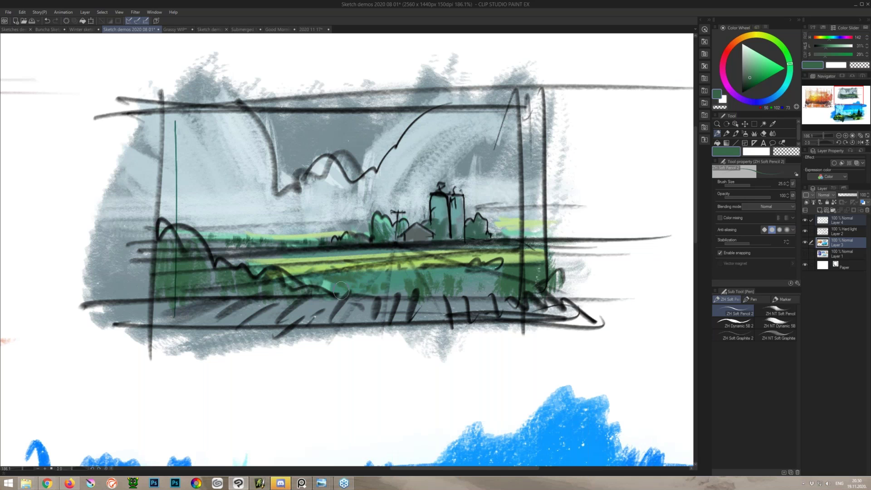
mouse_move(380, 277)
mouse_down()
mouse_move(395, 269)
mouse_move(406, 291)
mouse_move(420, 269)
mouse_move(435, 276)
mouse_up()
mouse_move(462, 264)
mouse_down()
mouse_move(449, 277)
mouse_move(465, 283)
mouse_up()
mouse_move(473, 279)
mouse_down()
mouse_move(463, 298)
mouse_move(483, 296)
mouse_up()
drag(502, 282, 498, 293)
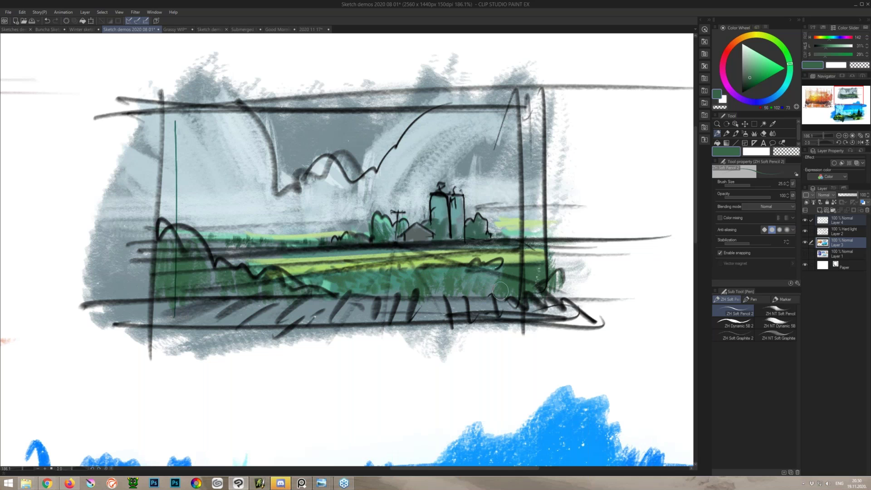
Step: Using ZH Rough Sketcher 2, paint deep saturated green over the large bushes on the left side of the landscape
alt+click(189, 268)
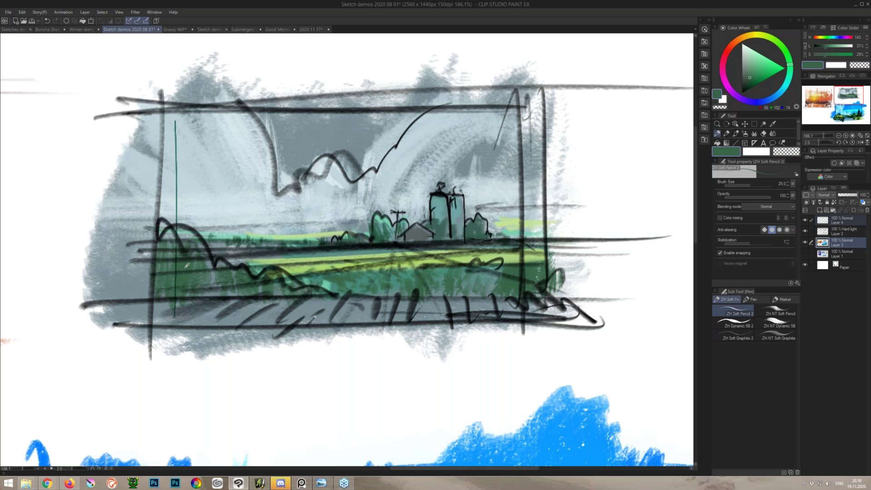
click(749, 84)
drag(790, 60, 787, 55)
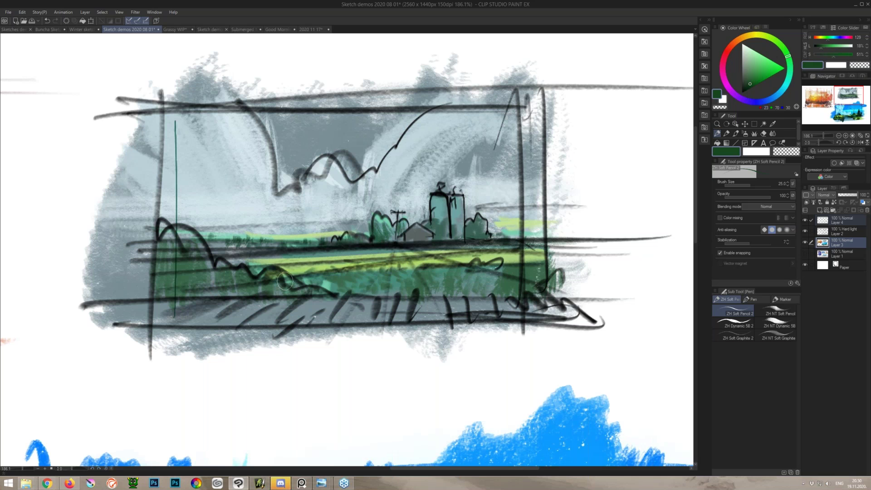
key(b)
mouse_move(194, 274)
mouse_down()
mouse_move(190, 285)
mouse_move(231, 281)
mouse_up()
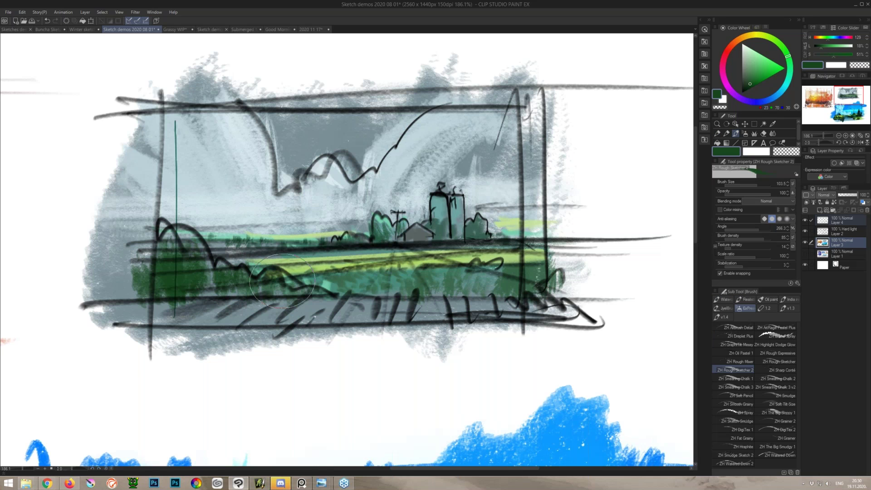
Step: Cover the foreground strip along the sketch's lower edge with very dark green grass strokes
click(744, 86)
click(745, 85)
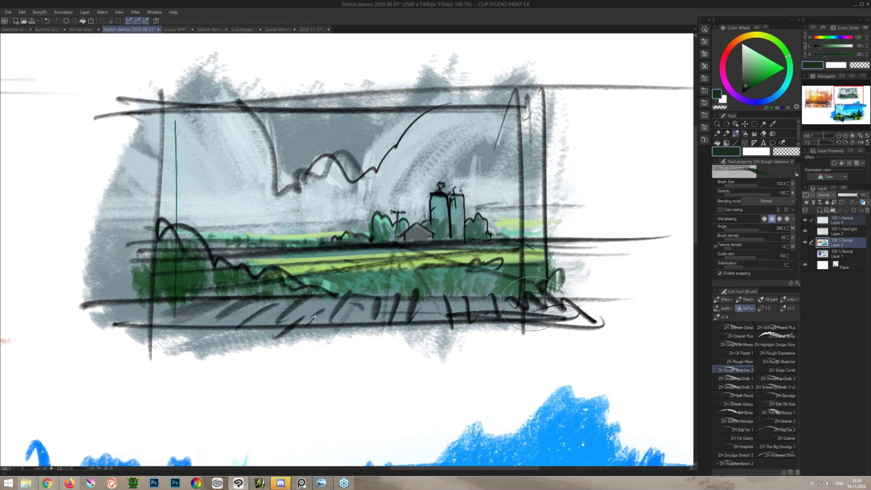
drag(524, 306, 275, 303)
mouse_move(157, 323)
mouse_down()
mouse_move(369, 310)
mouse_move(529, 318)
mouse_move(554, 299)
mouse_move(551, 283)
mouse_up()
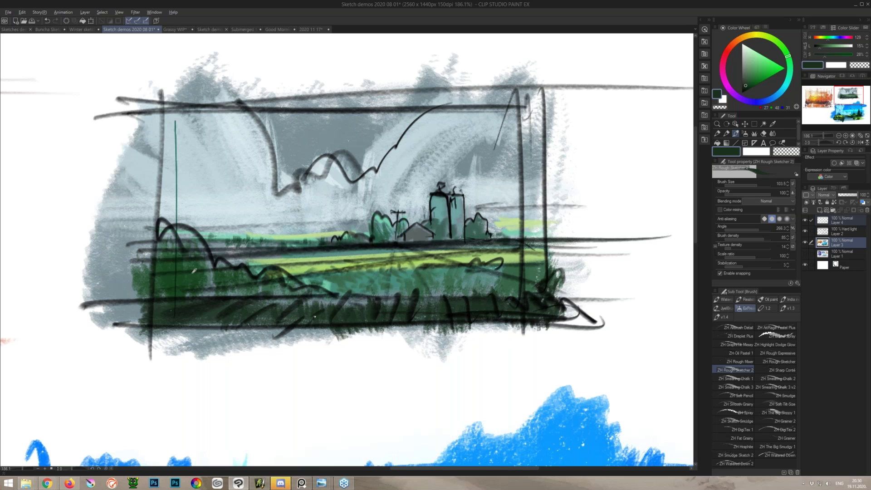
Step: Add brighter mid-green strokes to the left bushes and foreground grass, comparing the painting with the sketch lines hidden
click(757, 77)
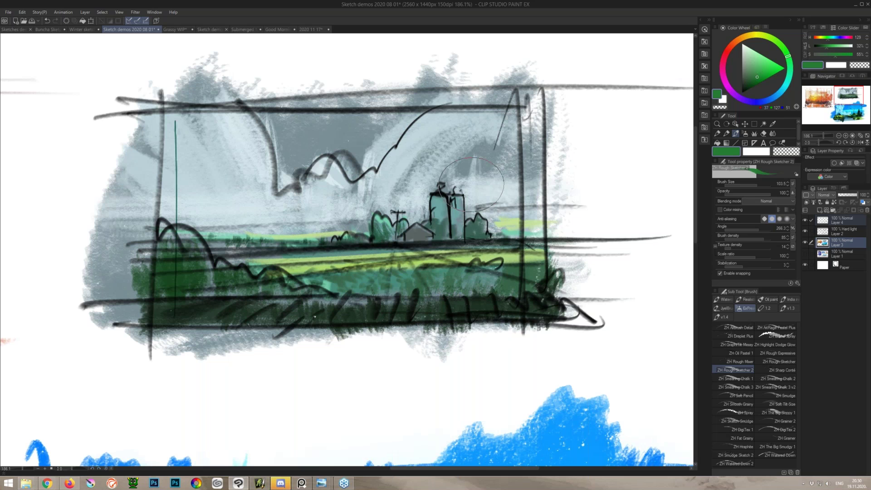
mouse_move(193, 267)
mouse_down()
mouse_move(183, 250)
mouse_move(194, 267)
mouse_move(247, 268)
mouse_up()
drag(203, 316, 216, 314)
drag(280, 305, 275, 328)
drag(319, 304, 325, 298)
click(805, 232)
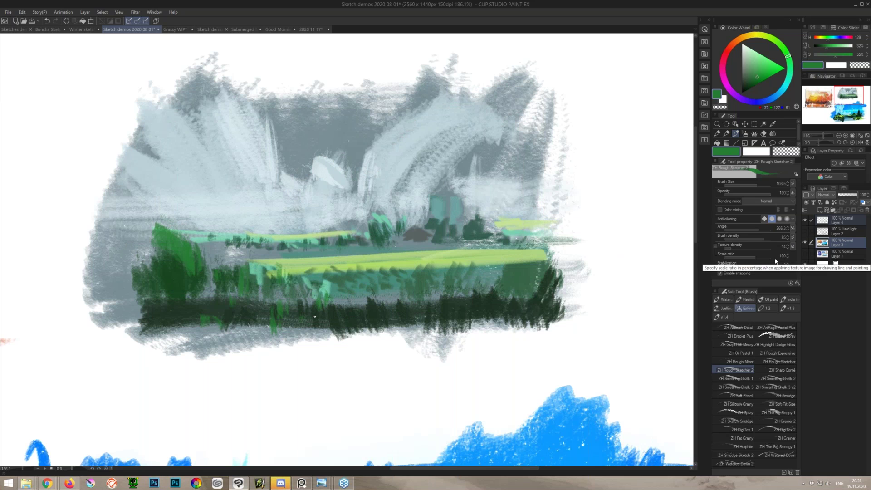
click(805, 232)
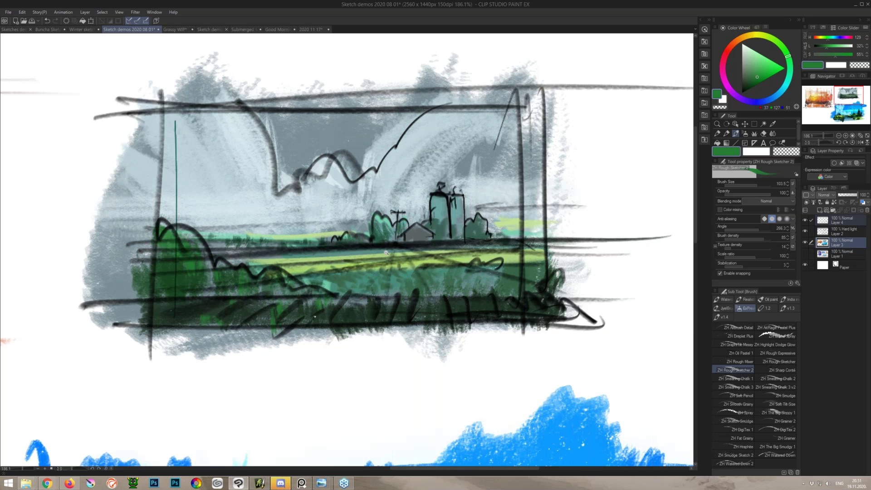
Step: Using ZH Soft Pencil 2, shade the tree beside the small house with sampled dark green
scroll(385, 252, up, 3)
drag(387, 252, 389, 252)
key(p)
alt+click(380, 223)
drag(379, 217, 399, 229)
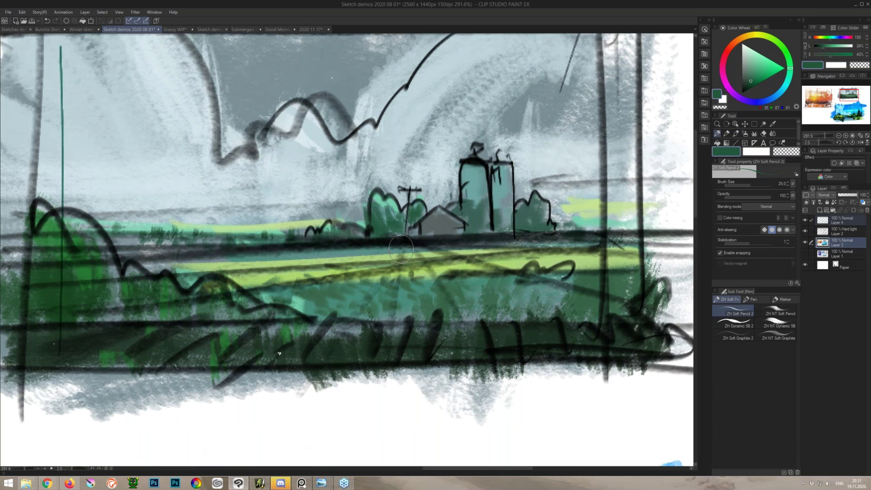
Step: On the topmost layer, paint the small house's roof edges in light orange-brown with ZH Soft Pencil 2
click(836, 220)
click(807, 220)
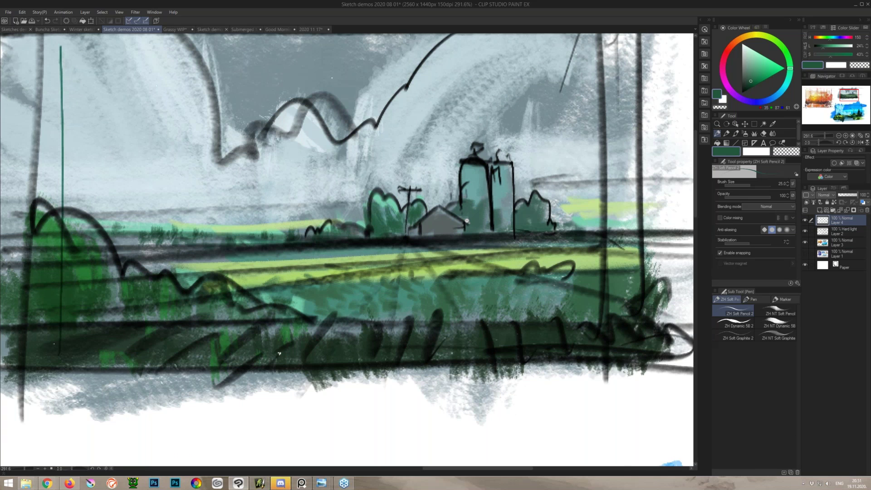
scroll(467, 221, up, 1)
mouse_move(467, 218)
mouse_down()
mouse_move(418, 258)
mouse_move(389, 237)
mouse_move(364, 262)
mouse_up()
alt+click(389, 263)
click(749, 62)
click(742, 39)
Step: Fill in the left silo's cap with sampled near-black and touch up around it with sampled blue-grey tones
alt+click(448, 186)
alt+click(433, 171)
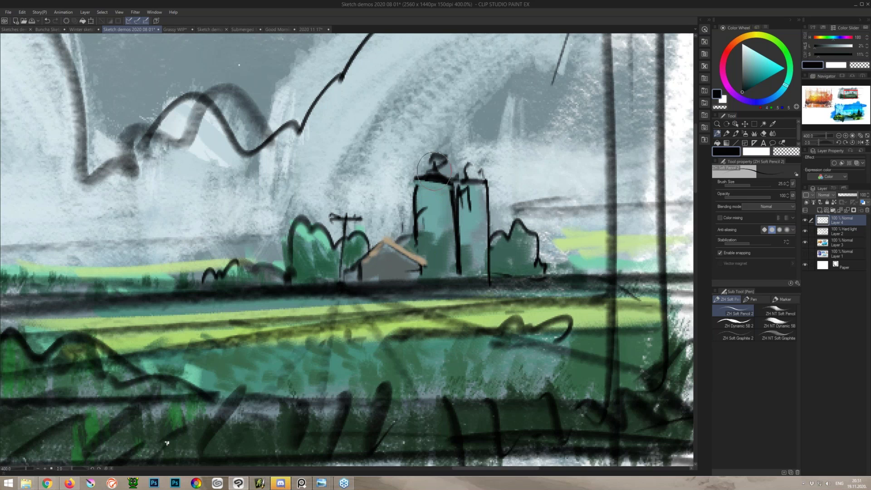
alt+click(442, 167)
alt+click(439, 173)
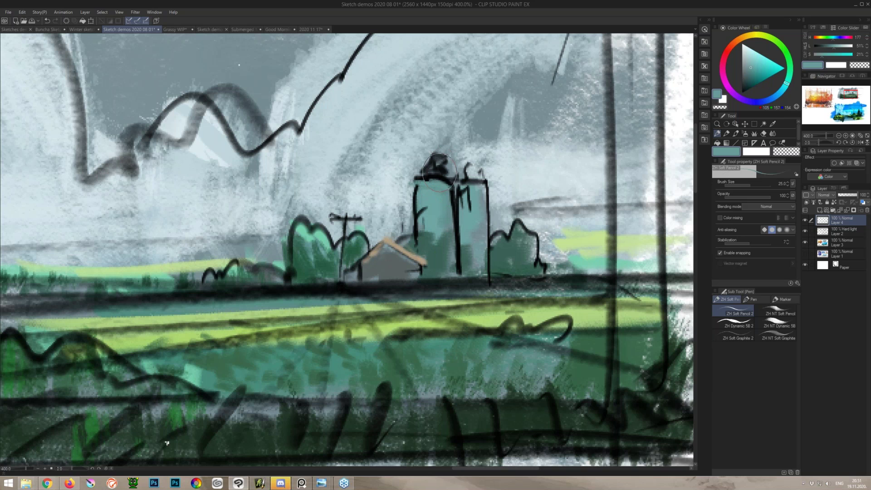
alt+click(495, 252)
alt+click(480, 252)
Step: Paint over the sketch lines at the base of the silos using sampled dark and muted teal tones
alt+click(455, 277)
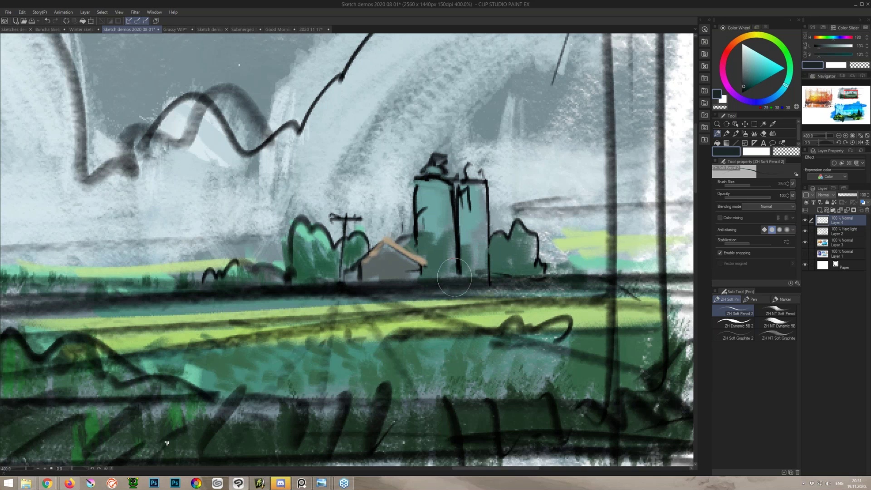
mouse_move(454, 277)
mouse_down()
mouse_move(427, 275)
mouse_move(474, 283)
mouse_up()
alt+click(442, 233)
alt+click(435, 260)
mouse_move(418, 285)
mouse_down()
mouse_move(289, 289)
mouse_move(469, 285)
mouse_up()
Step: Paint a thin yellow-green ground strip beneath the house and silos, toning its left part down with sampled dark green
alt+click(297, 312)
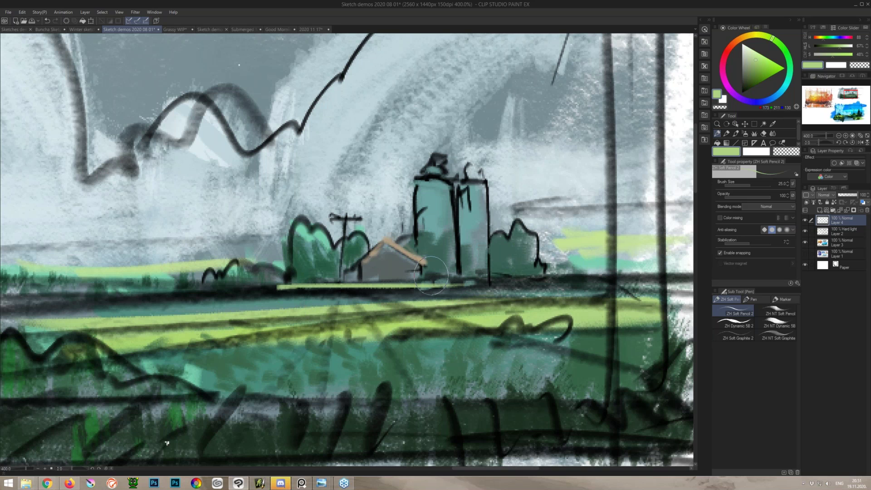
key(ctrl+z)
mouse_move(315, 286)
mouse_down()
mouse_move(544, 268)
mouse_move(480, 266)
mouse_up()
alt+click(499, 269)
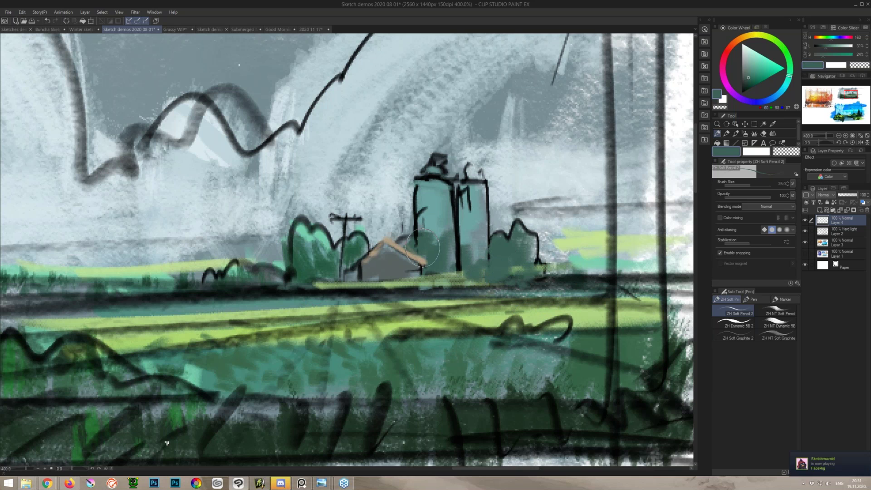
alt+click(360, 300)
alt+click(392, 363)
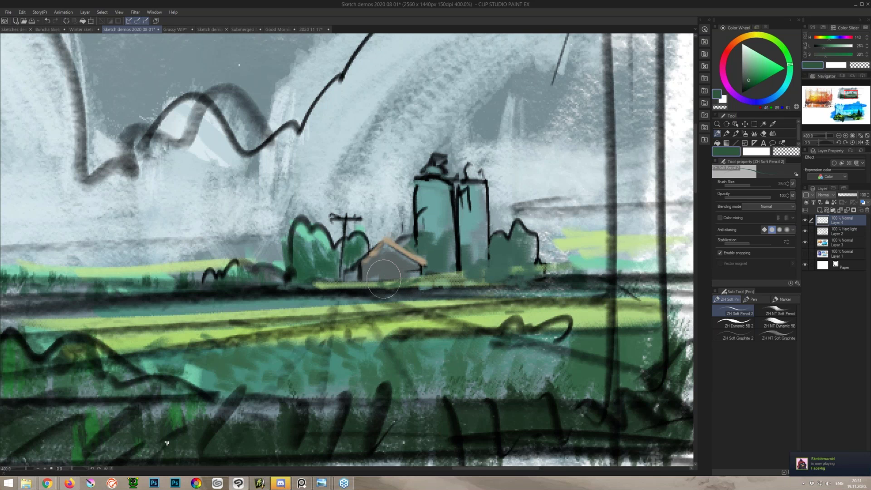
drag(384, 283, 332, 287)
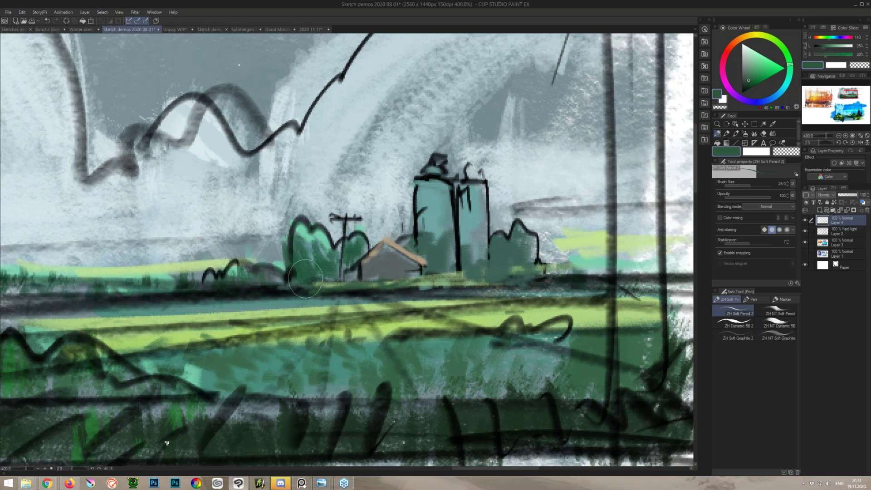
Step: Lighten the utility pole's crossbar and paint a taller dark green tree behind it with light teal highlights
alt+click(370, 245)
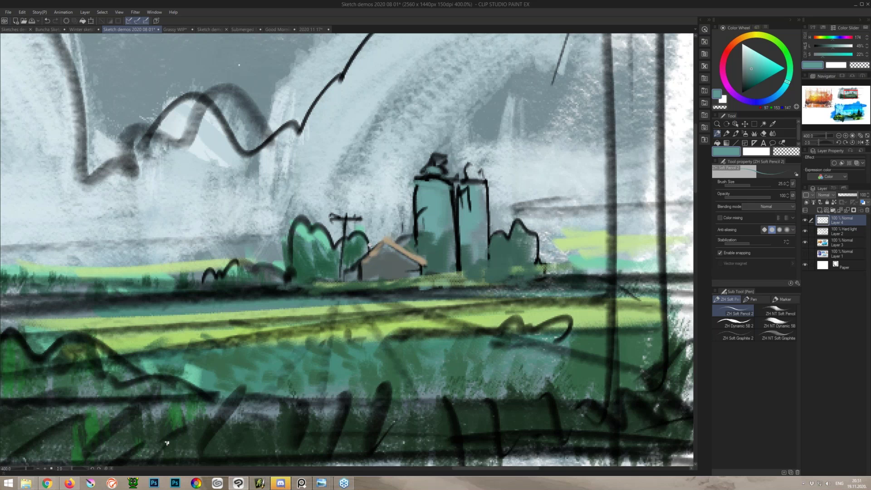
scroll(370, 245, up, 1)
mouse_move(333, 206)
mouse_down()
mouse_move(381, 279)
mouse_move(401, 280)
mouse_move(380, 281)
mouse_move(409, 282)
mouse_up()
alt+click(379, 270)
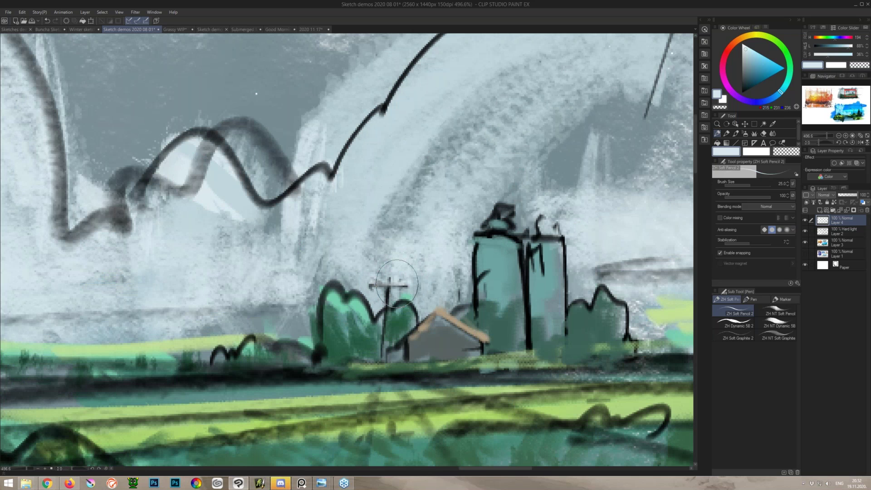
alt+click(398, 294)
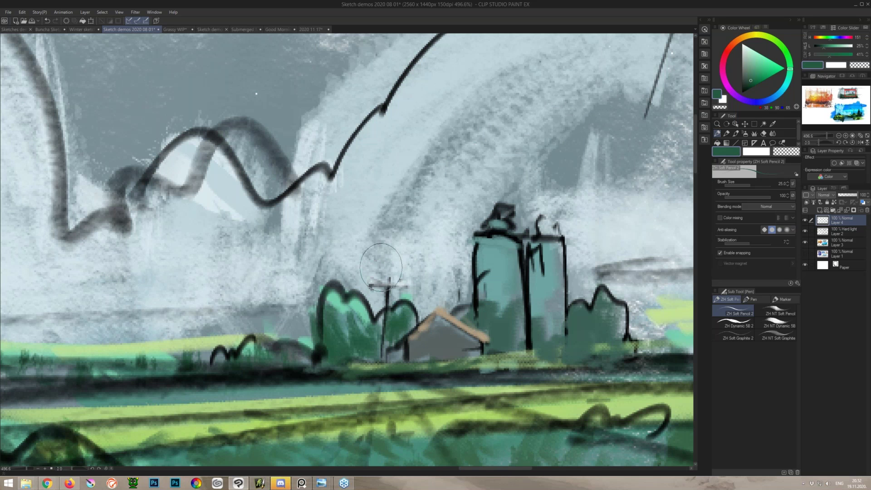
mouse_move(379, 252)
mouse_down()
mouse_move(361, 257)
mouse_move(396, 297)
mouse_move(365, 246)
mouse_move(346, 270)
mouse_move(347, 229)
mouse_move(376, 310)
mouse_up()
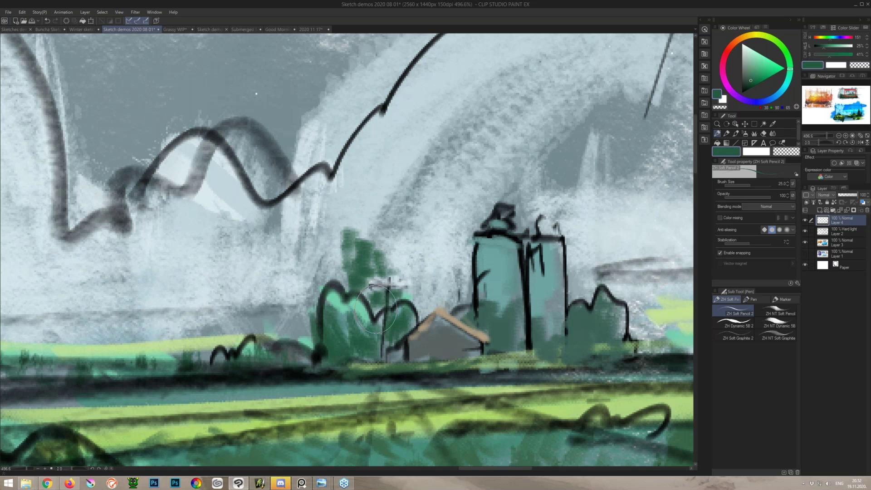
alt+click(375, 309)
mouse_move(363, 265)
mouse_down()
mouse_move(360, 252)
mouse_move(397, 268)
mouse_up()
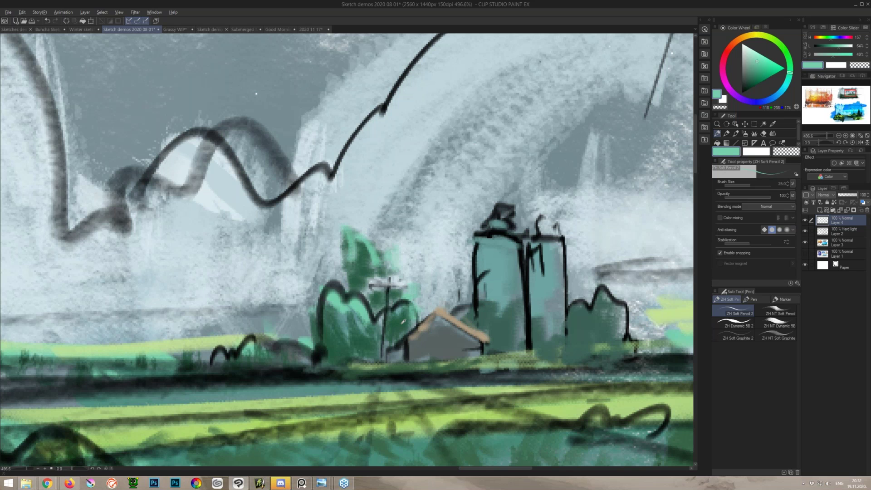
Step: Add sampled dark green strokes along the distant treeline to the left of the house
alt+click(354, 322)
mouse_move(348, 320)
mouse_down()
mouse_move(325, 352)
mouse_move(293, 370)
mouse_move(246, 347)
mouse_move(204, 365)
mouse_move(440, 328)
mouse_move(324, 351)
mouse_move(207, 341)
mouse_up()
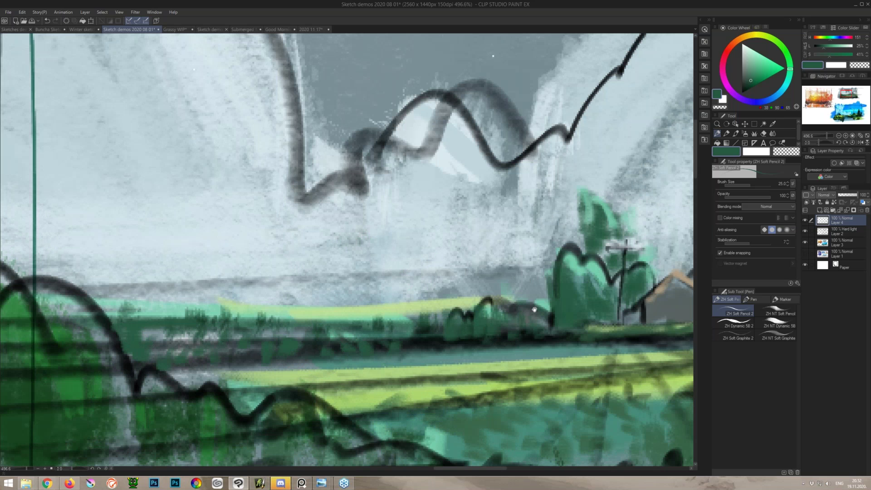
scroll(341, 246, down, 5)
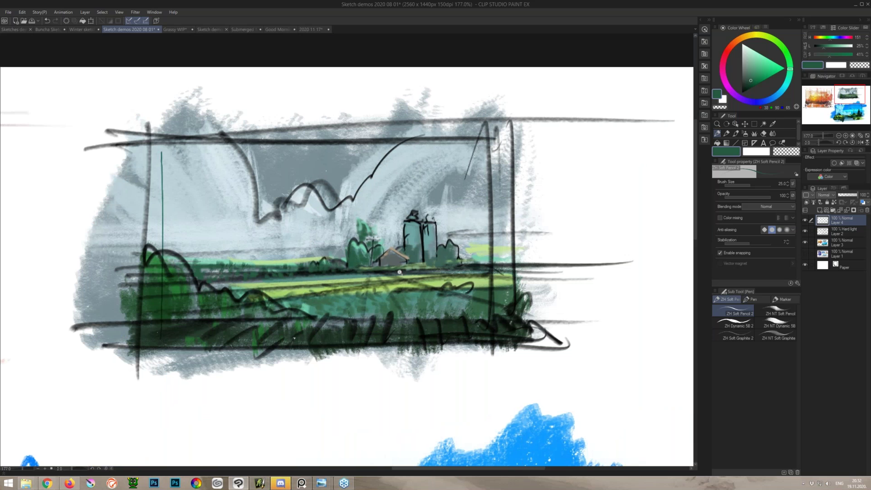
scroll(399, 272, up, 5)
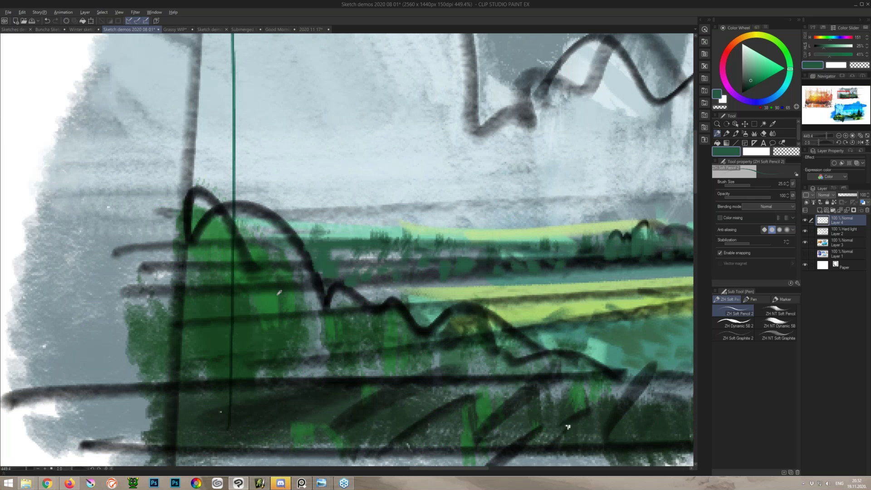
Step: Paint sampled mid-green strokes over the outline of the left bushes, following their slope down towards the field
alt+click(279, 292)
drag(223, 194, 328, 316)
mouse_move(380, 297)
mouse_down()
mouse_move(397, 300)
mouse_move(410, 328)
mouse_up()
key(space)
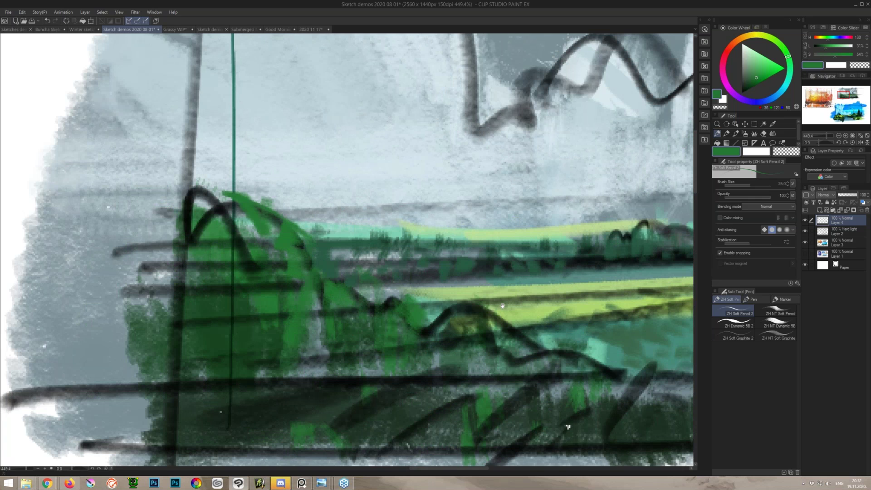
drag(502, 305, 407, 299)
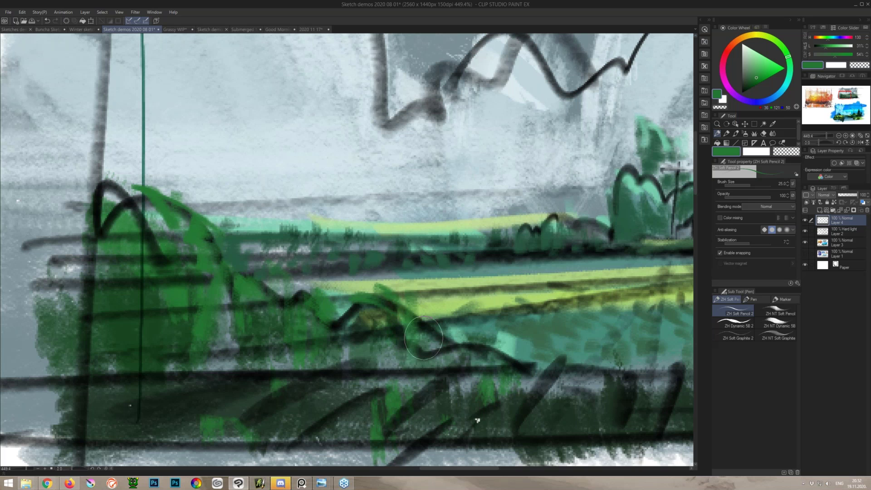
mouse_move(409, 343)
mouse_down()
mouse_move(388, 308)
mouse_move(399, 291)
mouse_move(405, 356)
mouse_up()
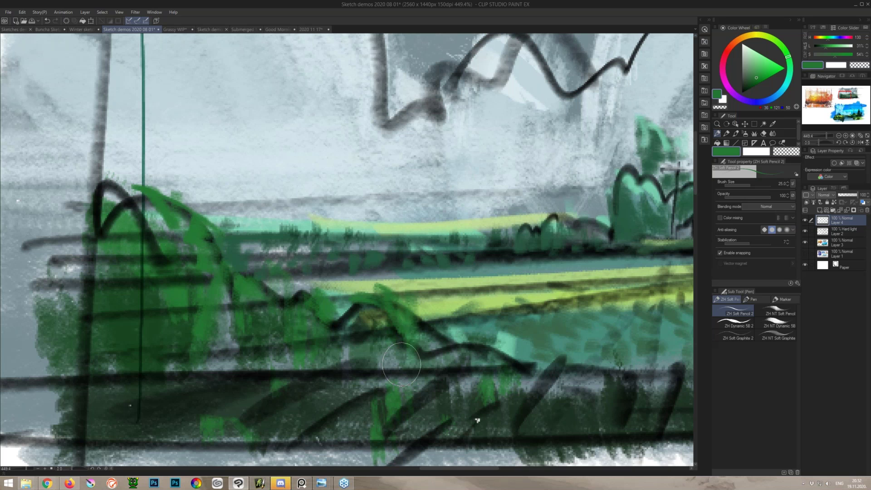
Step: Break up the left bushes' silhouette with leafy mid-green dabs and carry the green into the foreground grass
key(alt)
mouse_move(388, 298)
mouse_down()
mouse_move(410, 335)
mouse_move(359, 325)
mouse_up()
drag(303, 296, 297, 324)
mouse_move(227, 276)
mouse_down()
mouse_move(209, 283)
mouse_move(195, 217)
mouse_move(135, 196)
mouse_move(107, 200)
mouse_up()
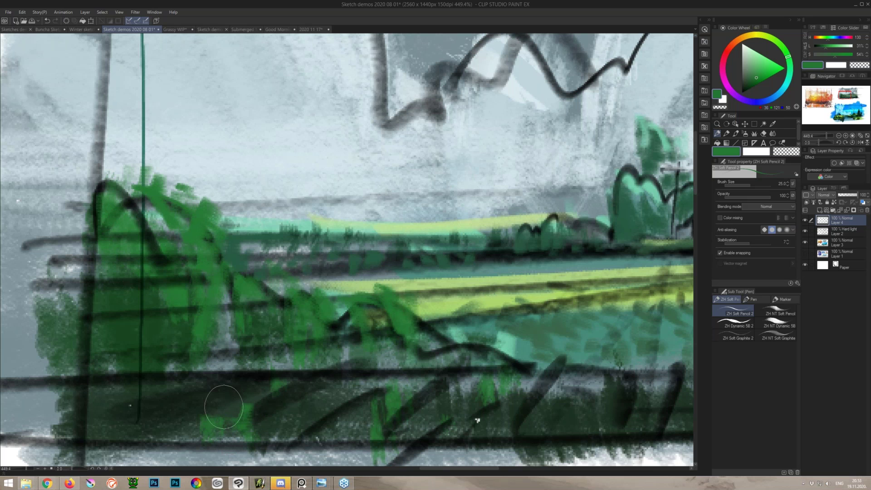
drag(223, 406, 119, 411)
drag(391, 381, 335, 381)
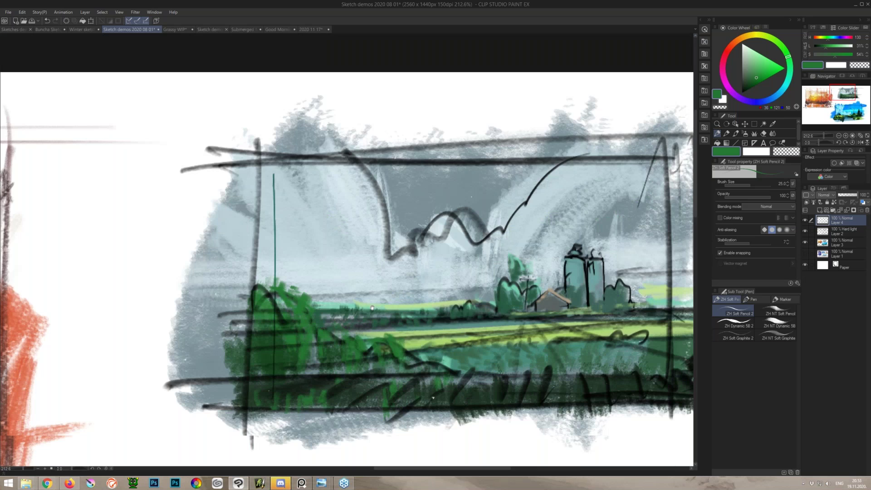
drag(496, 363, 358, 292)
drag(358, 291, 384, 291)
drag(229, 285, 332, 343)
Step: Compare the landscape painting with the Hard light sketch-line layer hidden and shown
alt+click(528, 276)
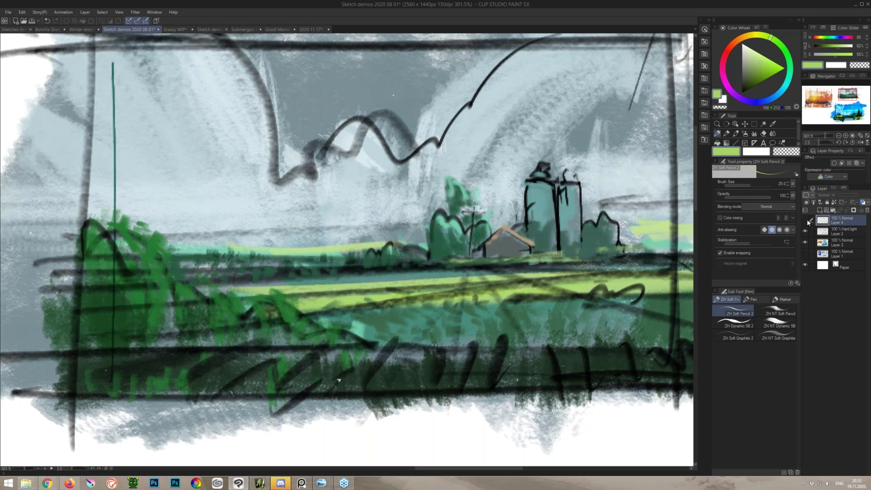
click(806, 221)
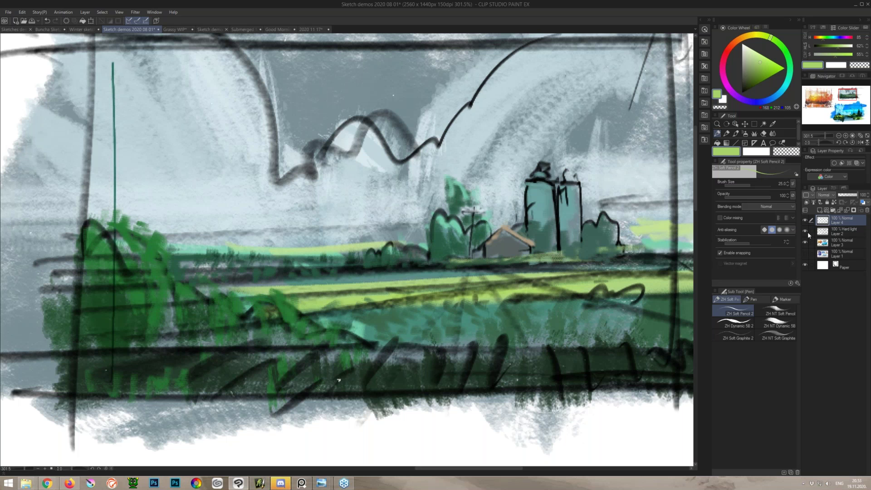
click(806, 232)
click(805, 231)
Step: Repaint the tree to the right of the silos with sampled light teal foliage strokes over its outline
alt+click(383, 257)
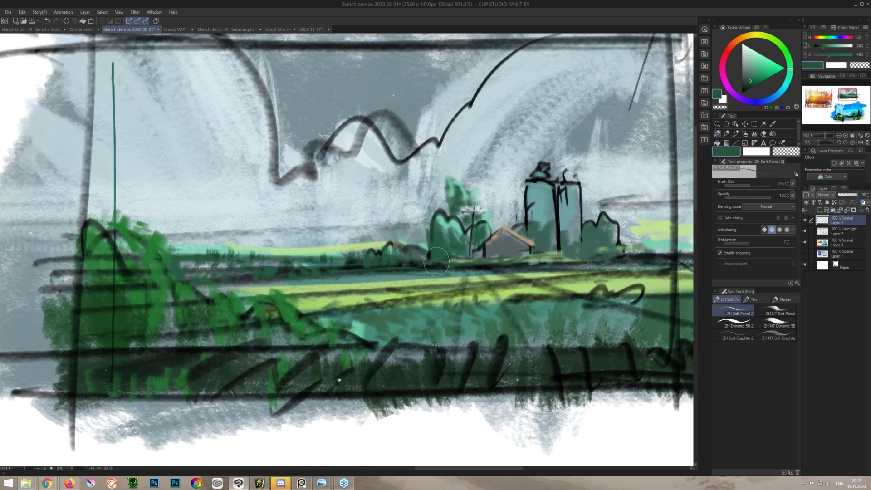
drag(595, 275, 484, 274)
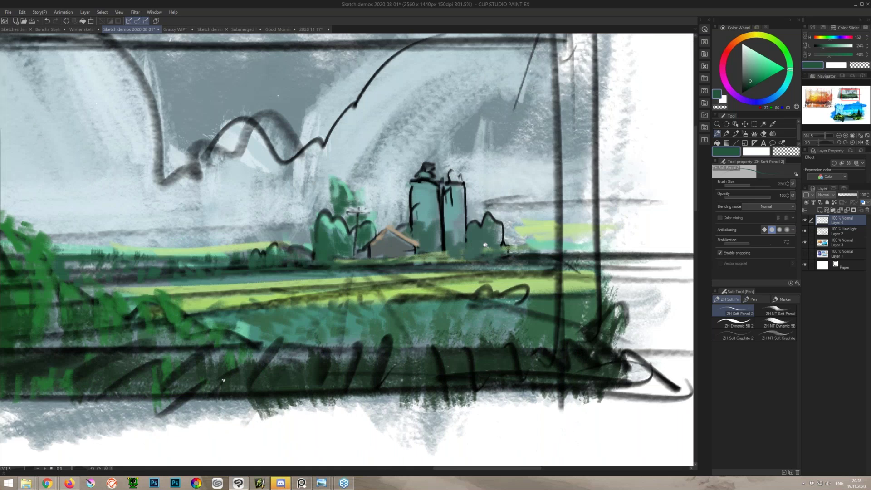
scroll(485, 245, up, 2)
alt+click(498, 210)
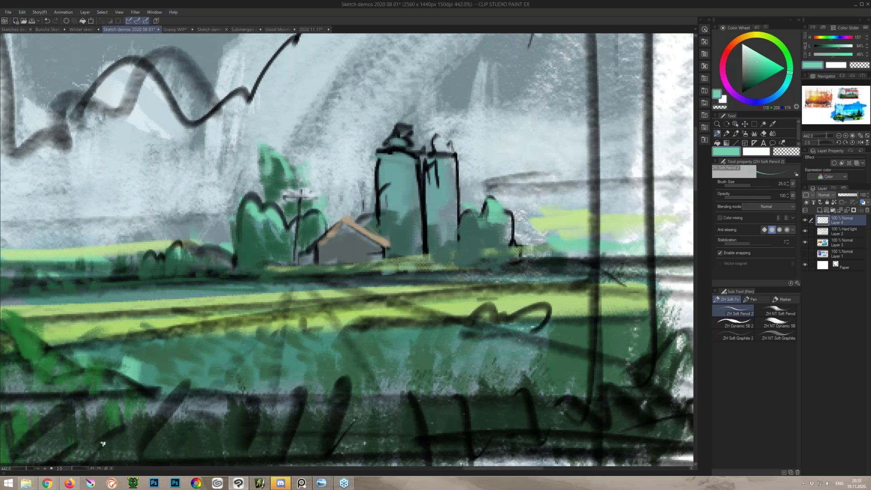
alt+click(510, 215)
mouse_move(511, 216)
mouse_down()
mouse_move(510, 241)
mouse_move(511, 216)
mouse_up()
alt+click(495, 215)
mouse_move(482, 221)
mouse_down()
mouse_move(486, 237)
mouse_move(457, 245)
mouse_up()
scroll(462, 273, down, 2)
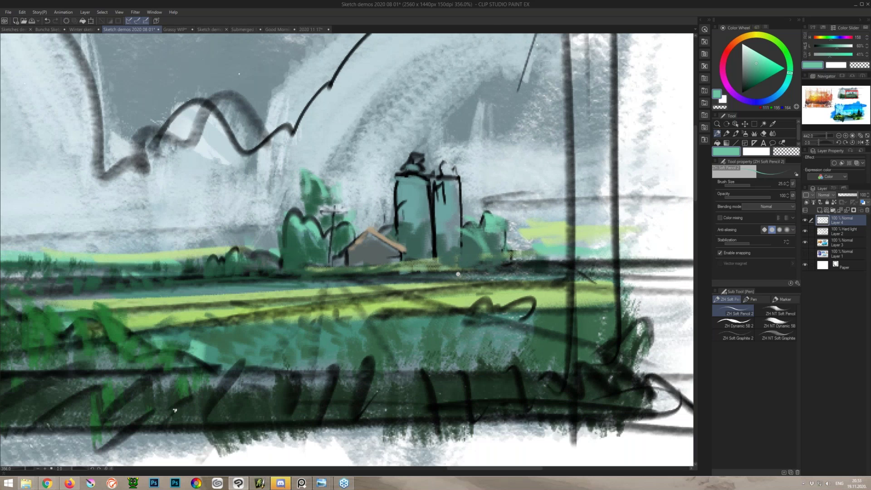
Step: Examine the whole sheet of three colour sketches with the line layer hidden and shown again
scroll(458, 274, down, 15)
scroll(477, 240, up, 6)
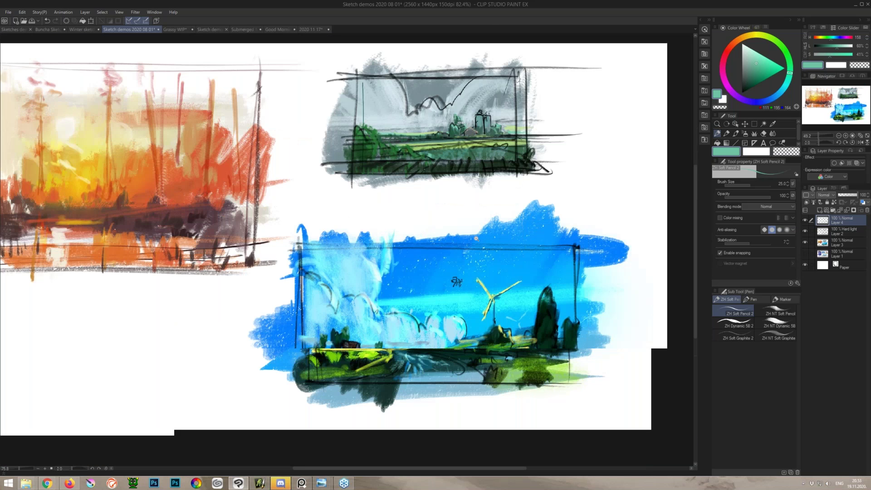
scroll(476, 241, down, 1)
click(804, 230)
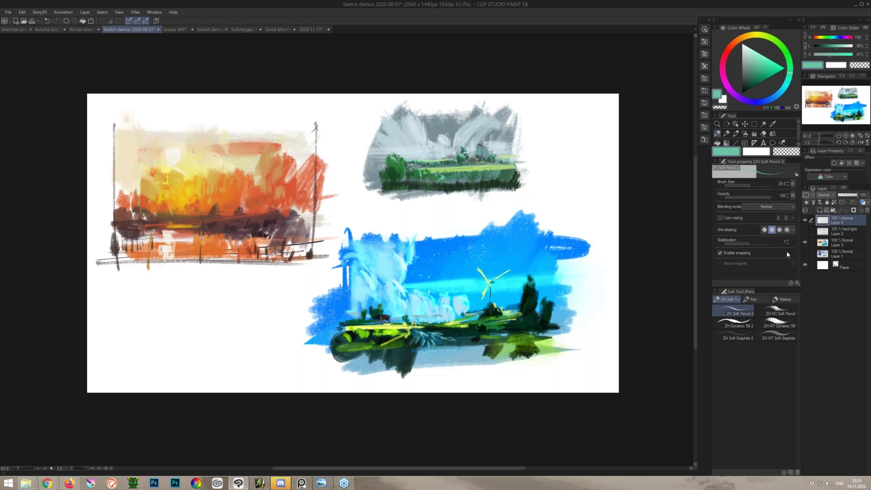
click(805, 232)
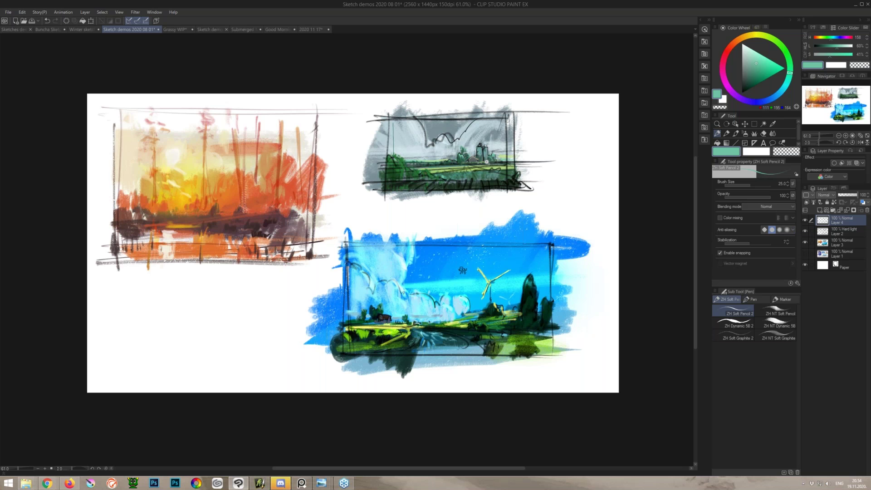
Step: Paint sampled pale blue-white strokes along the upper and inner edges of the large left cloud
scroll(490, 162, up, 1)
scroll(489, 162, up, 6)
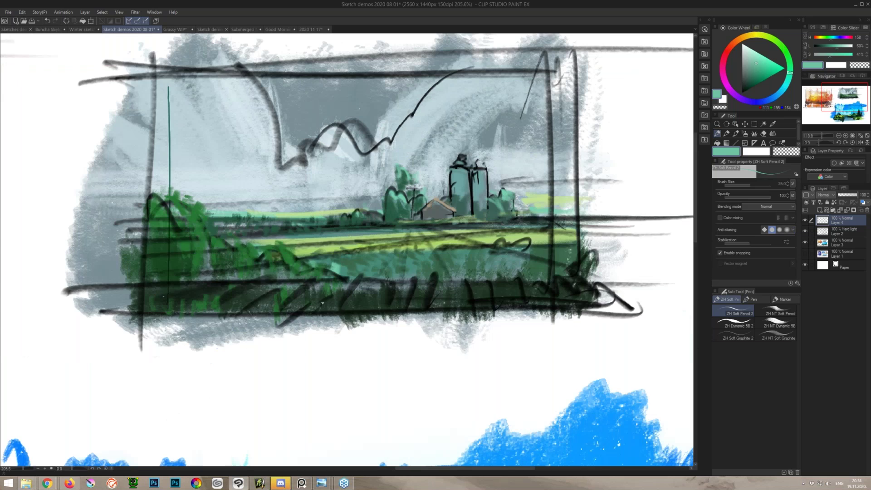
scroll(347, 250, up, 1)
alt+click(374, 169)
drag(385, 180, 373, 145)
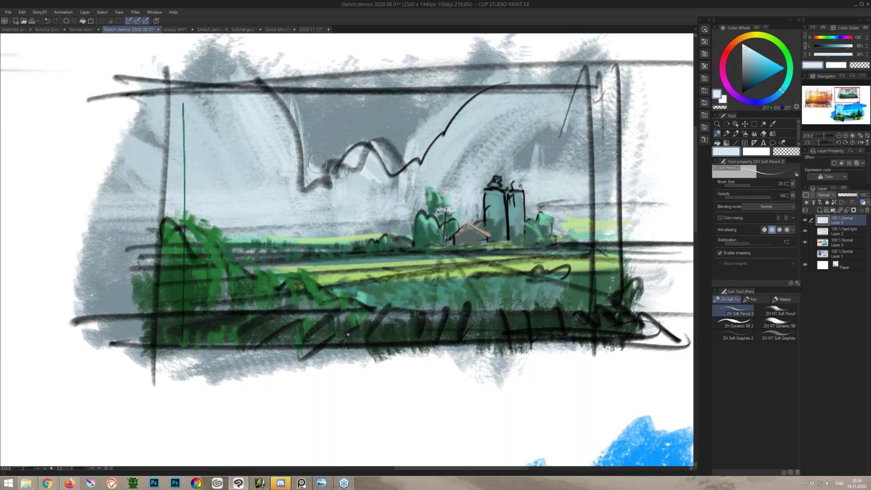
drag(303, 170, 291, 88)
drag(296, 147, 272, 82)
drag(294, 154, 197, 78)
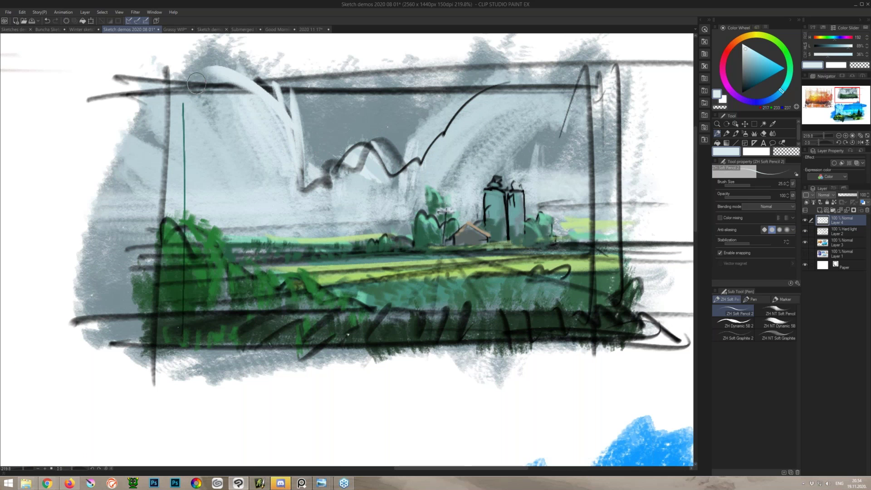
mouse_move(260, 223)
mouse_down()
mouse_move(258, 184)
mouse_move(255, 204)
mouse_move(225, 185)
mouse_up()
drag(259, 160, 244, 164)
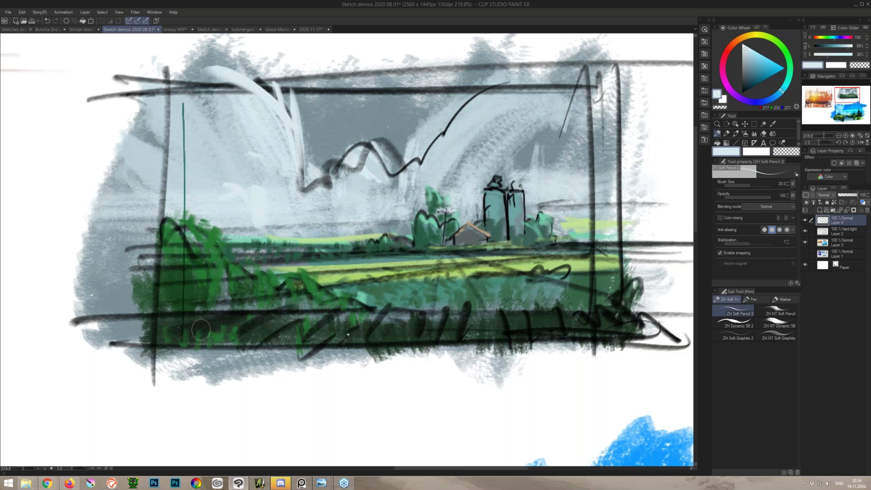
drag(200, 330, 199, 339)
key(alt+Tab)
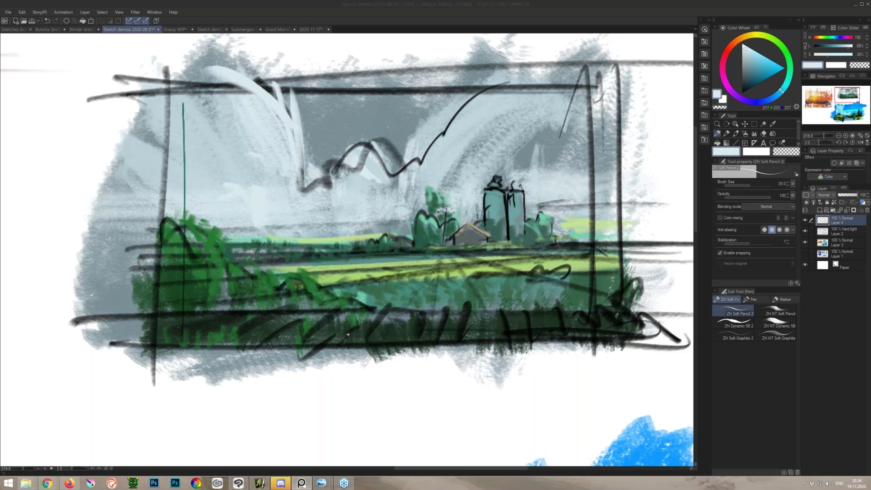
Step: Bring up the PureRef board and load the recent scene Morning Mist.pur
drag(870, 489, 501, 397)
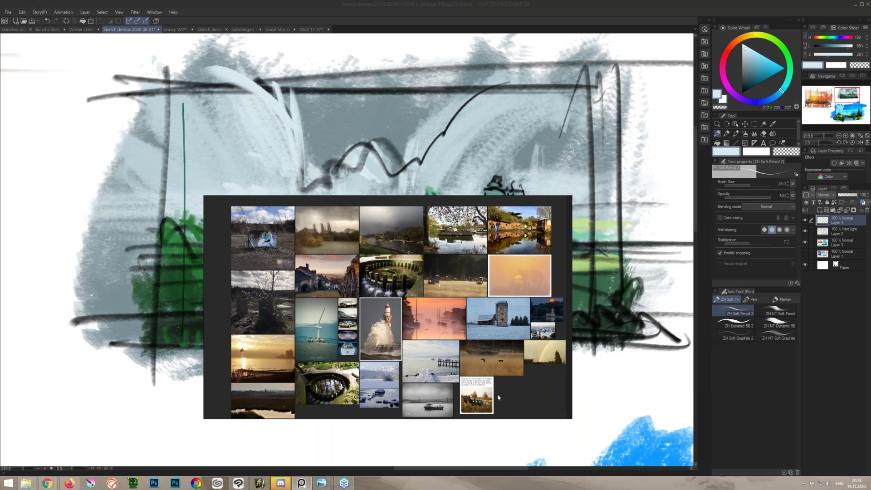
right_click(552, 386)
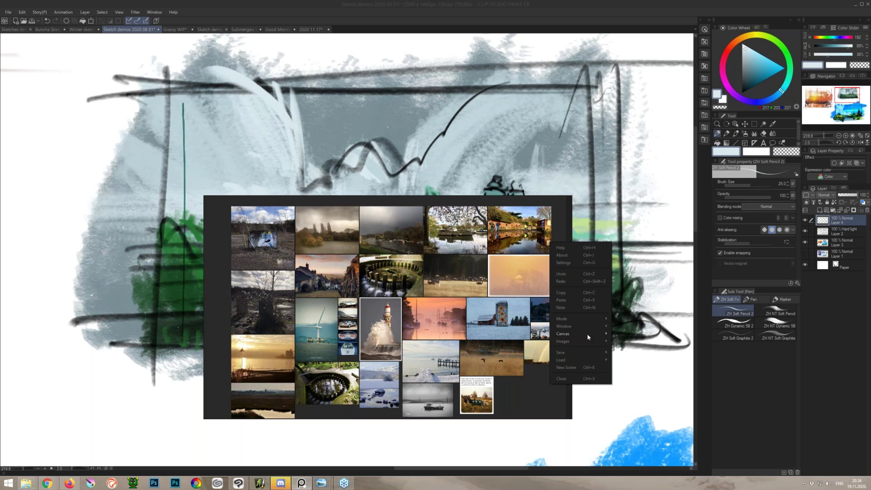
mouse_move(591, 317)
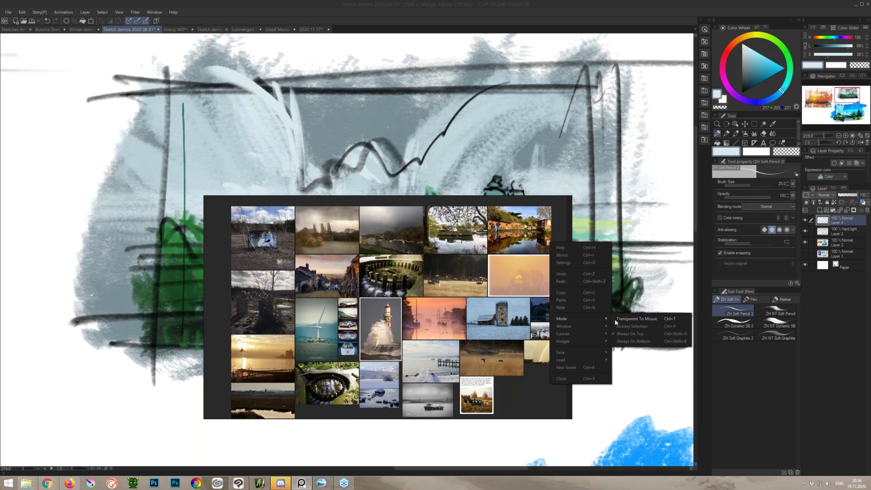
mouse_move(588, 344)
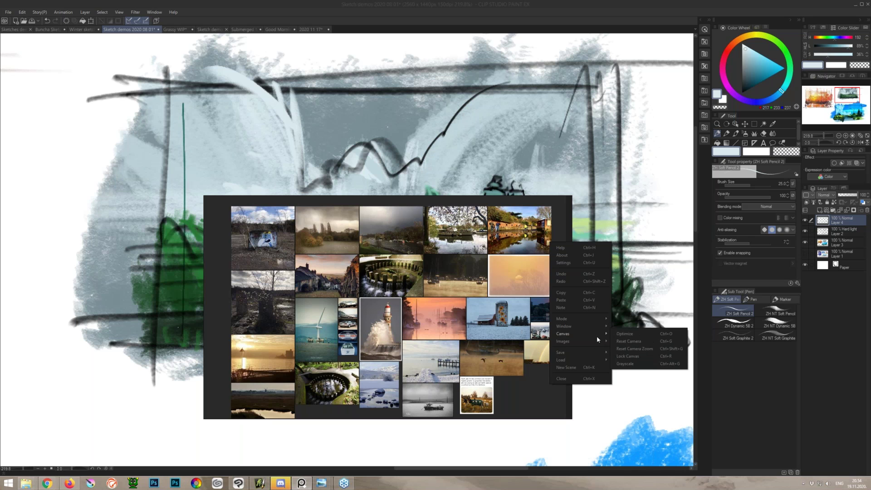
mouse_move(646, 369)
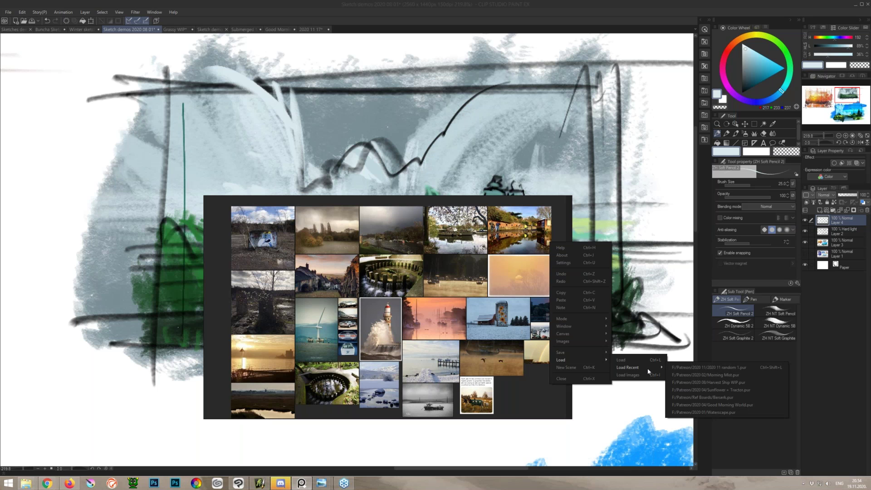
click(679, 376)
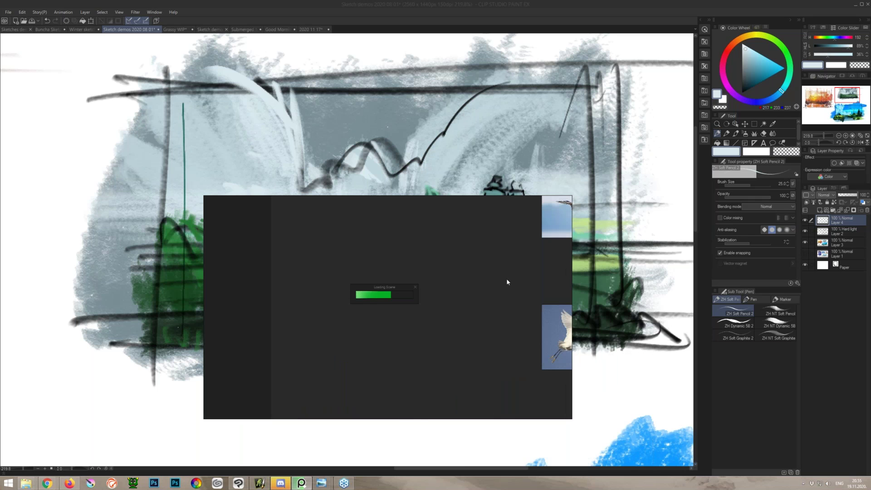
Step: Examine the misty landscape references up close, including the orange sunrise photo of a dirt road beside a field
scroll(515, 341, down, 3)
drag(519, 291, 435, 348)
scroll(444, 299, up, 4)
scroll(431, 350, down, 5)
drag(381, 378, 419, 278)
scroll(385, 332, up, 6)
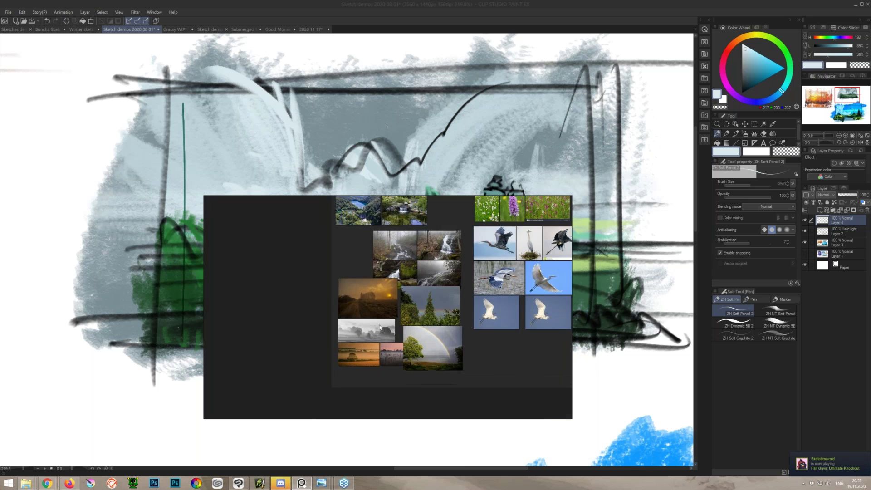
drag(326, 346, 331, 344)
scroll(409, 293, up, 3)
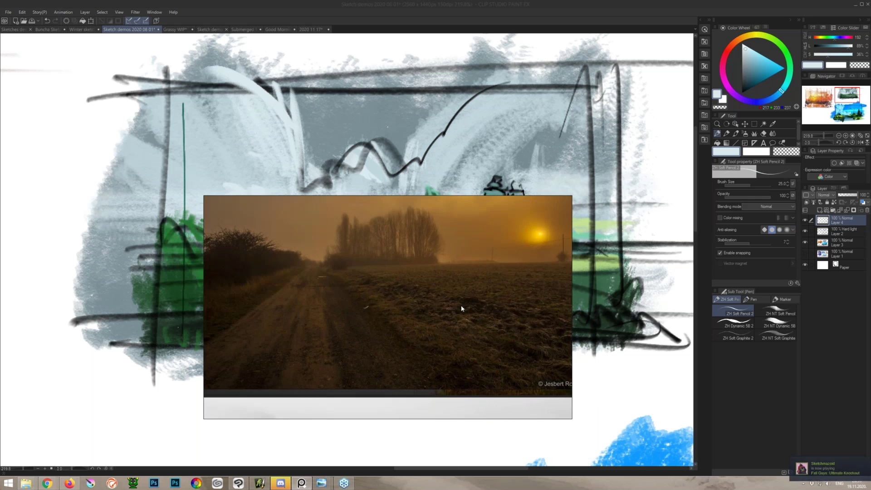
scroll(451, 305, down, 5)
drag(533, 343, 401, 305)
scroll(401, 313, up, 5)
scroll(400, 319, down, 5)
scroll(389, 301, up, 5)
scroll(375, 284, down, 4)
scroll(418, 281, down, 1)
Step: Examine the wildflower meadow, heron and waterfall reference groups on the board
drag(471, 298, 273, 351)
drag(353, 213, 442, 409)
scroll(520, 278, up, 4)
drag(521, 278, 387, 265)
scroll(385, 265, down, 6)
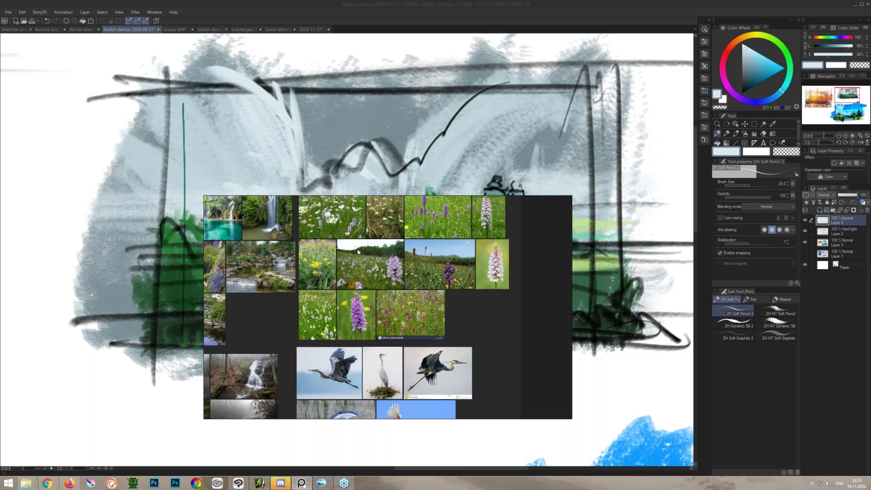
scroll(412, 308, up, 1)
scroll(412, 307, up, 8)
drag(273, 272, 285, 266)
scroll(284, 266, down, 7)
drag(311, 322, 482, 292)
scroll(401, 331, up, 1)
scroll(401, 331, down, 1)
Step: Load the recent scene Sunflower + Tractor.pur without saving changes to the current board
right_click(401, 331)
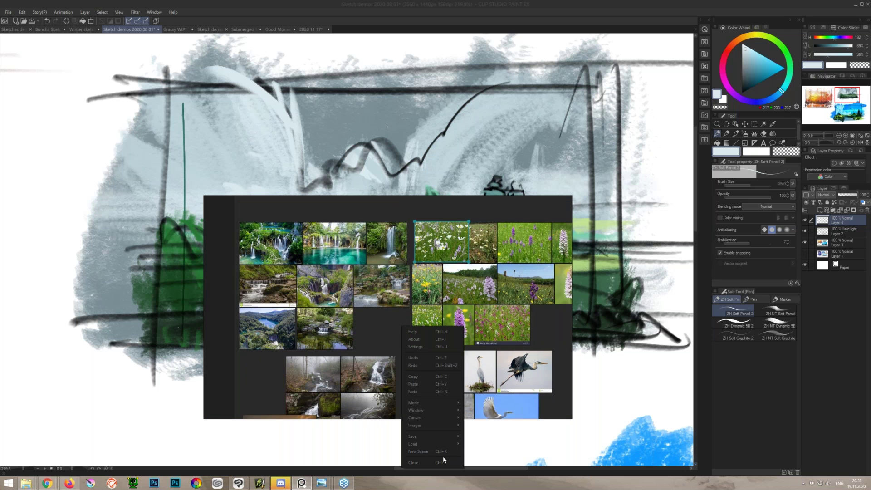
mouse_move(452, 443)
mouse_move(492, 451)
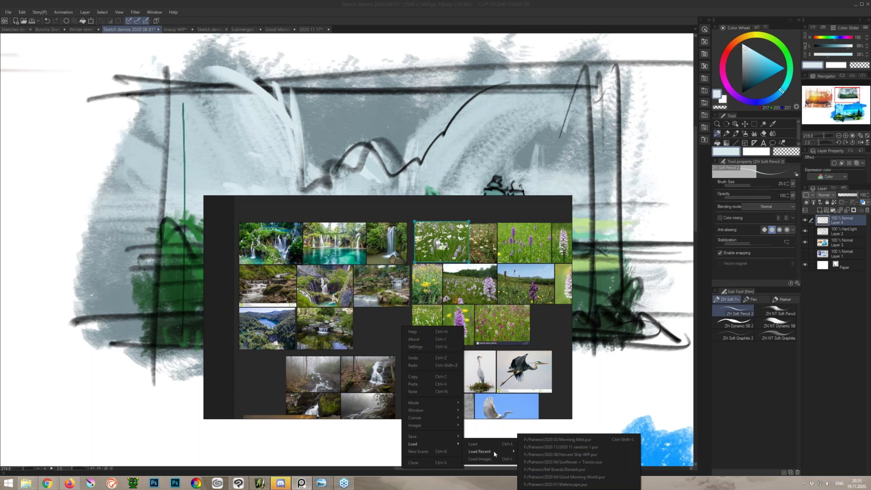
click(561, 462)
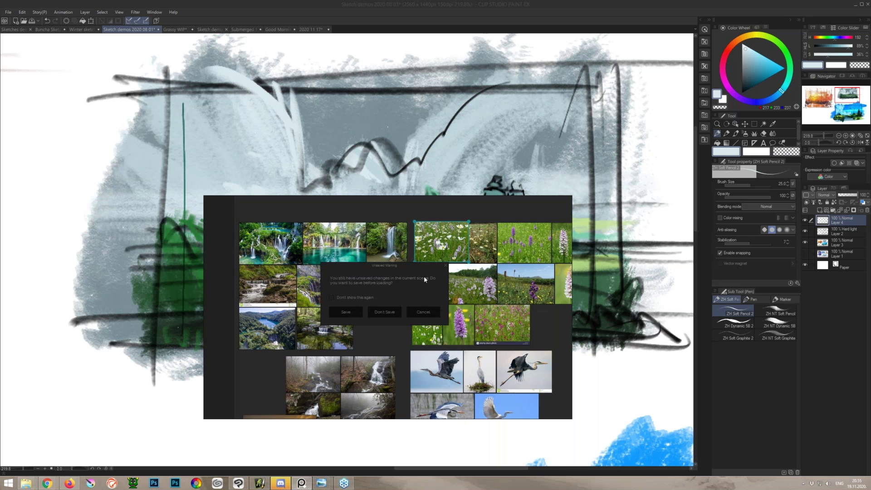
click(385, 312)
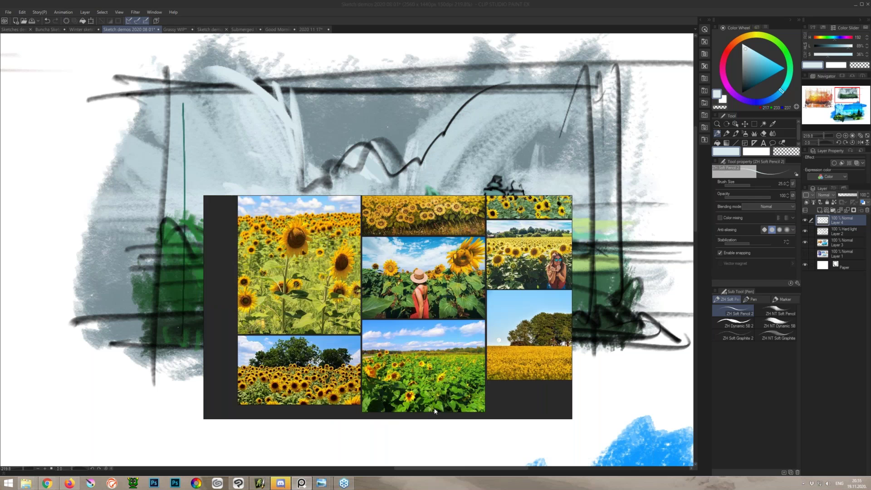
Step: Examine the sunflower field photos, the tractor photos and the anime-style sunflower paintings on the board
scroll(434, 338, down, 5)
drag(457, 388, 424, 325)
scroll(424, 325, up, 3)
scroll(442, 301, down, 3)
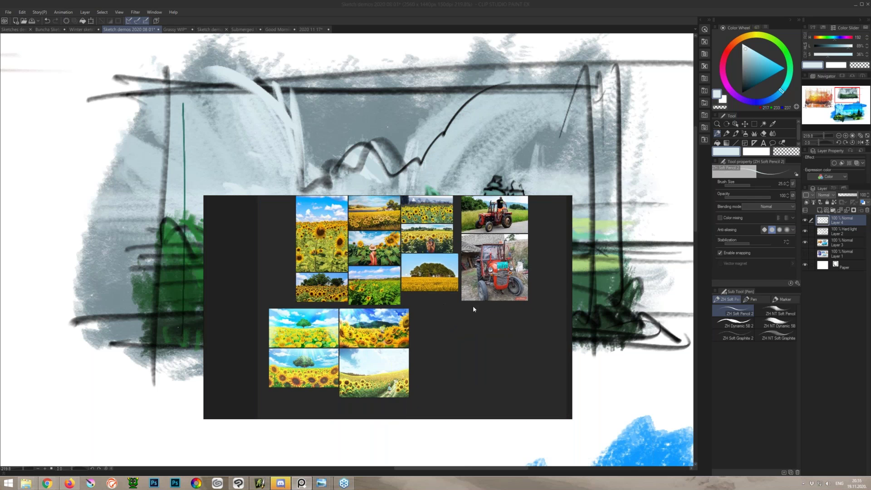
drag(435, 306, 430, 311)
scroll(430, 312, up, 3)
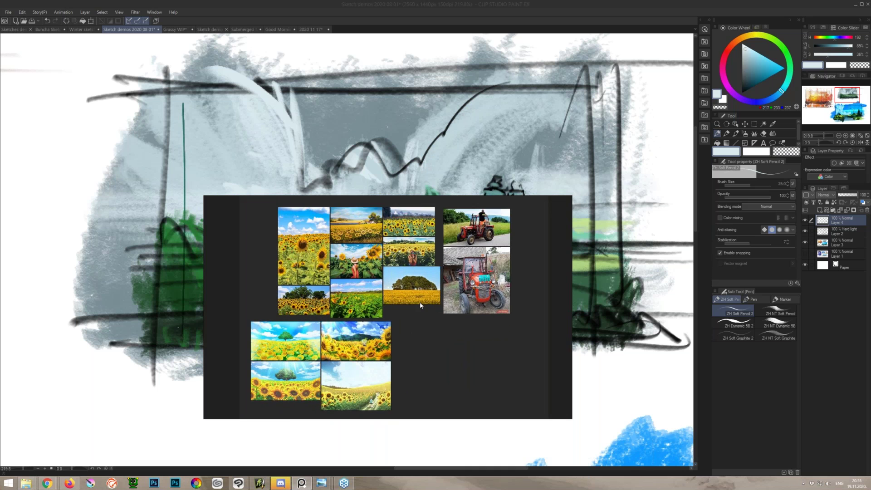
scroll(317, 360, up, 5)
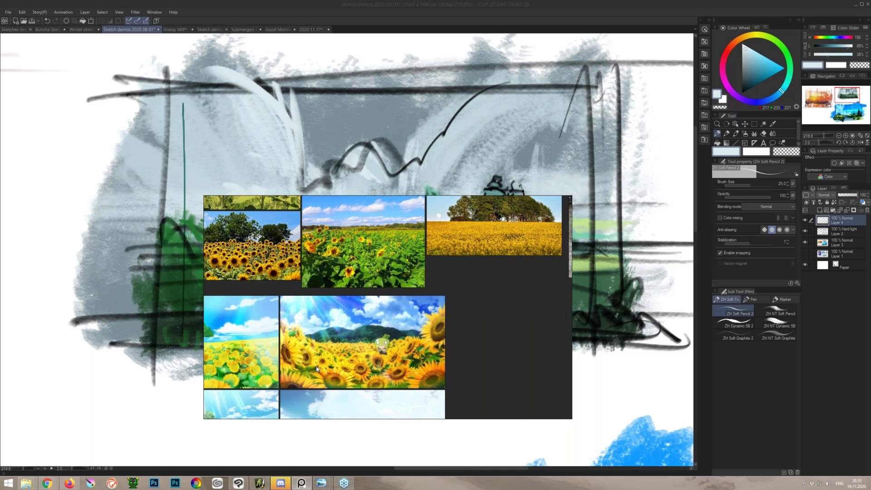
scroll(454, 287, down, 1)
drag(548, 303, 498, 381)
drag(318, 218, 345, 382)
scroll(345, 381, down, 1)
drag(461, 304, 351, 348)
scroll(462, 313, down, 2)
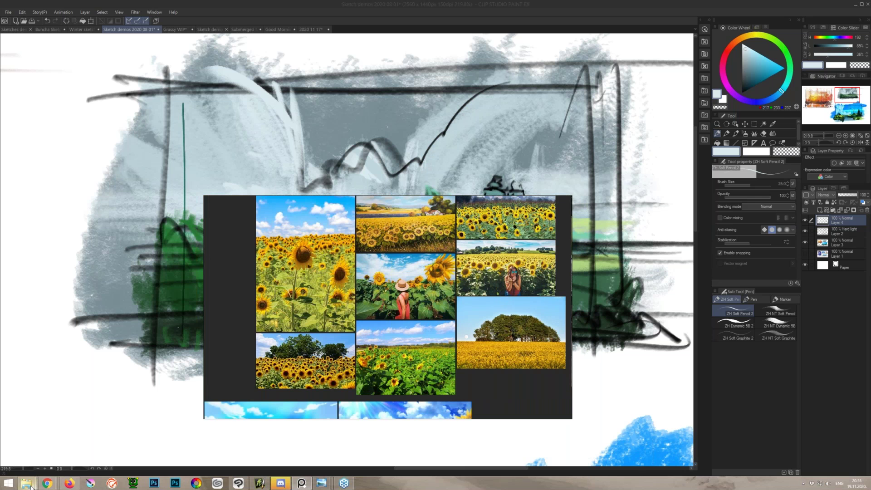
Step: Switch to the open 2020 03 File Explorer window, go to the Reference Library folder and move the window over the canvas
mouse_move(26, 483)
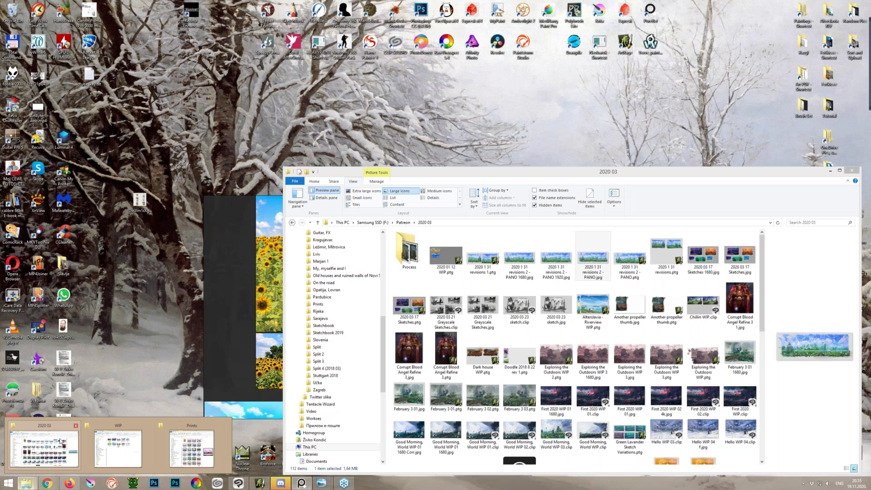
click(62, 436)
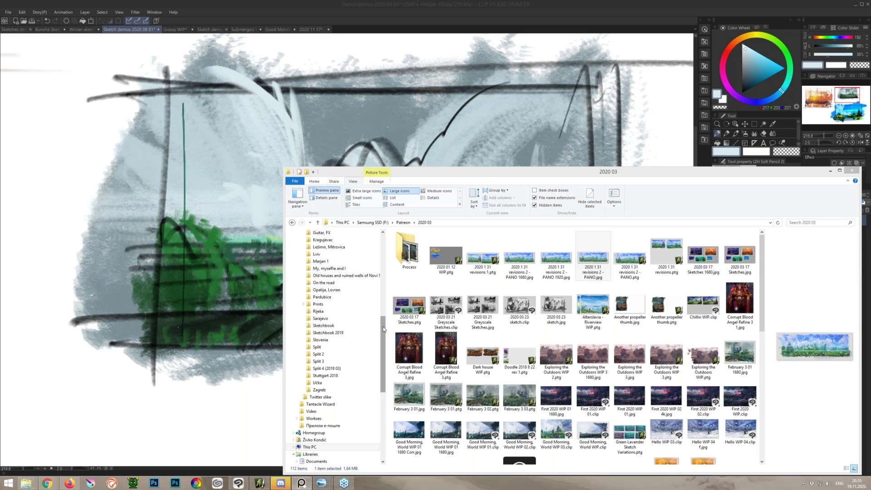
drag(383, 329, 384, 243)
click(318, 307)
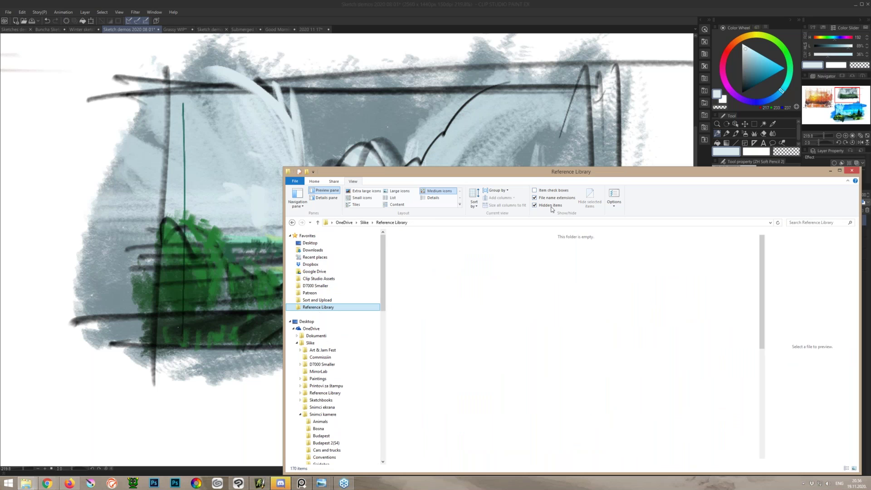
drag(548, 170, 359, 80)
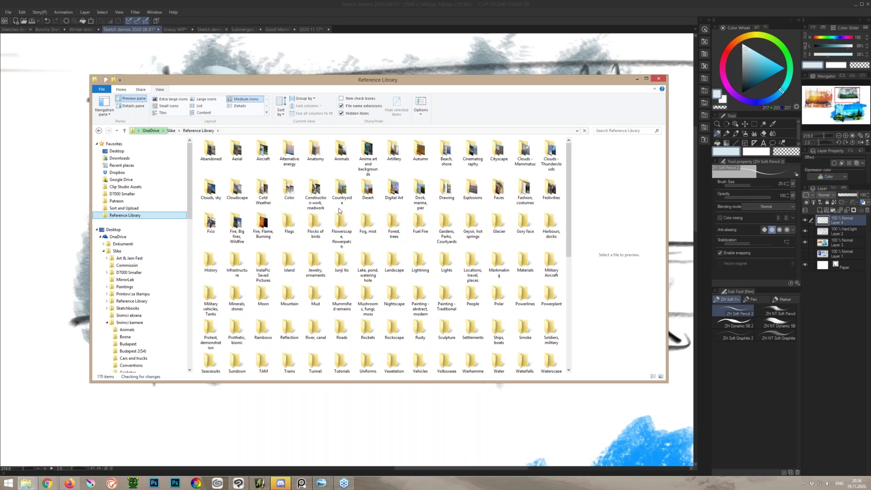
Step: Look through the Reference Library's category folders, view the Landscape folder's photos and return to the library
scroll(173, 159, down, 2)
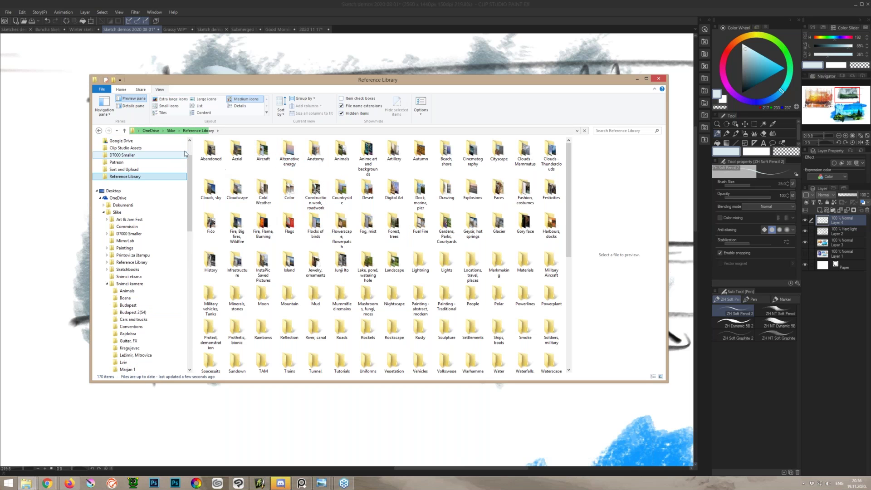
click(365, 262)
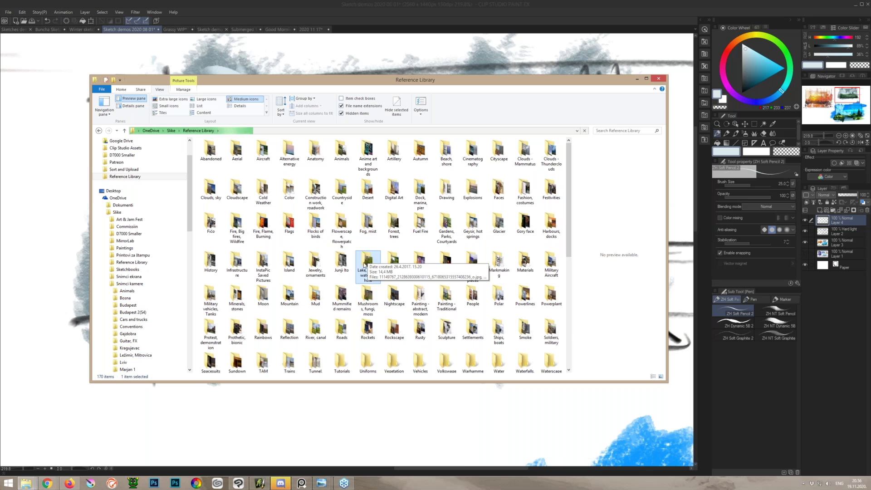
scroll(364, 266, down, 5)
scroll(365, 267, up, 5)
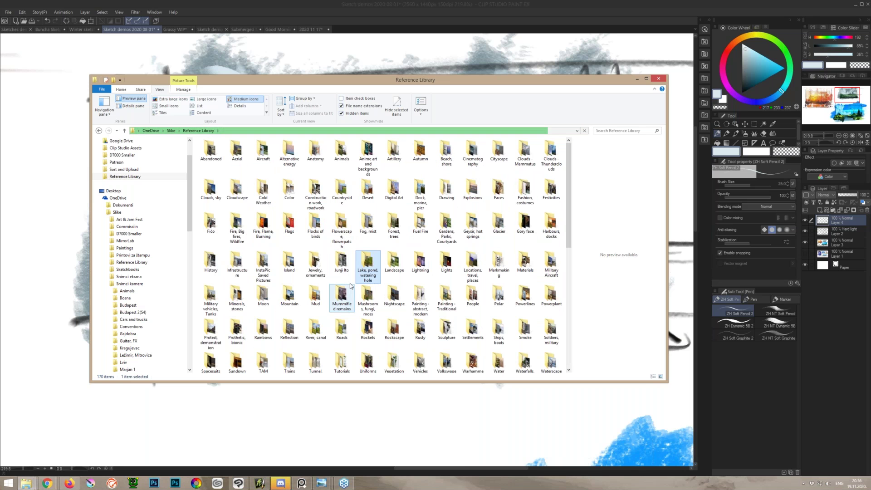
click(391, 260)
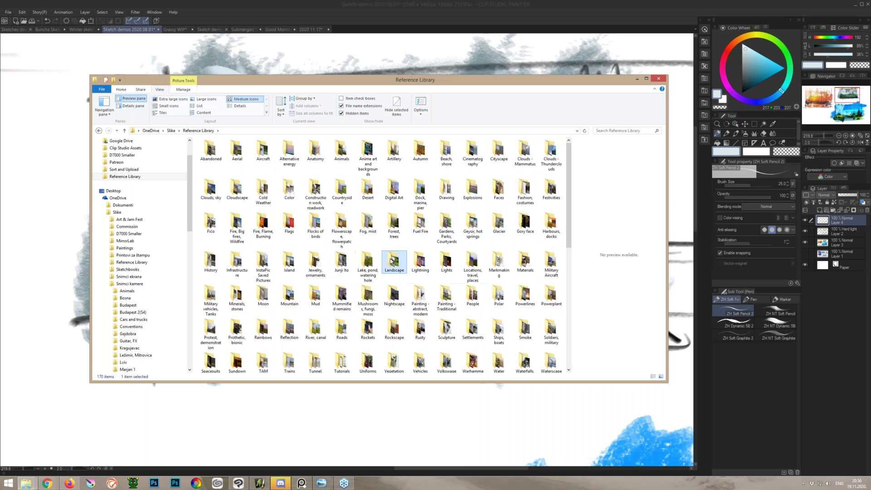
double_click(392, 261)
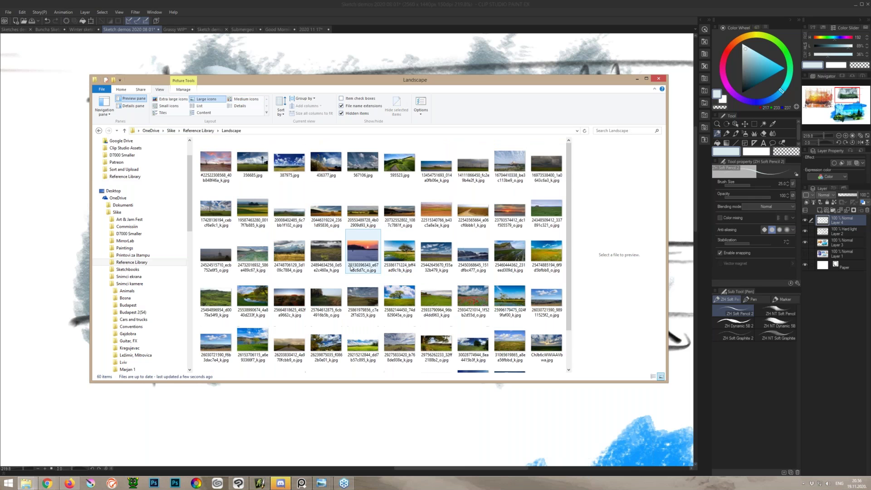
key(BackSpace)
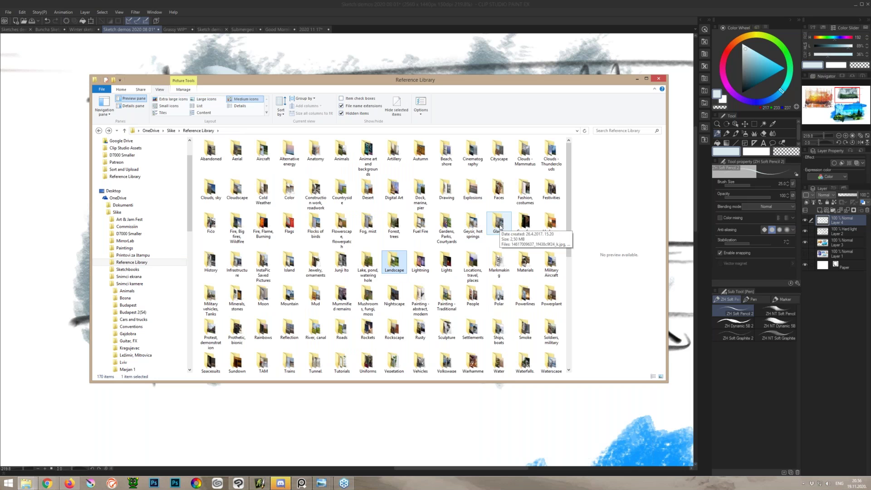
Step: Open the Glacier folder and examine its first photo, the ice wall behind a small house, full size and enlarged
double_click(499, 226)
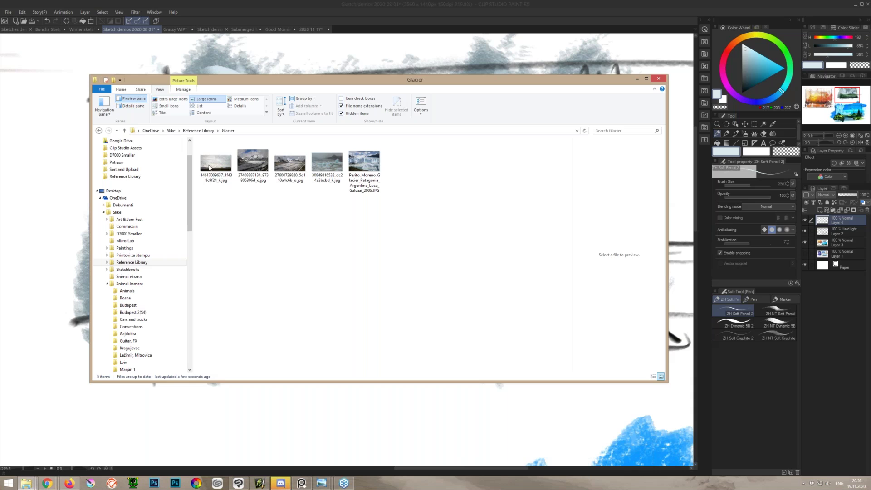
click(227, 176)
double_click(227, 176)
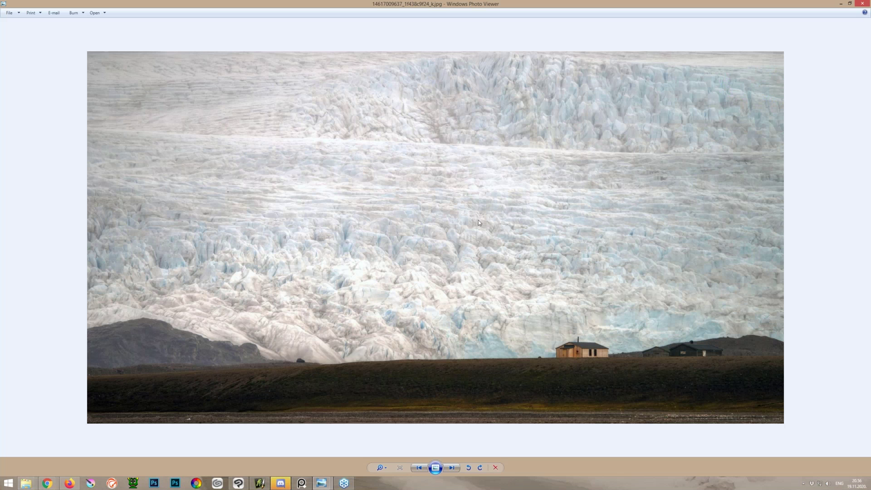
key(Right)
key(Left)
scroll(627, 353, up, 1)
scroll(625, 341, up, 2)
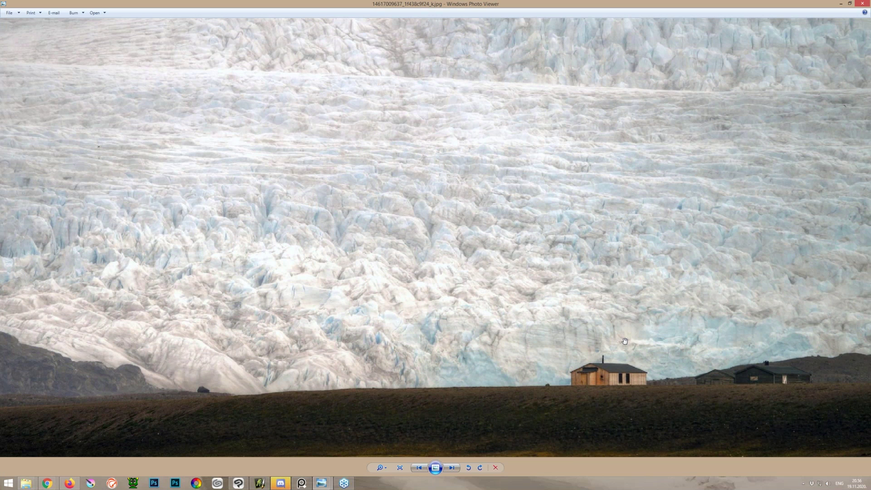
scroll(577, 317, down, 1)
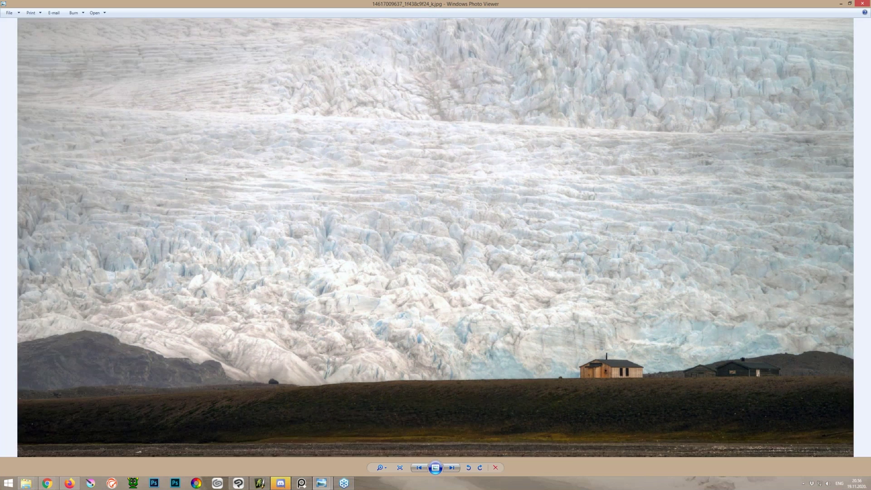
Step: View the following glacier photos, close the photo viewer and return to the Reference Library folder
key(Right)
key(Right)
key(Right)
click(861, 3)
click(198, 131)
Step: Look through the photos in the Military vehicles, Tanks folder and close the folder window to return to the painting
click(502, 263)
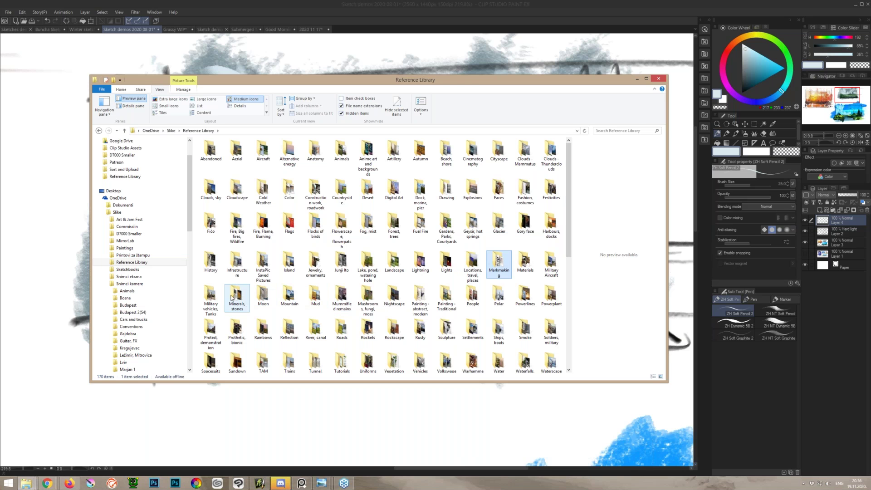
double_click(214, 292)
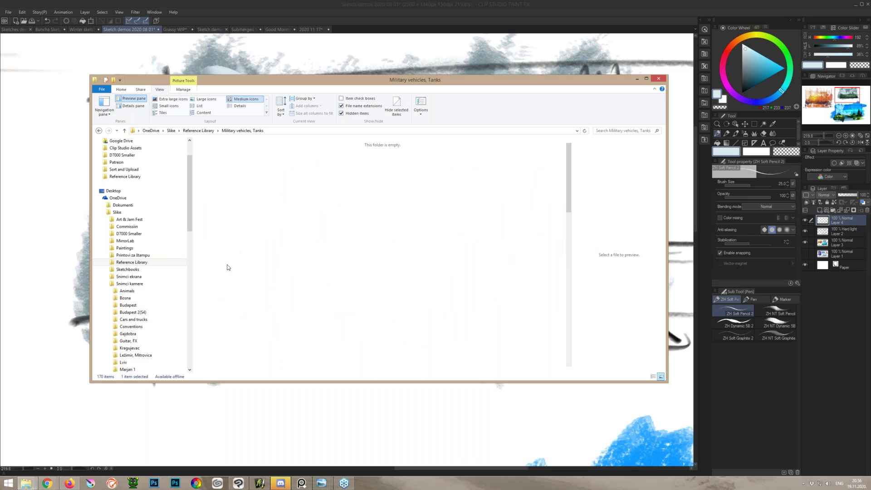
click(430, 228)
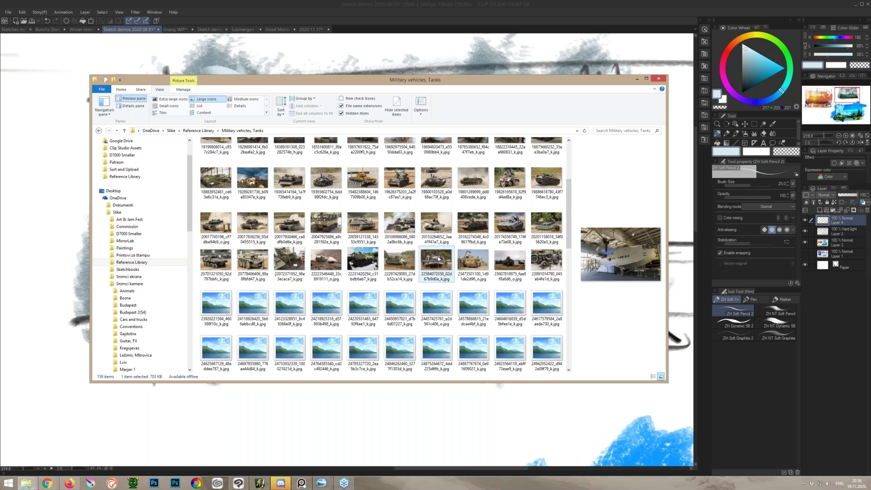
drag(462, 83, 483, 133)
click(657, 129)
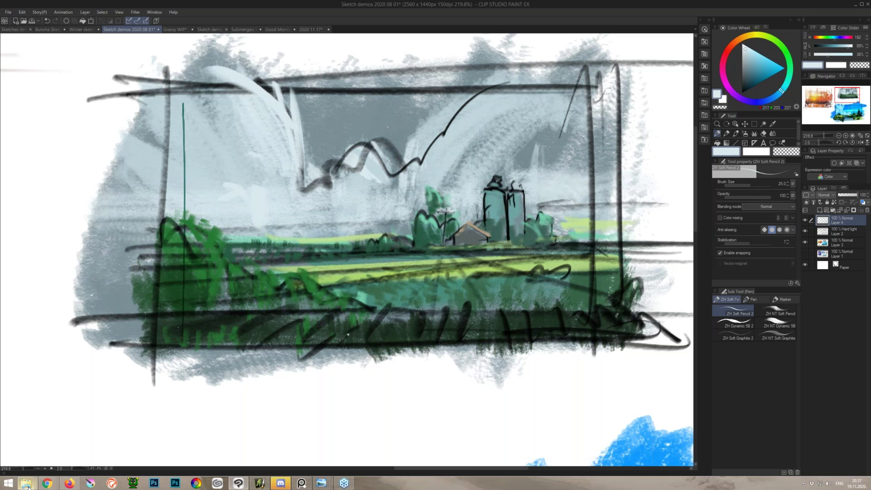
Step: Paint a light cyan highlight along the edge of the larger silo with the ZH Dynamic SB 3 pencil, undoing unwanted strokes
mouse_move(33, 485)
scroll(528, 209, up, 1)
scroll(531, 210, up, 3)
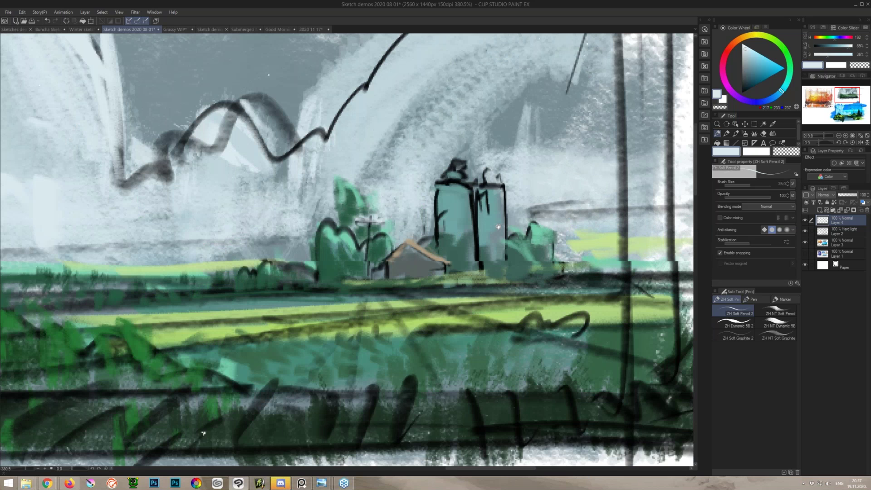
drag(498, 226, 487, 231)
key(p)
alt+click(484, 217)
click(756, 55)
mouse_move(460, 197)
mouse_down()
mouse_move(460, 225)
mouse_move(452, 211)
mouse_move(458, 205)
mouse_move(464, 235)
mouse_move(446, 203)
mouse_move(464, 185)
mouse_up()
key(ctrl+z)
alt+click(447, 219)
mouse_move(461, 241)
mouse_down()
mouse_move(456, 204)
mouse_move(454, 226)
mouse_up()
alt+click(438, 217)
key(ctrl+z)
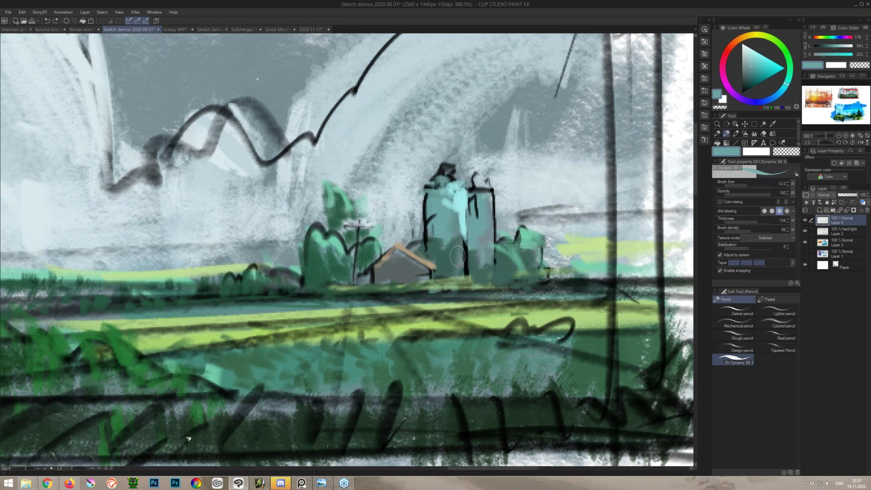
Step: Switch to Windows Photo Viewer, preview its open images and bring up the photo of the pink tractor print
click(321, 483)
click(154, 442)
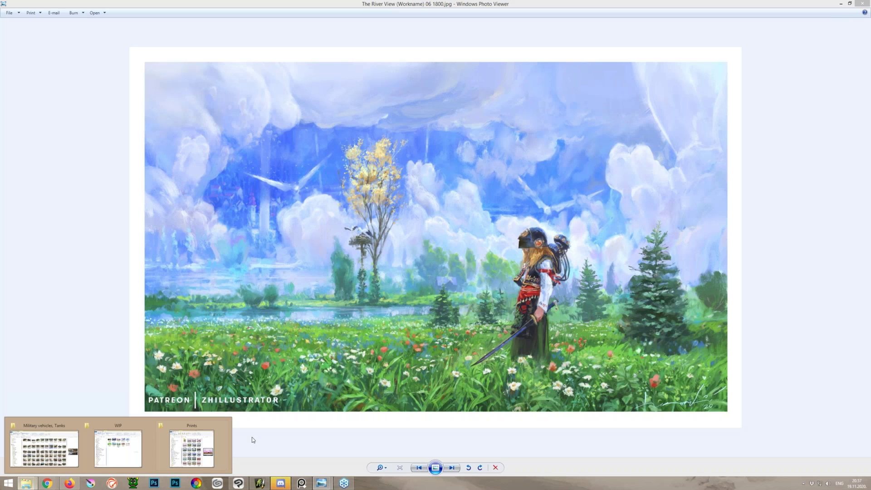
mouse_move(325, 487)
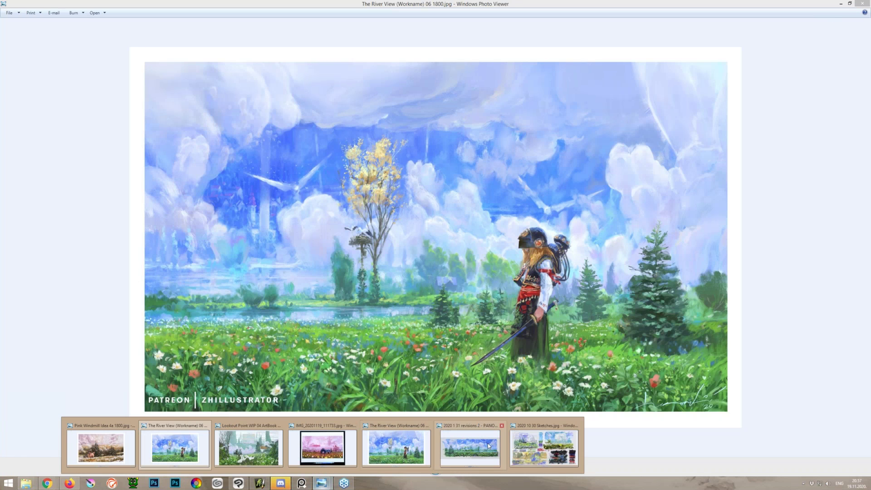
mouse_move(382, 446)
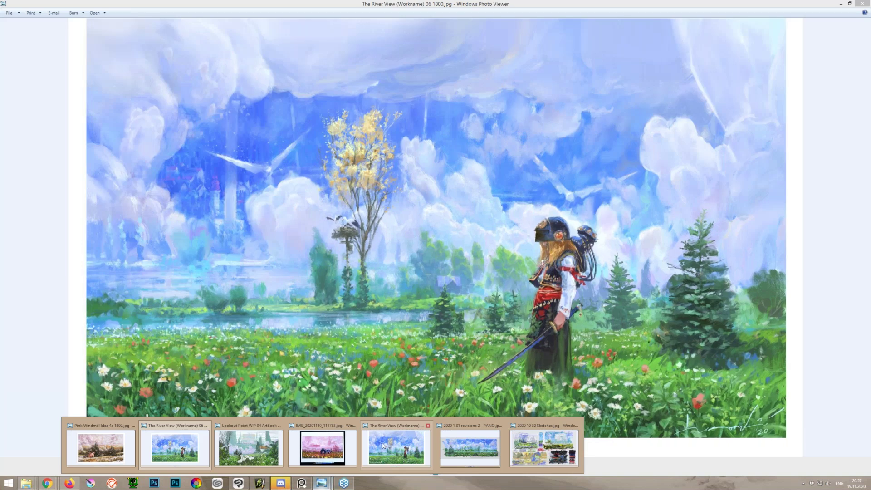
mouse_move(231, 447)
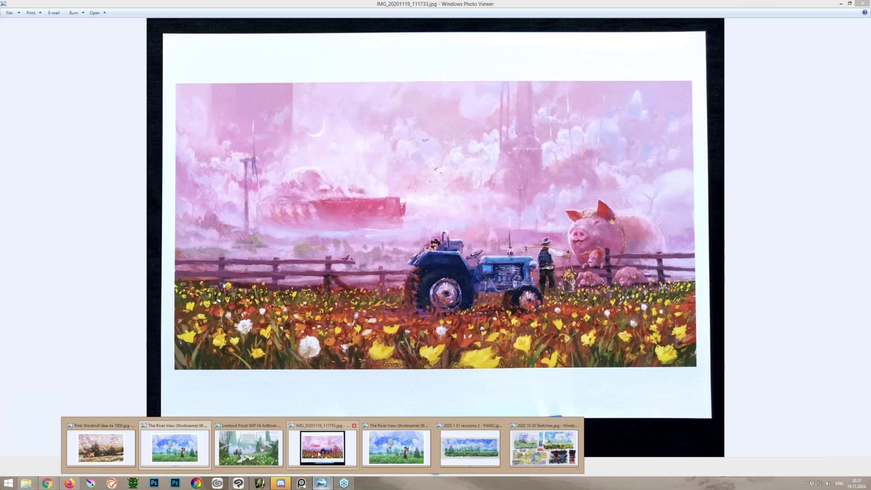
click(319, 453)
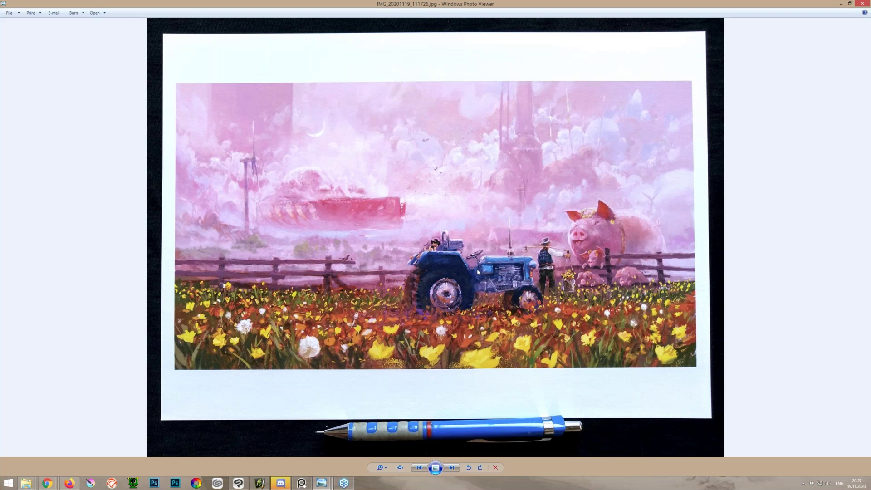
Step: Look back through the earlier print photos, from the pink tractor print past the purple flower landscape
key(Left)
key(Left)
key(Left)
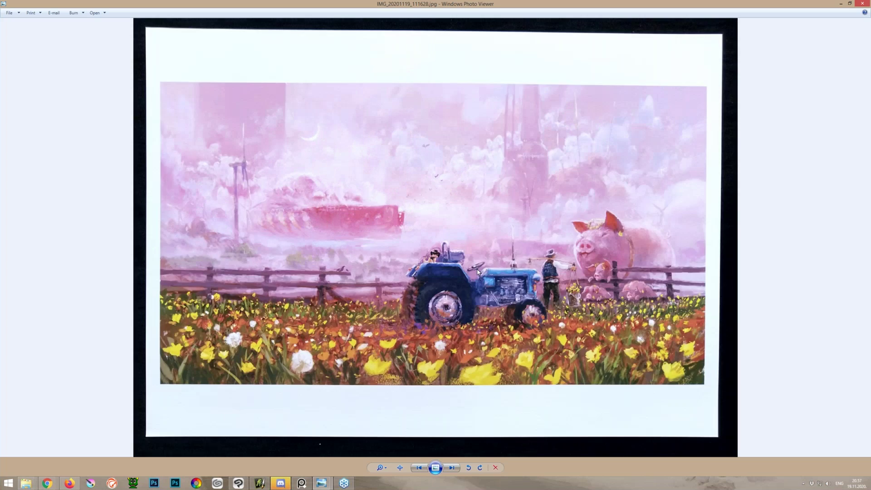
key(Left)
key(Left)
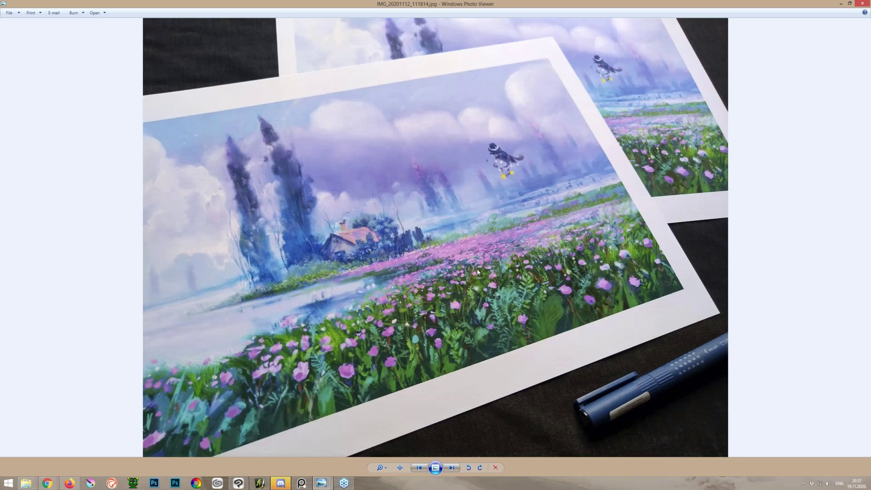
key(Left)
key(Left)
key(Left)
Step: Examine print photo IMG_20201104_134058.jpg enlarged and in full, and minimize the viewer windows to return to the painting
key(Right)
scroll(516, 240, up, 2)
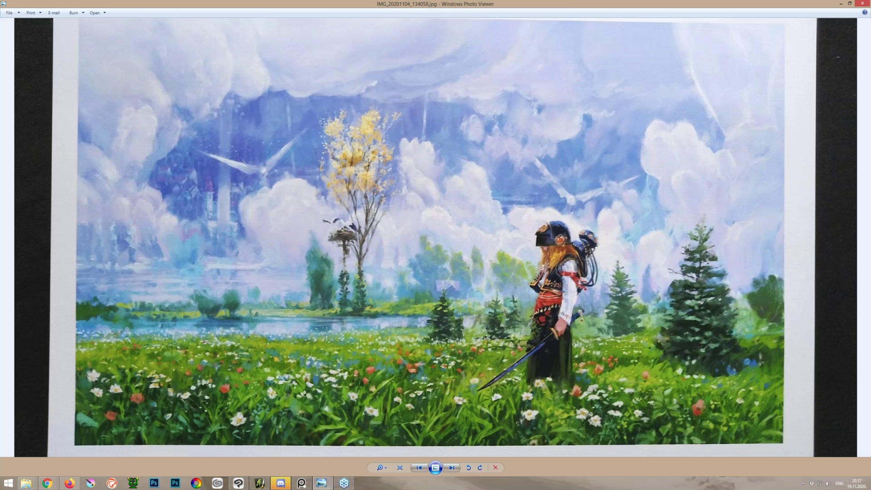
scroll(435, 235, down, 1)
scroll(435, 235, down, 1)
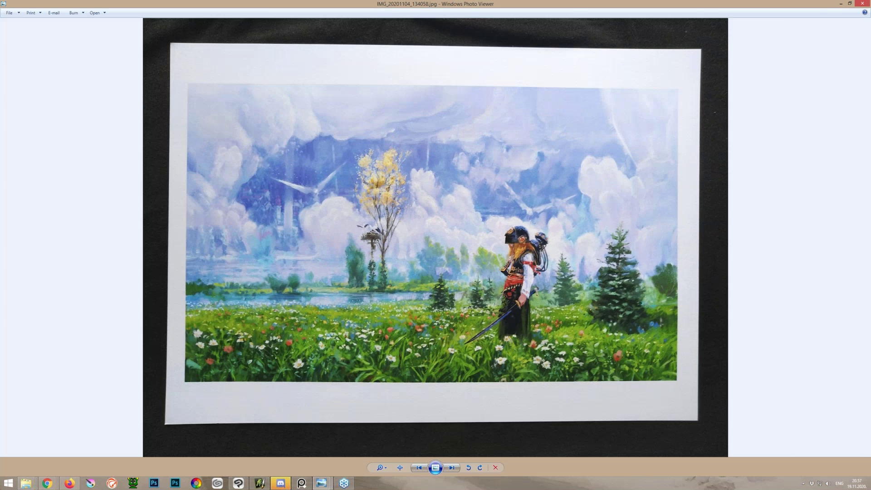
scroll(435, 236, up, 1)
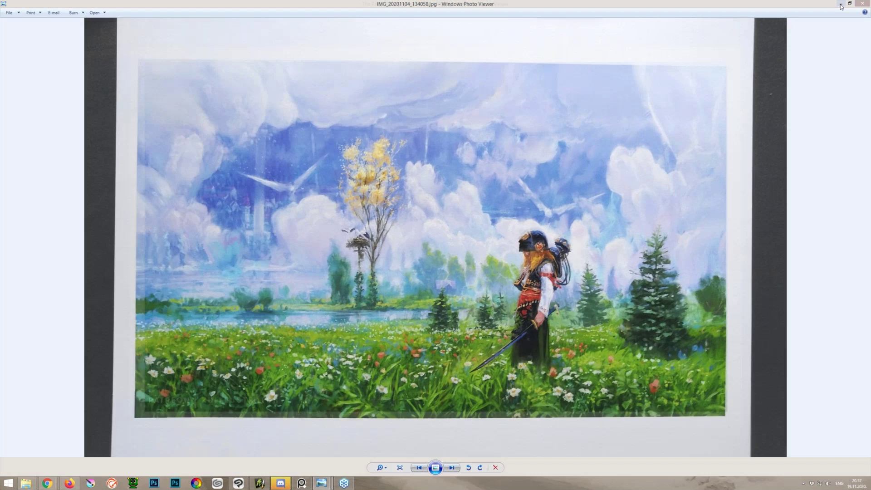
click(841, 4)
click(840, 4)
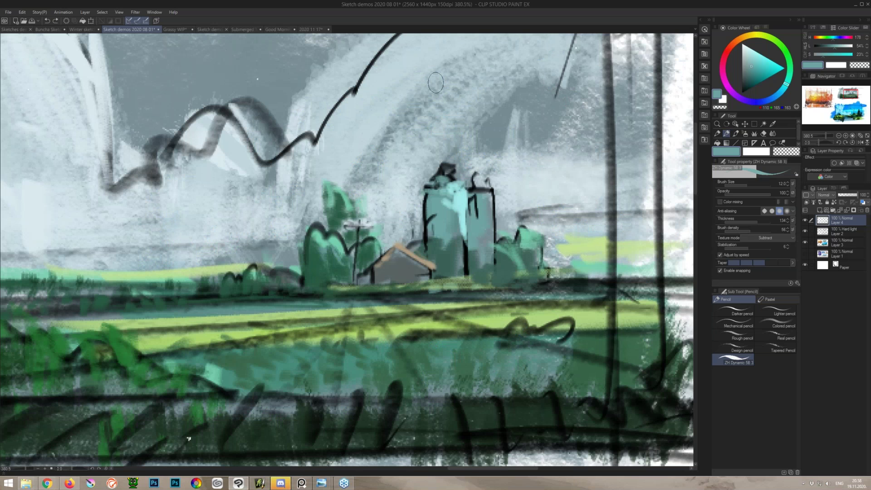
Step: Fill the larger silo's face with sampled teal and add a lighter green dab of foliage at its lower part
mouse_move(458, 200)
mouse_down()
mouse_move(447, 221)
mouse_move(455, 241)
mouse_up()
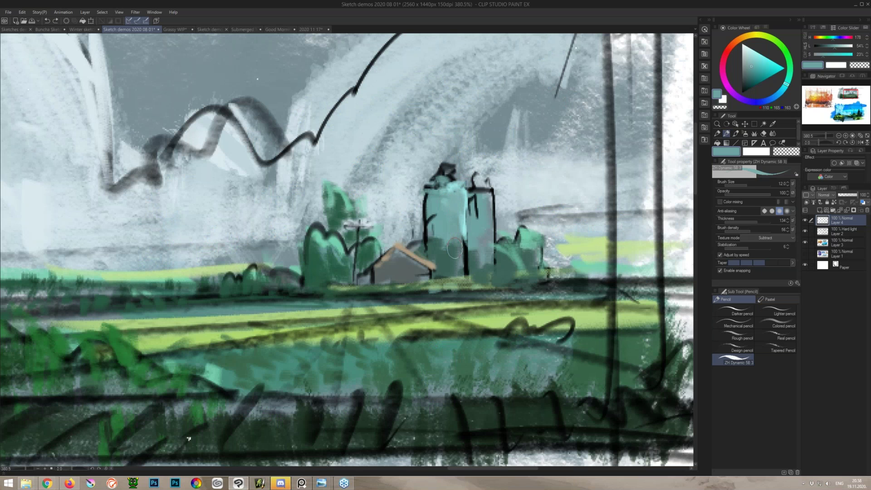
alt+click(465, 194)
drag(466, 196, 464, 247)
drag(466, 192, 462, 259)
alt+click(461, 247)
alt+click(526, 240)
drag(429, 228, 430, 238)
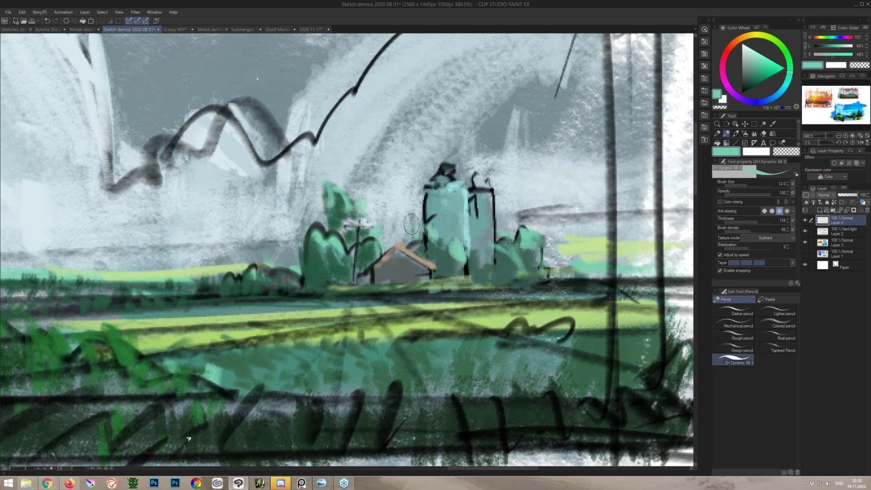
Step: Paint over the silos' dark outlines with sampled teal and sky tones, and lighten the top of the smaller silo
alt+click(424, 240)
drag(424, 240, 407, 223)
drag(457, 247, 457, 266)
alt+click(439, 265)
alt+click(471, 183)
drag(472, 185, 490, 189)
alt+click(483, 200)
alt+click(431, 191)
drag(432, 191, 425, 214)
Step: Sample the bush green and extend the foliage at the outer edge of the bushes beside the house
alt+click(455, 247)
alt+click(433, 250)
alt+click(315, 258)
drag(316, 258, 299, 269)
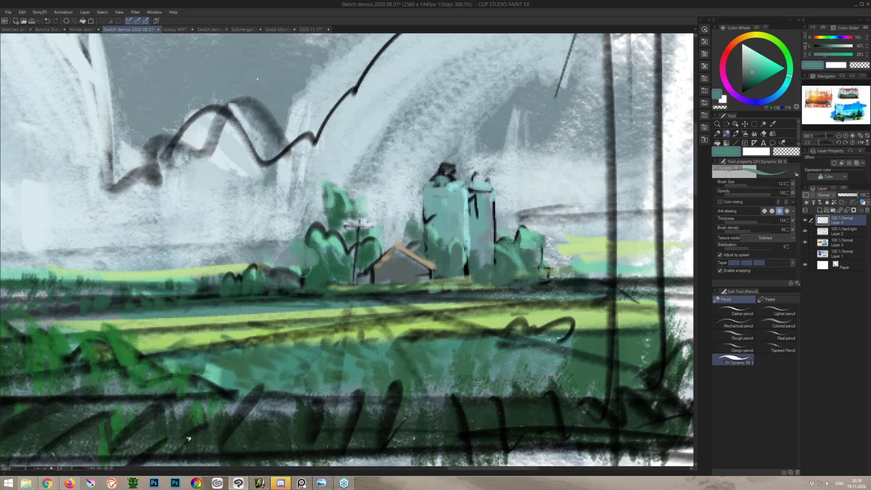
Step: Paint the house's front wall in grey-teal and dark blue, undoing the last stray strokes beside it
alt+click(400, 265)
mouse_move(380, 268)
mouse_down()
mouse_move(376, 287)
mouse_move(399, 277)
mouse_move(420, 282)
mouse_up()
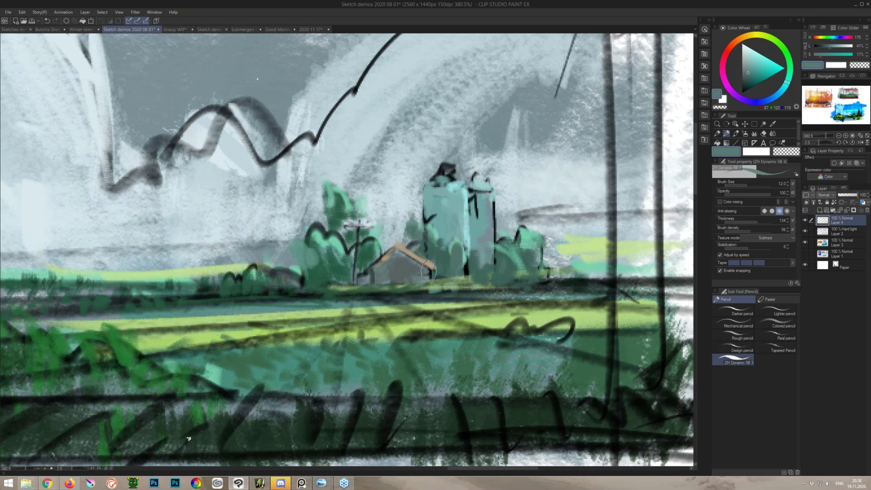
click(776, 96)
drag(754, 75, 754, 79)
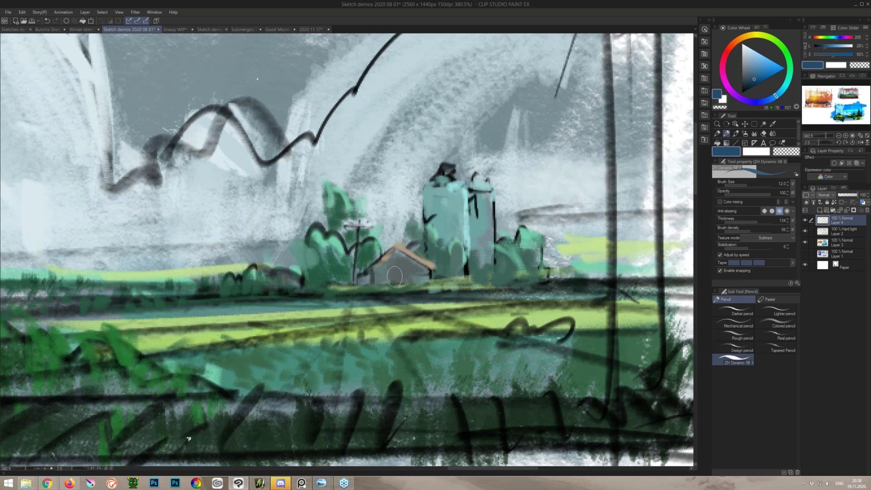
mouse_move(390, 278)
mouse_down()
mouse_move(380, 271)
mouse_move(416, 276)
mouse_move(457, 266)
mouse_move(480, 274)
mouse_up()
alt+click(463, 265)
key(ctrl+z)
key(ctrl+z)
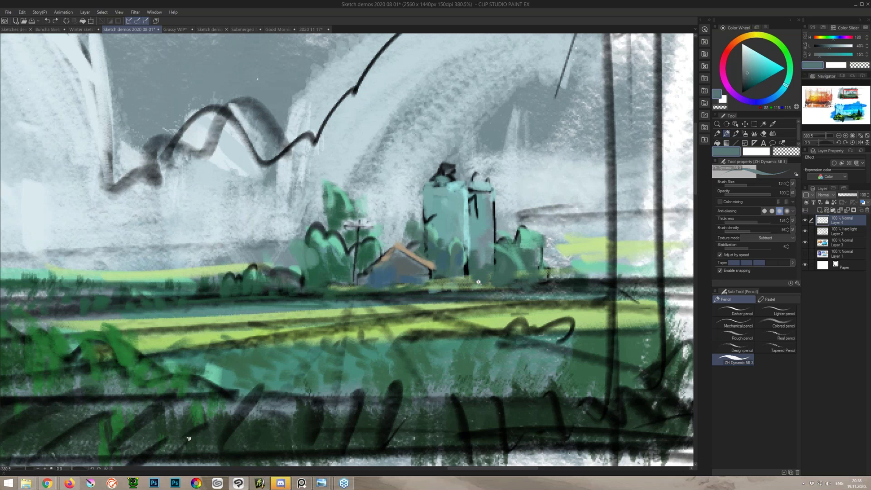
Step: Hide and show Layer 4 and the Hard light line-sketch Layer 2 to compare the landscape with and without them
scroll(478, 282, down, 3)
scroll(479, 282, up, 2)
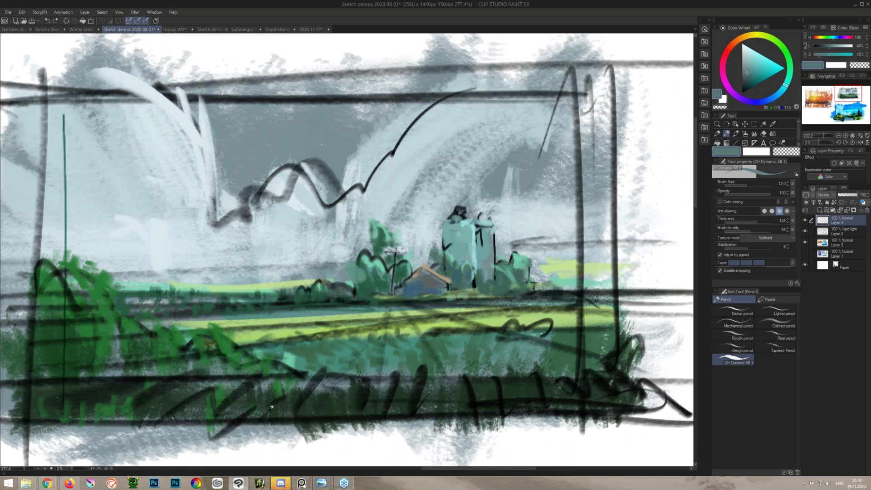
click(805, 220)
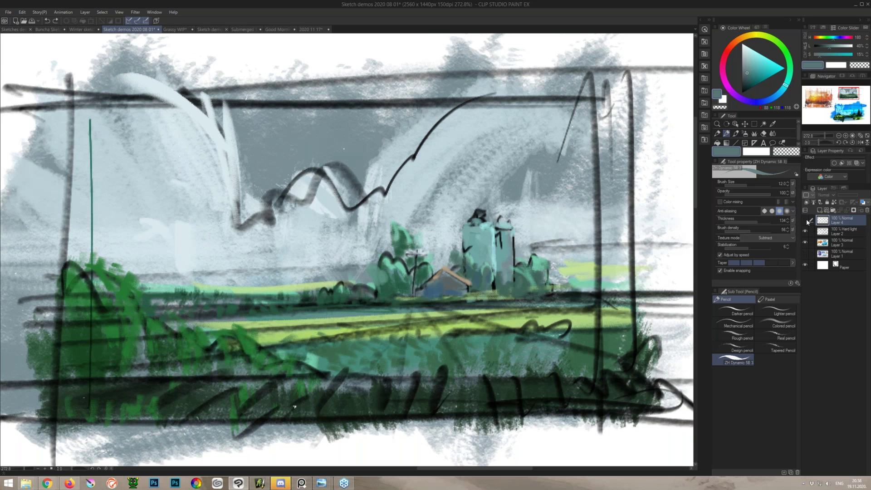
click(805, 220)
click(805, 230)
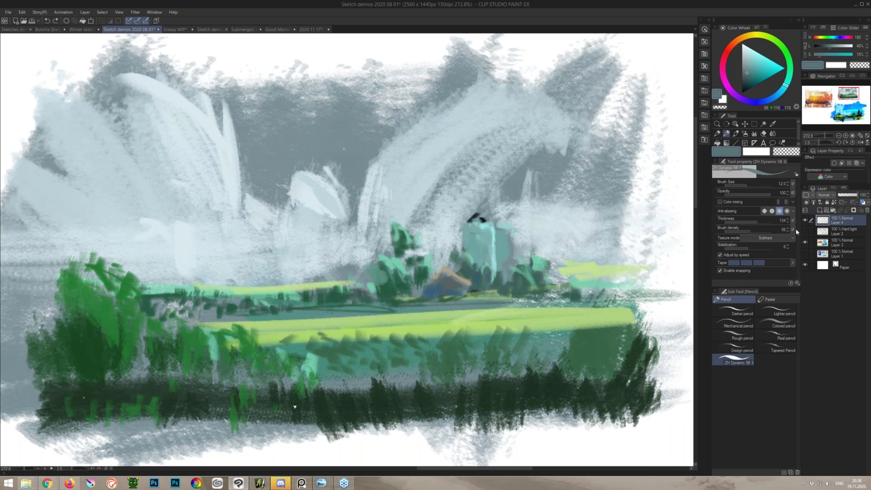
click(805, 231)
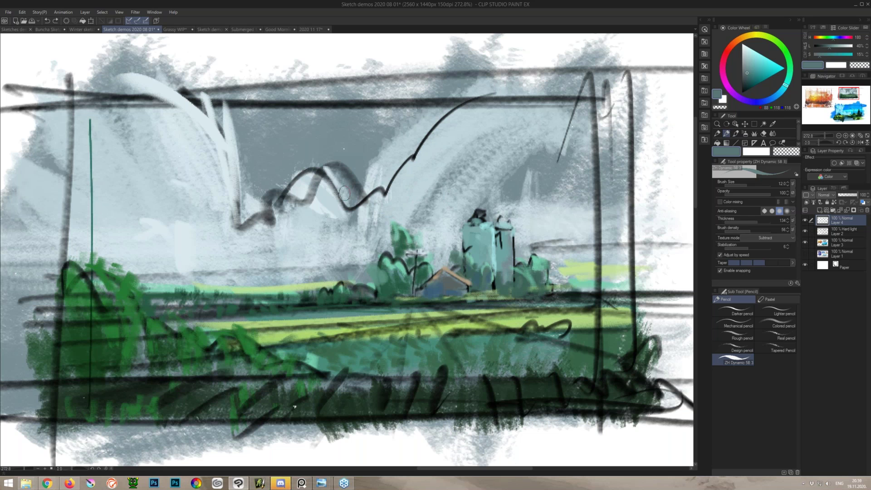
Step: Brush sampled pale yellow-green strokes along the distant fields on both sides of the farm buildings
scroll(413, 223, down, 5)
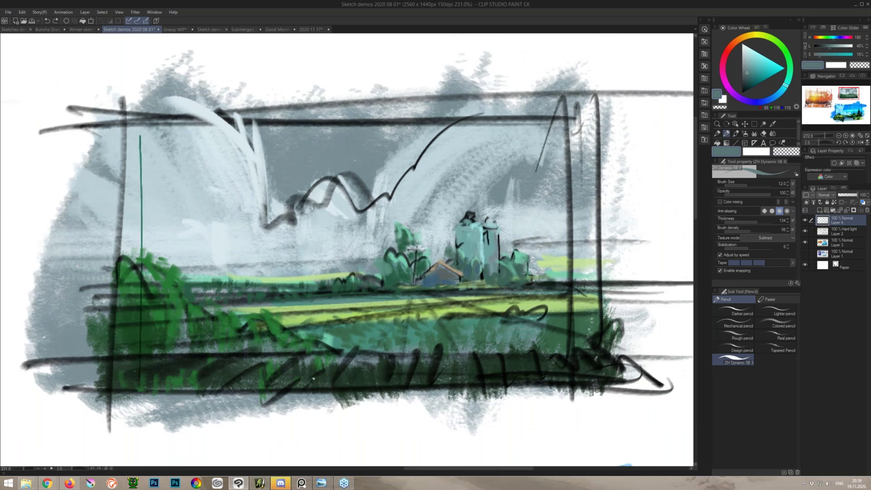
scroll(489, 213, down, 3)
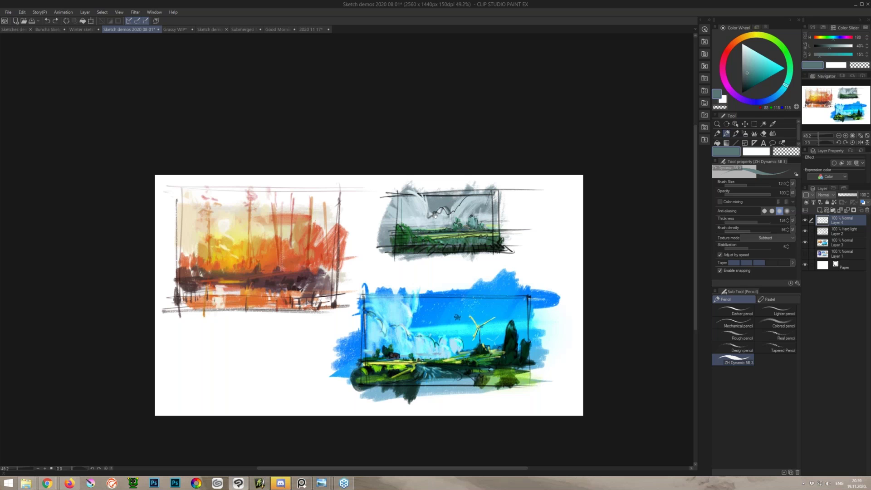
scroll(446, 220, up, 5)
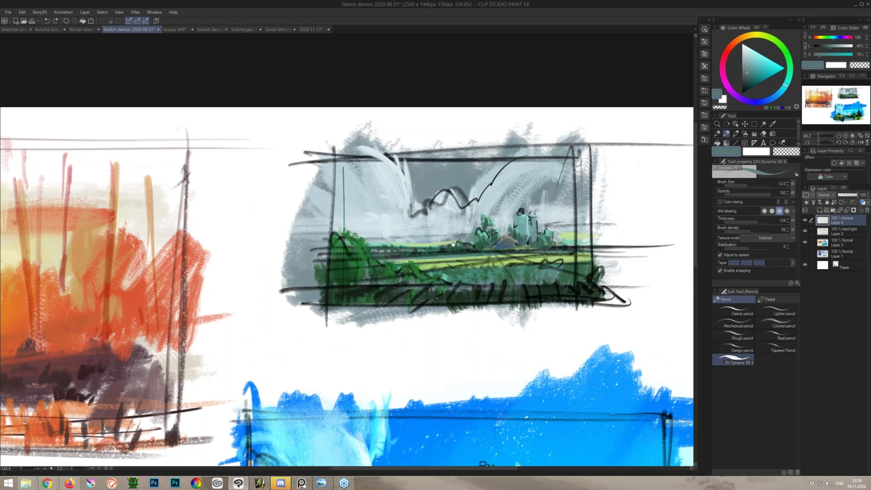
mouse_move(452, 244)
mouse_down()
mouse_move(426, 203)
mouse_move(361, 268)
mouse_up()
scroll(425, 229, up, 3)
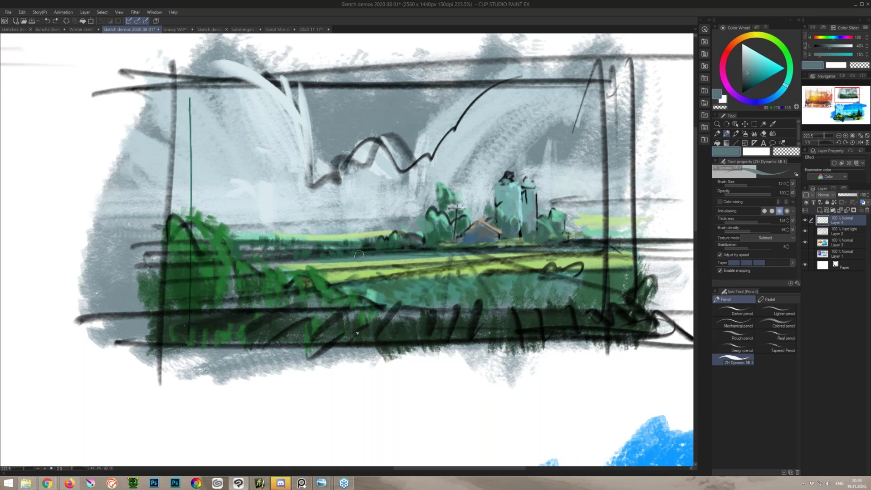
alt+click(594, 219)
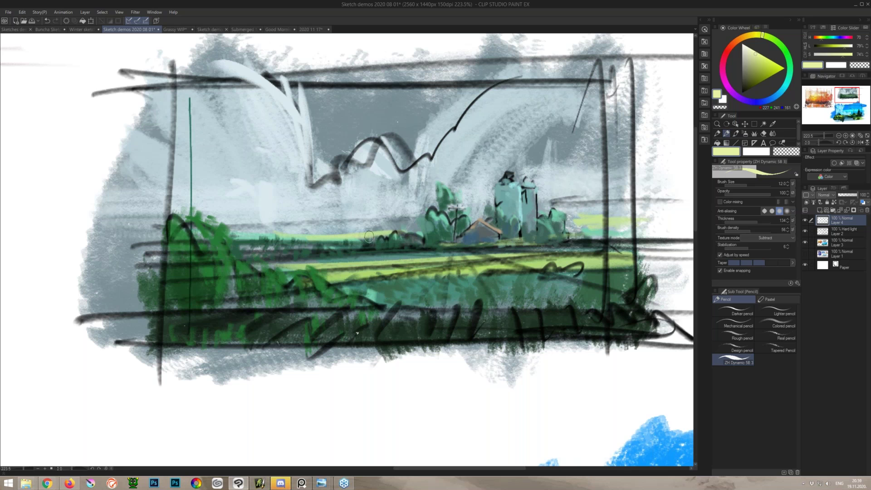
mouse_move(575, 226)
mouse_down()
mouse_move(630, 217)
mouse_move(598, 215)
mouse_up()
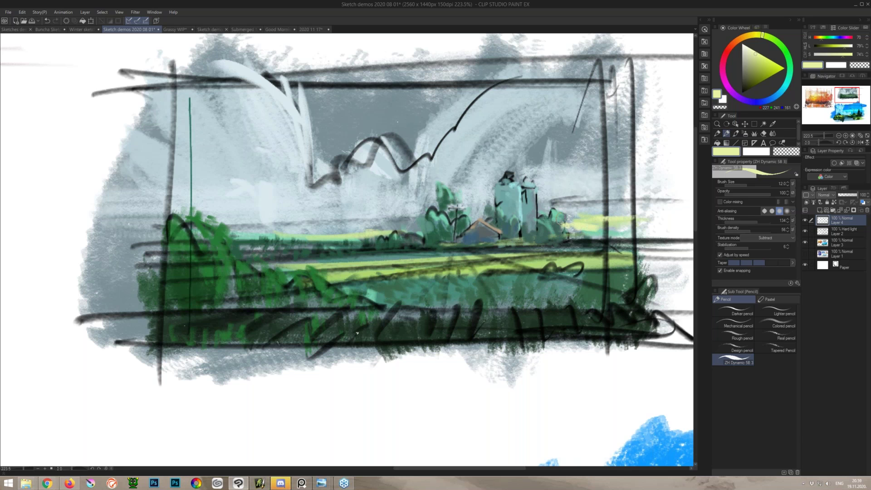
Step: Sample dark green from the tree line and dab small distant trees along the far field's horizon
alt+click(391, 241)
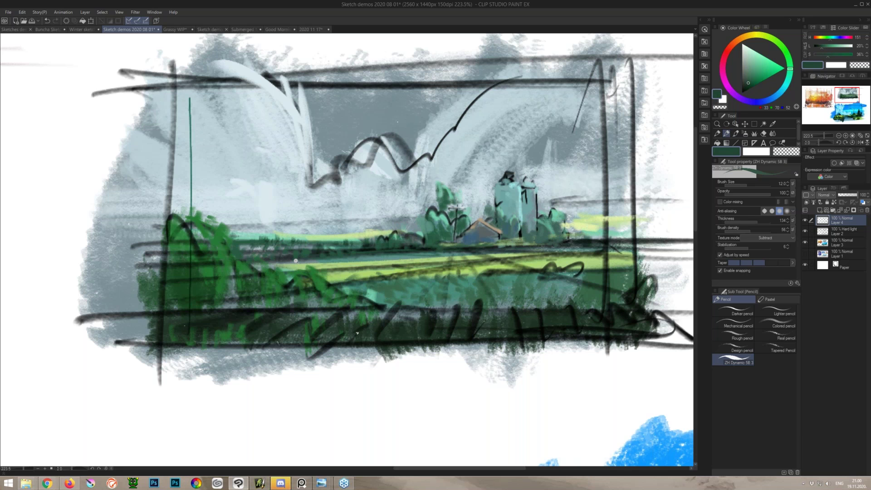
scroll(295, 261, up, 2)
scroll(295, 261, up, 1)
alt+click(339, 230)
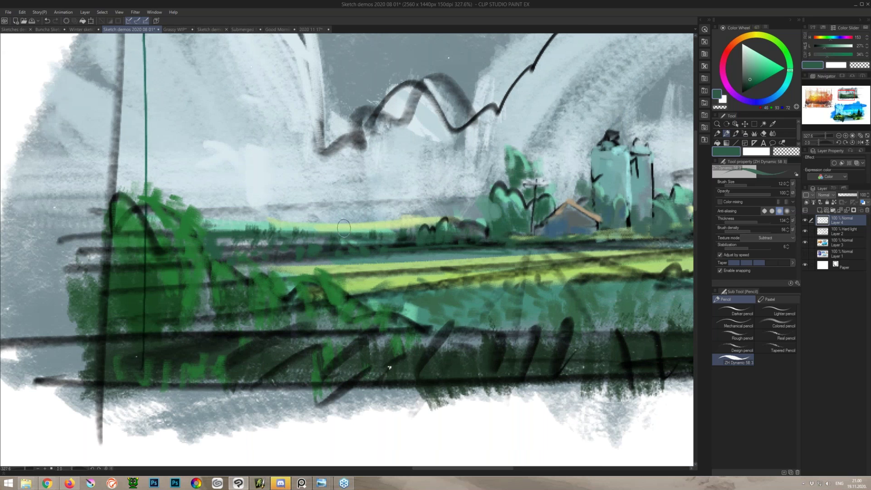
alt+click(338, 231)
alt+click(333, 234)
drag(316, 220, 306, 222)
drag(293, 218, 292, 221)
drag(233, 218, 232, 224)
drag(225, 214, 224, 218)
Step: Blend the distant tree line with sampled teal and add a light green touch to the far field
alt+click(226, 225)
drag(225, 225, 244, 228)
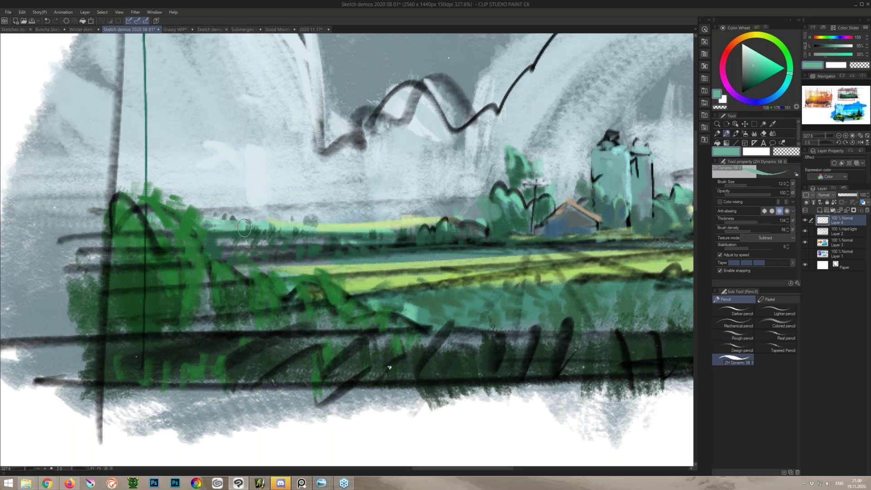
alt+click(318, 225)
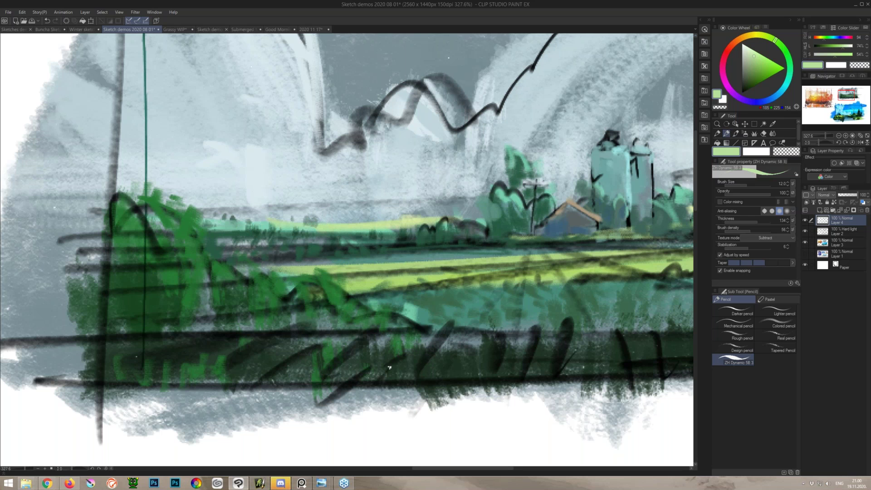
drag(319, 226, 311, 224)
Step: Sample pale blue from the sky and brush light cloud strokes into the left side of the landscape's sky
scroll(382, 256, down, 2)
scroll(381, 257, down, 1)
drag(381, 257, 378, 301)
alt+click(401, 178)
mouse_move(410, 177)
mouse_down()
mouse_move(397, 161)
mouse_move(390, 183)
mouse_up()
key(ctrl+z)
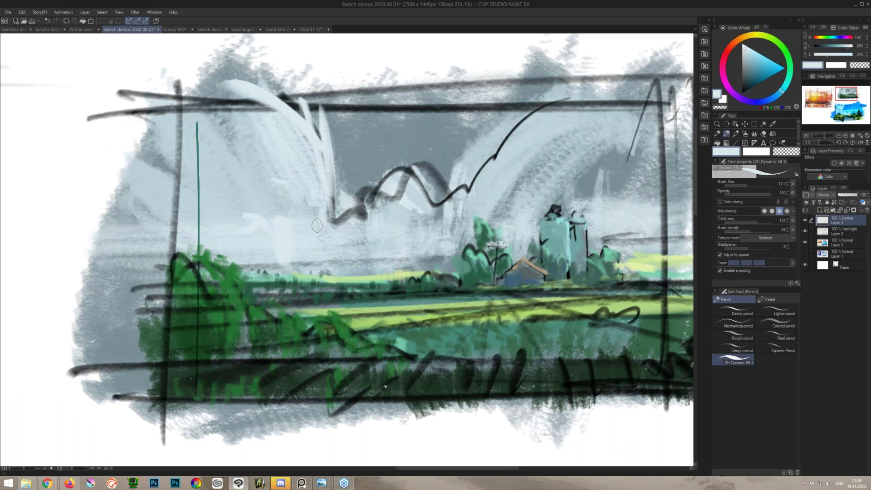
mouse_move(271, 153)
mouse_down()
mouse_move(235, 157)
mouse_move(229, 224)
mouse_up()
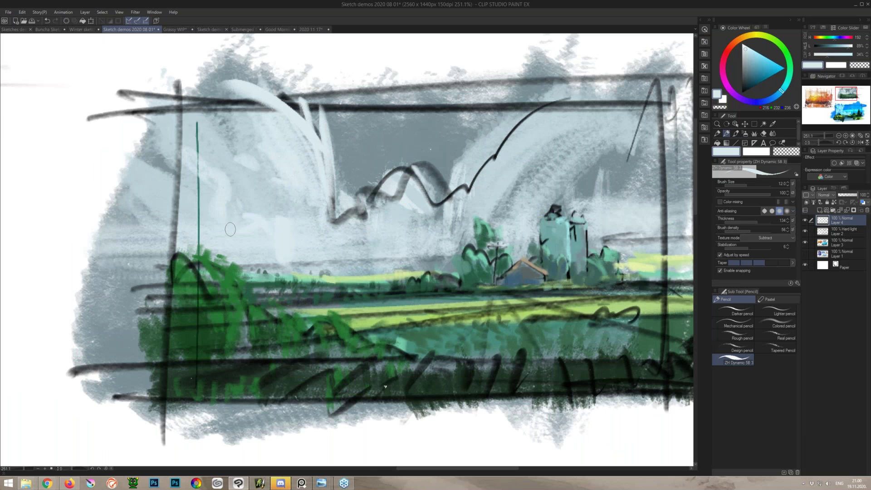
Step: Try sampled grey-blue shadow strokes under the clouds on the landscape's left side, and undo them
alt+click(425, 262)
mouse_move(232, 176)
mouse_down()
mouse_move(274, 195)
mouse_move(234, 200)
mouse_move(202, 166)
mouse_move(159, 218)
mouse_up()
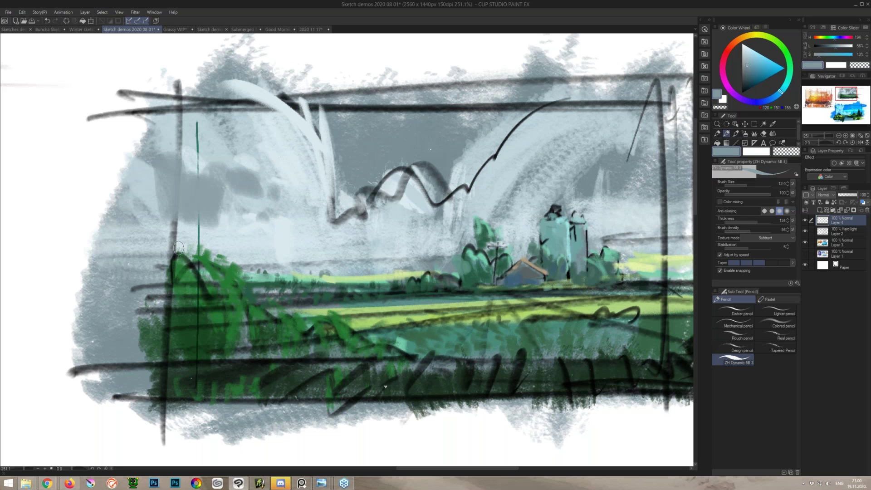
key(ctrl+z)
key(ctrl+z)
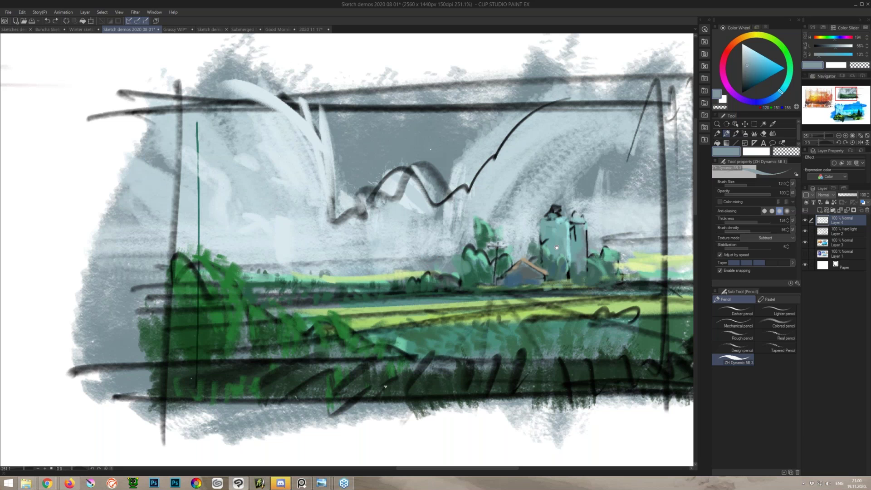
Step: Sample teal and dark green around the farm buildings, touch up the foliage beside the silos, and undo the last stroke
drag(556, 247, 484, 232)
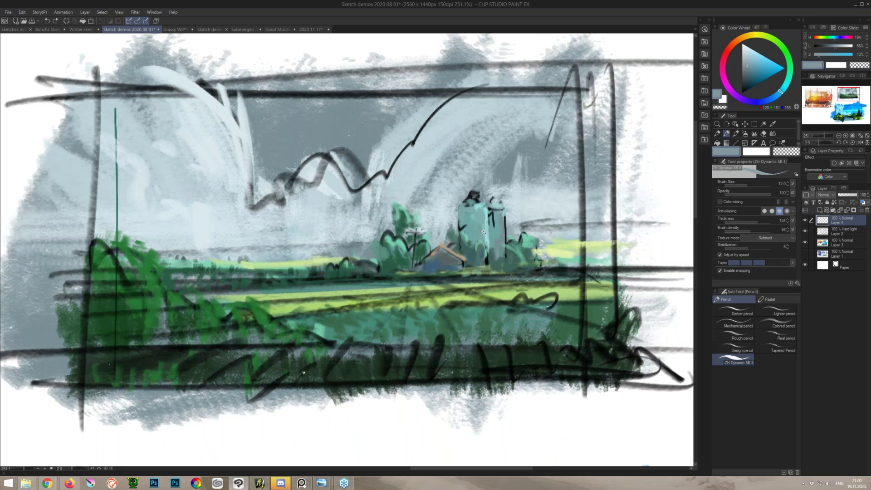
scroll(483, 232, up, 2)
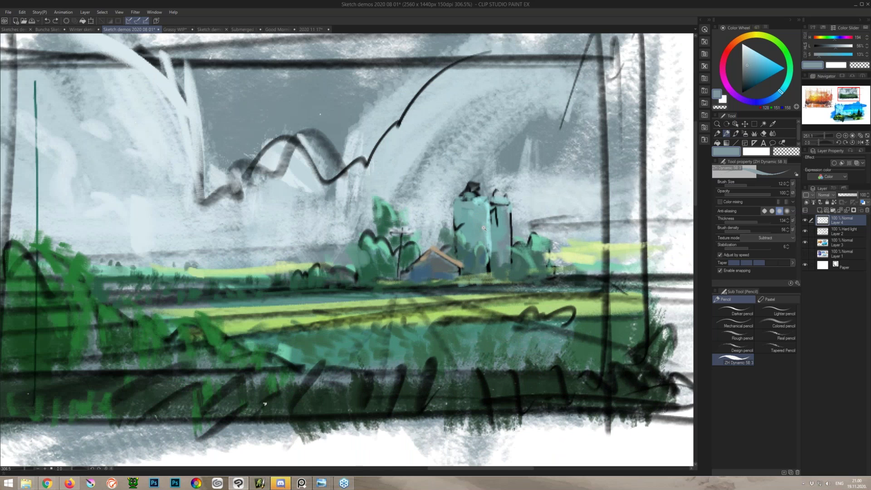
scroll(484, 228, up, 1)
alt+click(466, 262)
alt+click(455, 247)
mouse_move(456, 239)
mouse_down()
mouse_move(492, 223)
mouse_move(459, 257)
mouse_move(459, 249)
mouse_move(465, 268)
mouse_move(491, 283)
mouse_up()
alt+click(457, 245)
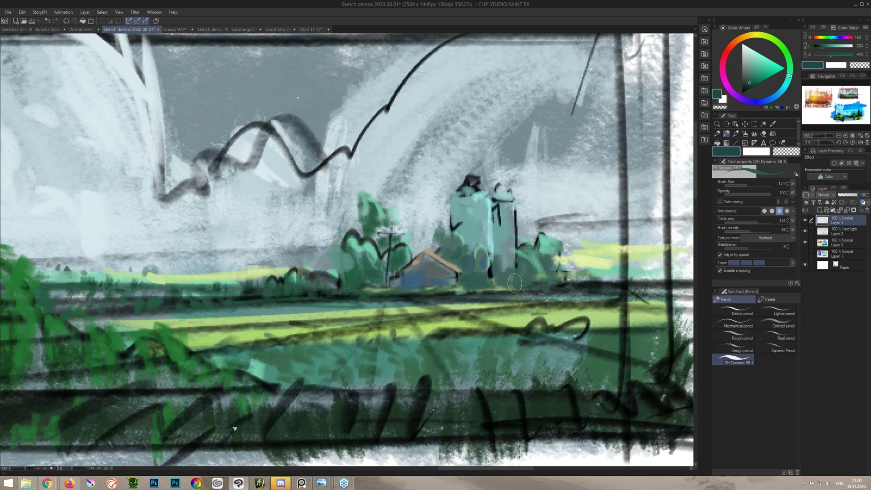
key(ctrl+z)
Step: Show the Good Morning, World WIP 03 painting and check its image resolution settings without changing them
click(281, 31)
click(21, 12)
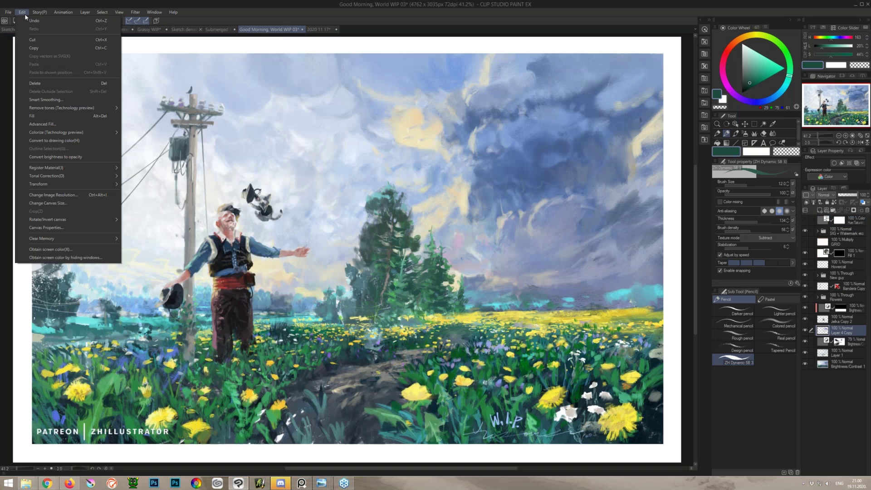
click(70, 198)
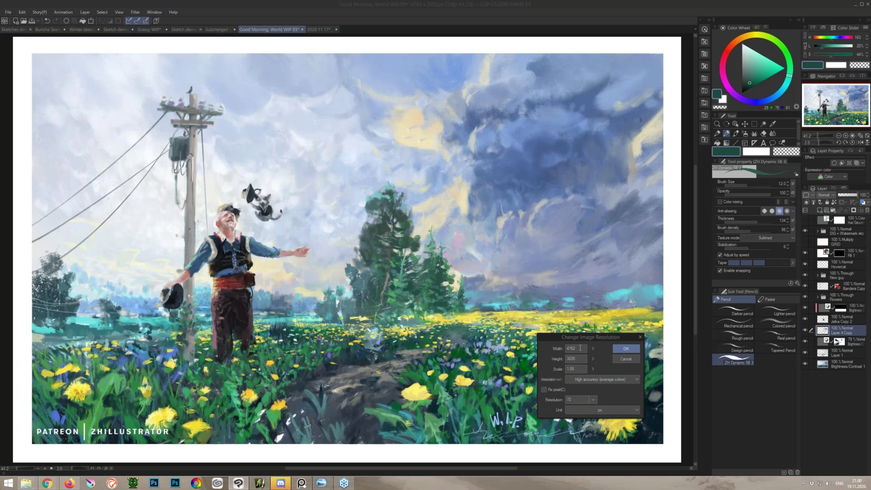
click(641, 338)
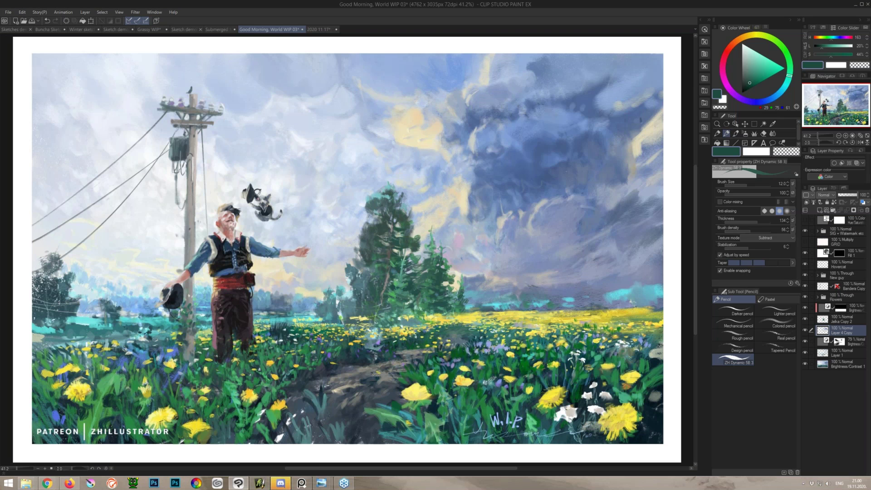
scroll(446, 259, up, 1)
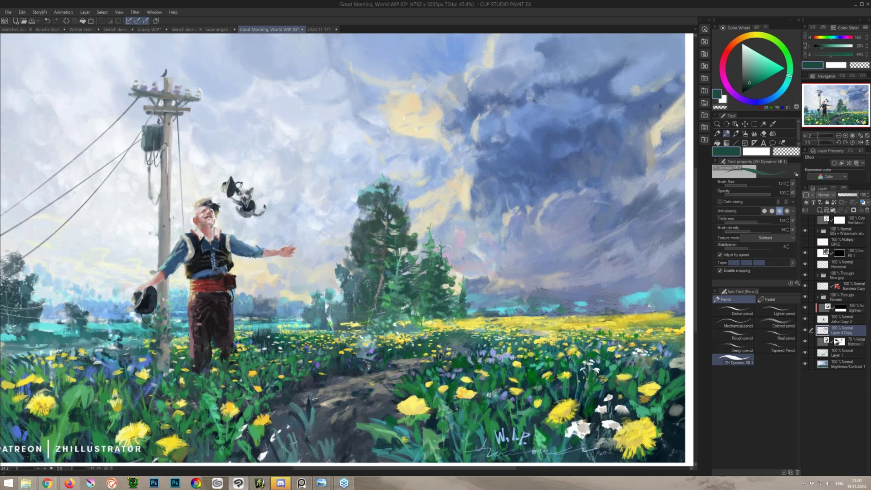
scroll(445, 259, up, 1)
scroll(384, 261, down, 2)
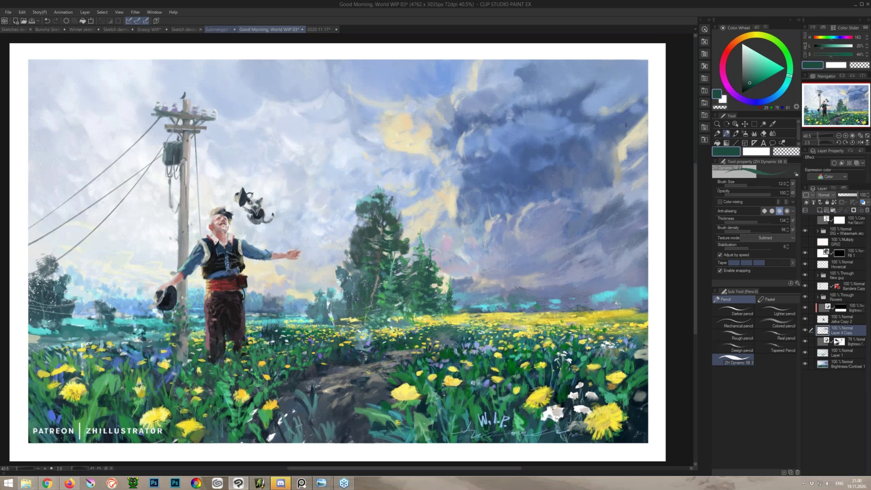
Step: Look through the 2020 11 17, Good Morning, World and Winter sketch documents, and return to Sketch demos 2020 08 01
click(855, 7)
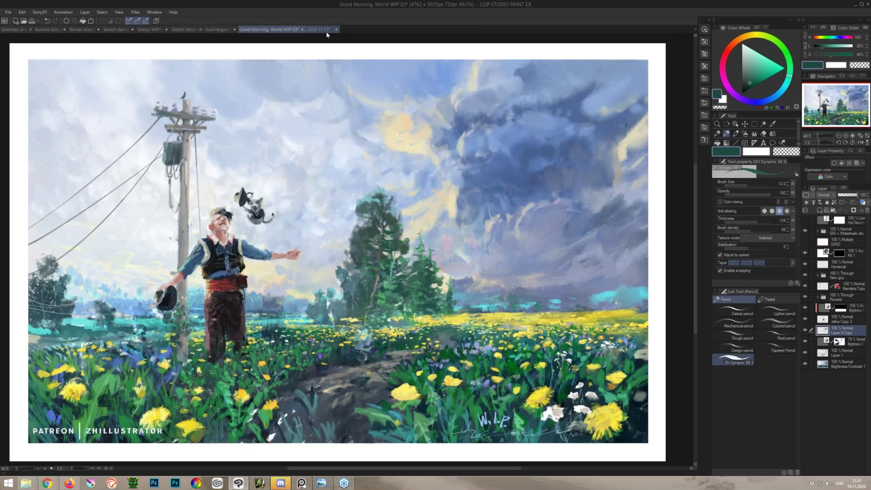
click(327, 31)
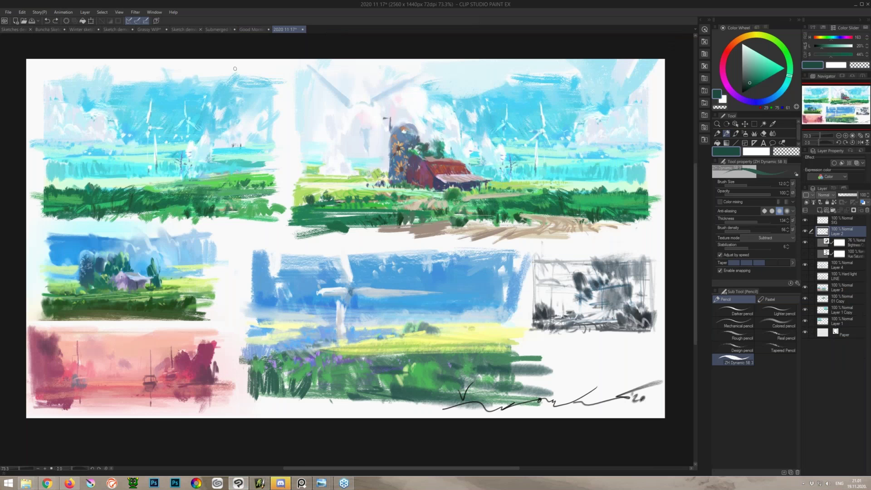
click(252, 30)
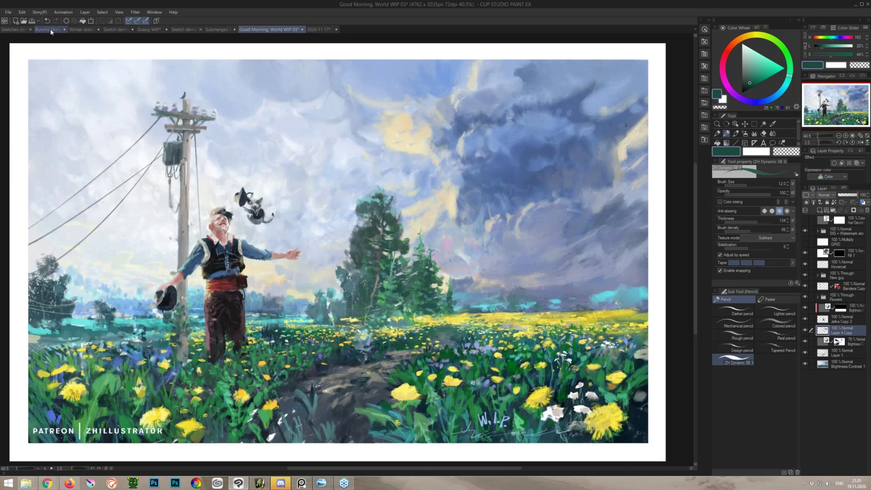
click(52, 30)
click(97, 30)
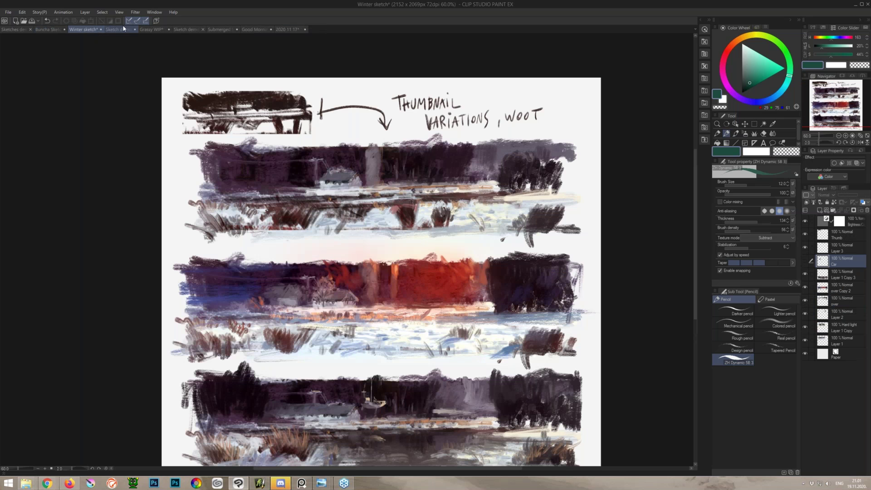
click(121, 30)
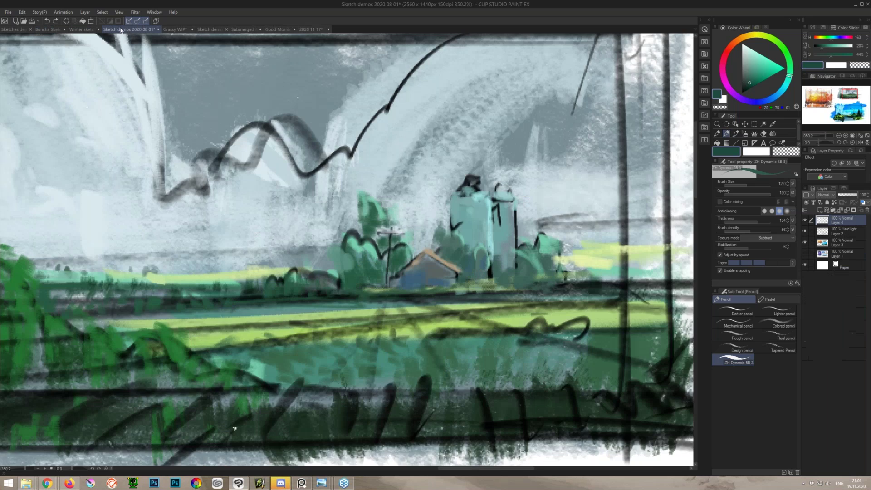
Step: Refine the trees around the farmhouse with sampled greens using the ZH Soft Pencil 2 pen, and review the whole thumbnail
scroll(289, 101, down, 4)
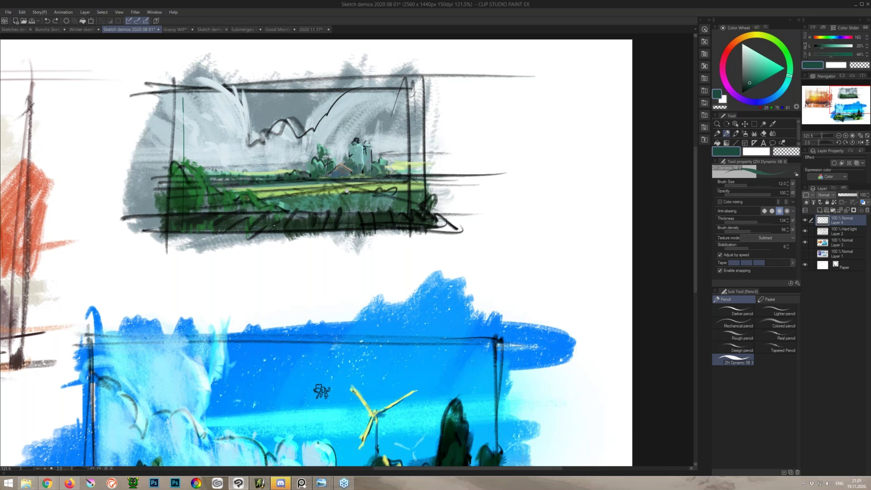
mouse_move(347, 191)
mouse_down()
mouse_move(379, 186)
mouse_move(392, 252)
mouse_move(445, 301)
mouse_up()
key(p)
alt+click(389, 211)
mouse_move(389, 212)
mouse_down()
mouse_move(394, 228)
mouse_move(382, 238)
mouse_move(345, 214)
mouse_up()
alt+click(373, 240)
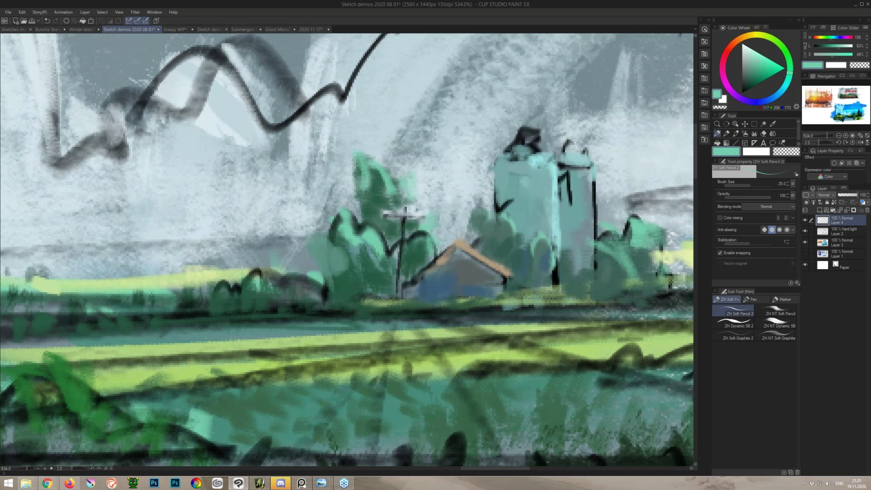
scroll(355, 257, down, 5)
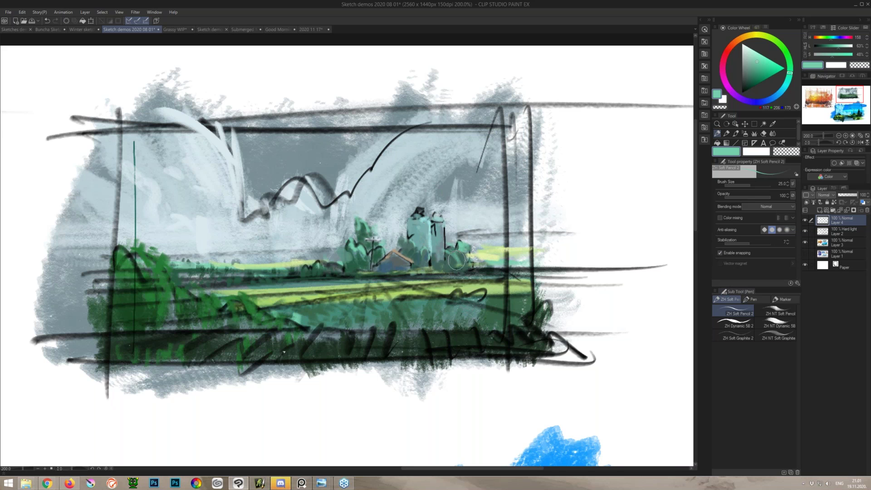
scroll(456, 260, down, 4)
scroll(456, 260, up, 6)
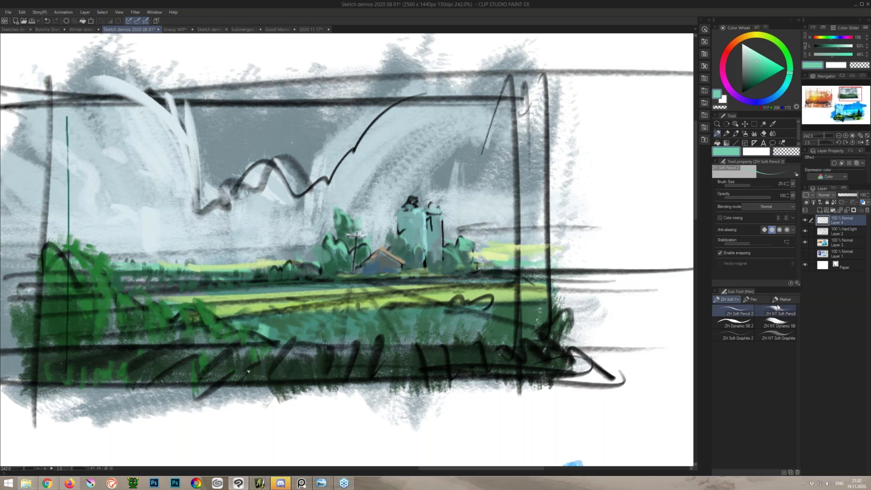
Step: Open ZH Rough Sketcher 2's detailed brush settings and toggle the Brush Size and Blending mode entries off and on in the tool properties
click(796, 283)
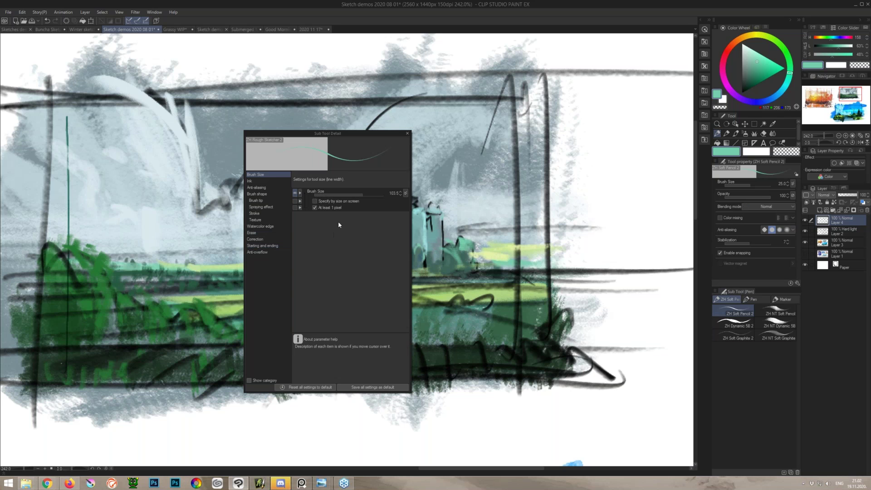
key(b)
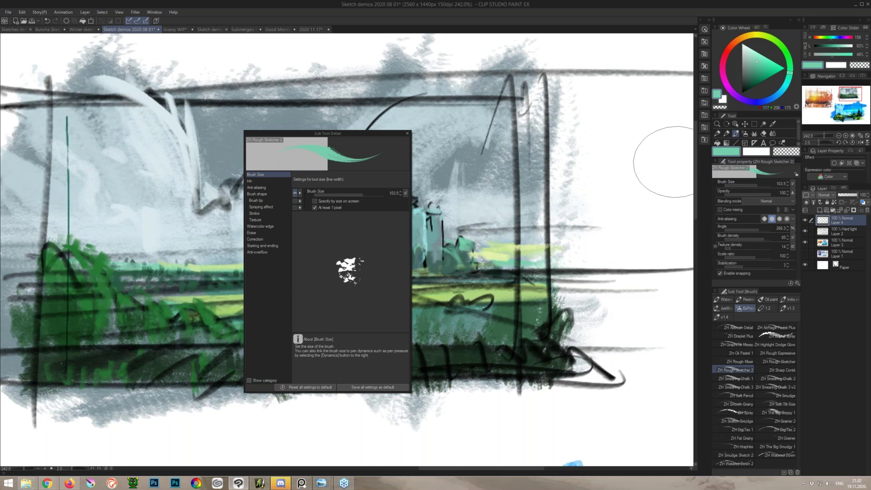
click(295, 195)
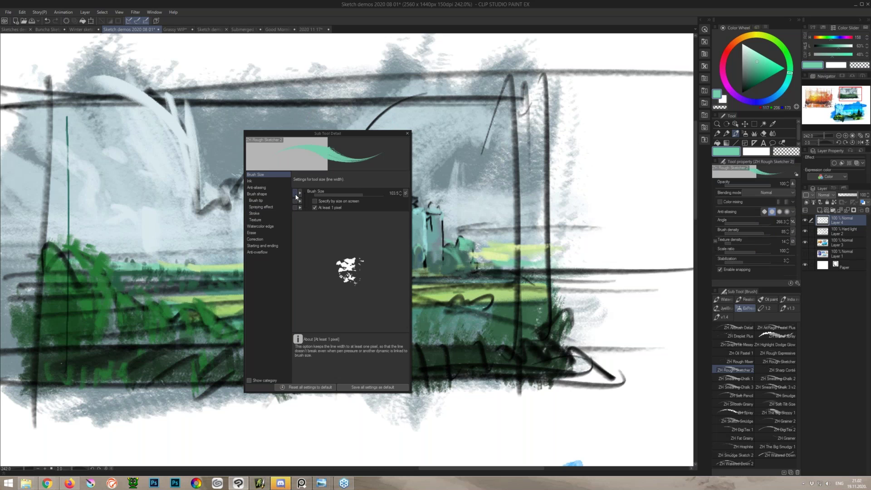
click(295, 194)
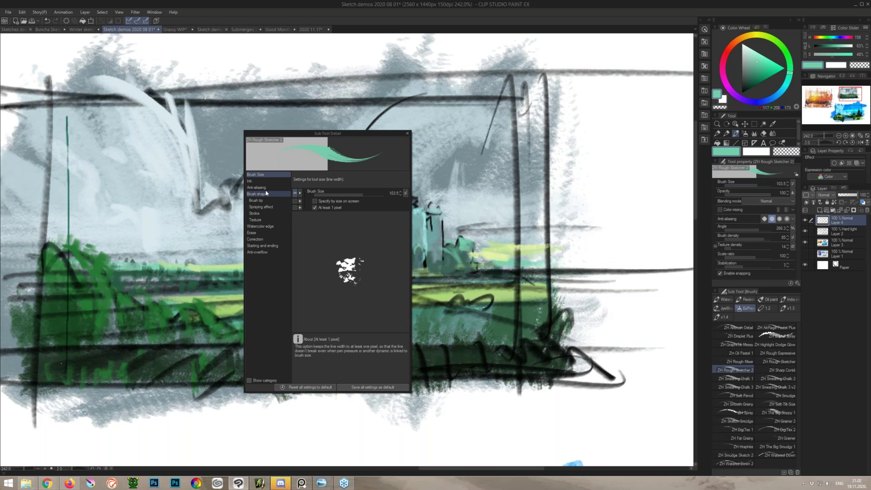
click(256, 181)
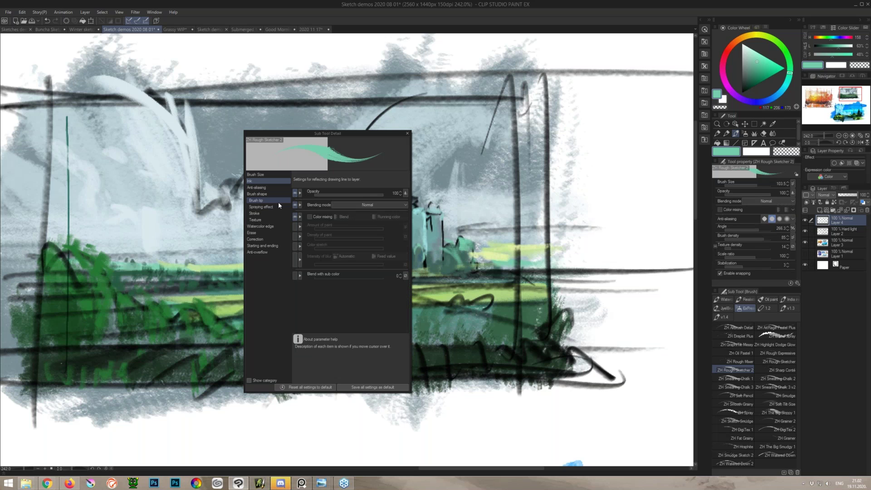
click(295, 205)
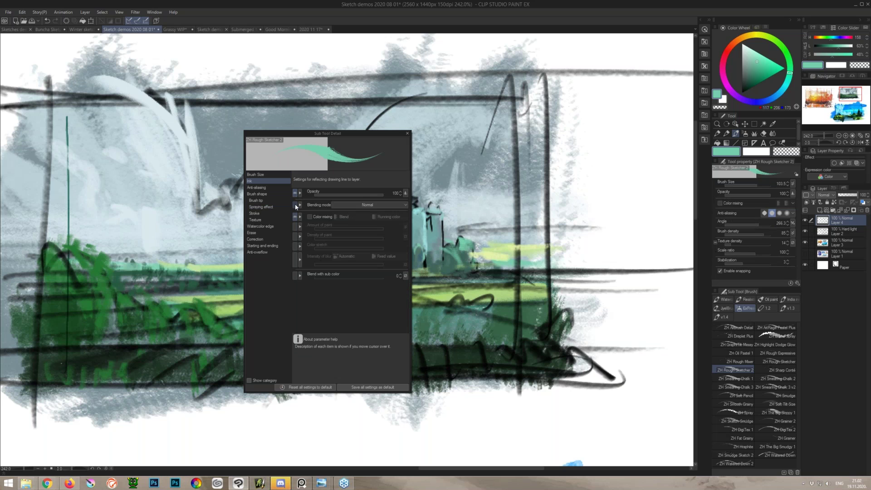
click(295, 205)
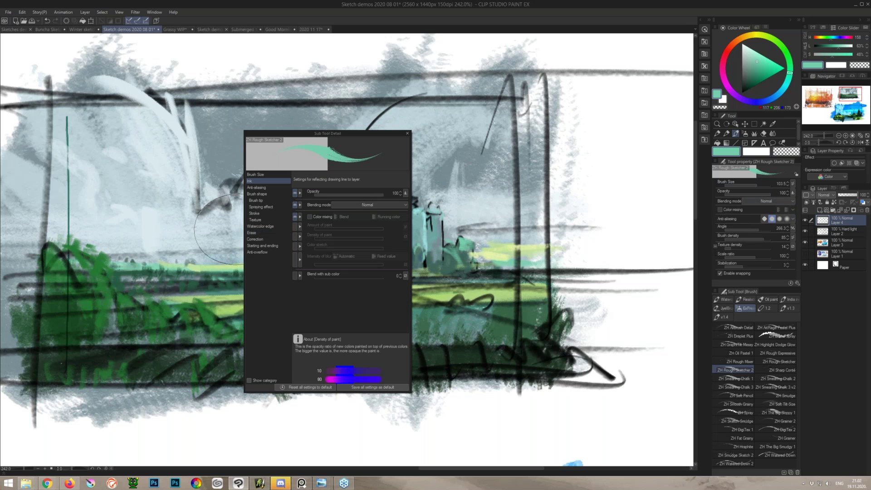
Step: Examine the brush tip and texture settings of ZH Rough Sketcher 2, including the Brush density and Texture density dynamics
click(265, 201)
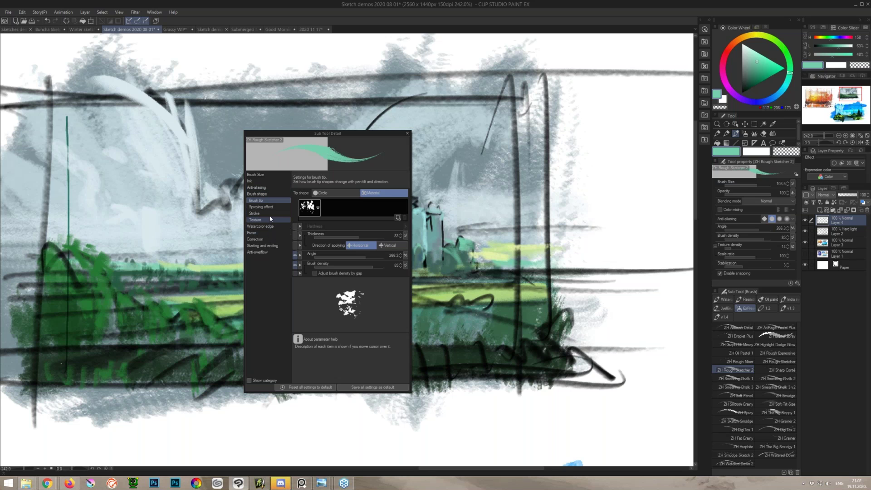
click(406, 265)
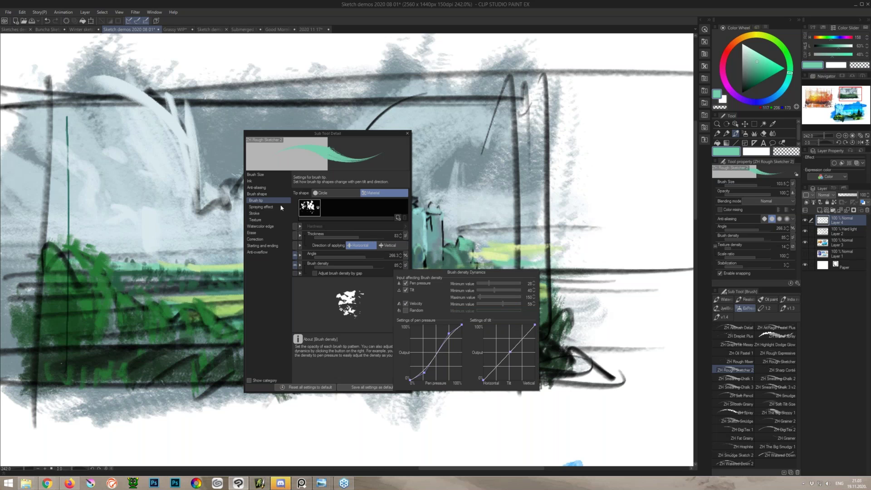
click(259, 221)
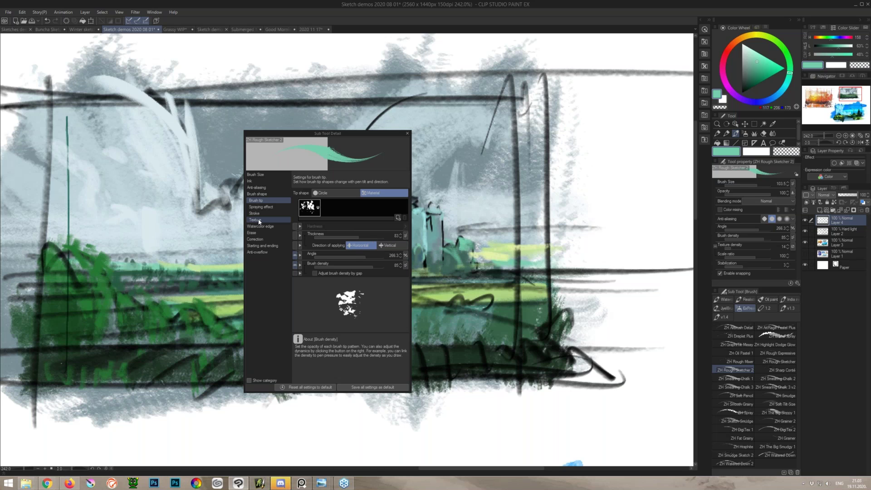
click(258, 221)
click(405, 201)
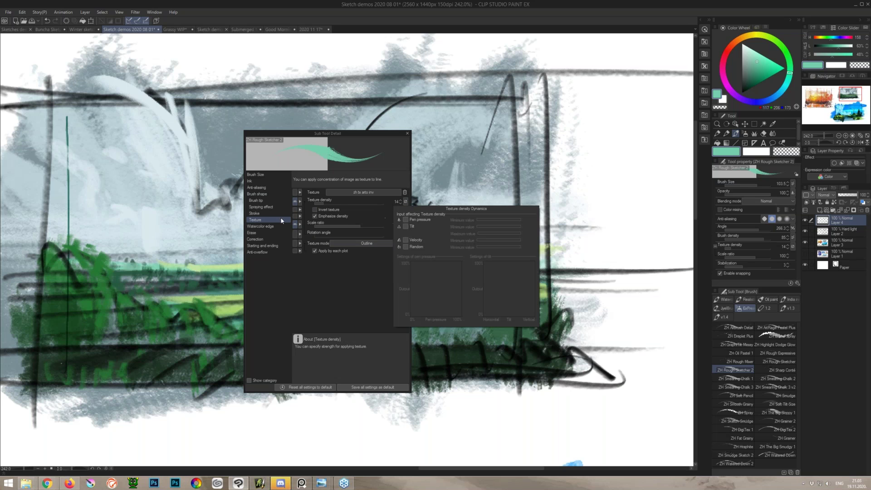
Step: Return to the Brush Size settings and show the Brush Size dynamics with the pen pressure and tilt curves
click(259, 201)
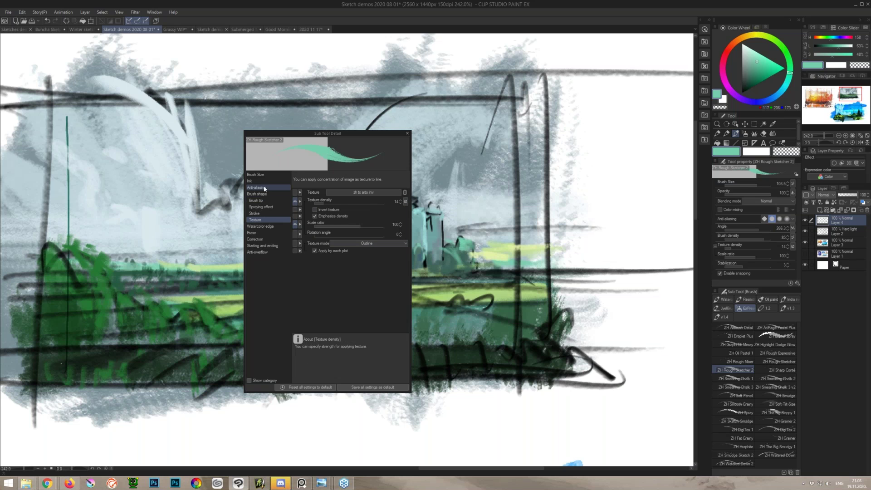
click(264, 173)
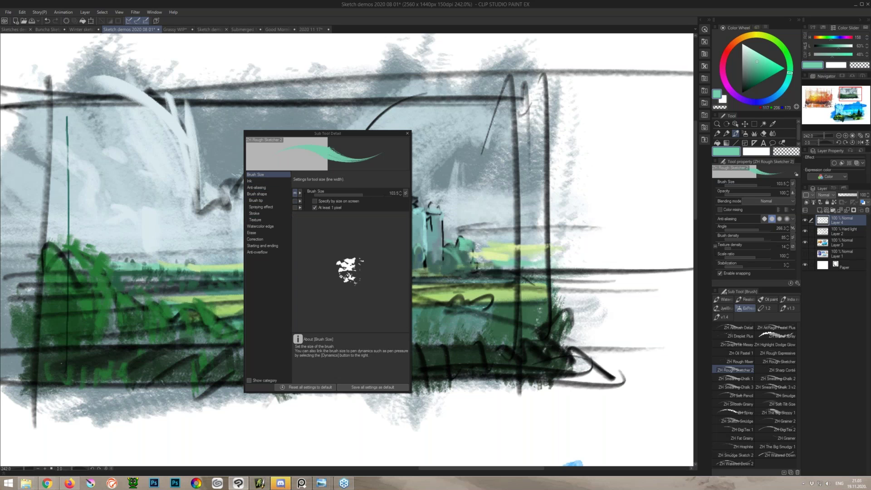
click(405, 194)
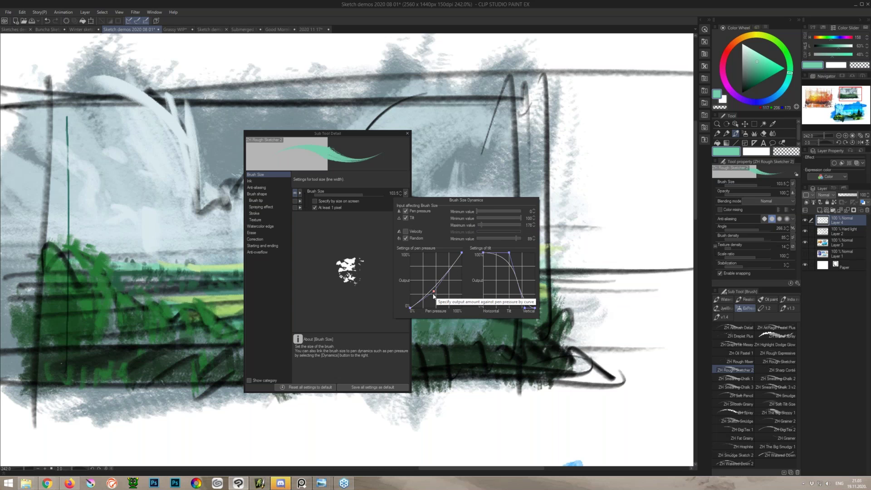
Step: Select the ZH Sketch Smudge brush and examine its Ink settings, including the Amount of paint dynamics with the pen pressure and tilt curves
click(739, 424)
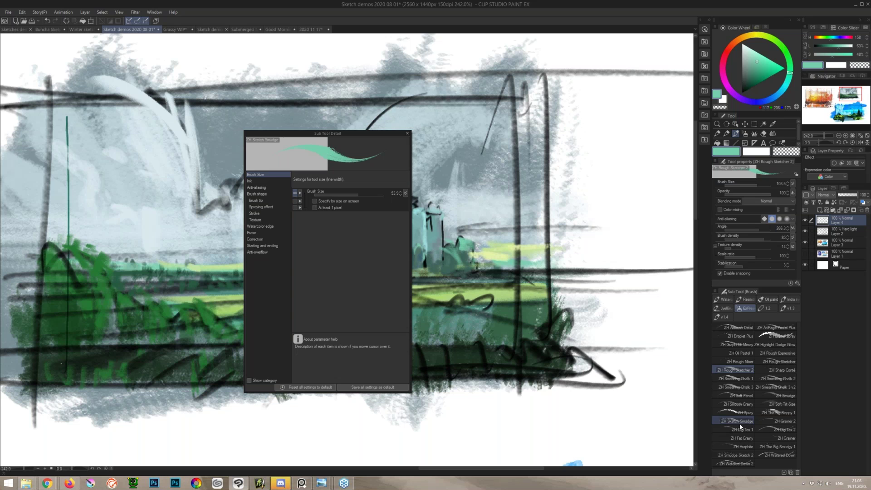
click(737, 421)
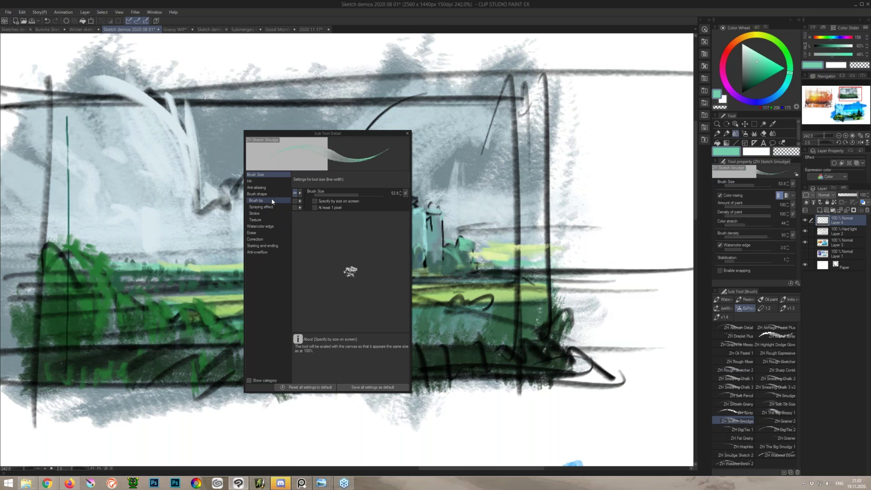
click(271, 181)
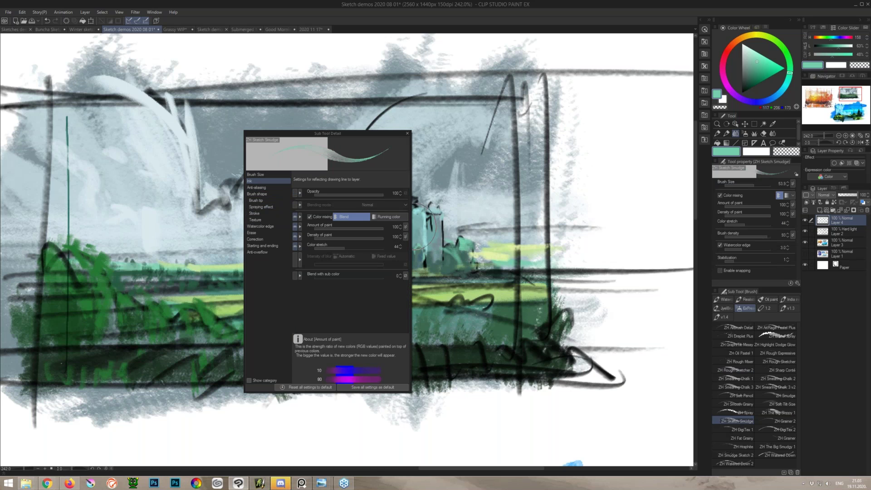
click(404, 227)
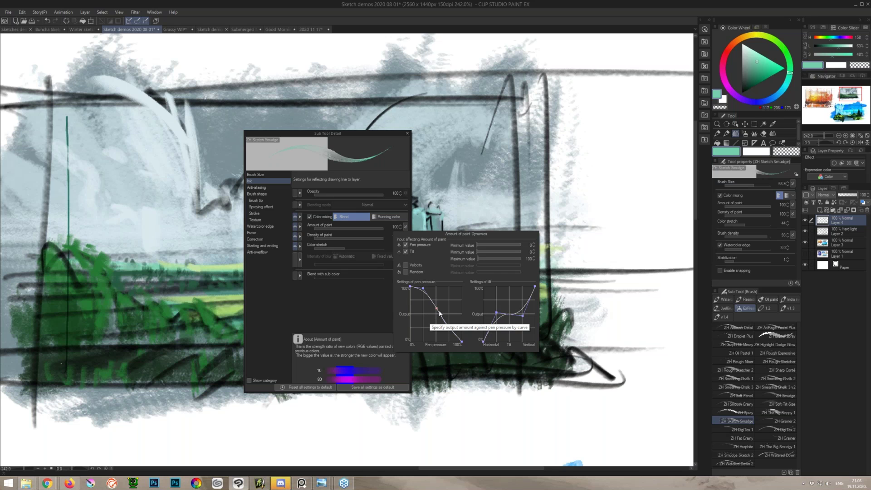
click(340, 308)
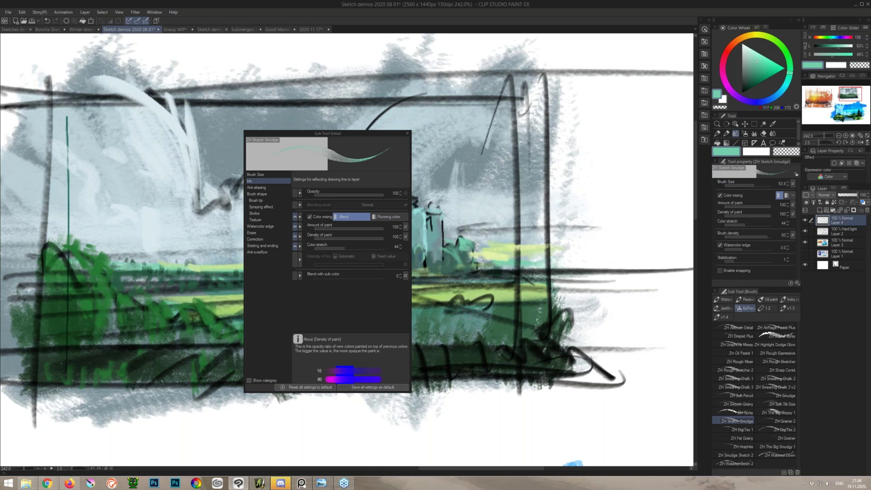
click(407, 134)
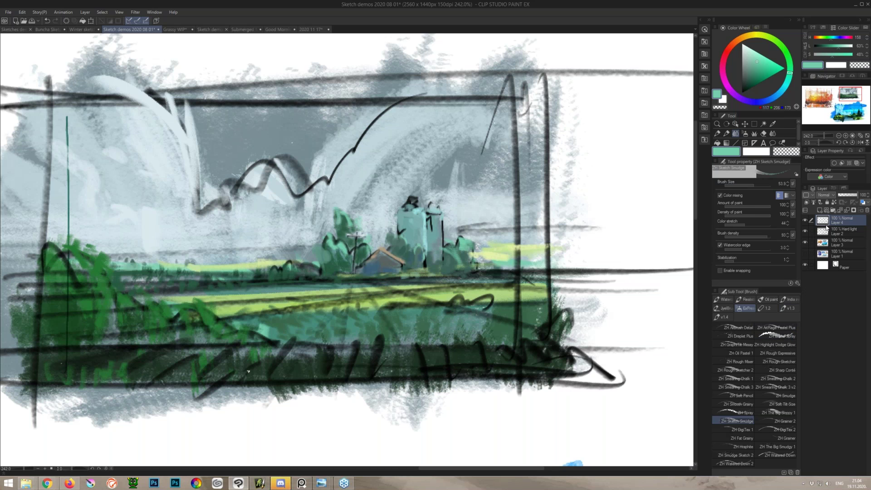
Step: Shade the silos behind the farmhouse with a blue sampled from the farmhouse, using the ZH Sketch Smudge brush
click(803, 232)
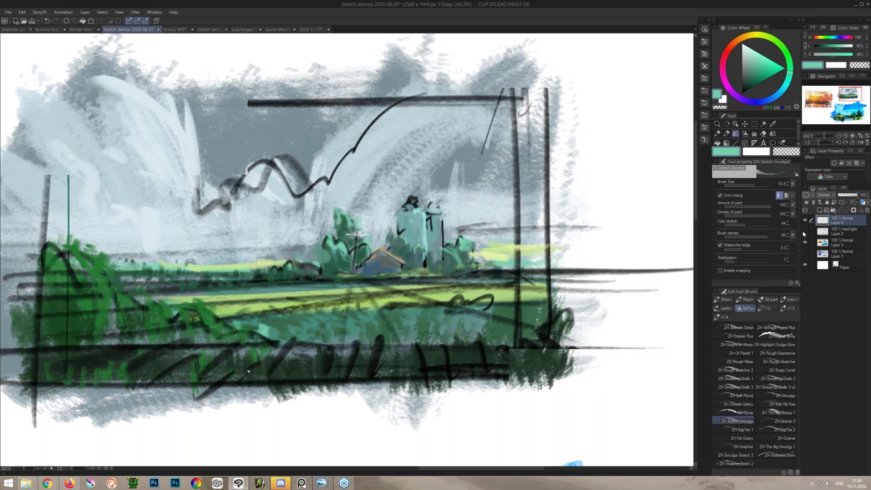
click(804, 232)
click(821, 235)
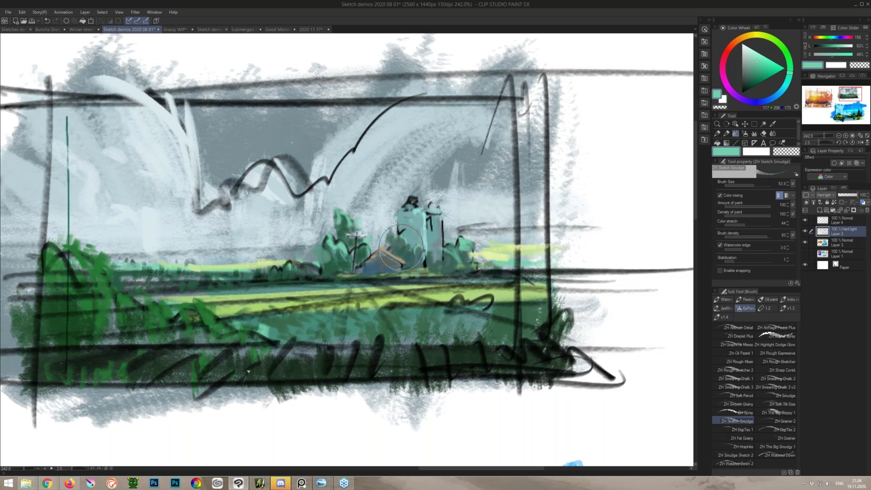
alt+click(371, 267)
mouse_move(403, 214)
mouse_down()
mouse_move(411, 237)
mouse_move(415, 221)
mouse_move(404, 210)
mouse_move(400, 233)
mouse_move(396, 212)
mouse_move(455, 238)
mouse_move(435, 222)
mouse_move(433, 247)
mouse_move(426, 223)
mouse_move(427, 240)
mouse_move(457, 262)
mouse_move(422, 246)
mouse_up()
key(ctrl+z)
key(ctrl+z)
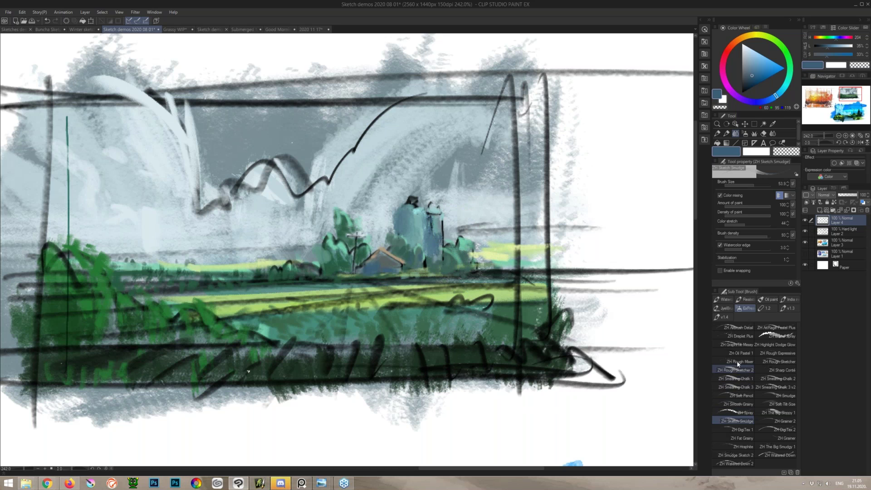
Step: Show the custom ZH sub tools kept under the Pen, Pencil, Airbrush and Blend tools, and return to the ZH Sketch Smudge brush
key(p)
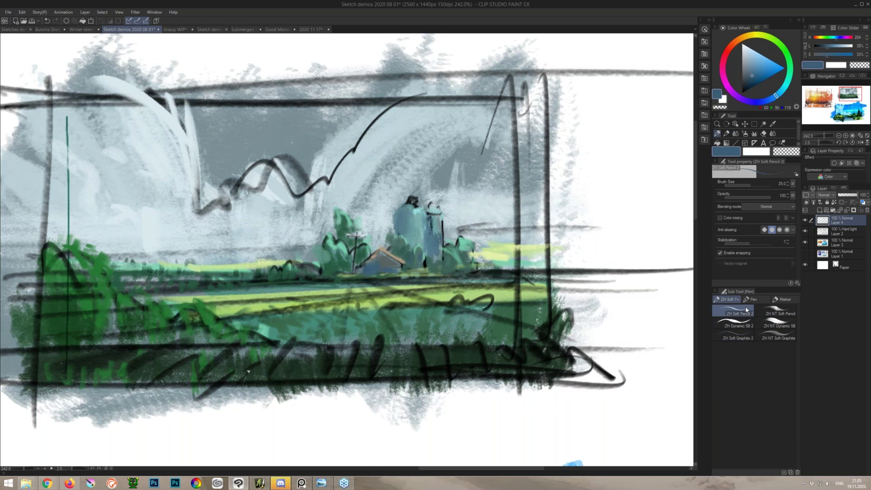
key(p)
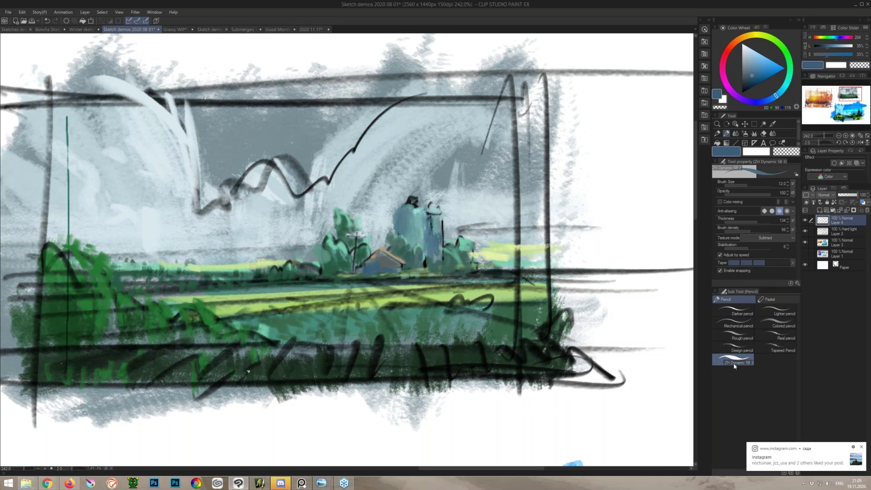
key(p)
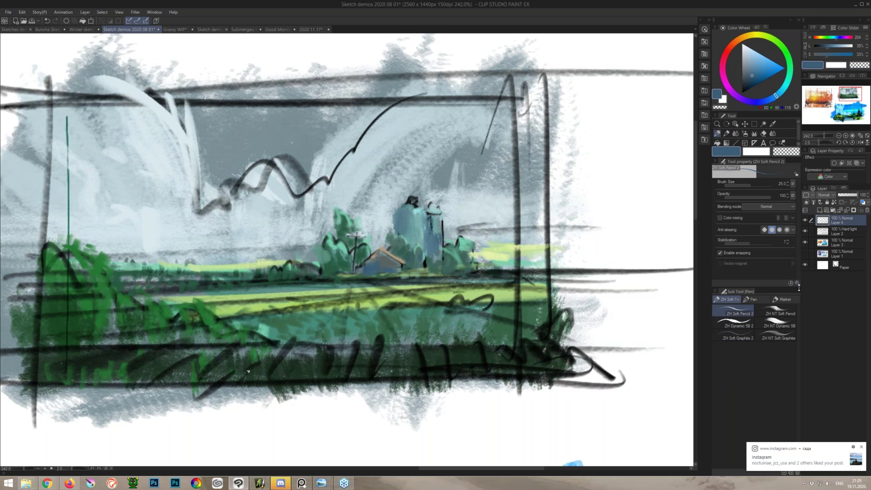
key(b)
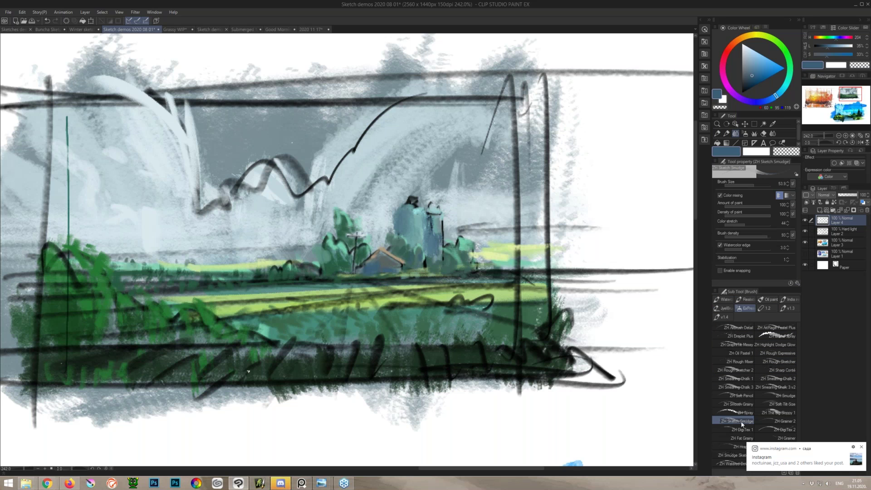
key(b)
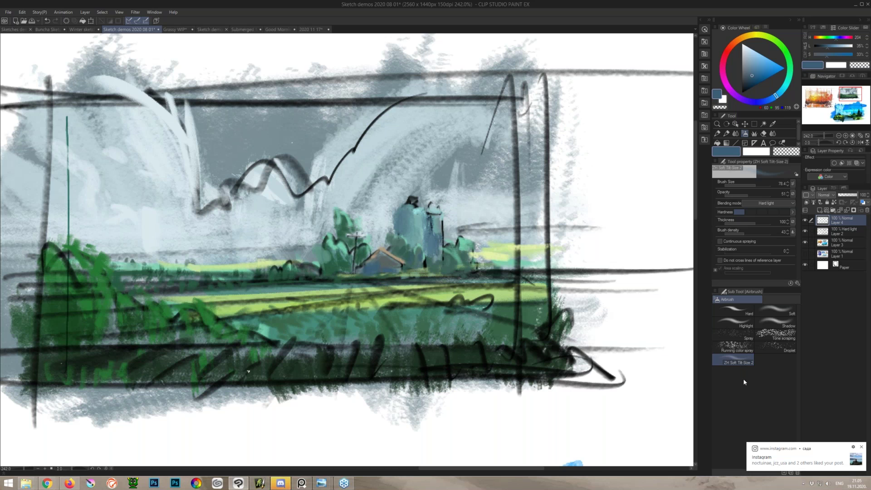
key(p)
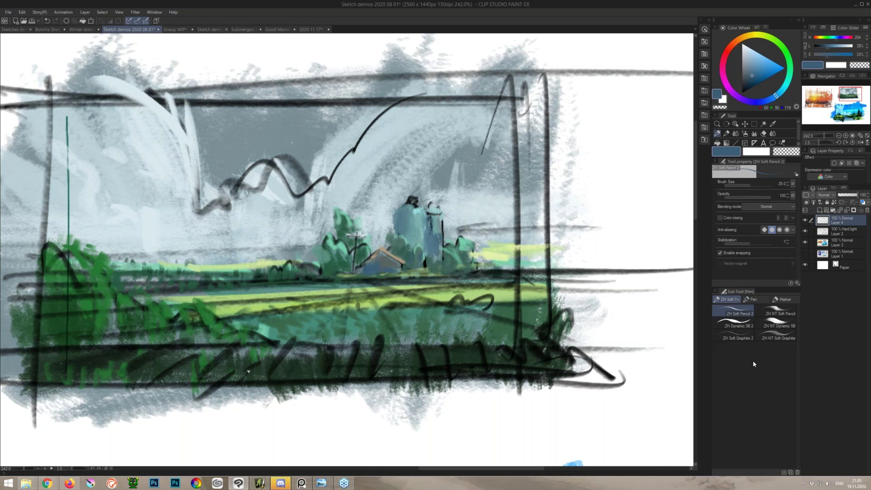
key(b)
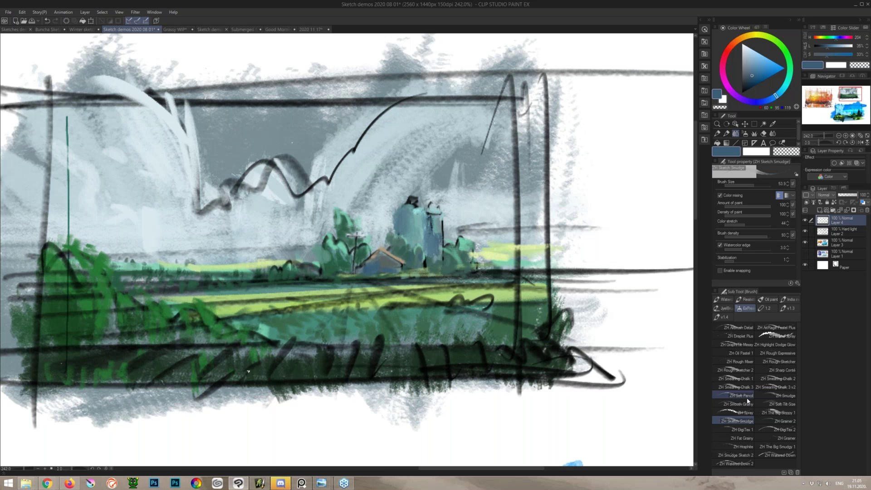
key(j)
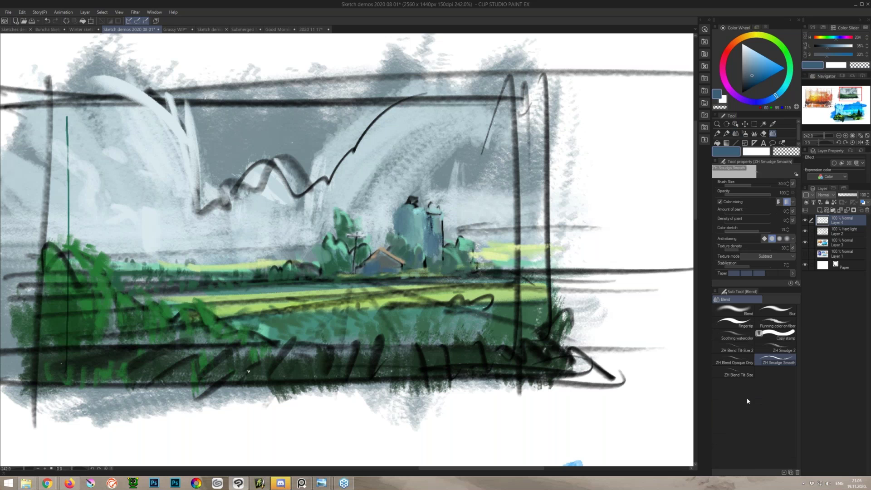
key(b)
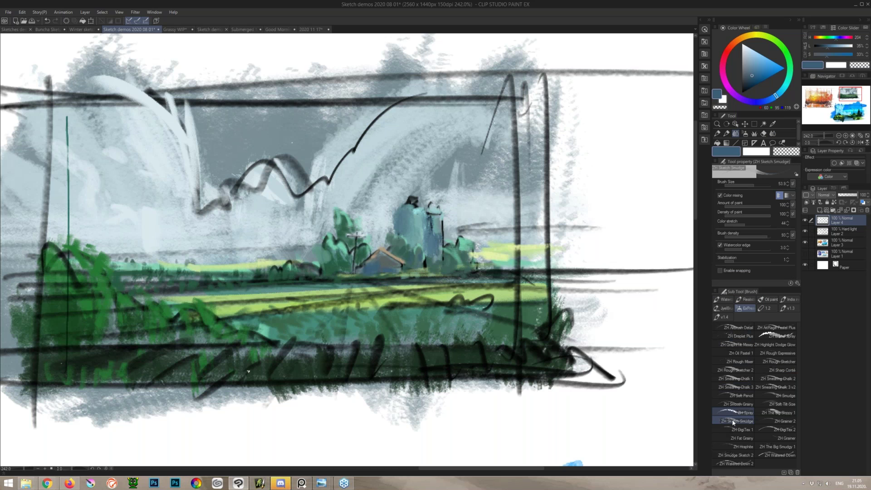
Step: Try the ZH Smudge Sketch 2 brush with broad blue strokes across the sky beside the silos, and undo them
click(737, 455)
mouse_move(490, 213)
mouse_down()
mouse_move(523, 228)
mouse_move(542, 297)
mouse_move(605, 210)
mouse_move(568, 231)
mouse_move(618, 182)
mouse_up()
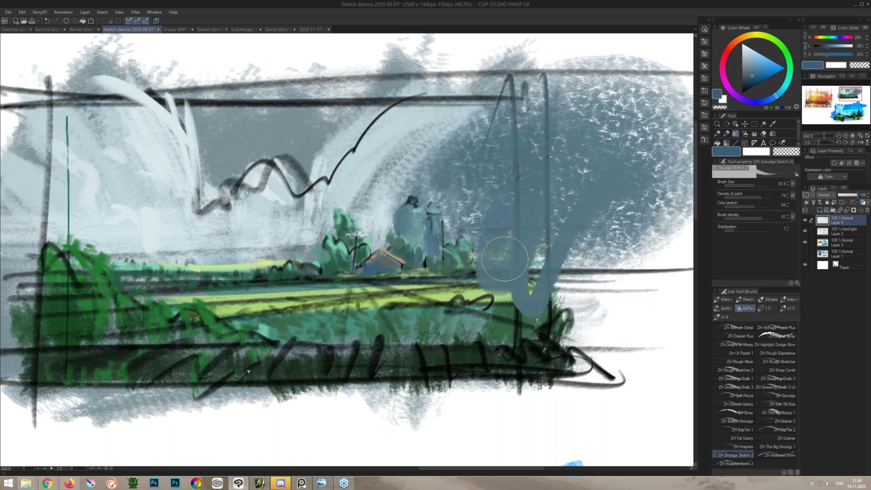
key(ctrl+z)
Step: Try the ZH The Small Smudgy brush from the v1.4 group with blue strokes over the sky above the silos, and undo them
click(722, 317)
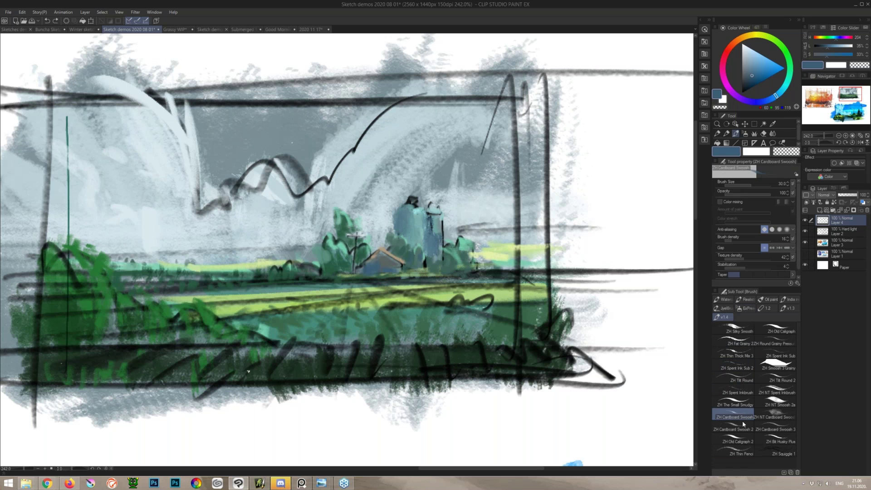
click(734, 405)
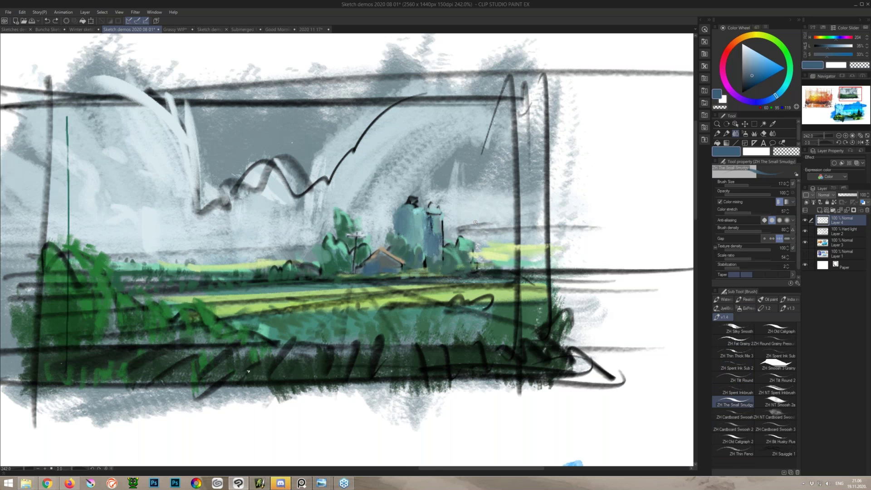
scroll(475, 222, up, 2)
scroll(478, 223, up, 2)
mouse_move(438, 84)
mouse_down()
mouse_move(471, 132)
mouse_move(442, 260)
mouse_move(525, 253)
mouse_up()
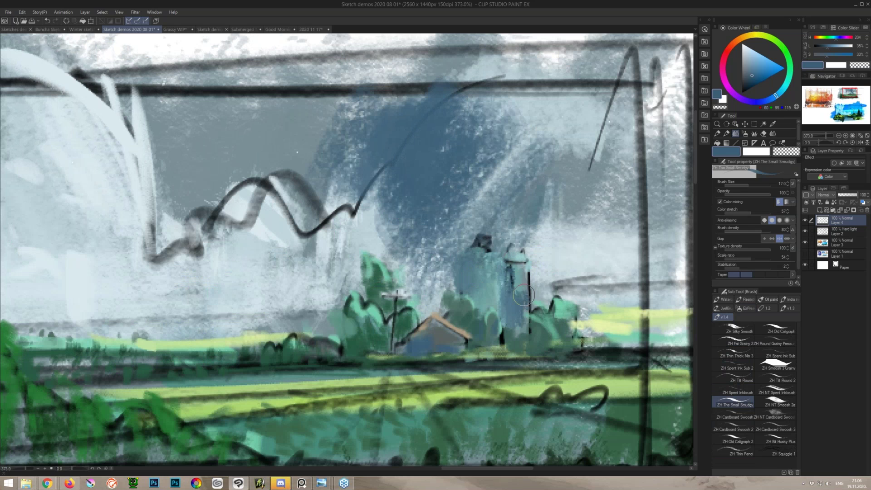
key(ctrl+z)
Step: Try the ZH Wet Round & Blend brush on Layer 3 with blue blending strokes in the white area between the thumbnails, and undo them
click(788, 308)
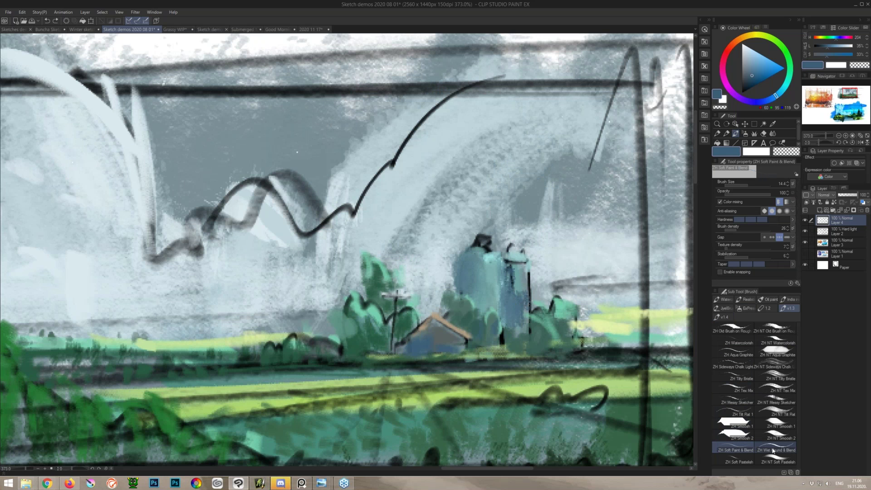
click(776, 449)
mouse_move(334, 261)
mouse_down()
mouse_move(359, 274)
mouse_move(590, 277)
mouse_up()
ctrl+shift+click(589, 377)
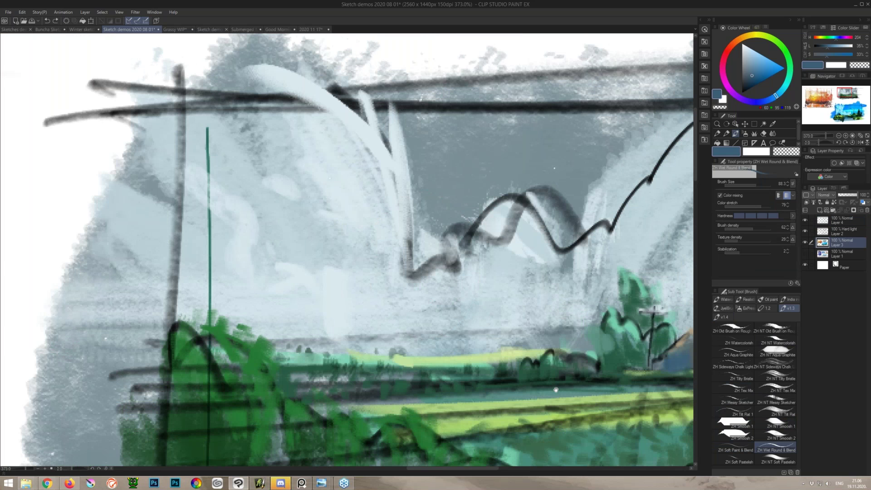
drag(555, 389, 343, 109)
drag(317, 284, 309, 75)
mouse_move(492, 232)
mouse_down()
mouse_move(344, 239)
mouse_move(292, 299)
mouse_move(298, 220)
mouse_move(383, 235)
mouse_move(303, 231)
mouse_move(399, 280)
mouse_up()
mouse_move(378, 239)
mouse_down()
mouse_move(390, 207)
mouse_move(333, 266)
mouse_move(290, 245)
mouse_move(333, 197)
mouse_move(276, 196)
mouse_move(315, 211)
mouse_move(250, 255)
mouse_move(264, 303)
mouse_move(315, 293)
mouse_move(249, 304)
mouse_move(332, 272)
mouse_move(228, 285)
mouse_move(425, 207)
mouse_move(243, 285)
mouse_move(236, 261)
mouse_move(117, 230)
mouse_move(260, 253)
mouse_move(423, 244)
mouse_move(234, 284)
mouse_move(216, 315)
mouse_move(278, 301)
mouse_up()
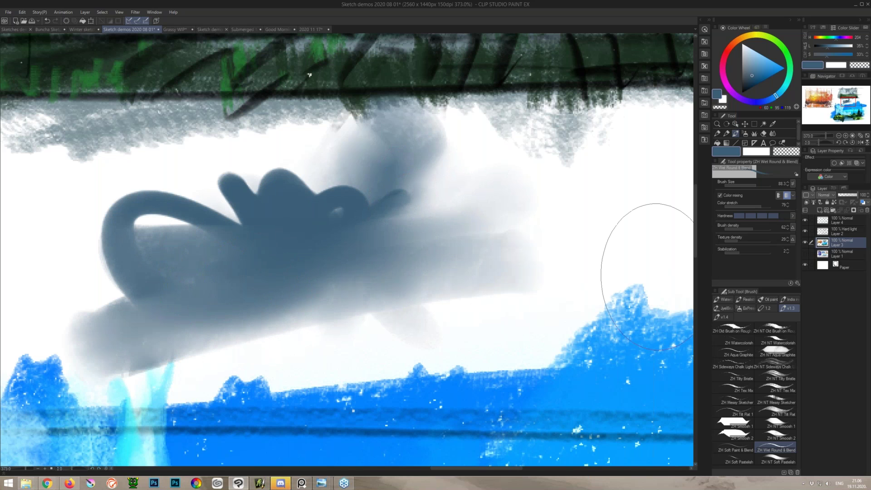
key(ctrl+z)
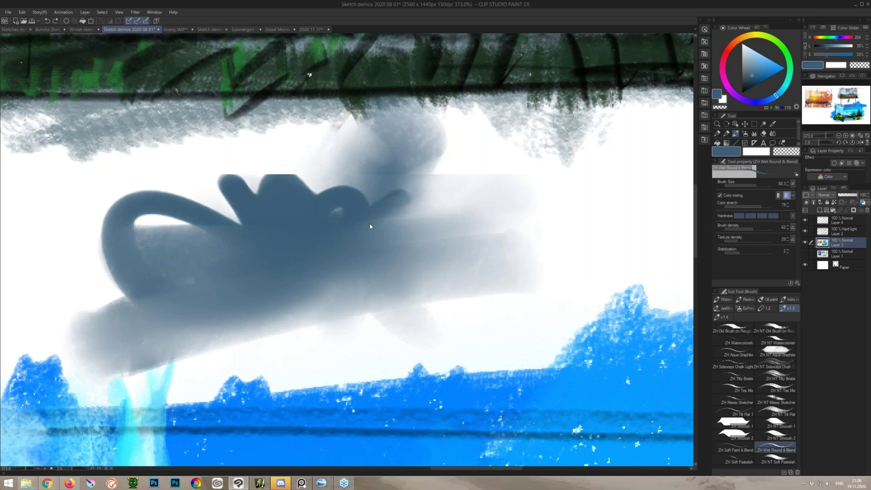
mouse_move(212, 245)
mouse_down()
mouse_move(234, 256)
mouse_move(452, 245)
mouse_move(231, 265)
mouse_move(548, 243)
mouse_move(321, 275)
mouse_move(426, 220)
mouse_move(338, 282)
mouse_move(355, 196)
mouse_move(270, 199)
mouse_move(157, 320)
mouse_move(160, 312)
mouse_move(382, 313)
mouse_move(565, 295)
mouse_up()
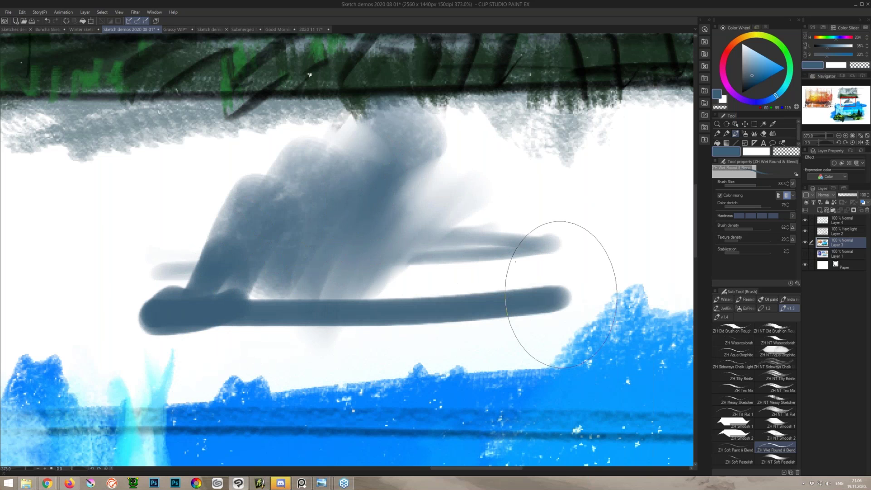
key(ctrl+z)
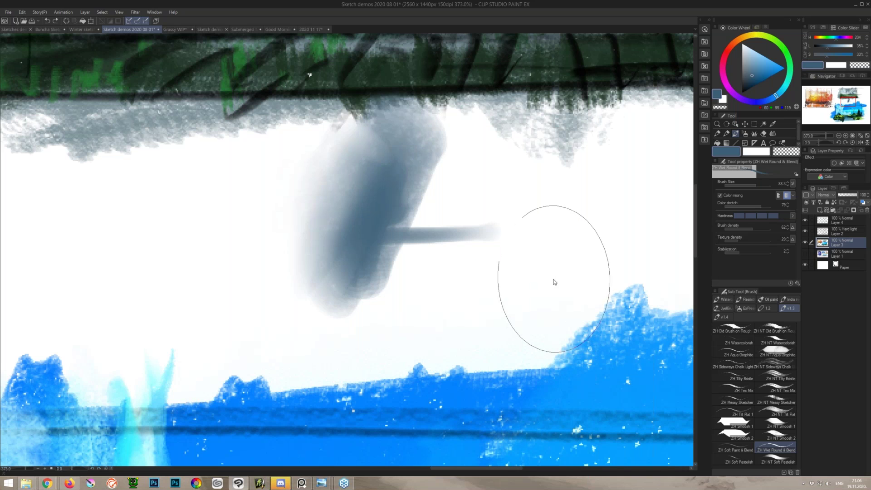
key(ctrl+z)
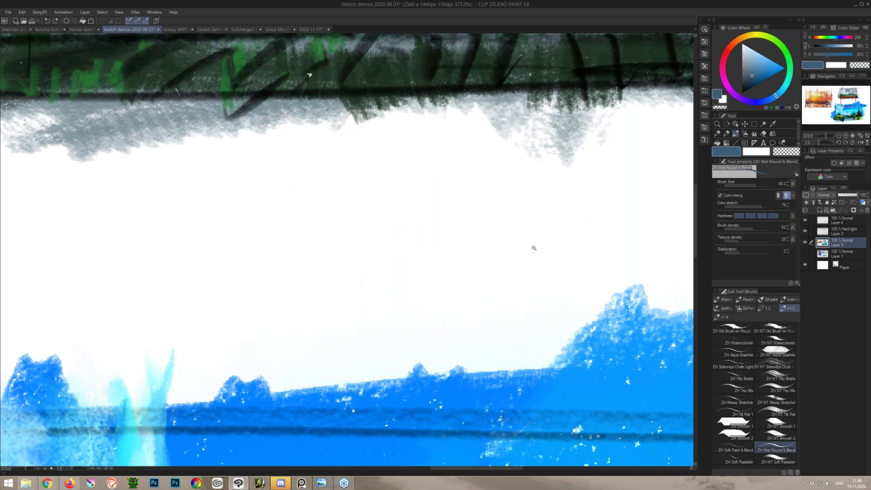
Step: Try the ZH Soft Tilt-Size 2 airbrush in Hard light mode over the farmhouse thumbnail with a sampled green, and undo the strokes
drag(534, 247, 512, 254)
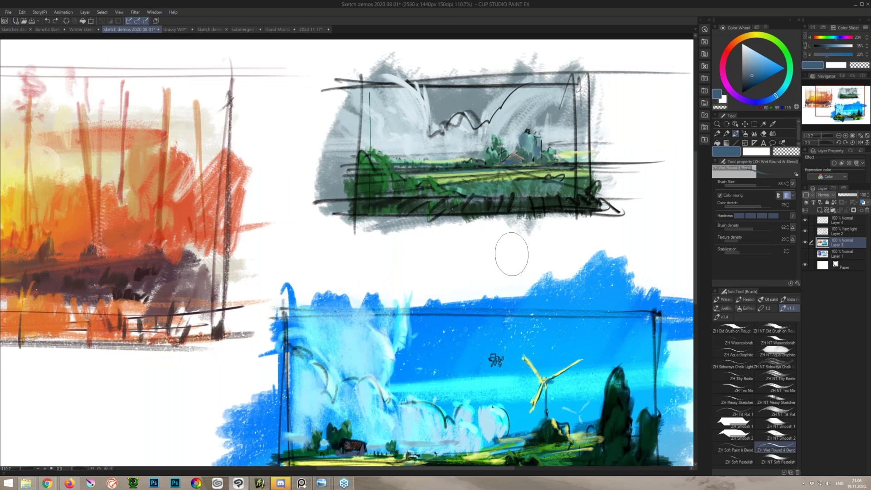
key(b)
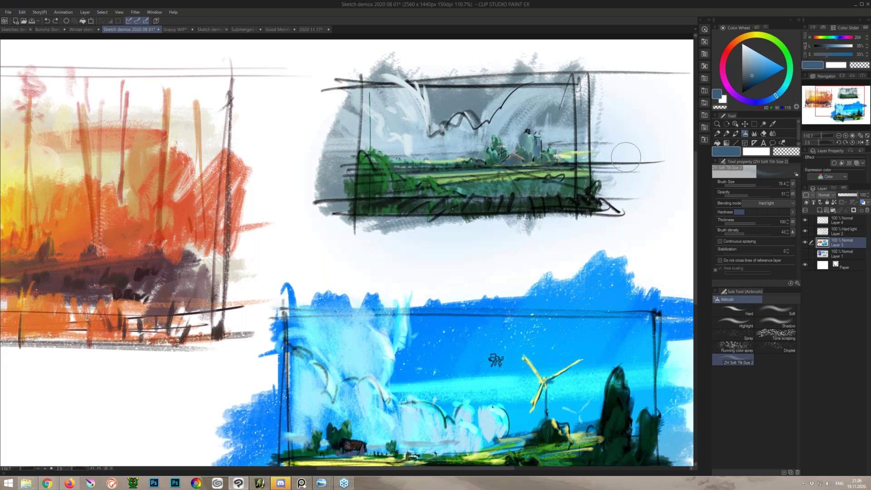
key(ctrl+z)
alt+click(452, 176)
mouse_move(567, 136)
mouse_down()
mouse_move(494, 190)
mouse_move(453, 200)
mouse_move(544, 211)
mouse_up()
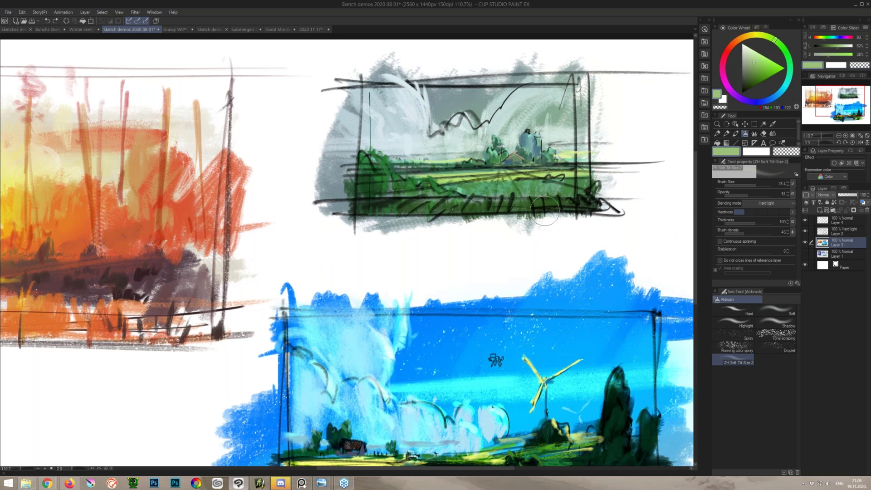
key(ctrl+z)
key(b)
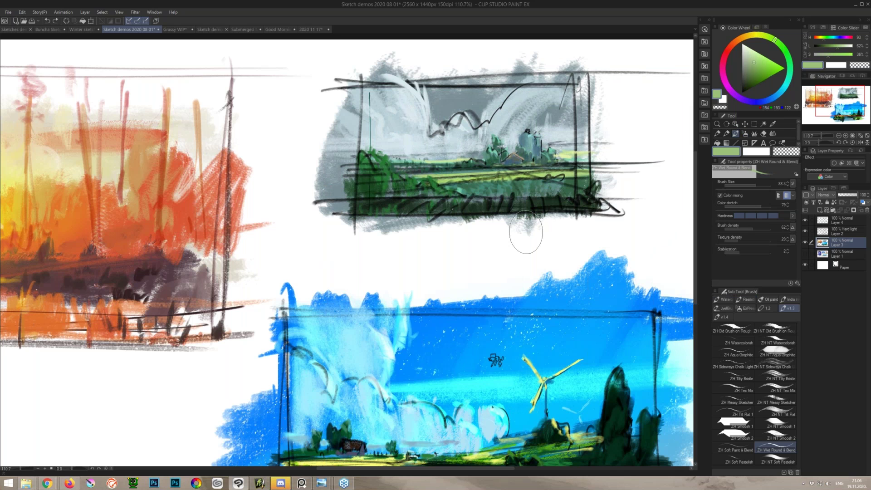